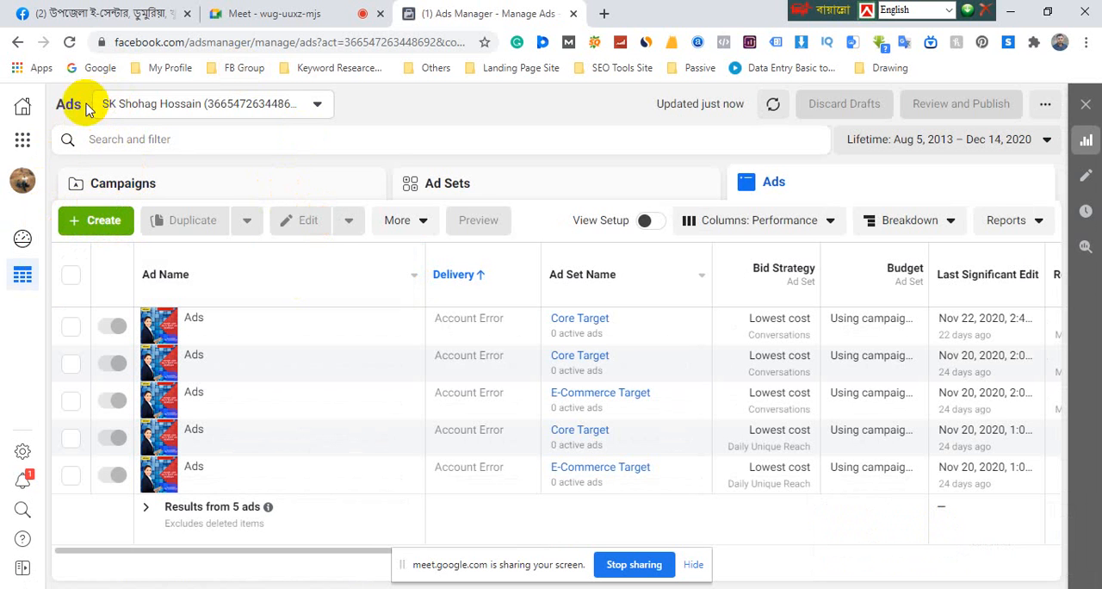
Switch Ads Manager to the Style Fashion House ad account under Upazila e Center
{"action": "left_click", "coordinate": [190, 108]}
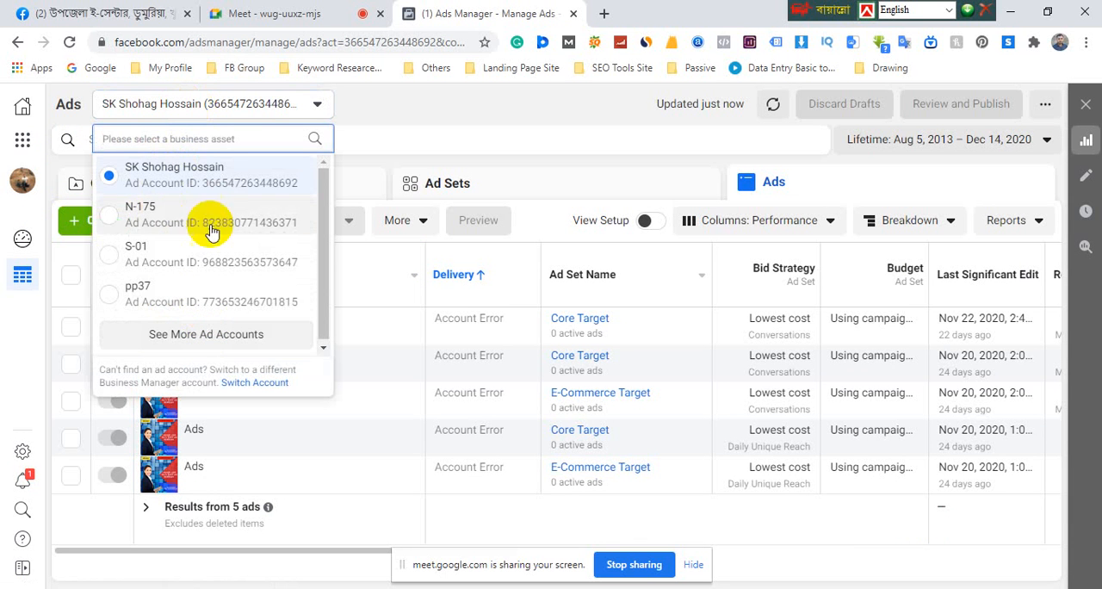
{"action": "left_click", "coordinate": [205, 337]}
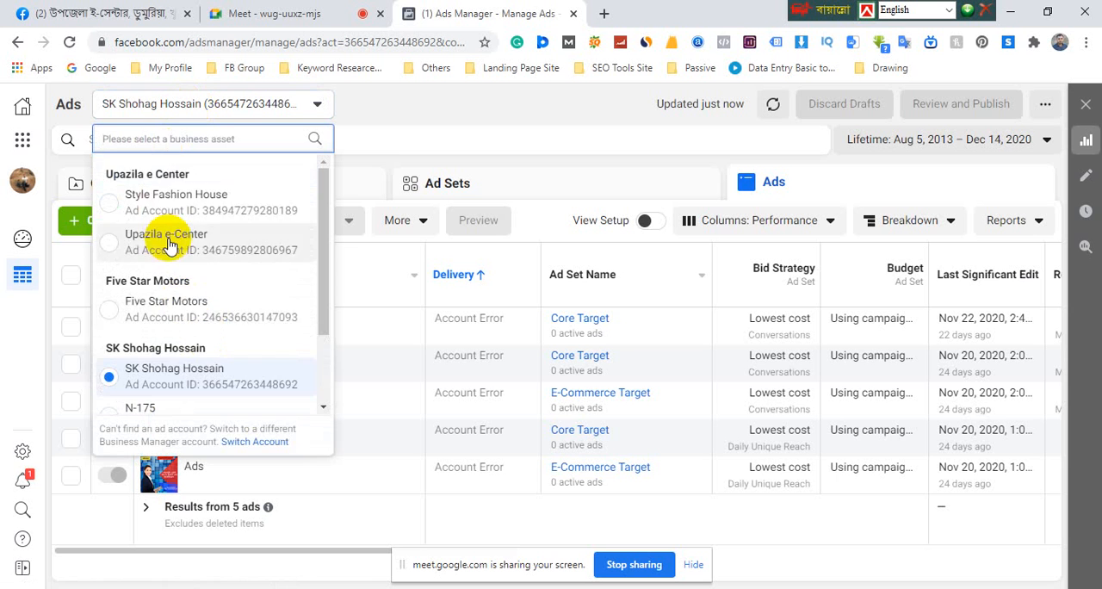
{"action": "scroll", "coordinate": [160, 239], "scroll_direction": "down", "scroll_amount": 2}
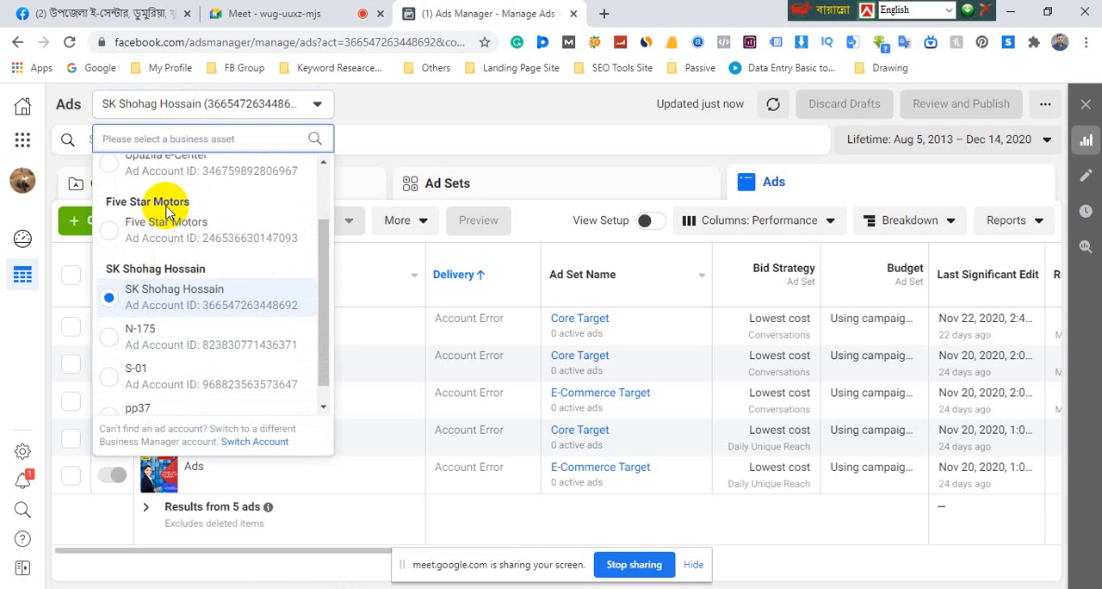
{"action": "scroll", "coordinate": [155, 181], "scroll_direction": "up", "scroll_amount": 2}
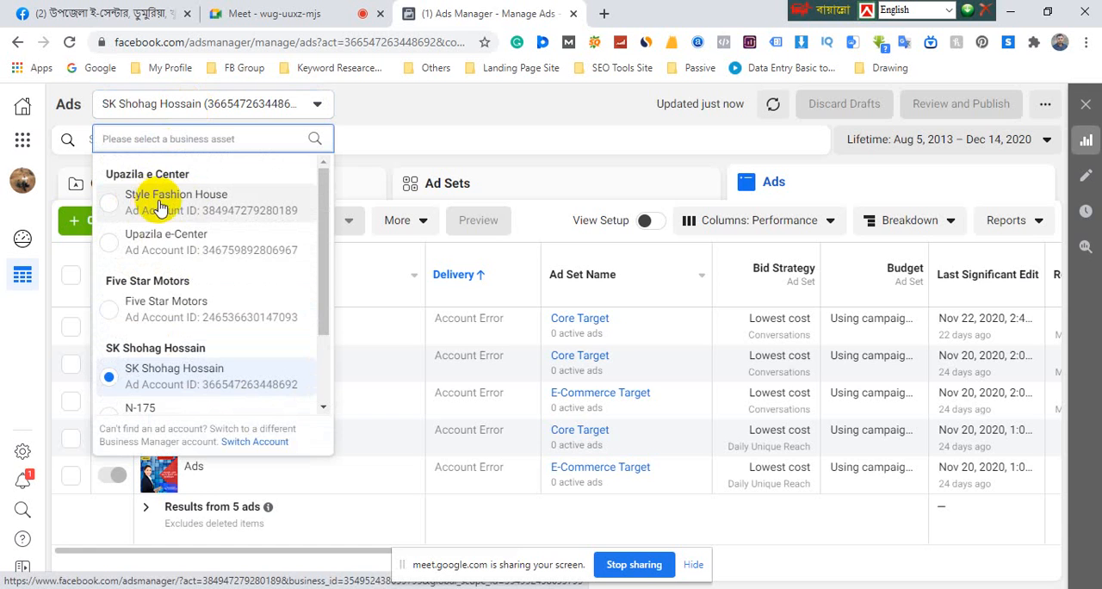
{"action": "left_click", "coordinate": [183, 209]}
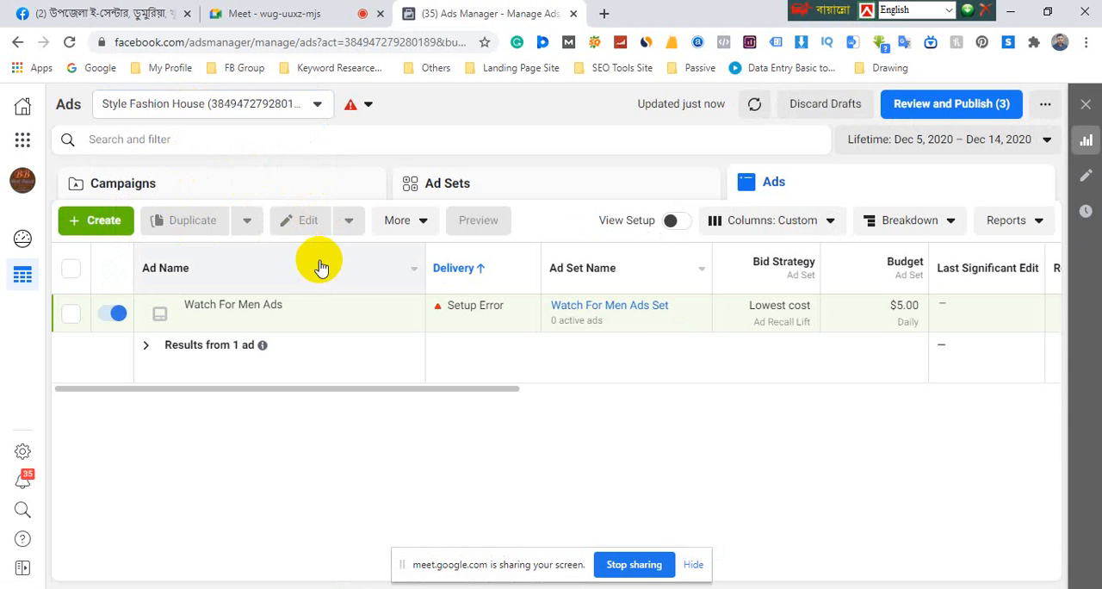
{"action": "mouse_move", "coordinate": [299, 310]}
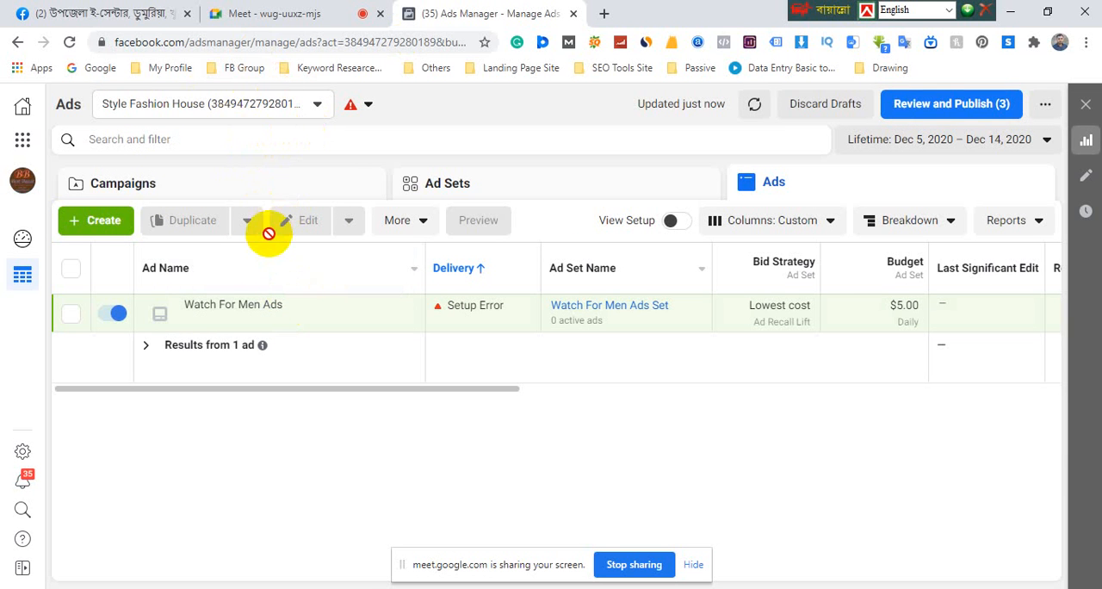
Open daraz.com.bd in a new browser tab
{"action": "left_click", "coordinate": [604, 15]}
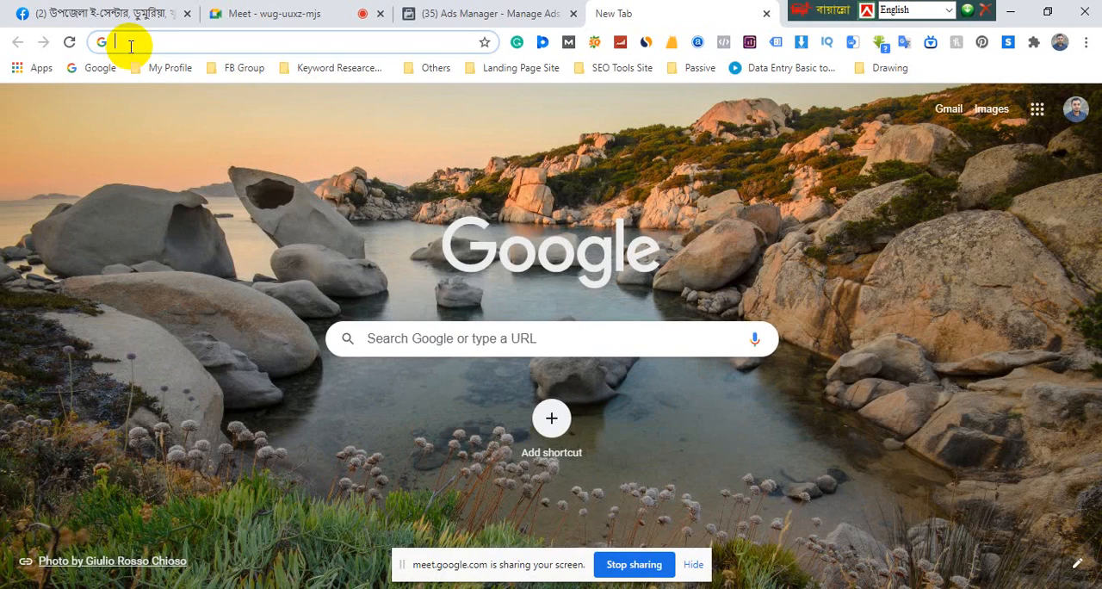
{"action": "type", "text": "da"}
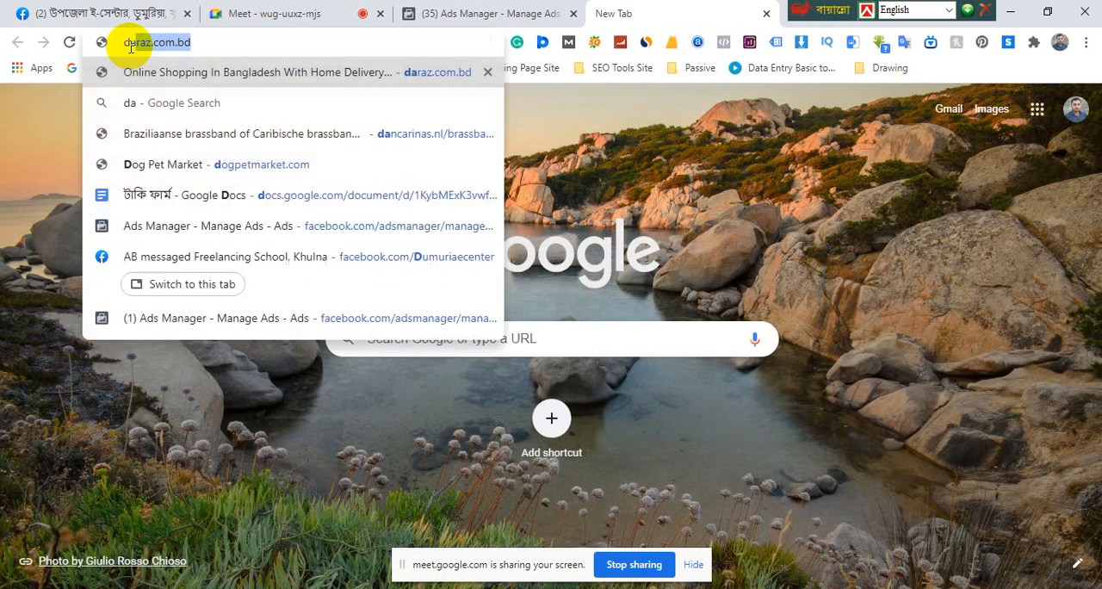
{"action": "key", "text": "Return"}
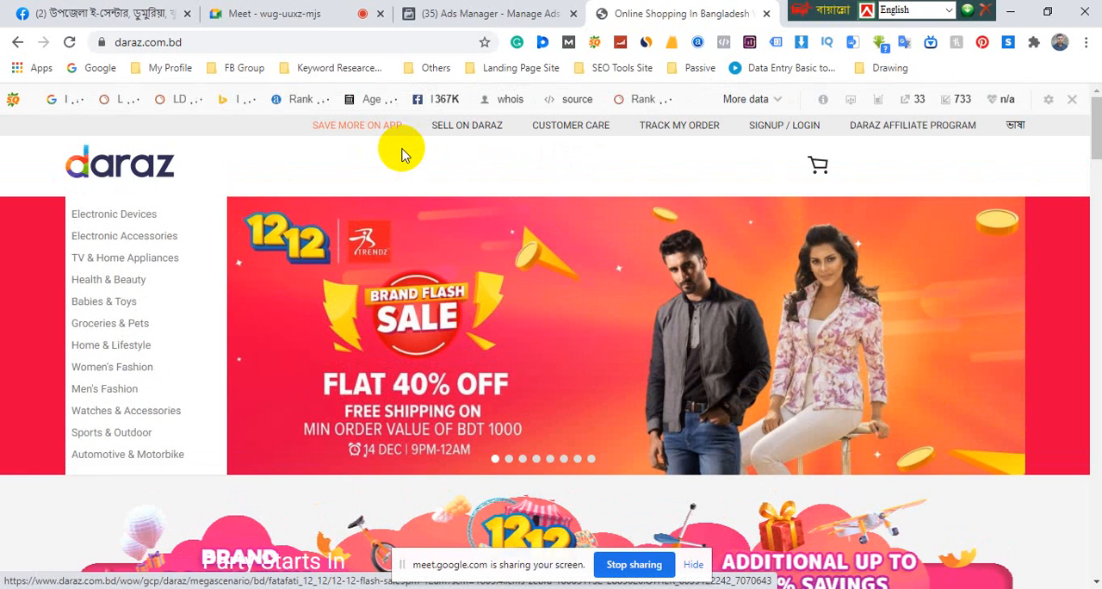
Browse the Daraz homepage's Flash Sale products and view the Winter Cap for men product page
{"action": "scroll", "coordinate": [426, 275], "scroll_direction": "down", "scroll_amount": 3}
{"action": "scroll", "coordinate": [487, 325], "scroll_direction": "down", "scroll_amount": 3}
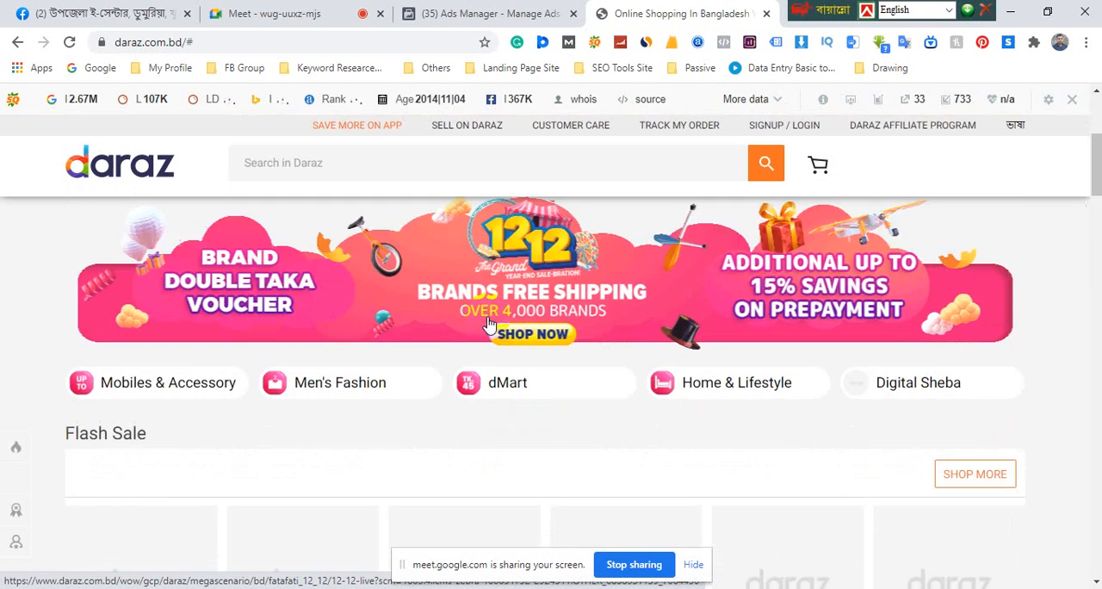
{"action": "scroll", "coordinate": [491, 327], "scroll_direction": "up", "scroll_amount": 6}
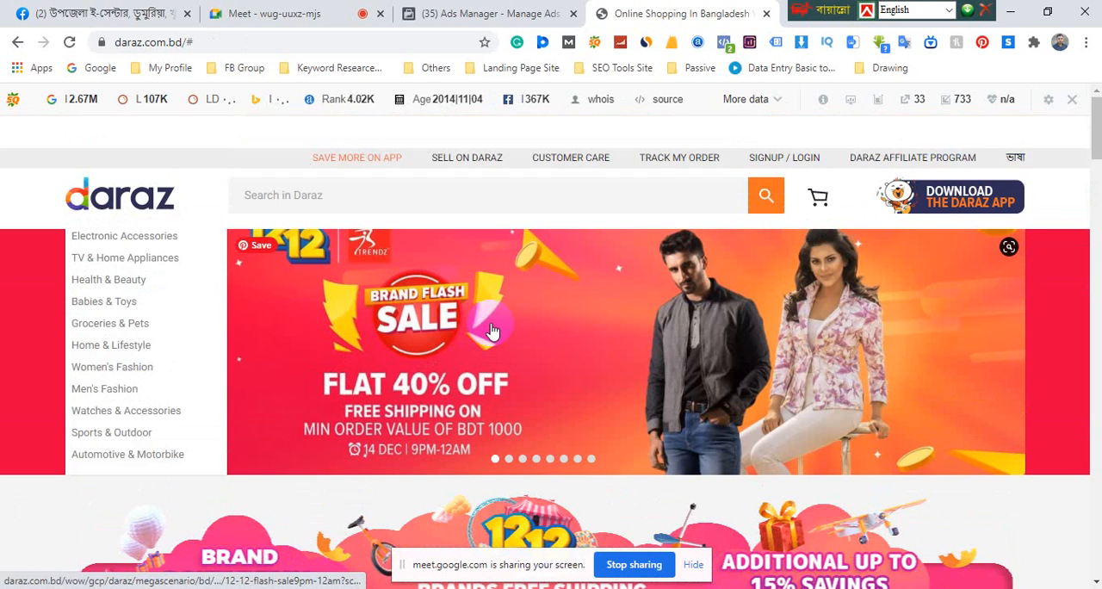
{"action": "scroll", "coordinate": [491, 327], "scroll_direction": "down", "scroll_amount": 6}
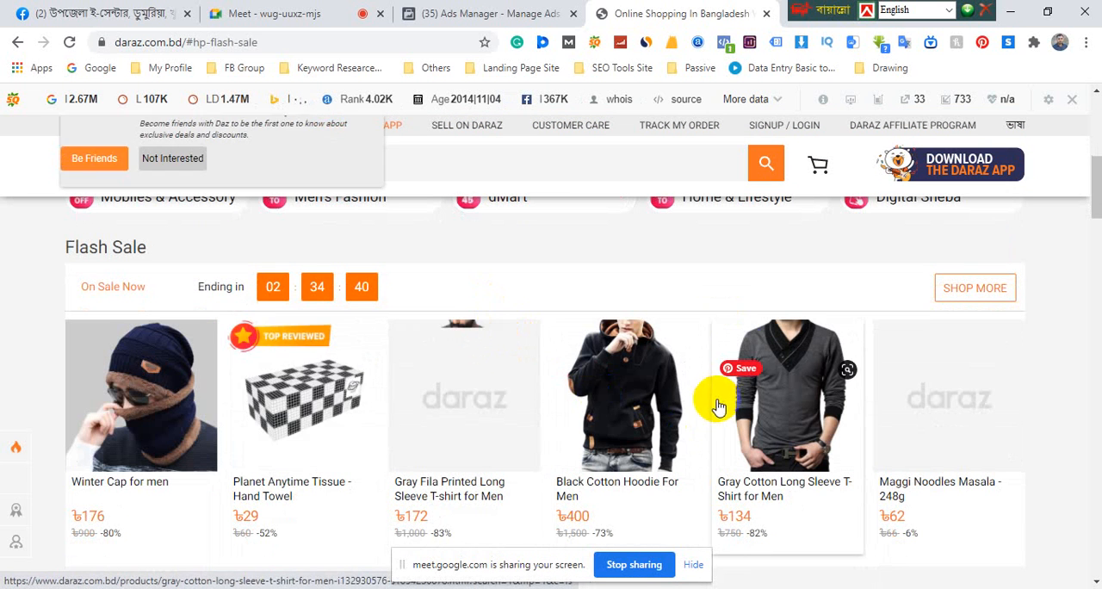
{"action": "scroll", "coordinate": [864, 455], "scroll_direction": "down", "scroll_amount": 2}
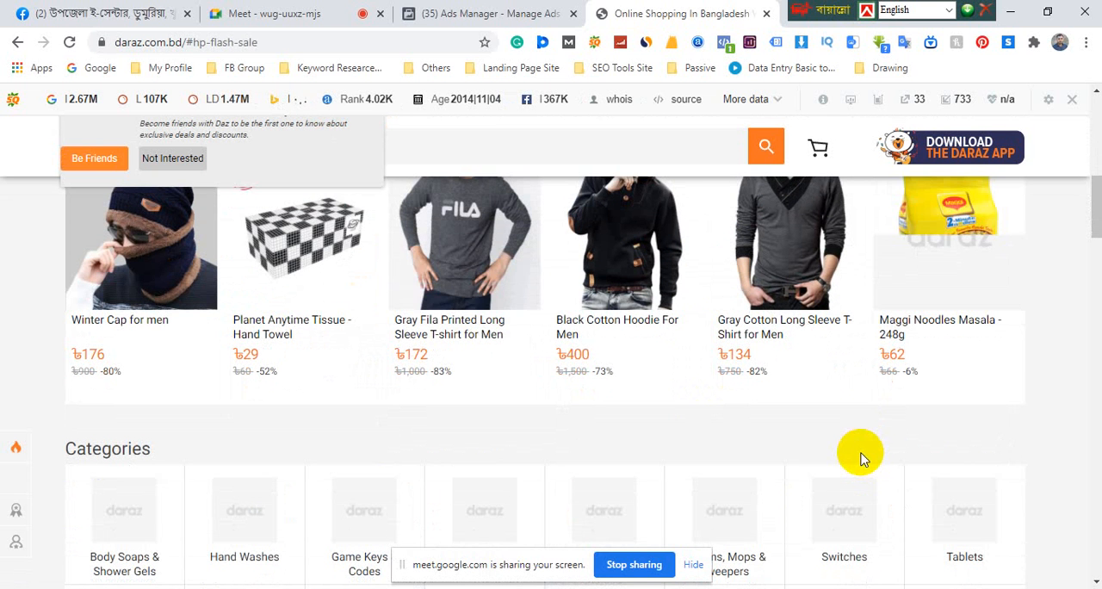
{"action": "scroll", "coordinate": [459, 479], "scroll_direction": "up", "scroll_amount": 1}
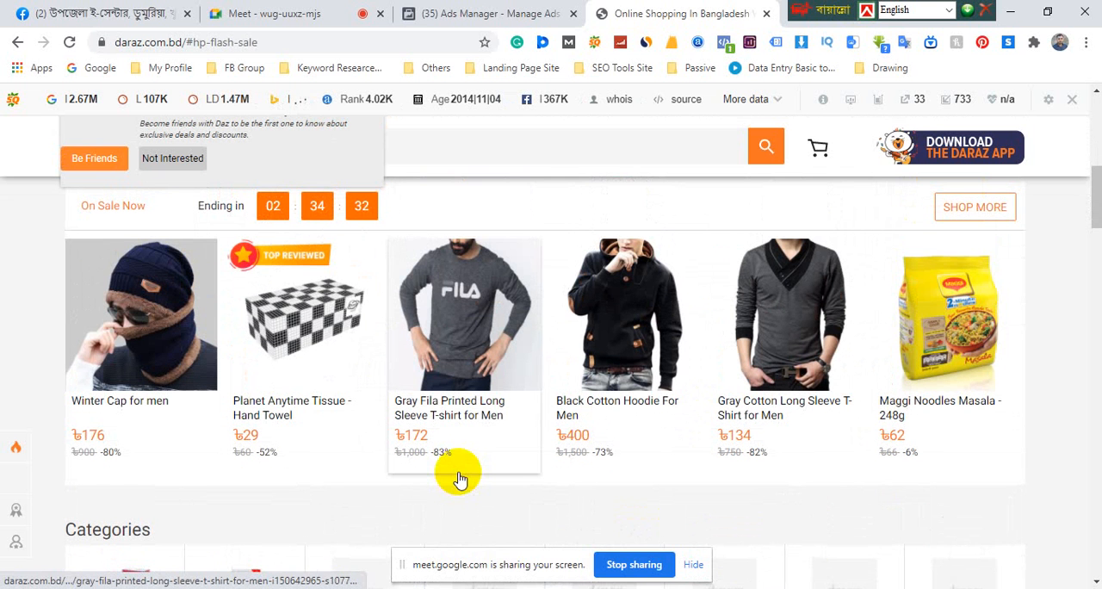
{"action": "left_click", "coordinate": [142, 337]}
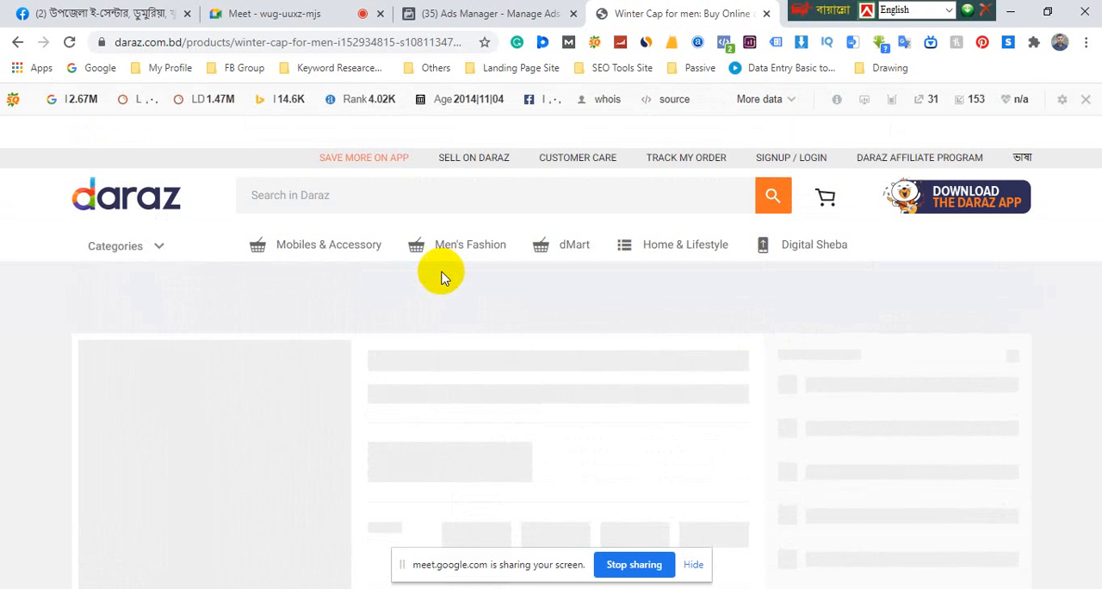
{"action": "left_click_drag", "start_coordinate": [819, 10], "coordinate": [918, 10]}
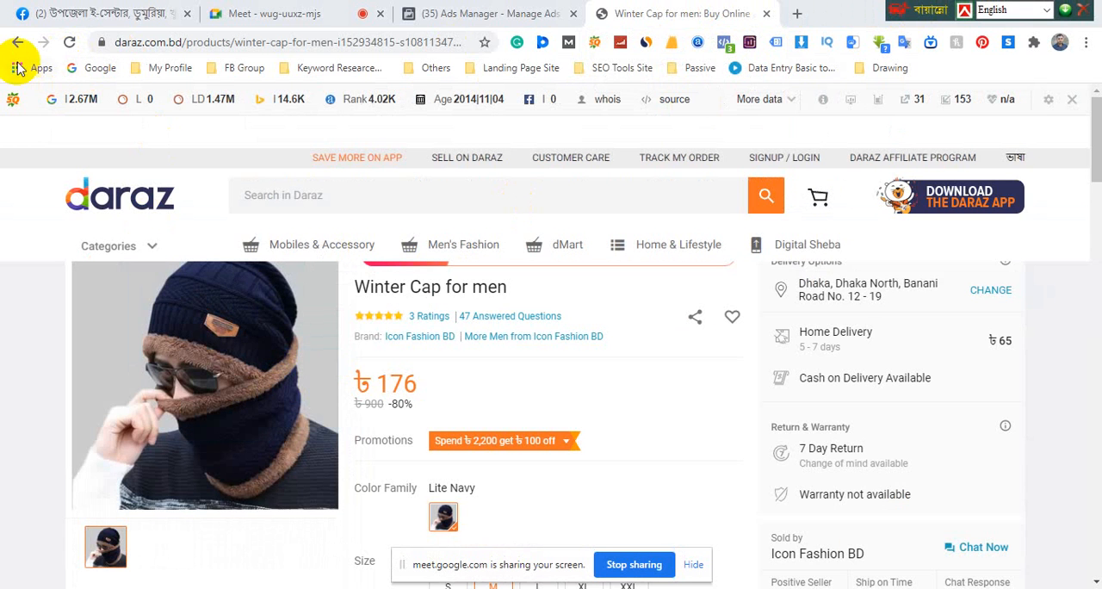
Return to the Flash Sale list and open the Gray Cotton Long Sleeve T-Shirt for Men product page
{"action": "left_click", "coordinate": [17, 43]}
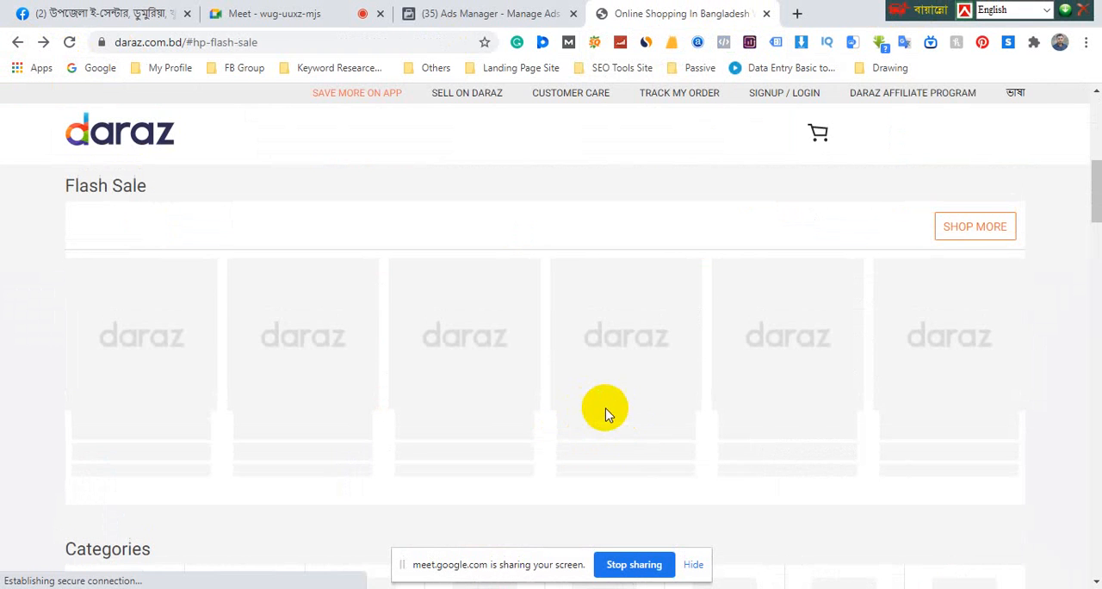
{"action": "scroll", "coordinate": [631, 398], "scroll_direction": "down", "scroll_amount": 2}
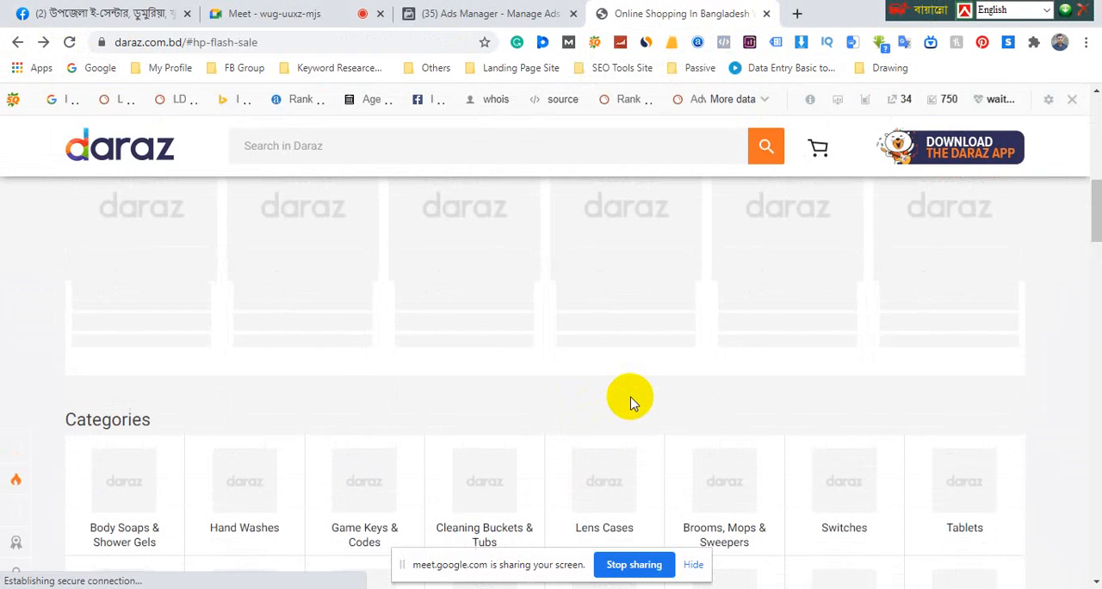
{"action": "scroll", "coordinate": [631, 402], "scroll_direction": "up", "scroll_amount": 1}
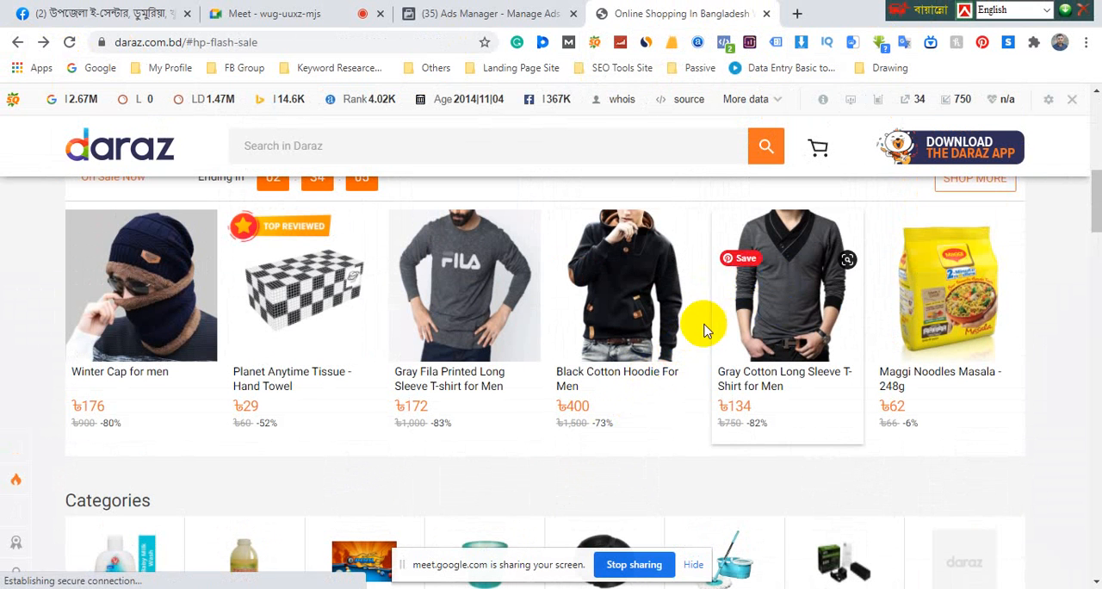
{"action": "left_click", "coordinate": [651, 308]}
{"action": "left_click", "coordinate": [786, 290]}
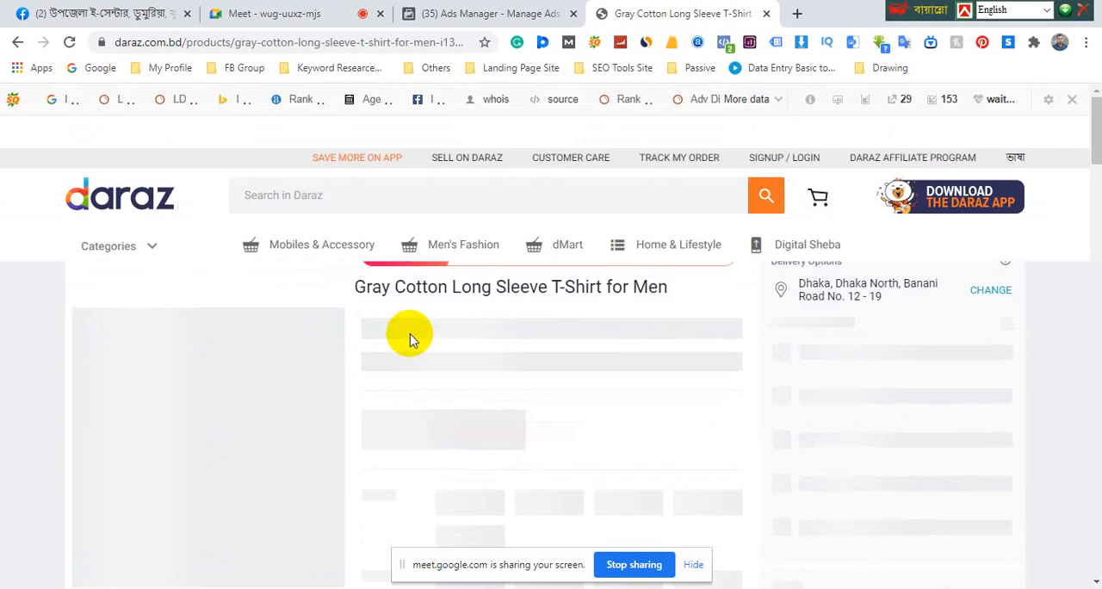
{"action": "scroll", "coordinate": [412, 340], "scroll_direction": "down", "scroll_amount": 2}
{"action": "scroll", "coordinate": [412, 341], "scroll_direction": "up", "scroll_amount": 2}
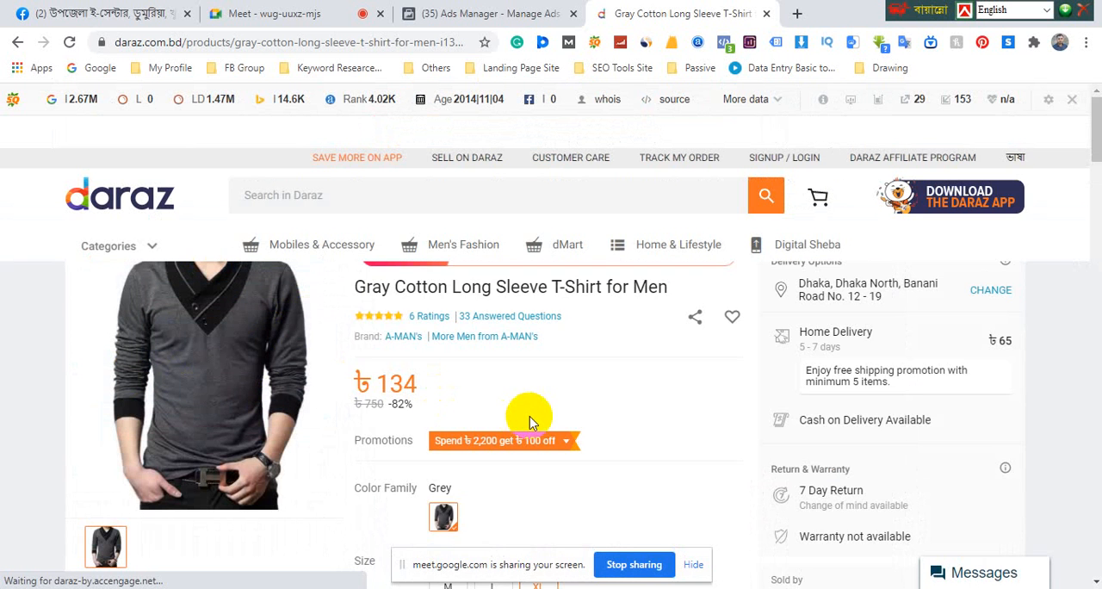
{"action": "right_click", "coordinate": [220, 348]}
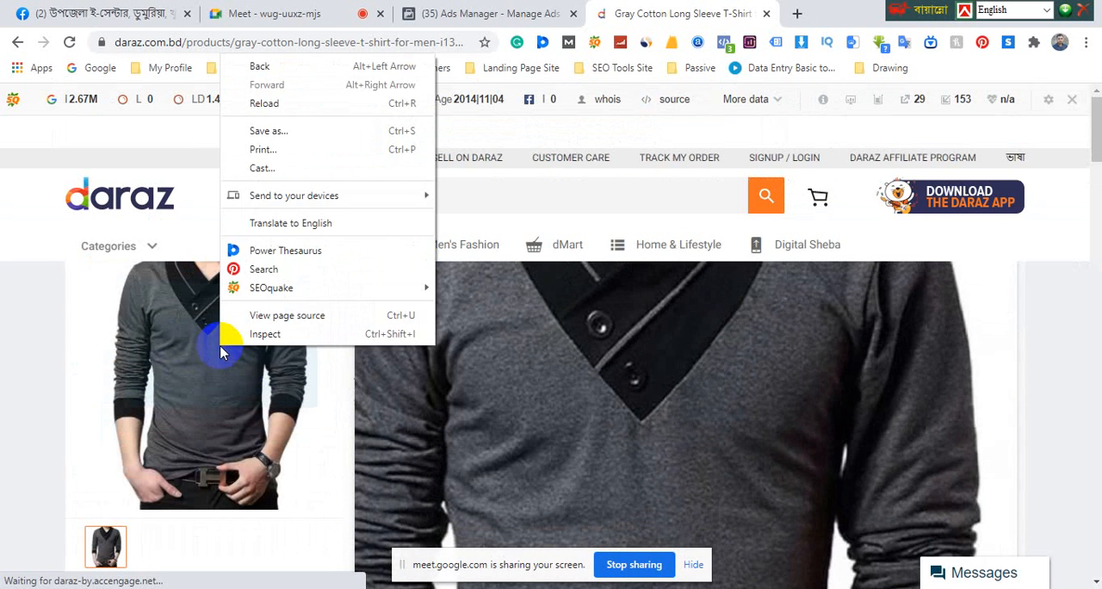
{"action": "left_click", "coordinate": [205, 351]}
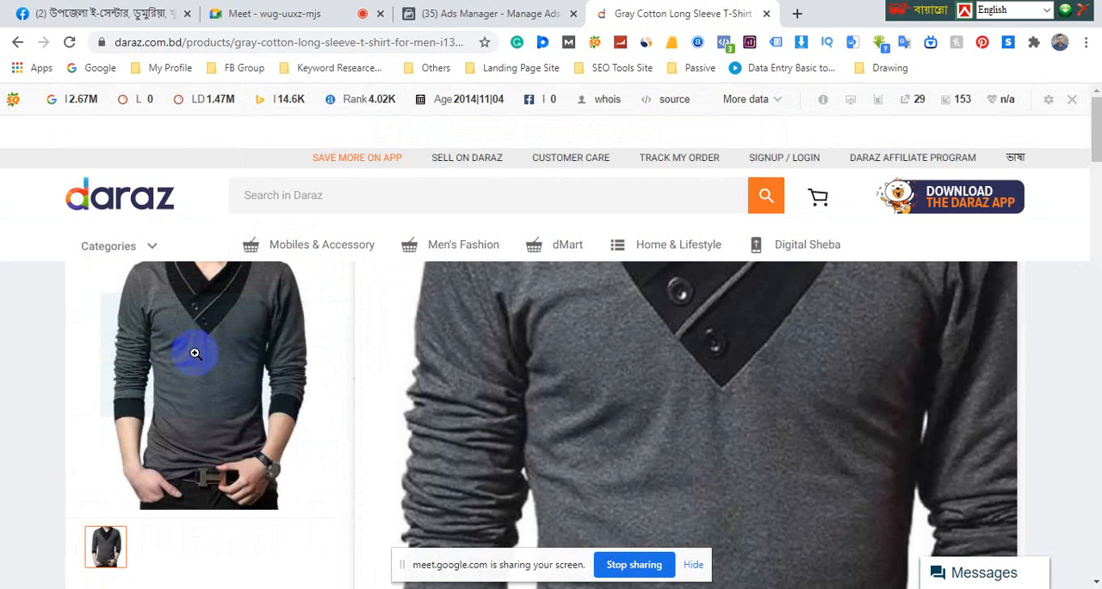
{"action": "right_click", "coordinate": [195, 355]}
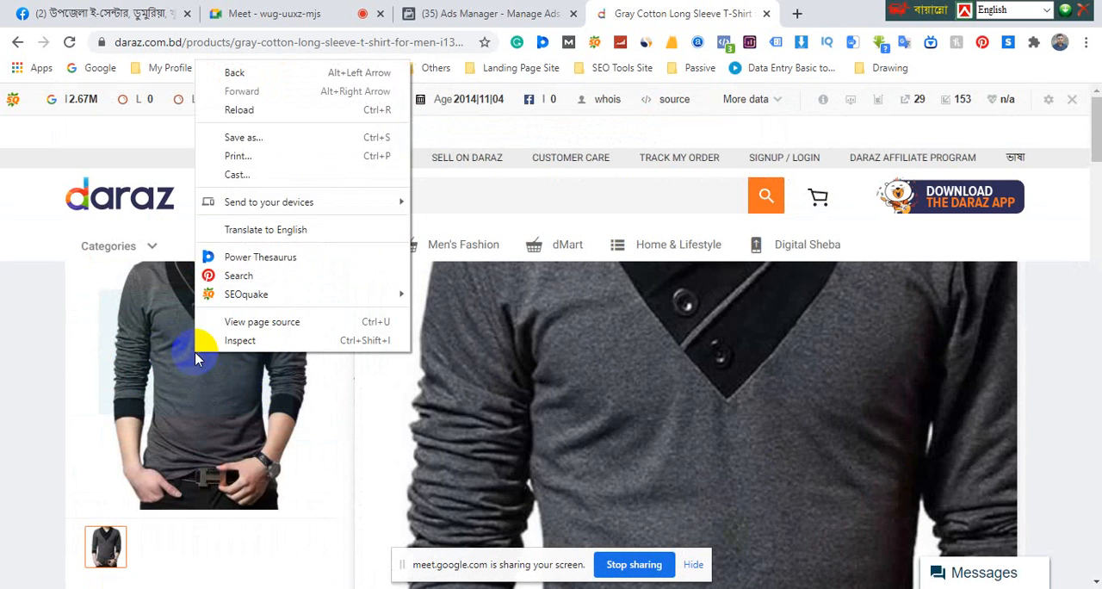
{"action": "left_click", "coordinate": [226, 376]}
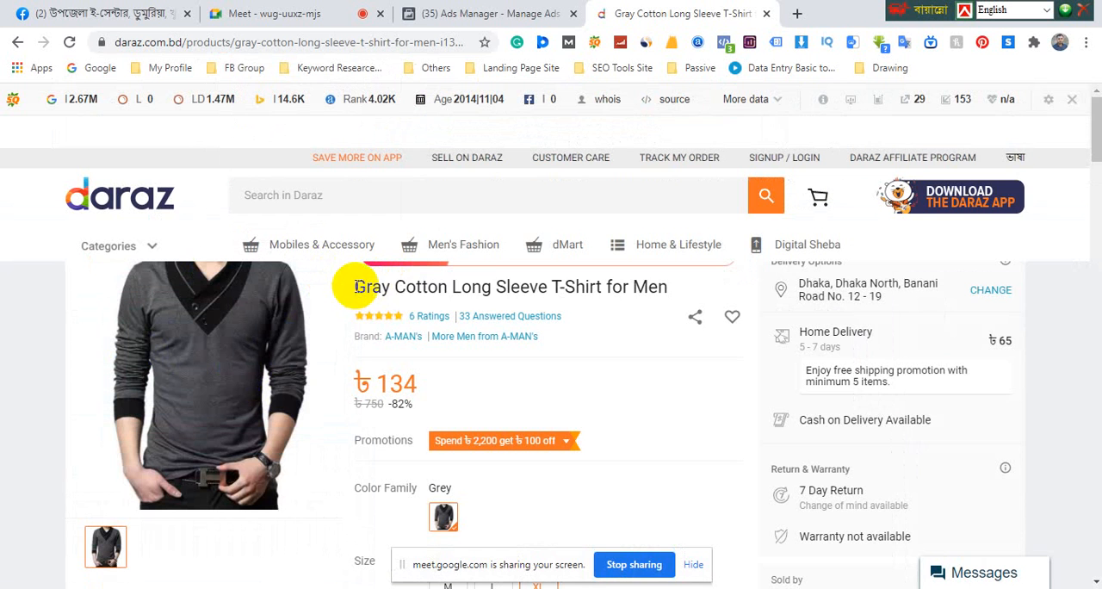
Search Google for the product title "Gray Cotton Long Sleeve T-Shirt for Men" and show the image results
{"action": "left_click_drag", "start_coordinate": [355, 286], "coordinate": [642, 285]}
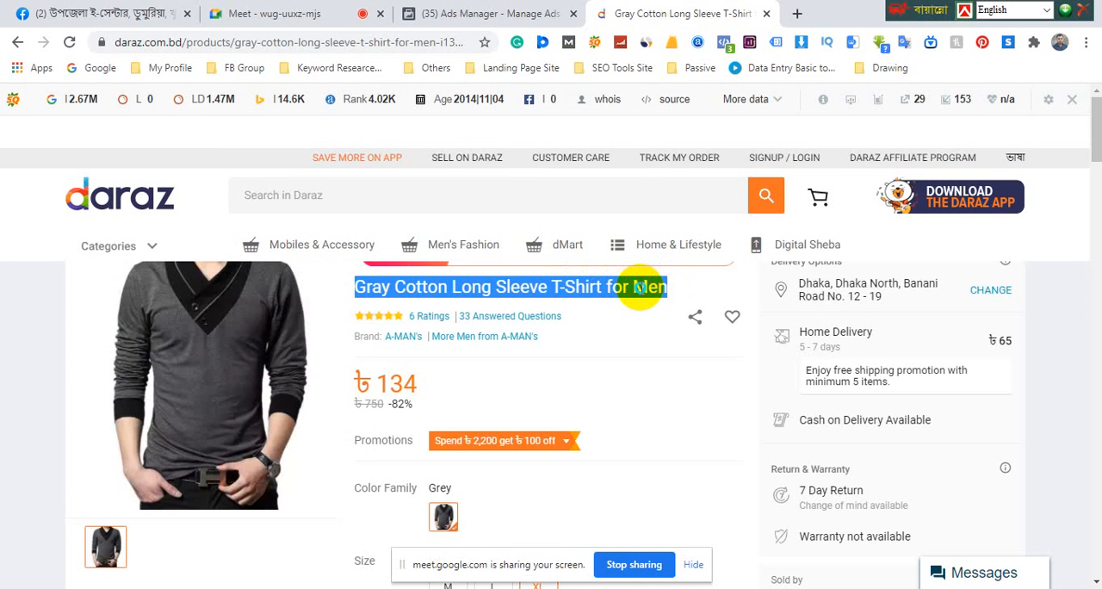
{"action": "right_click", "coordinate": [644, 289]}
{"action": "left_click", "coordinate": [679, 315]}
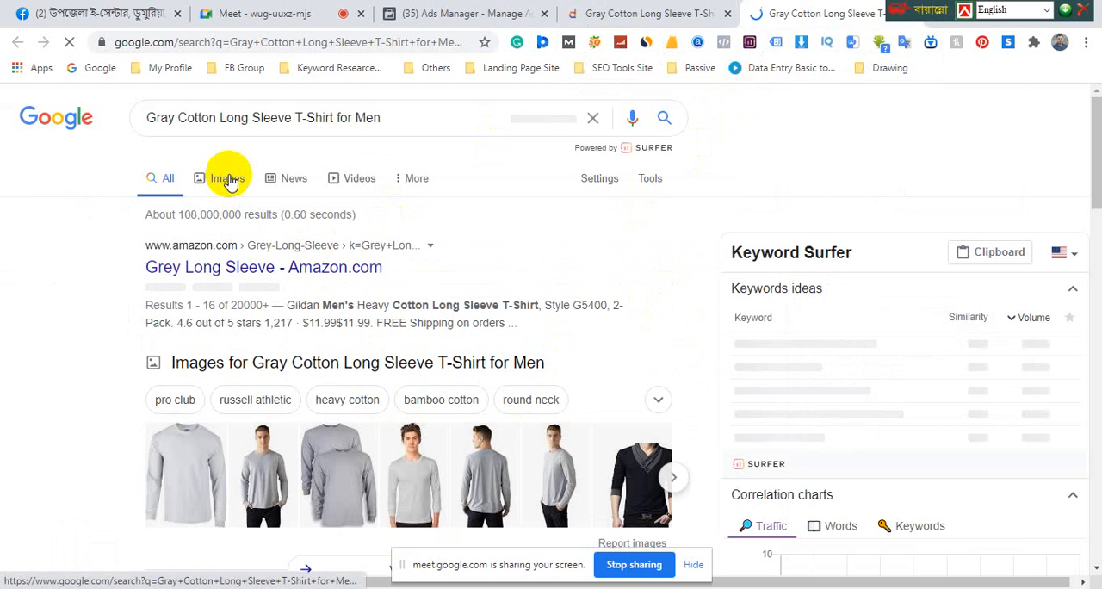
{"action": "left_click", "coordinate": [228, 181]}
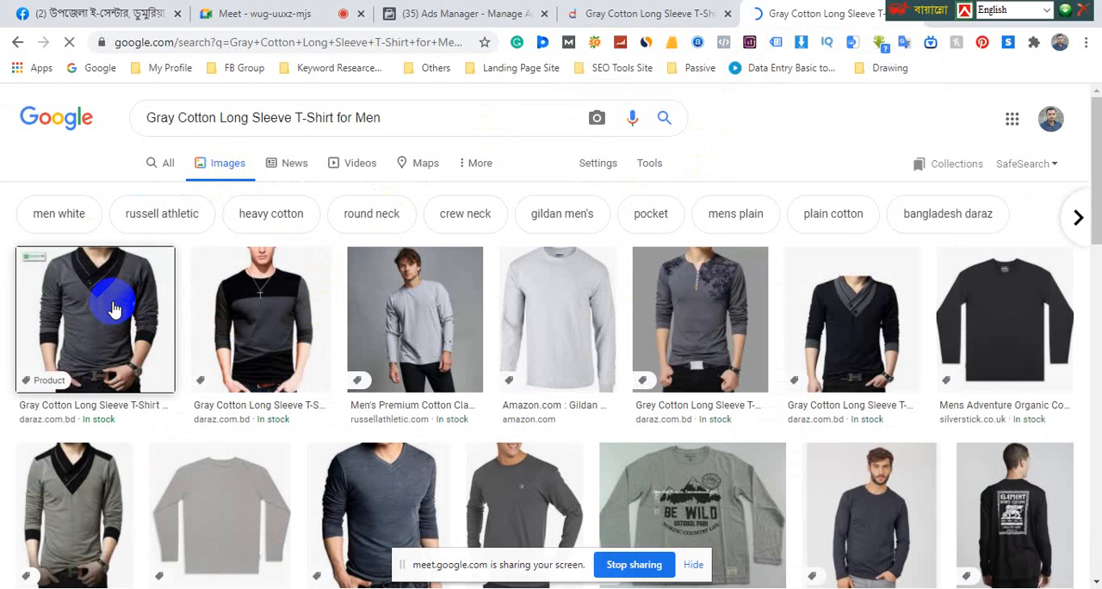
{"action": "left_click", "coordinate": [115, 309]}
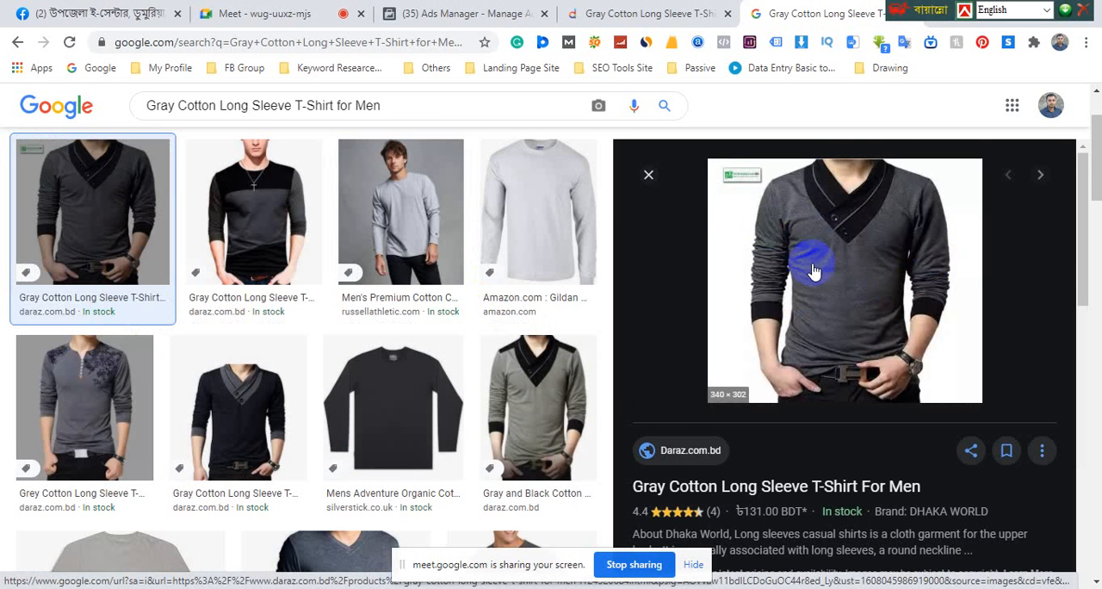
{"action": "scroll", "coordinate": [812, 266], "scroll_direction": "down", "scroll_amount": 4}
{"action": "scroll", "coordinate": [812, 266], "scroll_direction": "down", "scroll_amount": 2}
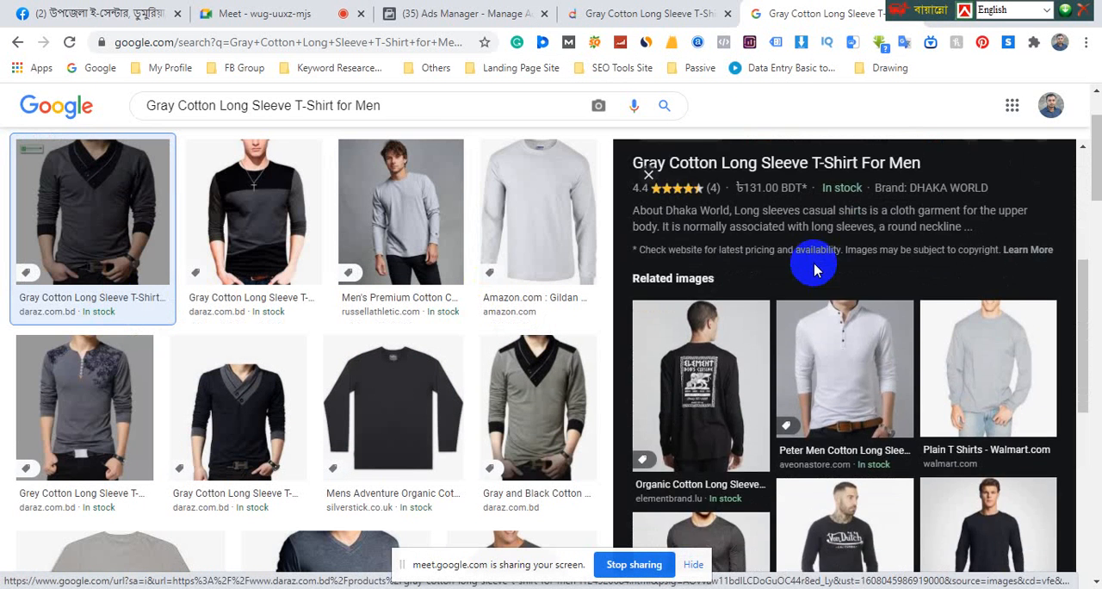
{"action": "scroll", "coordinate": [812, 266], "scroll_direction": "up", "scroll_amount": 6}
{"action": "right_click", "coordinate": [816, 246]}
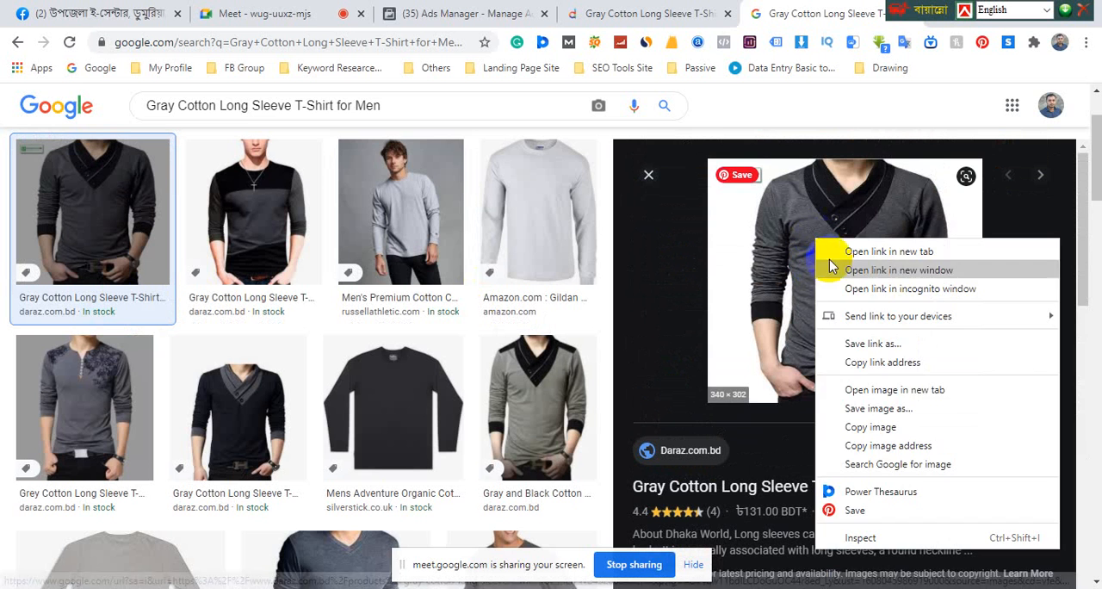
{"action": "left_click", "coordinate": [866, 419]}
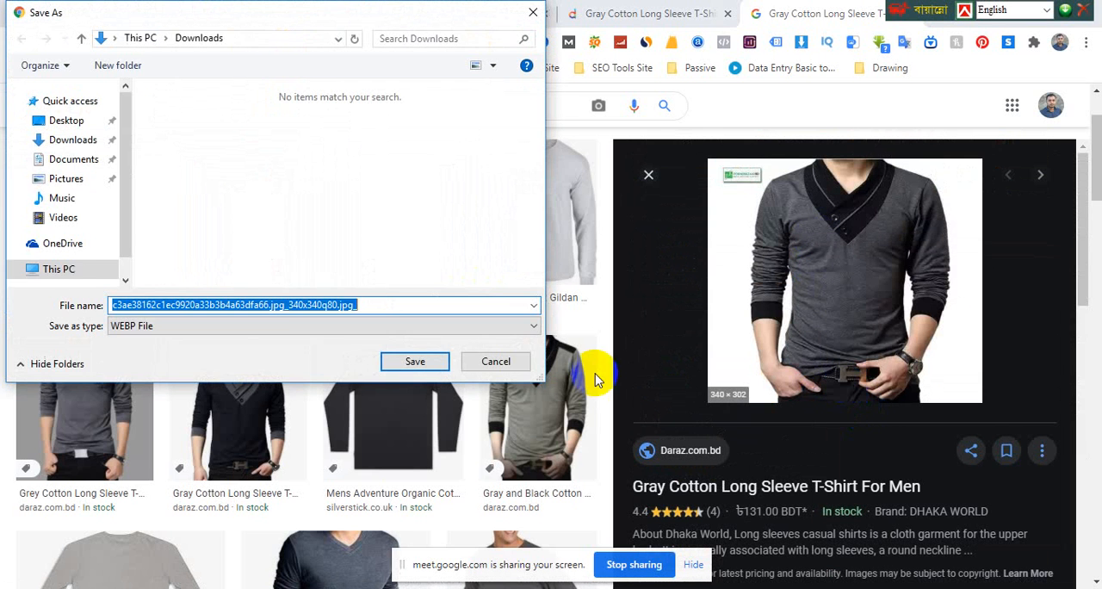
{"action": "left_click", "coordinate": [497, 362]}
Save the 1200 × 1200 image of the black long sleeve T-shirt with grey collar to the Desktop as the JPEG Long Sleev, and close its preview
{"action": "left_click", "coordinate": [229, 381]}
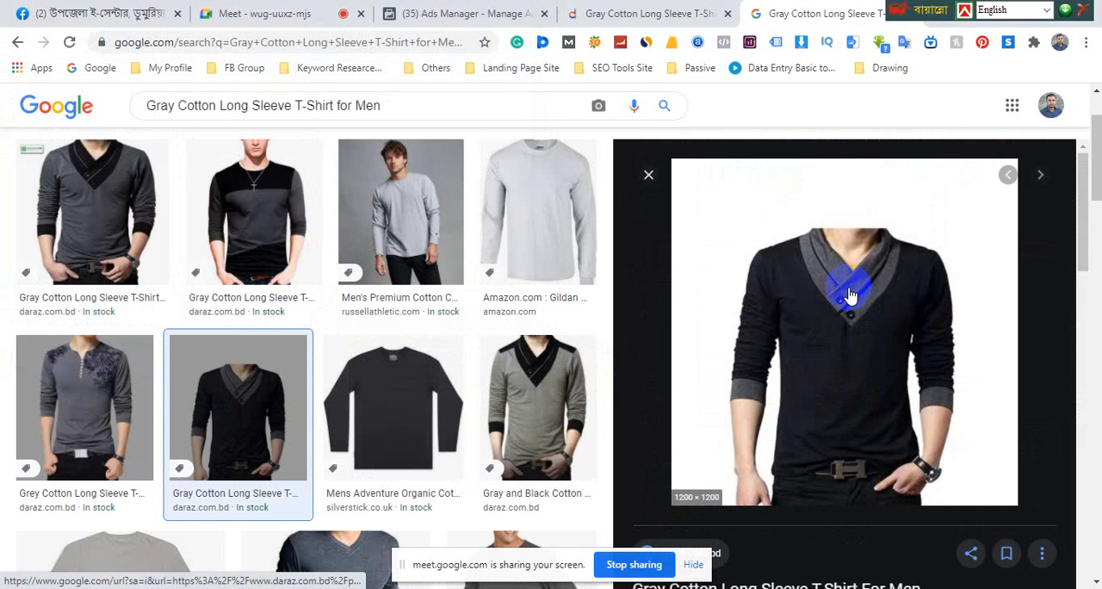
{"action": "right_click", "coordinate": [848, 288]}
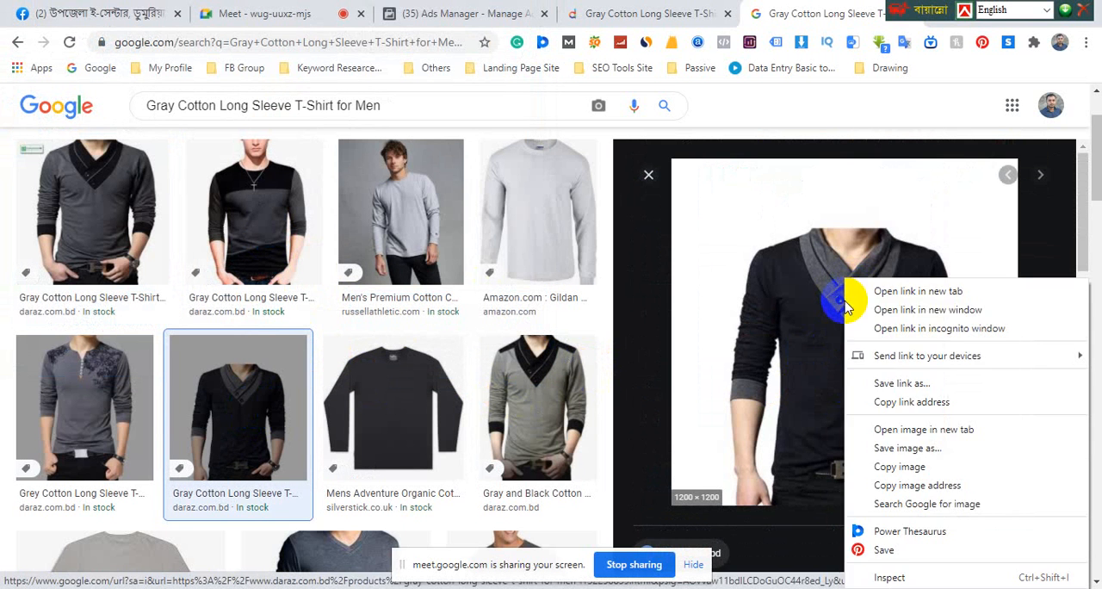
{"action": "left_click", "coordinate": [896, 450]}
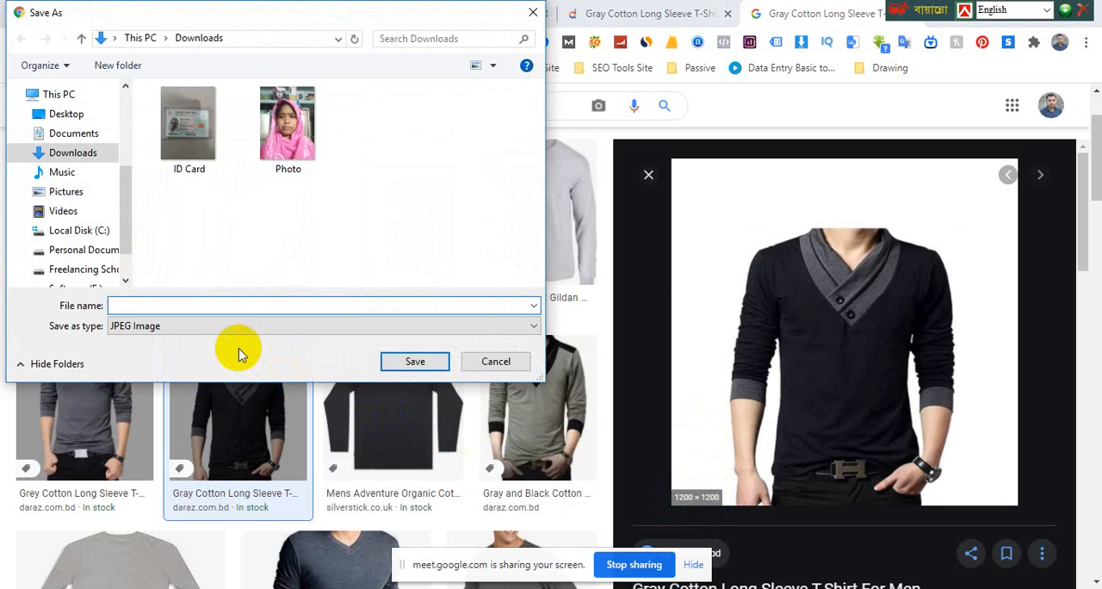
{"action": "scroll", "coordinate": [745, 413], "scroll_direction": "down", "scroll_amount": 2}
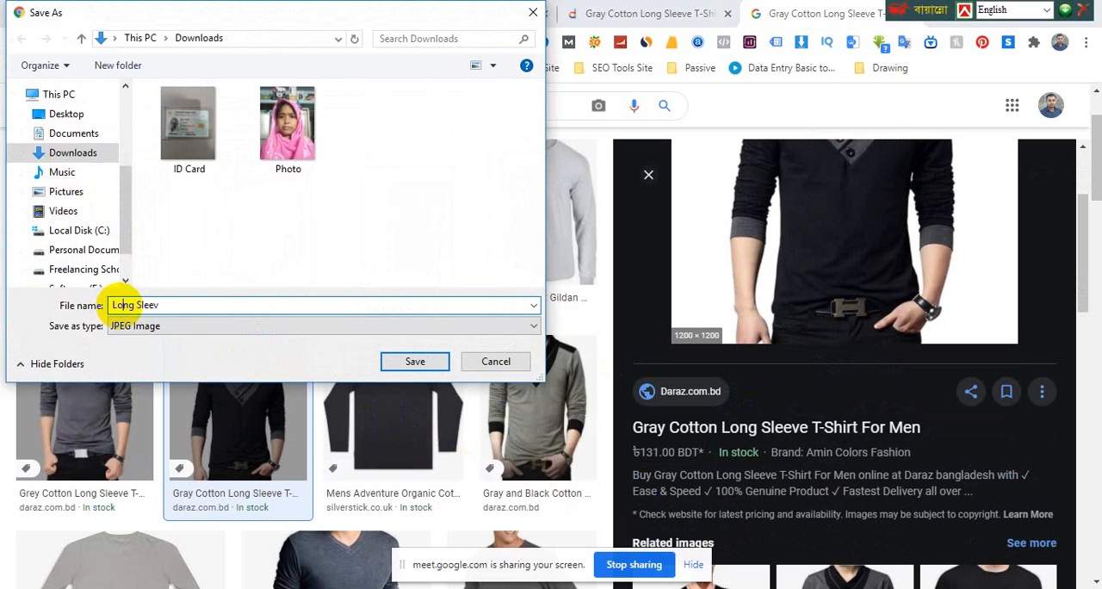
{"action": "left_click", "coordinate": [60, 115]}
{"action": "left_click", "coordinate": [415, 362]}
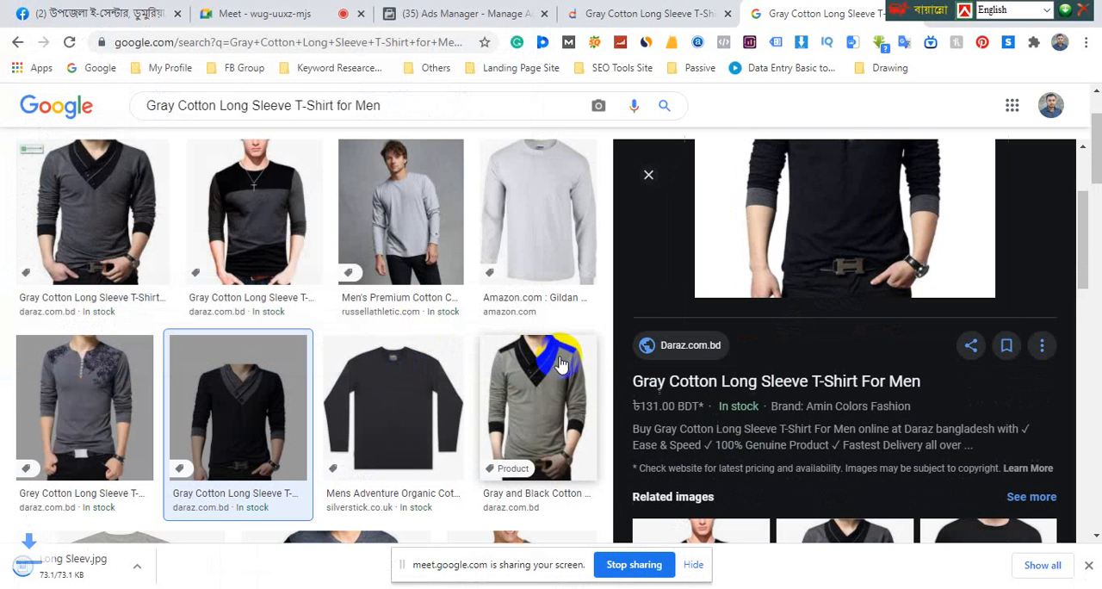
{"action": "scroll", "coordinate": [672, 194], "scroll_direction": "up", "scroll_amount": 2}
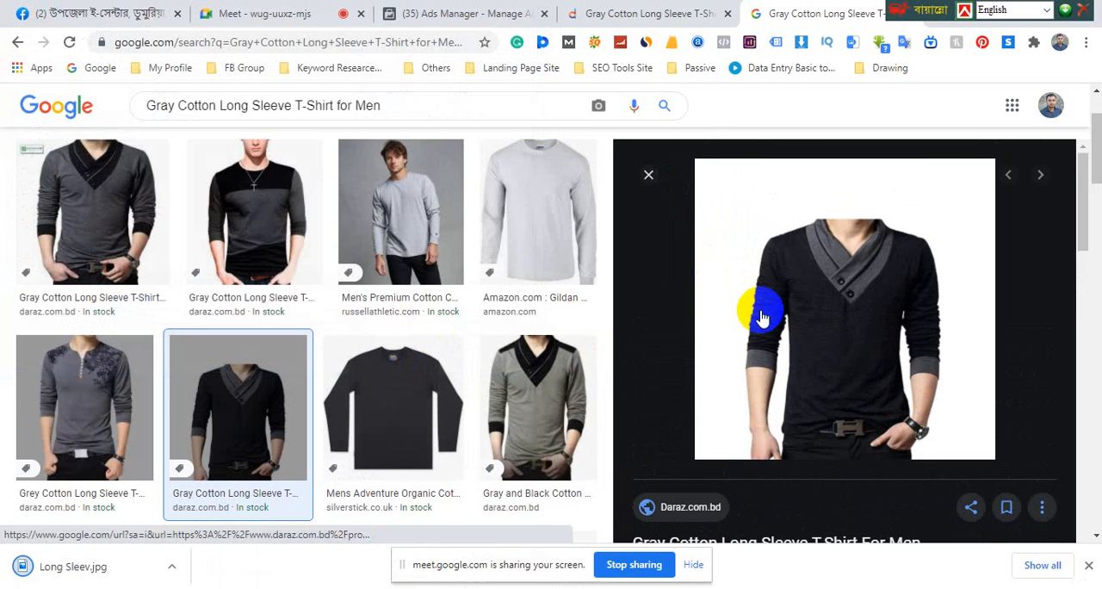
{"action": "left_click", "coordinate": [650, 178]}
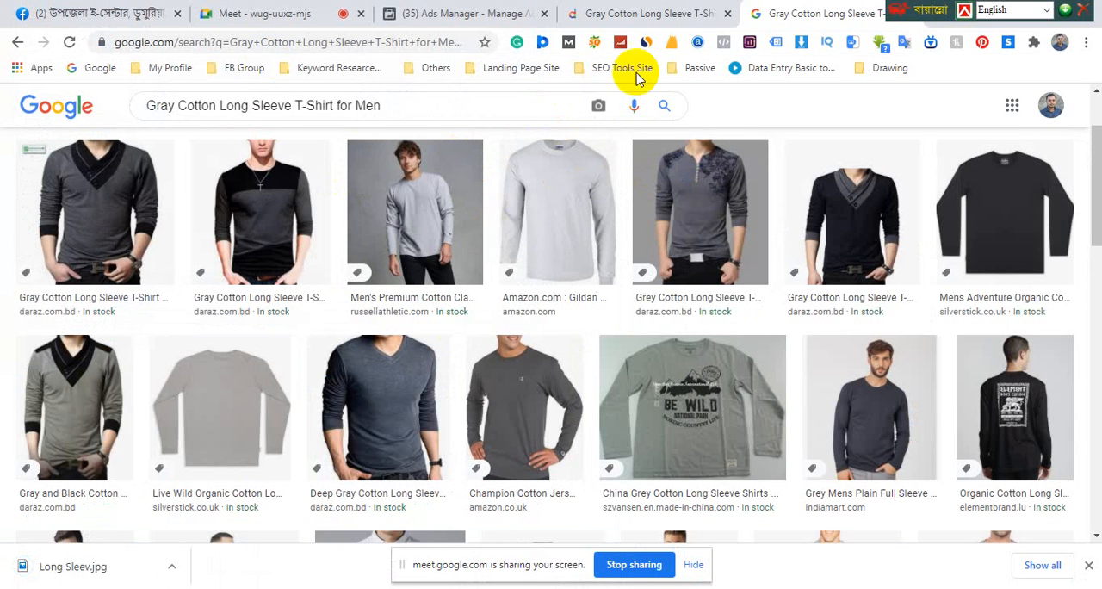
Look at the Daraz product page again and return to the Ads Manager list showing the Watch For Men Ads ad
{"action": "left_click", "coordinate": [672, 18]}
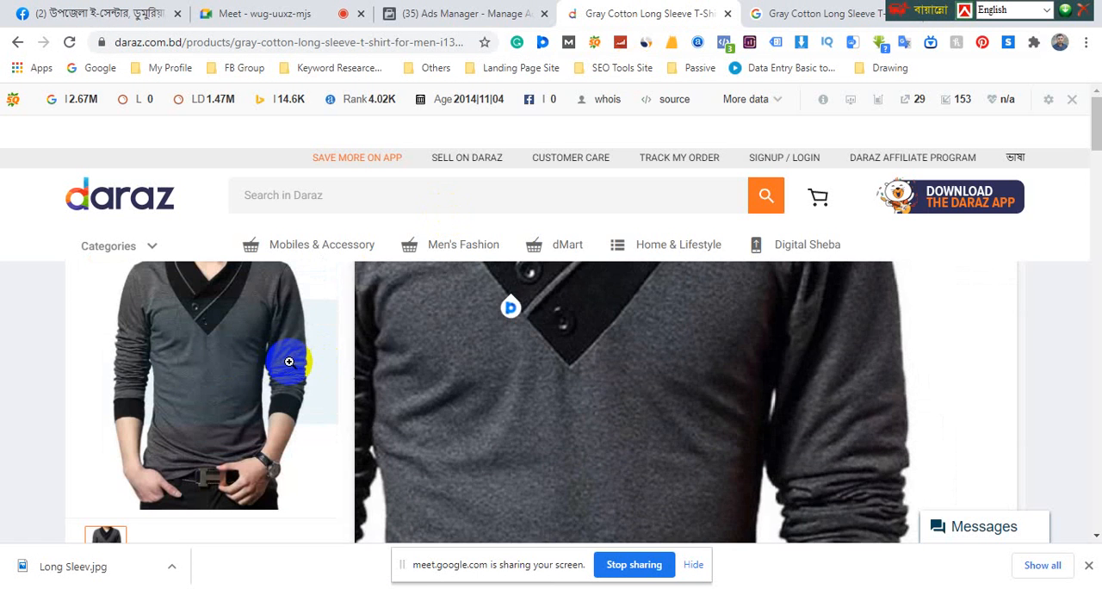
{"action": "left_click", "coordinate": [460, 15]}
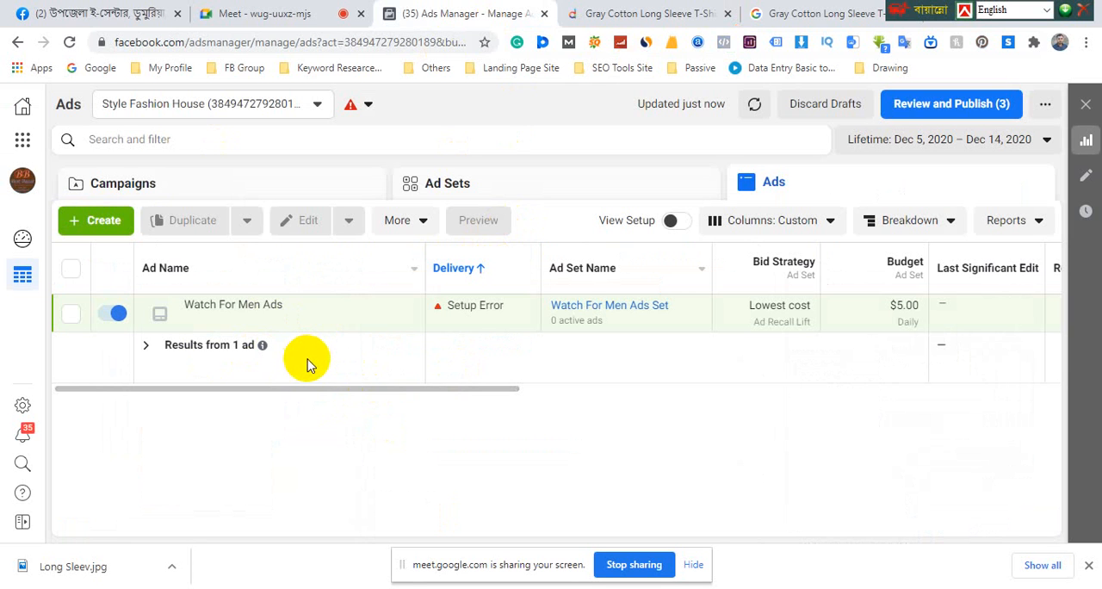
{"action": "mouse_move", "coordinate": [387, 327]}
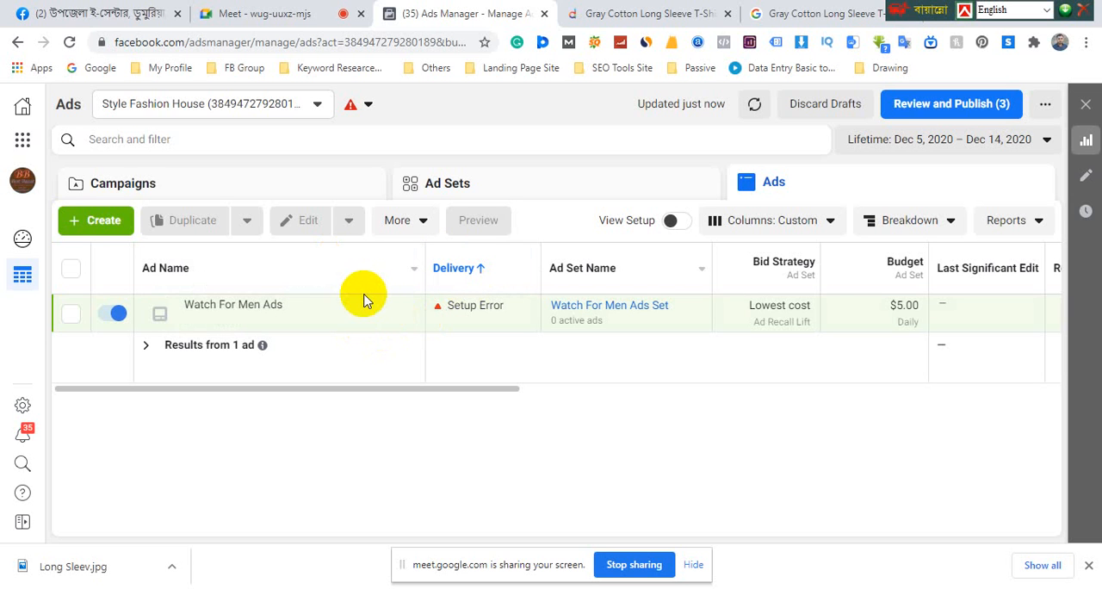
{"action": "mouse_move", "coordinate": [375, 300]}
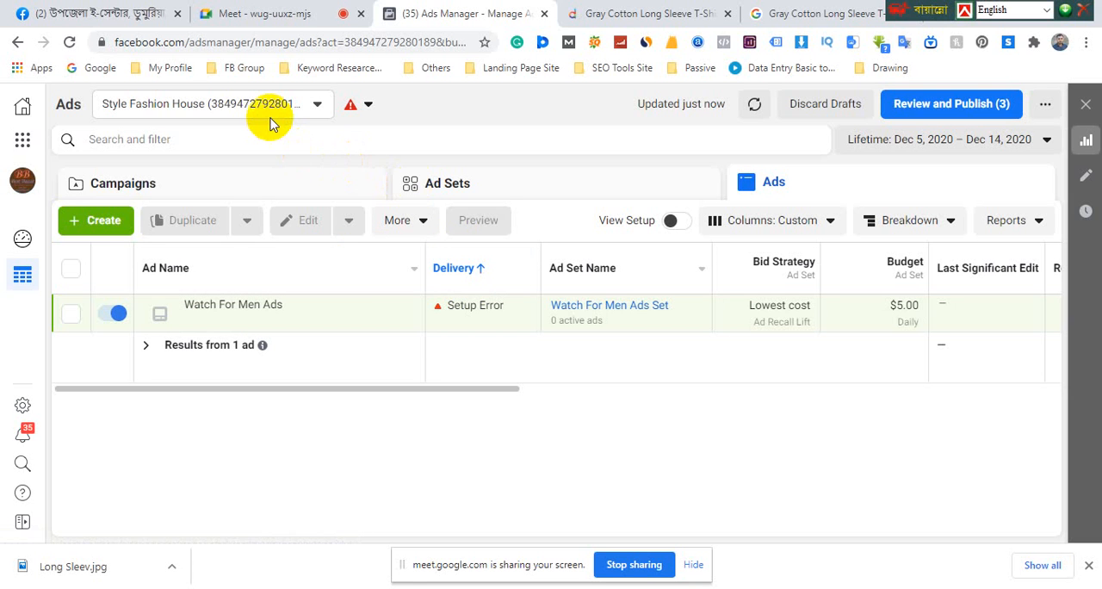
Switch to the Facebook Ads Course presentation in PowerPoint, open the Class-2 slide and highlight its campaign structure table
{"action": "left_click", "coordinate": [275, 15]}
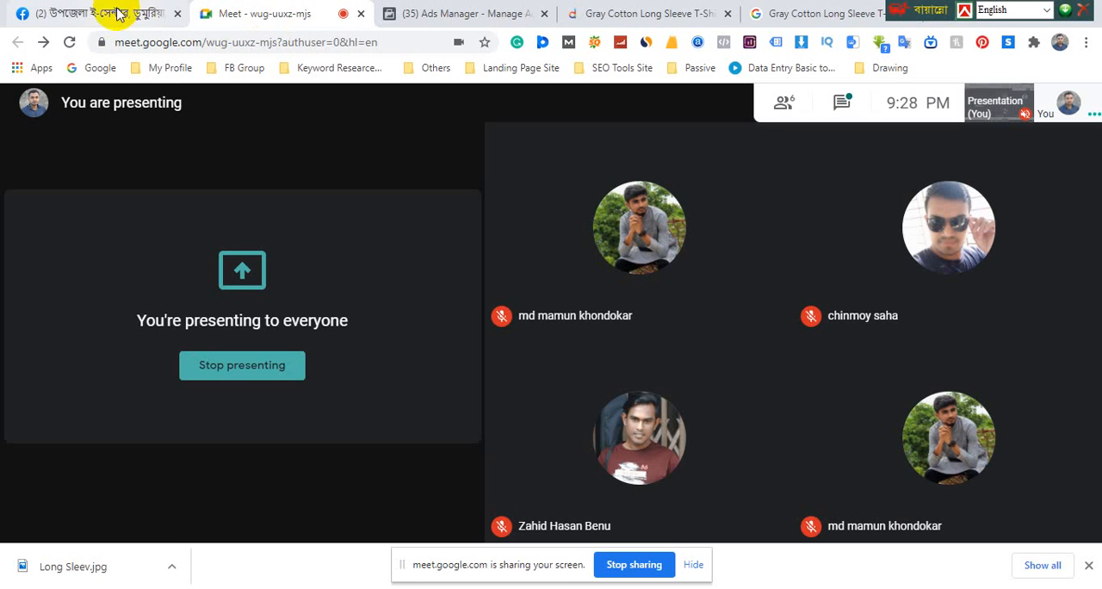
{"action": "key", "text": "alt+Tab"}
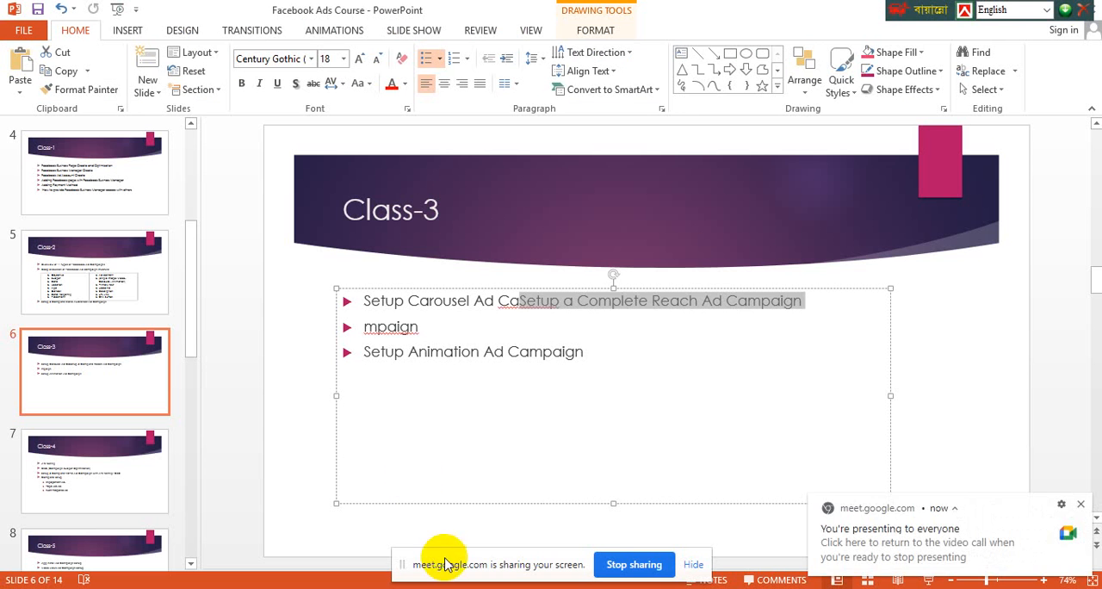
{"action": "left_click", "coordinate": [123, 293]}
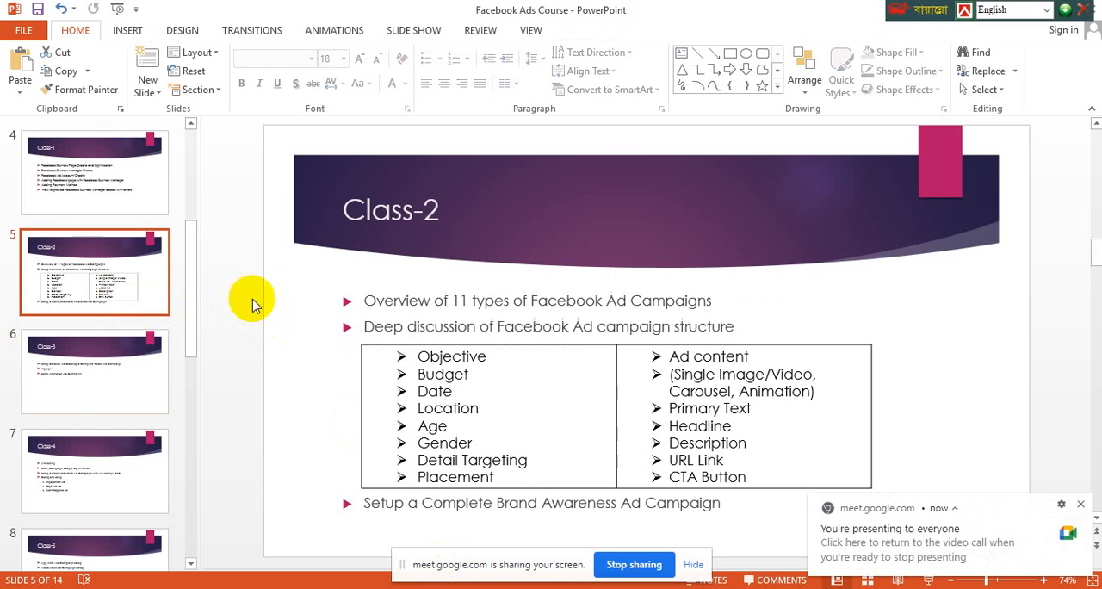
{"action": "left_click", "coordinate": [457, 393]}
{"action": "mouse_move", "coordinate": [419, 356]}
{"action": "left_mouse_down"}
{"action": "mouse_move", "coordinate": [445, 394]}
{"action": "mouse_move", "coordinate": [681, 445]}
{"action": "mouse_move", "coordinate": [746, 471]}
{"action": "left_mouse_up"}
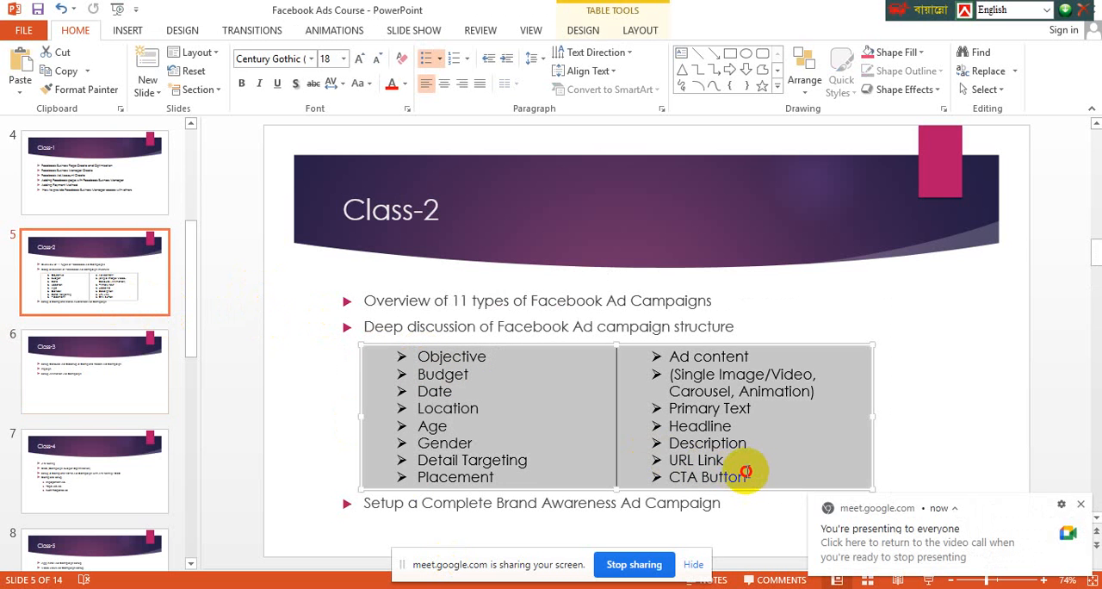
{"action": "left_click", "coordinate": [439, 415]}
{"action": "left_click_drag", "start_coordinate": [408, 355], "coordinate": [751, 475]}
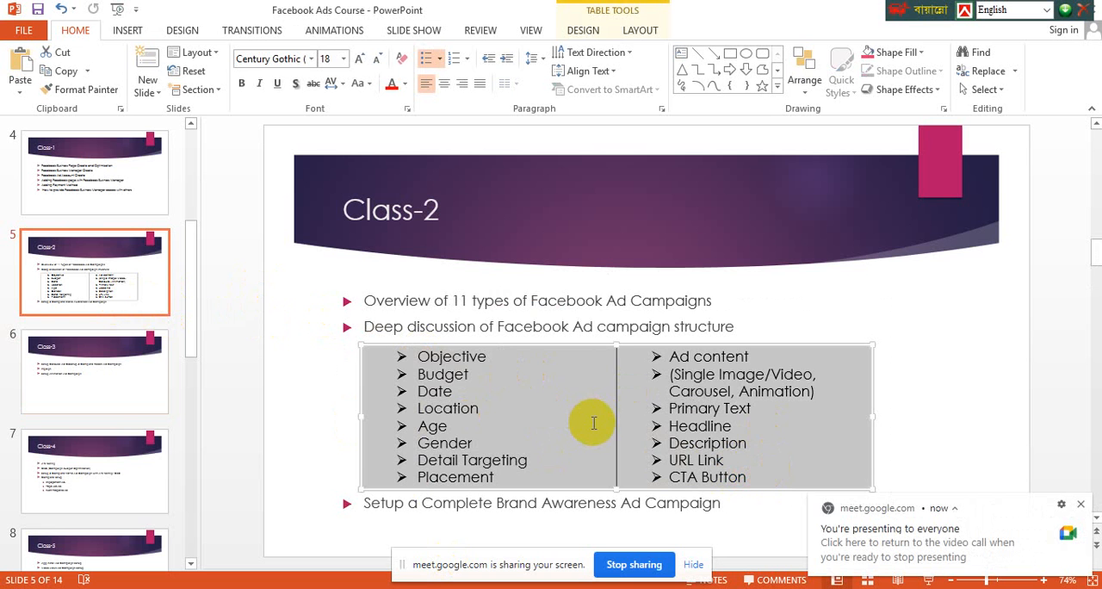
{"action": "left_click", "coordinate": [536, 437]}
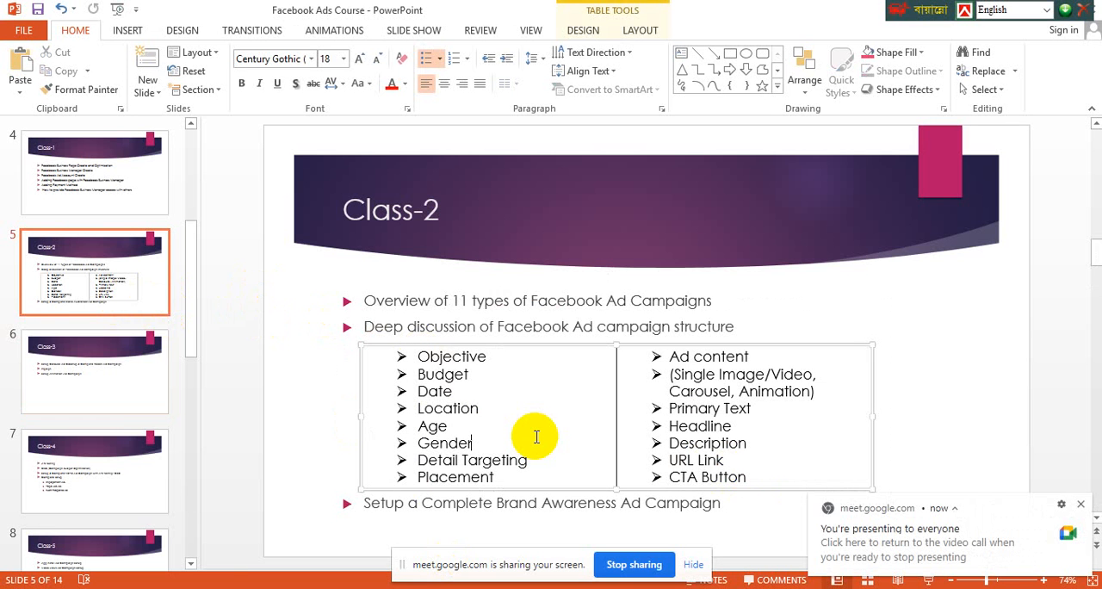
Dismiss the screen-sharing notification and enlarge the Class-2 slide to 110% with both table columns in view
{"action": "left_click", "coordinate": [1081, 504]}
{"action": "left_click", "coordinate": [1044, 581]}
{"action": "left_click", "coordinate": [1043, 581]}
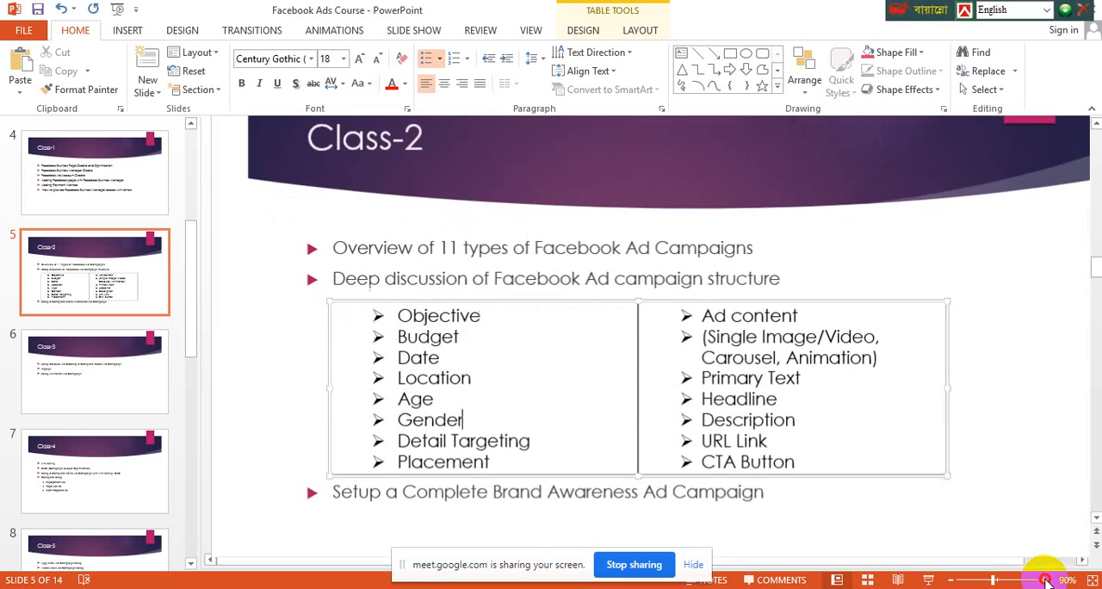
{"action": "left_click", "coordinate": [1044, 581]}
{"action": "left_click", "coordinate": [1043, 581]}
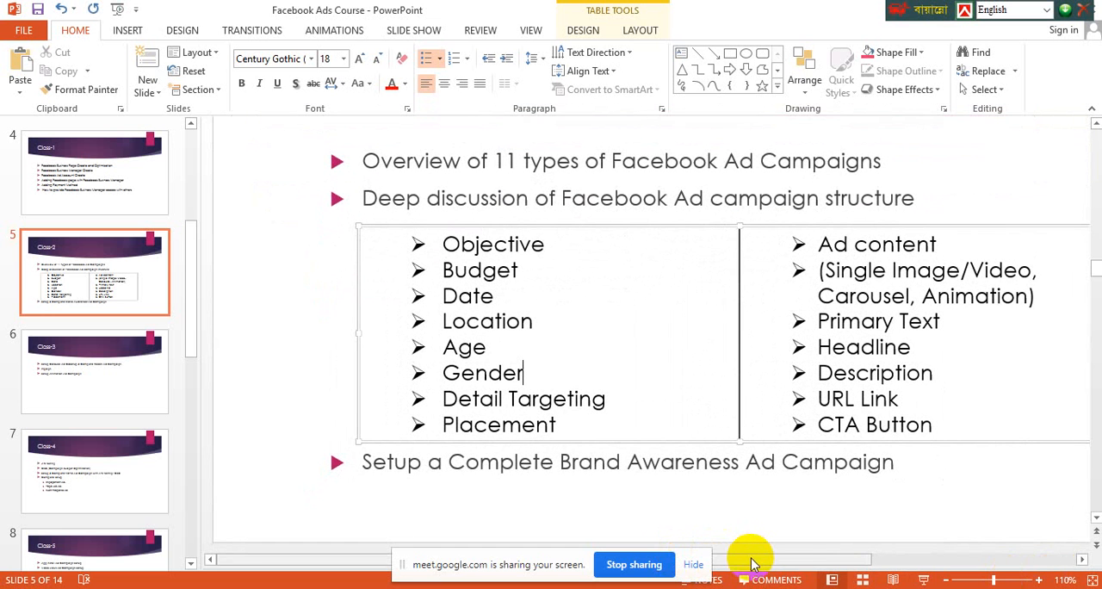
{"action": "scroll", "coordinate": [822, 560], "scroll_direction": "right", "scroll_amount": 2}
{"action": "scroll", "coordinate": [822, 560], "scroll_direction": "right", "scroll_amount": 2}
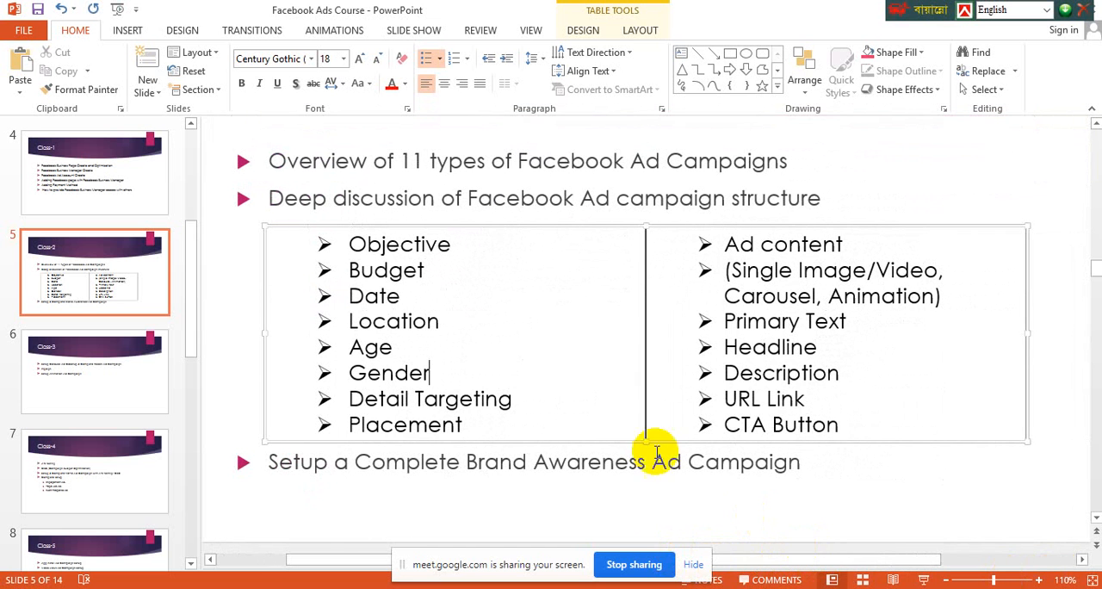
{"action": "left_click", "coordinate": [493, 420]}
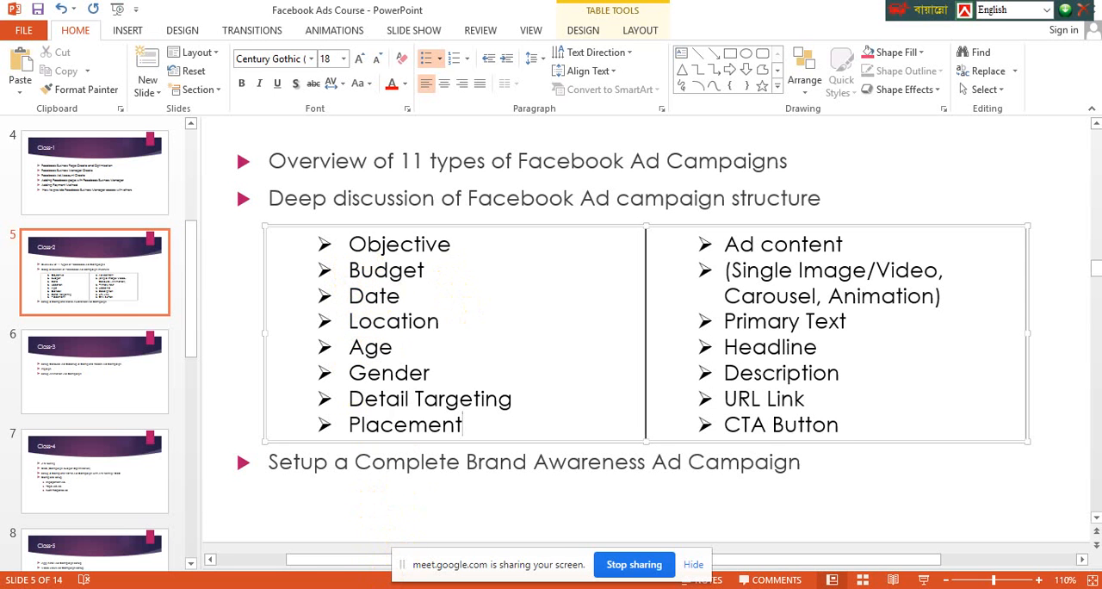
Check the Google Meet call, return to the Class-2 slide in PowerPoint and dismiss the notification
{"action": "mouse_move", "coordinate": [362, 583]}
{"action": "left_click", "coordinate": [315, 510]}
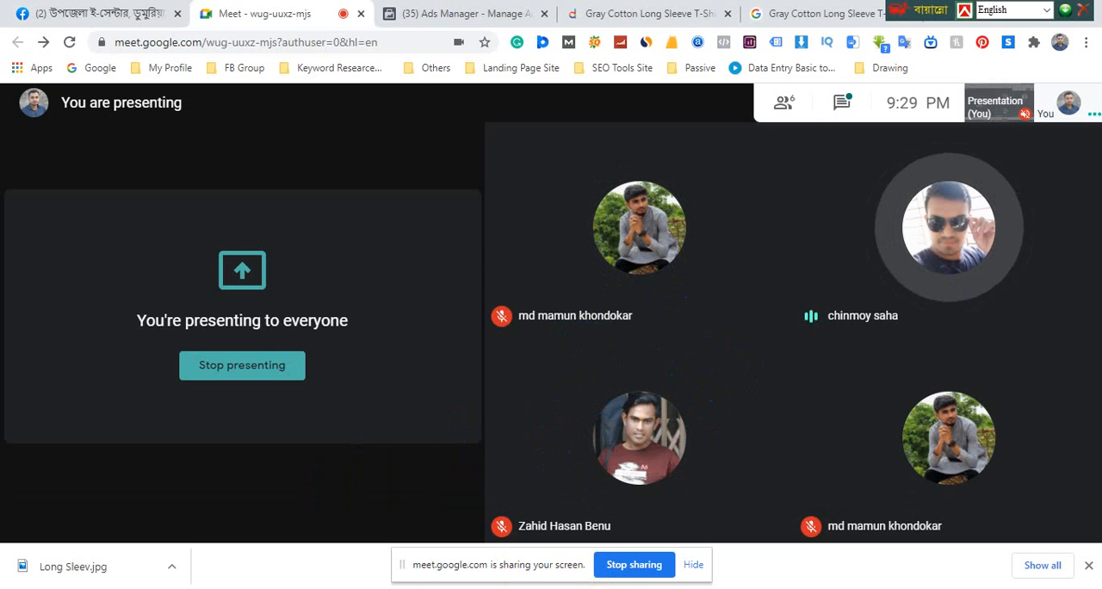
{"action": "left_click", "coordinate": [405, 586]}
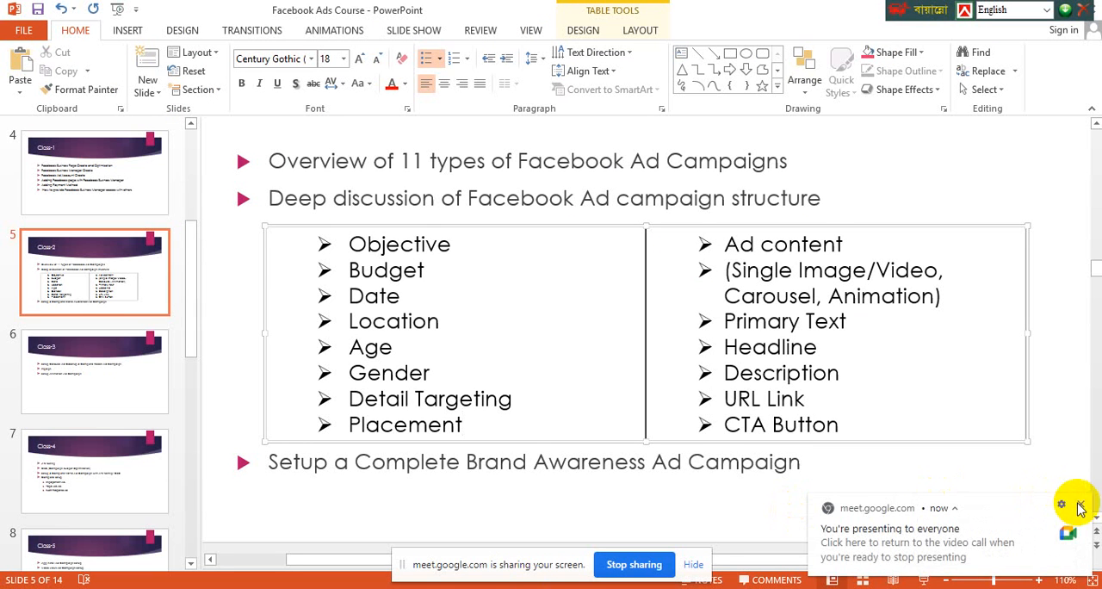
{"action": "left_click", "coordinate": [1082, 507]}
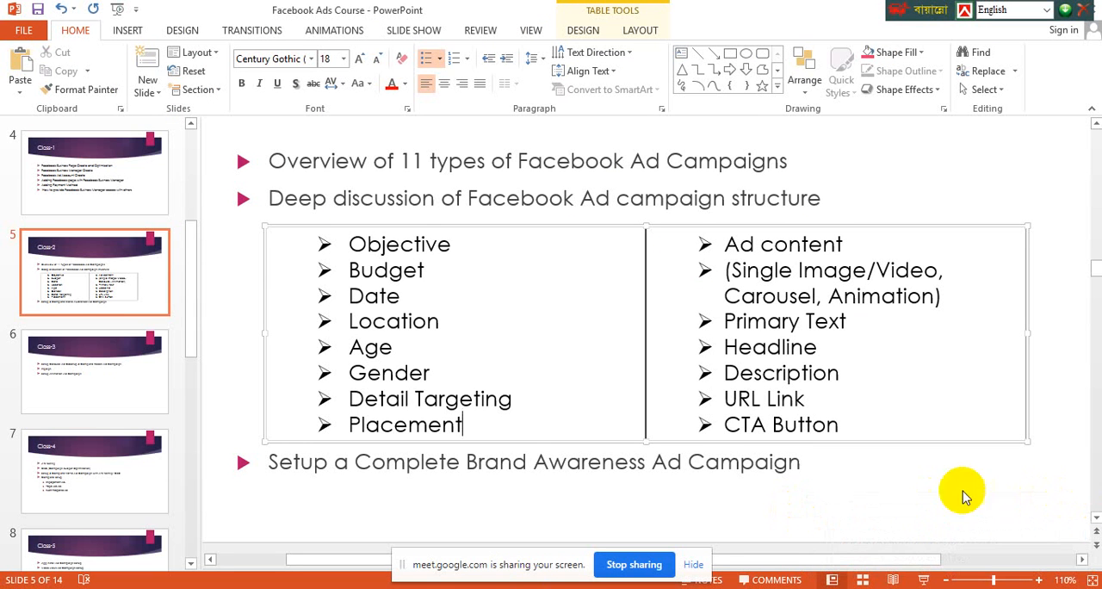
Go over the campaign structure table's first column and highlight the Objective item
{"action": "left_click", "coordinate": [482, 426]}
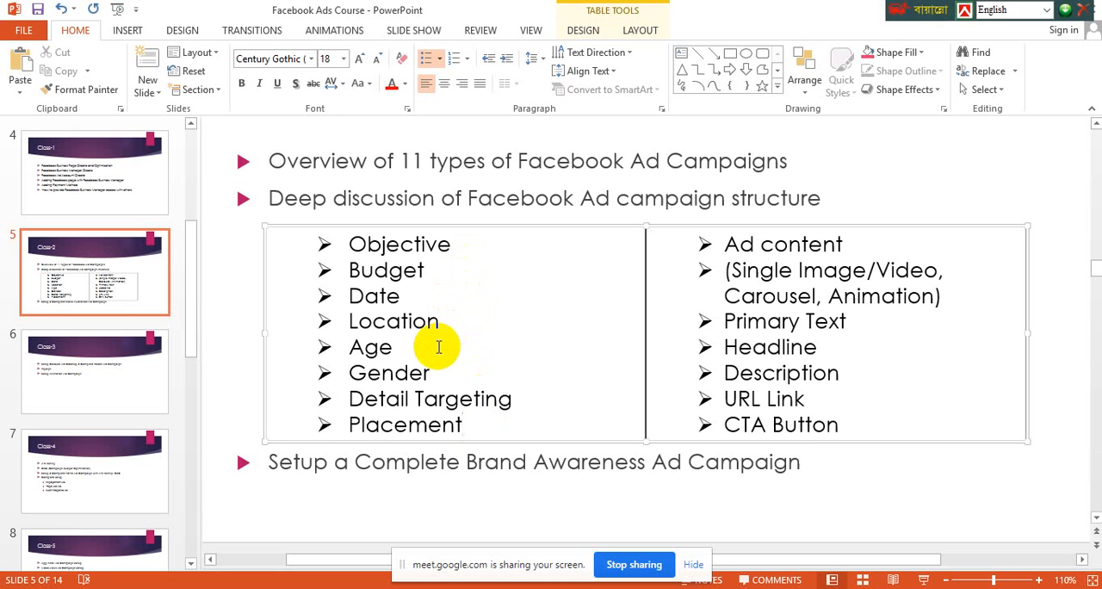
{"action": "left_click", "coordinate": [409, 370]}
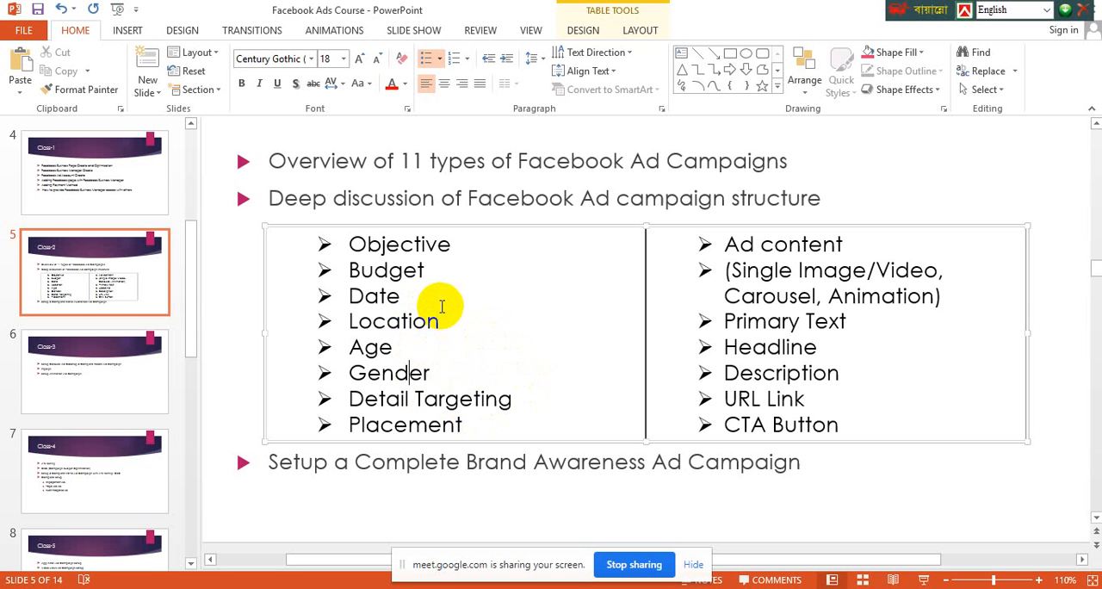
{"action": "left_click", "coordinate": [454, 244]}
{"action": "left_click_drag", "start_coordinate": [454, 244], "coordinate": [353, 245]}
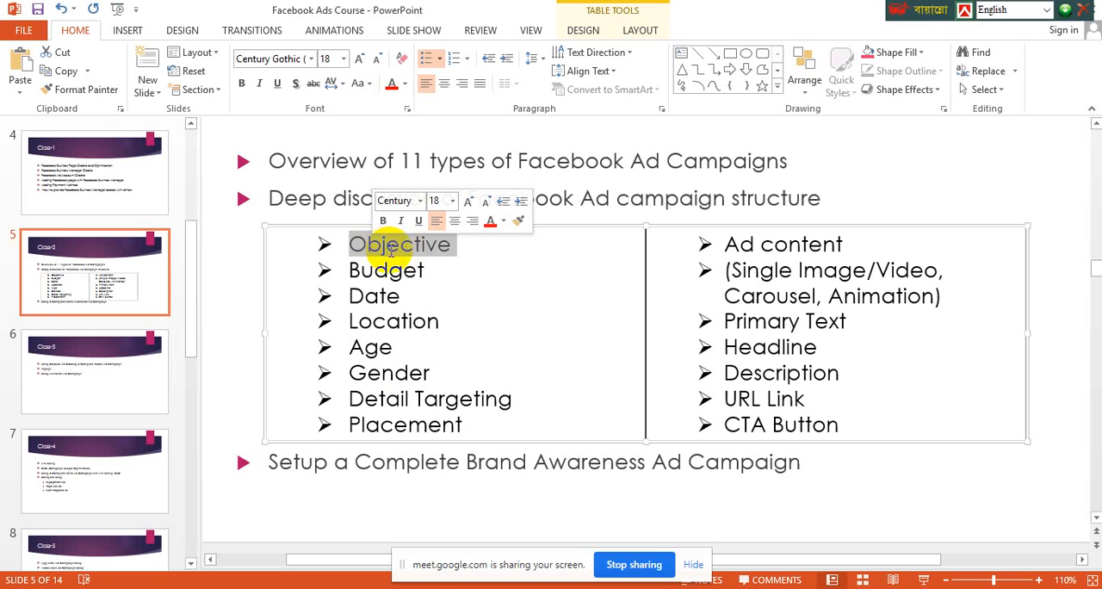
{"action": "left_click", "coordinate": [457, 246]}
{"action": "double_click", "coordinate": [457, 246]}
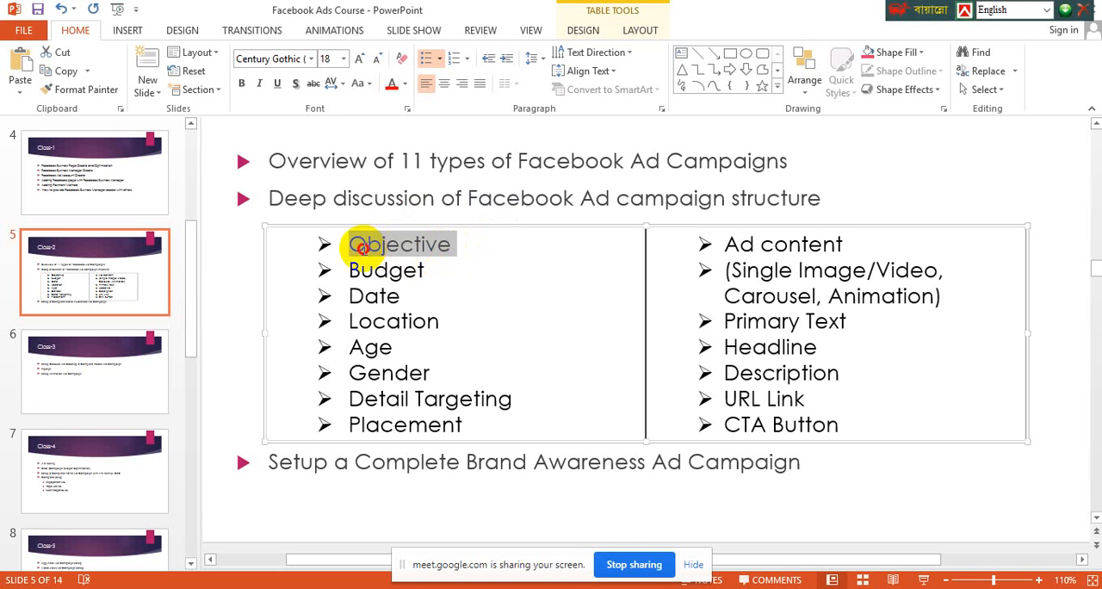
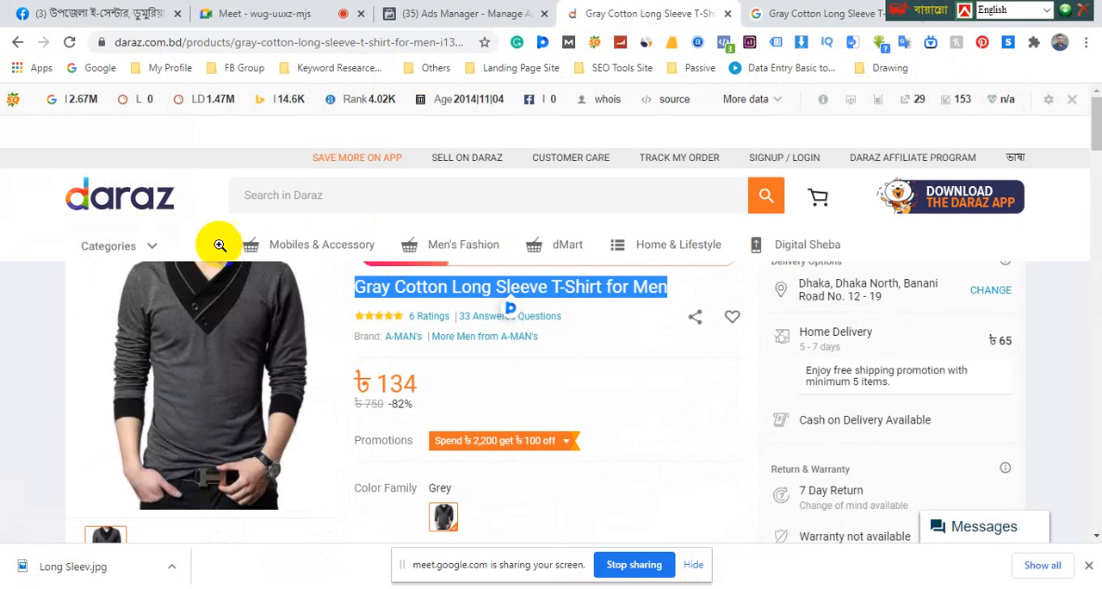
{"action": "scroll", "coordinate": [357, 380], "scroll_direction": "down", "scroll_amount": 1}
{"action": "scroll", "coordinate": [357, 380], "scroll_direction": "down", "scroll_amount": 2}
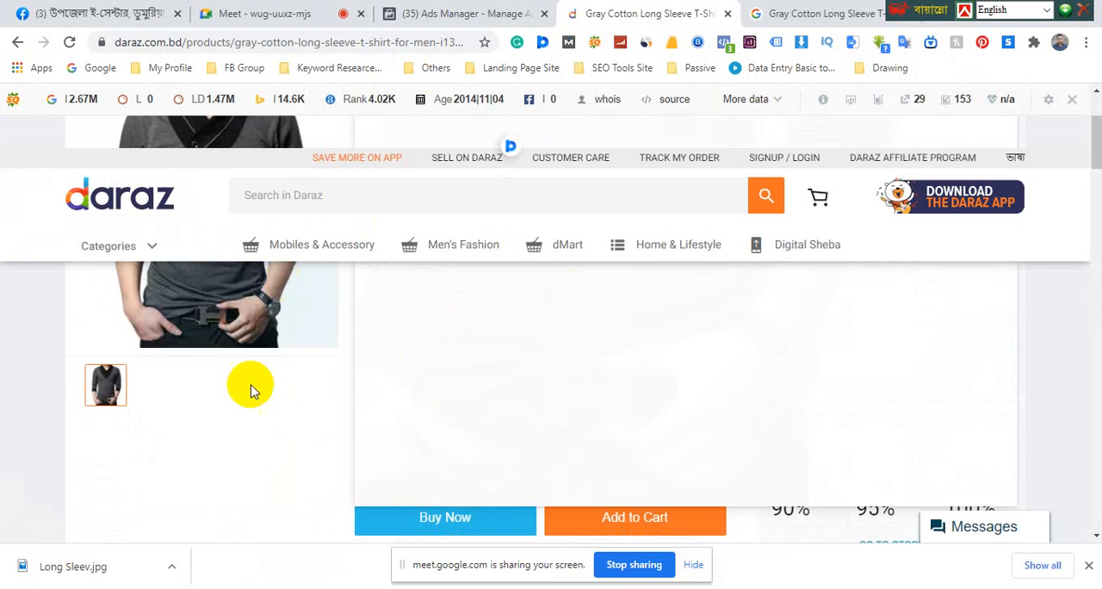
{"action": "scroll", "coordinate": [413, 364], "scroll_direction": "up", "scroll_amount": 3}
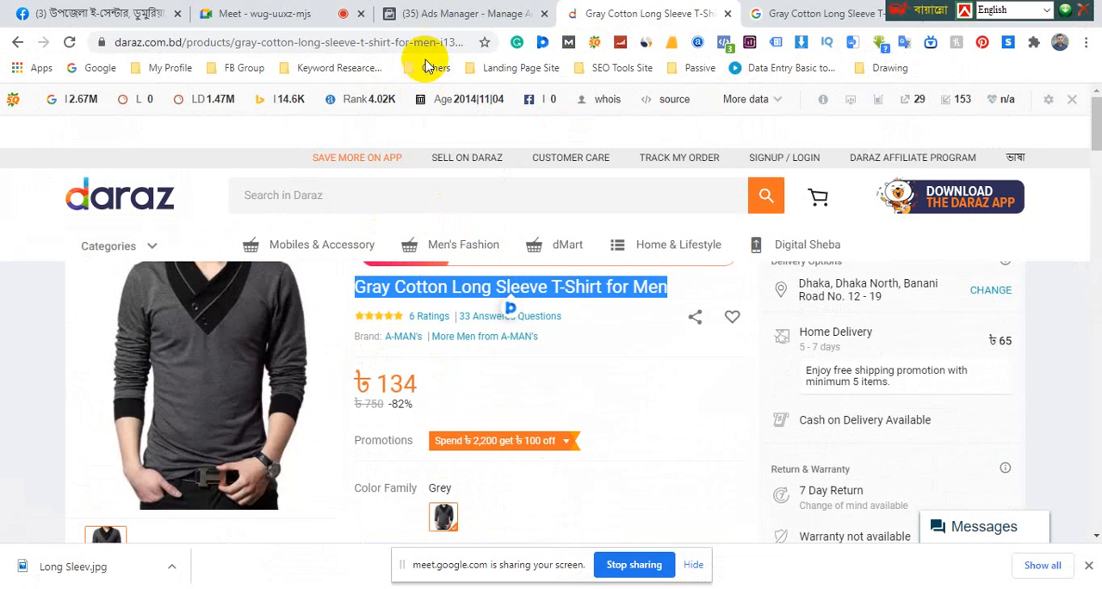
Switch to Ads Manager and create a new campaign with the Reach objective
{"action": "left_click", "coordinate": [433, 13]}
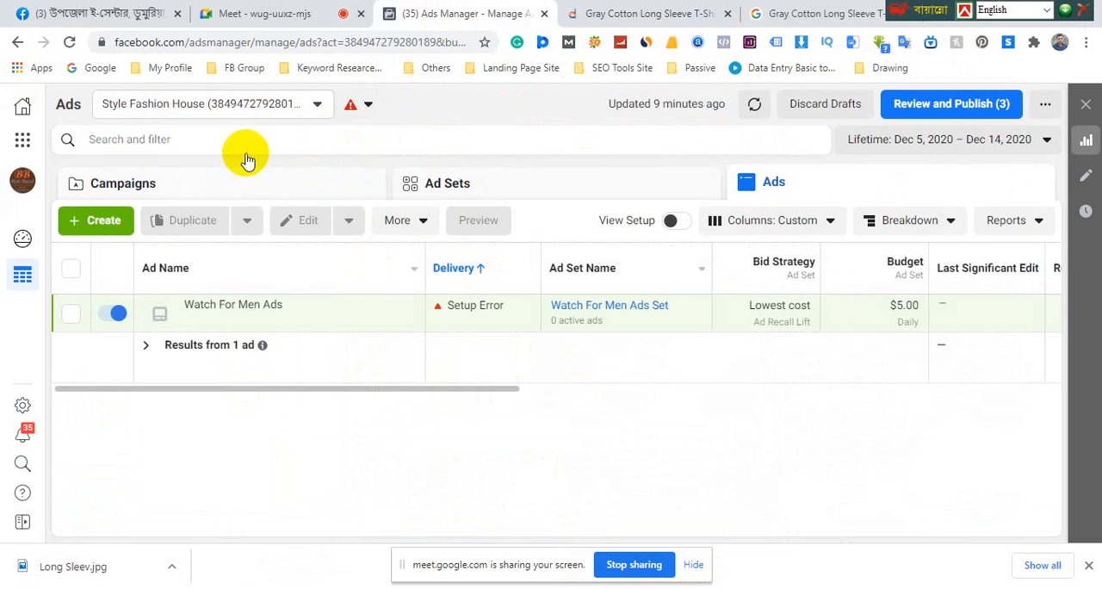
{"action": "left_click", "coordinate": [88, 222]}
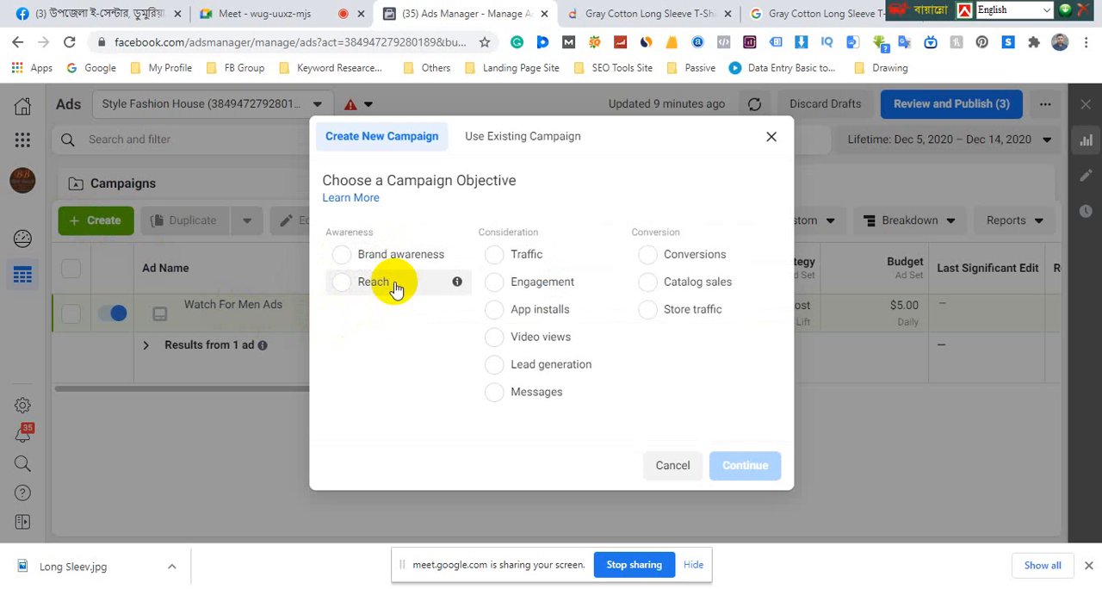
{"action": "left_click", "coordinate": [343, 284]}
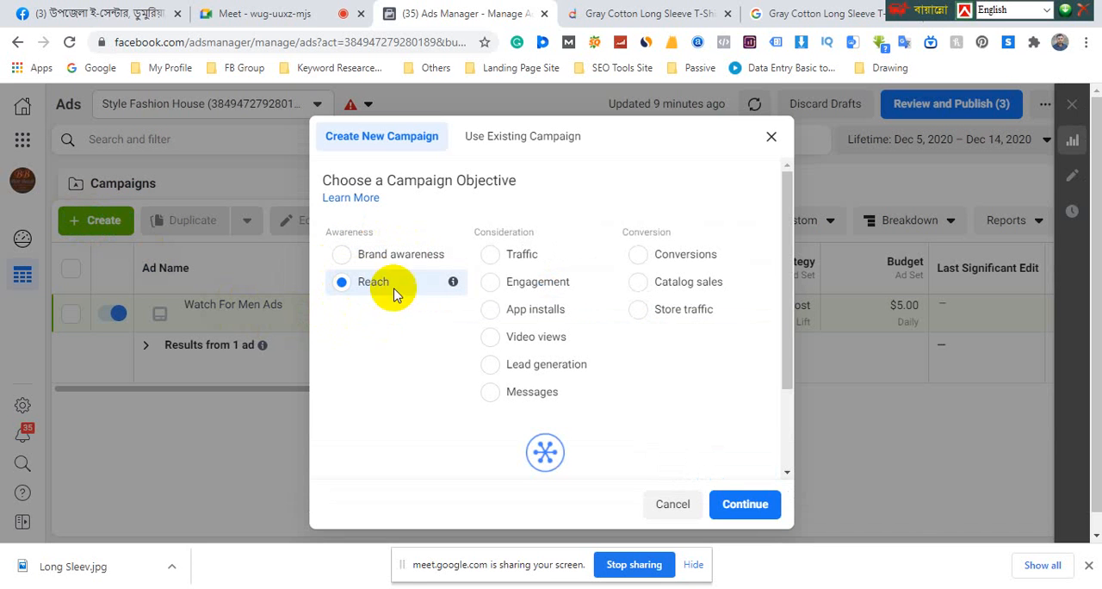
{"action": "scroll", "coordinate": [542, 332], "scroll_direction": "down", "scroll_amount": 2}
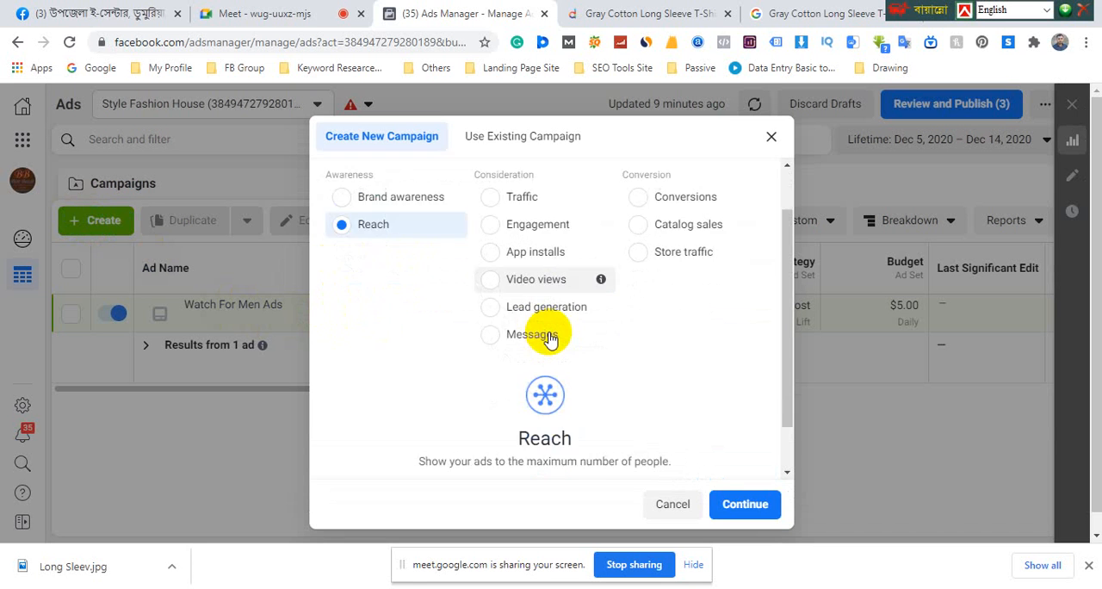
{"action": "left_click", "coordinate": [746, 505]}
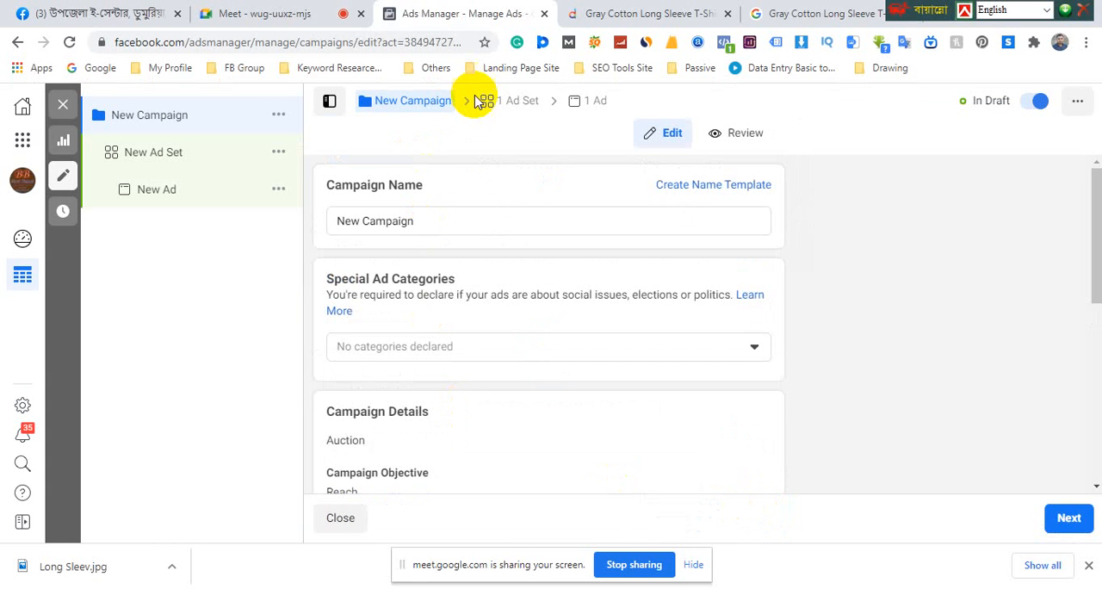
Replace the campaign name with "Long Sleeve T-Shirt", copied from the product title on the Daraz page
{"action": "scroll", "coordinate": [497, 390], "scroll_direction": "down", "scroll_amount": 5}
{"action": "scroll", "coordinate": [496, 387], "scroll_direction": "up", "scroll_amount": 5}
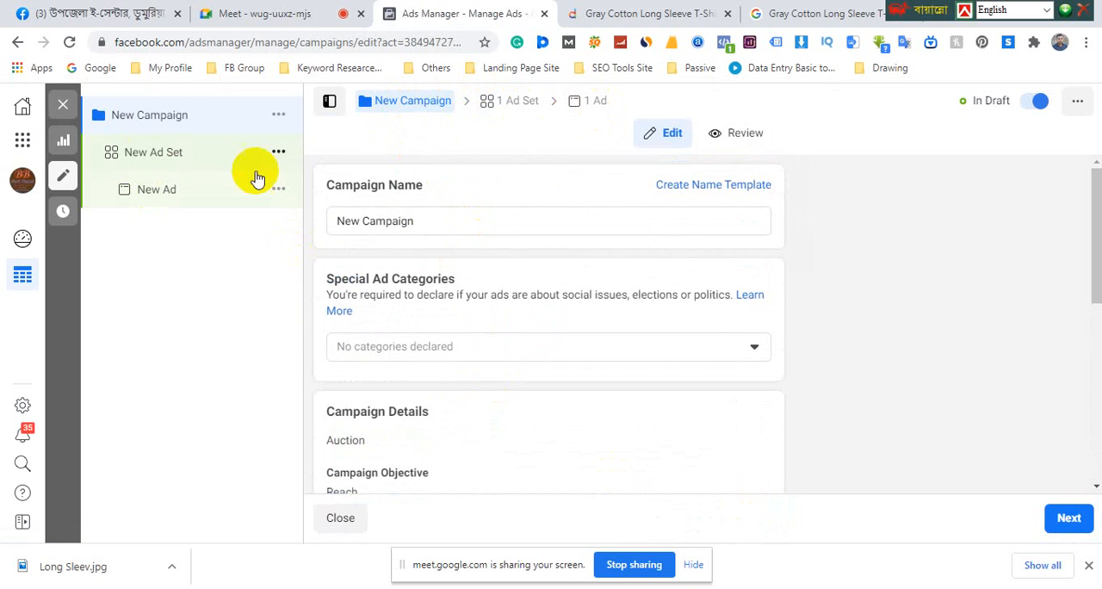
{"action": "left_click", "coordinate": [434, 223]}
{"action": "left_click_drag", "start_coordinate": [434, 223], "coordinate": [330, 217]}
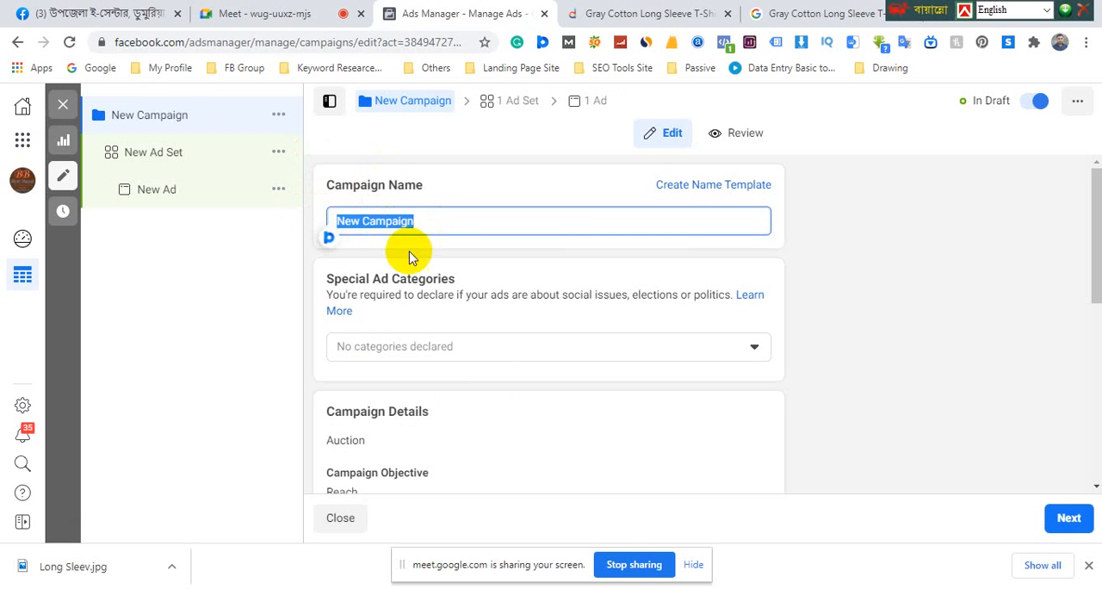
{"action": "left_click", "coordinate": [379, 588]}
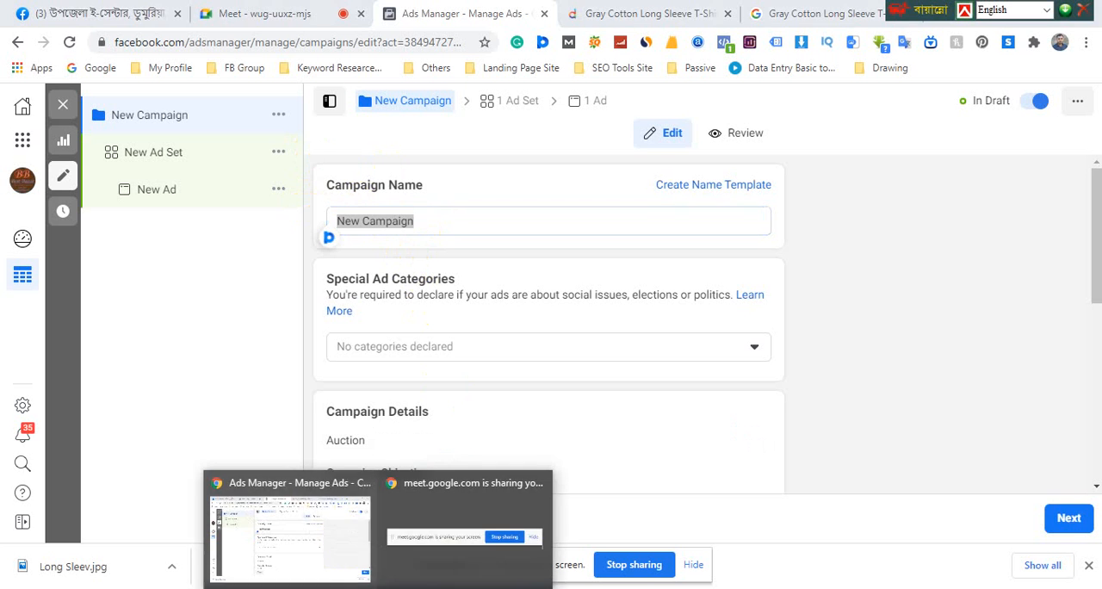
{"action": "left_click", "coordinate": [304, 498]}
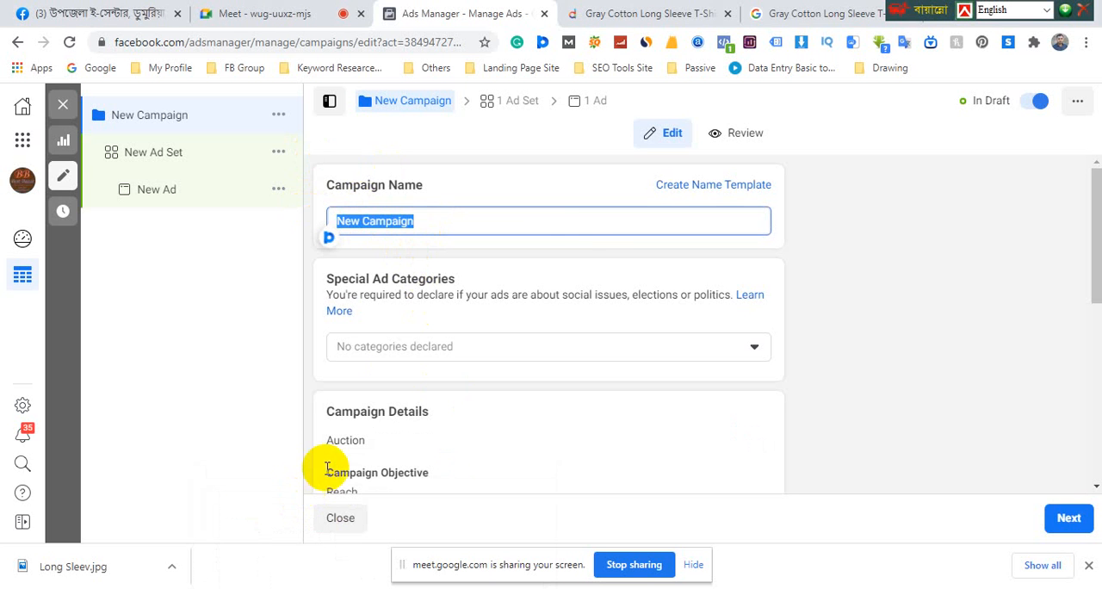
{"action": "left_click", "coordinate": [637, 15]}
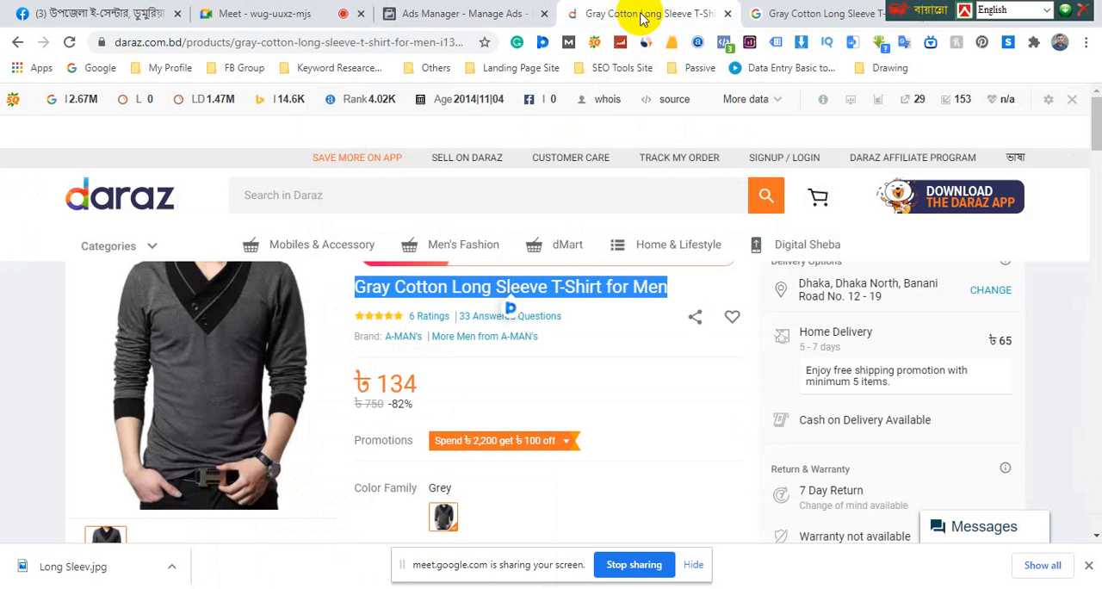
{"action": "left_click", "coordinate": [451, 286]}
{"action": "left_click_drag", "start_coordinate": [452, 286], "coordinate": [576, 291]}
{"action": "right_click", "coordinate": [577, 291]}
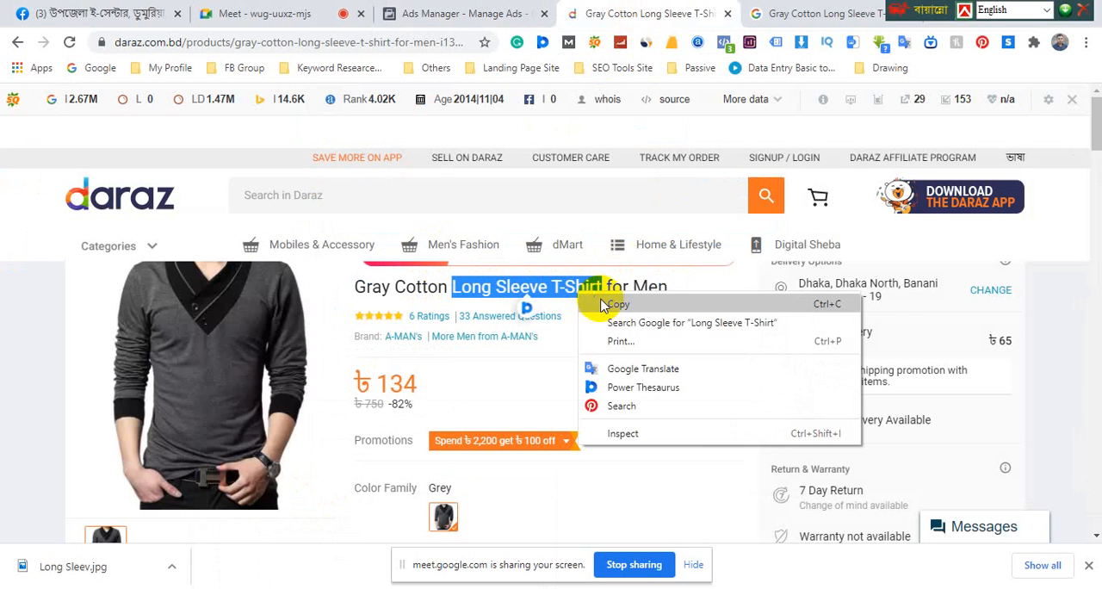
{"action": "left_click", "coordinate": [615, 302]}
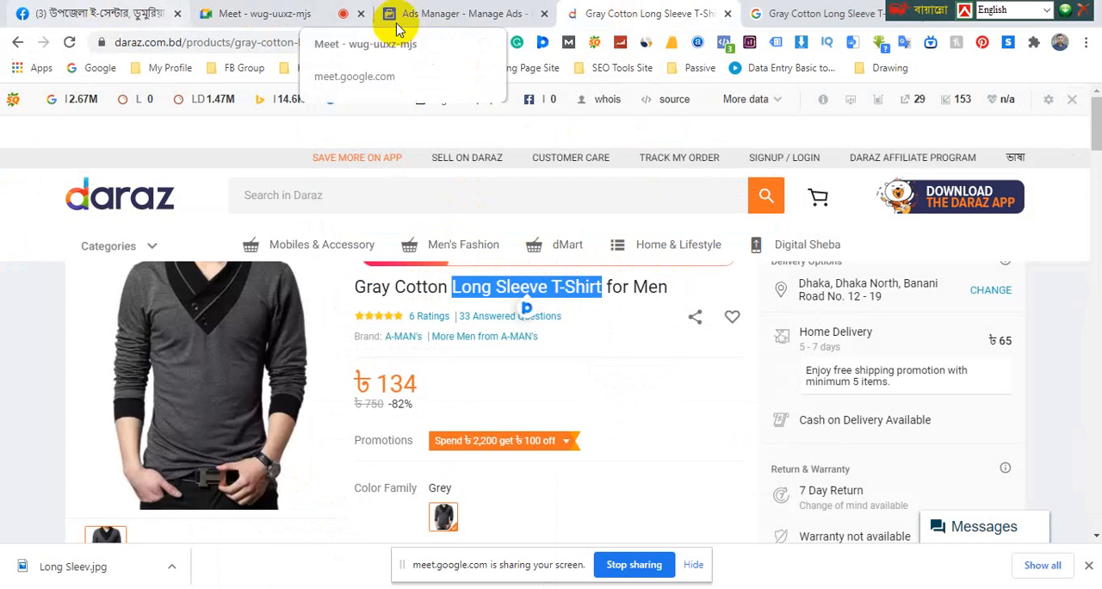
{"action": "left_click", "coordinate": [446, 17]}
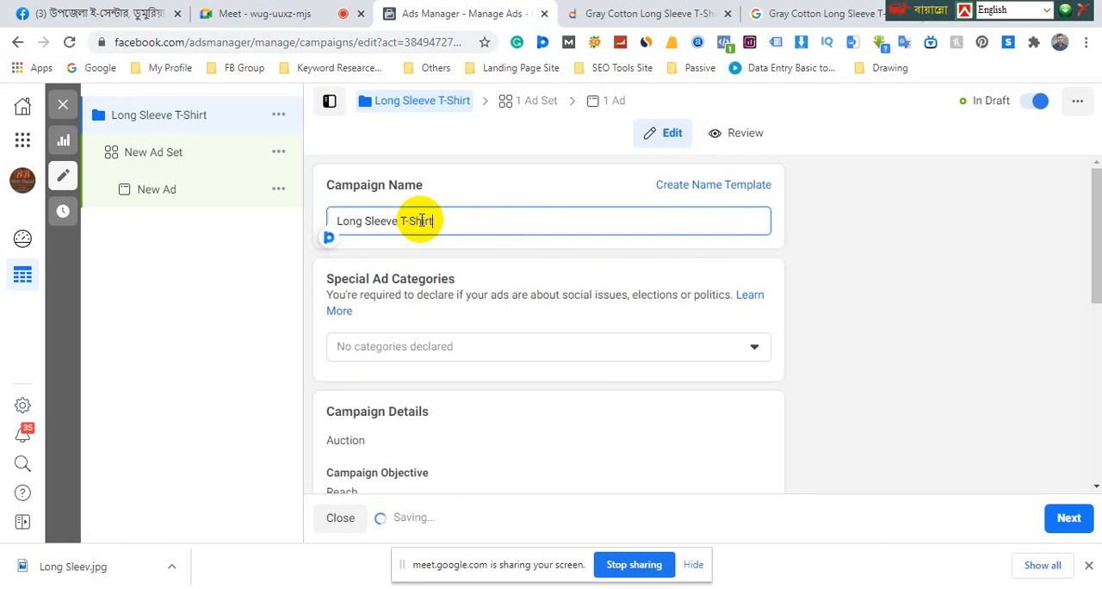
Append "(Reach Ad)" to the end of the campaign name so it reads "Long Sleeve T-Shirt (Reach Ad)"
{"action": "left_click", "coordinate": [420, 220]}
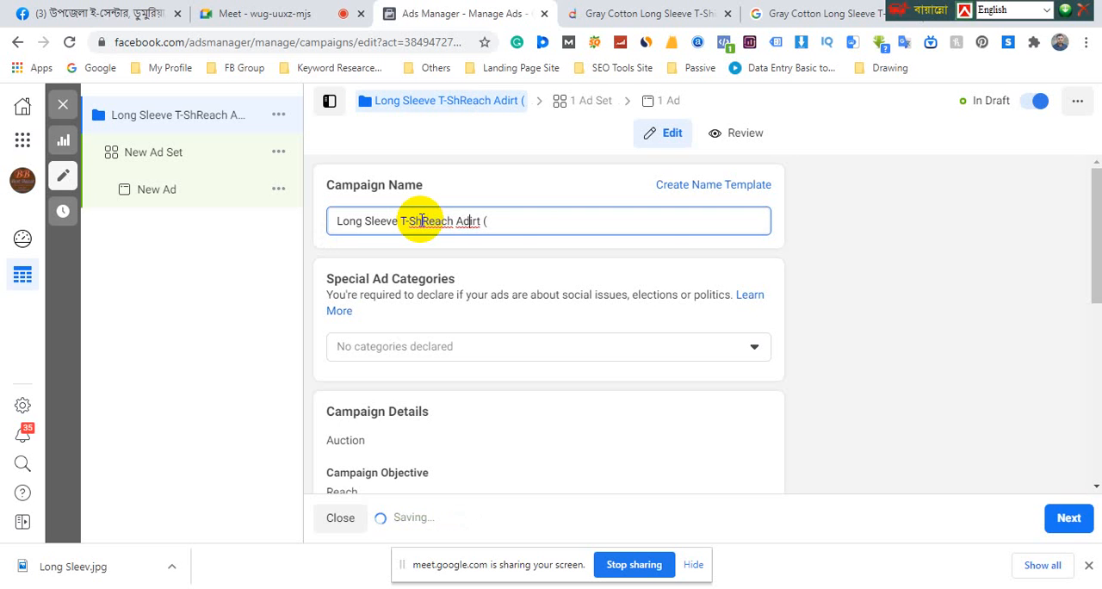
{"action": "key", "text": "BackSpace"}
{"action": "key", "text": "BackSpace"}
{"action": "key", "text": "BackSpace"}
{"action": "key", "text": "BackSpace"}
{"action": "key", "text": "BackSpace"}
{"action": "key", "text": "BackSpace"}
{"action": "key", "text": "BackSpace"}
{"action": "key", "text": "BackSpace"}
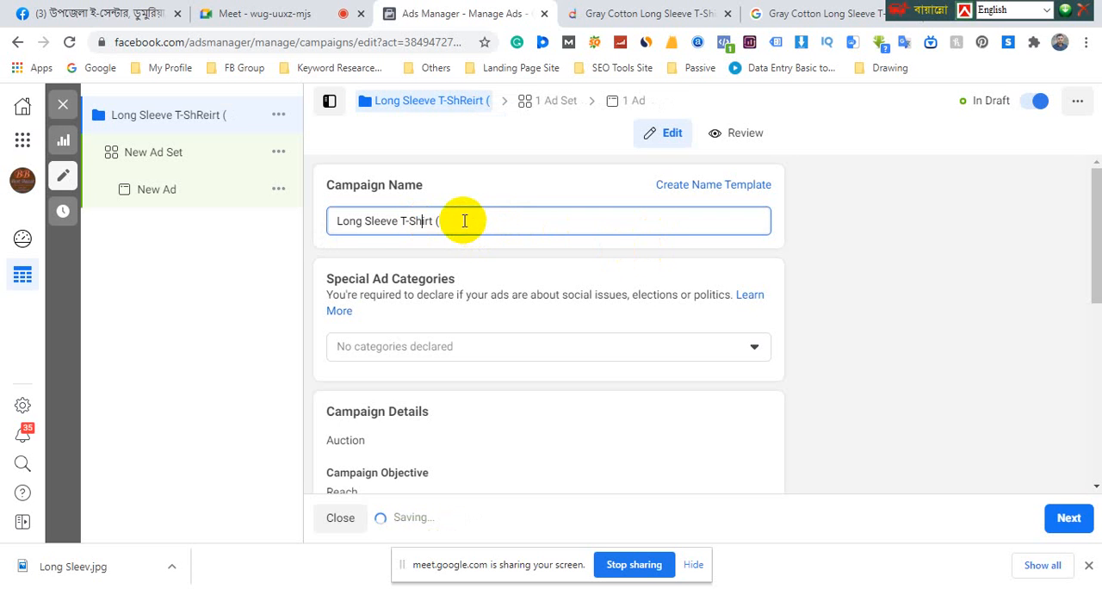
{"action": "left_click", "coordinate": [461, 221]}
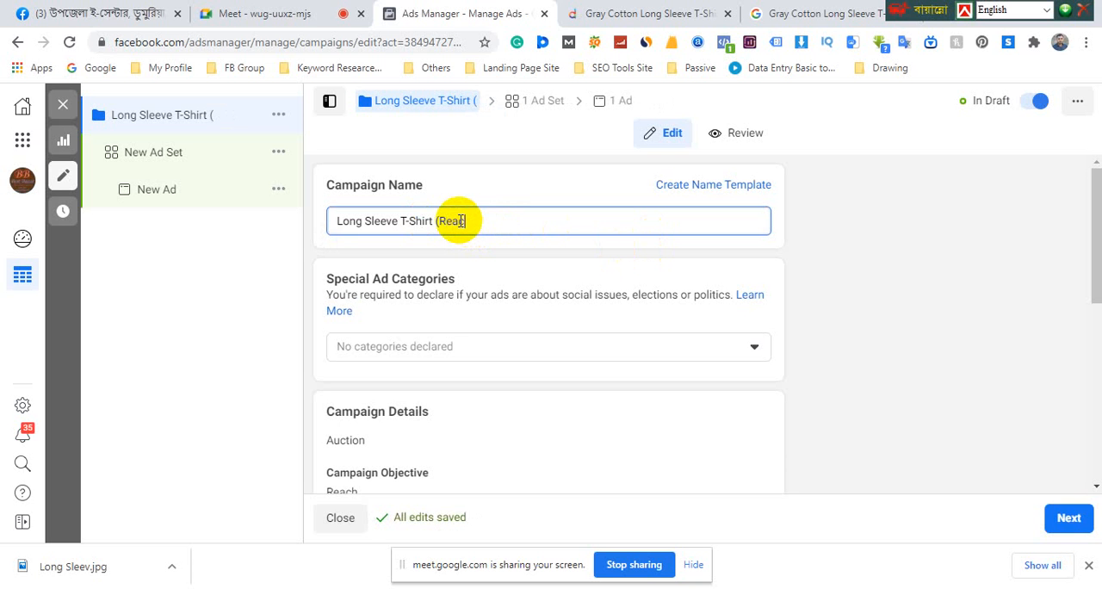
{"action": "type", "text": "Reach Ad)"}
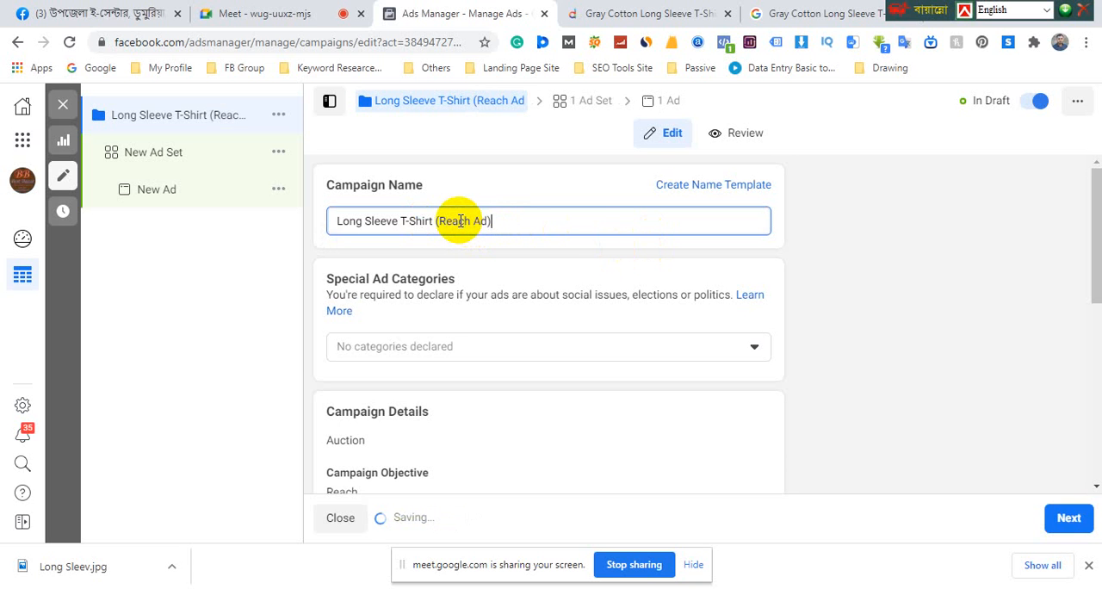
{"action": "left_click", "coordinate": [534, 258]}
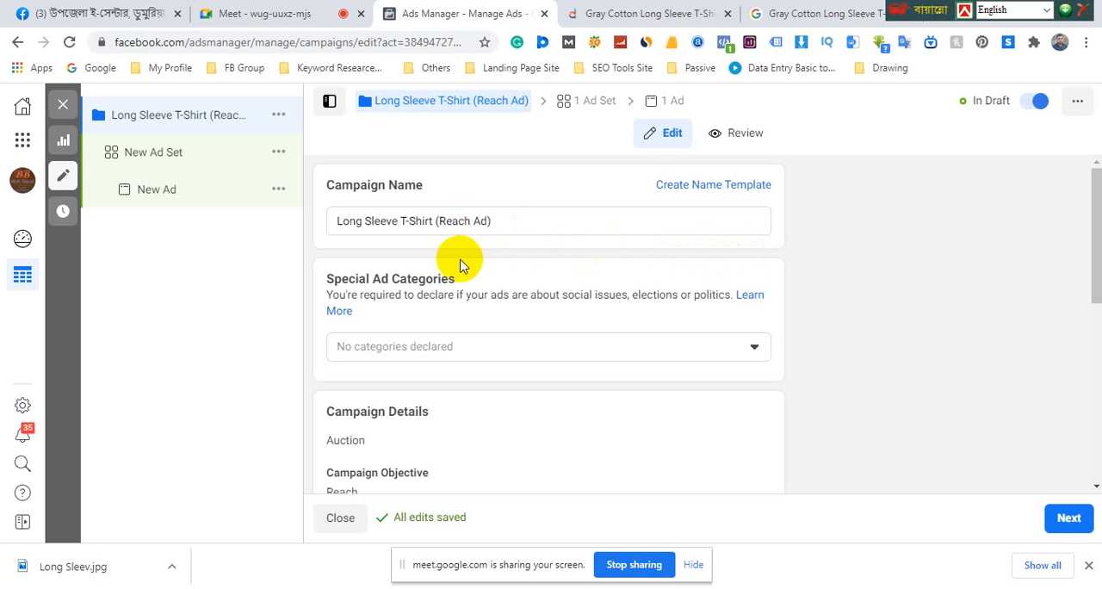
Review the campaign's Special Ad Categories, Campaign Details, A/B Test and Campaign Budget Optimization settings
{"action": "left_click_drag", "start_coordinate": [322, 276], "coordinate": [475, 276]}
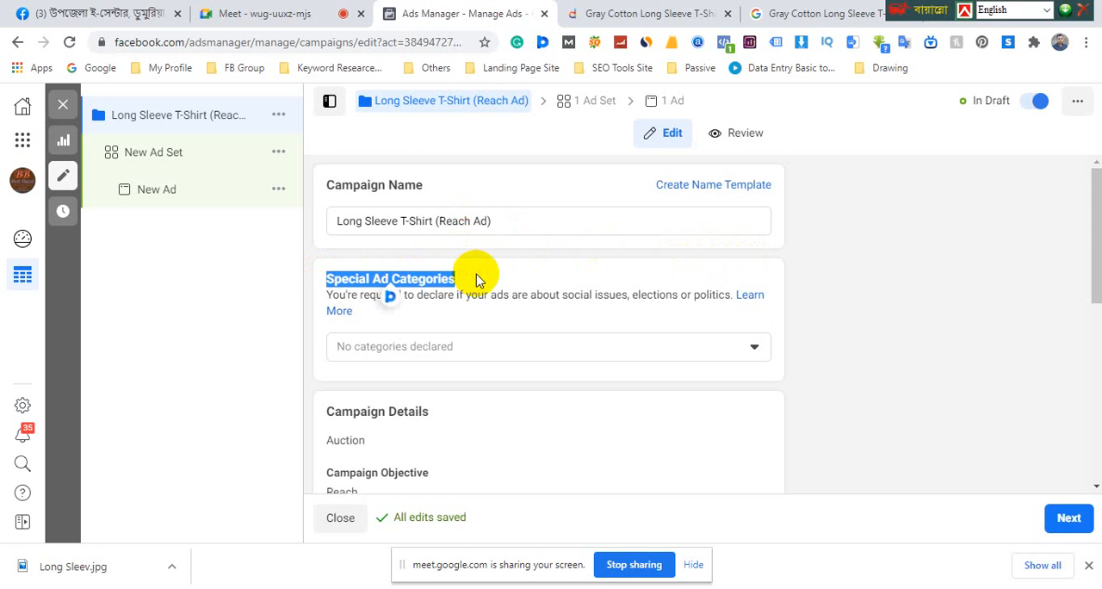
{"action": "scroll", "coordinate": [476, 278], "scroll_direction": "down", "scroll_amount": 2}
{"action": "triple_click", "coordinate": [334, 250]}
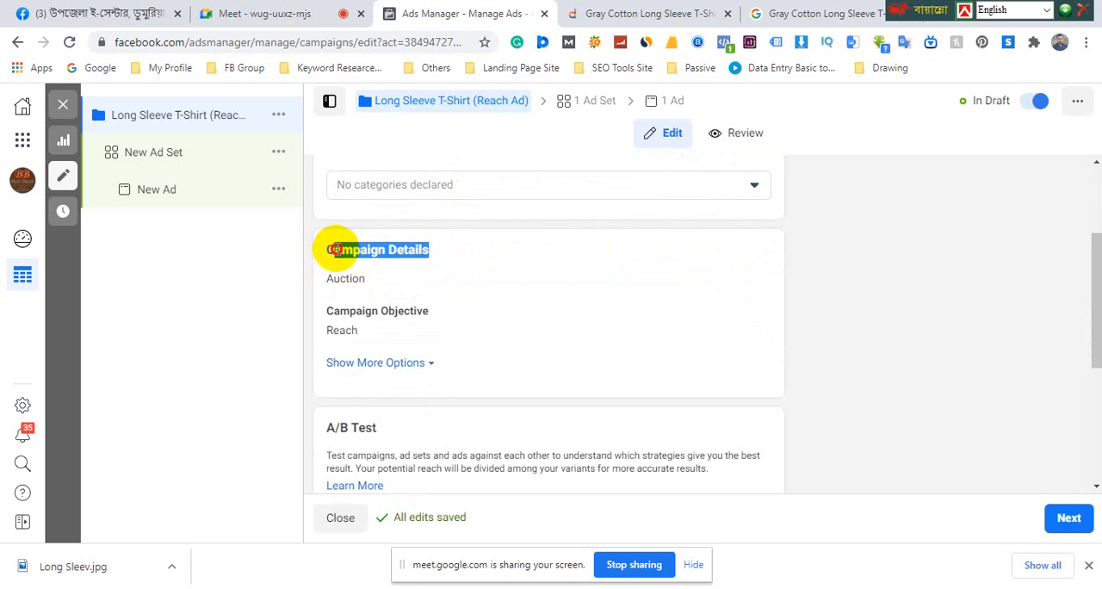
{"action": "left_click_drag", "start_coordinate": [334, 249], "coordinate": [385, 250]}
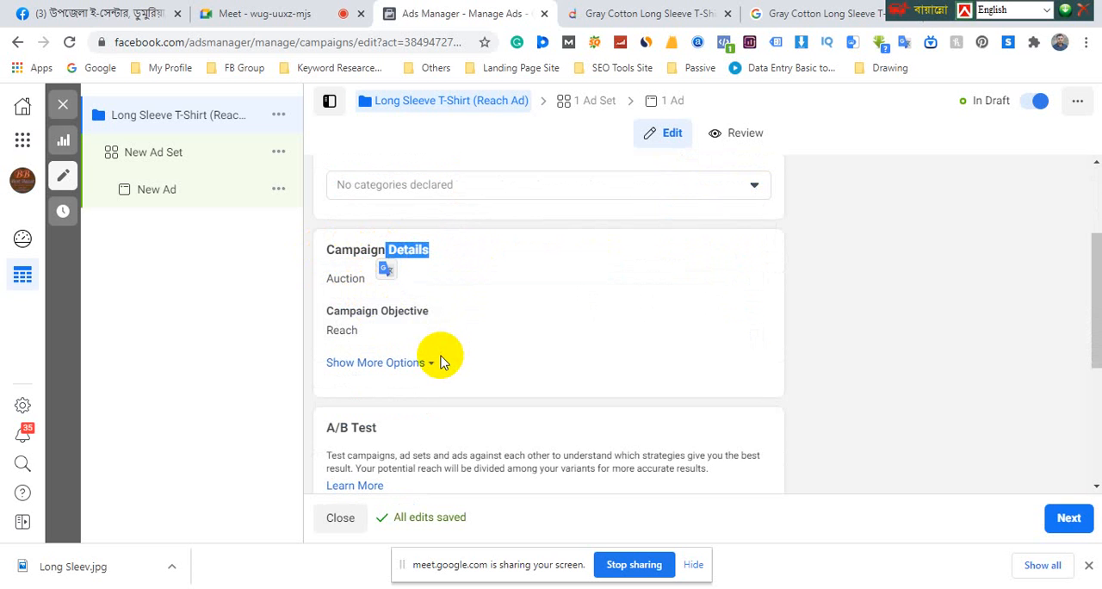
{"action": "scroll", "coordinate": [439, 361], "scroll_direction": "down", "scroll_amount": 1}
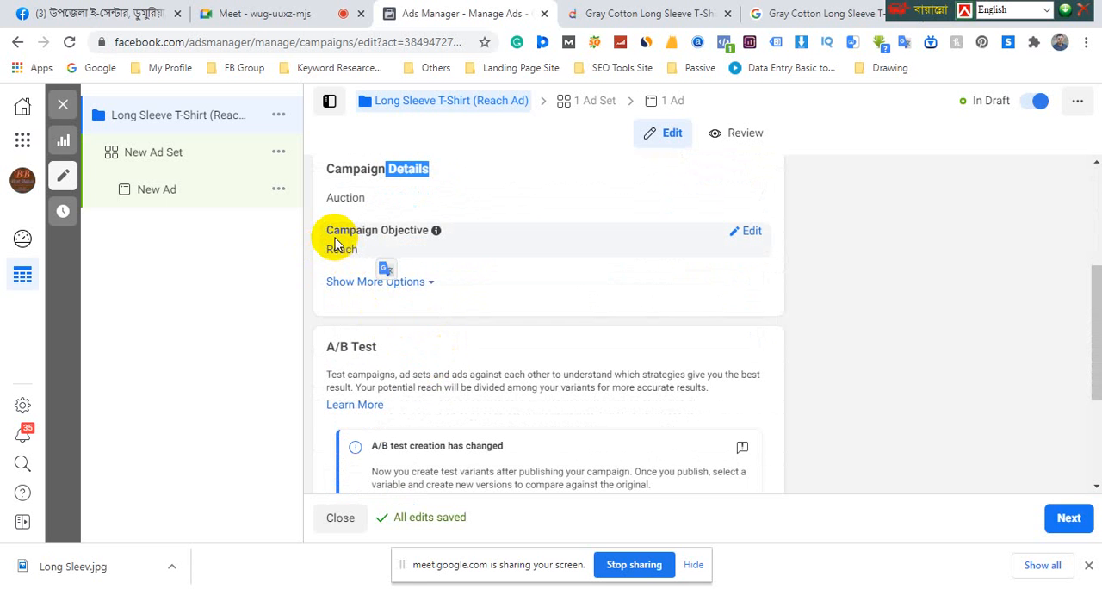
{"action": "scroll", "coordinate": [465, 258], "scroll_direction": "down", "scroll_amount": 2}
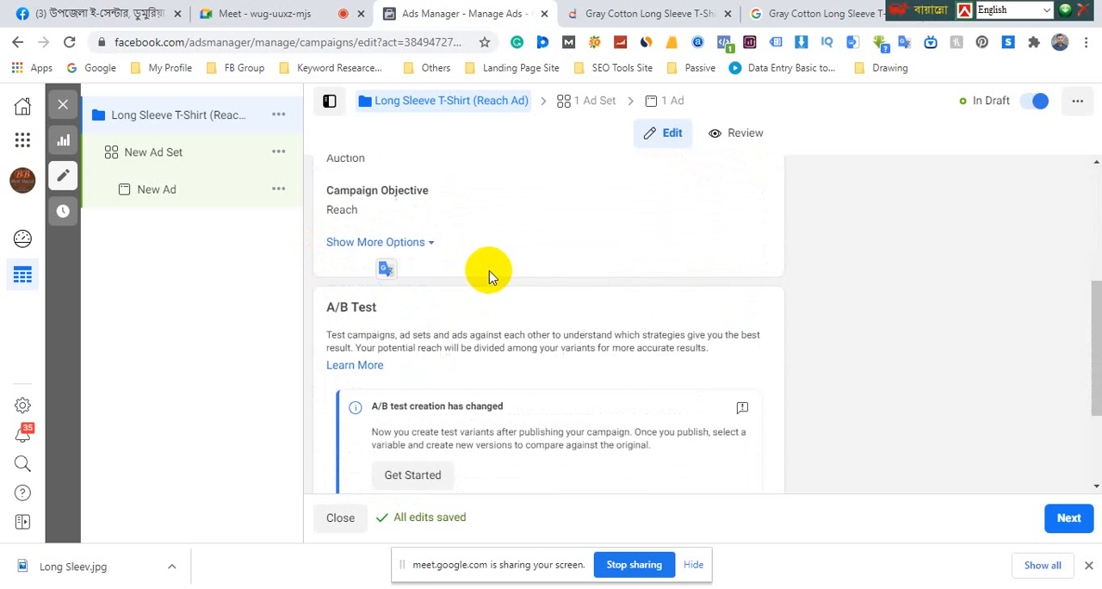
{"action": "scroll", "coordinate": [539, 310], "scroll_direction": "down", "scroll_amount": 1}
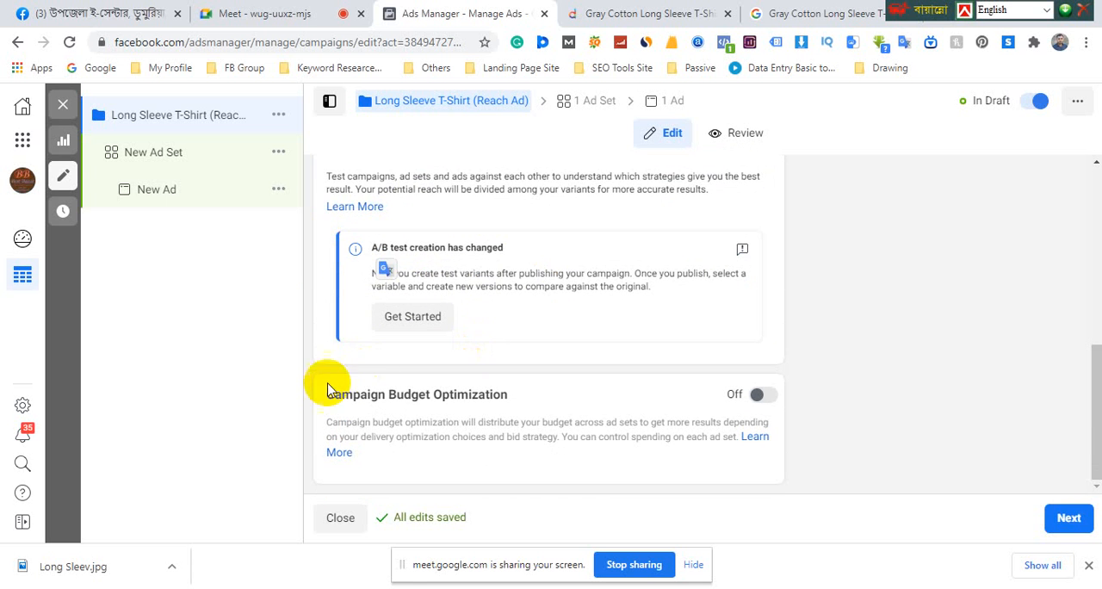
{"action": "scroll", "coordinate": [517, 345], "scroll_direction": "up", "scroll_amount": 5}
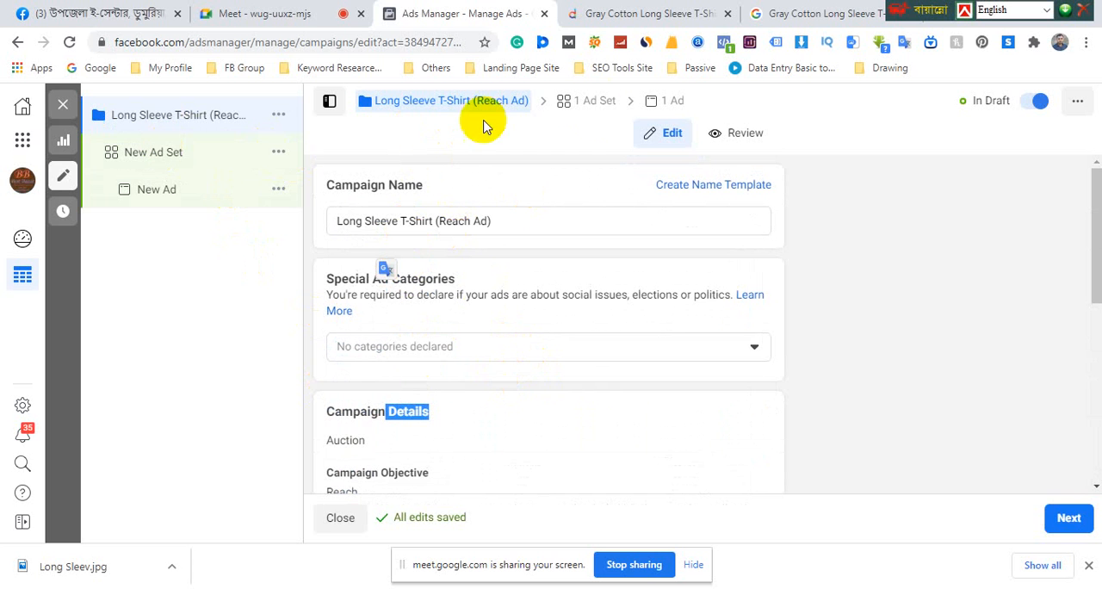
Open the campaign's ad set and rename it "T-shirt Ad Set"
{"action": "left_click", "coordinate": [589, 109]}
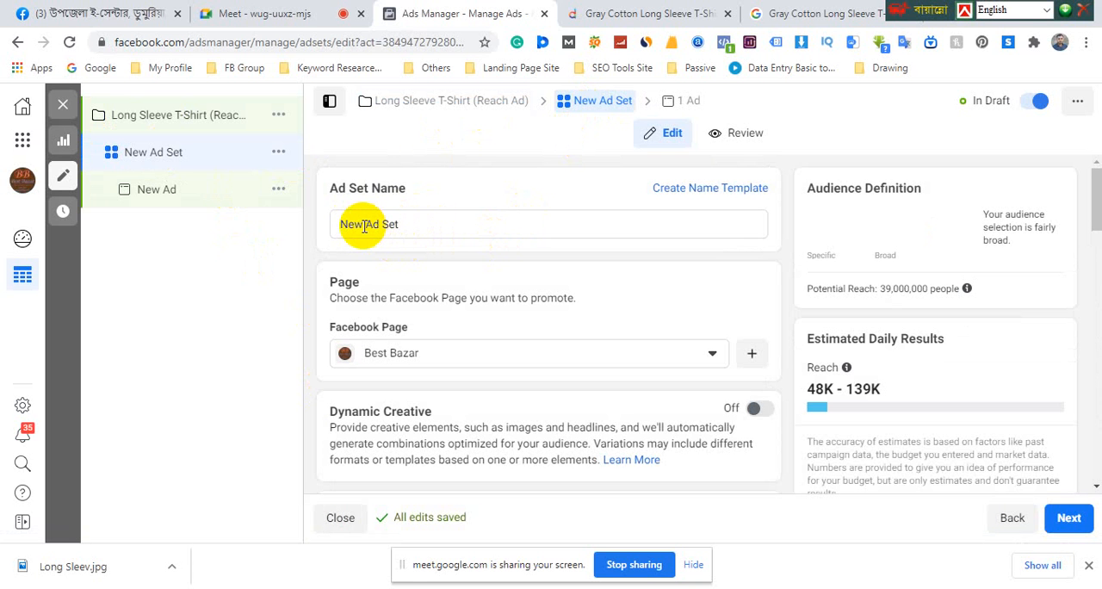
{"action": "left_click_drag", "start_coordinate": [365, 226], "coordinate": [322, 224]}
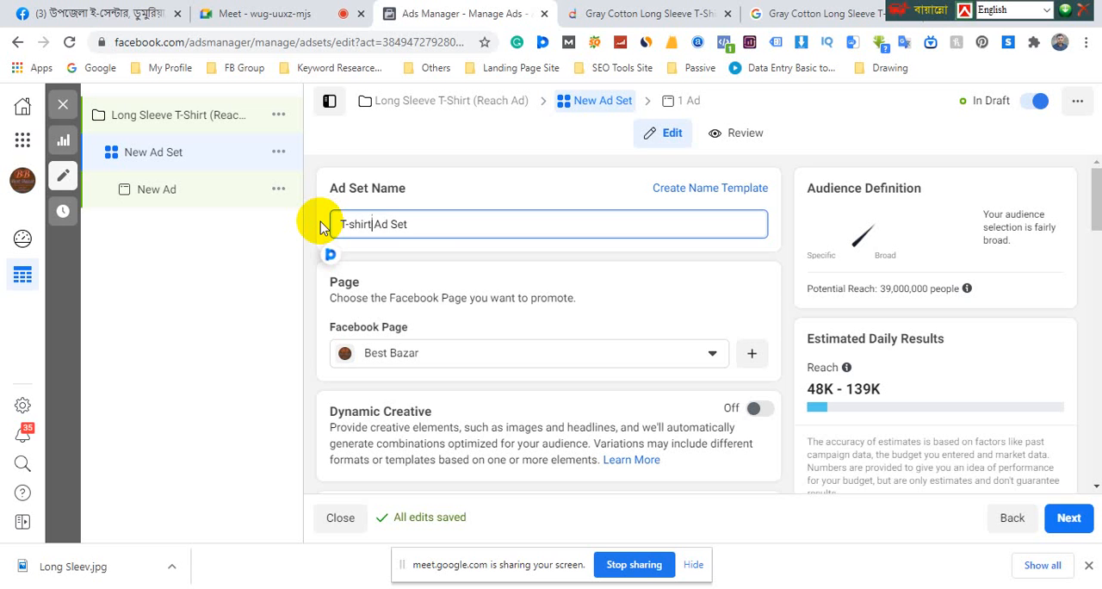
{"action": "left_click", "coordinate": [434, 267]}
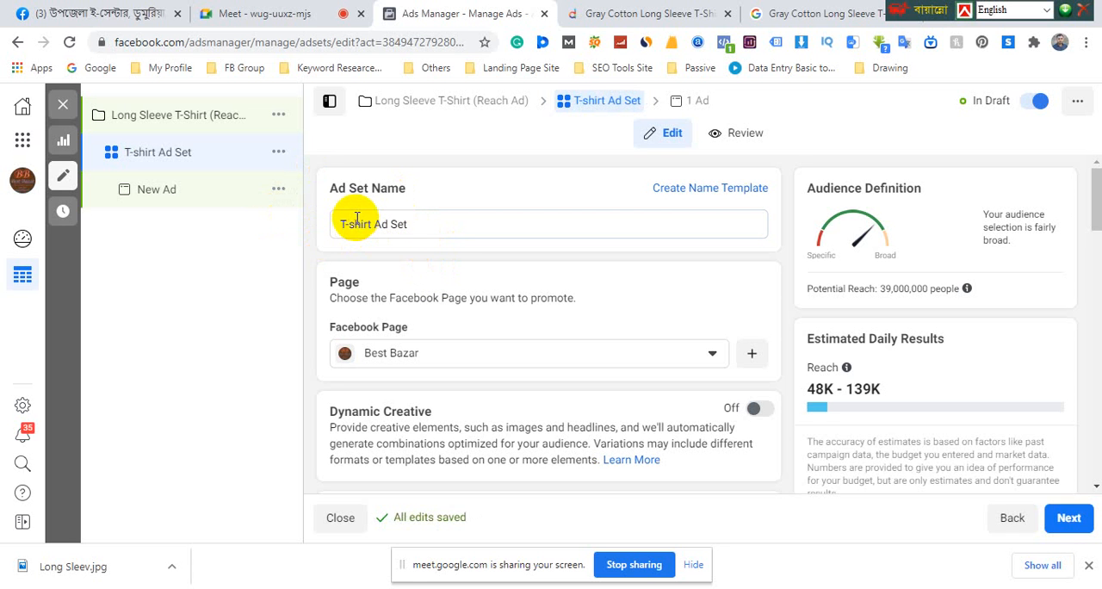
Change the Facebook Page promoted by the ad set to Style Fashion House
{"action": "scroll", "coordinate": [440, 249], "scroll_direction": "down", "scroll_amount": 3}
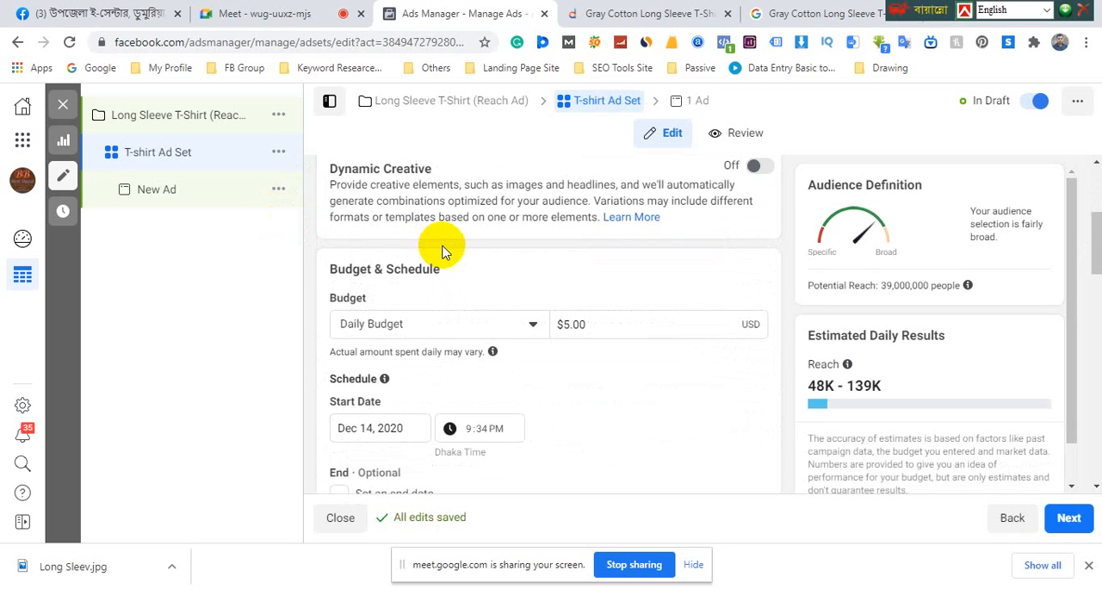
{"action": "scroll", "coordinate": [442, 250], "scroll_direction": "up", "scroll_amount": 3}
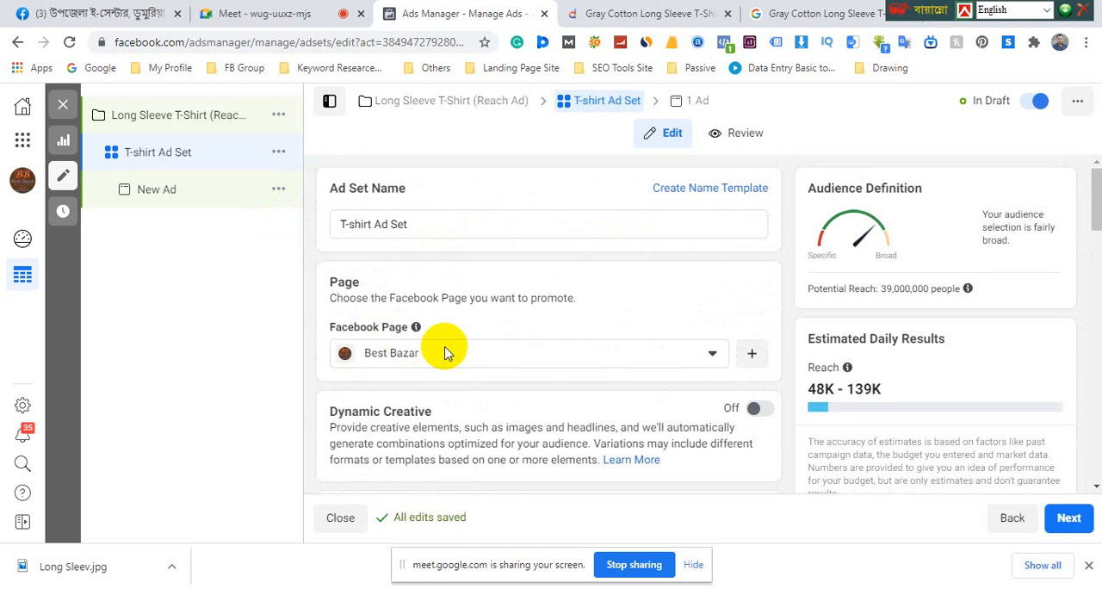
{"action": "scroll", "coordinate": [444, 353], "scroll_direction": "down", "scroll_amount": 1}
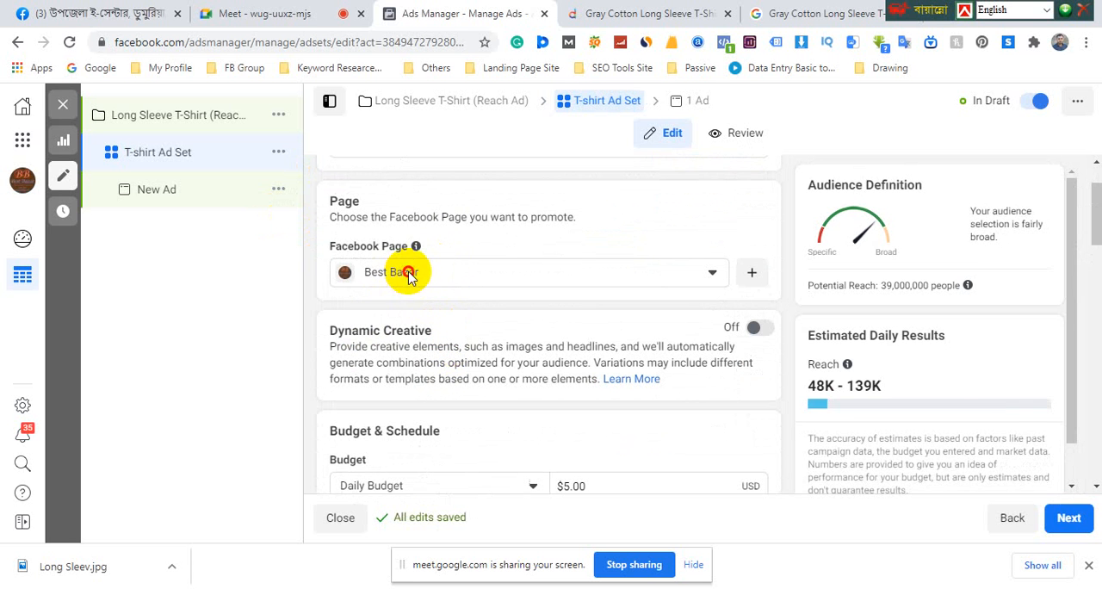
{"action": "left_click", "coordinate": [408, 274]}
{"action": "scroll", "coordinate": [504, 261], "scroll_direction": "down", "scroll_amount": 1}
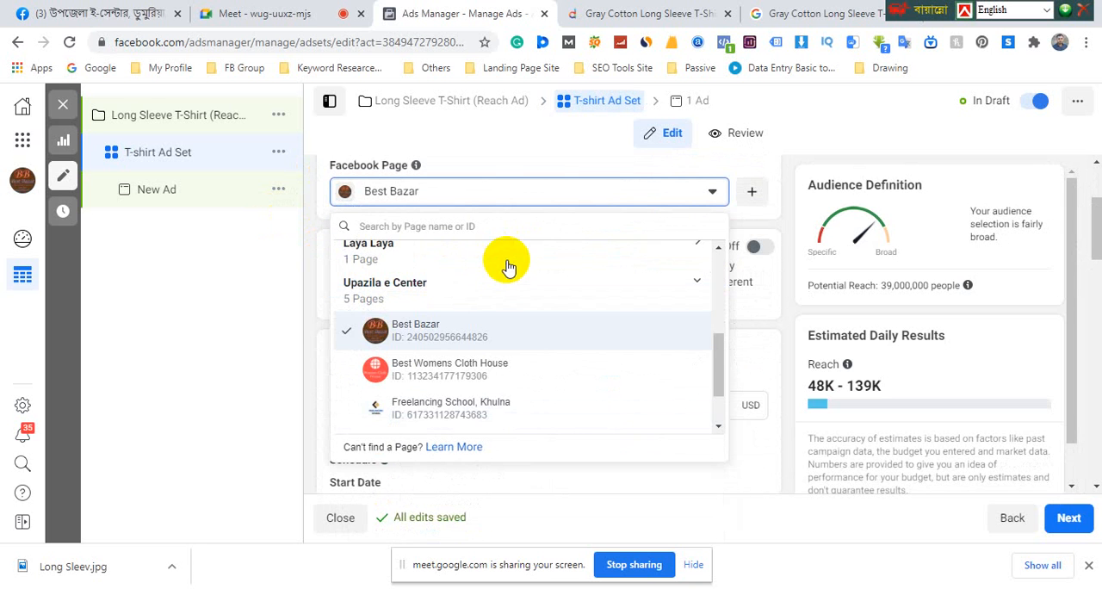
{"action": "scroll", "coordinate": [433, 295], "scroll_direction": "up", "scroll_amount": 1}
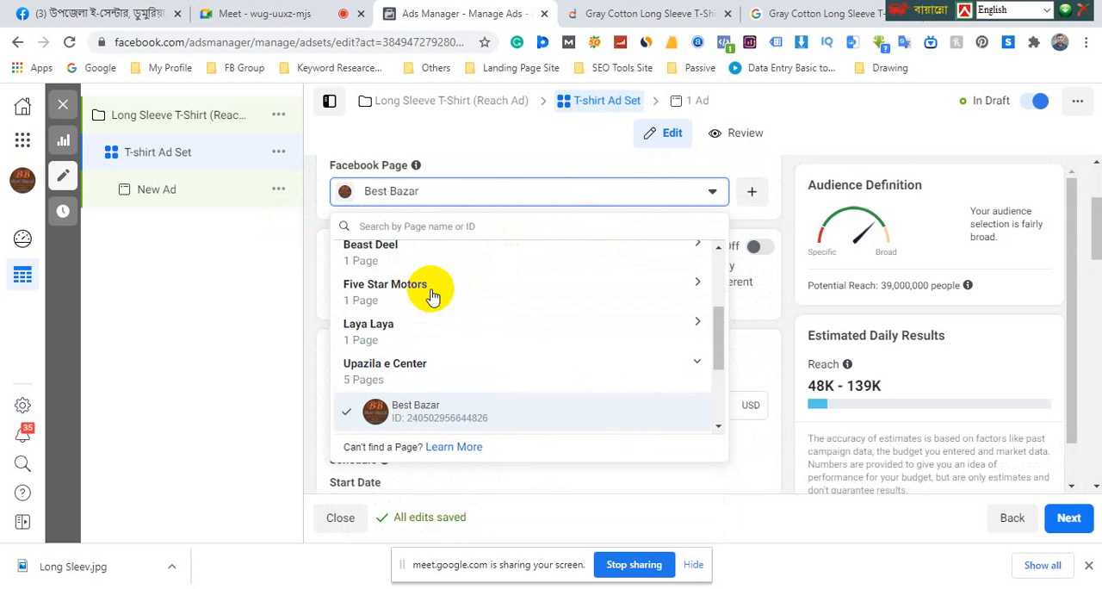
{"action": "scroll", "coordinate": [400, 297], "scroll_direction": "up", "scroll_amount": 1}
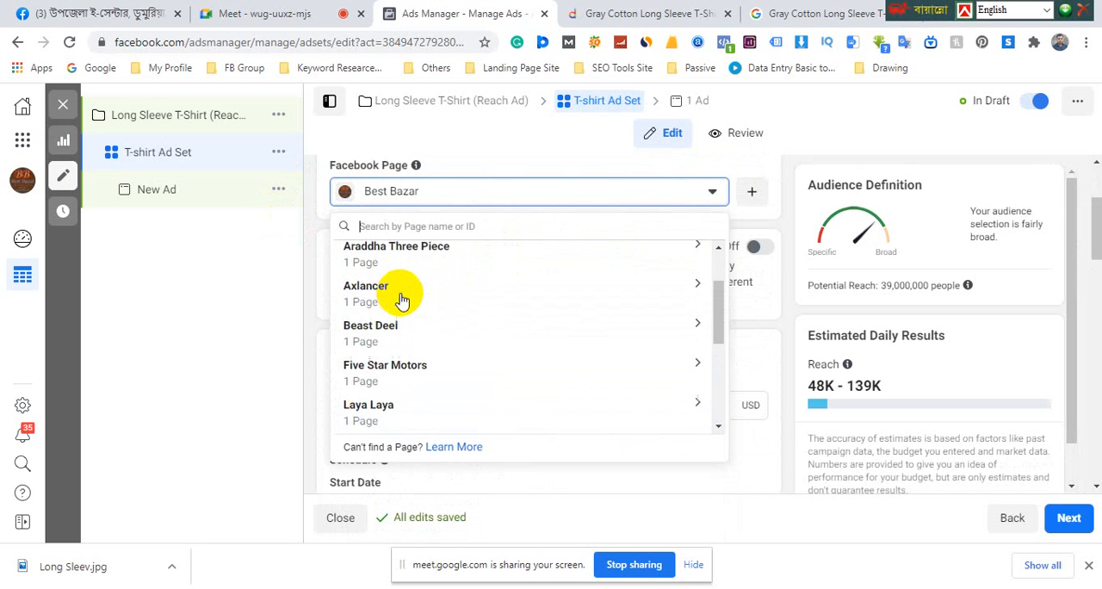
{"action": "scroll", "coordinate": [402, 301], "scroll_direction": "down", "scroll_amount": 3}
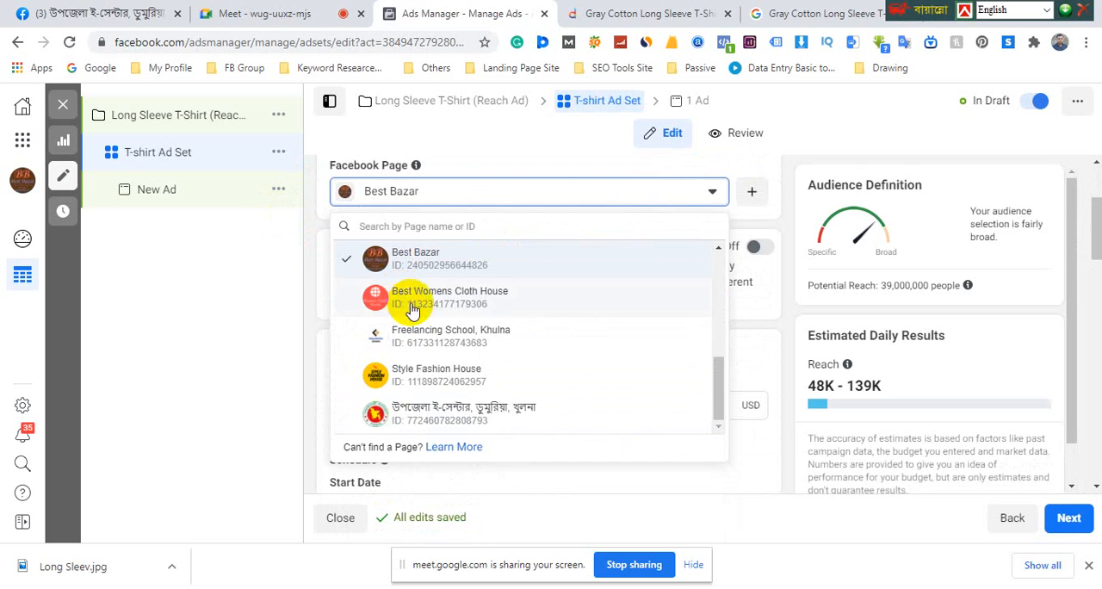
{"action": "left_click", "coordinate": [442, 379]}
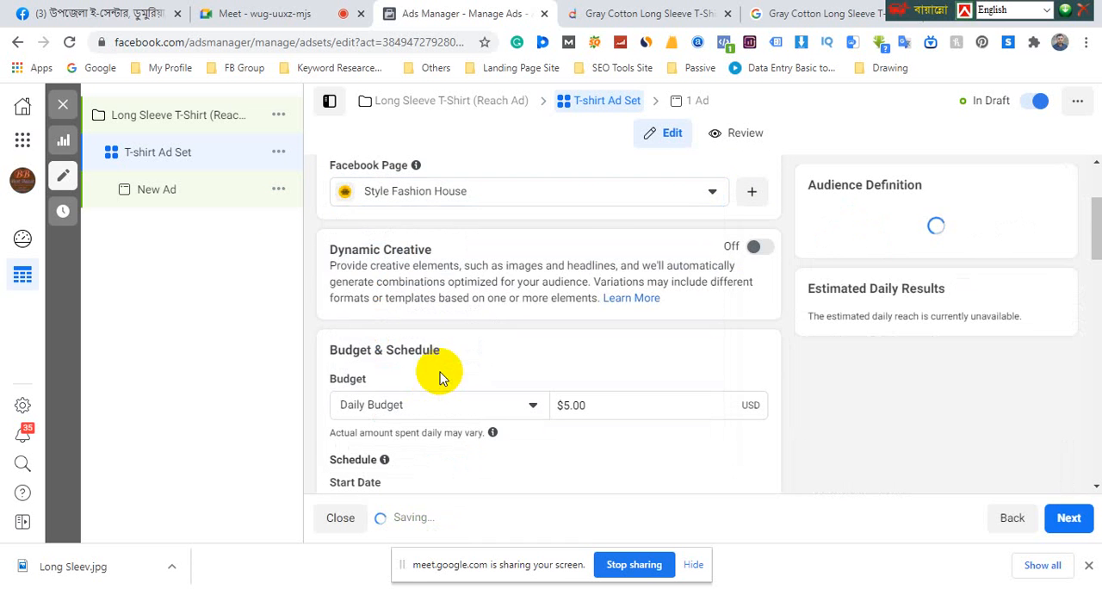
Set the ad set's daily budget to $10.00
{"action": "scroll", "coordinate": [638, 206], "scroll_direction": "down", "scroll_amount": 1}
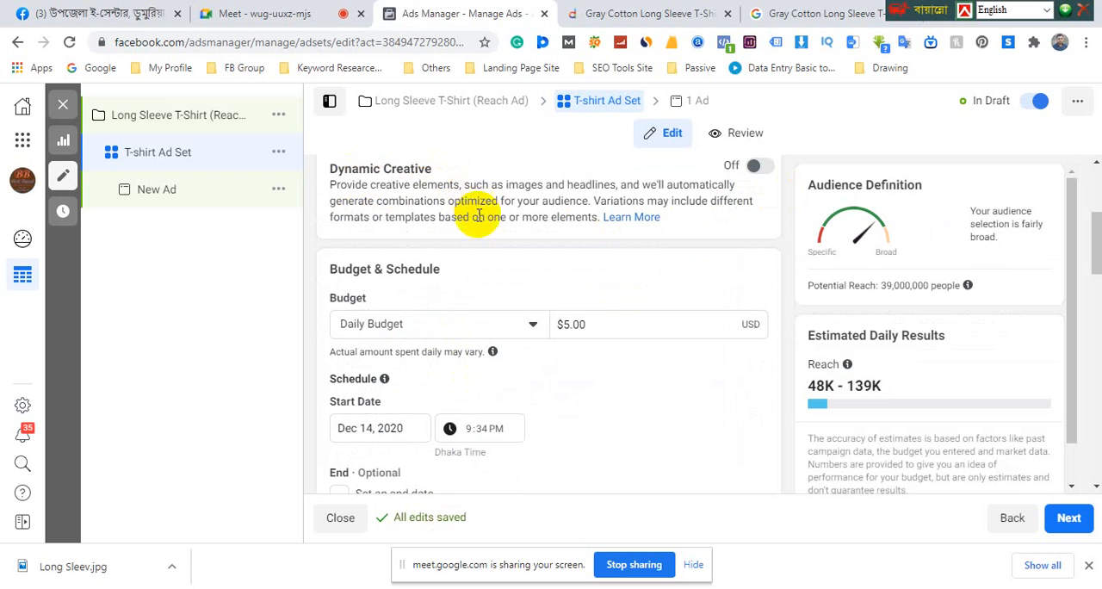
{"action": "left_click", "coordinate": [584, 326]}
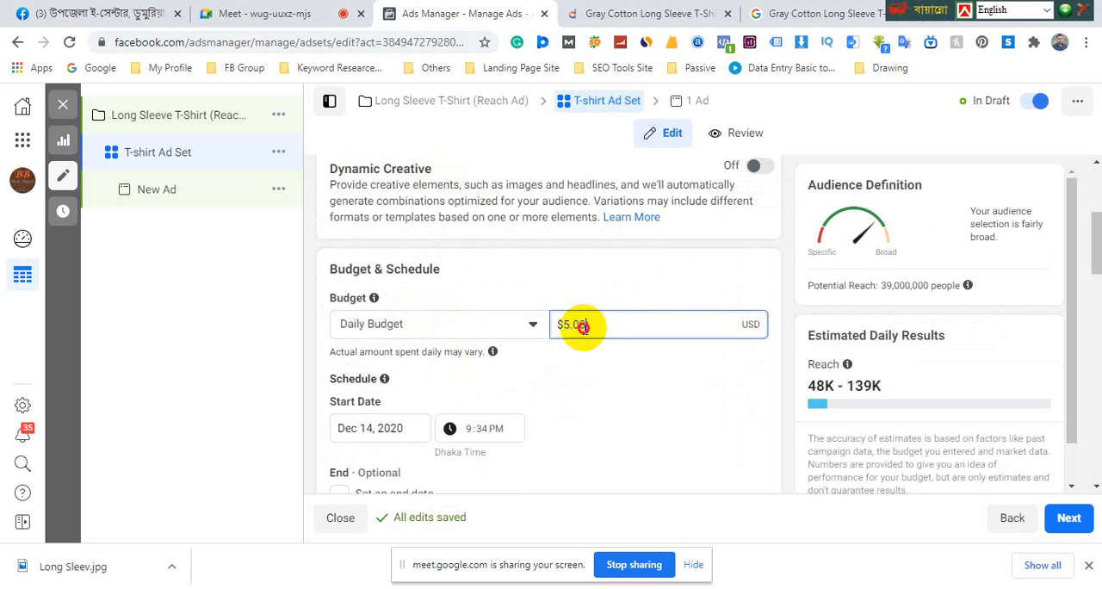
{"action": "left_click_drag", "start_coordinate": [584, 325], "coordinate": [546, 334]}
{"action": "type", "text": "1"}
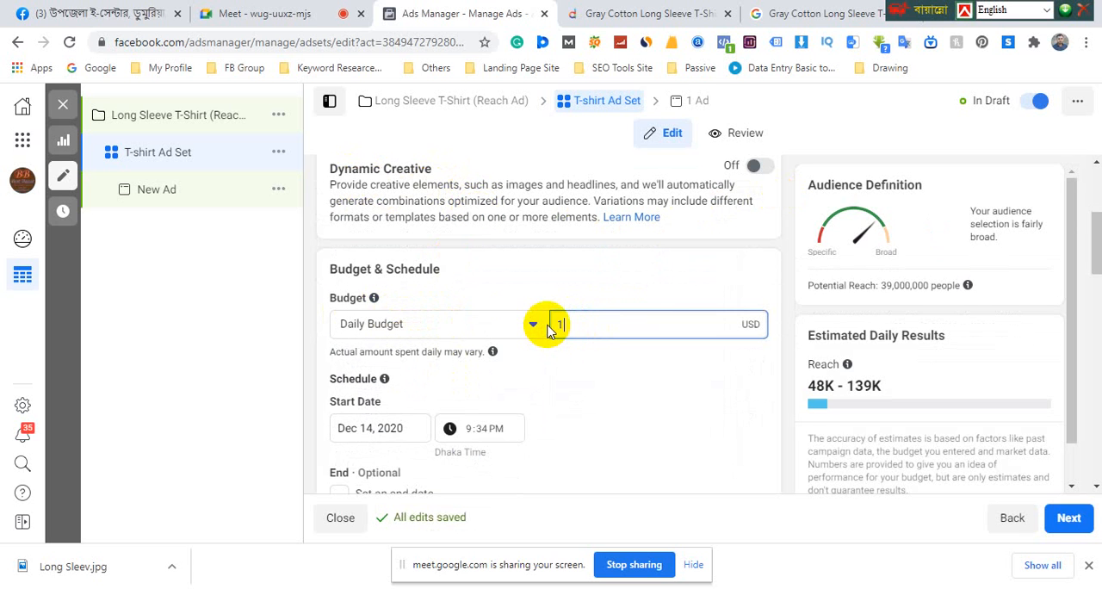
{"action": "type", "text": "0"}
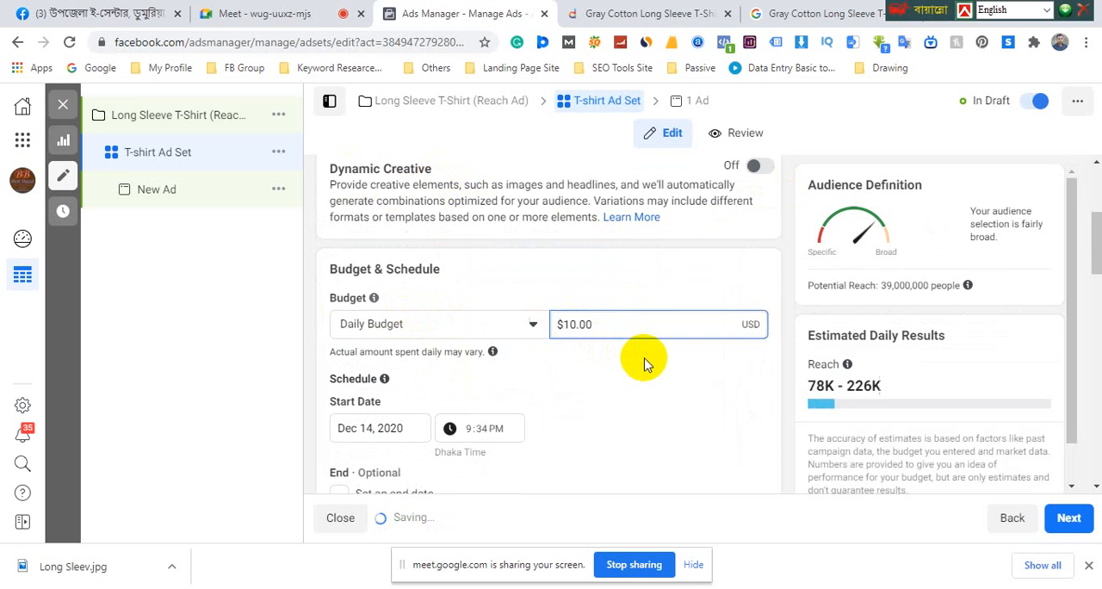
Enable an end date for the ad set's schedule and set it to Dec 20, 2020
{"action": "scroll", "coordinate": [645, 363], "scroll_direction": "down", "scroll_amount": 1}
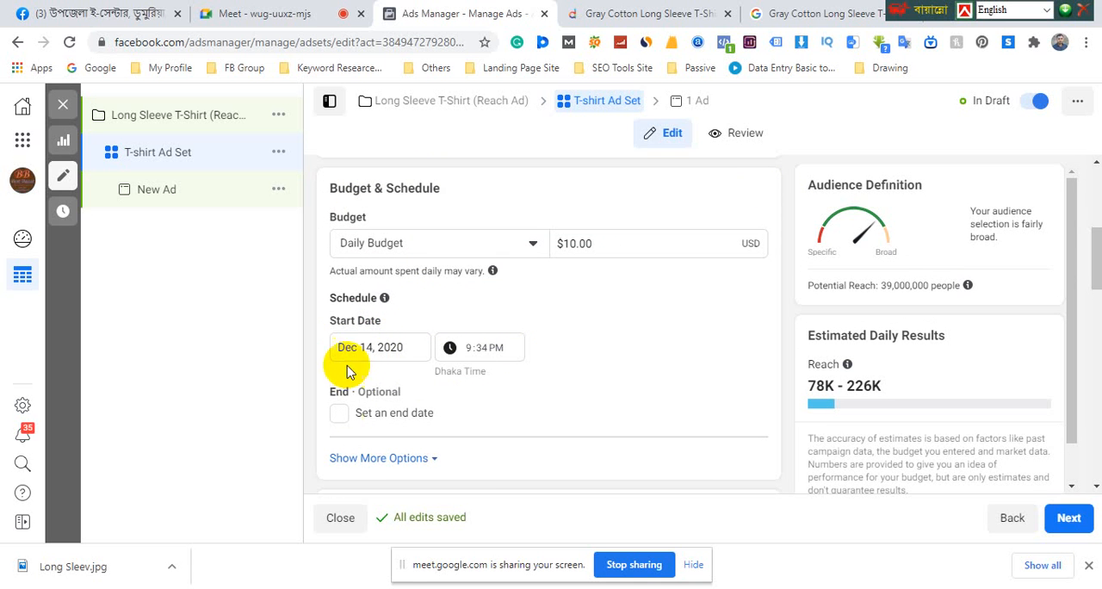
{"action": "left_click", "coordinate": [339, 415]}
{"action": "scroll", "coordinate": [406, 369], "scroll_direction": "down", "scroll_amount": 1}
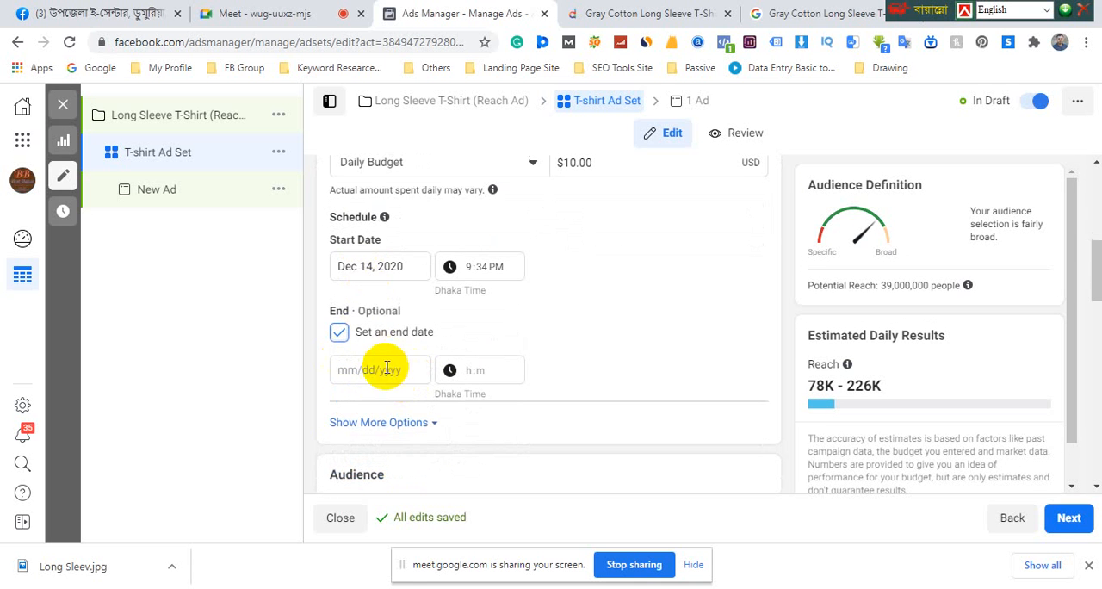
{"action": "left_click", "coordinate": [387, 369]}
{"action": "left_click", "coordinate": [355, 289]}
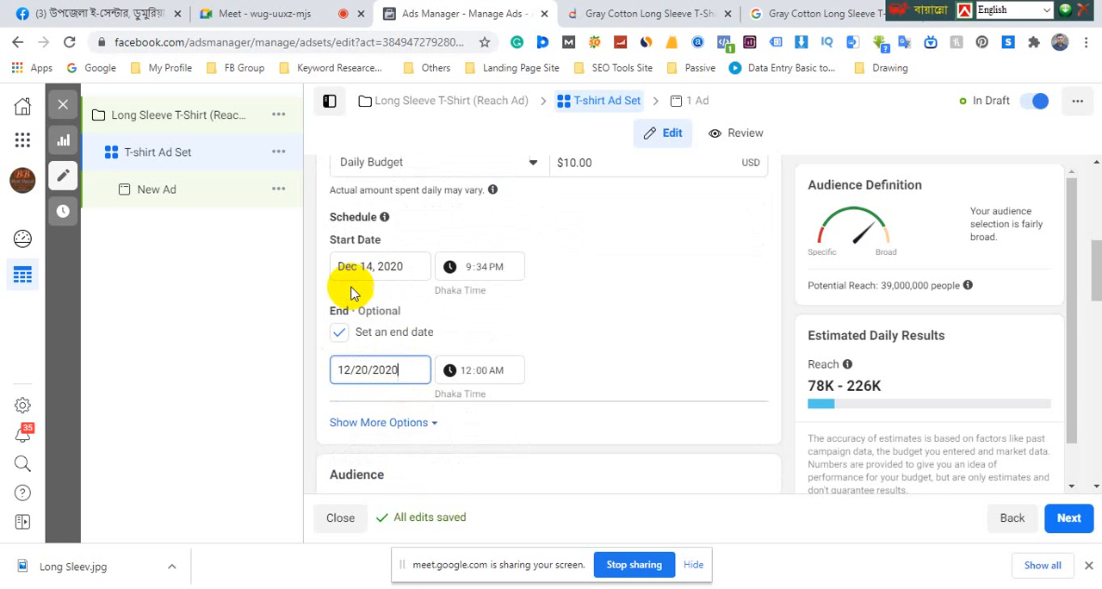
{"action": "left_click", "coordinate": [581, 366]}
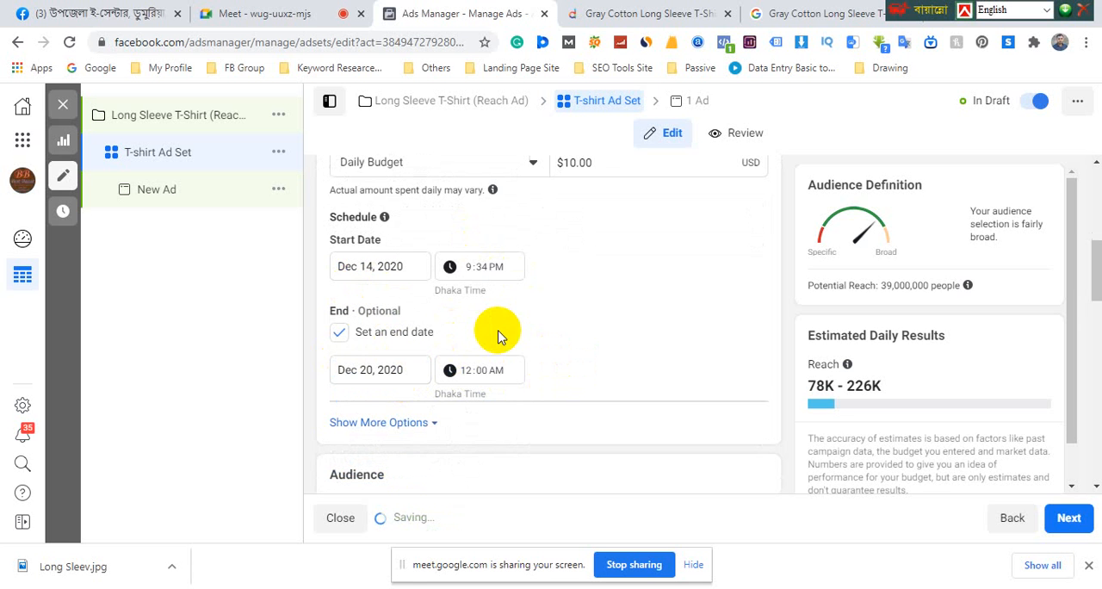
Edit the new audience's locations to target "People living in this location" for Bangladesh
{"action": "scroll", "coordinate": [499, 336], "scroll_direction": "down", "scroll_amount": 2}
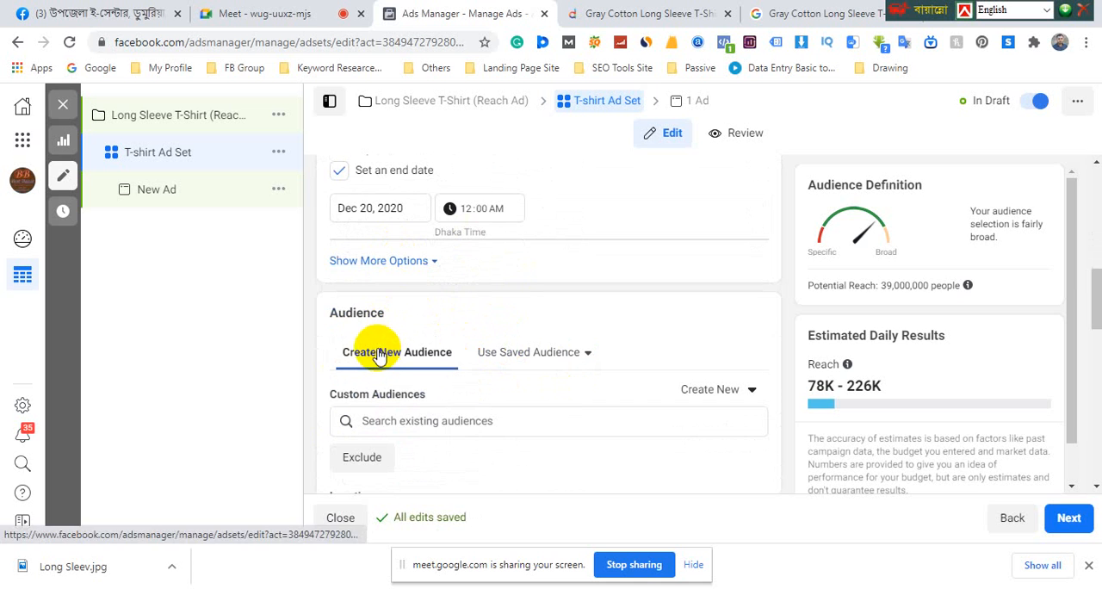
{"action": "scroll", "coordinate": [370, 334], "scroll_direction": "up", "scroll_amount": 2}
{"action": "scroll", "coordinate": [374, 320], "scroll_direction": "down", "scroll_amount": 3}
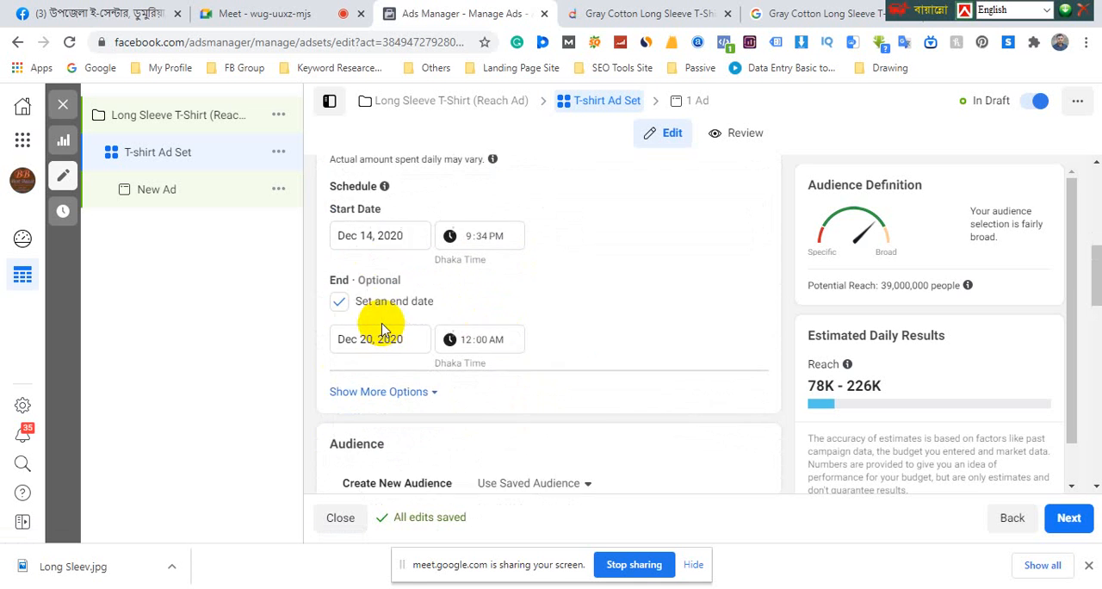
{"action": "left_click_drag", "start_coordinate": [329, 233], "coordinate": [385, 232]}
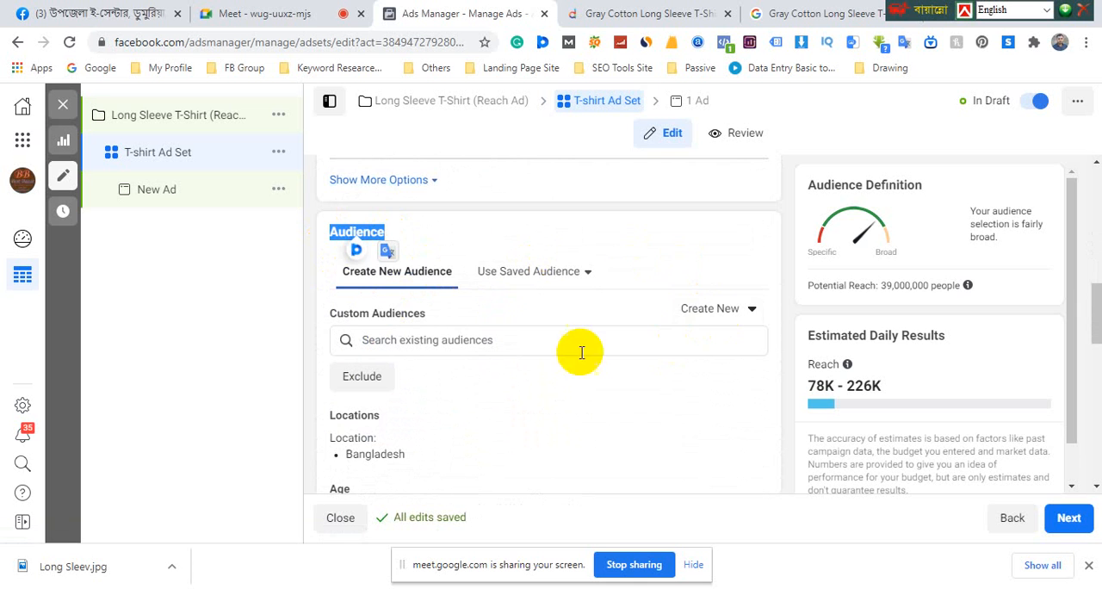
{"action": "scroll", "coordinate": [459, 302], "scroll_direction": "down", "scroll_amount": 1}
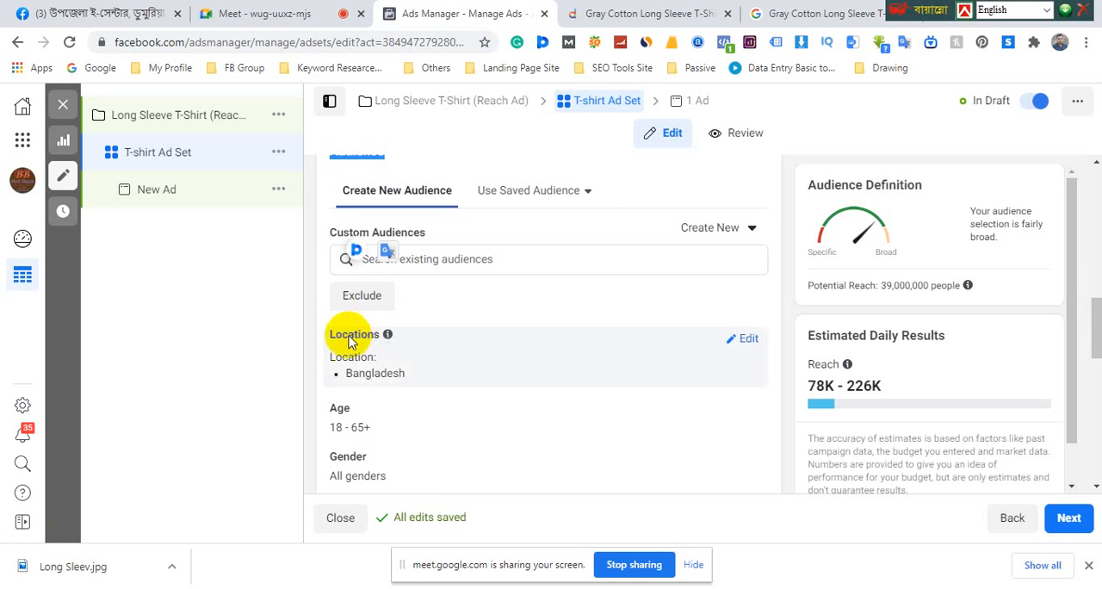
{"action": "left_click_drag", "start_coordinate": [326, 335], "coordinate": [383, 334]}
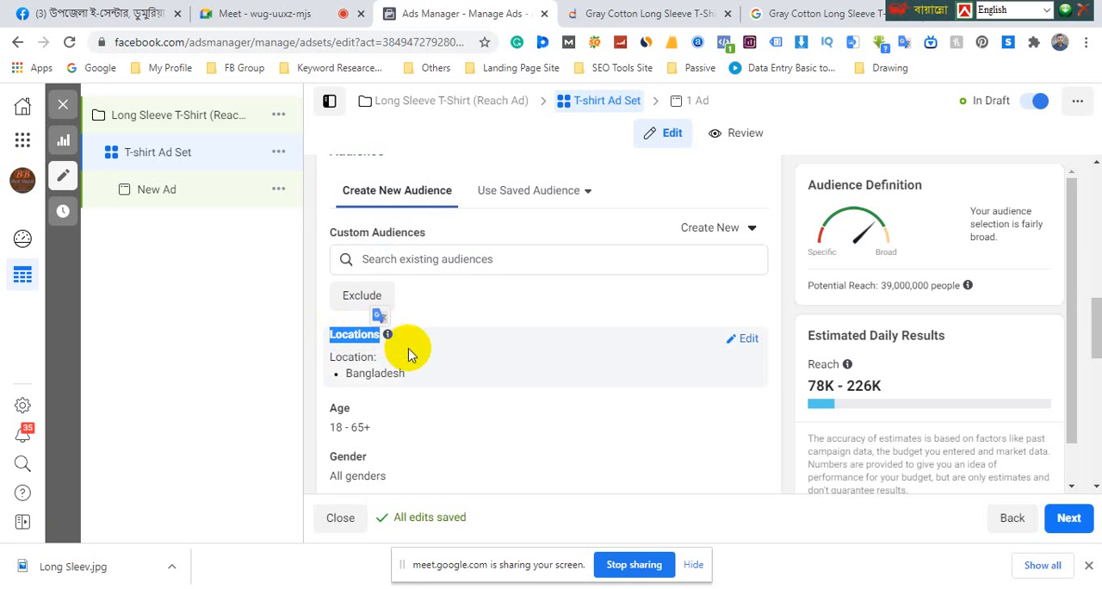
{"action": "scroll", "coordinate": [504, 352], "scroll_direction": "down", "scroll_amount": 2}
{"action": "scroll", "coordinate": [505, 364], "scroll_direction": "up", "scroll_amount": 1}
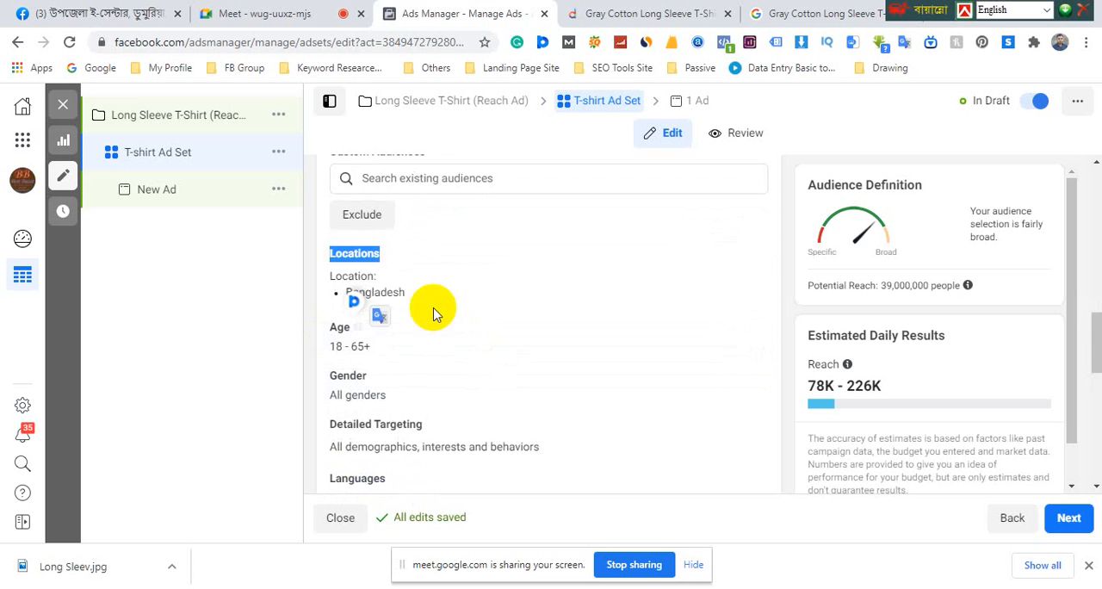
{"action": "left_click", "coordinate": [743, 257]}
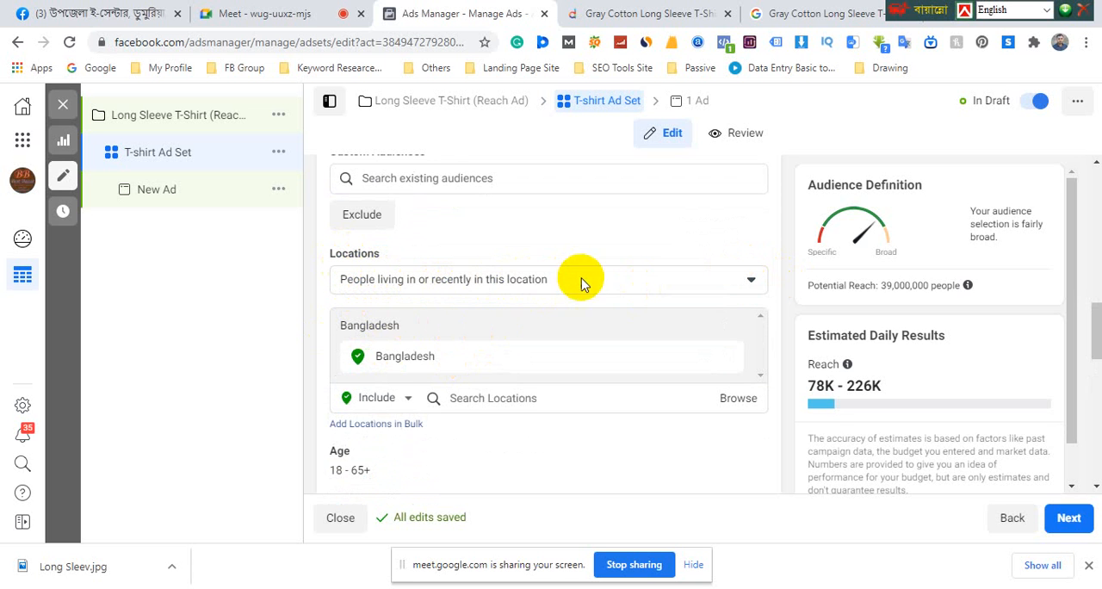
{"action": "left_click", "coordinate": [524, 278]}
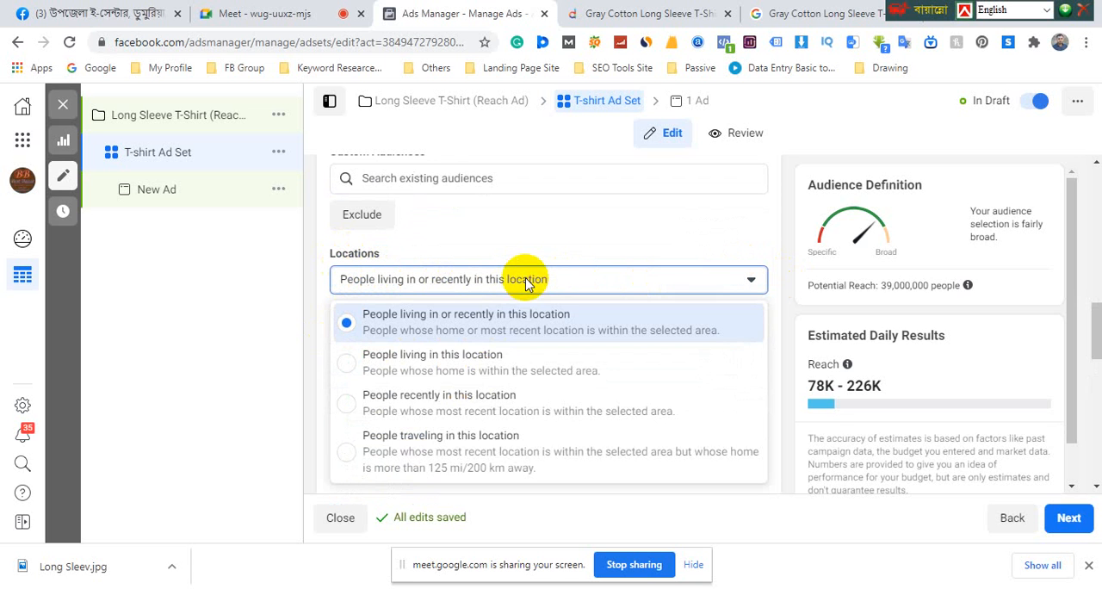
{"action": "left_click", "coordinate": [445, 365]}
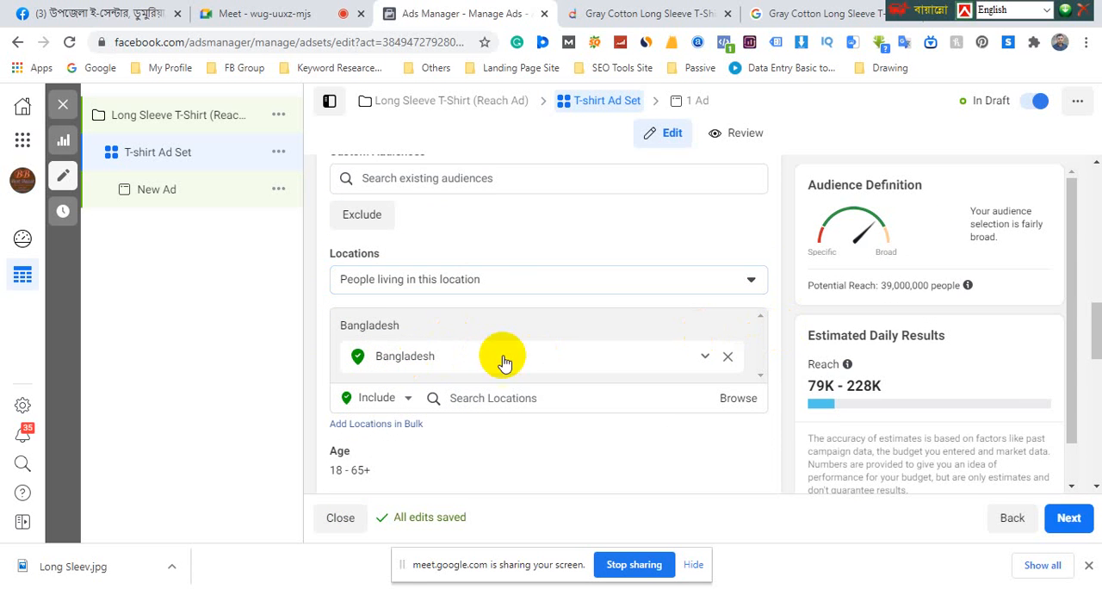
Check the T-shirt on the Daraz product page, return to Ads Manager and set the audience's minimum age to 16
{"action": "scroll", "coordinate": [783, 334], "scroll_direction": "down", "scroll_amount": 3}
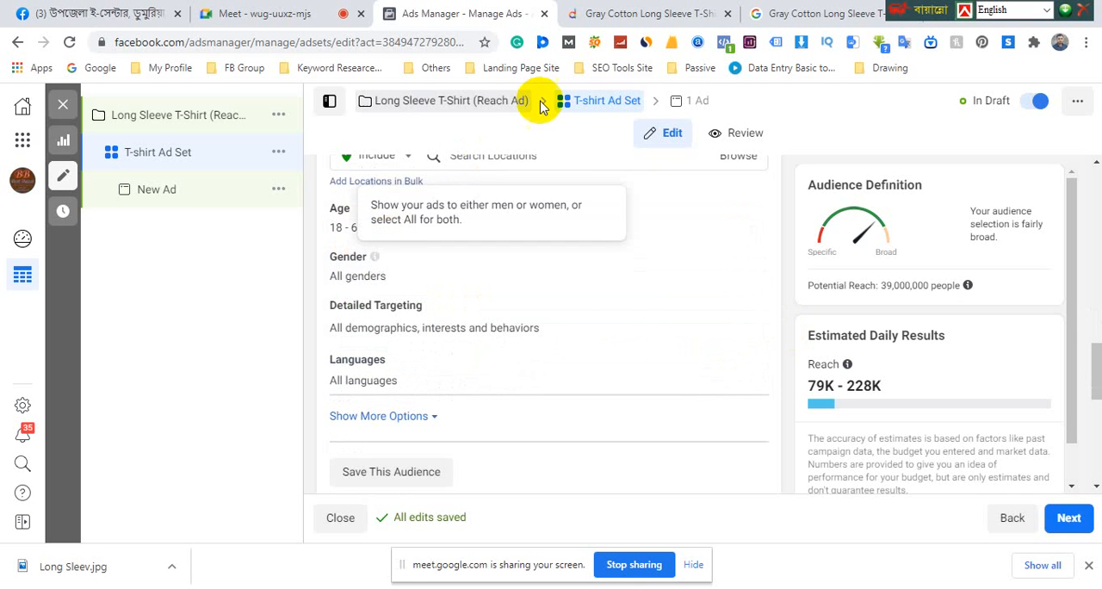
{"action": "left_click", "coordinate": [616, 19]}
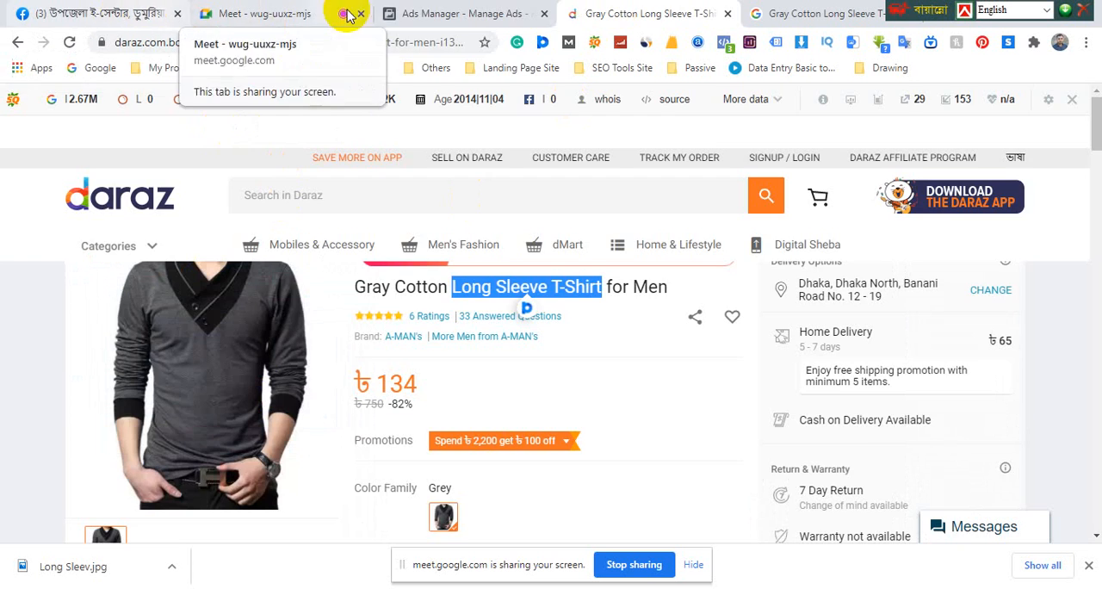
{"action": "left_click", "coordinate": [411, 13]}
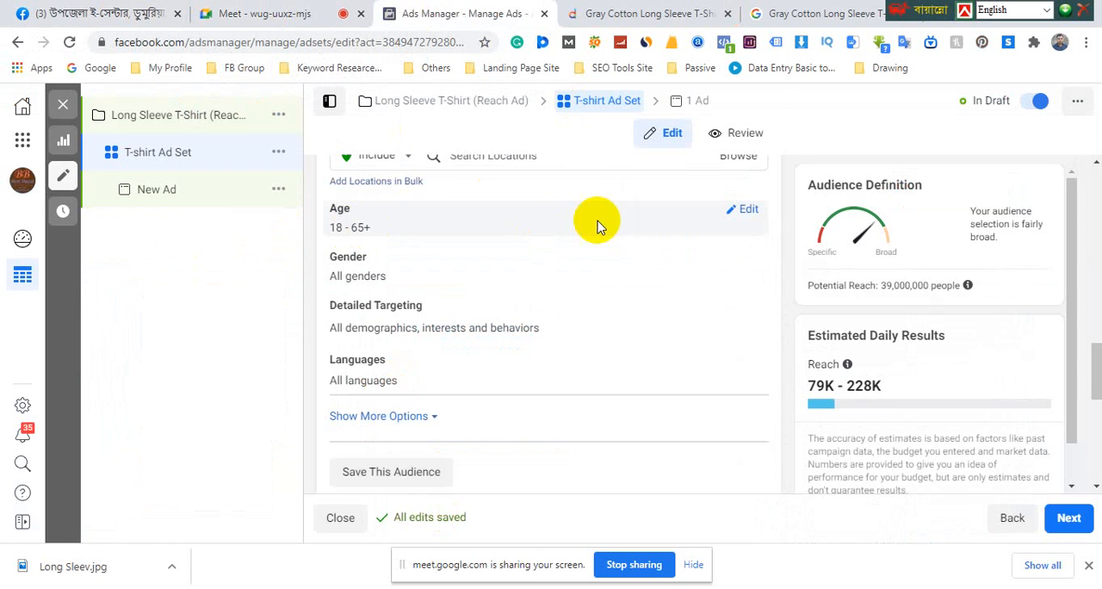
{"action": "left_click", "coordinate": [747, 210]}
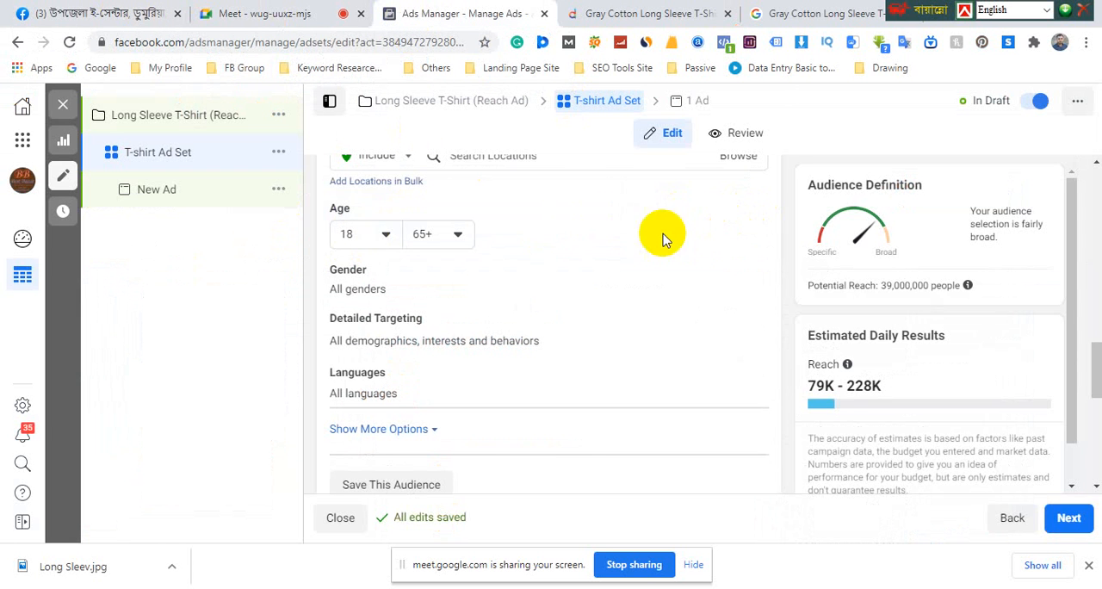
{"action": "left_click", "coordinate": [387, 237]}
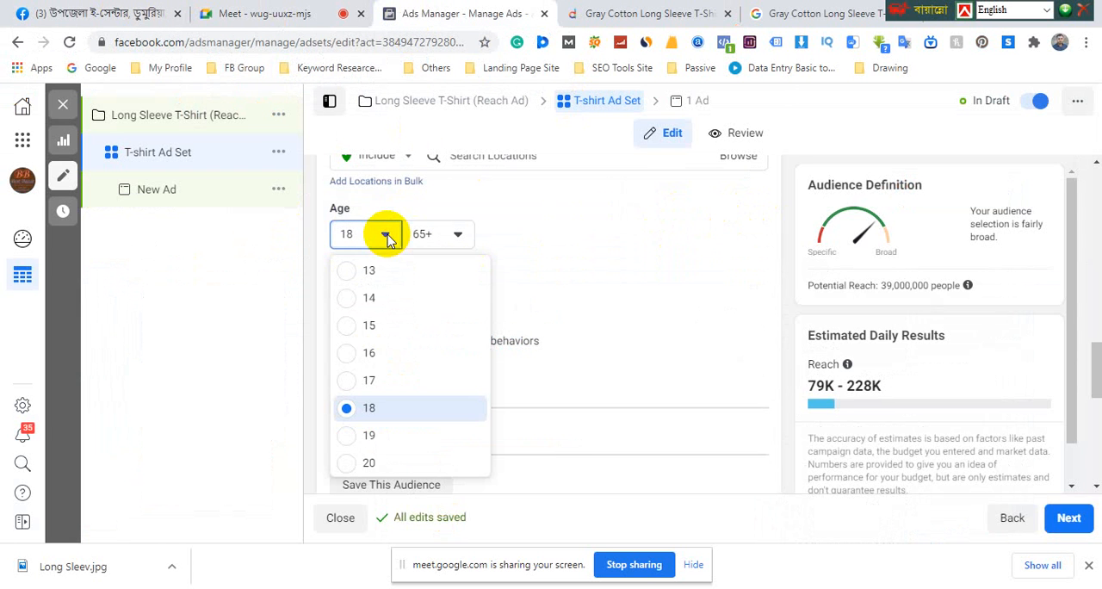
{"action": "left_click", "coordinate": [371, 353]}
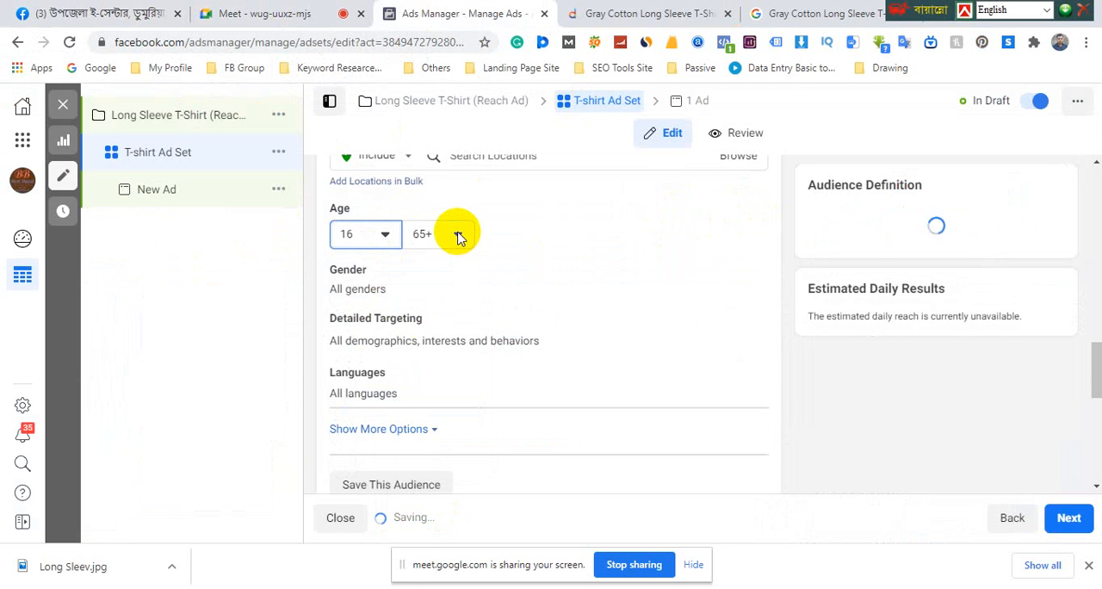
Set the audience's maximum age to 40
{"action": "left_click", "coordinate": [459, 238]}
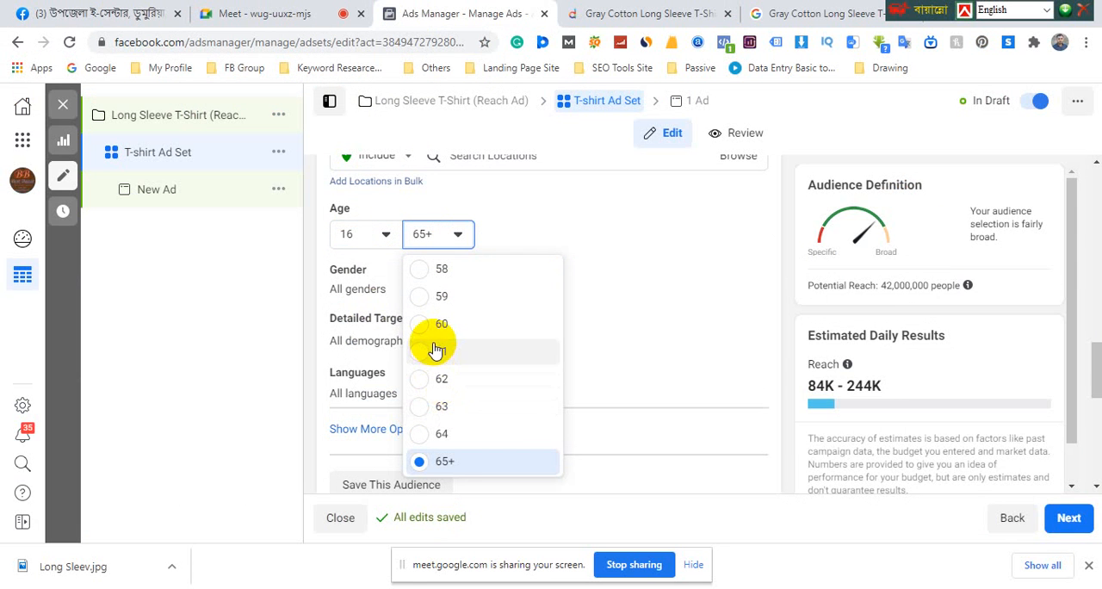
{"action": "scroll", "coordinate": [441, 349], "scroll_direction": "up", "scroll_amount": 3}
{"action": "scroll", "coordinate": [435, 342], "scroll_direction": "up", "scroll_amount": 5}
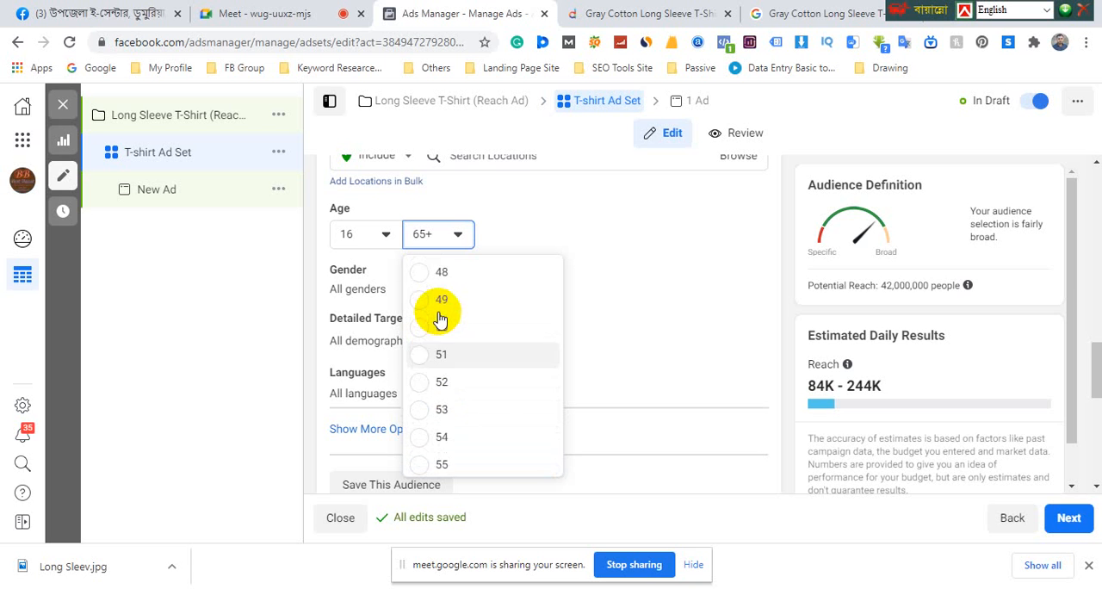
{"action": "scroll", "coordinate": [452, 319], "scroll_direction": "up", "scroll_amount": 2}
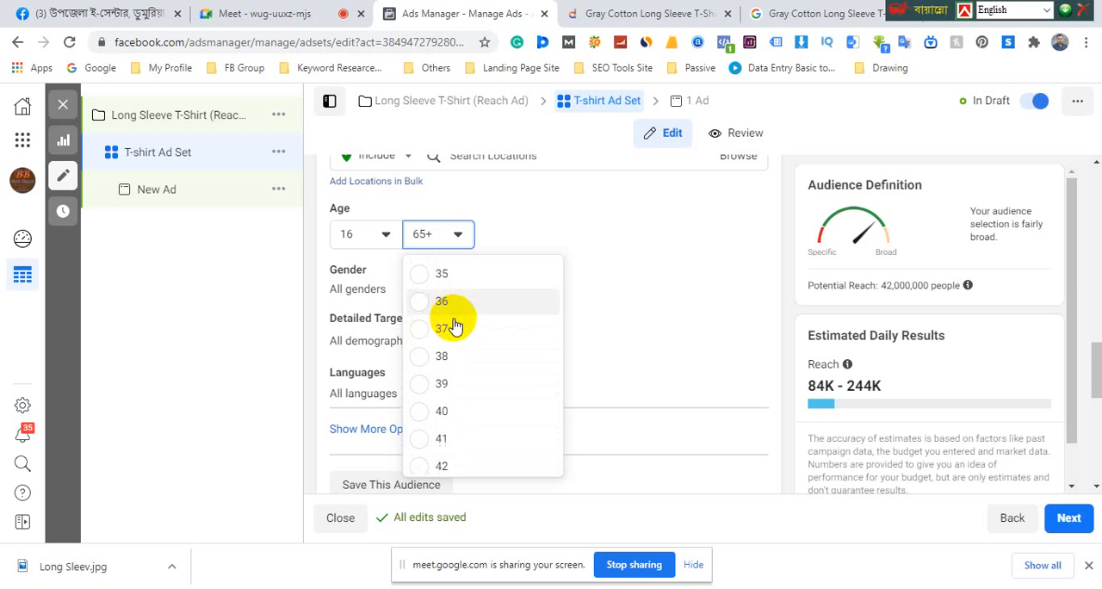
{"action": "scroll", "coordinate": [441, 337], "scroll_direction": "down", "scroll_amount": 2}
{"action": "left_click", "coordinate": [422, 343]}
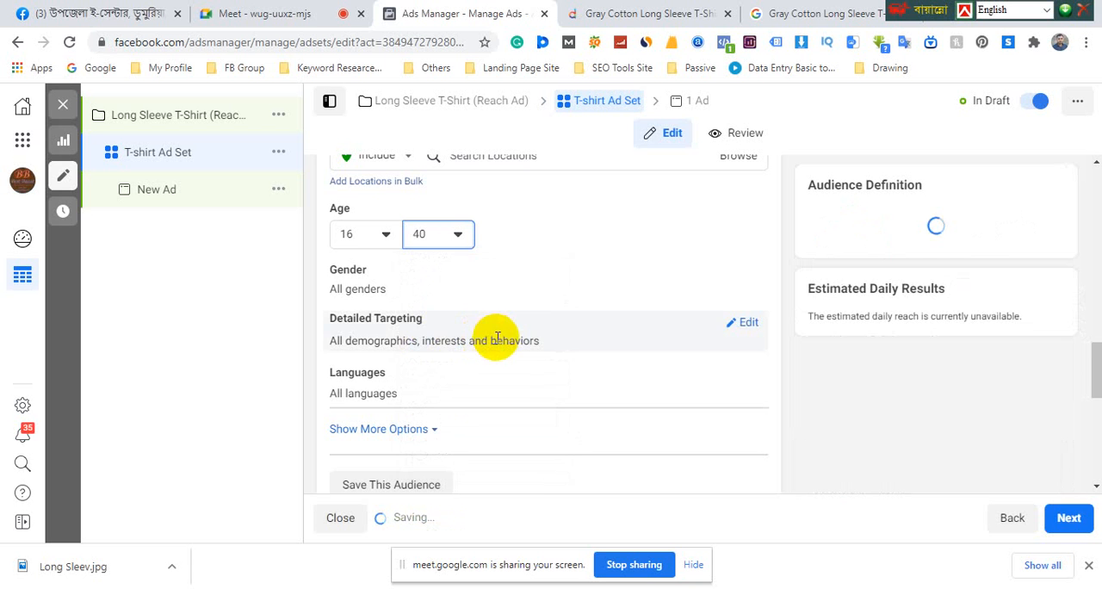
Check the T-shirt's title on the Daraz product page, return to Ads Manager and set the audience's gender to Men
{"action": "left_click", "coordinate": [641, 17]}
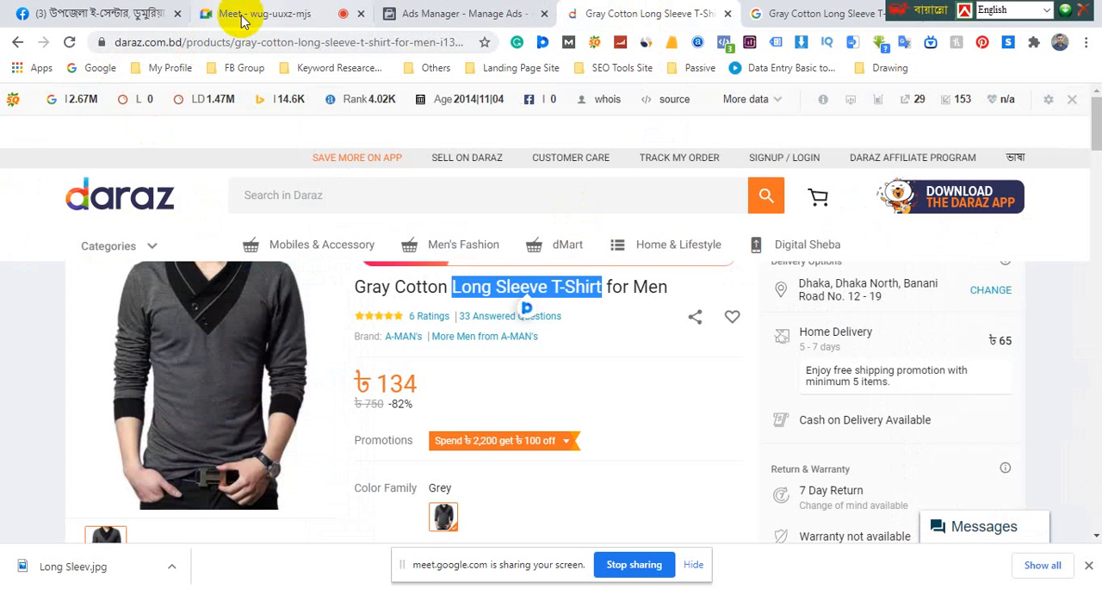
{"action": "left_click", "coordinate": [110, 14]}
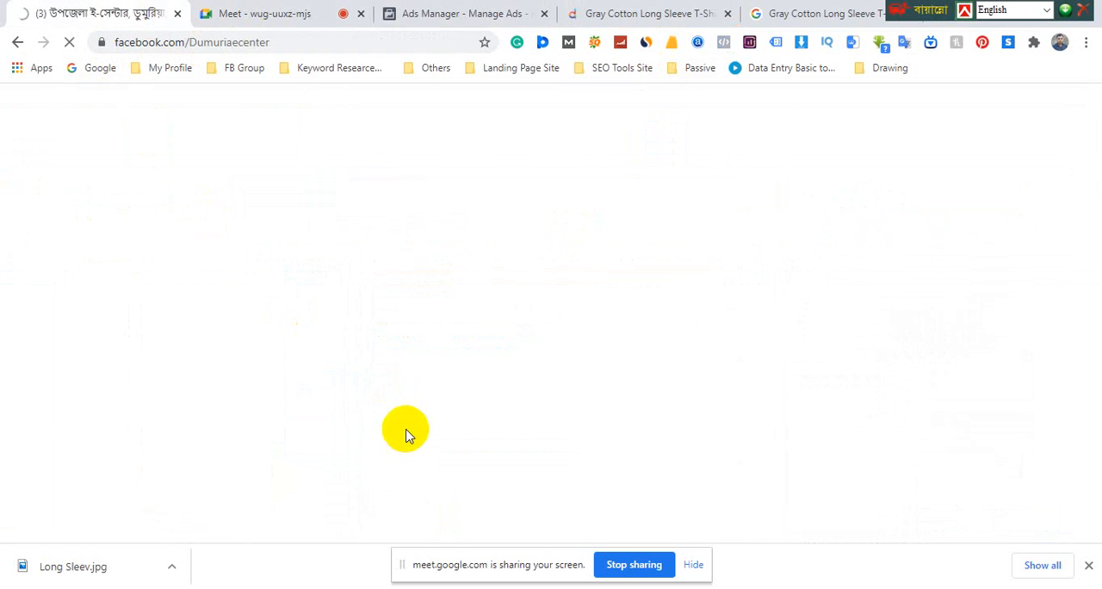
{"action": "left_click", "coordinate": [457, 13]}
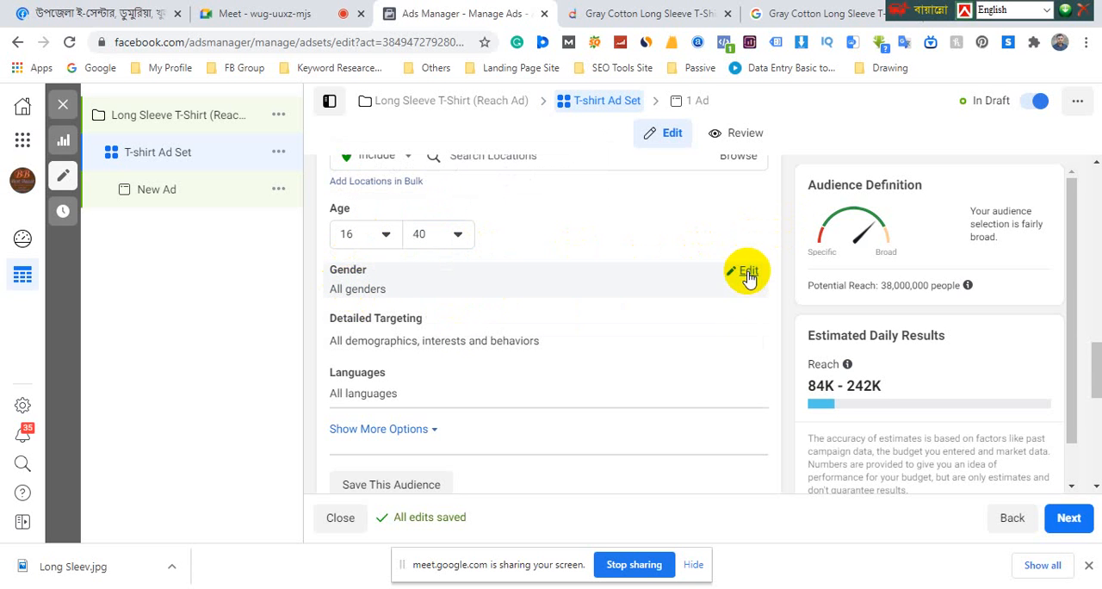
{"action": "left_click", "coordinate": [745, 271]}
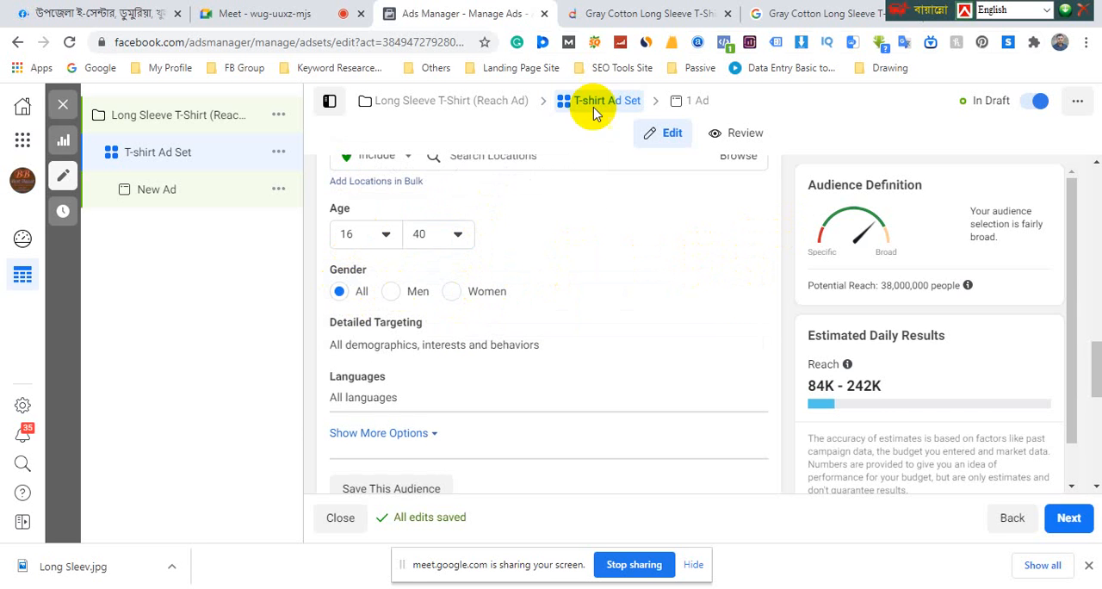
{"action": "left_click", "coordinate": [634, 18]}
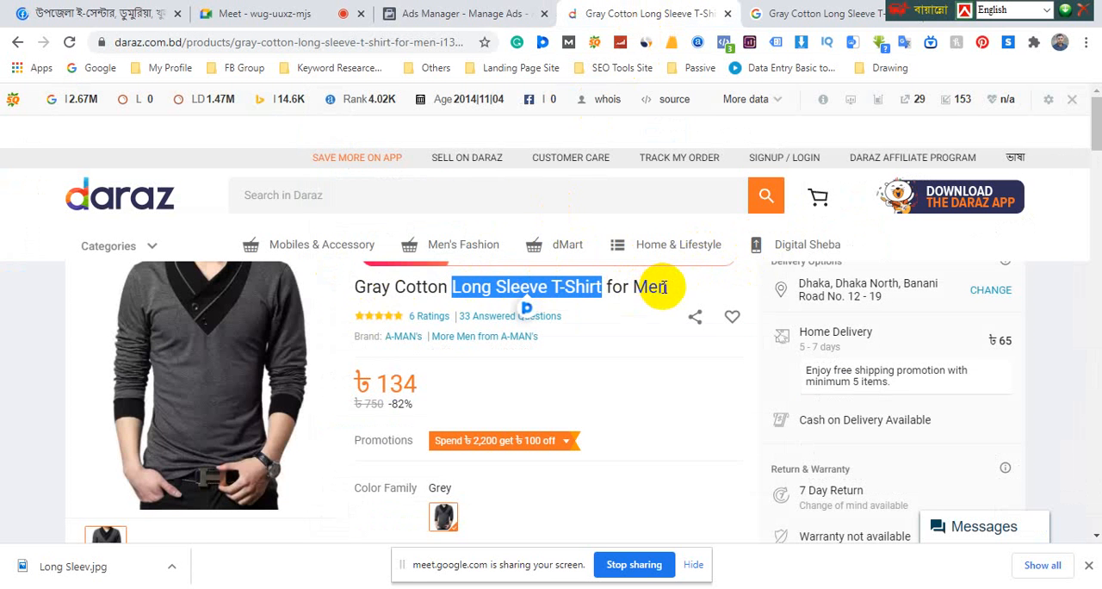
{"action": "left_click_drag", "start_coordinate": [667, 288], "coordinate": [404, 289]}
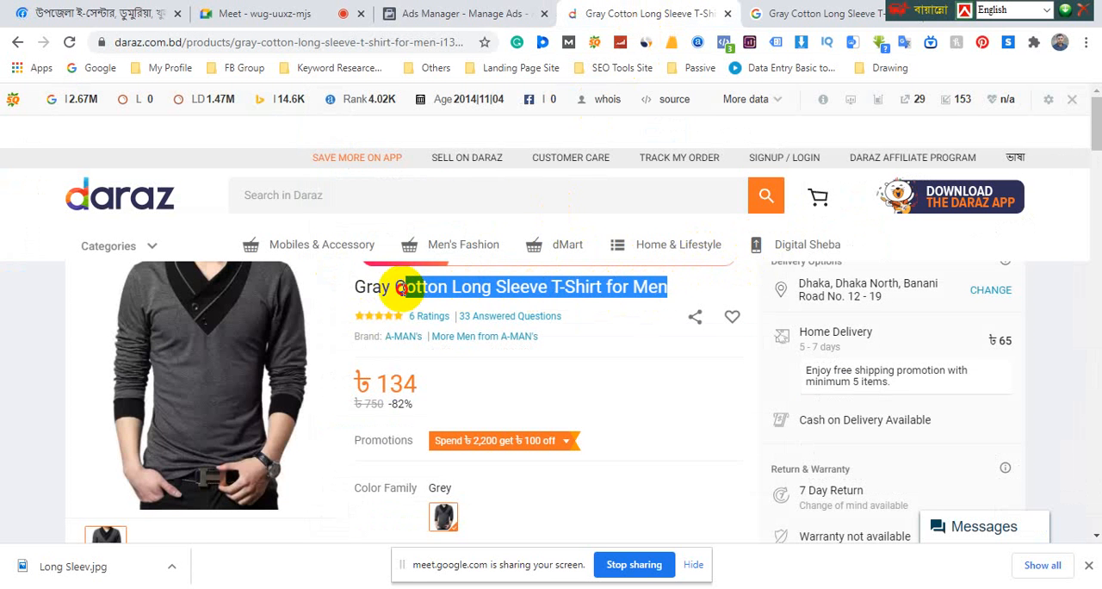
{"action": "left_click", "coordinate": [417, 15]}
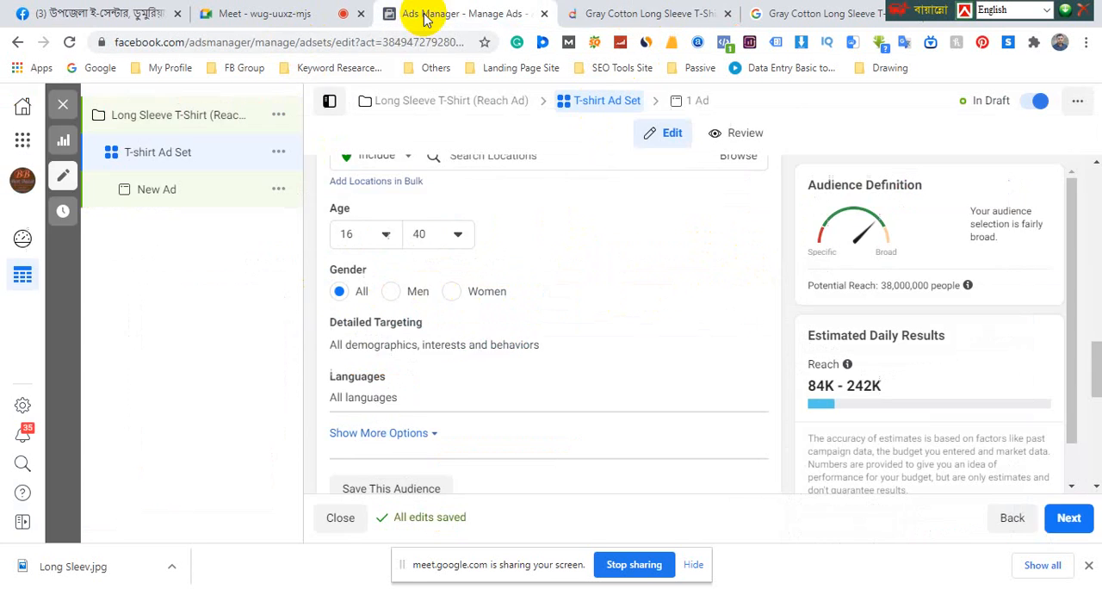
{"action": "left_click", "coordinate": [392, 292]}
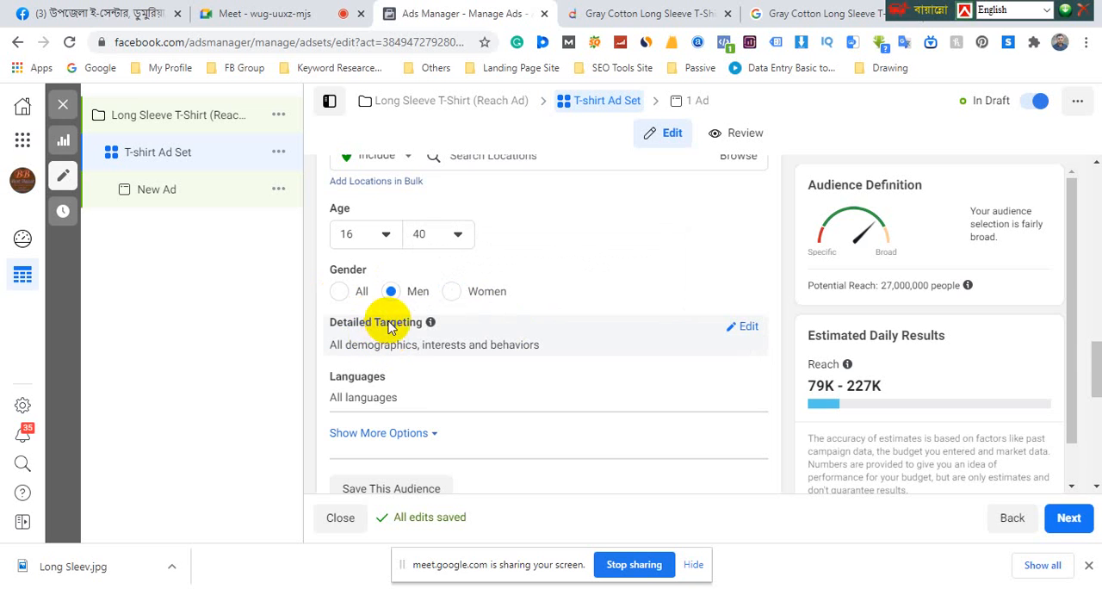
Open the audience's detailed targeting for editing and examine the Demographics, Interests and Behaviors categories
{"action": "left_click_drag", "start_coordinate": [333, 328], "coordinate": [550, 356]}
{"action": "left_click", "coordinate": [527, 344]}
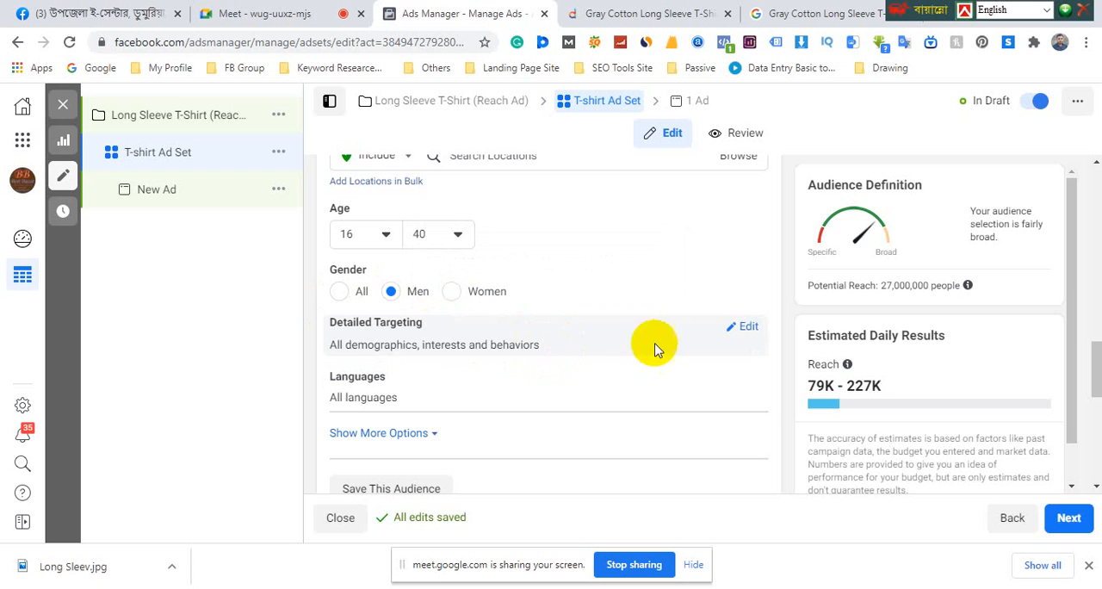
{"action": "left_click", "coordinate": [748, 329]}
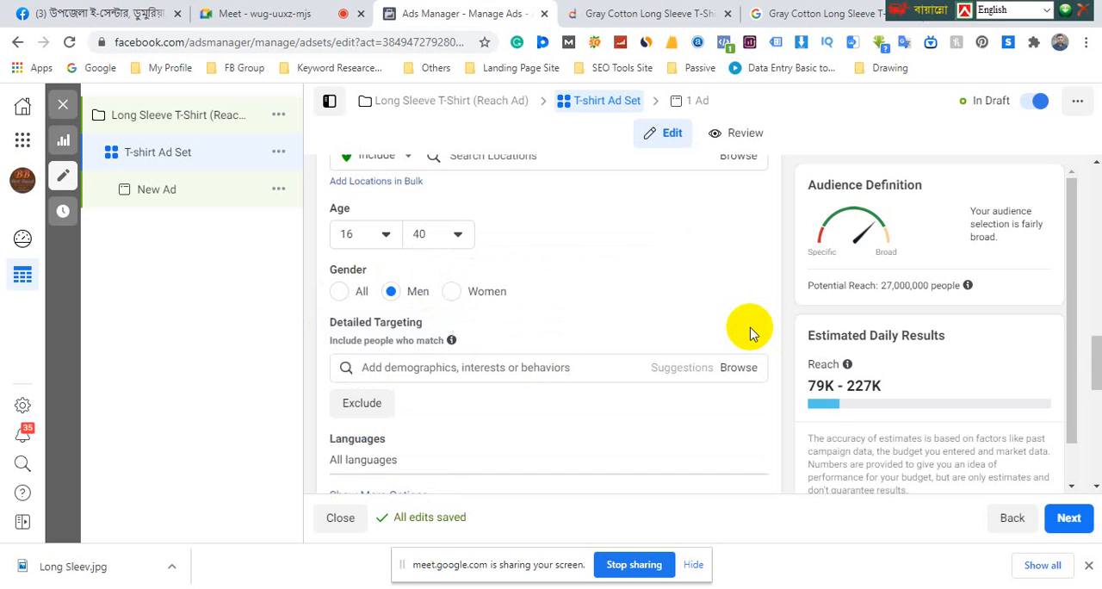
{"action": "scroll", "coordinate": [749, 334], "scroll_direction": "down", "scroll_amount": 1}
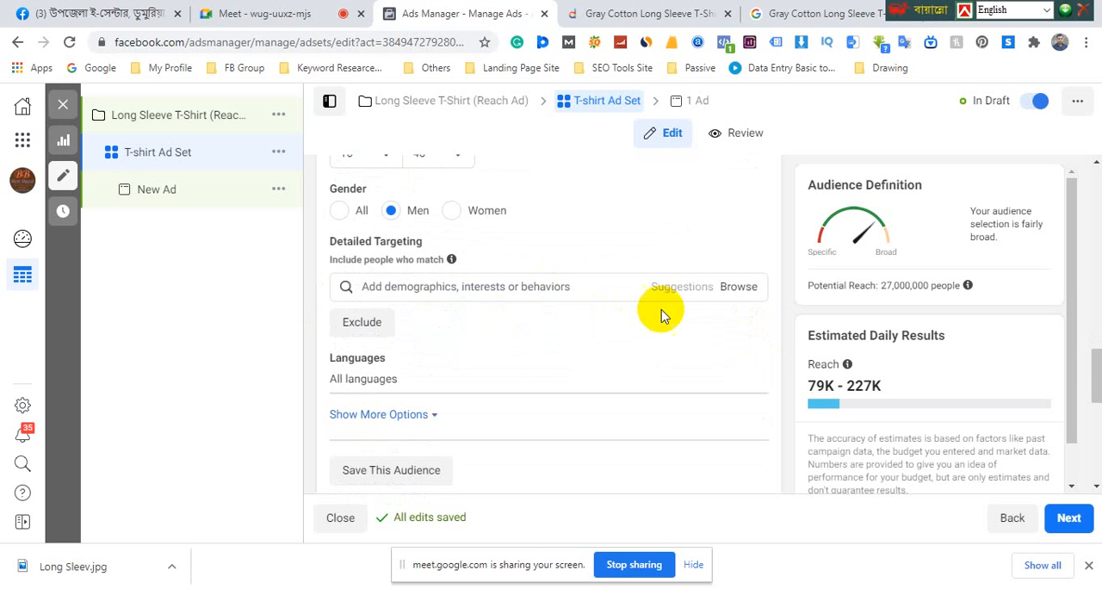
{"action": "left_click", "coordinate": [748, 291]}
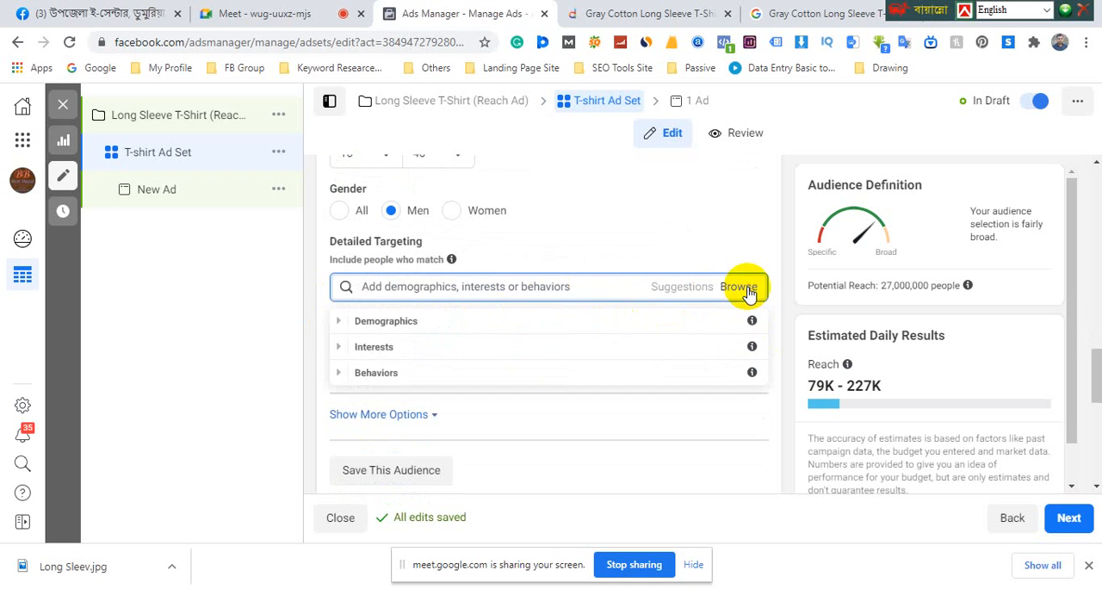
{"action": "left_click", "coordinate": [386, 331]}
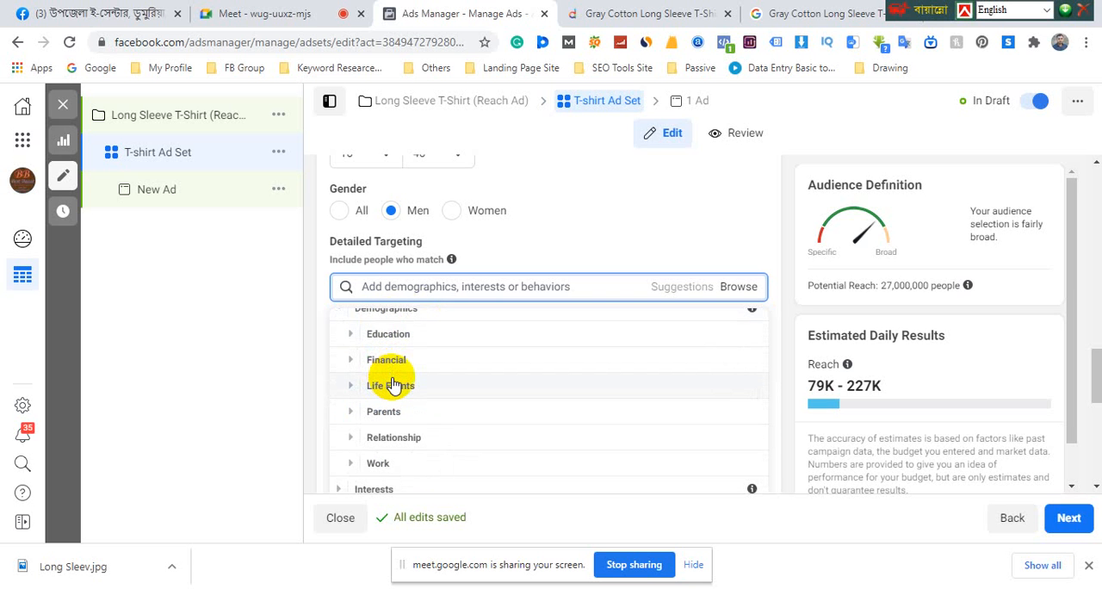
{"action": "scroll", "coordinate": [360, 335], "scroll_direction": "up", "scroll_amount": 1}
{"action": "left_click", "coordinate": [341, 322]}
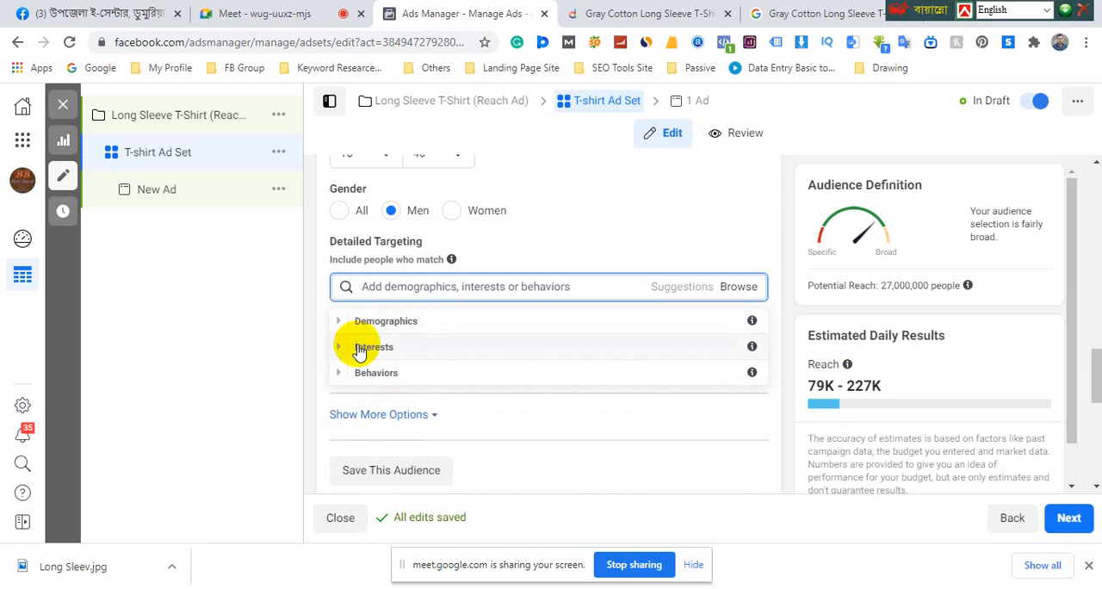
{"action": "left_click", "coordinate": [360, 349]}
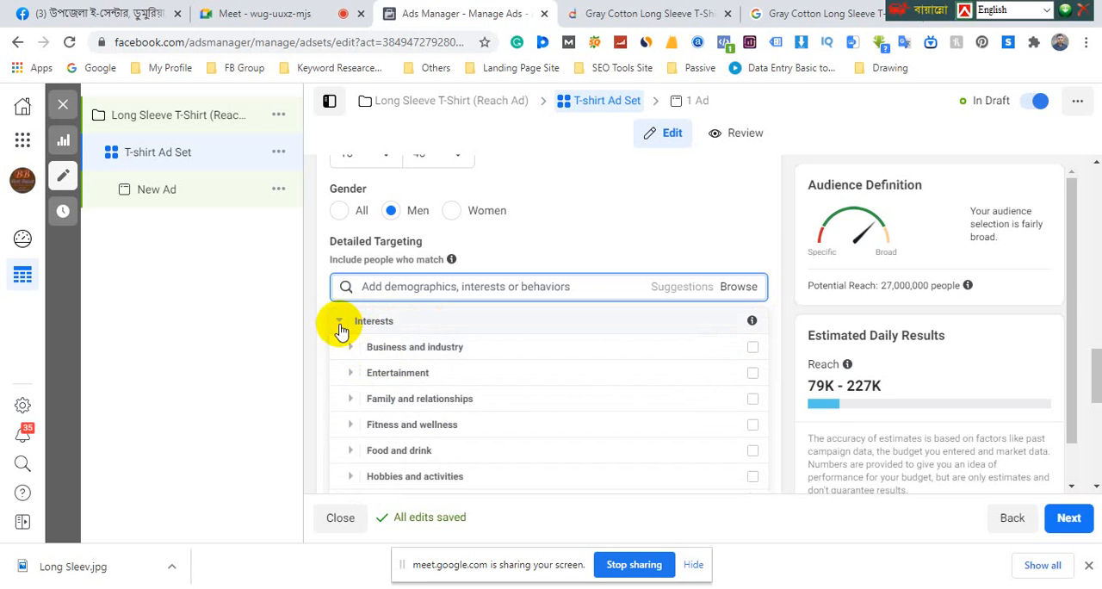
{"action": "left_click", "coordinate": [341, 325]}
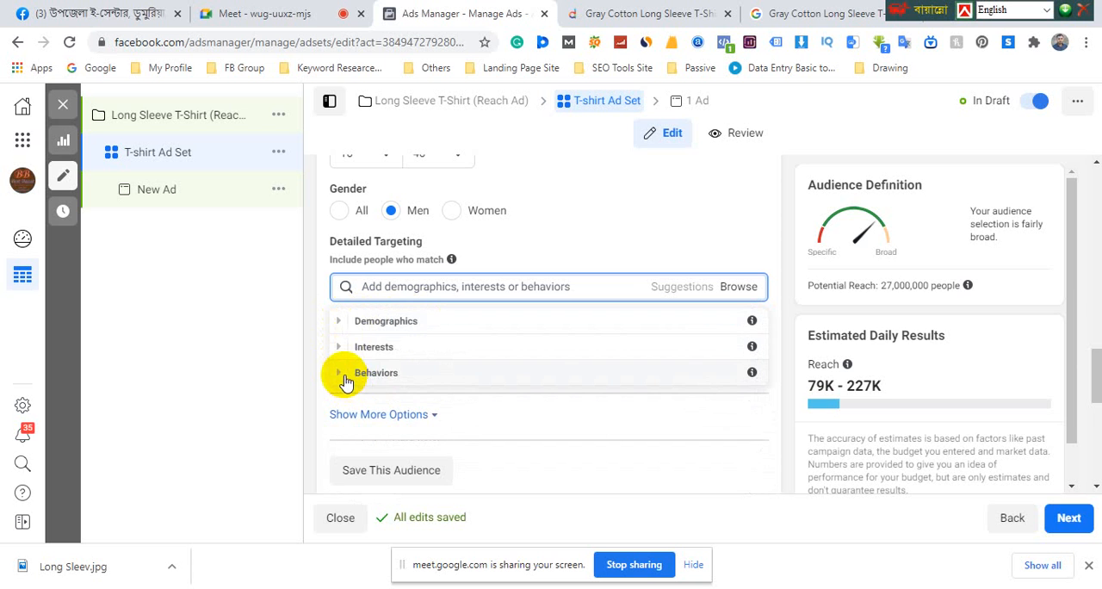
{"action": "left_click", "coordinate": [345, 376]}
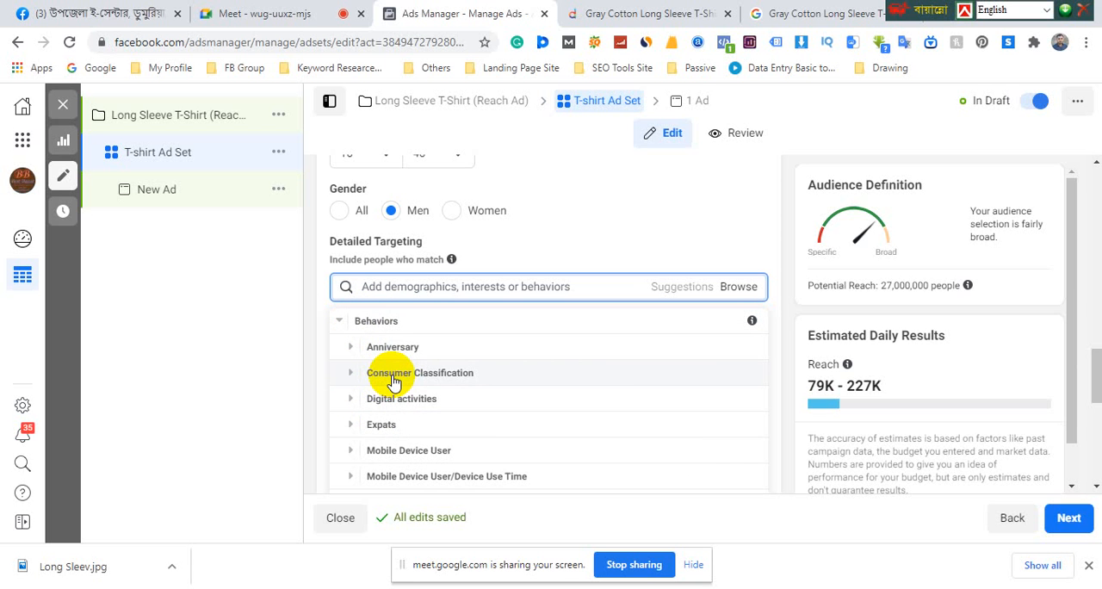
{"action": "scroll", "coordinate": [393, 382], "scroll_direction": "down", "scroll_amount": 1}
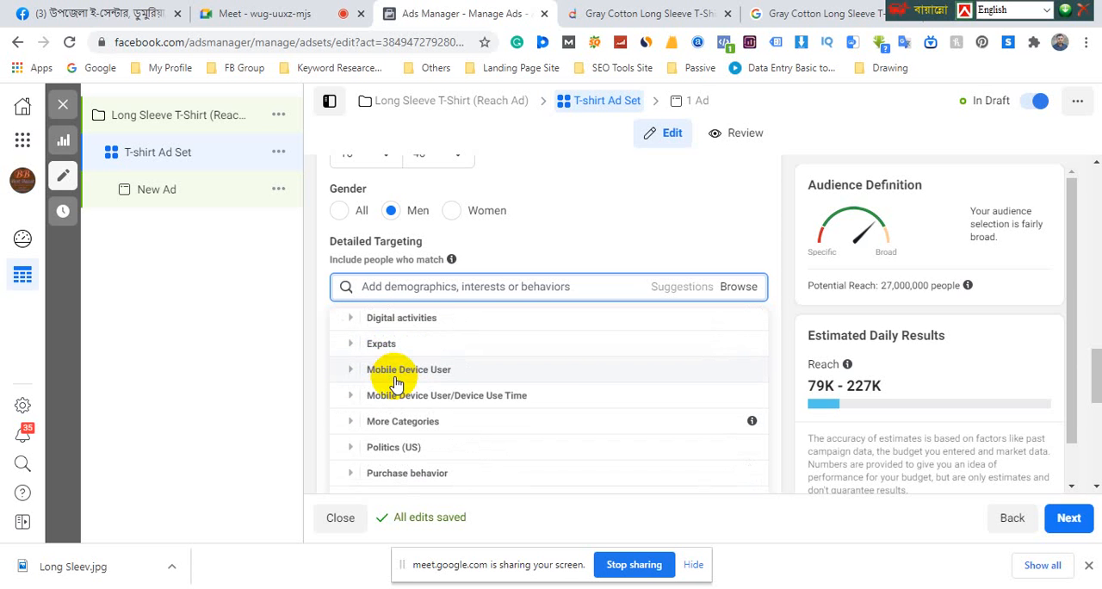
{"action": "scroll", "coordinate": [398, 382], "scroll_direction": "up", "scroll_amount": 2}
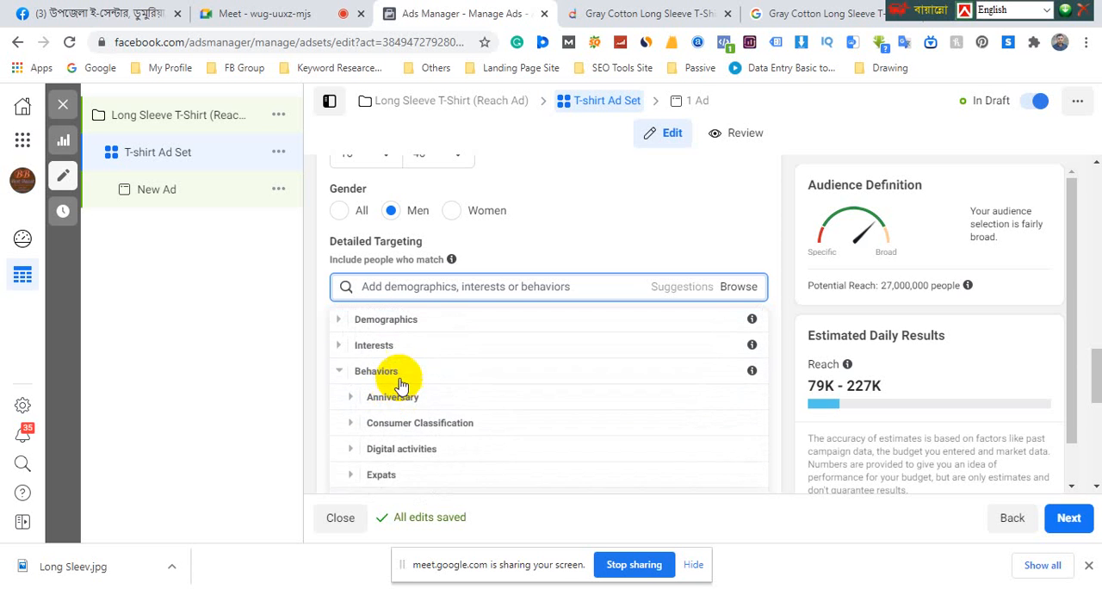
{"action": "left_click", "coordinate": [340, 374]}
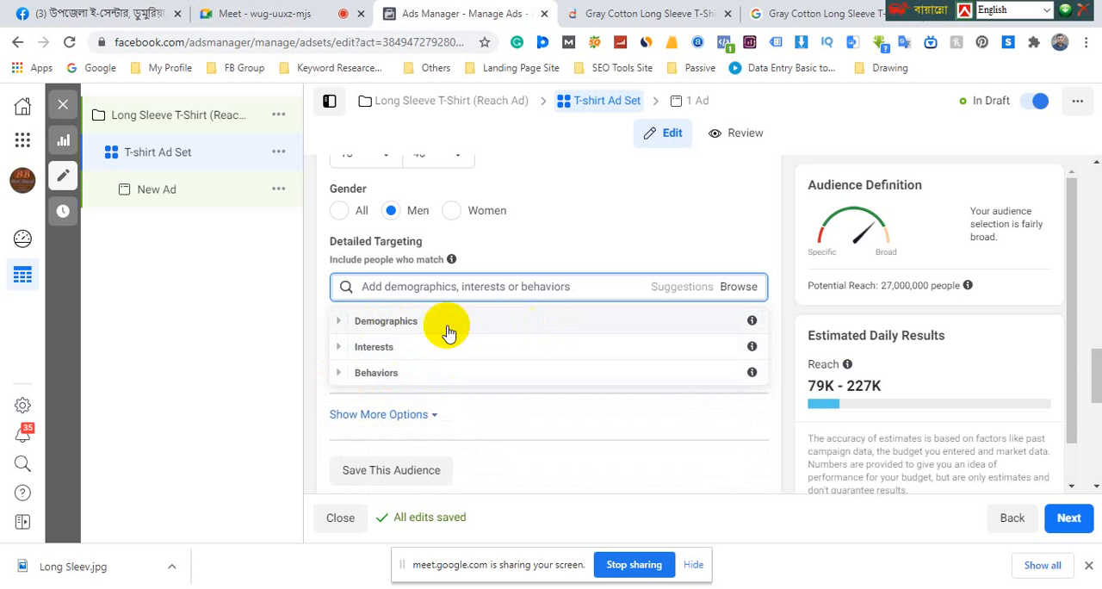
{"action": "left_click", "coordinate": [779, 258]}
{"action": "left_click_drag", "start_coordinate": [329, 242], "coordinate": [358, 243]}
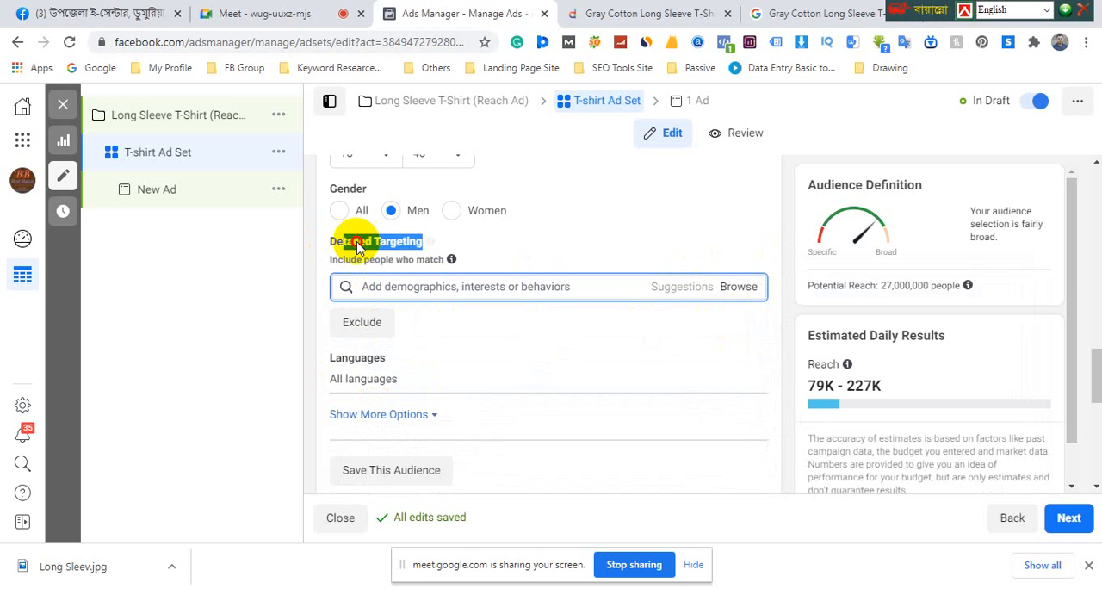
{"action": "left_click", "coordinate": [427, 243]}
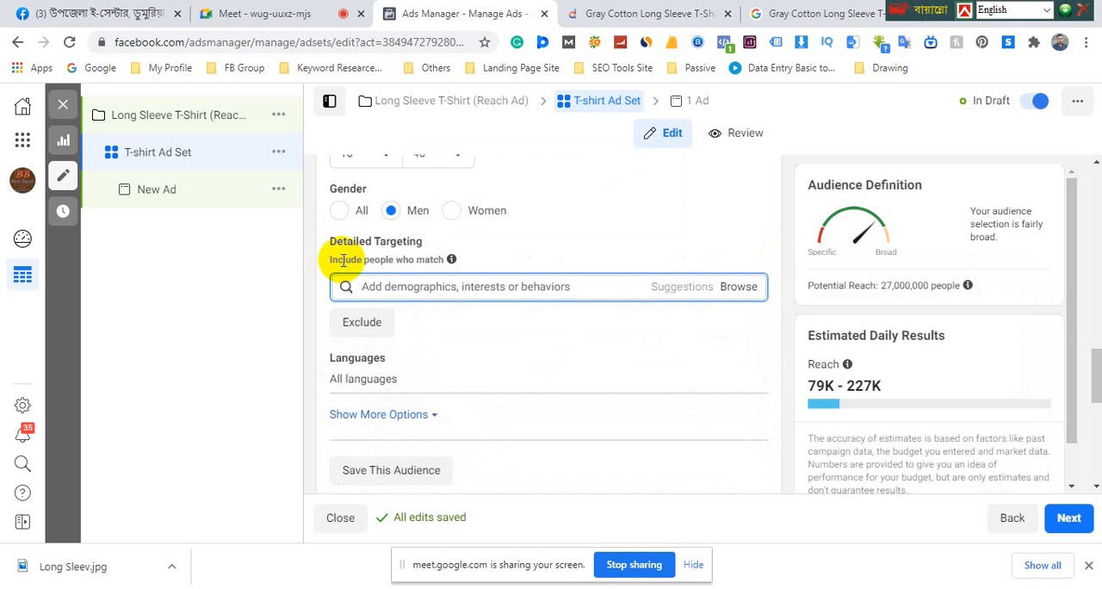
{"action": "left_click_drag", "start_coordinate": [442, 259], "coordinate": [327, 253]}
Copy "Long Sleeve T-Shirt" from the Daraz product title and search for it in the detailed targeting in Ads Manager
{"action": "left_click", "coordinate": [653, 14]}
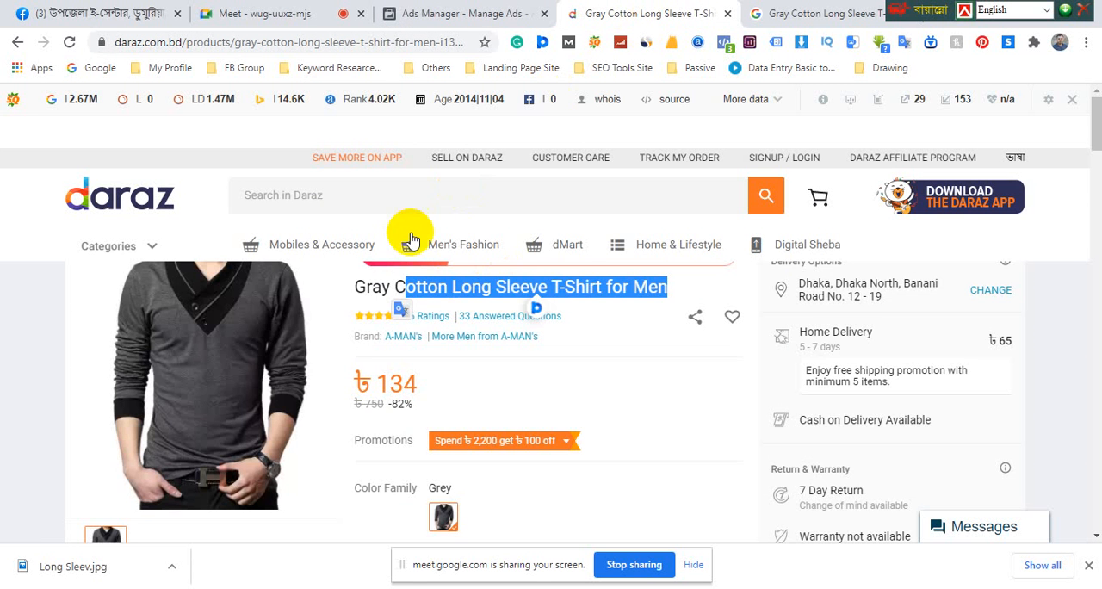
{"action": "mouse_move", "coordinate": [221, 329]}
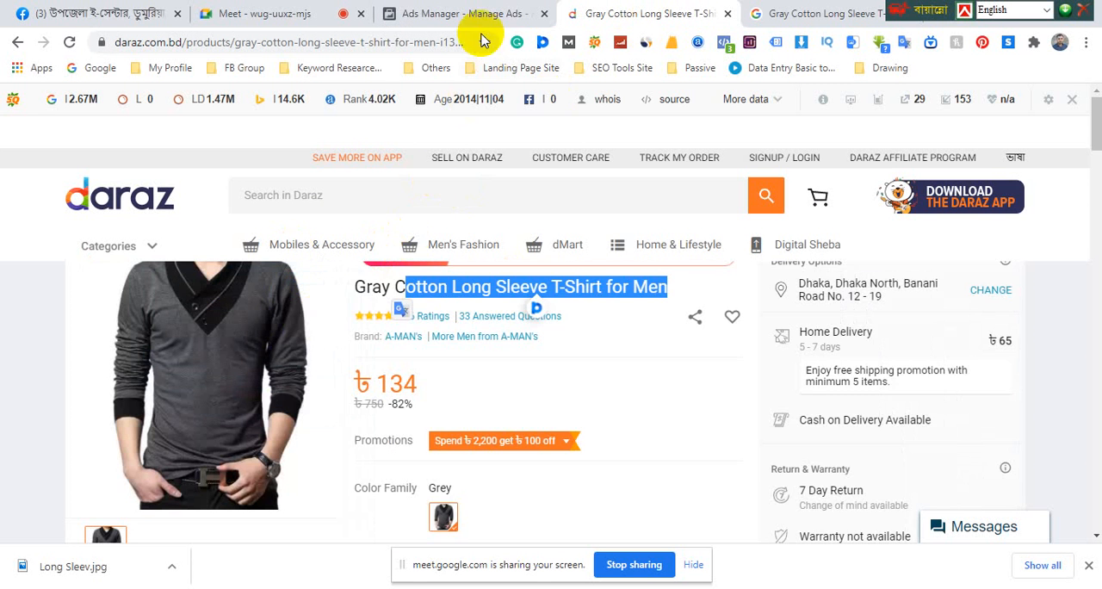
{"action": "left_click", "coordinate": [466, 13]}
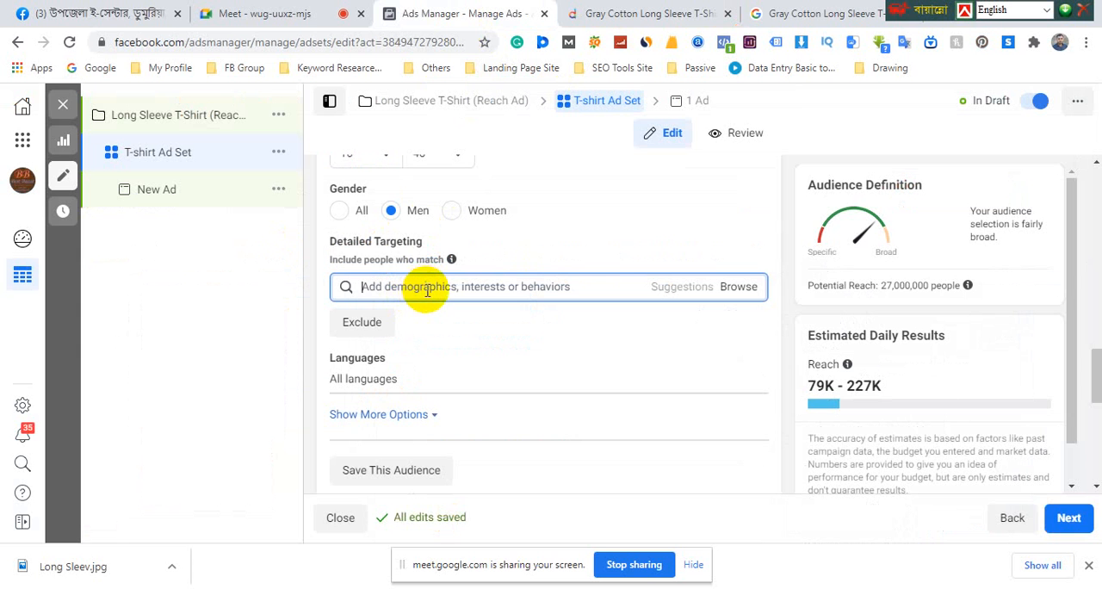
{"action": "left_click", "coordinate": [618, 24]}
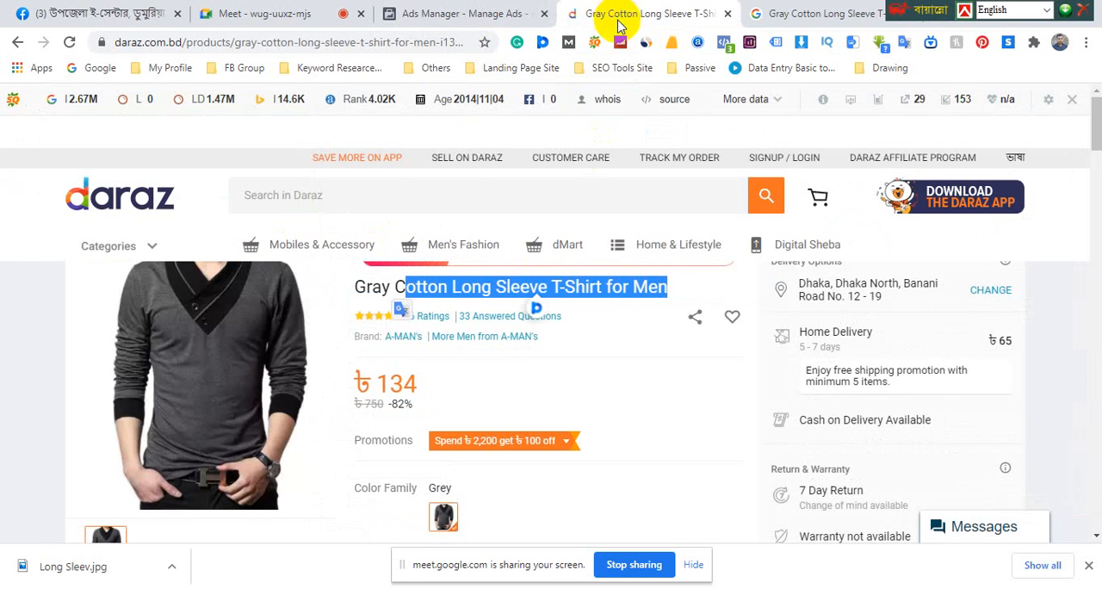
{"action": "left_click", "coordinate": [578, 288]}
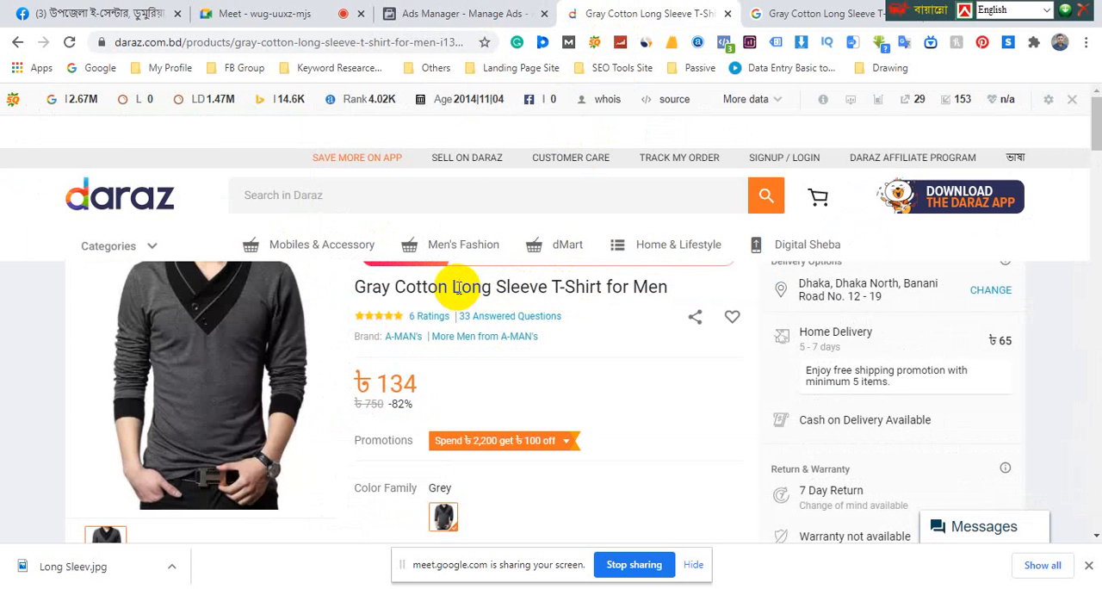
{"action": "left_click_drag", "start_coordinate": [454, 289], "coordinate": [593, 288]}
{"action": "right_click", "coordinate": [588, 293]}
{"action": "left_click", "coordinate": [627, 299]}
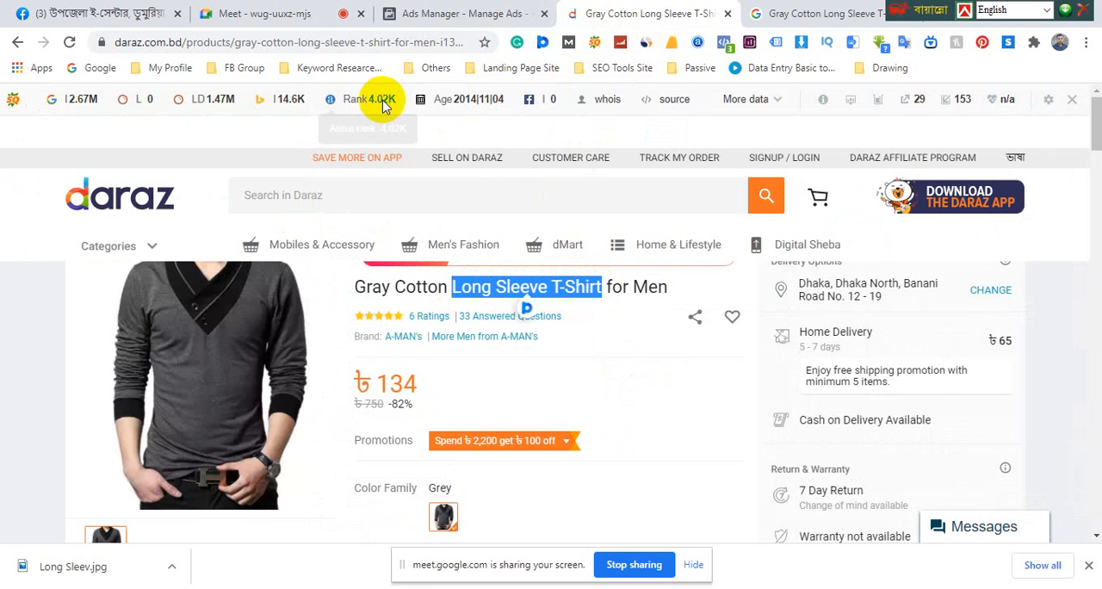
{"action": "left_click", "coordinate": [430, 13]}
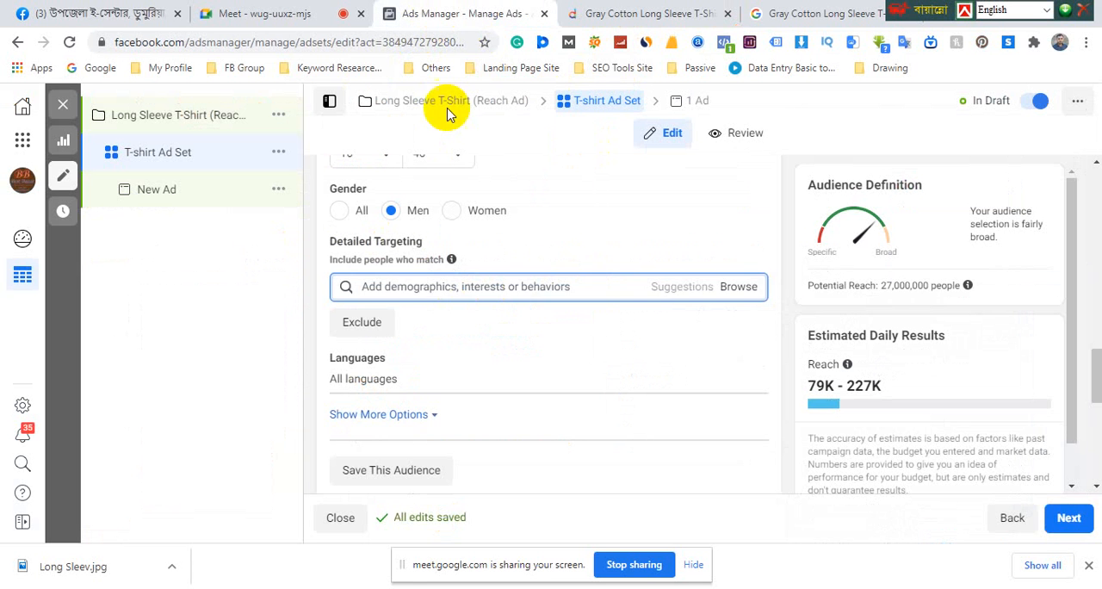
{"action": "right_click", "coordinate": [408, 286]}
{"action": "left_click", "coordinate": [449, 381]}
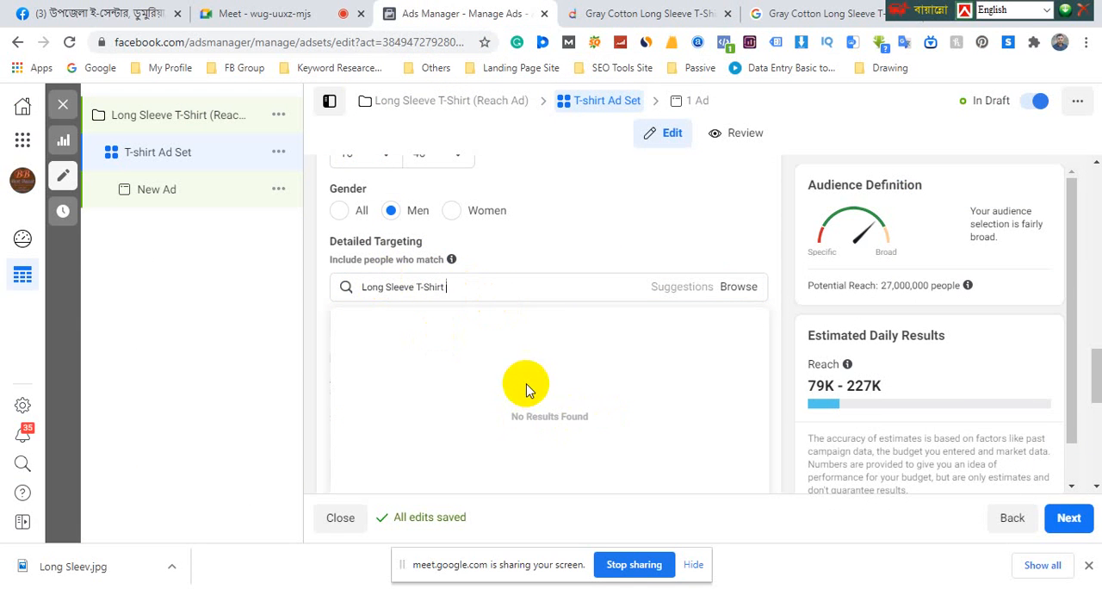
Shorten the targeting search to "T-Shirt", include the T-shirt interest, and add the suggested Clothing interest
{"action": "left_click_drag", "start_coordinate": [414, 289], "coordinate": [357, 287]}
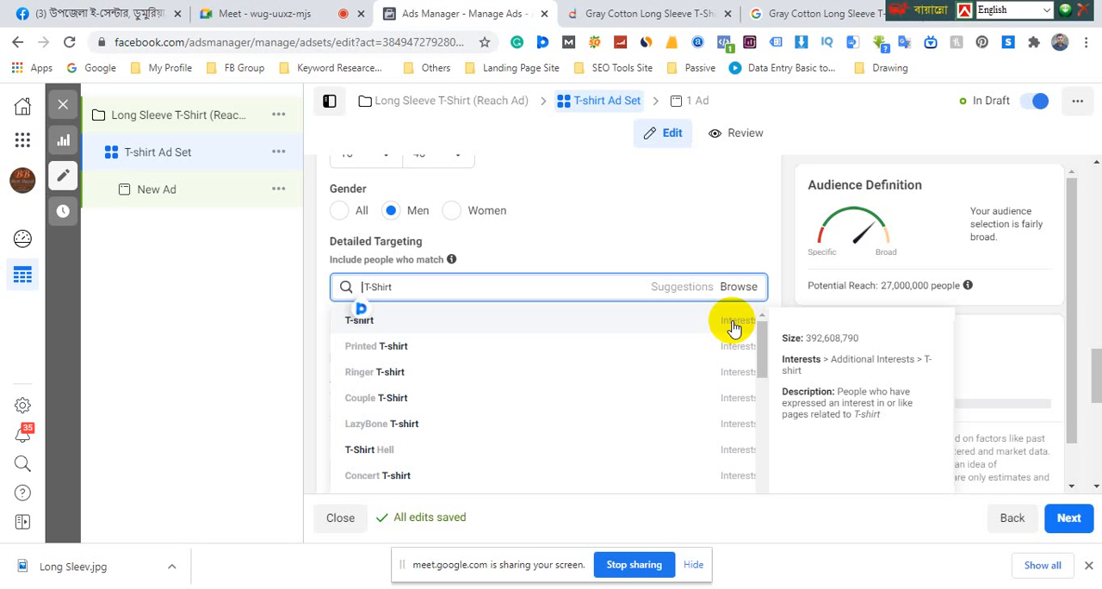
{"action": "left_click", "coordinate": [371, 322]}
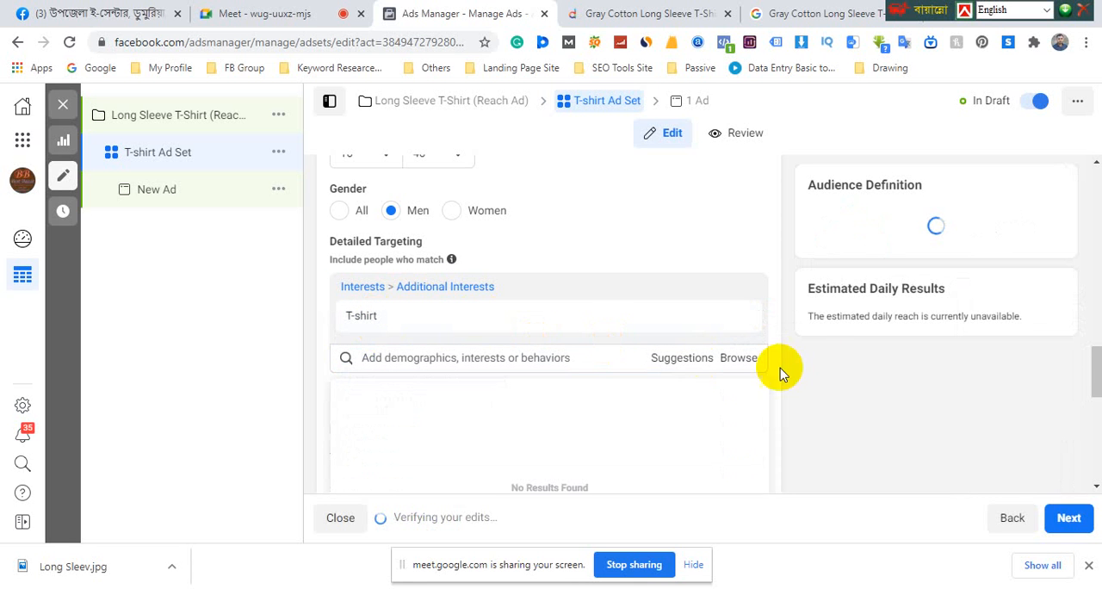
{"action": "scroll", "coordinate": [473, 335], "scroll_direction": "down", "scroll_amount": 1}
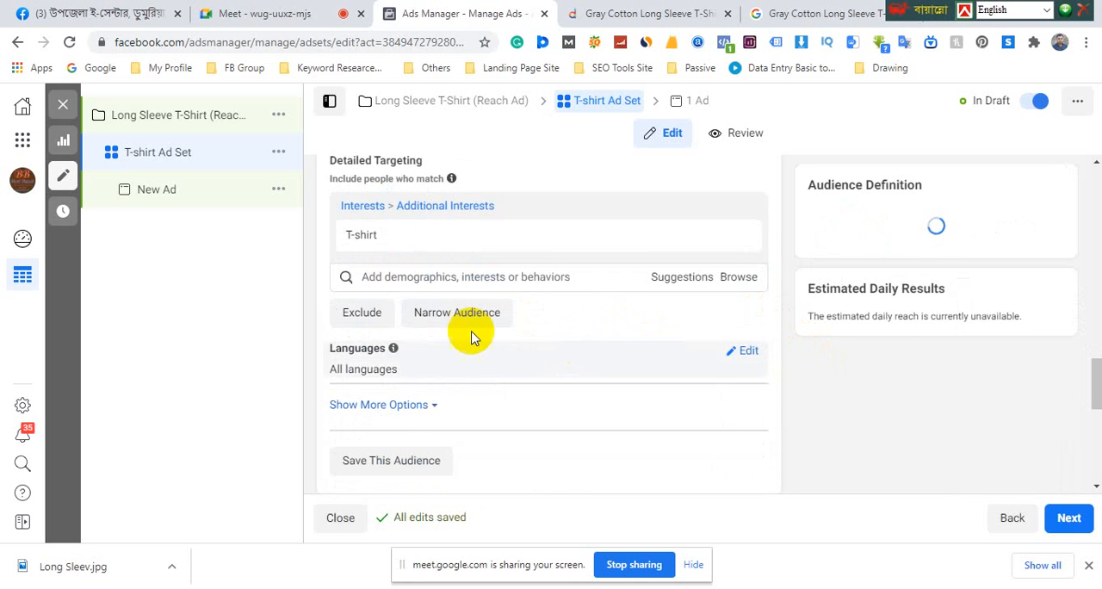
{"action": "left_click", "coordinate": [684, 279]}
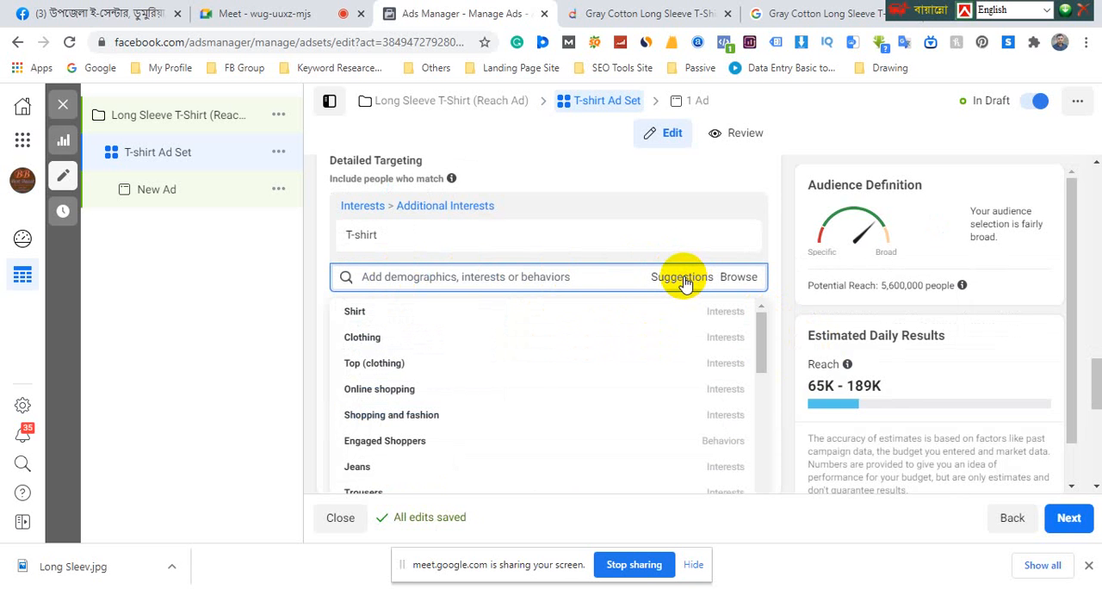
{"action": "left_click", "coordinate": [371, 343]}
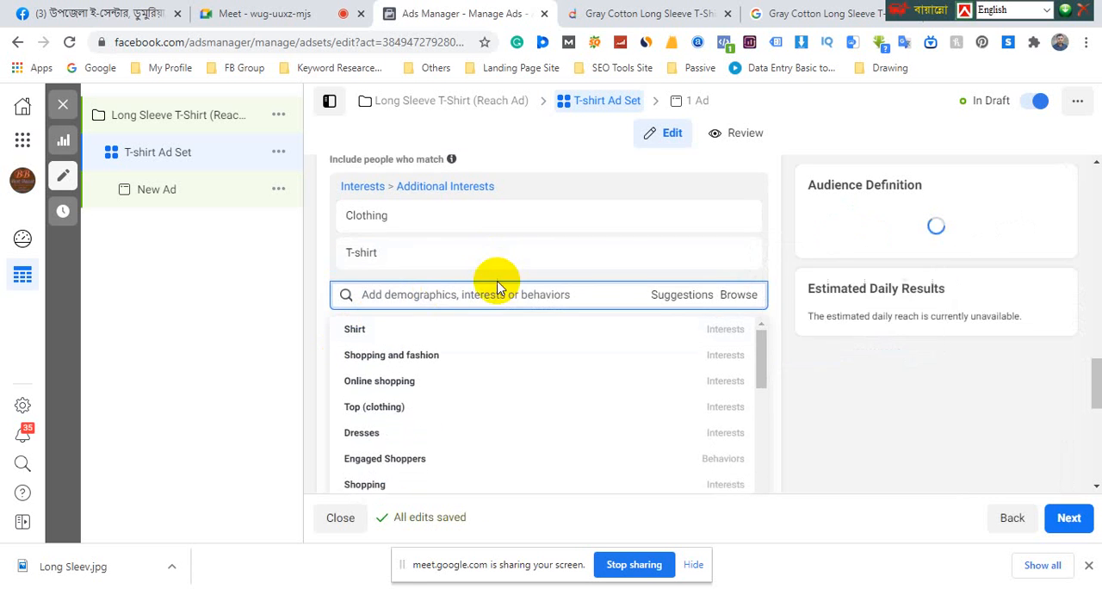
Add the suggested interests Shopping and fashion, Shirt, Dresses and Online shopping to the detailed targeting
{"action": "scroll", "coordinate": [497, 287], "scroll_direction": "down", "scroll_amount": 1}
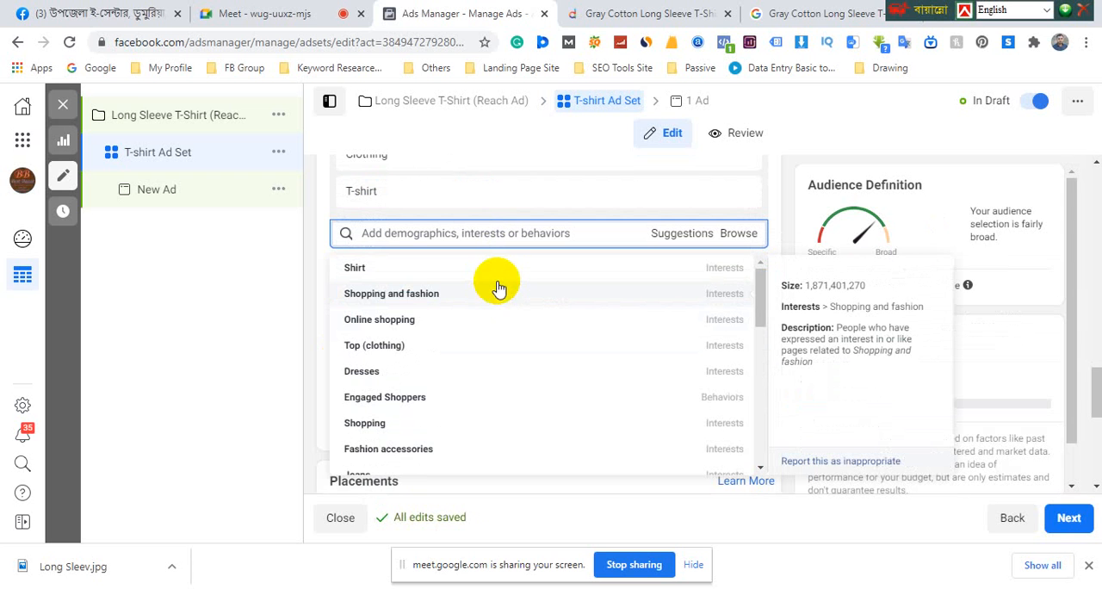
{"action": "left_click", "coordinate": [395, 295]}
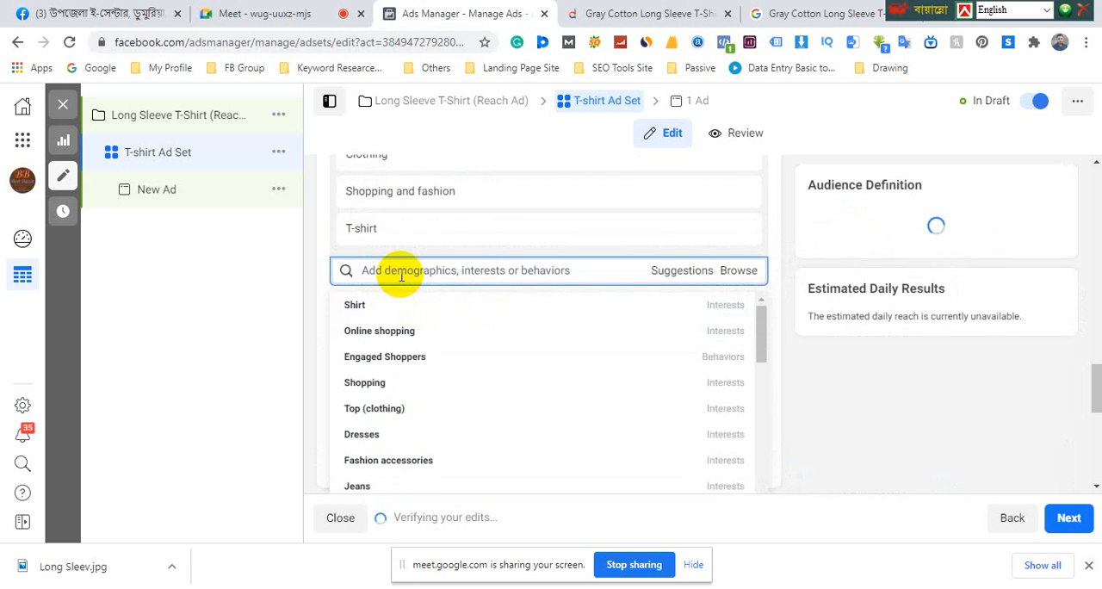
{"action": "mouse_move", "coordinate": [362, 310]}
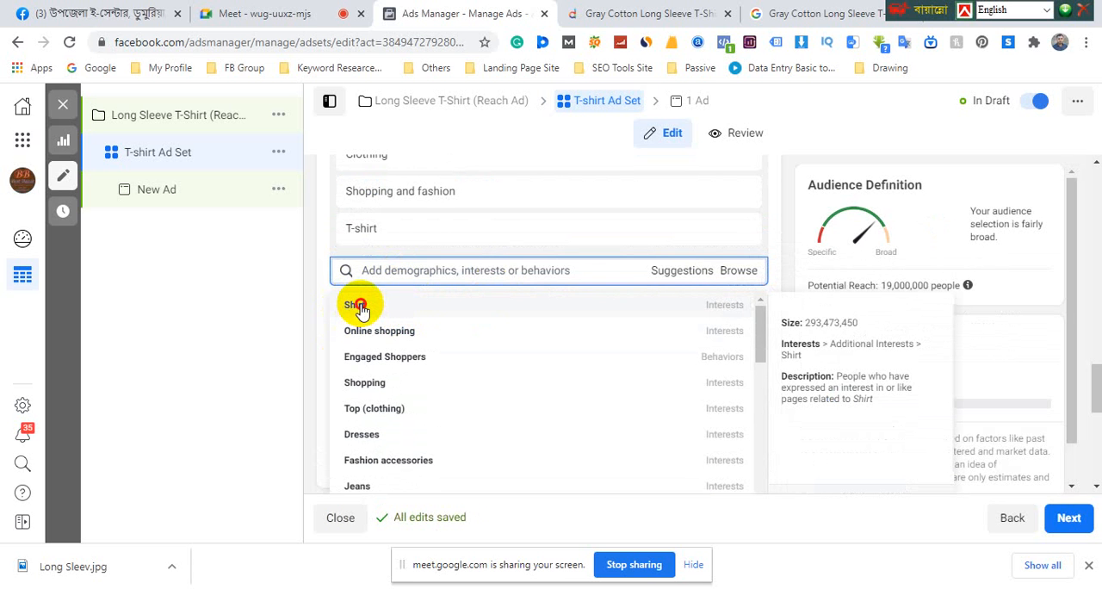
{"action": "left_click", "coordinate": [357, 306]}
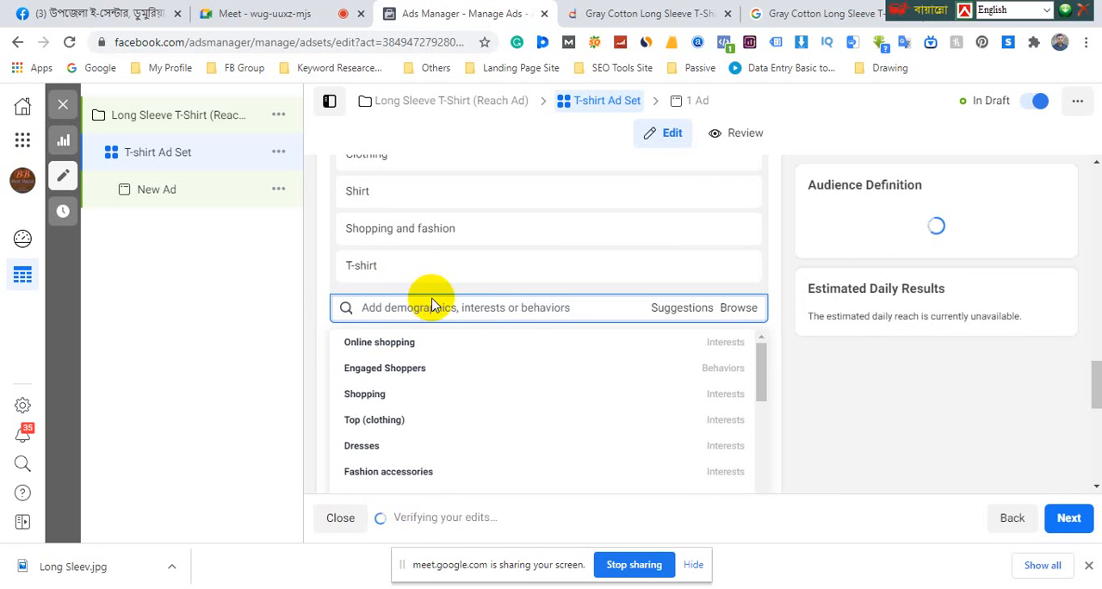
{"action": "mouse_move", "coordinate": [365, 445]}
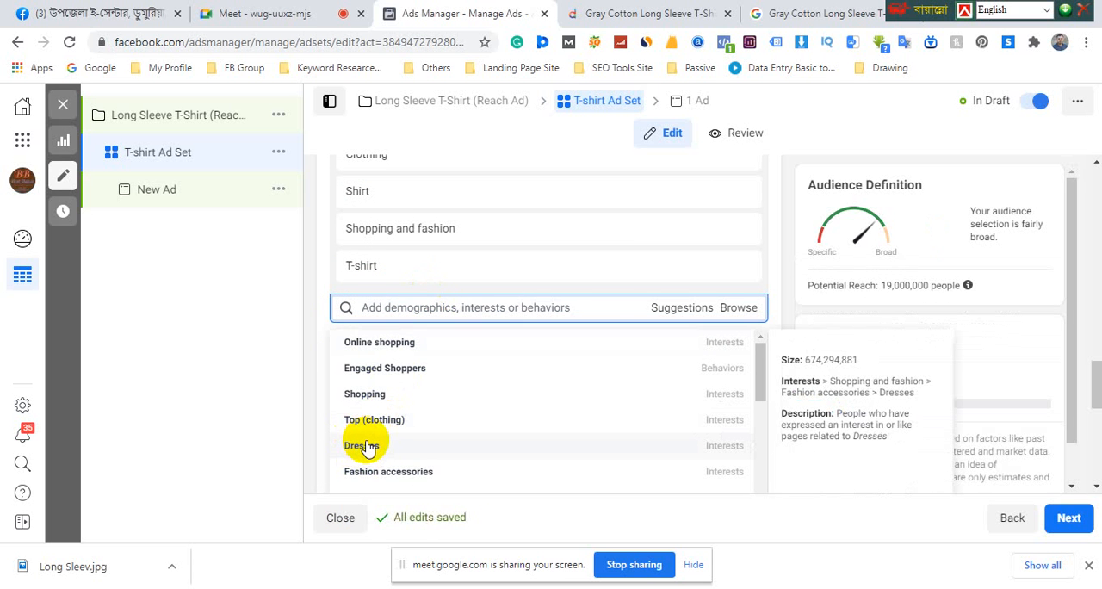
{"action": "left_click", "coordinate": [365, 445]}
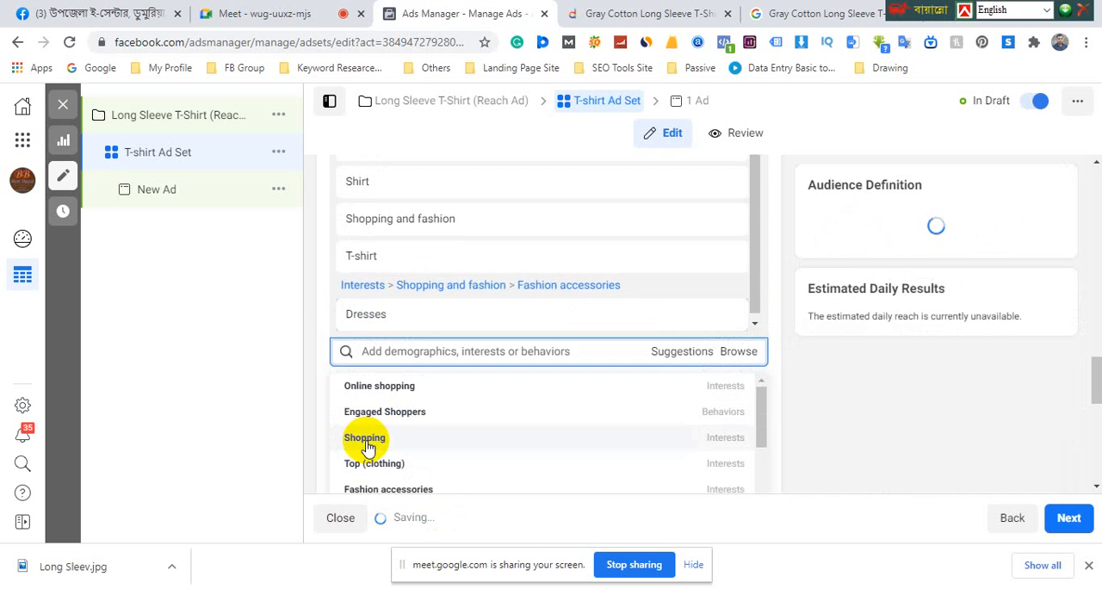
{"action": "left_click", "coordinate": [392, 387]}
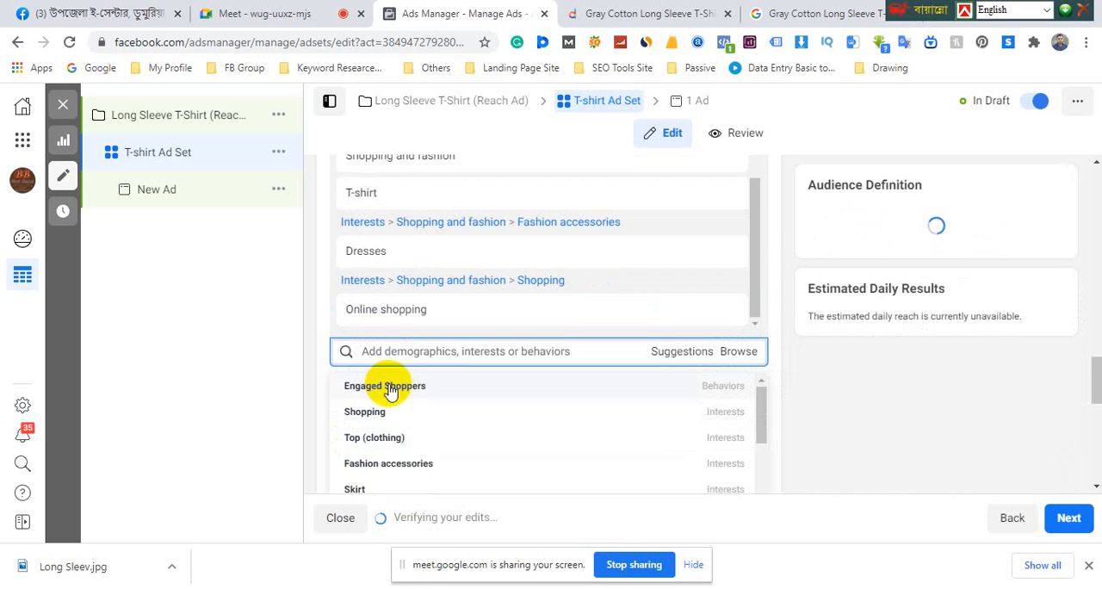
Look through the remaining detailed targeting suggestions for other interests that suit the T-shirt audience
{"action": "mouse_move", "coordinate": [381, 470]}
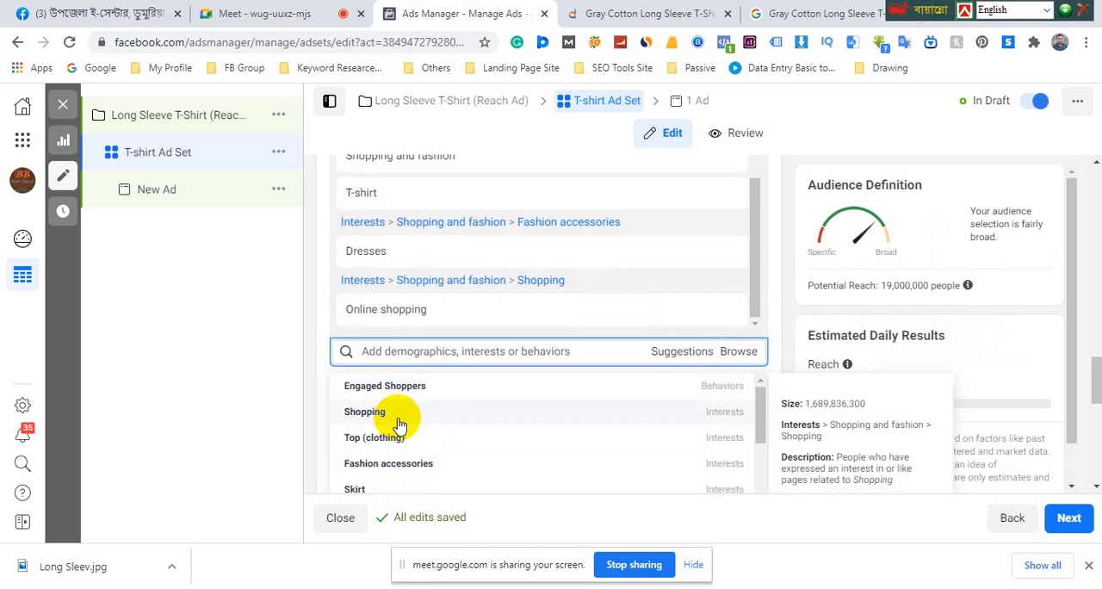
{"action": "scroll", "coordinate": [393, 423], "scroll_direction": "down", "scroll_amount": 2}
{"action": "scroll", "coordinate": [394, 396], "scroll_direction": "down", "scroll_amount": 2}
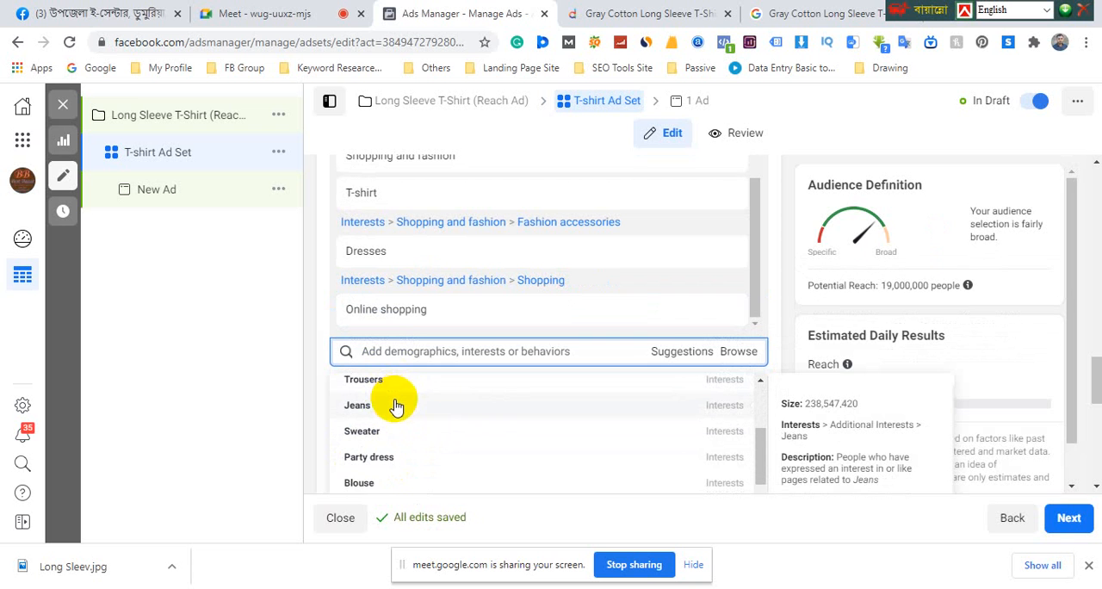
{"action": "scroll", "coordinate": [397, 412], "scroll_direction": "down", "scroll_amount": 4}
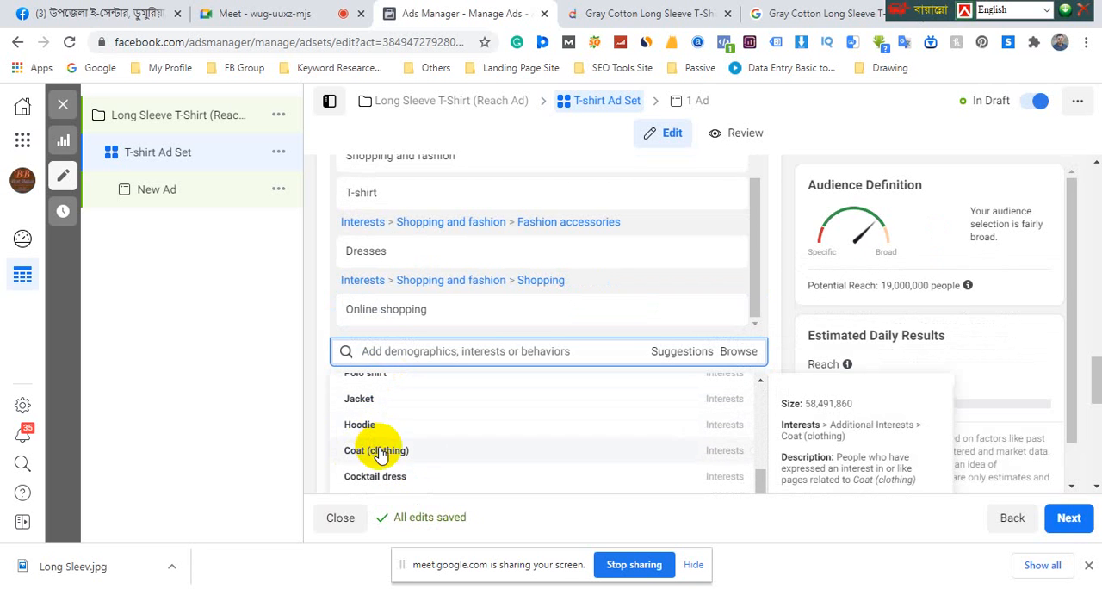
{"action": "scroll", "coordinate": [390, 472], "scroll_direction": "down", "scroll_amount": 2}
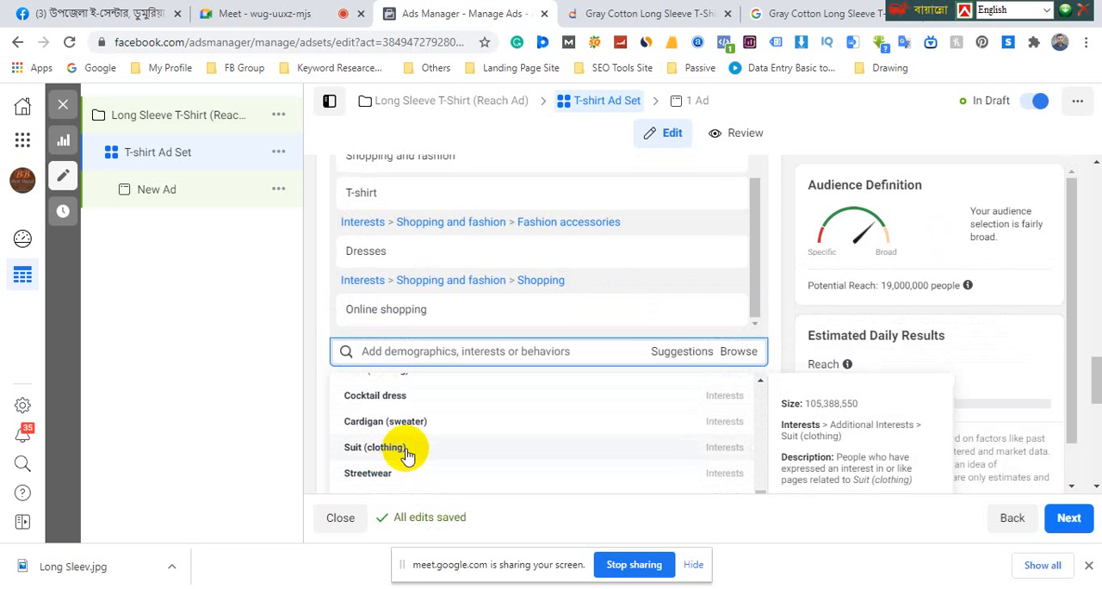
{"action": "scroll", "coordinate": [396, 442], "scroll_direction": "down", "scroll_amount": 2}
{"action": "scroll", "coordinate": [406, 446], "scroll_direction": "down", "scroll_amount": 2}
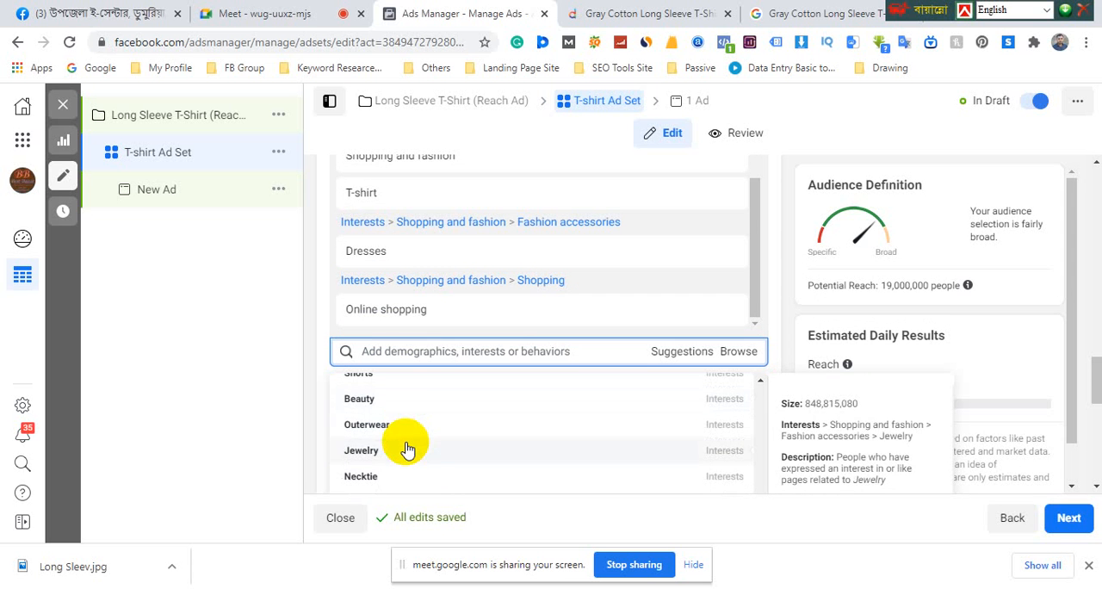
{"action": "scroll", "coordinate": [402, 443], "scroll_direction": "down", "scroll_amount": 2}
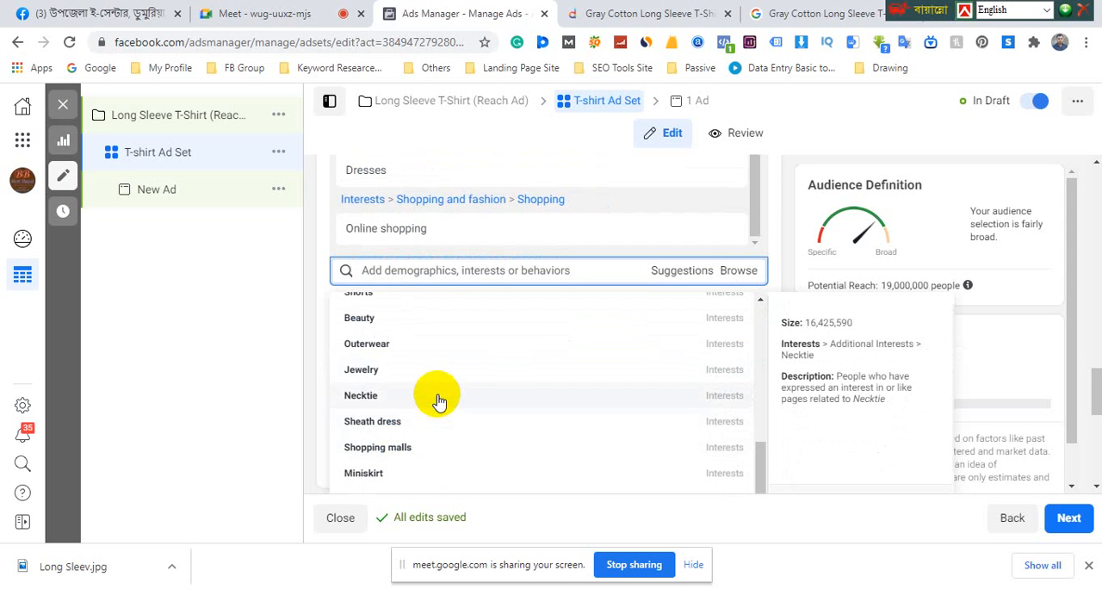
{"action": "scroll", "coordinate": [436, 398], "scroll_direction": "down", "scroll_amount": 2}
{"action": "scroll", "coordinate": [436, 394], "scroll_direction": "up", "scroll_amount": 5}
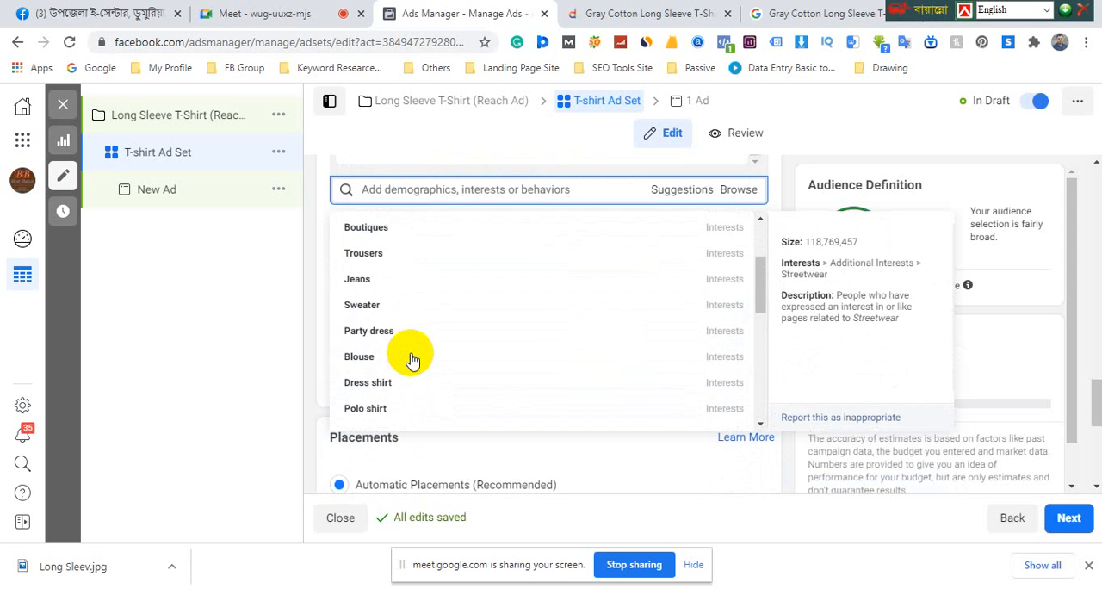
{"action": "scroll", "coordinate": [413, 360], "scroll_direction": "up", "scroll_amount": 3}
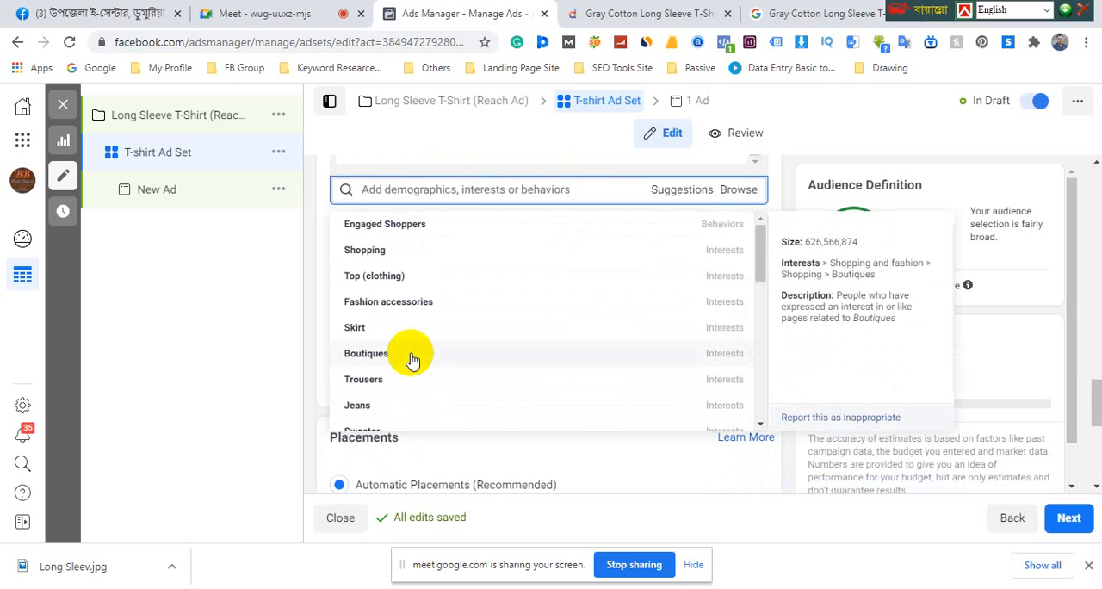
{"action": "scroll", "coordinate": [413, 360], "scroll_direction": "up", "scroll_amount": 2}
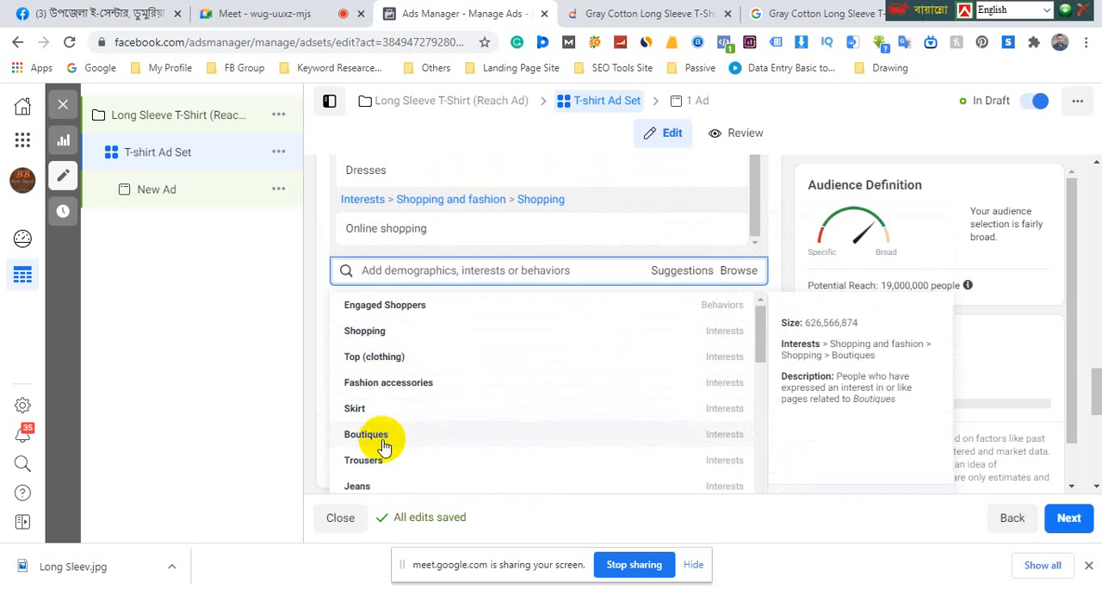
Close the suggestions and review each included interest, from Clothing and Shirt through to Dresses and Online shopping
{"action": "left_click", "coordinate": [772, 234]}
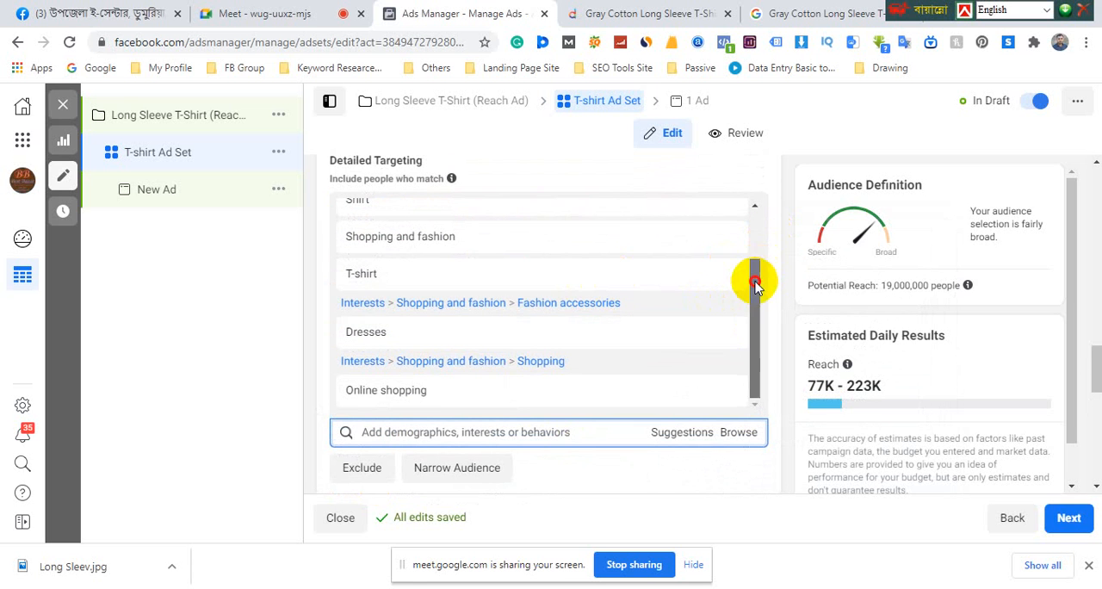
{"action": "left_click_drag", "start_coordinate": [755, 284], "coordinate": [755, 216]}
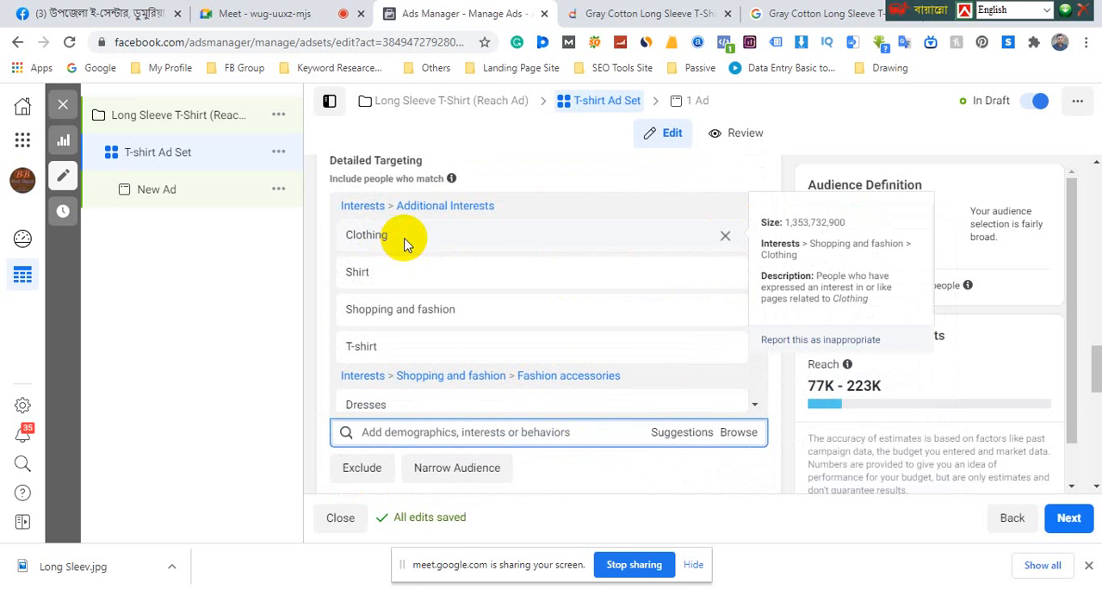
{"action": "double_click", "coordinate": [360, 235]}
{"action": "double_click", "coordinate": [360, 273]}
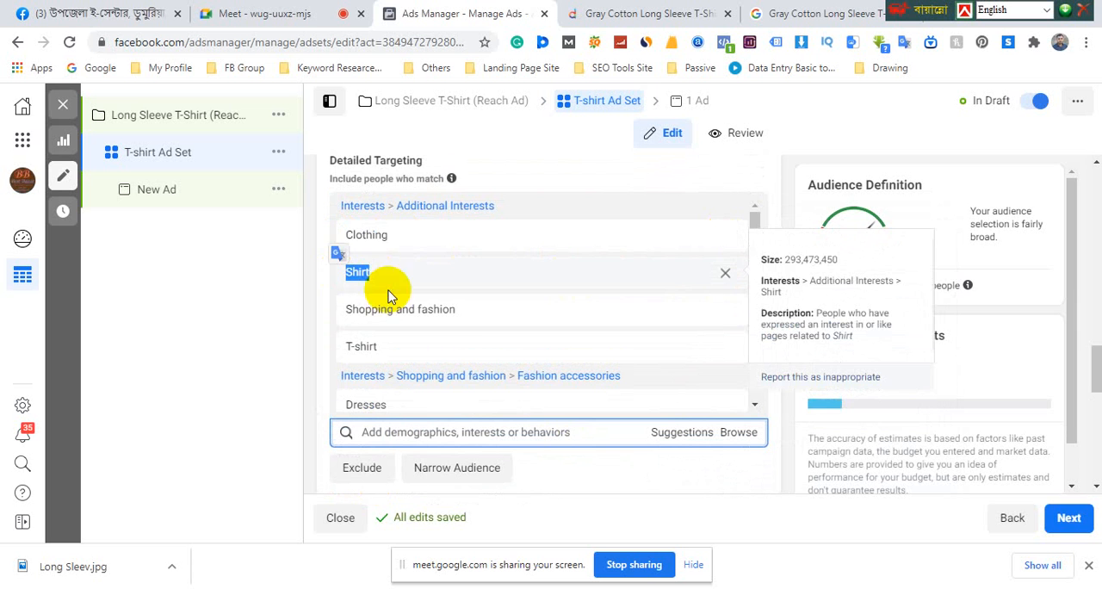
{"action": "double_click", "coordinate": [362, 308]}
{"action": "scroll", "coordinate": [356, 327], "scroll_direction": "down", "scroll_amount": 2}
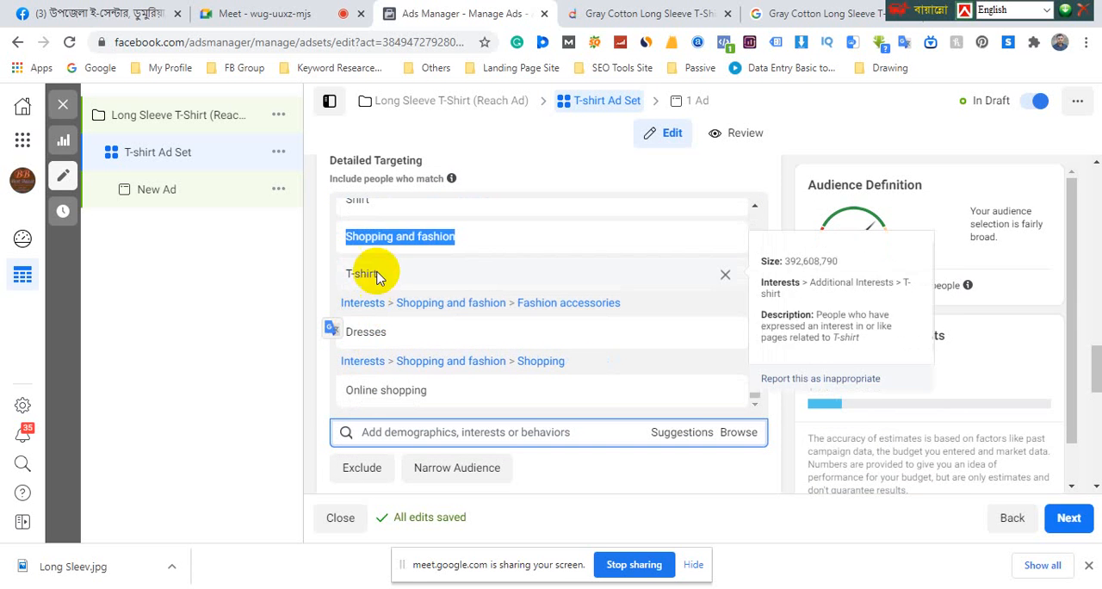
{"action": "double_click", "coordinate": [366, 273]}
{"action": "double_click", "coordinate": [361, 332]}
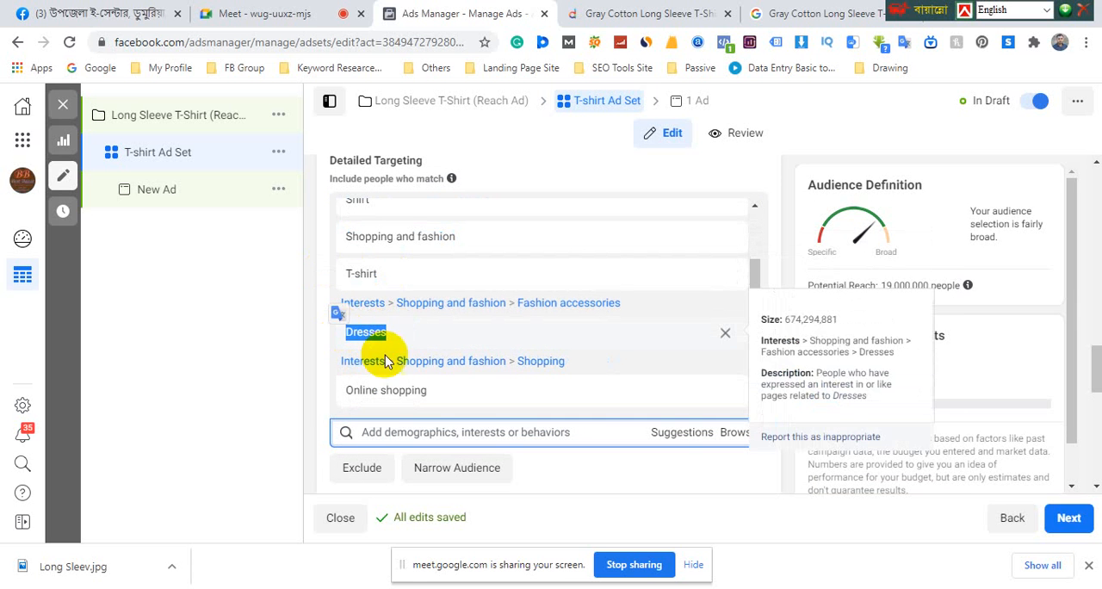
{"action": "double_click", "coordinate": [351, 391]}
{"action": "scroll", "coordinate": [405, 333], "scroll_direction": "up", "scroll_amount": 2}
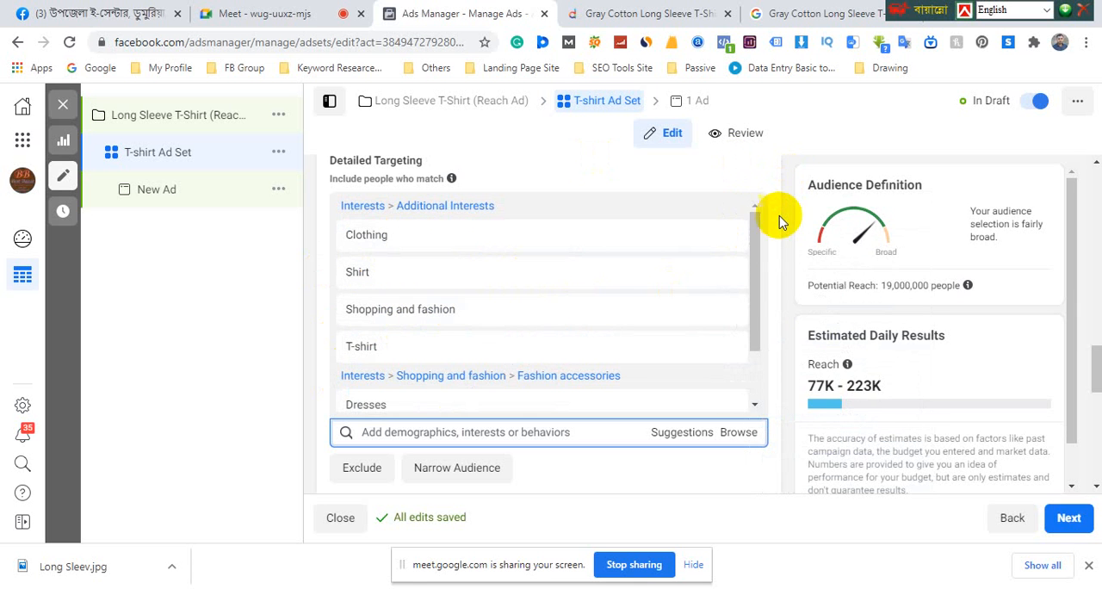
Search the detailed targeting for "college" and include the In college education level
{"action": "scroll", "coordinate": [781, 252], "scroll_direction": "down", "scroll_amount": 2}
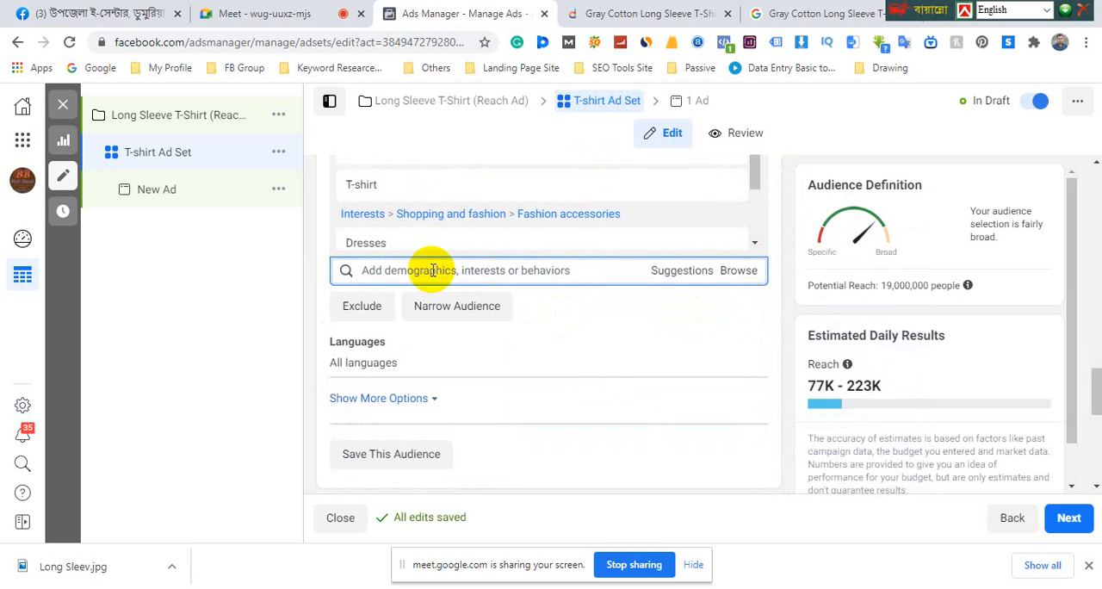
{"action": "scroll", "coordinate": [417, 270], "scroll_direction": "up", "scroll_amount": 2}
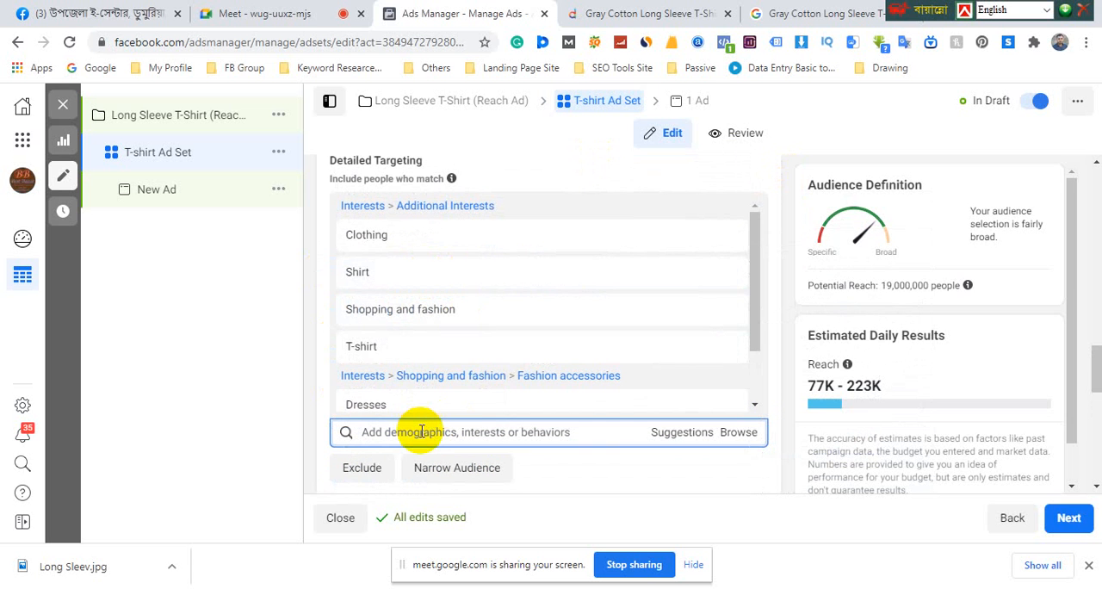
{"action": "type", "text": "college"}
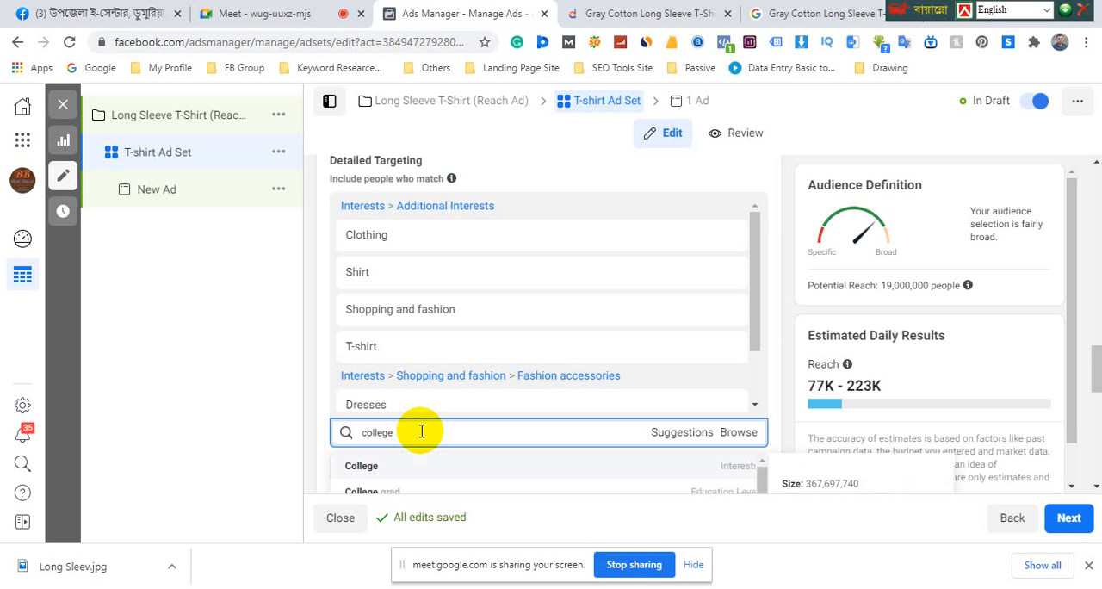
{"action": "scroll", "coordinate": [435, 422], "scroll_direction": "down", "scroll_amount": 2}
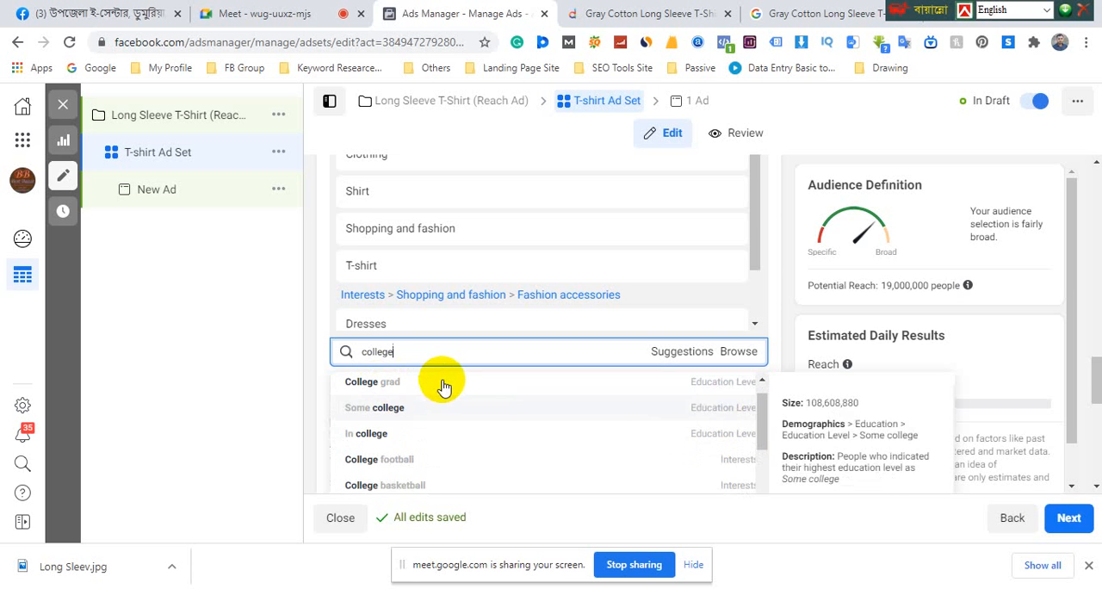
{"action": "scroll", "coordinate": [442, 384], "scroll_direction": "up", "scroll_amount": 1}
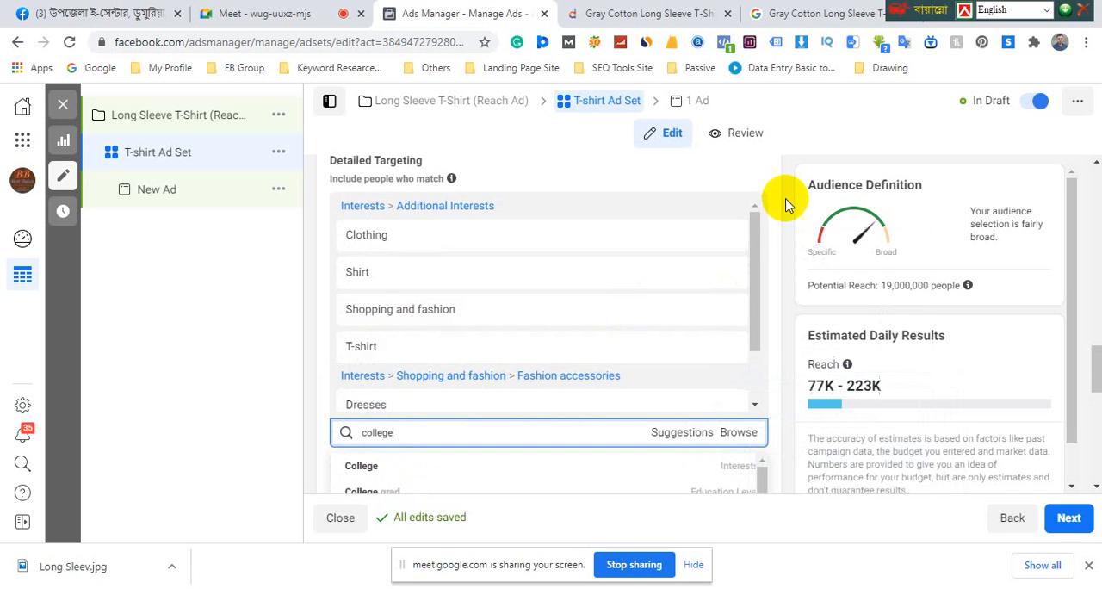
{"action": "scroll", "coordinate": [785, 198], "scroll_direction": "down", "scroll_amount": 1}
{"action": "scroll", "coordinate": [784, 198], "scroll_direction": "down", "scroll_amount": 1}
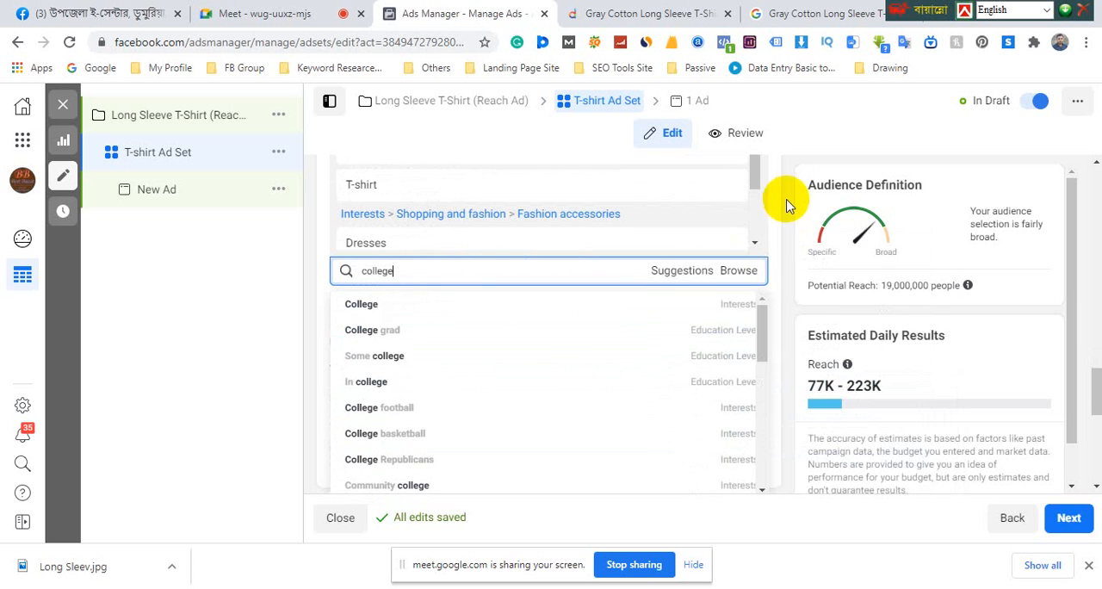
{"action": "left_click", "coordinate": [379, 388]}
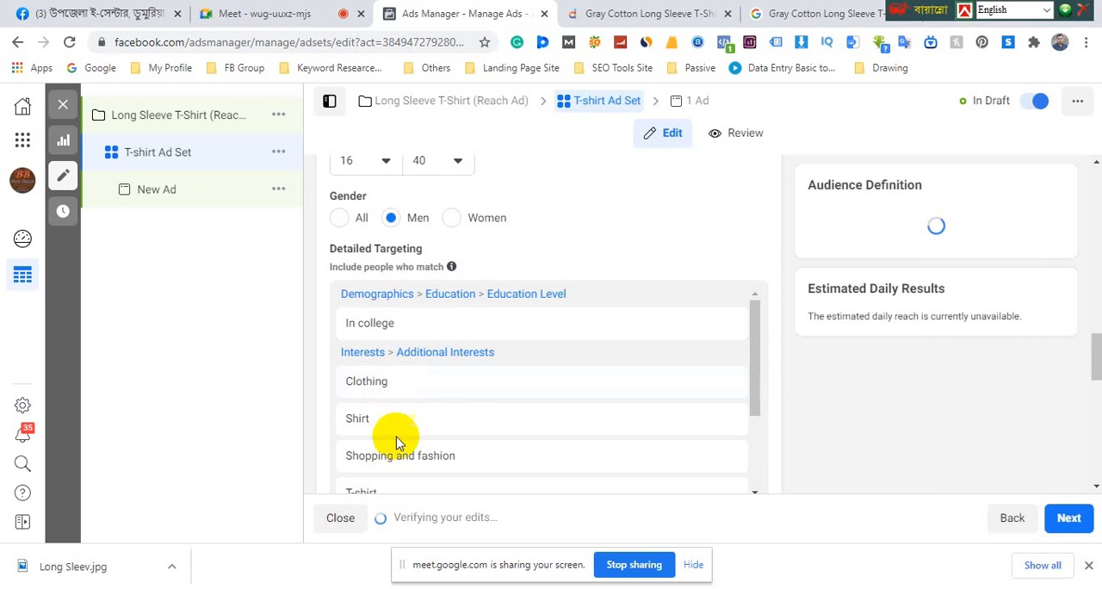
Search the detailed targeting for "school" and include the High school interest
{"action": "scroll", "coordinate": [465, 405], "scroll_direction": "down", "scroll_amount": 3}
{"action": "scroll", "coordinate": [504, 401], "scroll_direction": "down", "scroll_amount": 5}
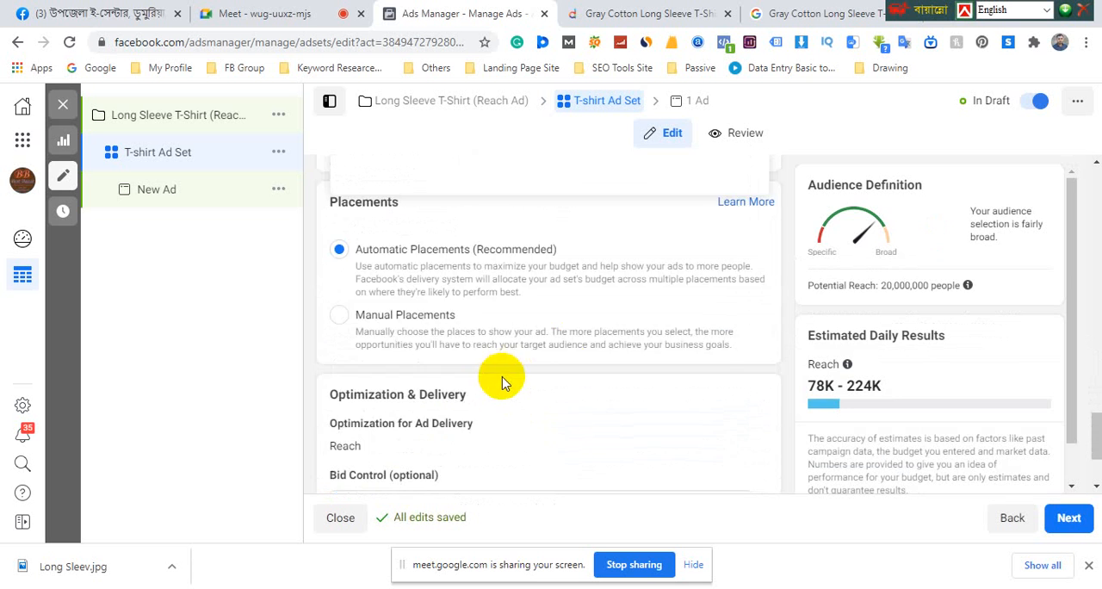
{"action": "scroll", "coordinate": [499, 376], "scroll_direction": "up", "scroll_amount": 5}
{"action": "left_click", "coordinate": [416, 362]}
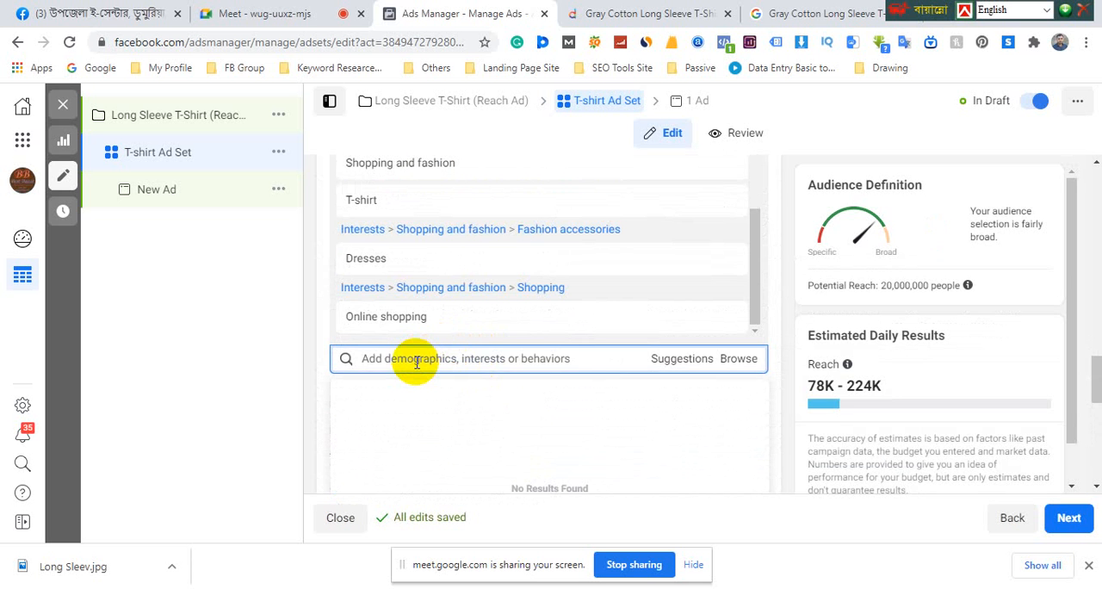
{"action": "type", "text": "school"}
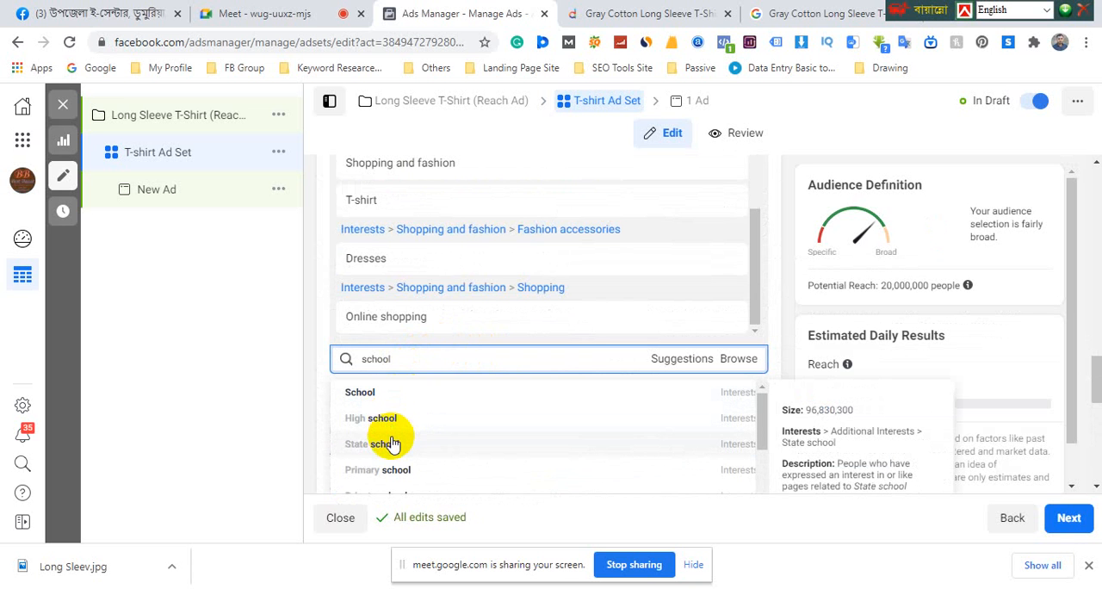
{"action": "scroll", "coordinate": [396, 443], "scroll_direction": "down", "scroll_amount": 3}
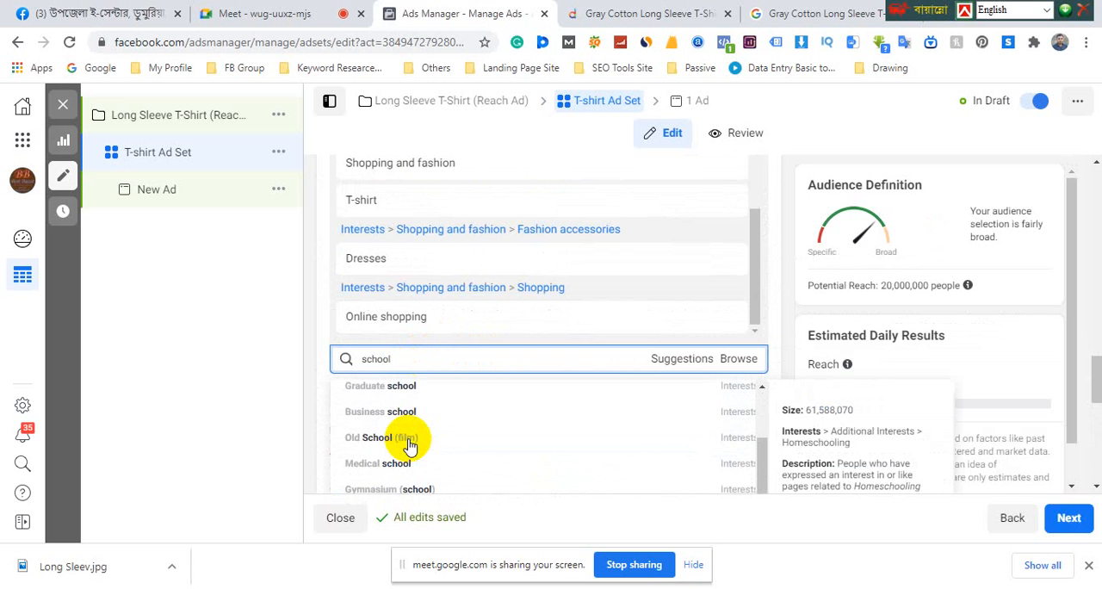
{"action": "scroll", "coordinate": [403, 441], "scroll_direction": "down", "scroll_amount": 2}
{"action": "scroll", "coordinate": [504, 445], "scroll_direction": "down", "scroll_amount": 3}
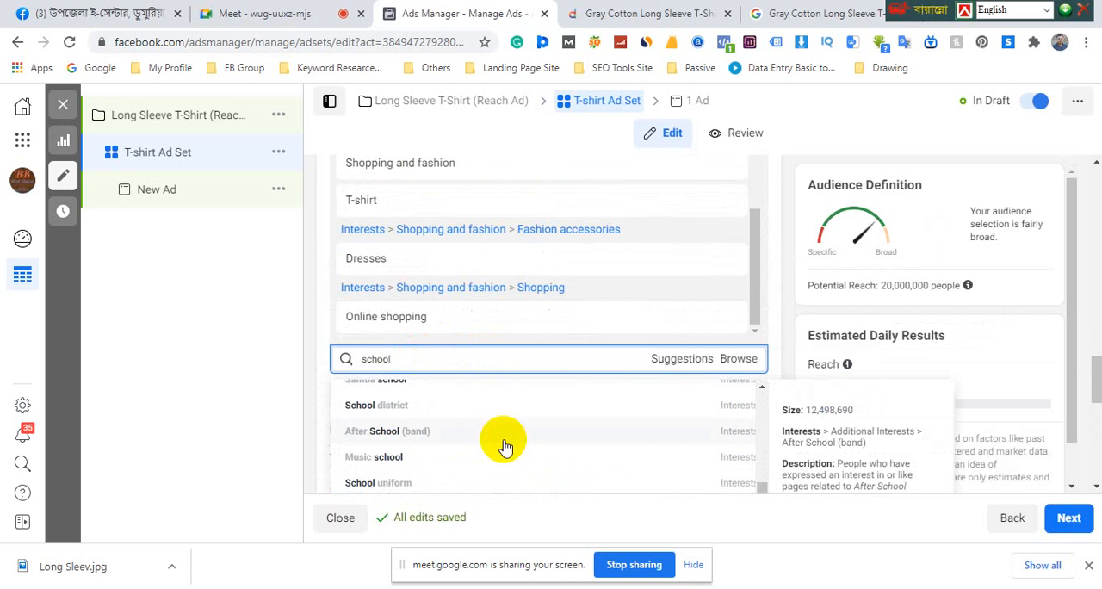
{"action": "scroll", "coordinate": [505, 444], "scroll_direction": "up", "scroll_amount": 7}
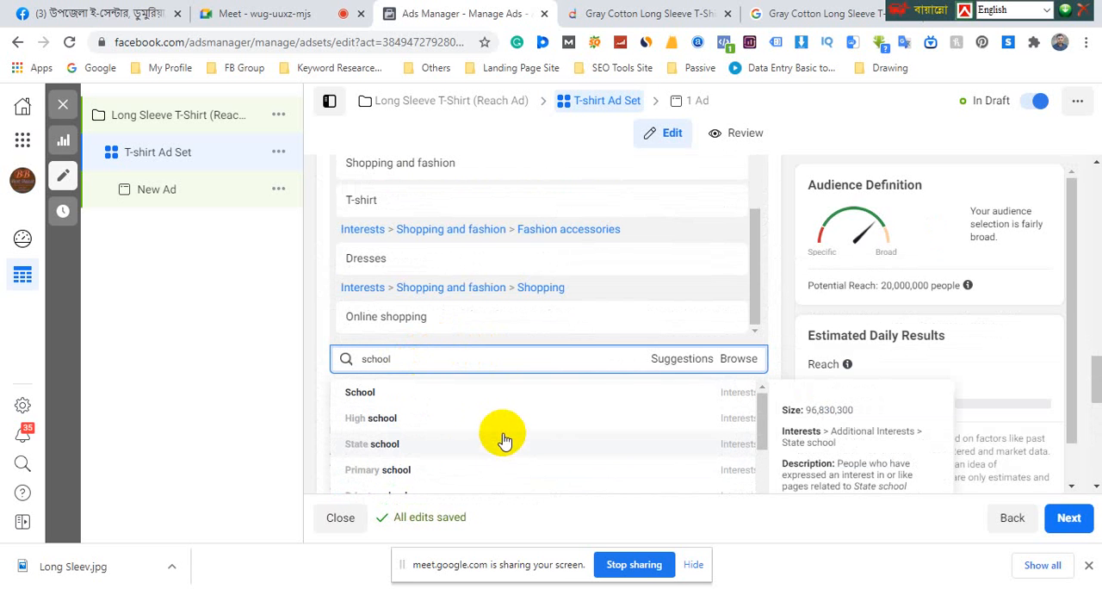
{"action": "left_click", "coordinate": [388, 426]}
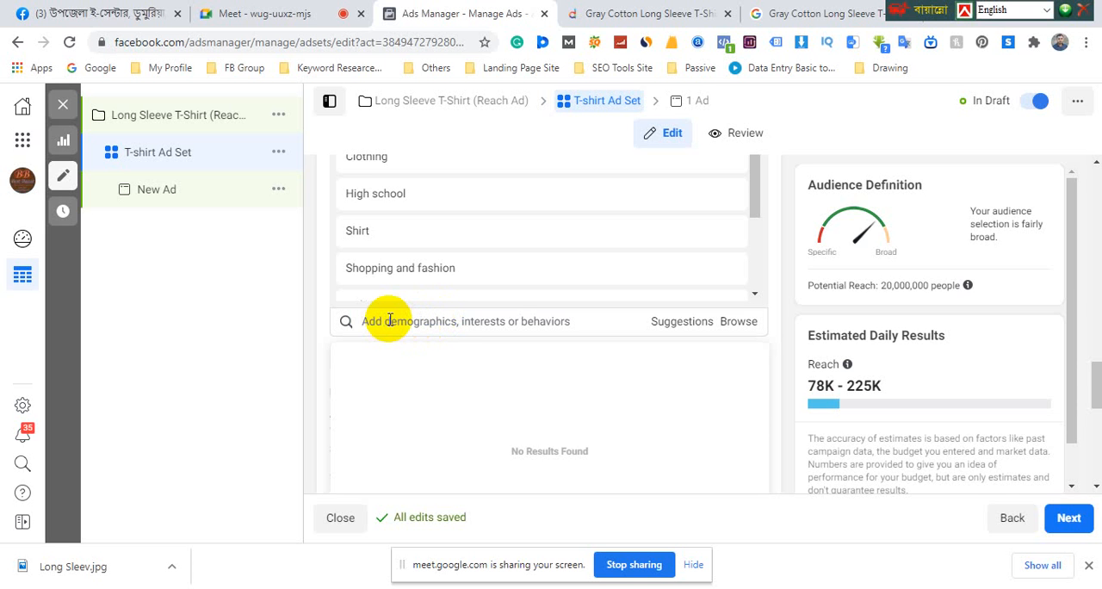
Search the detailed targeting for "fashion", include the Fashion accessories interest and check the full list of included targeting
{"action": "type", "text": "fashion"}
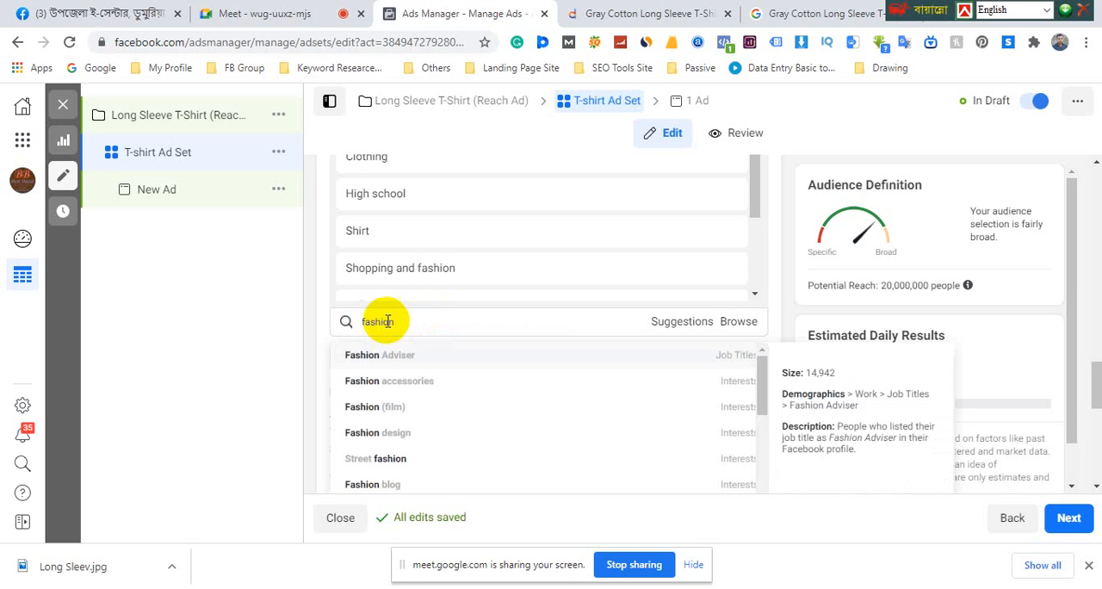
{"action": "left_click", "coordinate": [398, 383]}
{"action": "scroll", "coordinate": [450, 386], "scroll_direction": "up", "scroll_amount": 3}
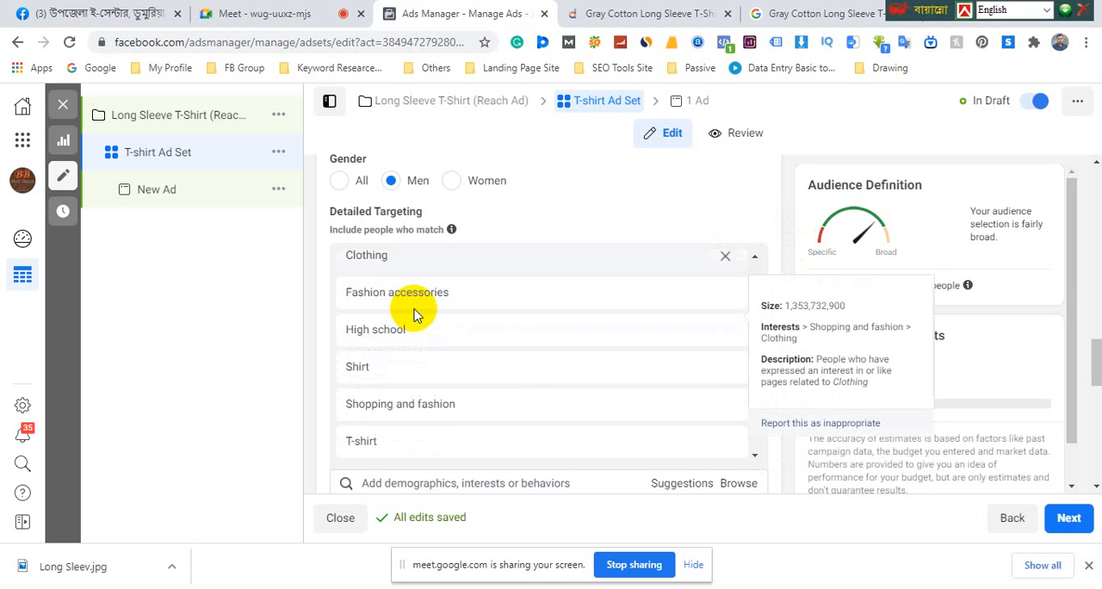
{"action": "scroll", "coordinate": [413, 311], "scroll_direction": "down", "scroll_amount": 3}
{"action": "scroll", "coordinate": [500, 353], "scroll_direction": "down", "scroll_amount": 1}
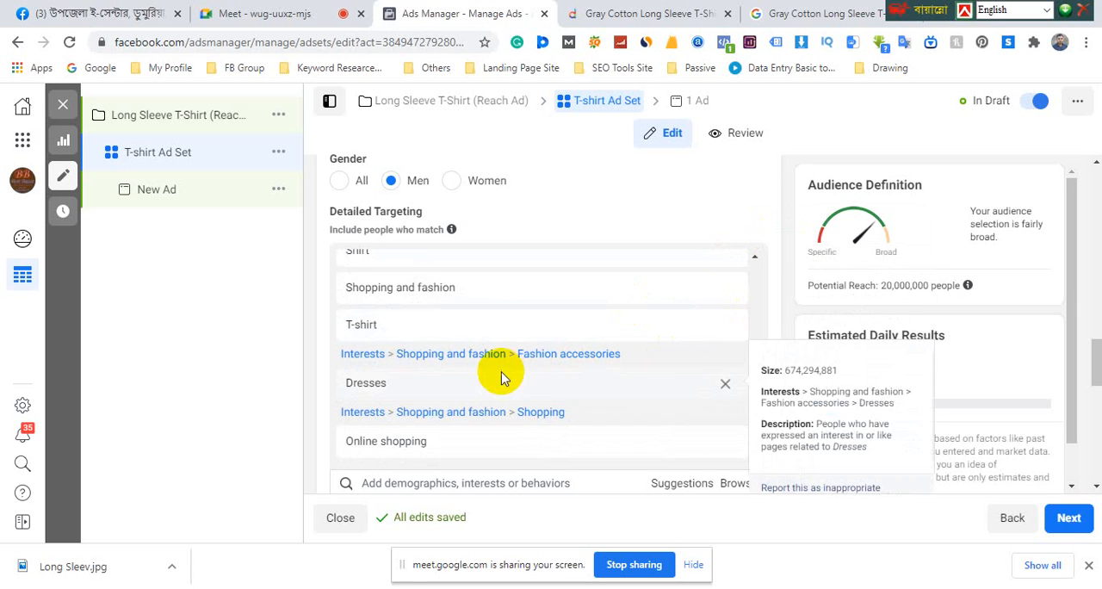
{"action": "scroll", "coordinate": [504, 369], "scroll_direction": "up", "scroll_amount": 5}
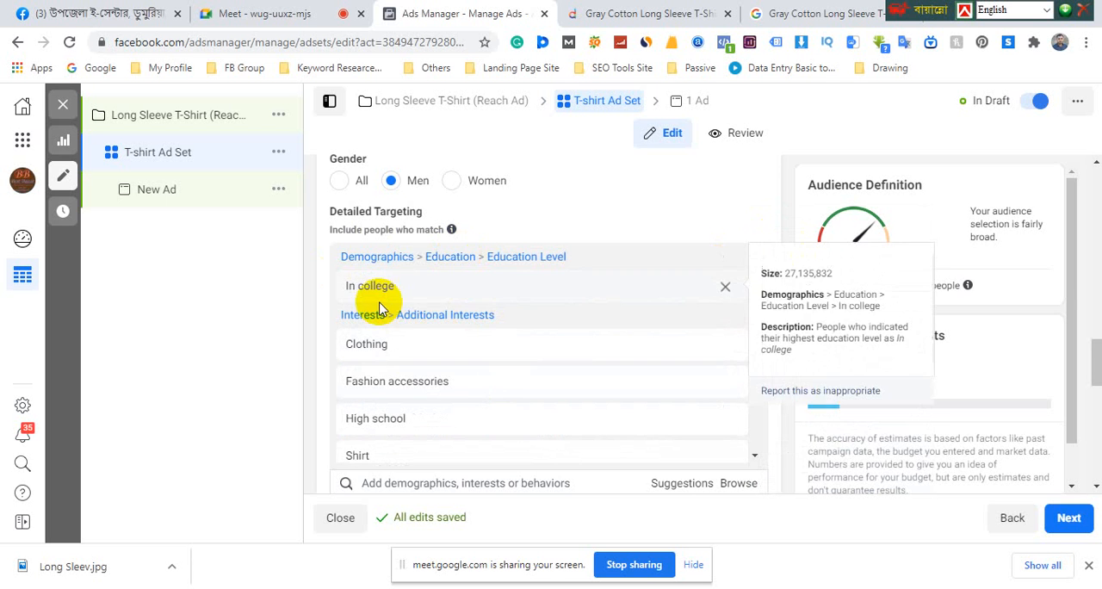
{"action": "scroll", "coordinate": [393, 304], "scroll_direction": "down", "scroll_amount": 7}
{"action": "scroll", "coordinate": [479, 403], "scroll_direction": "down", "scroll_amount": 1}
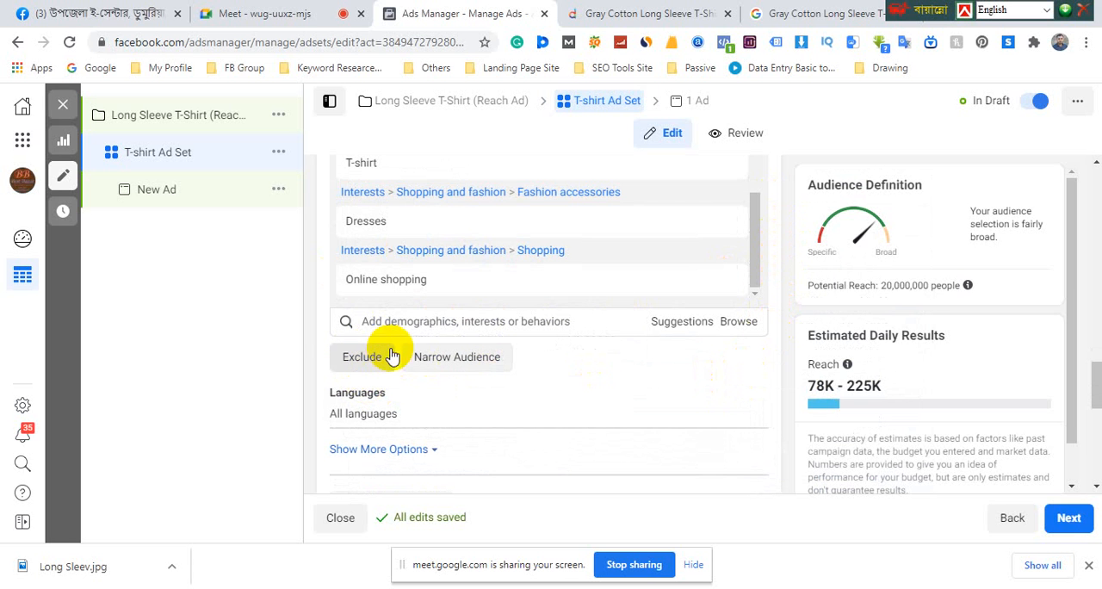
{"action": "mouse_move", "coordinate": [539, 221]}
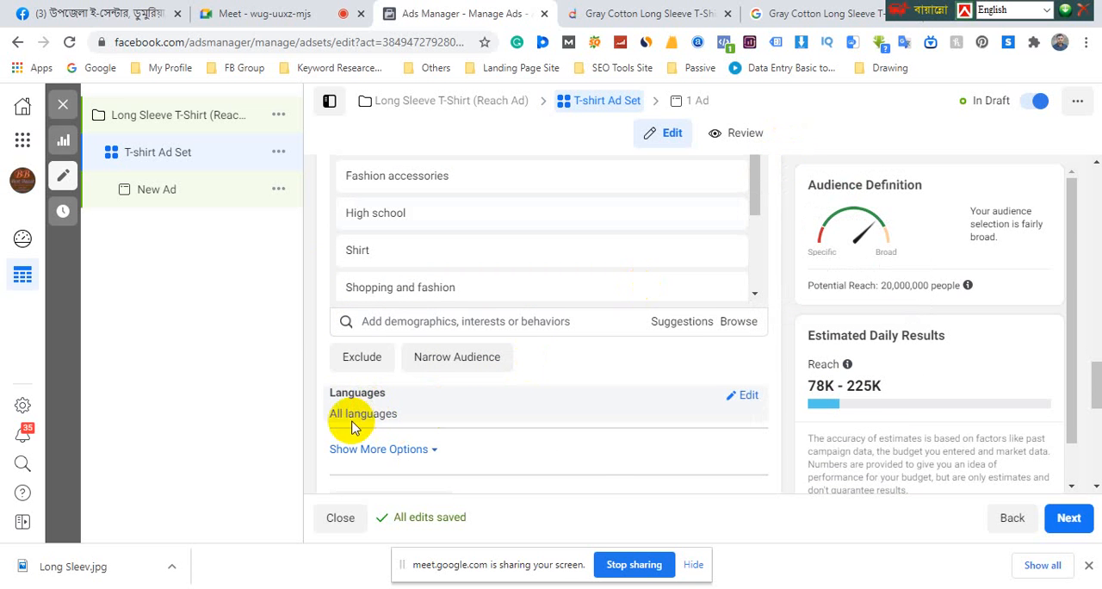
Edit the audience languages and restrict them to Bengali
{"action": "left_click", "coordinate": [747, 395]}
{"action": "scroll", "coordinate": [747, 400], "scroll_direction": "down", "scroll_amount": 1}
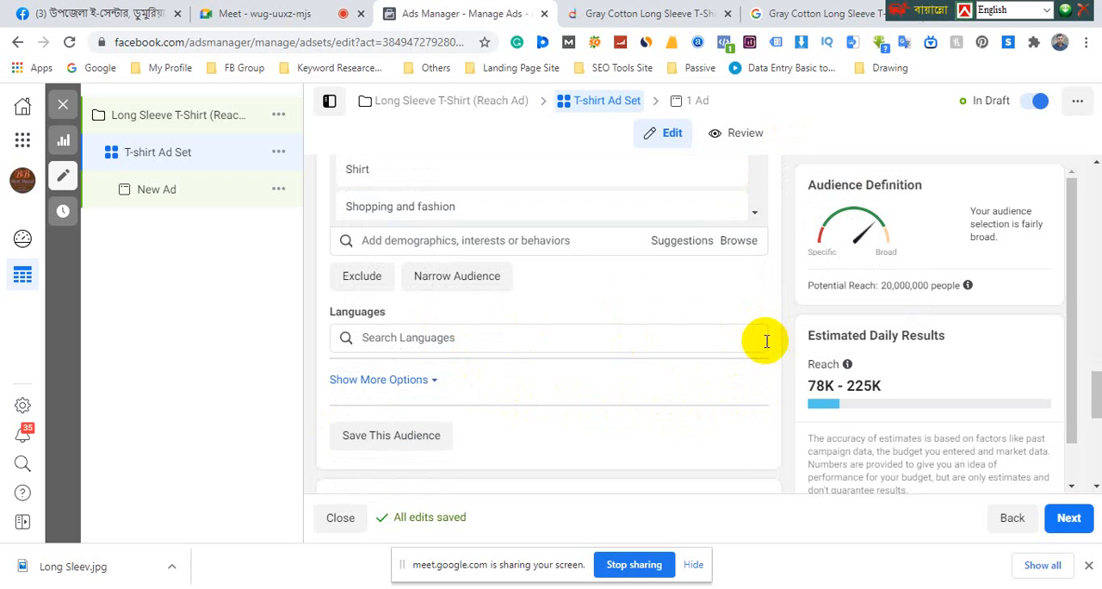
{"action": "left_click", "coordinate": [405, 337]}
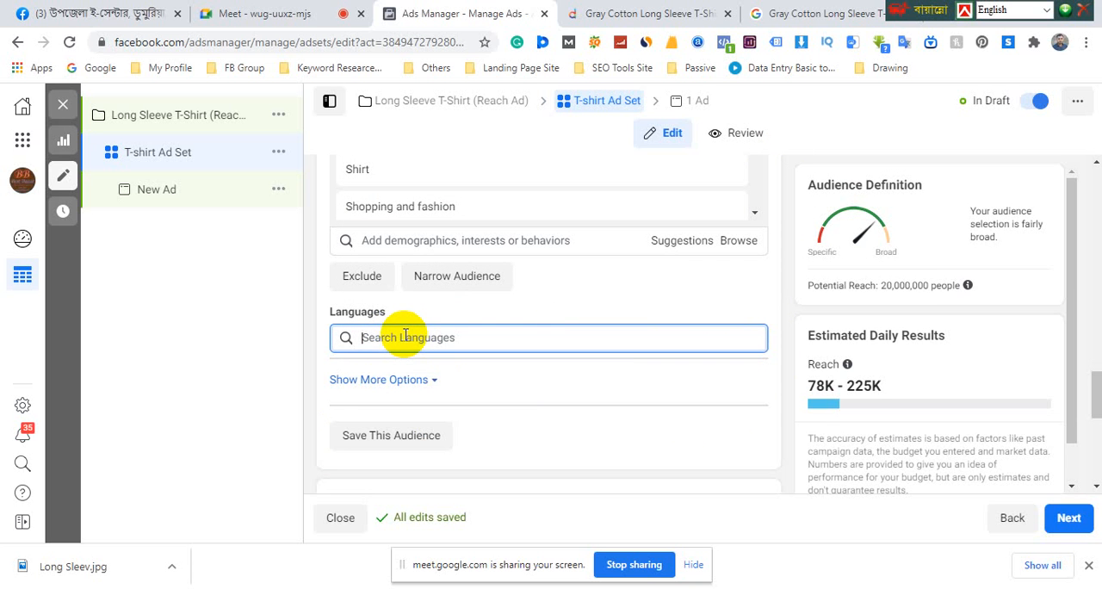
{"action": "type", "text": "be"}
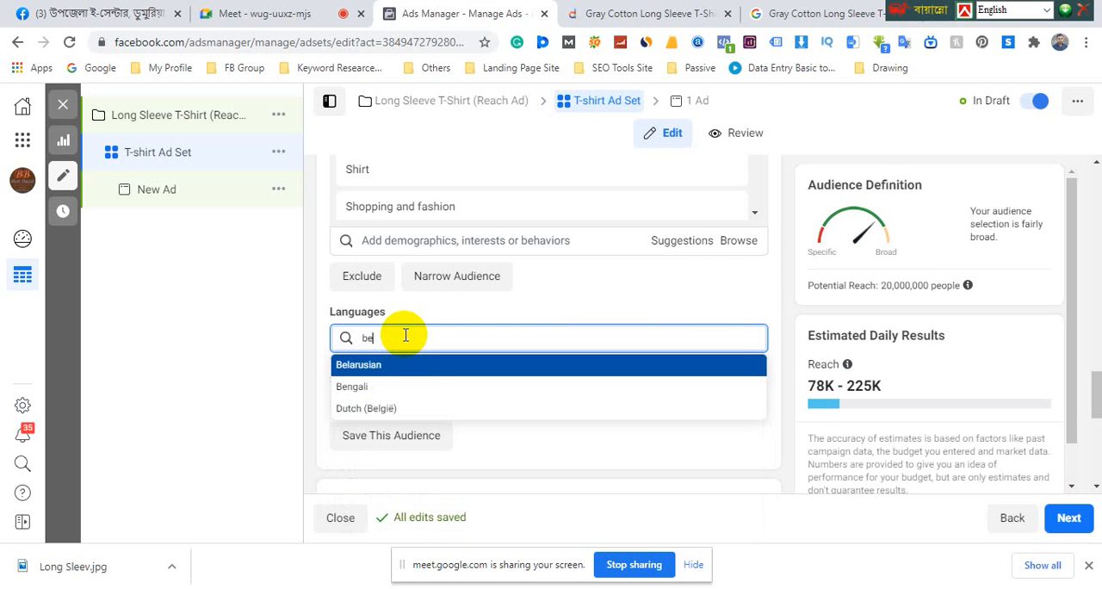
{"action": "left_click", "coordinate": [363, 393]}
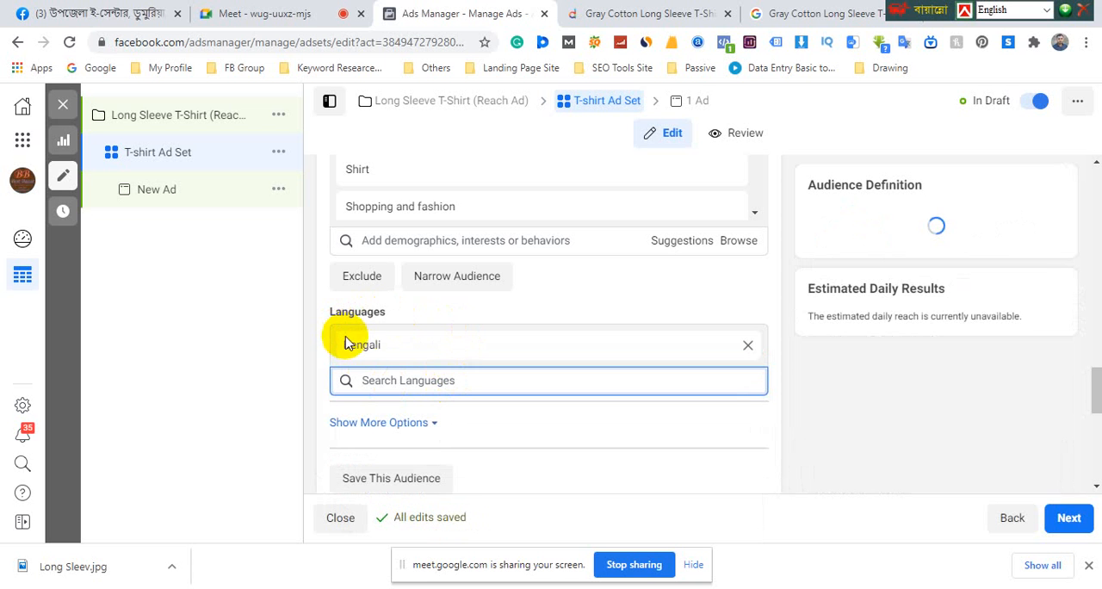
{"action": "left_click", "coordinate": [778, 330]}
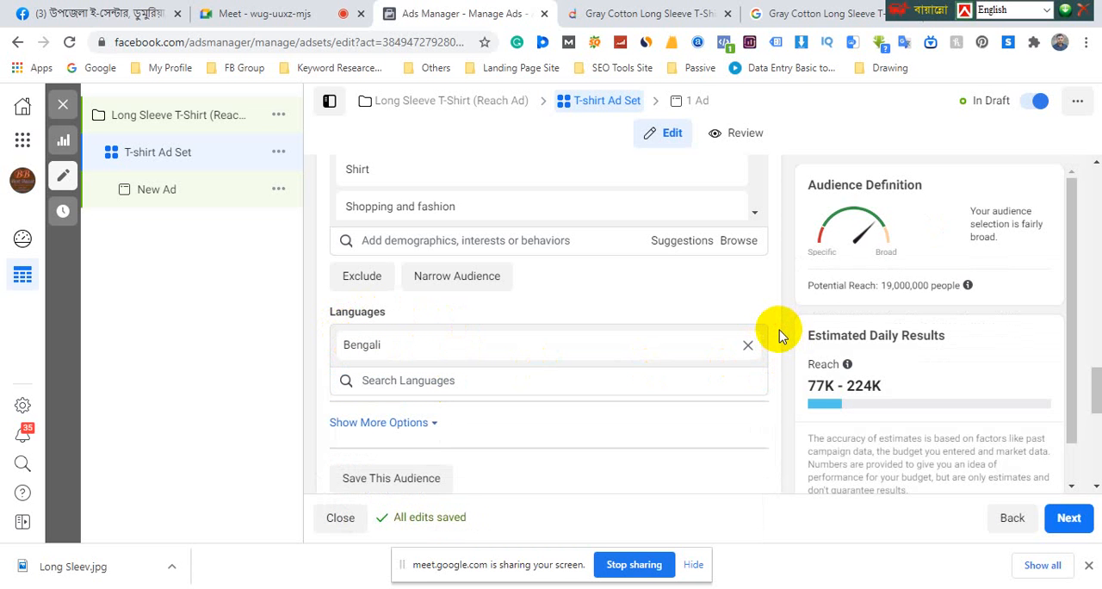
Switch the ad set from automatic to Manual Placements and reveal its device and platform options
{"action": "scroll", "coordinate": [782, 342], "scroll_direction": "down", "scroll_amount": 1}
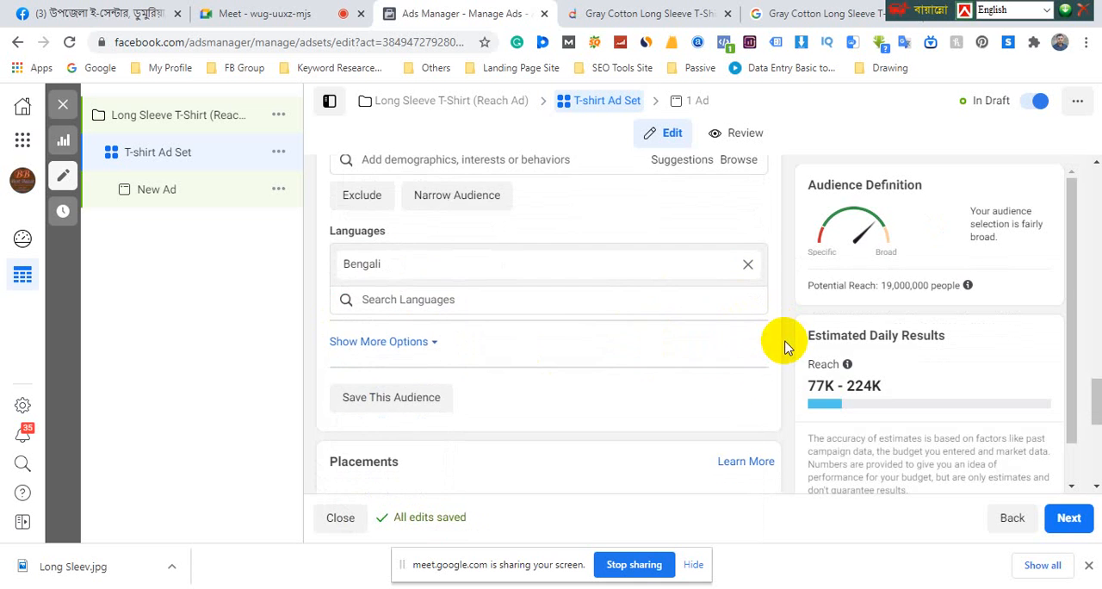
{"action": "scroll", "coordinate": [561, 336], "scroll_direction": "down", "scroll_amount": 1}
{"action": "scroll", "coordinate": [517, 352], "scroll_direction": "down", "scroll_amount": 2}
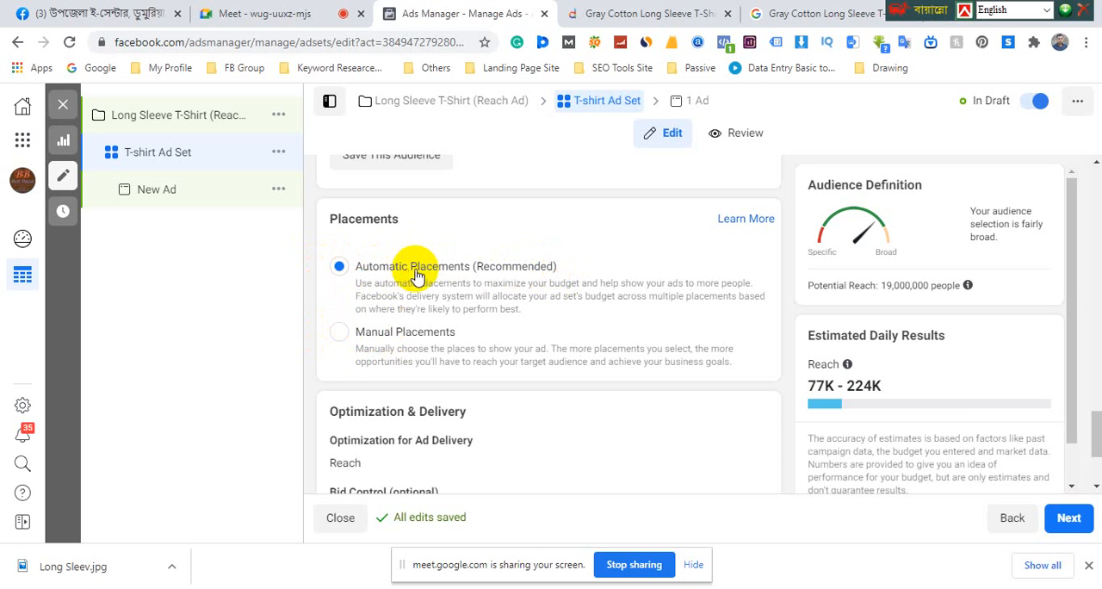
{"action": "left_click", "coordinate": [341, 335]}
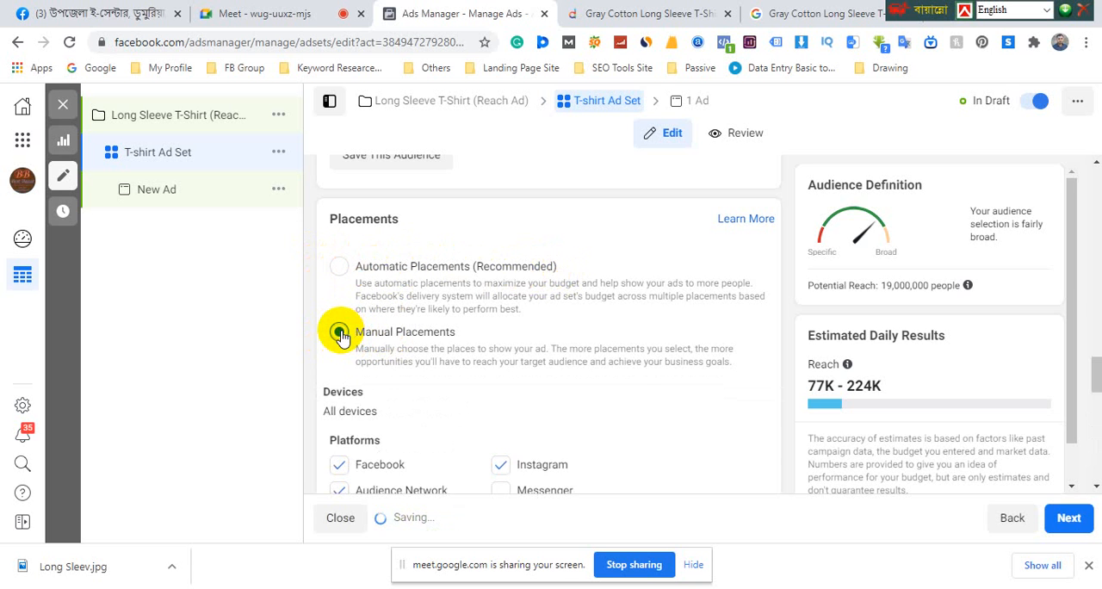
{"action": "scroll", "coordinate": [348, 319], "scroll_direction": "down", "scroll_amount": 2}
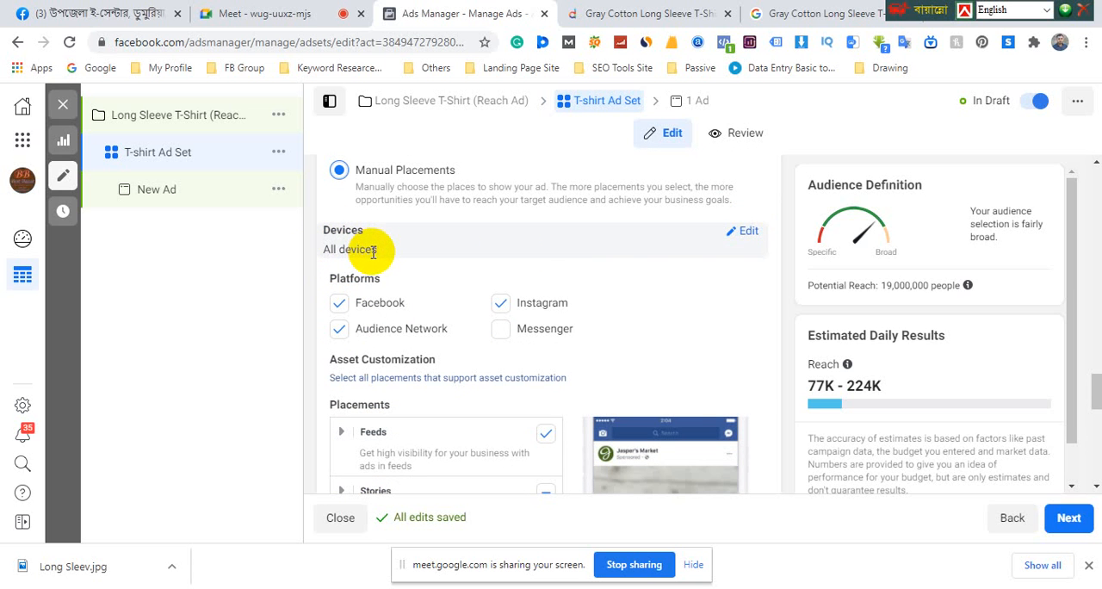
Limit the manual placements to Mobile devices by excluding Desktop, and remove Instagram from the platforms
{"action": "left_click", "coordinate": [744, 235]}
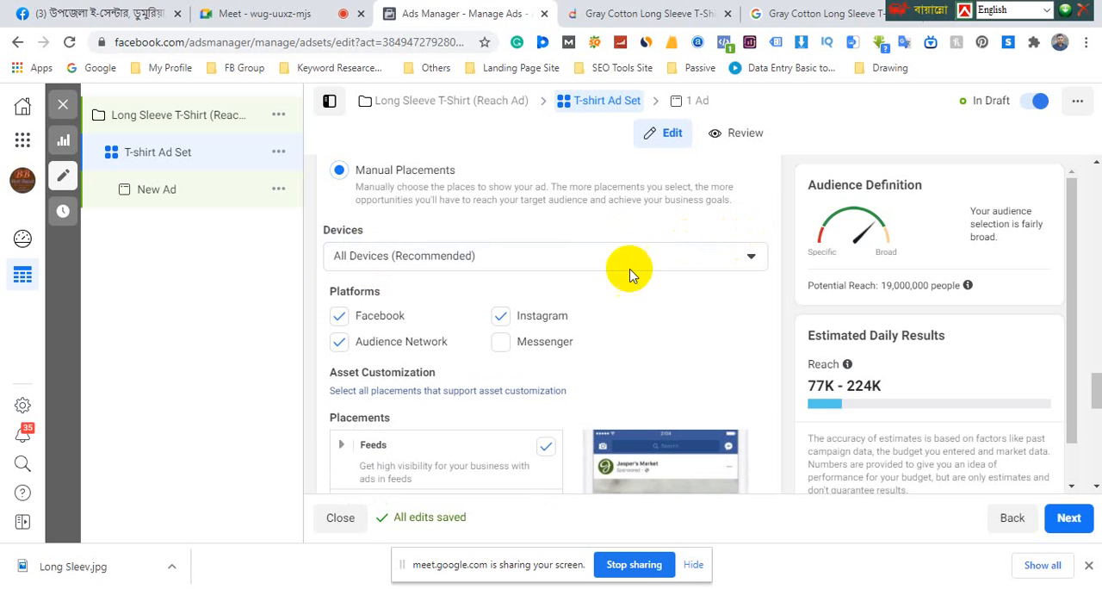
{"action": "left_click", "coordinate": [403, 258]}
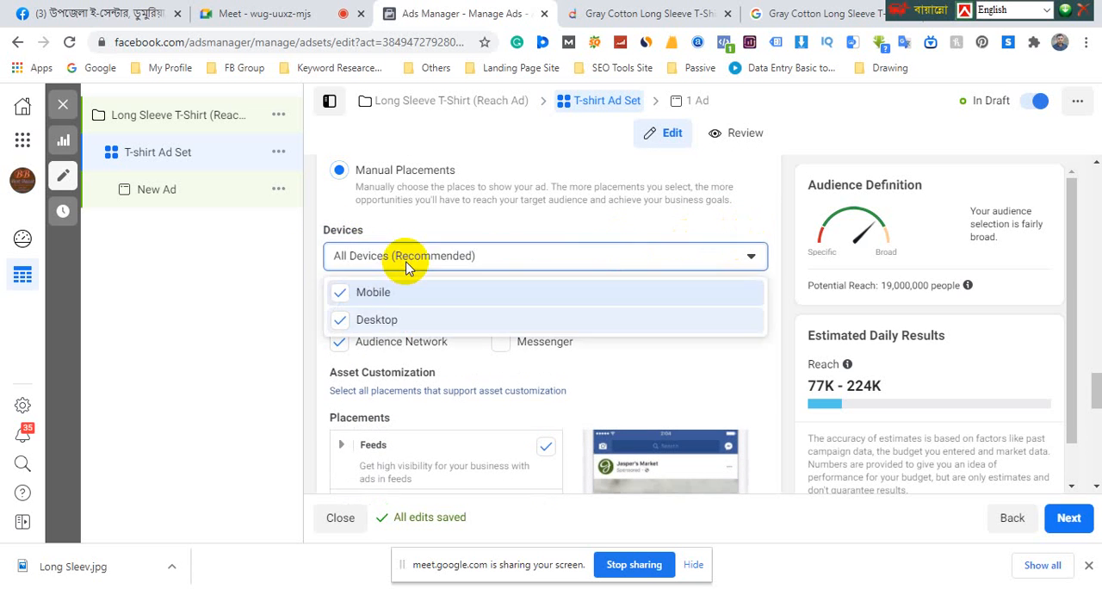
{"action": "left_click", "coordinate": [341, 322]}
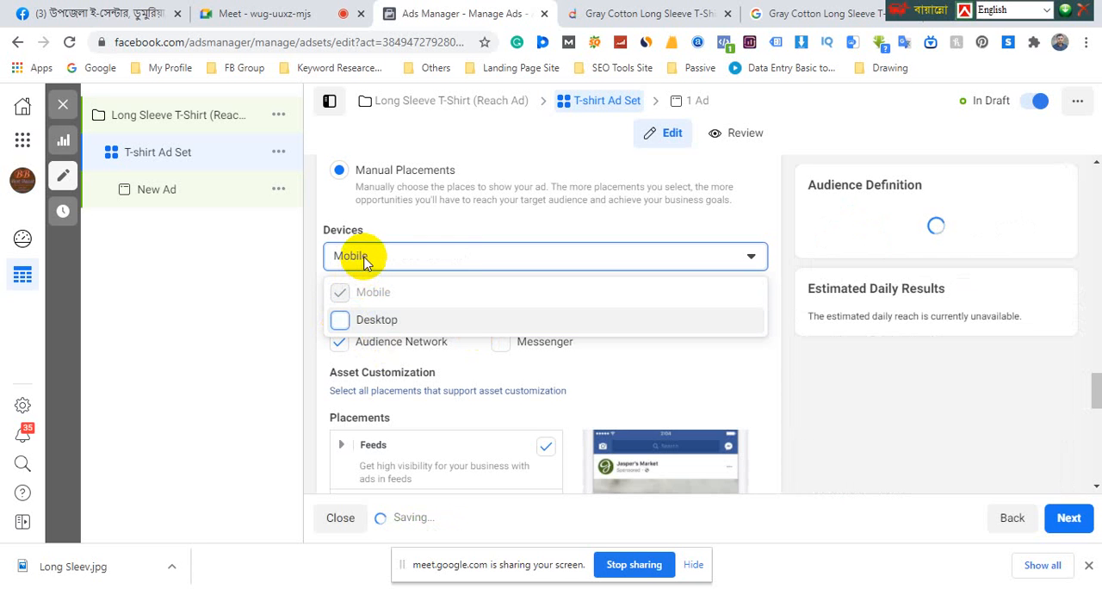
{"action": "left_click", "coordinate": [315, 252]}
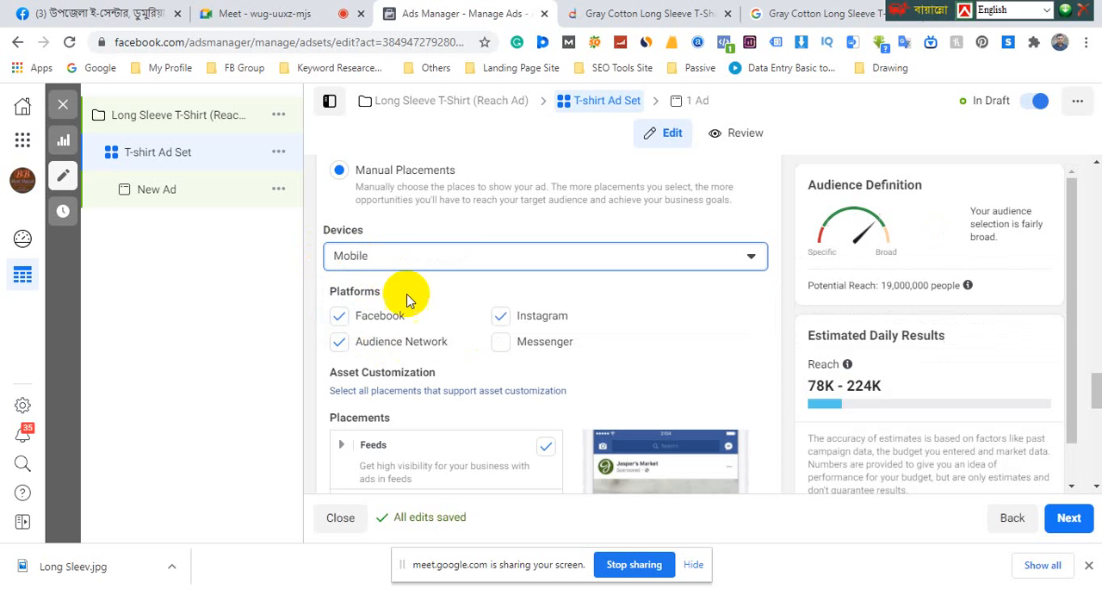
{"action": "left_click_drag", "start_coordinate": [329, 291], "coordinate": [385, 298]}
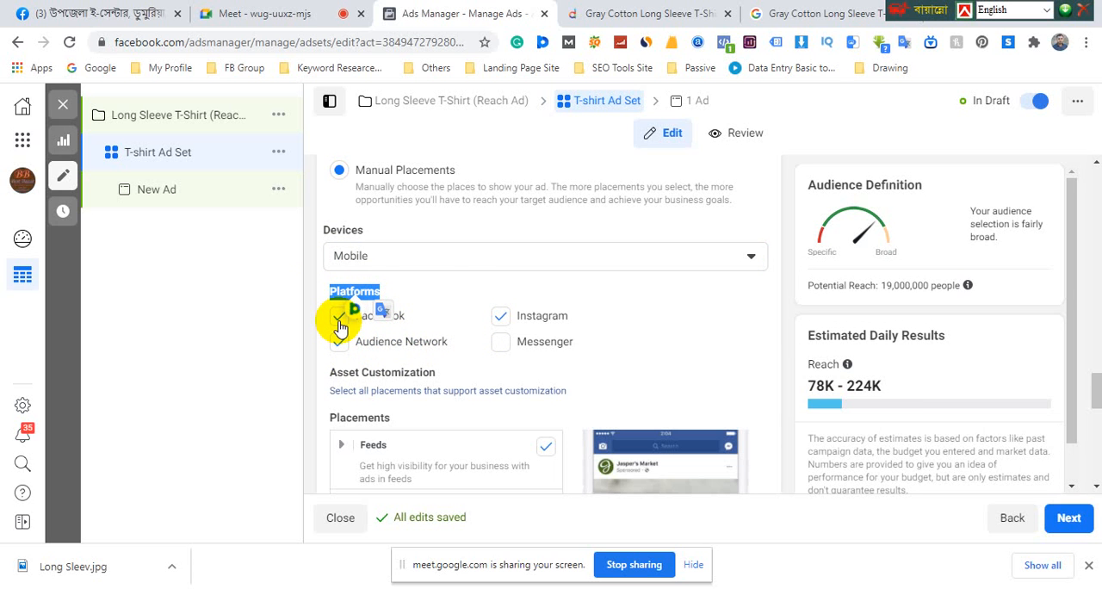
{"action": "left_click", "coordinate": [502, 318]}
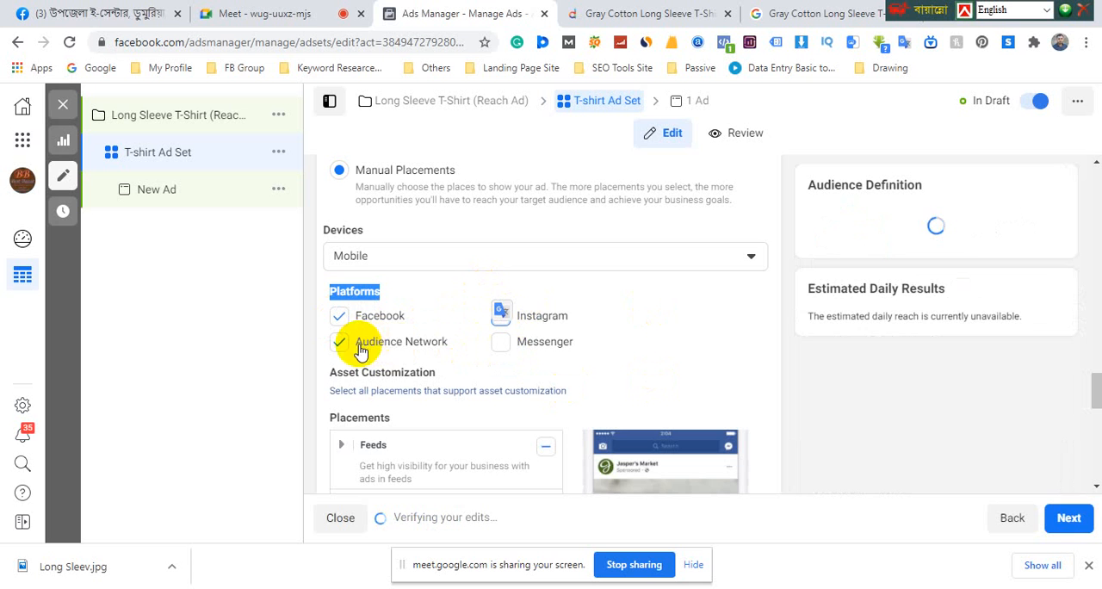
Switch to the Facebook home feed to examine where sponsored ads are placed, and return to Ads Manager
{"action": "left_click", "coordinate": [96, 18]}
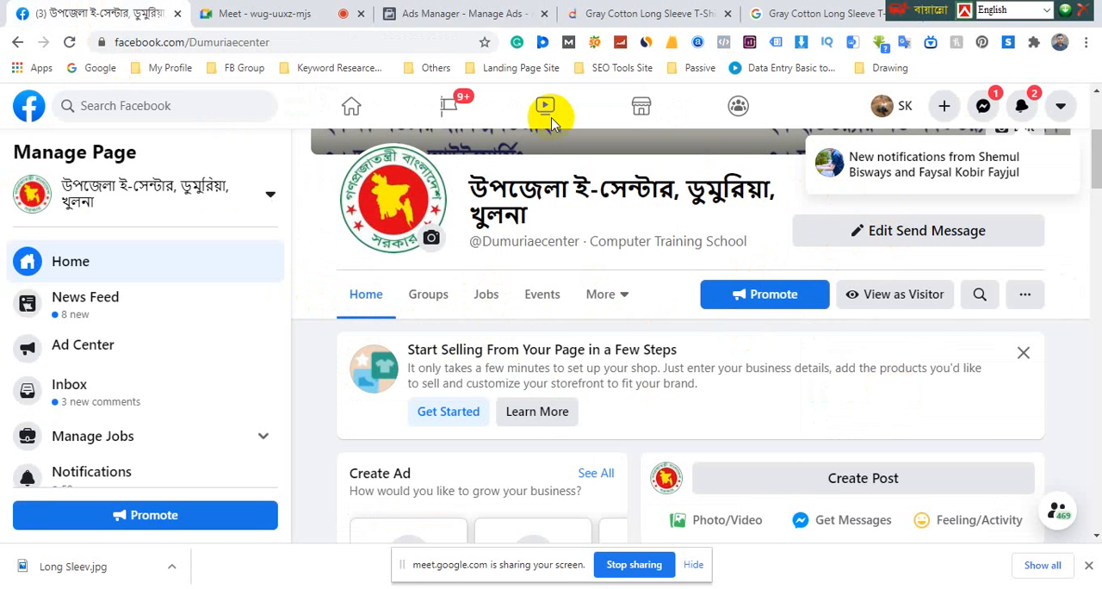
{"action": "left_click", "coordinate": [360, 105]}
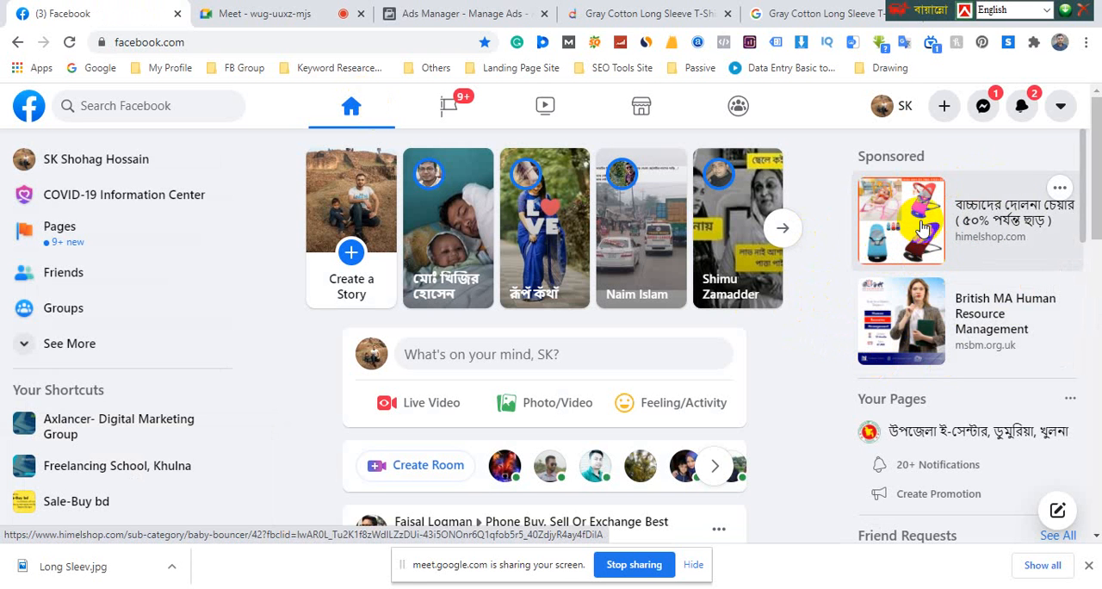
{"action": "left_click", "coordinate": [460, 13]}
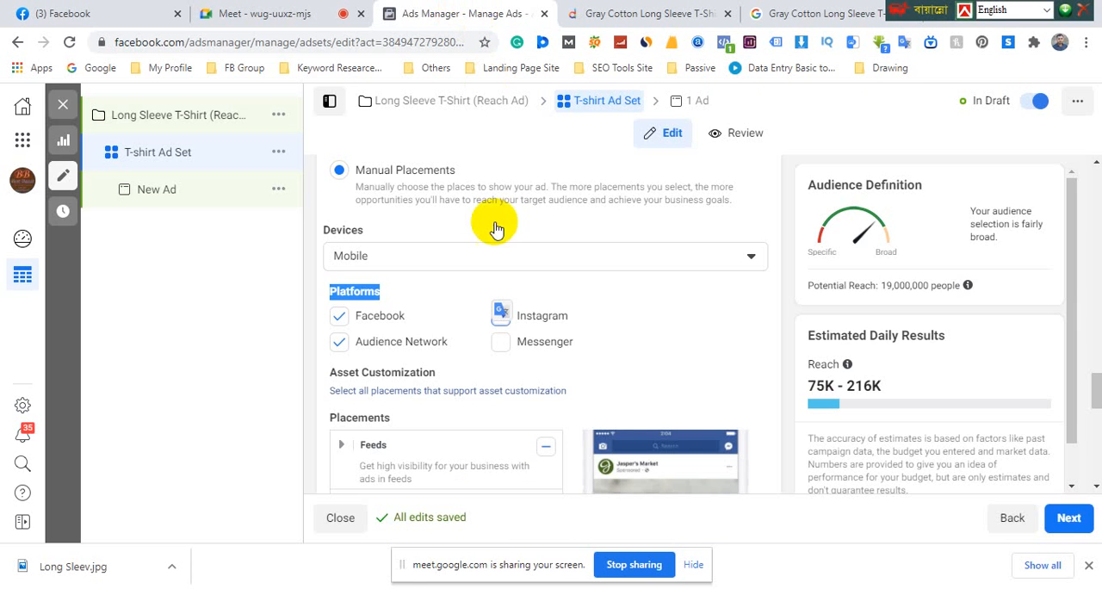
Add Messenger to the manual placement platforms and switch the ad set back to Automatic Placements
{"action": "left_click", "coordinate": [501, 343]}
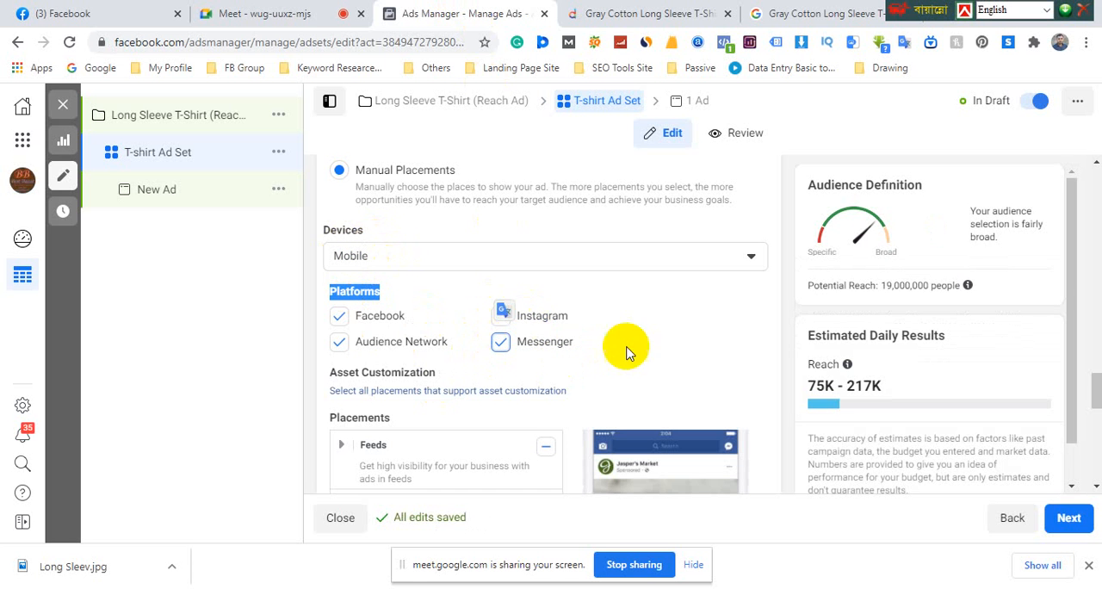
{"action": "left_click", "coordinate": [783, 264]}
{"action": "scroll", "coordinate": [618, 271], "scroll_direction": "up", "scroll_amount": 1}
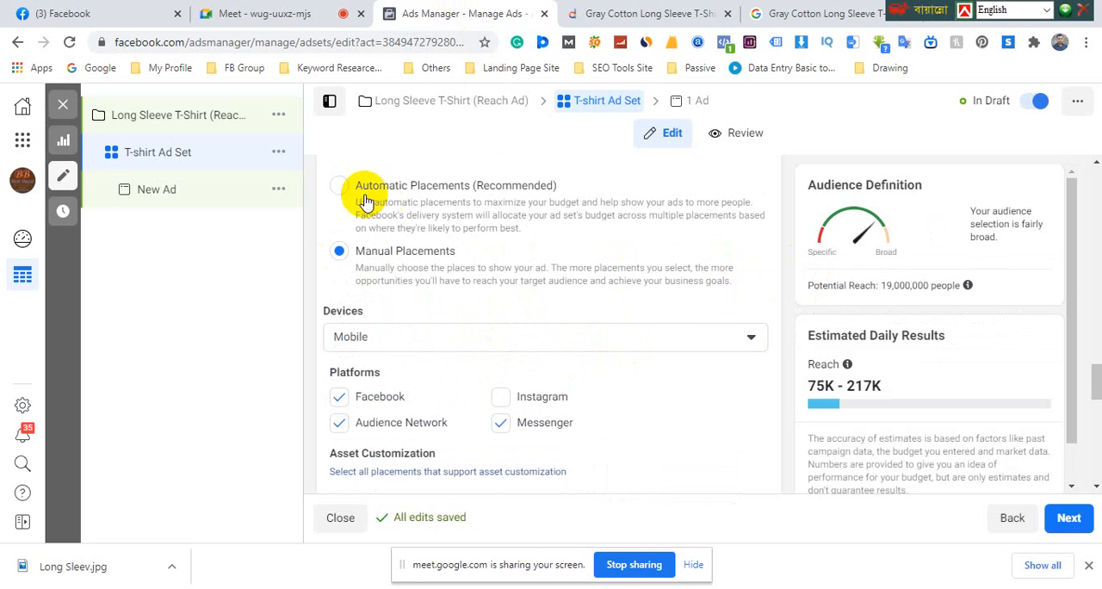
{"action": "left_click", "coordinate": [342, 187]}
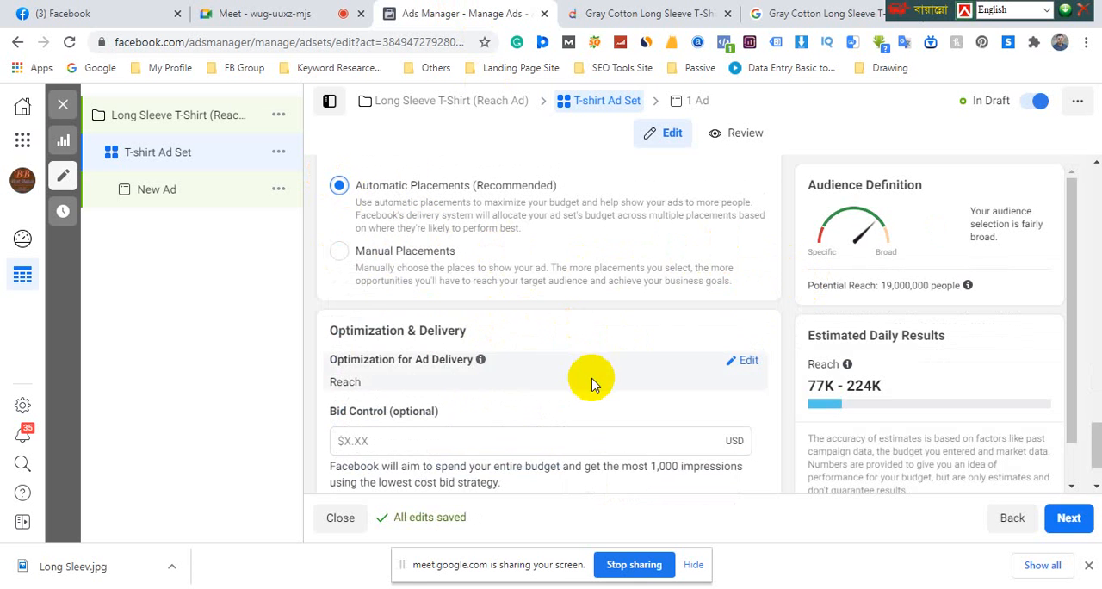
{"action": "scroll", "coordinate": [575, 379], "scroll_direction": "down", "scroll_amount": 1}
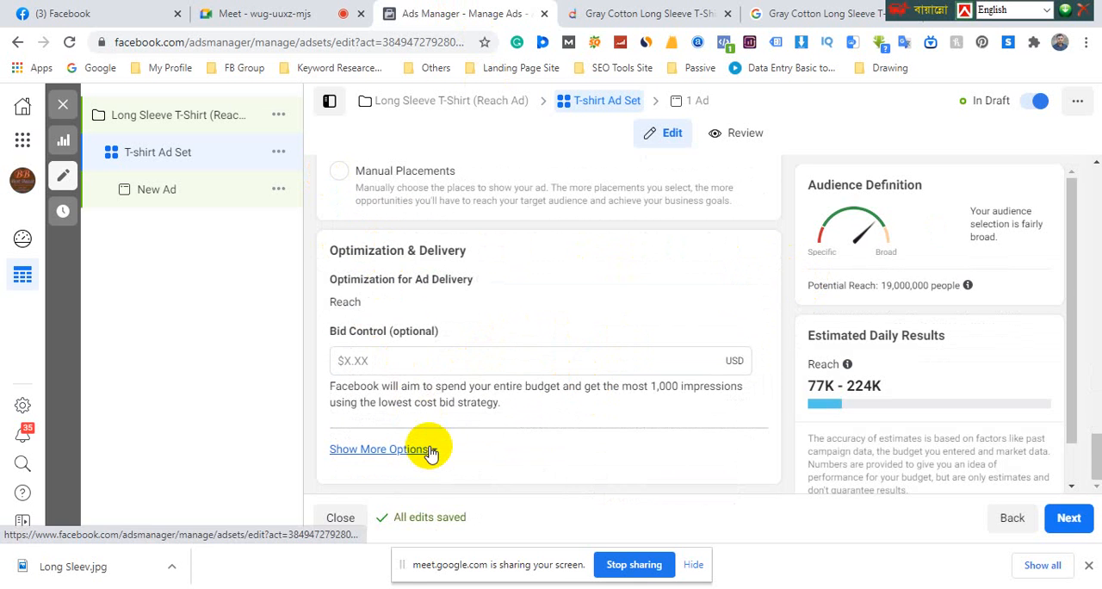
Leave the T-shirt ad set and open its new ad for editing
{"action": "scroll", "coordinate": [426, 449], "scroll_direction": "up", "scroll_amount": 2}
{"action": "scroll", "coordinate": [422, 441], "scroll_direction": "up", "scroll_amount": 3}
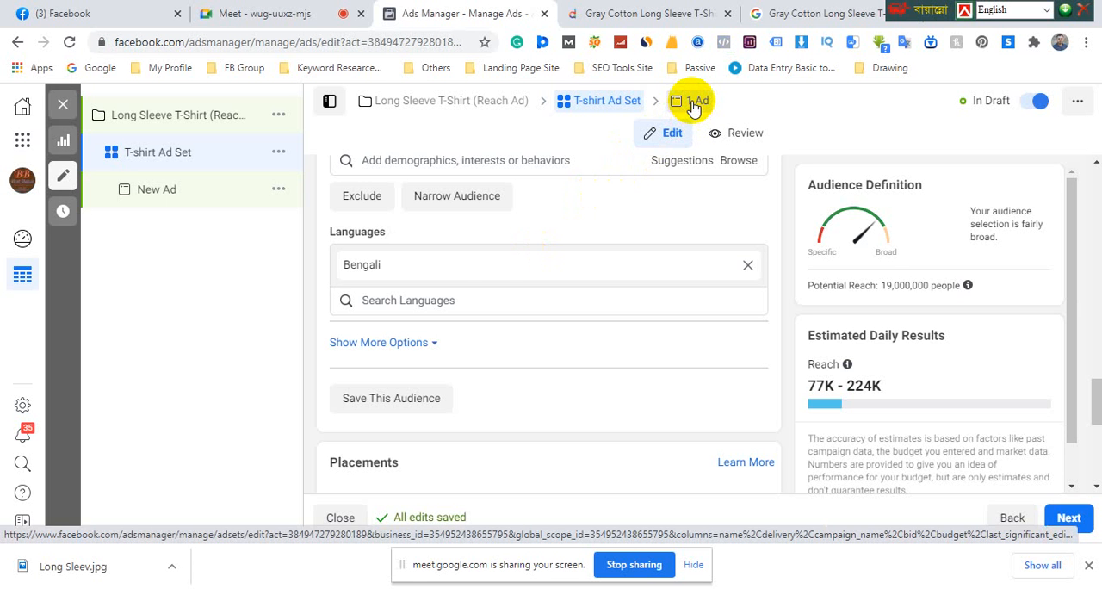
{"action": "left_click", "coordinate": [696, 103]}
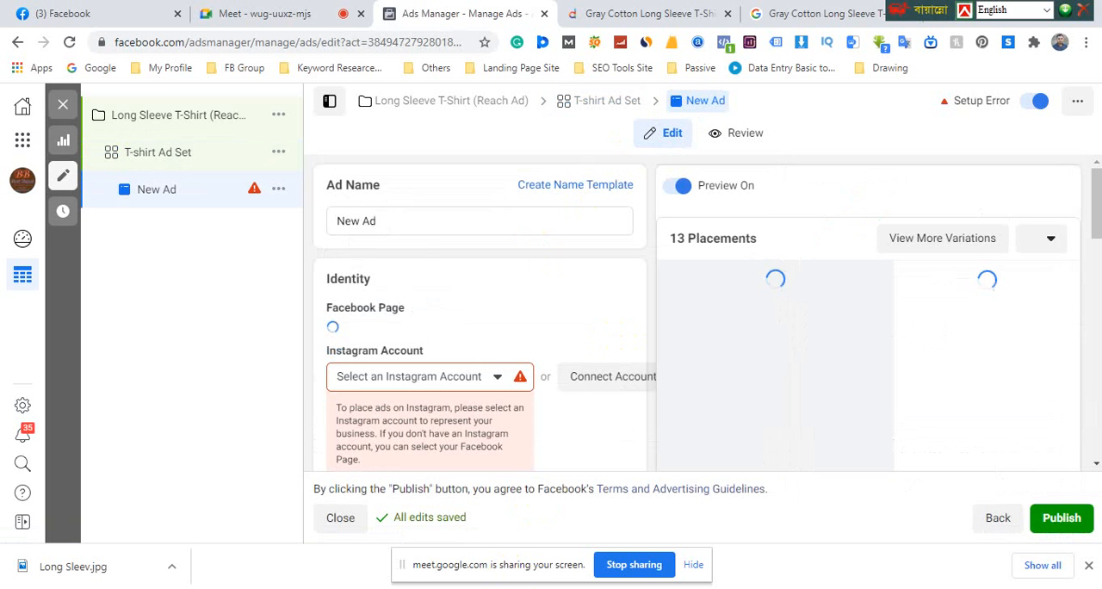
Switch to the PowerPoint course slide to review the campaign structure items from Objective to Placement, and return to Ads Manager
{"action": "key", "text": "alt+Tab"}
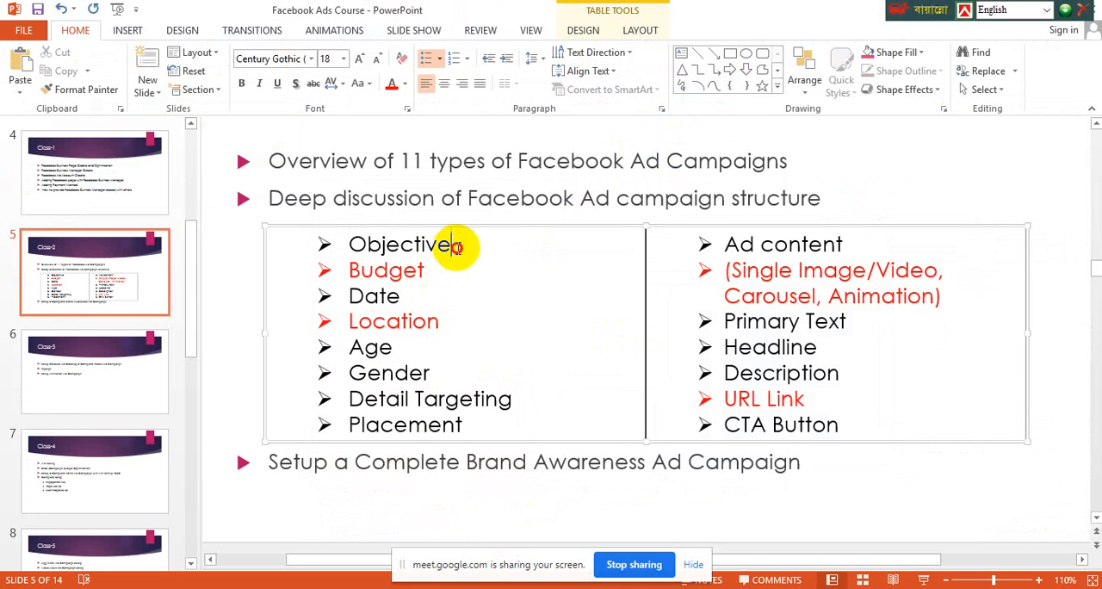
{"action": "left_click_drag", "start_coordinate": [455, 247], "coordinate": [365, 246]}
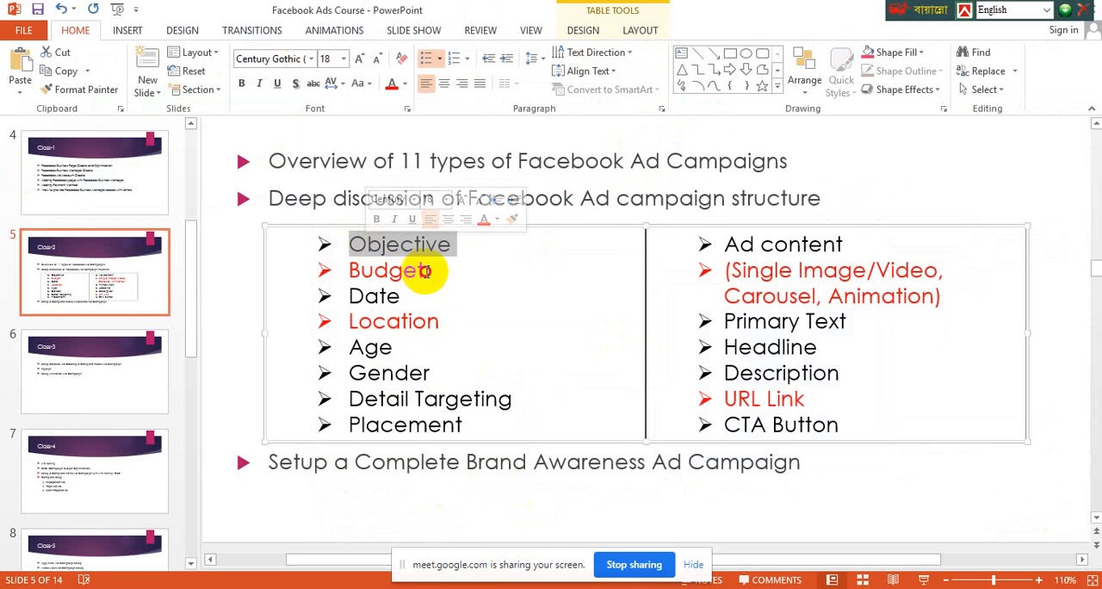
{"action": "left_click_drag", "start_coordinate": [426, 270], "coordinate": [352, 298]}
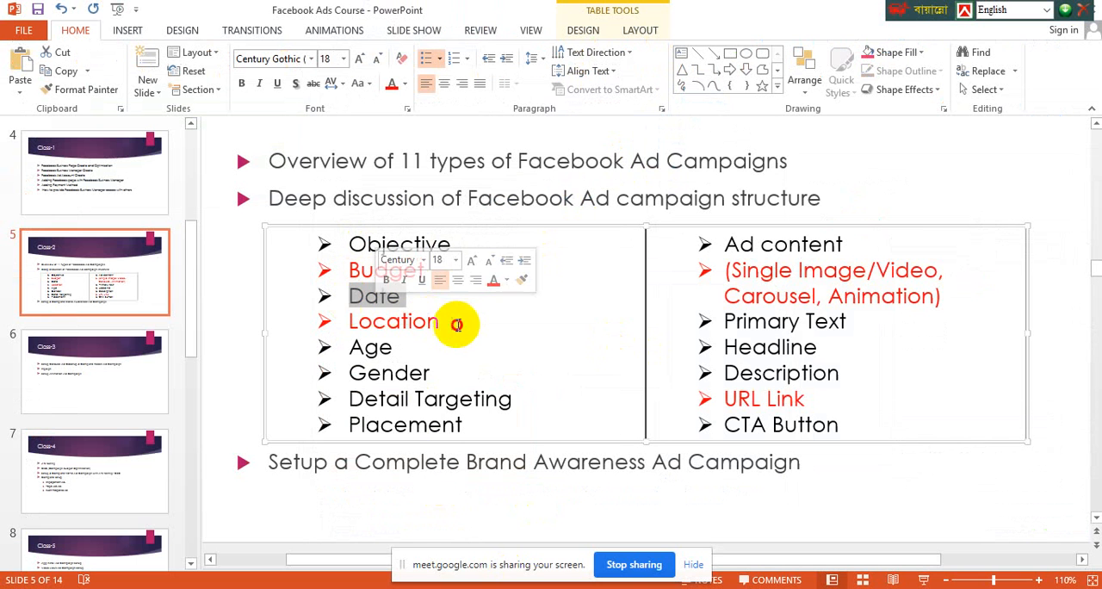
{"action": "left_click_drag", "start_coordinate": [457, 324], "coordinate": [347, 321]}
{"action": "left_click_drag", "start_coordinate": [398, 347], "coordinate": [355, 347]}
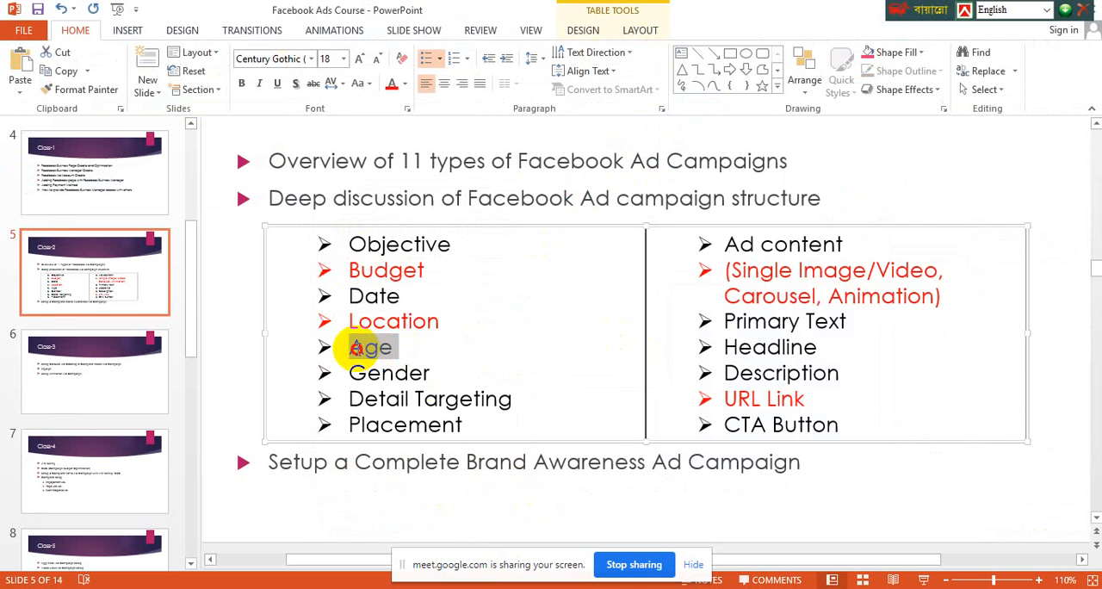
{"action": "left_click_drag", "start_coordinate": [432, 372], "coordinate": [360, 376]}
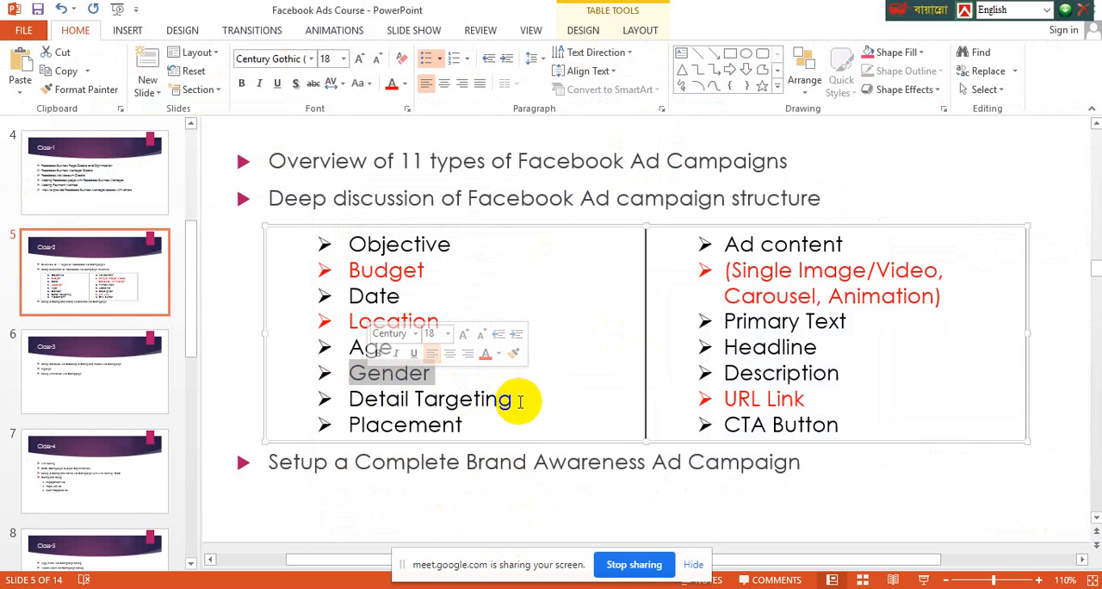
{"action": "left_click_drag", "start_coordinate": [514, 401], "coordinate": [382, 402]}
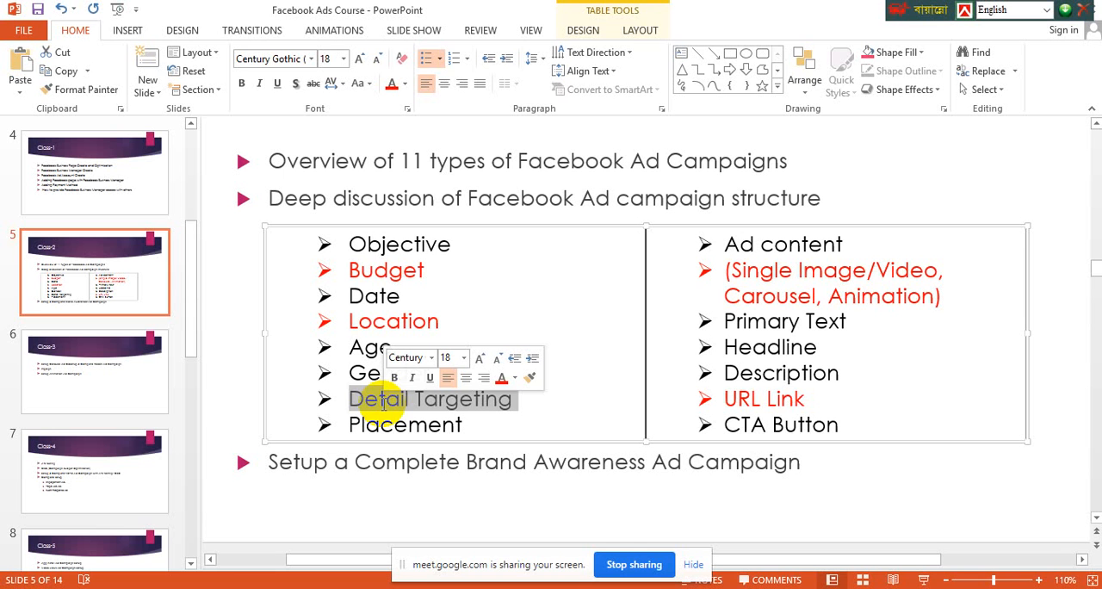
{"action": "left_click", "coordinate": [464, 426]}
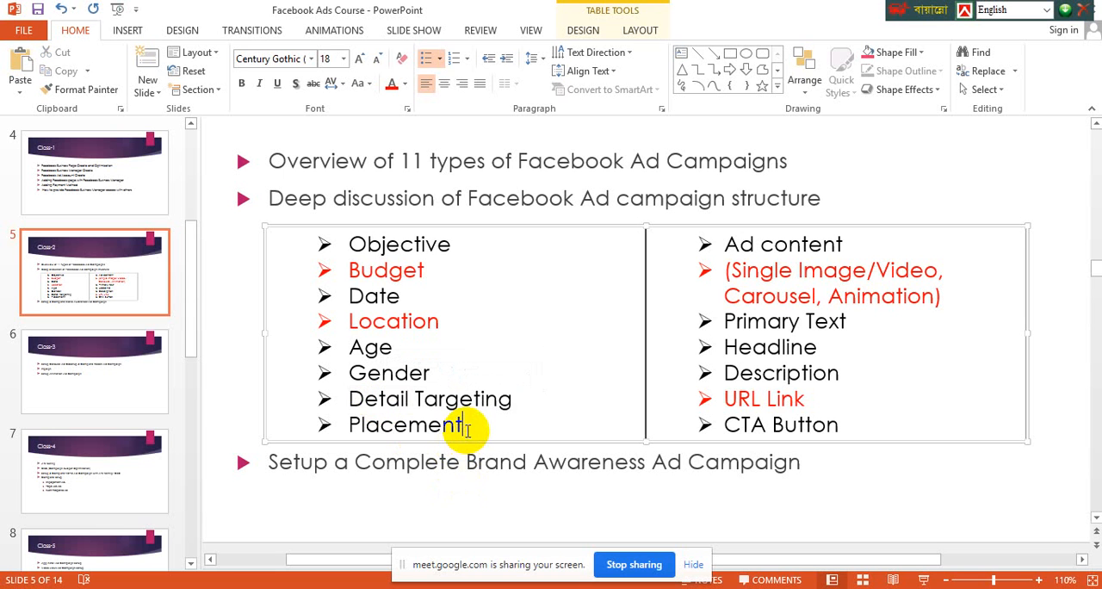
{"action": "left_click_drag", "start_coordinate": [472, 428], "coordinate": [357, 249]}
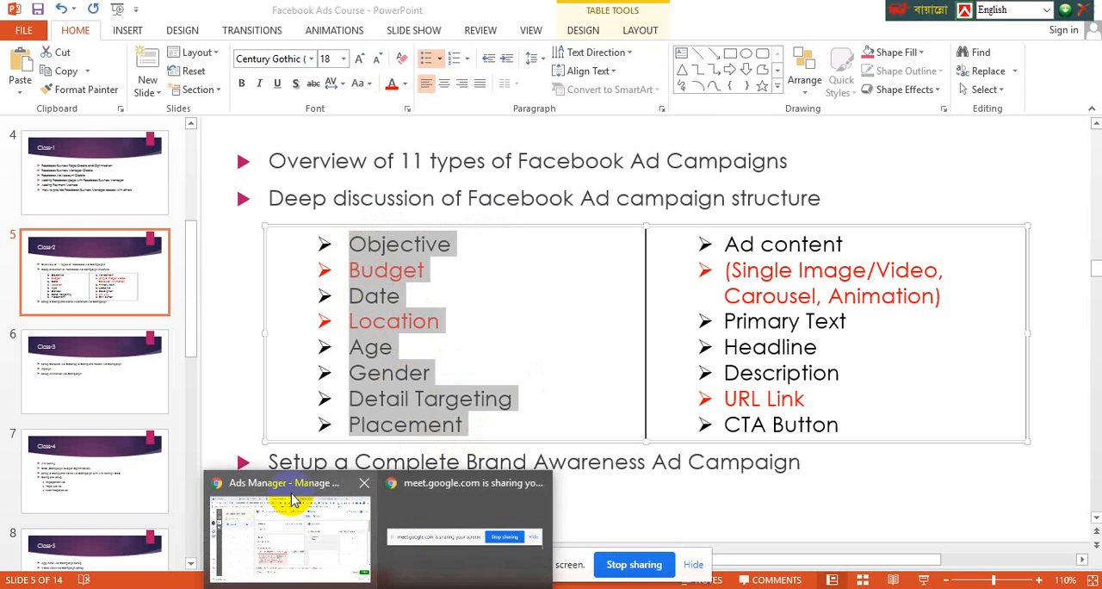
{"action": "left_click", "coordinate": [290, 486]}
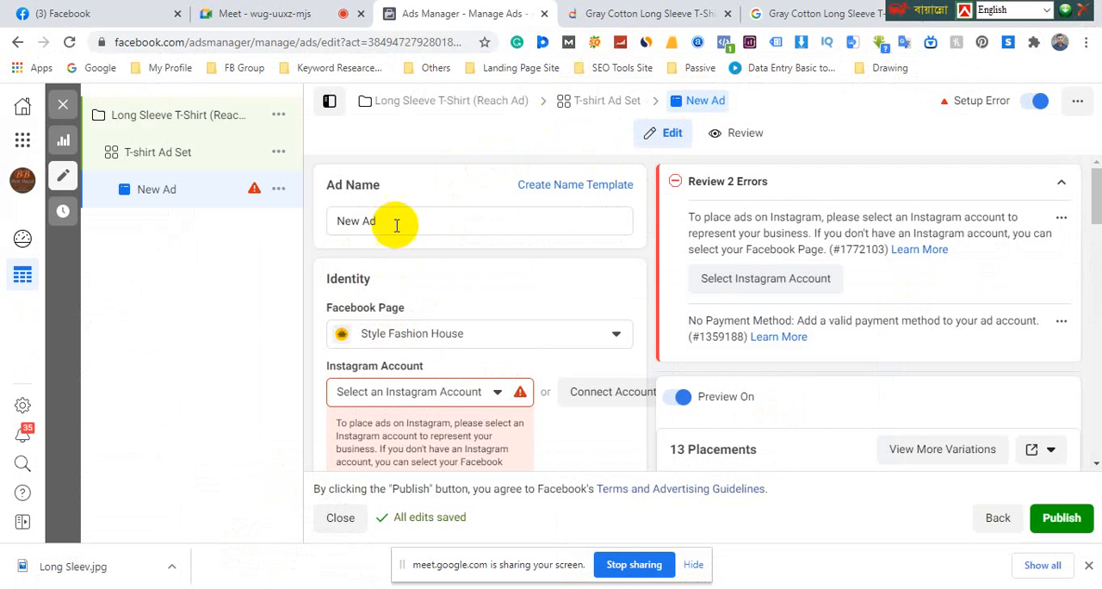
Rename the ad as "T-shirt Ad"
{"action": "left_click_drag", "start_coordinate": [394, 221], "coordinate": [290, 216]}
{"action": "left_click", "coordinate": [362, 221]}
{"action": "left_click_drag", "start_coordinate": [363, 222], "coordinate": [320, 223]}
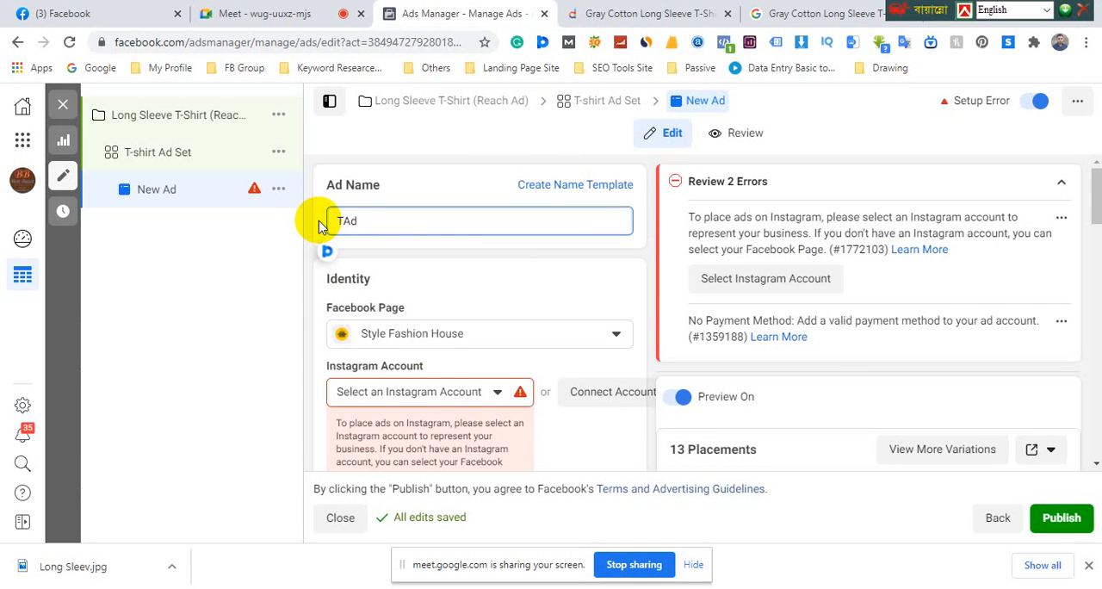
{"action": "type", "text": "T"}
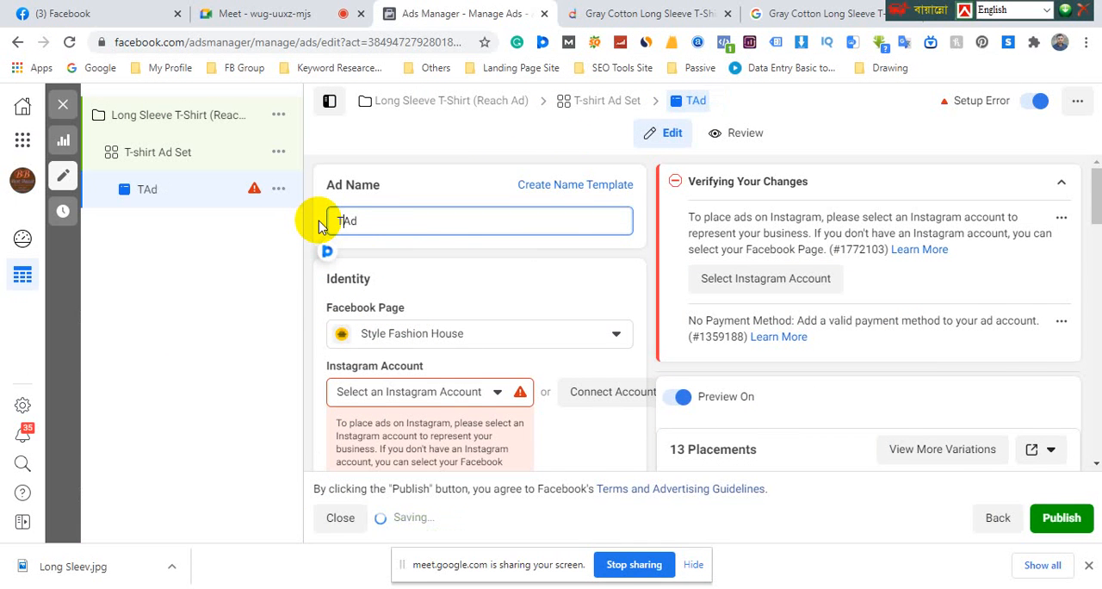
{"action": "type", "text": "-shirt"}
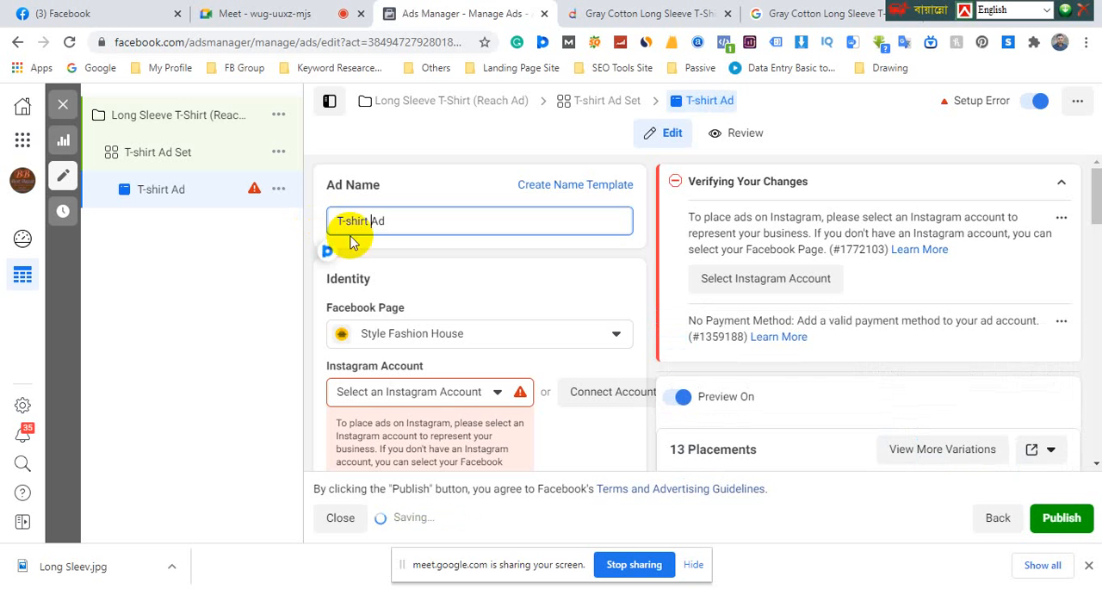
{"action": "left_click", "coordinate": [404, 258]}
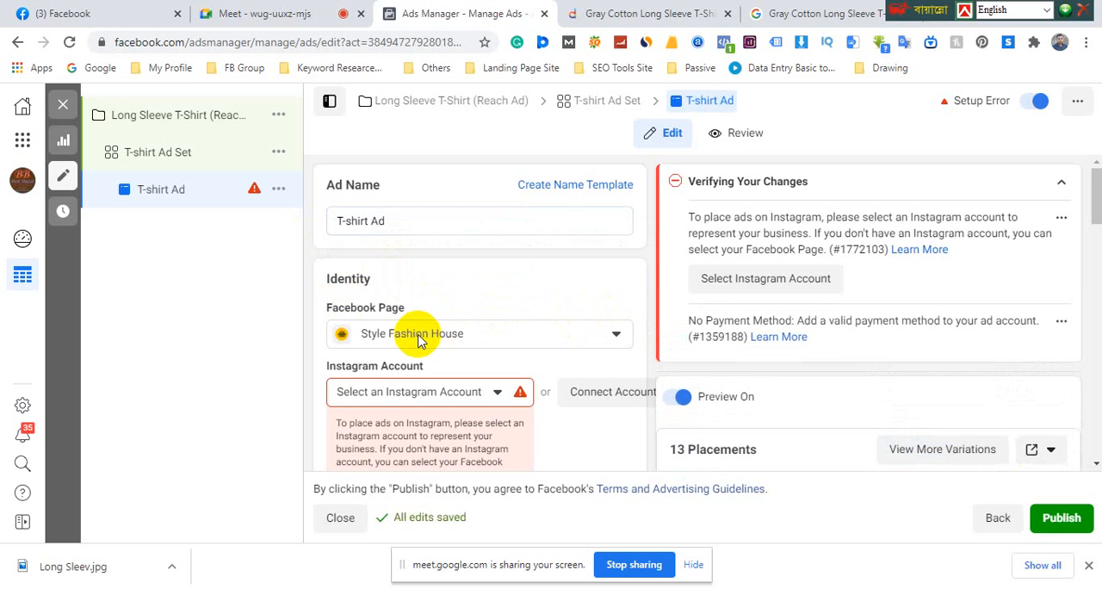
Set the ad's Instagram account to use the selected Facebook Page
{"action": "scroll", "coordinate": [431, 328], "scroll_direction": "down", "scroll_amount": 1}
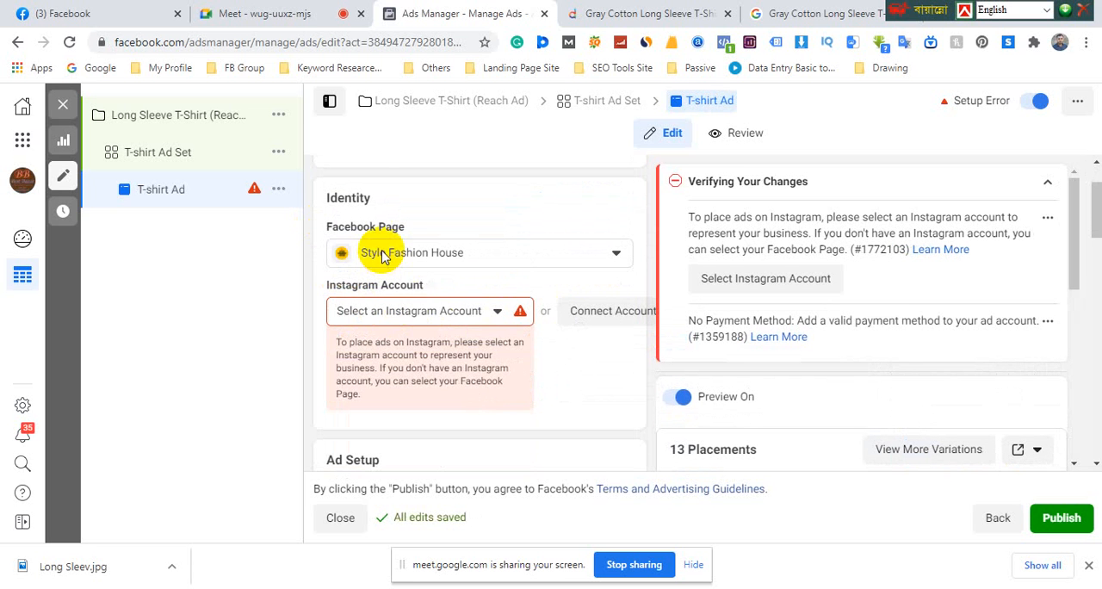
{"action": "left_click", "coordinate": [433, 311]}
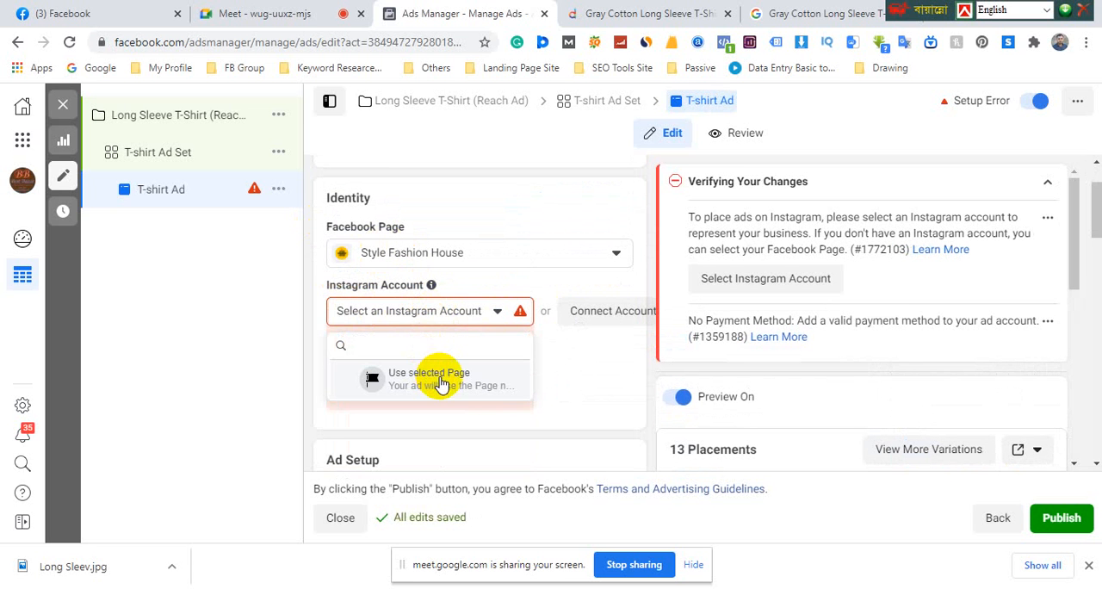
{"action": "left_click", "coordinate": [441, 384]}
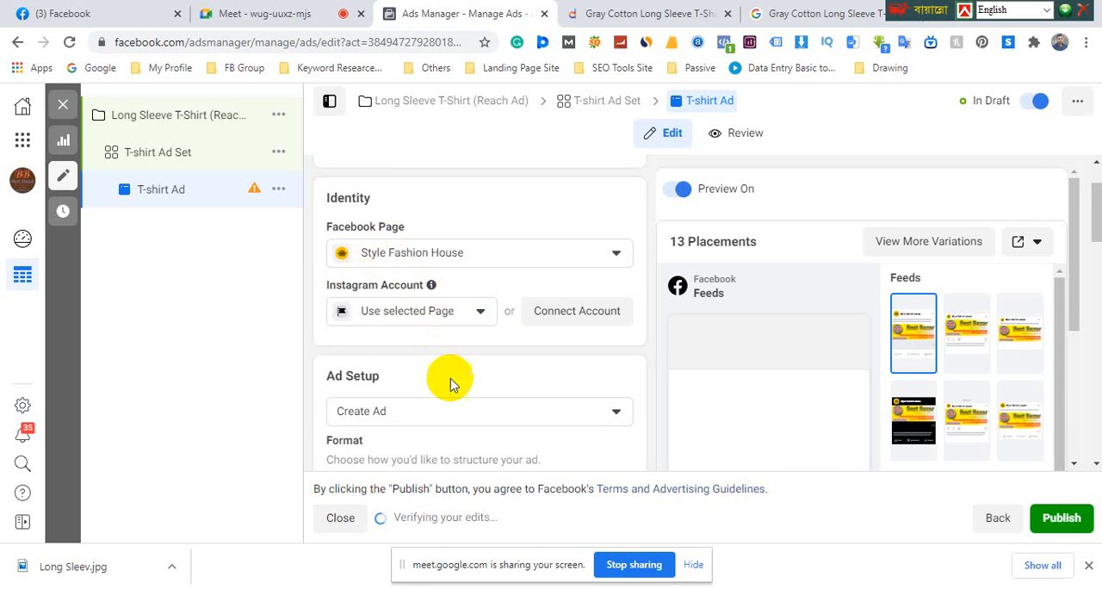
Keep the Single Image or Video format and clear the existing Best Bazar image from the ad creative's media
{"action": "scroll", "coordinate": [450, 377], "scroll_direction": "down", "scroll_amount": 2}
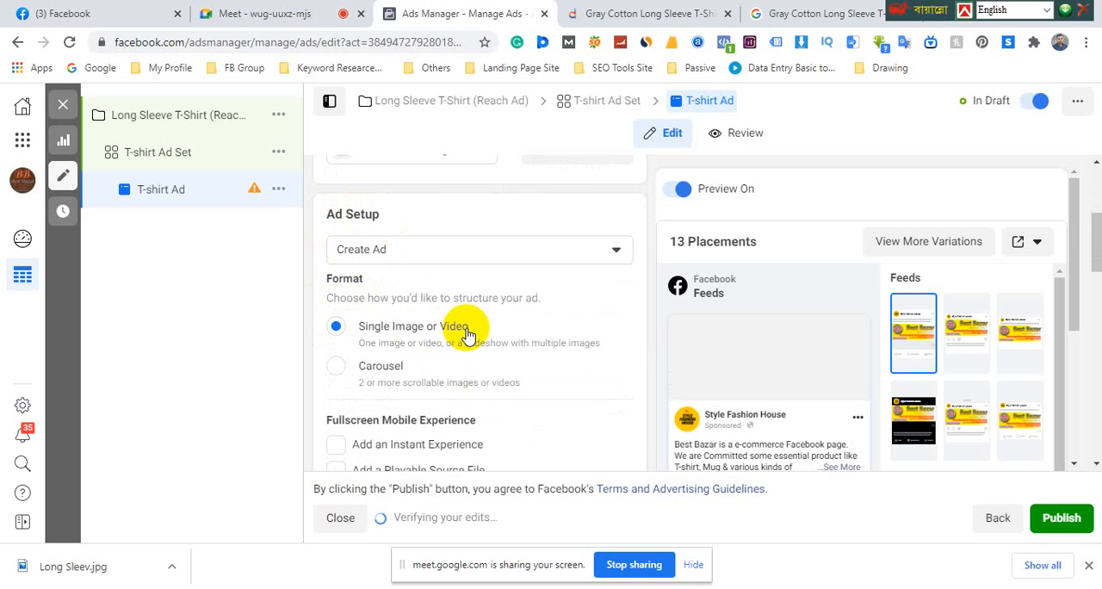
{"action": "scroll", "coordinate": [469, 332], "scroll_direction": "down", "scroll_amount": 1}
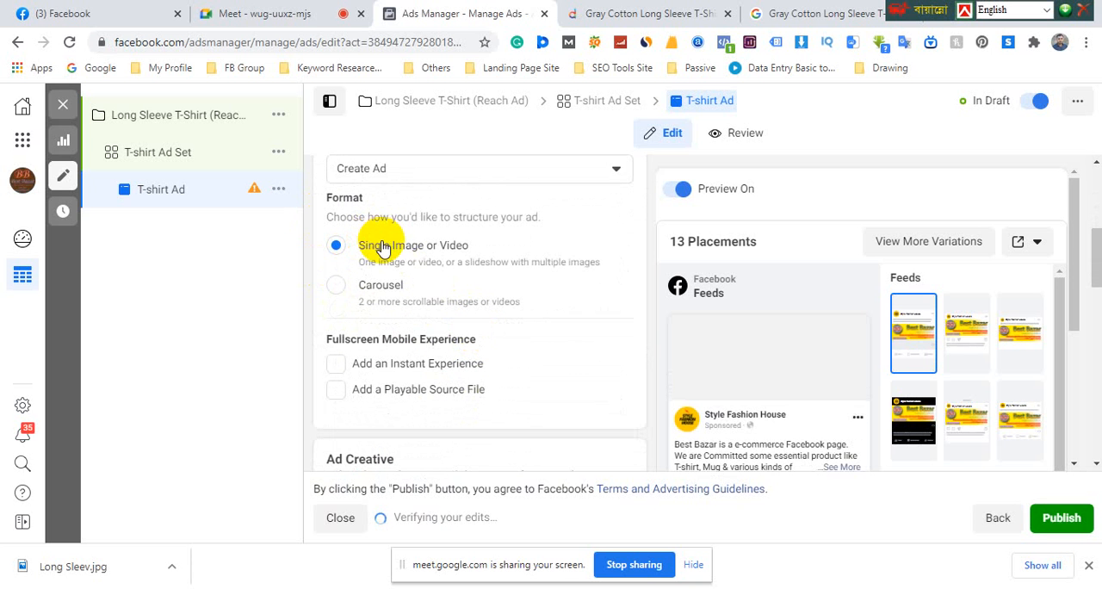
{"action": "scroll", "coordinate": [390, 265], "scroll_direction": "down", "scroll_amount": 1}
{"action": "scroll", "coordinate": [395, 278], "scroll_direction": "down", "scroll_amount": 1}
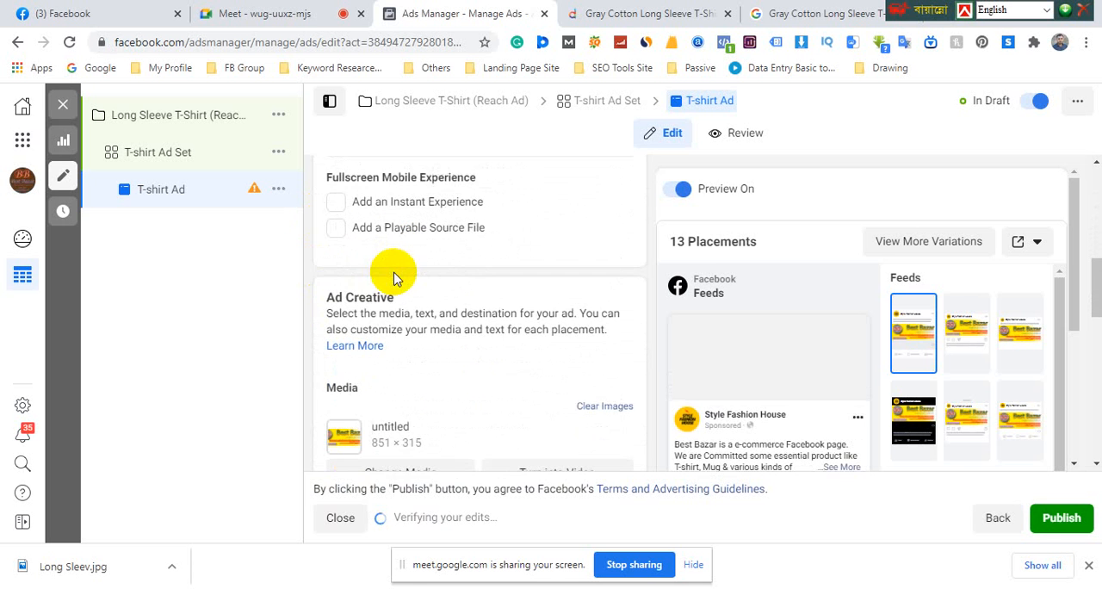
{"action": "scroll", "coordinate": [396, 297], "scroll_direction": "down", "scroll_amount": 2}
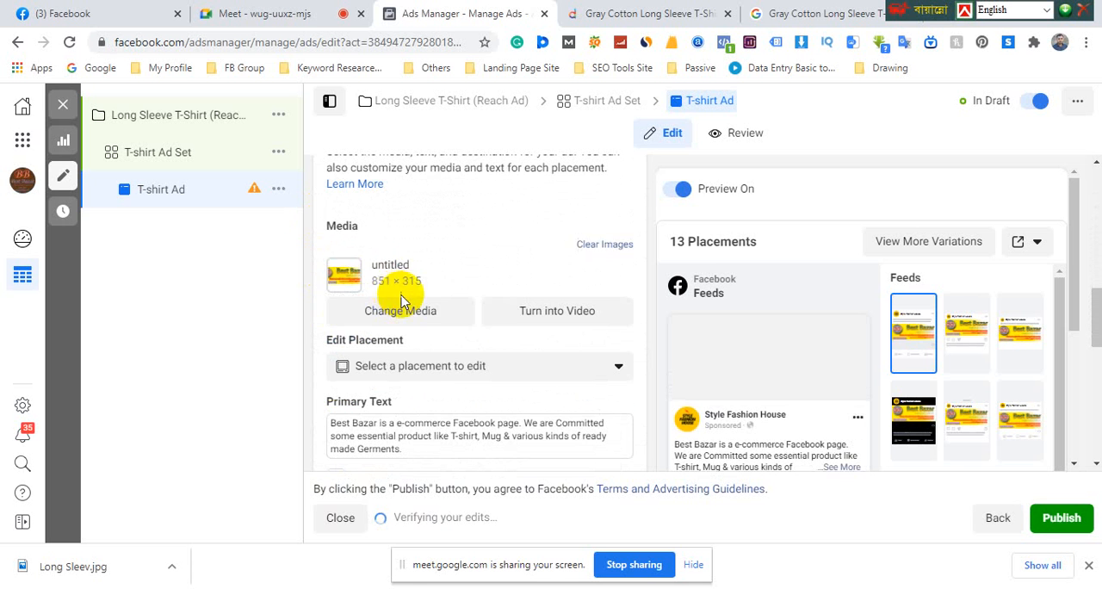
{"action": "left_click", "coordinate": [602, 247]}
{"action": "scroll", "coordinate": [443, 271], "scroll_direction": "up", "scroll_amount": 2}
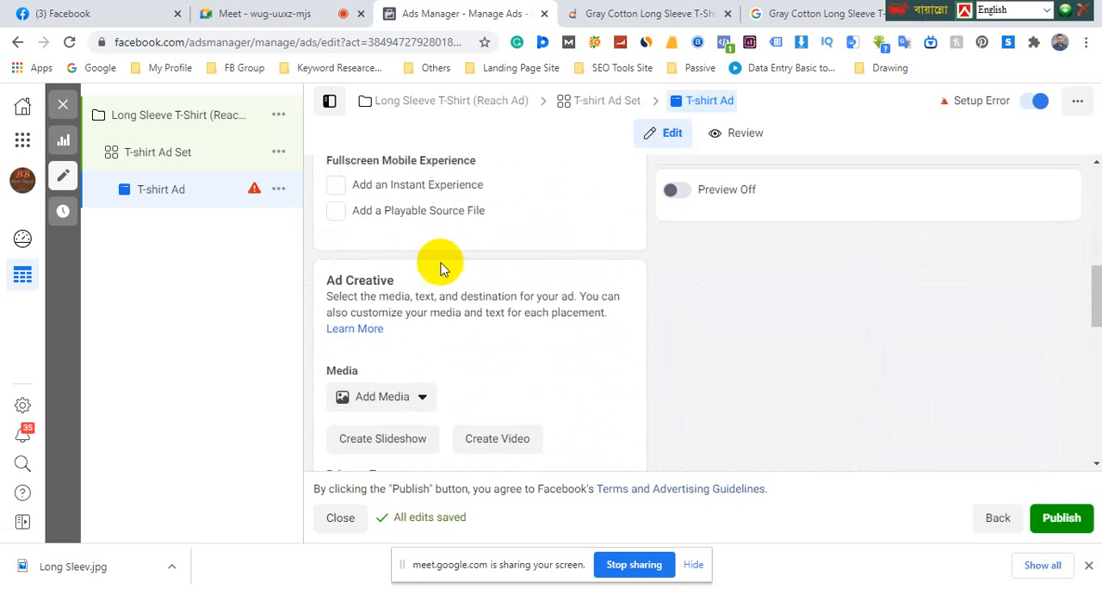
{"action": "scroll", "coordinate": [422, 249], "scroll_direction": "up", "scroll_amount": 2}
Upload the Long Sleev image from the Desktop and use it as the ad's media, accepting the suggested placement crops
{"action": "scroll", "coordinate": [439, 314], "scroll_direction": "down", "scroll_amount": 2}
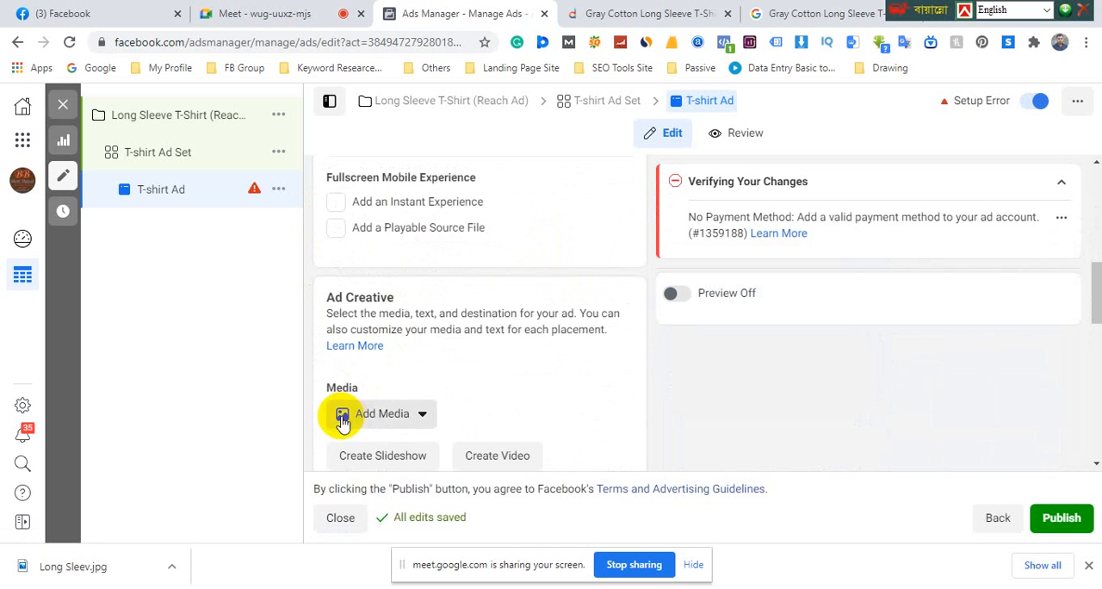
{"action": "scroll", "coordinate": [401, 404], "scroll_direction": "down", "scroll_amount": 1}
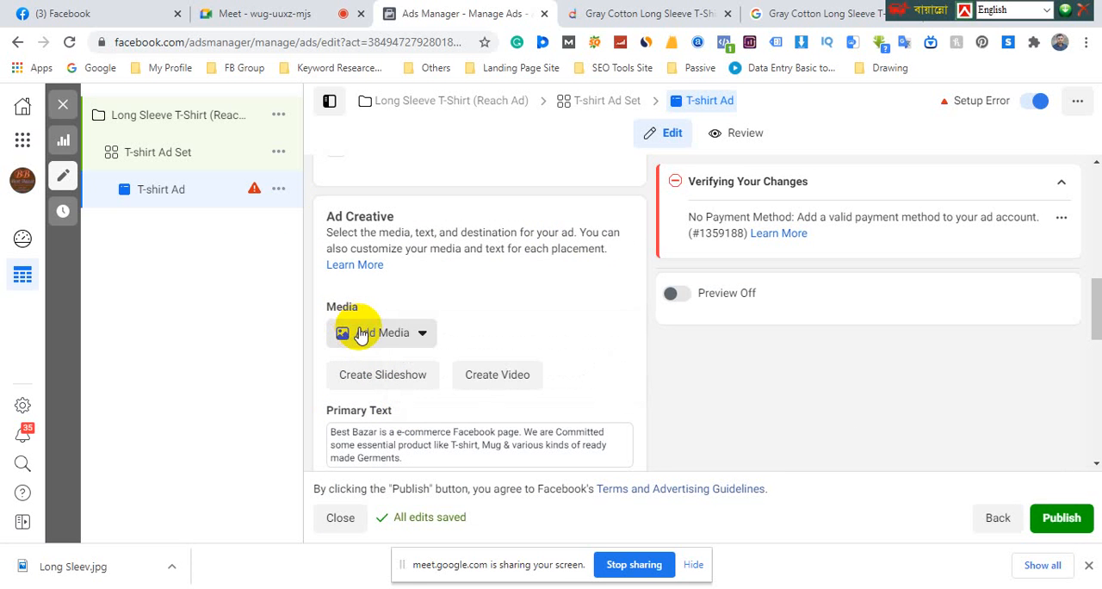
{"action": "left_click", "coordinate": [424, 335]}
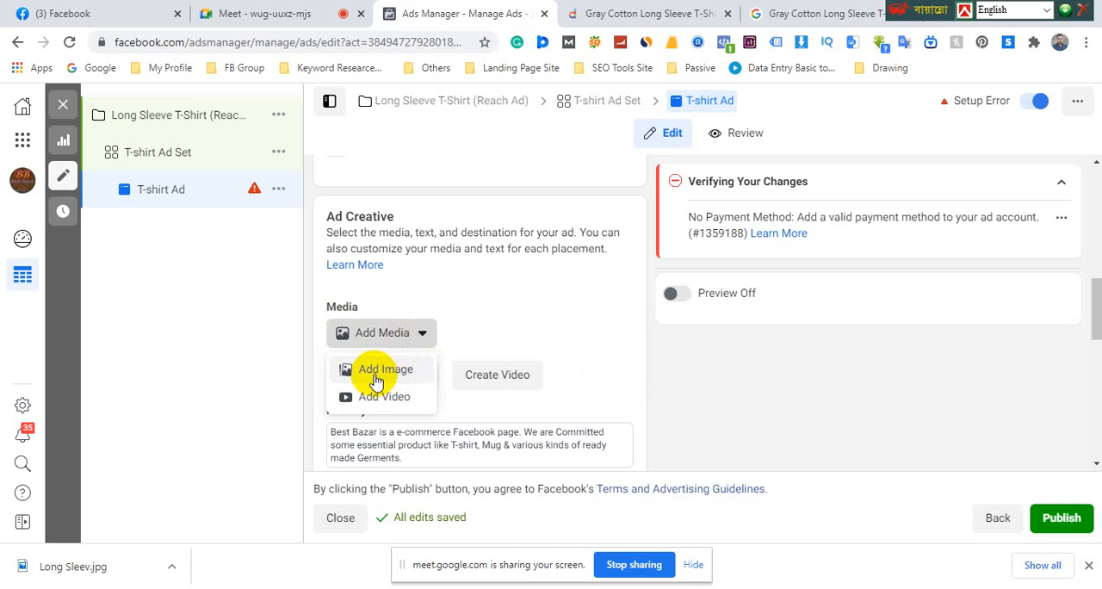
{"action": "left_click", "coordinate": [394, 372]}
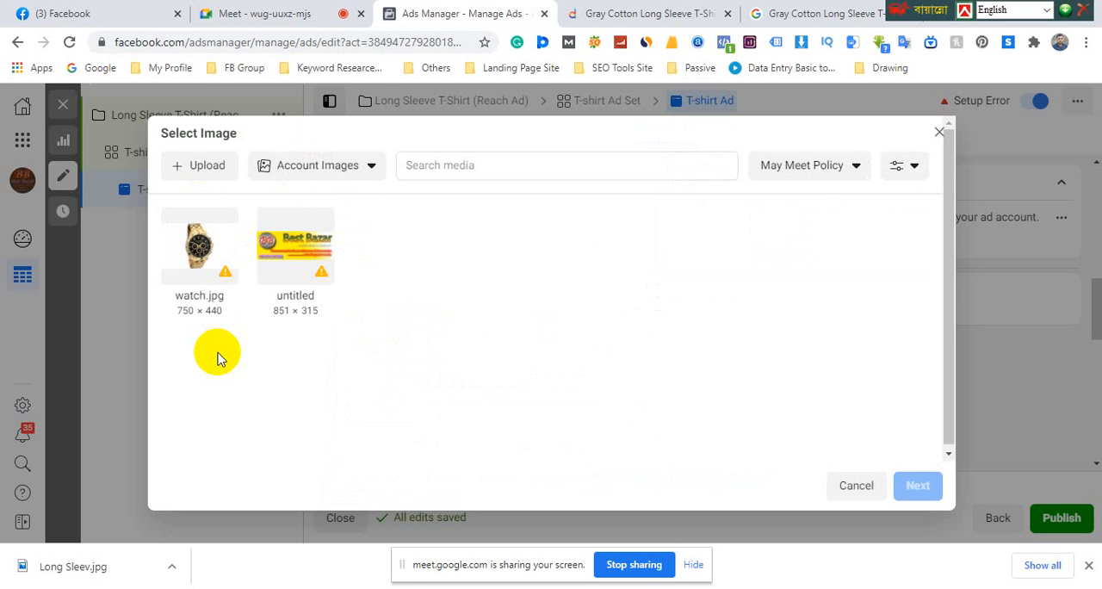
{"action": "left_click", "coordinate": [205, 171]}
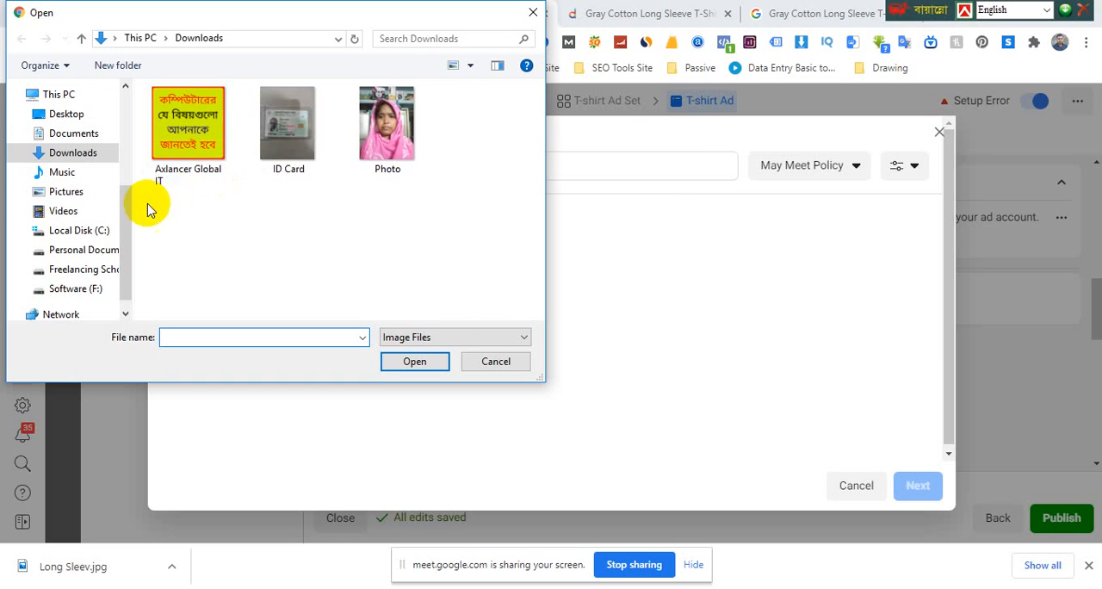
{"action": "left_click", "coordinate": [66, 113]}
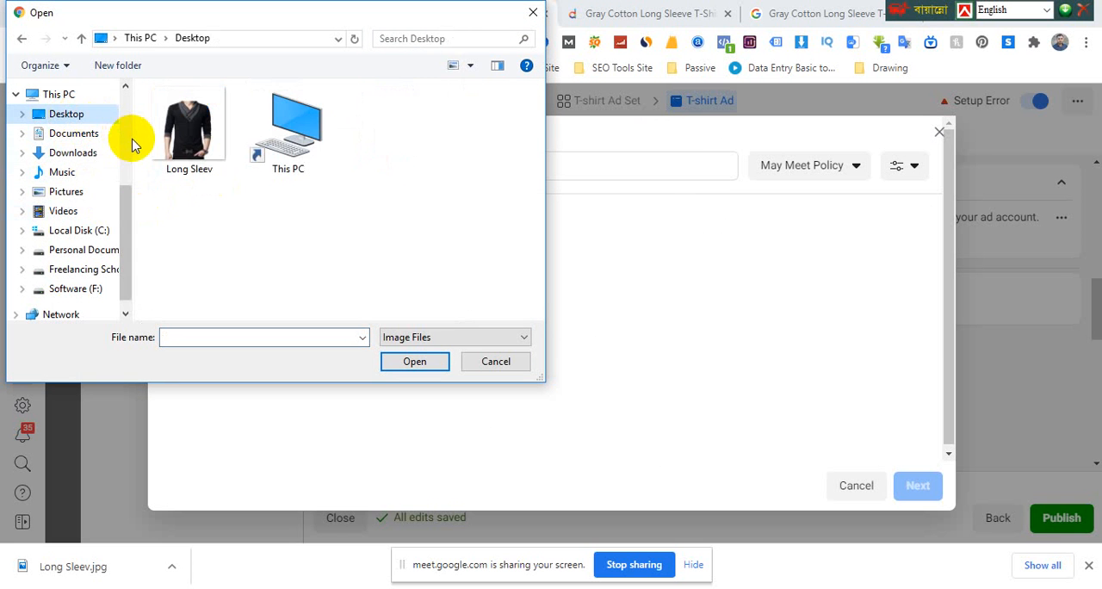
{"action": "left_click", "coordinate": [189, 129]}
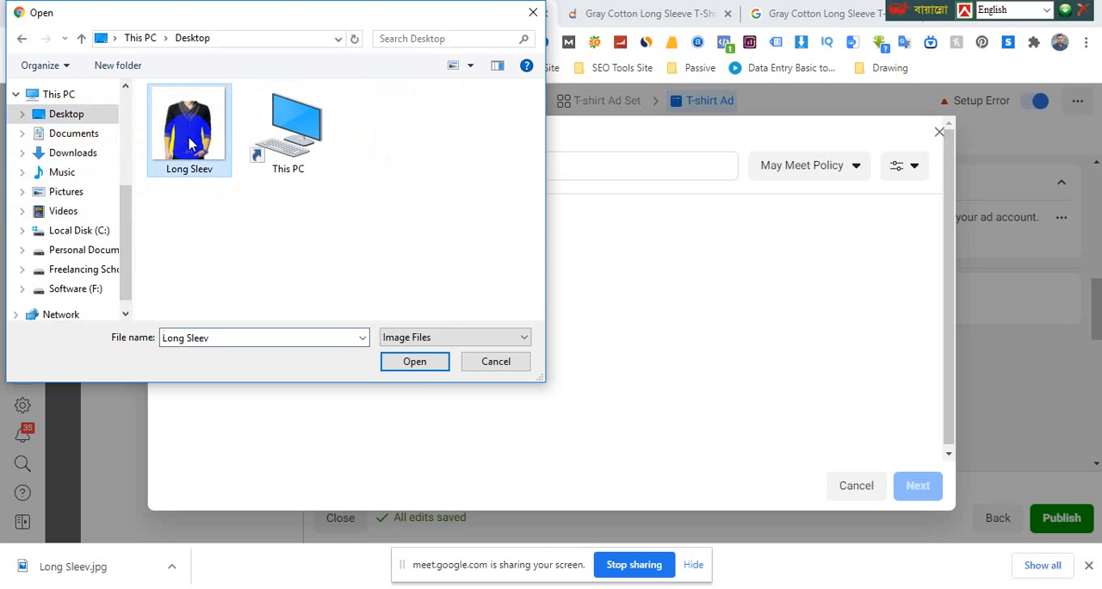
{"action": "left_click", "coordinate": [415, 361]}
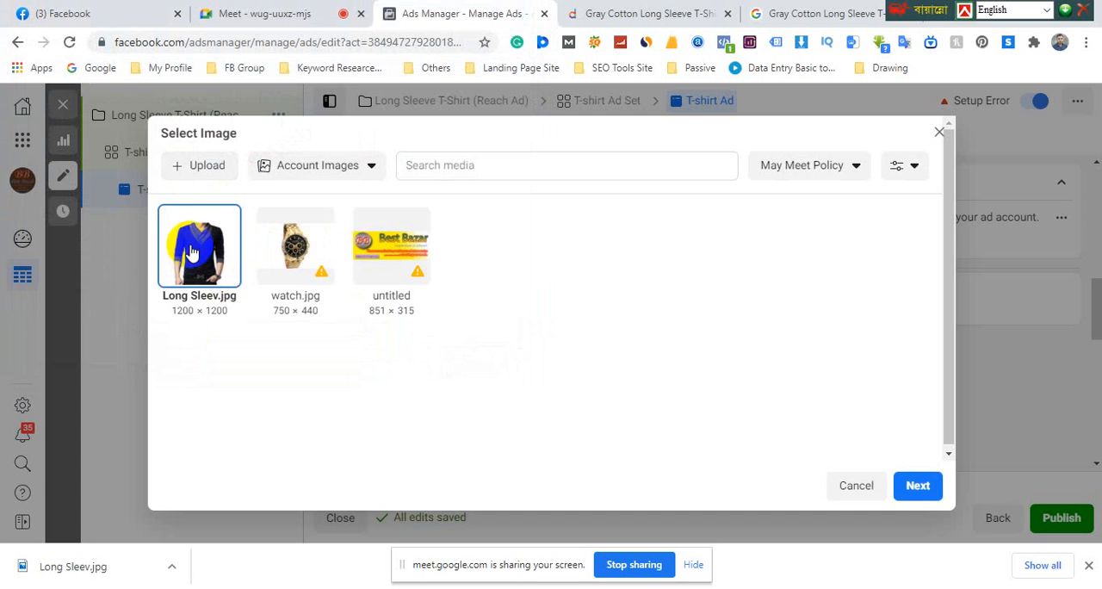
{"action": "left_click", "coordinate": [918, 487]}
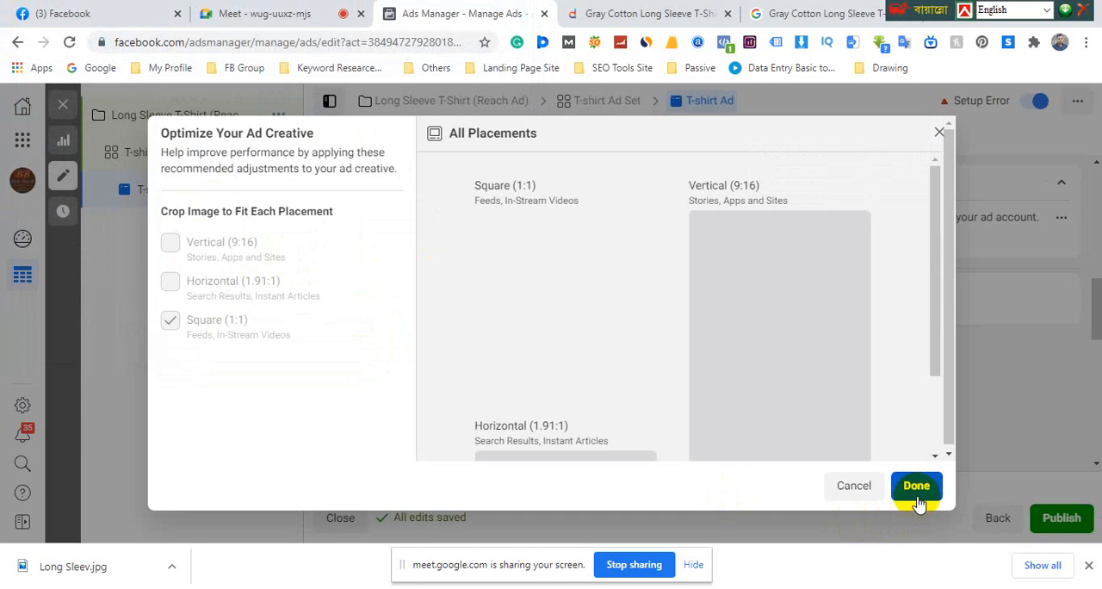
{"action": "left_click", "coordinate": [920, 488]}
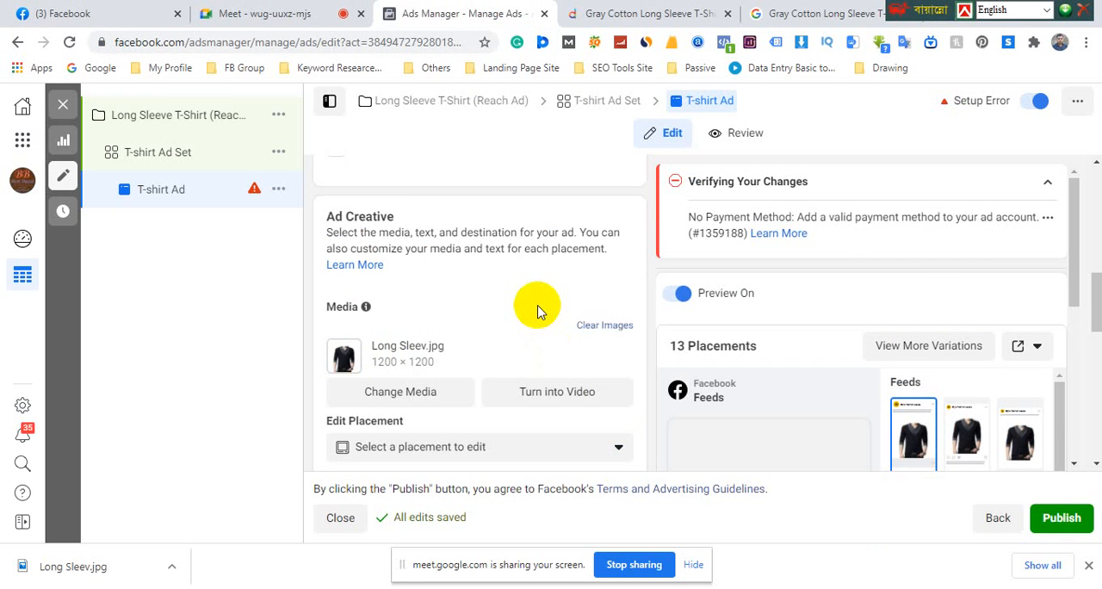
{"action": "scroll", "coordinate": [534, 306], "scroll_direction": "down", "scroll_amount": 2}
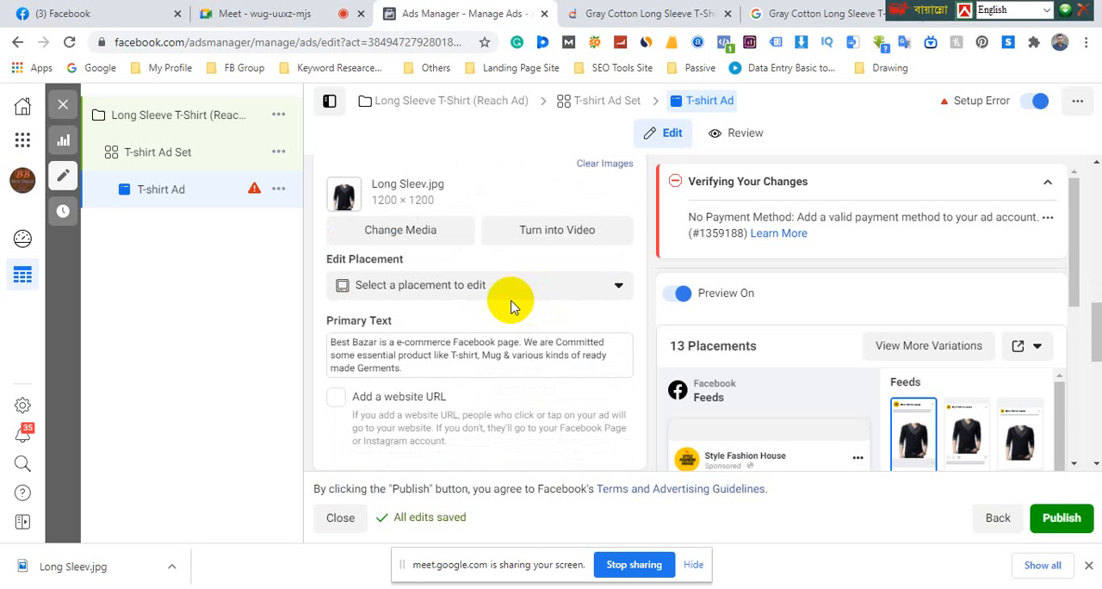
{"action": "scroll", "coordinate": [431, 258], "scroll_direction": "up", "scroll_amount": 1}
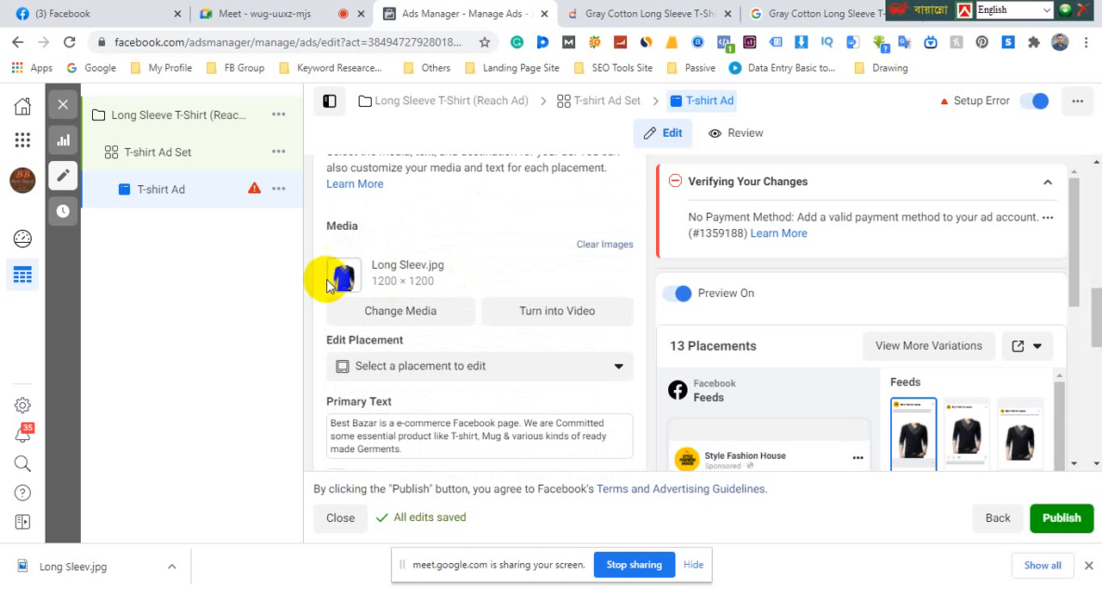
Check the new image in the ad preview and delete the existing Best Bazar primary text from the ad
{"action": "scroll", "coordinate": [413, 276], "scroll_direction": "down", "scroll_amount": 1}
{"action": "scroll", "coordinate": [879, 378], "scroll_direction": "down", "scroll_amount": 2}
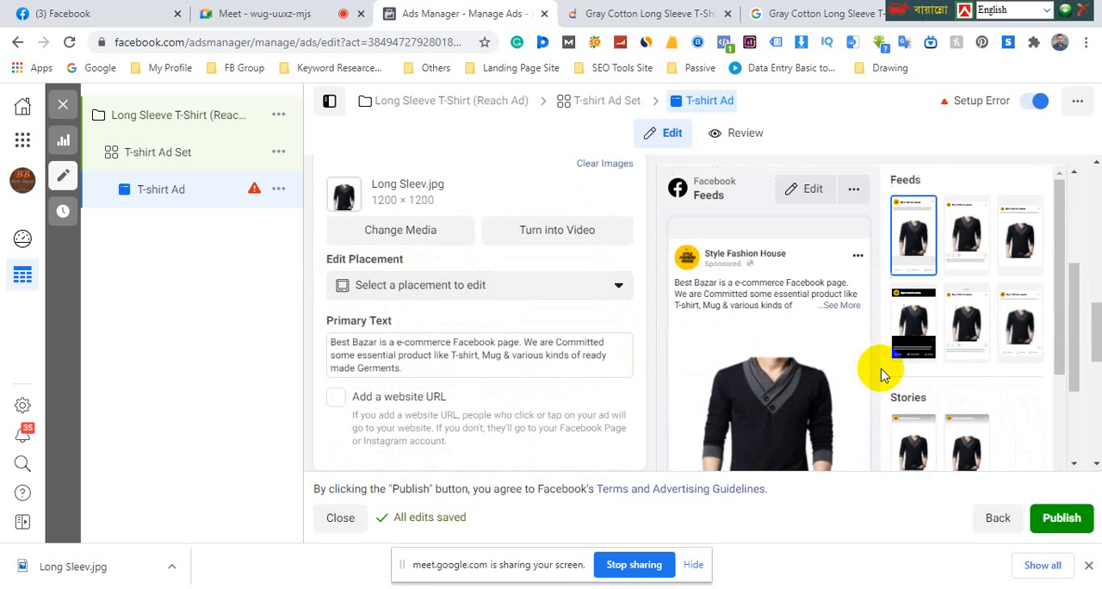
{"action": "scroll", "coordinate": [882, 373], "scroll_direction": "down", "scroll_amount": 2}
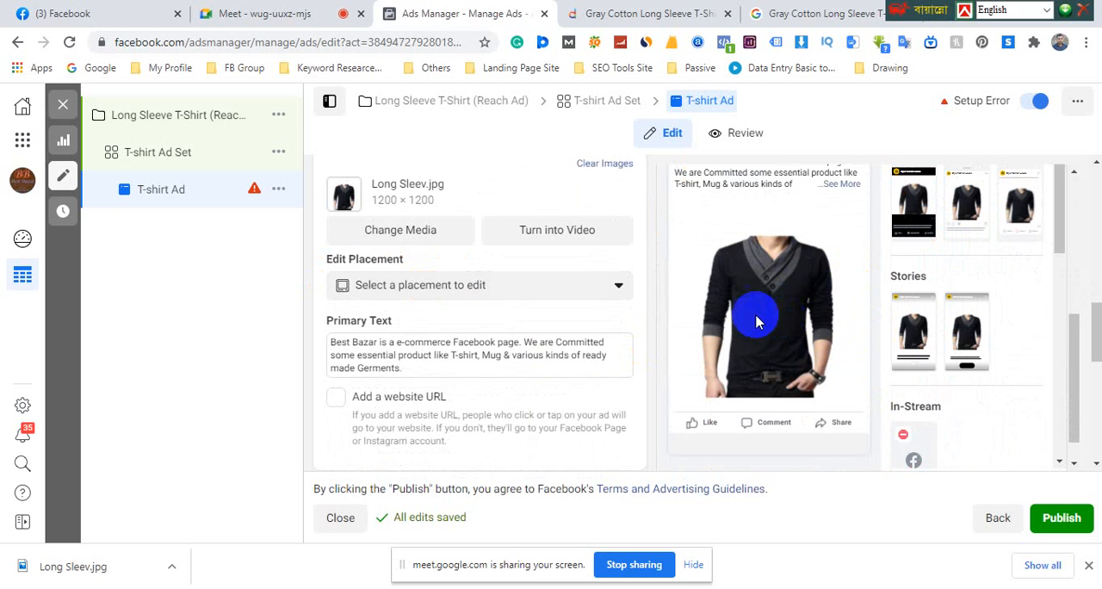
{"action": "scroll", "coordinate": [482, 305], "scroll_direction": "up", "scroll_amount": 1}
{"action": "scroll", "coordinate": [388, 284], "scroll_direction": "down", "scroll_amount": 1}
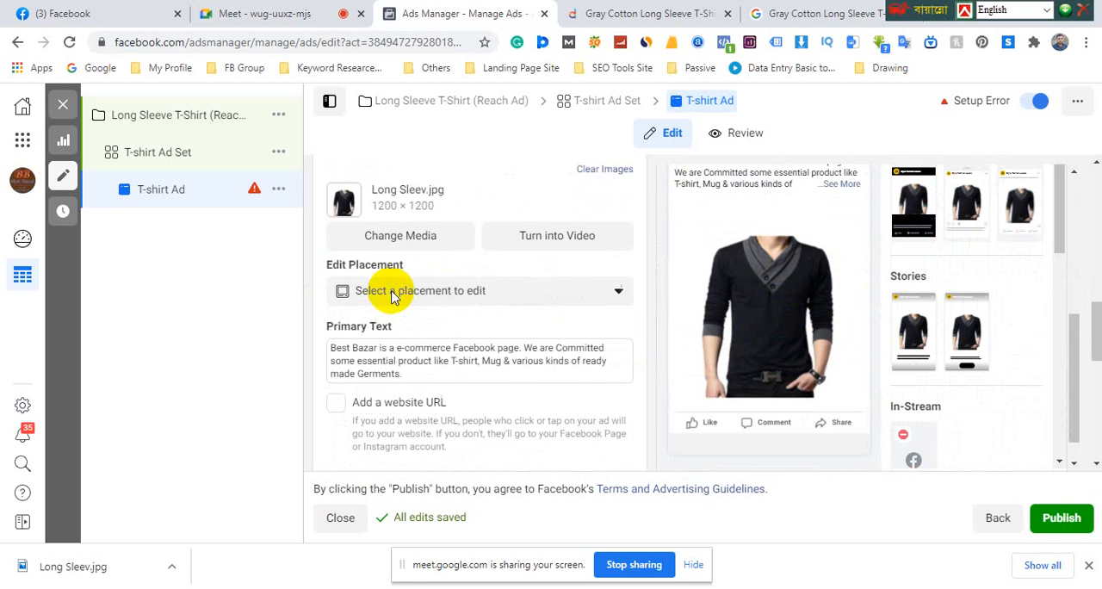
{"action": "left_click", "coordinate": [328, 342]}
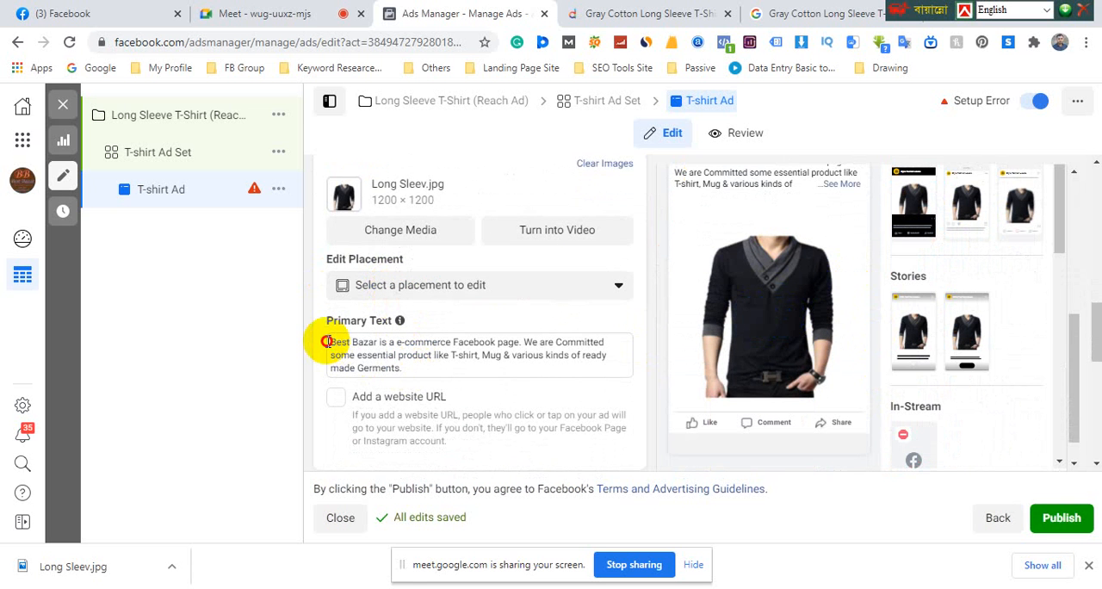
{"action": "mouse_move", "coordinate": [327, 342]}
{"action": "left_mouse_down"}
{"action": "mouse_move", "coordinate": [375, 356]}
{"action": "mouse_move", "coordinate": [336, 342]}
{"action": "left_mouse_up"}
{"action": "left_click", "coordinate": [376, 356]}
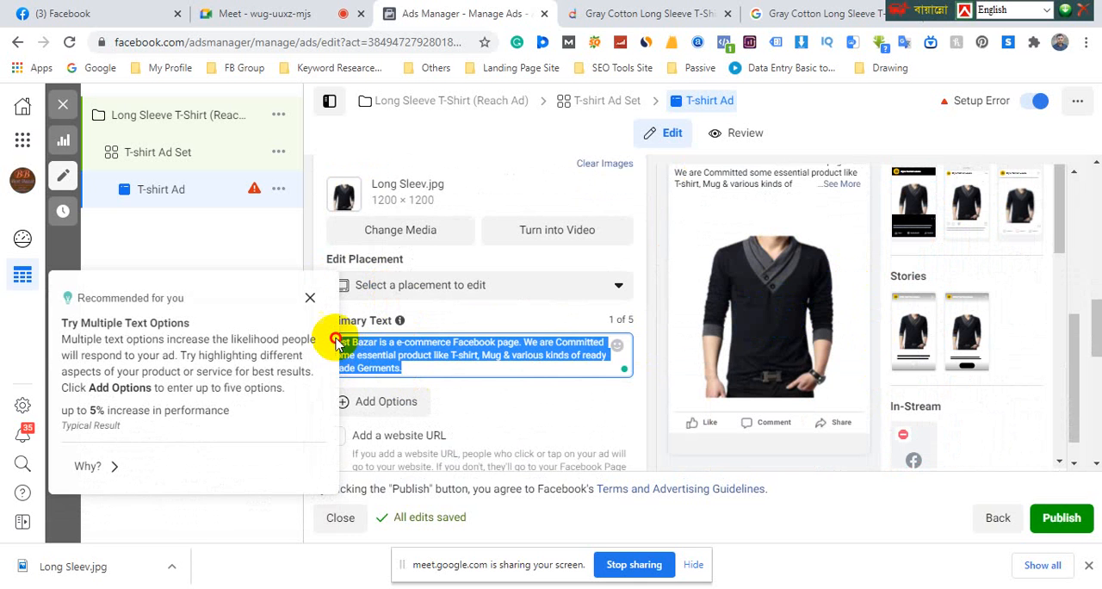
{"action": "left_click", "coordinate": [337, 344]}
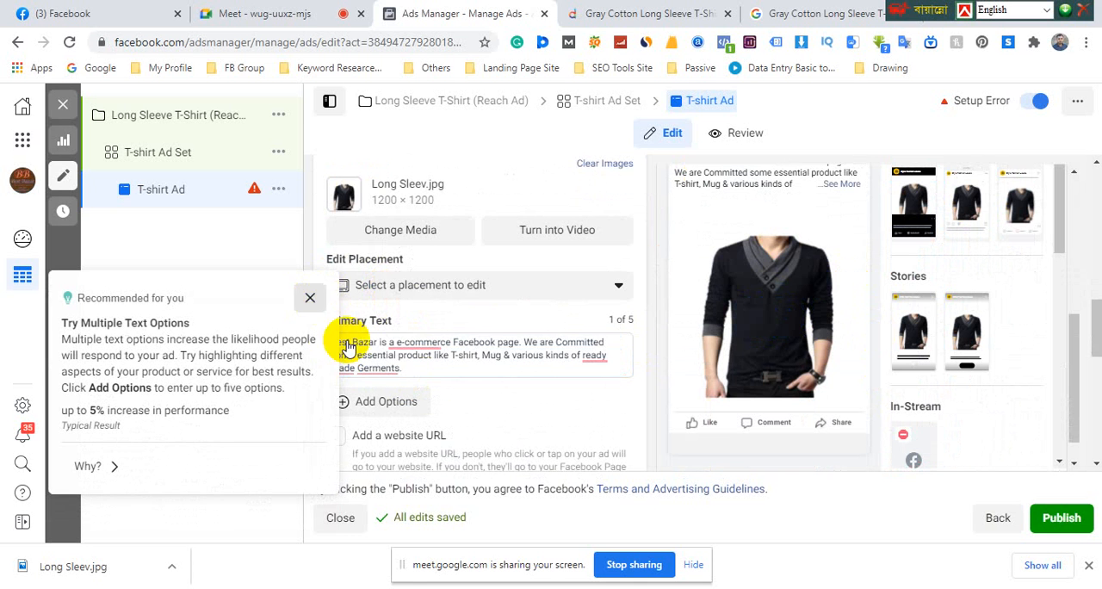
{"action": "left_click", "coordinate": [411, 372], "text": "shift"}
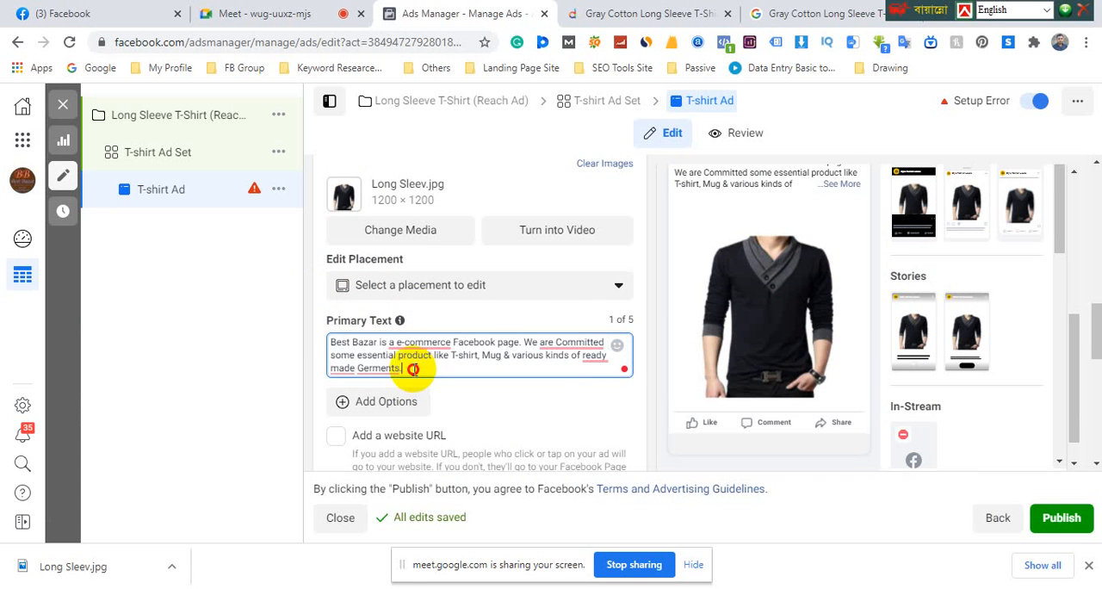
{"action": "left_click_drag", "start_coordinate": [417, 370], "coordinate": [333, 339]}
{"action": "key", "text": "BackSpace"}
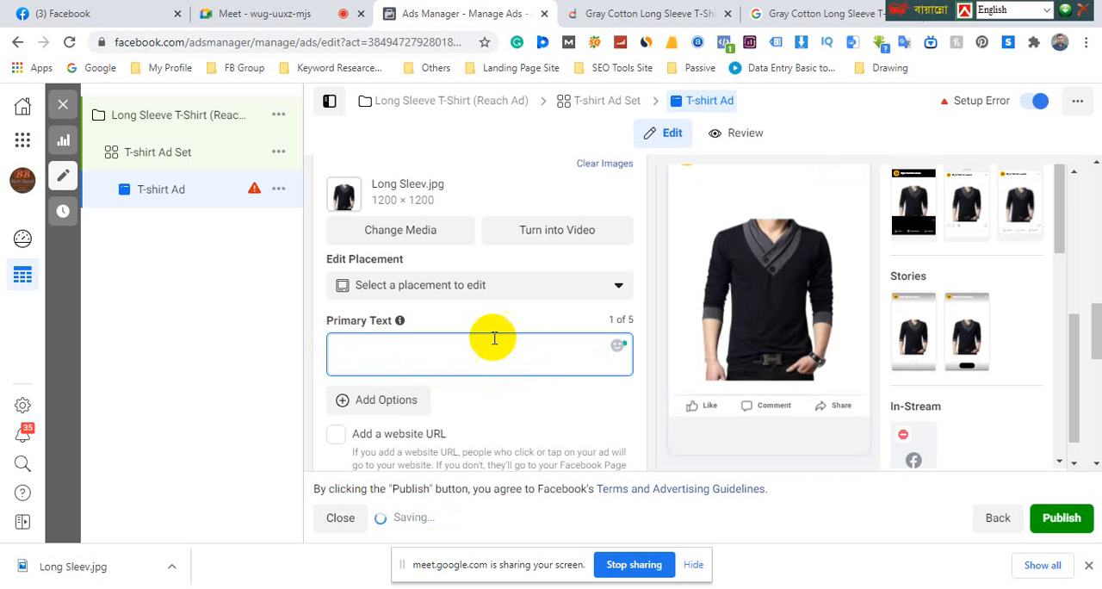
Switch to the Daraz product page and examine the long sleeve T-shirt's details, specifications, reviews and questions for ad text ideas
{"action": "left_click", "coordinate": [603, 13]}
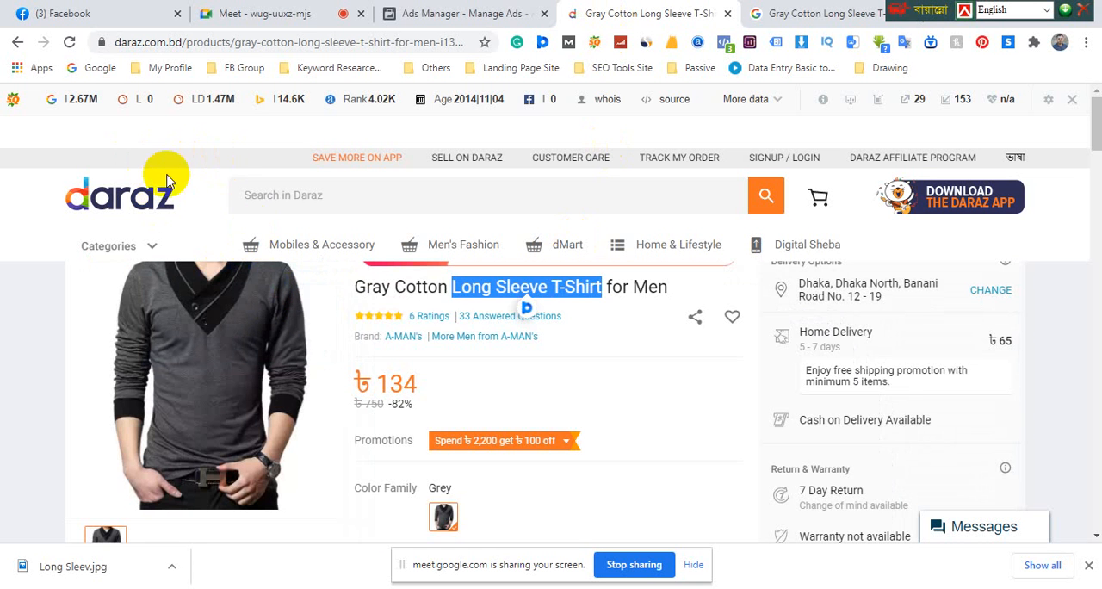
{"action": "left_click", "coordinate": [439, 290]}
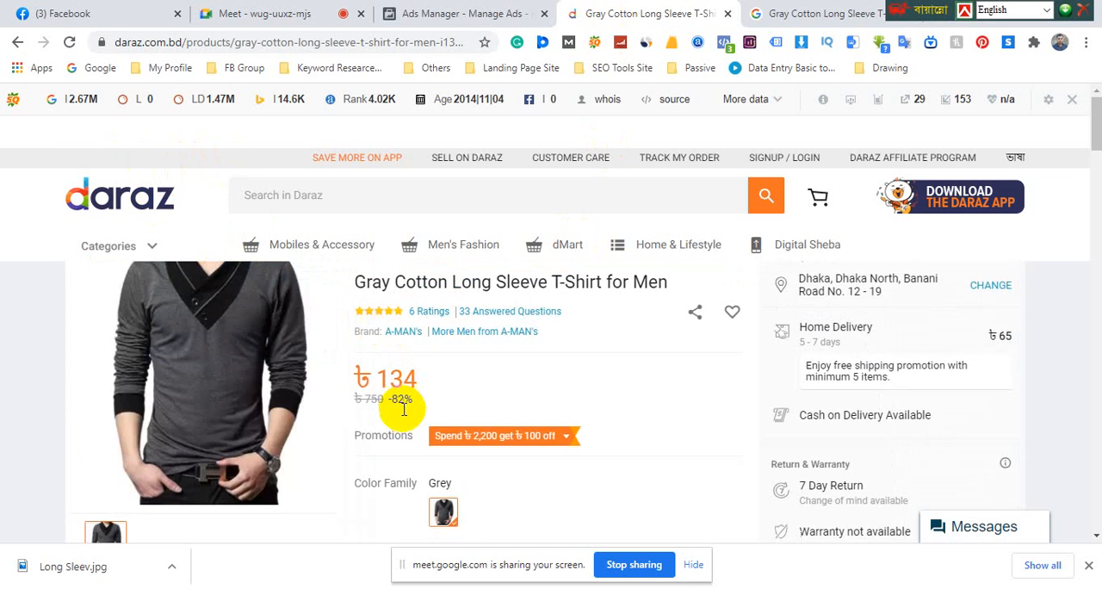
{"action": "scroll", "coordinate": [406, 408], "scroll_direction": "down", "scroll_amount": 3}
{"action": "scroll", "coordinate": [421, 425], "scroll_direction": "down", "scroll_amount": 1}
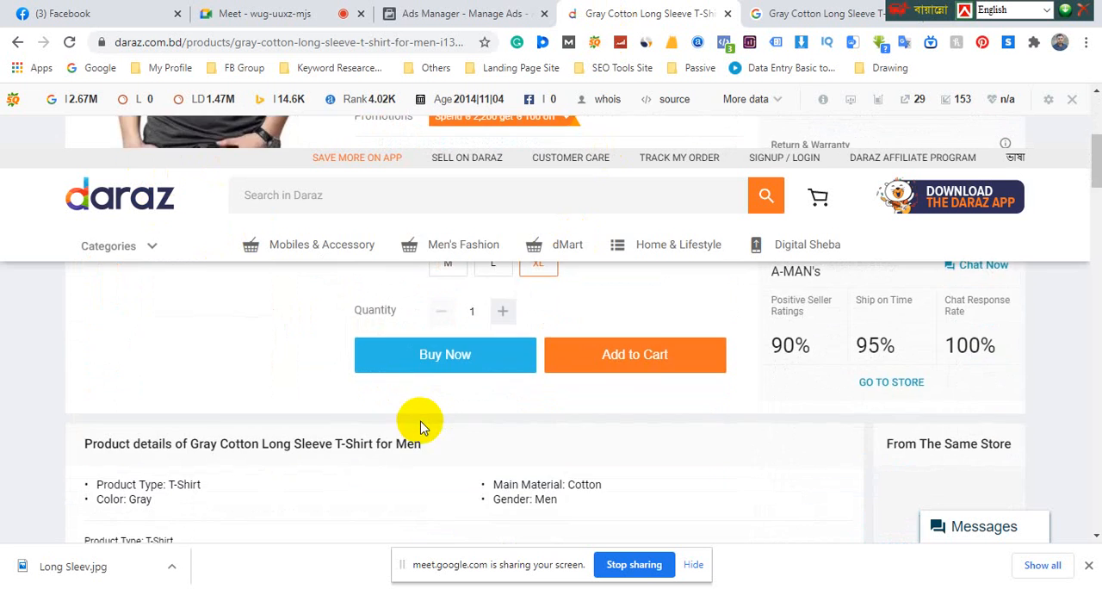
{"action": "scroll", "coordinate": [423, 423], "scroll_direction": "down", "scroll_amount": 2}
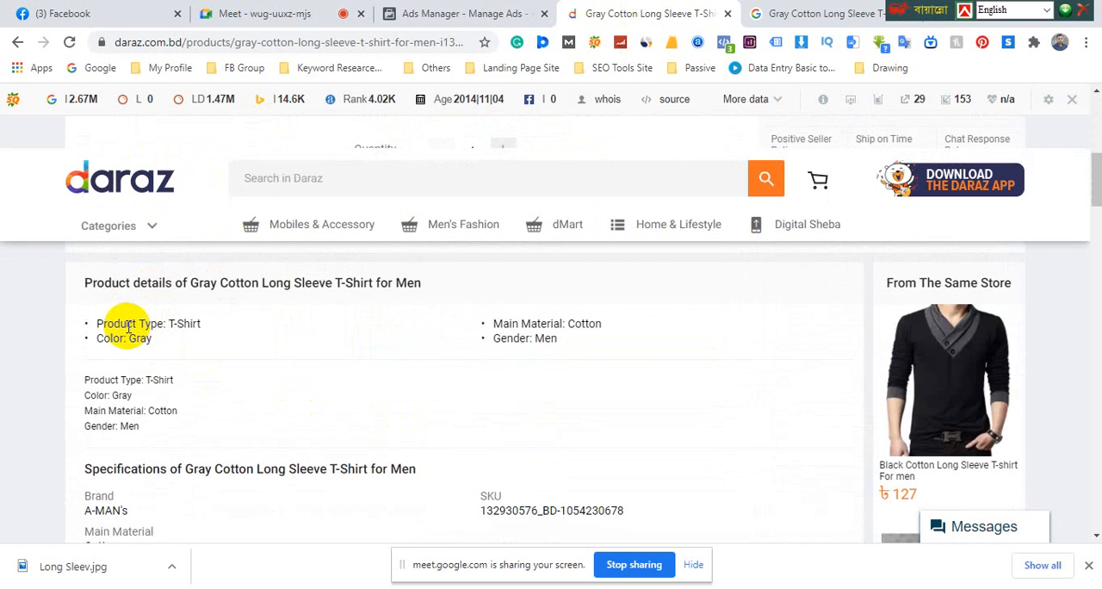
{"action": "scroll", "coordinate": [163, 378], "scroll_direction": "down", "scroll_amount": 2}
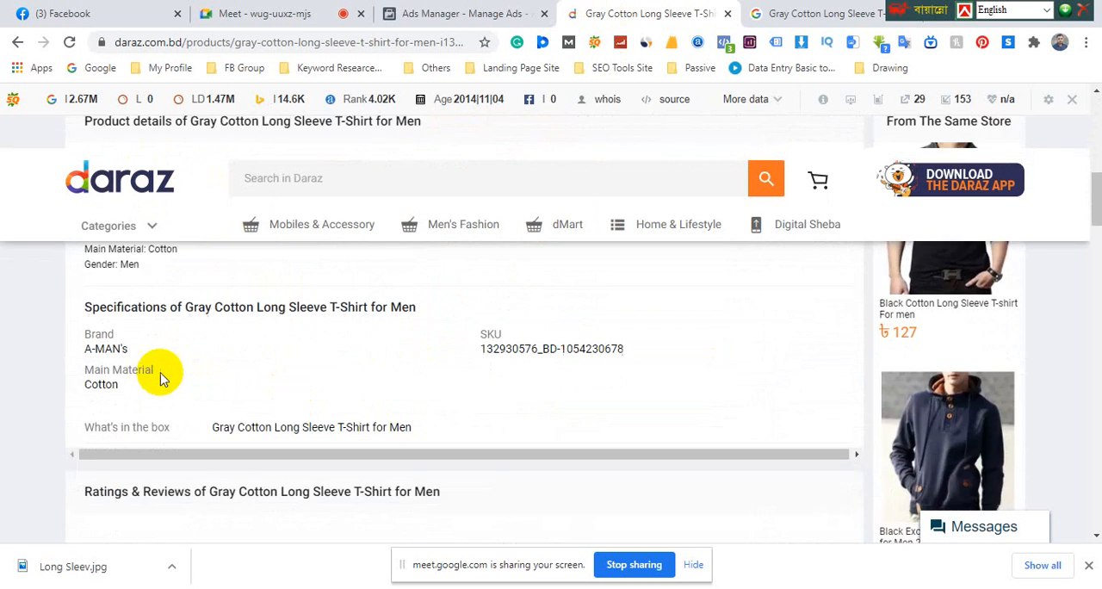
{"action": "scroll", "coordinate": [284, 396], "scroll_direction": "down", "scroll_amount": 3}
{"action": "scroll", "coordinate": [298, 402], "scroll_direction": "down", "scroll_amount": 2}
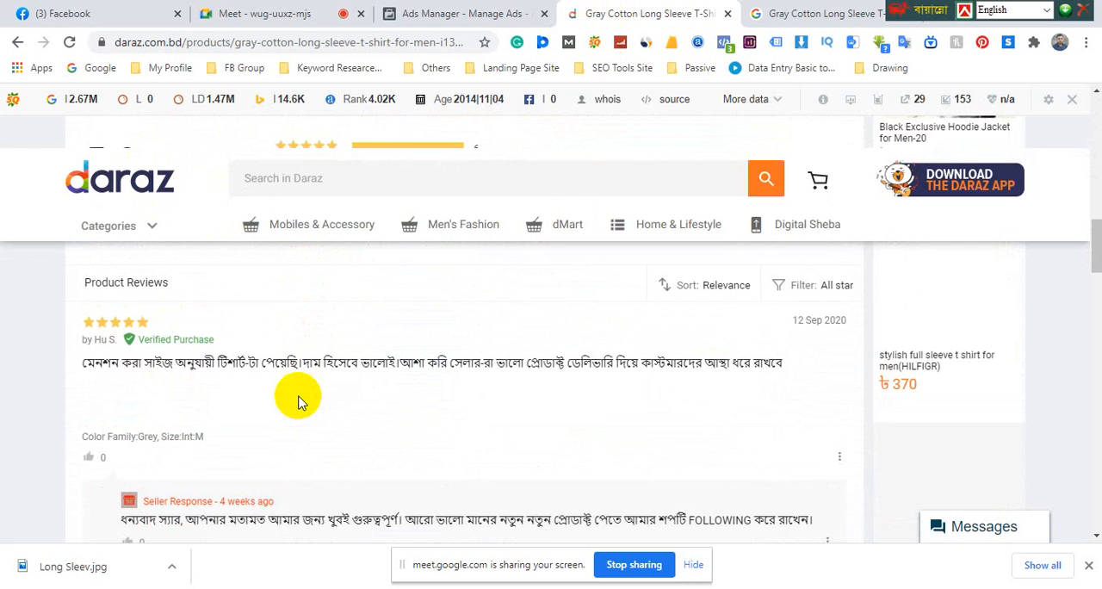
{"action": "scroll", "coordinate": [298, 401], "scroll_direction": "down", "scroll_amount": 2}
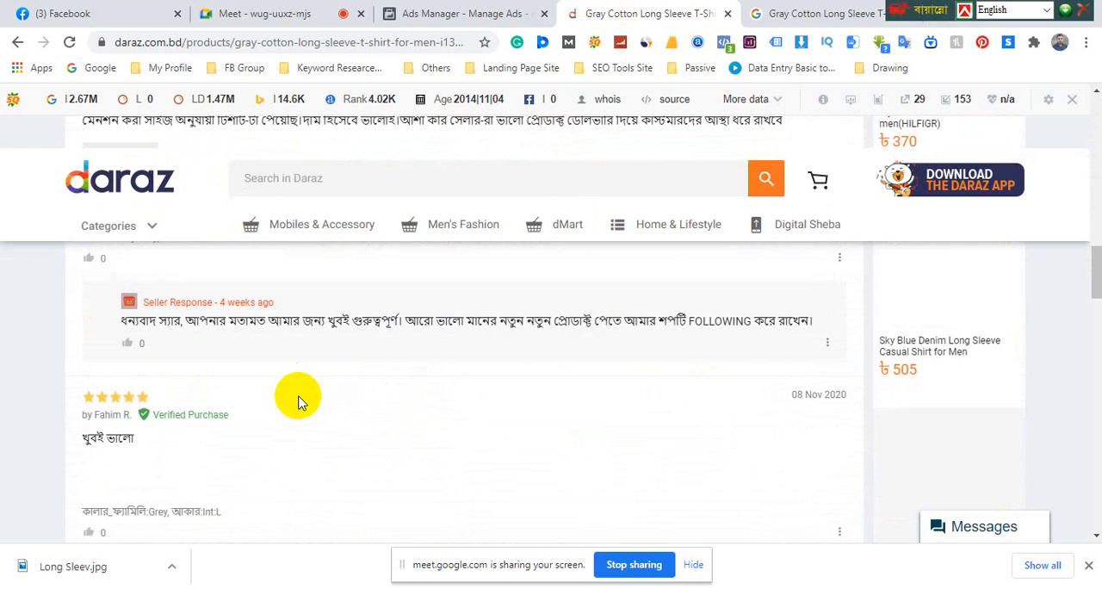
{"action": "scroll", "coordinate": [298, 401], "scroll_direction": "down", "scroll_amount": 3}
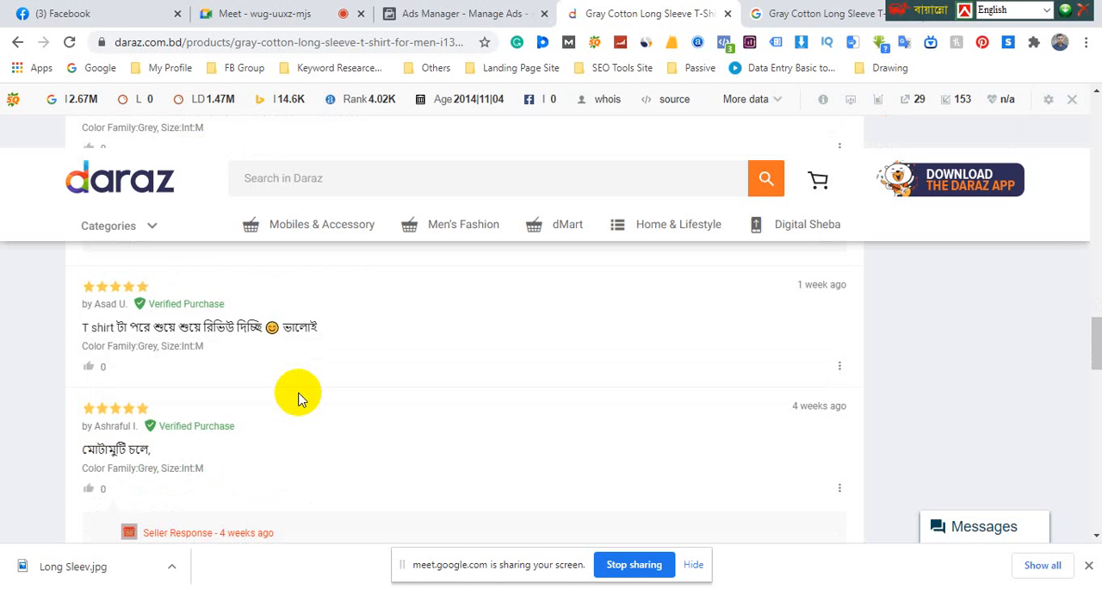
{"action": "scroll", "coordinate": [298, 397], "scroll_direction": "down", "scroll_amount": 8}
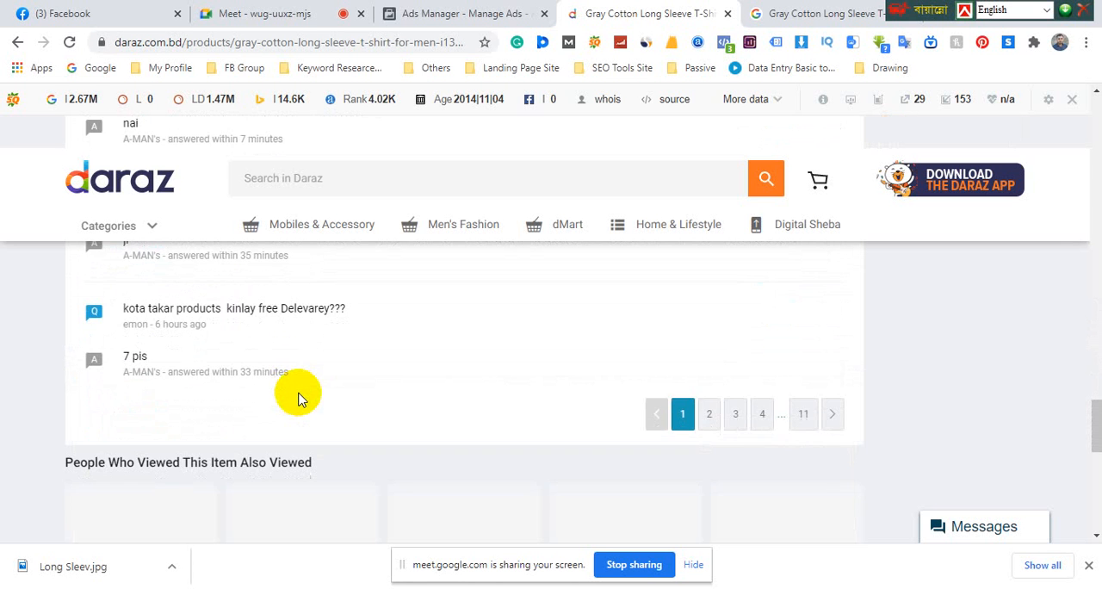
{"action": "scroll", "coordinate": [298, 392], "scroll_direction": "up", "scroll_amount": 20}
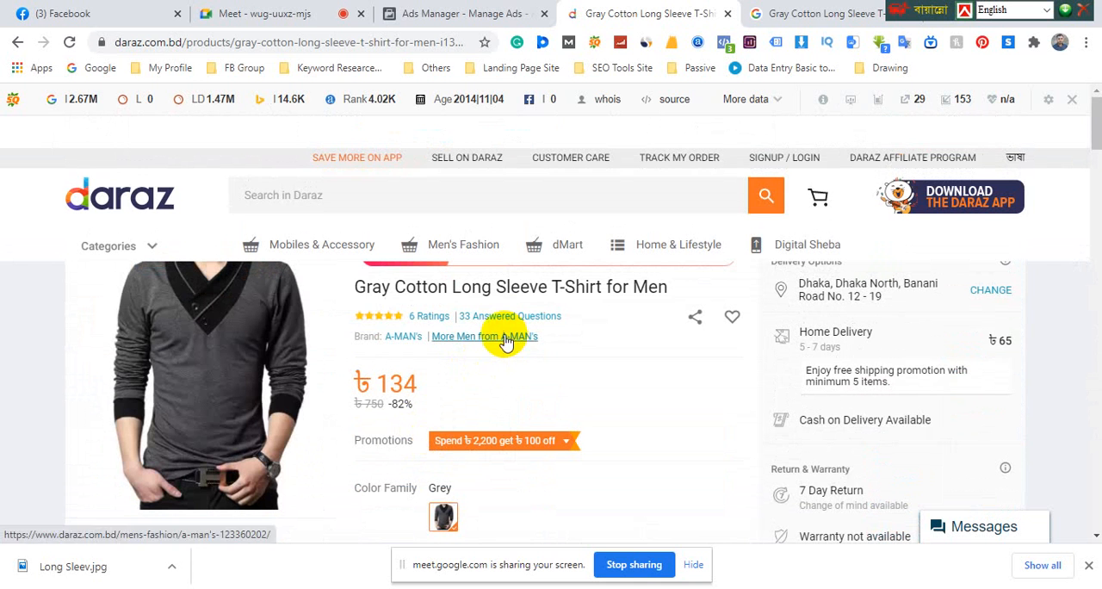
Copy the product title "Gray Cotton Long Sleeve T-Shirt for Men" and show all Google web results for it instead of images
{"action": "left_click_drag", "start_coordinate": [355, 288], "coordinate": [665, 287]}
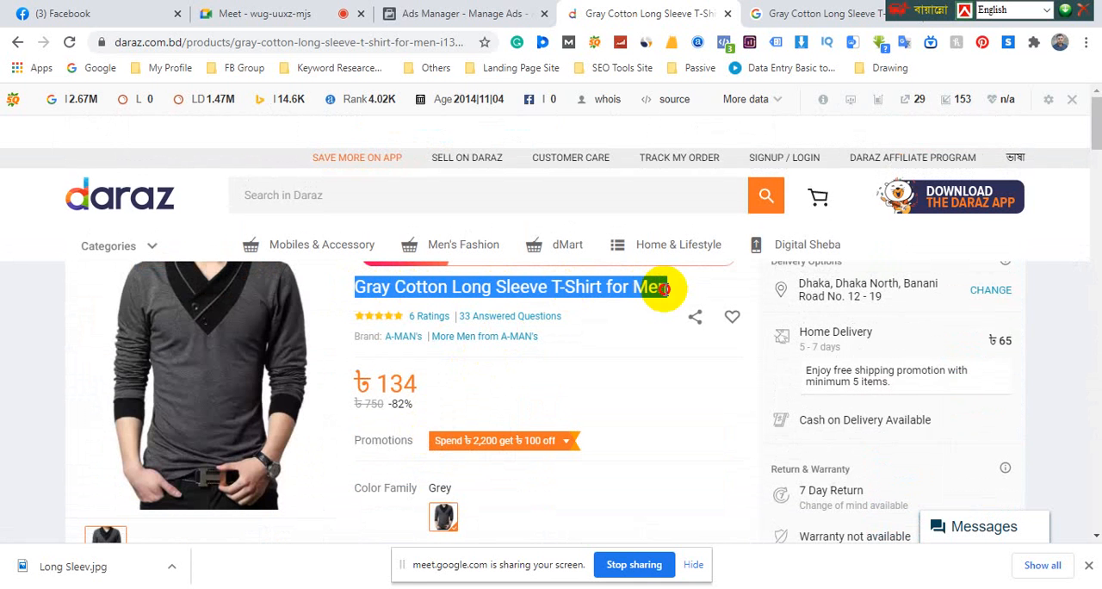
{"action": "right_click", "coordinate": [667, 298]}
{"action": "left_click", "coordinate": [667, 302]}
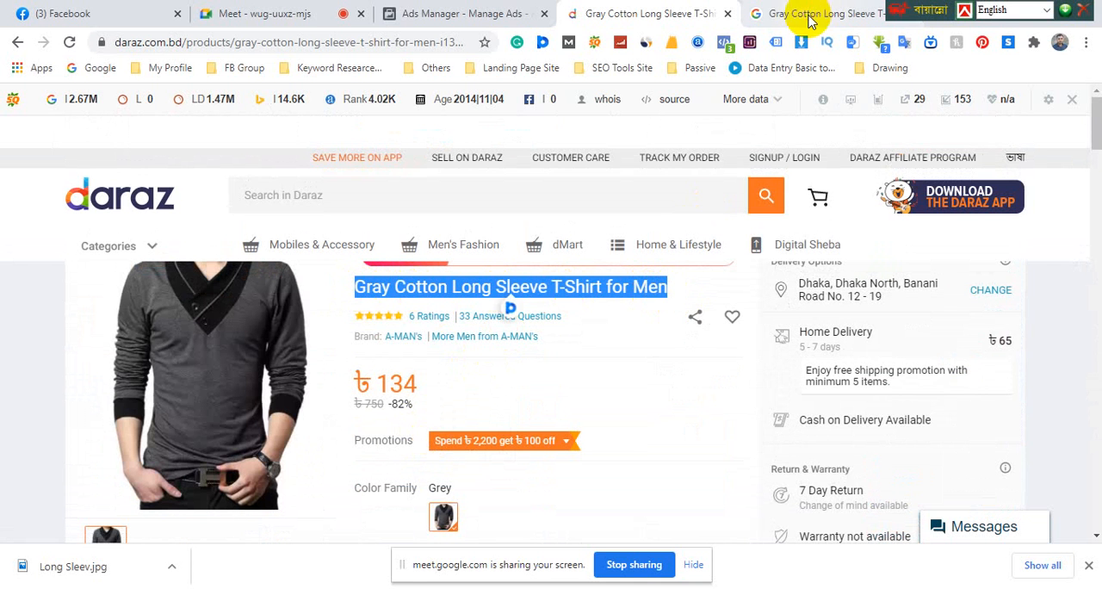
{"action": "left_click", "coordinate": [770, 13]}
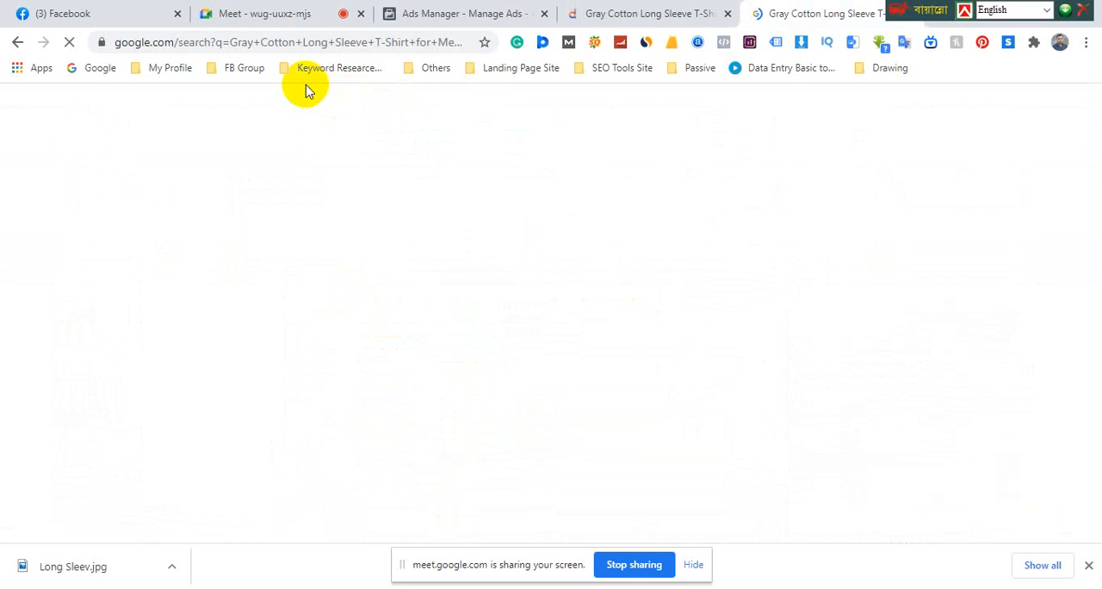
{"action": "left_click", "coordinate": [298, 42]}
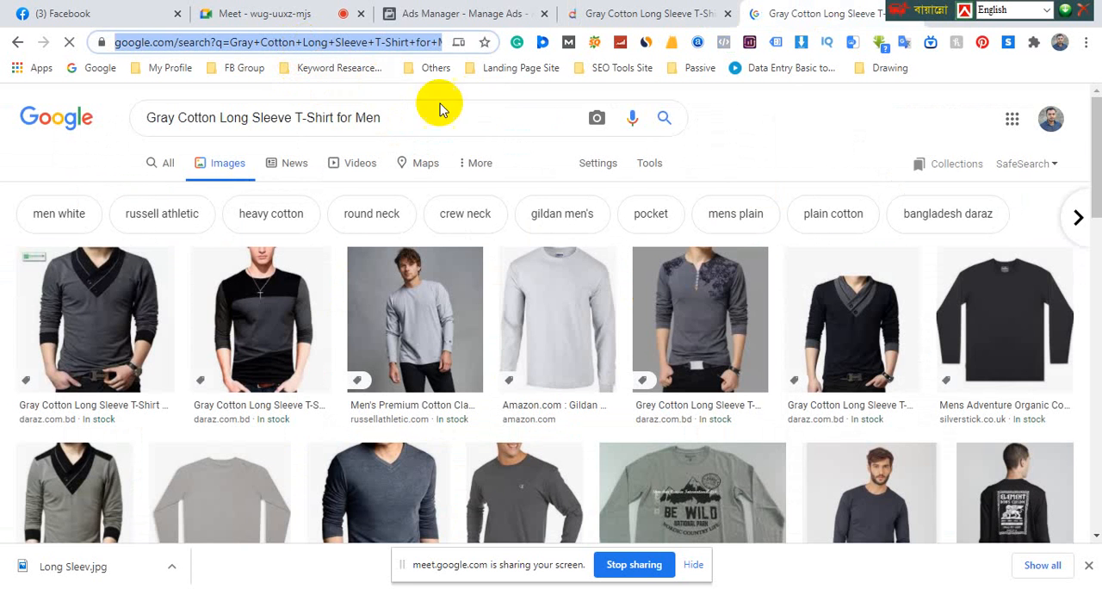
{"action": "left_click", "coordinate": [726, 140]}
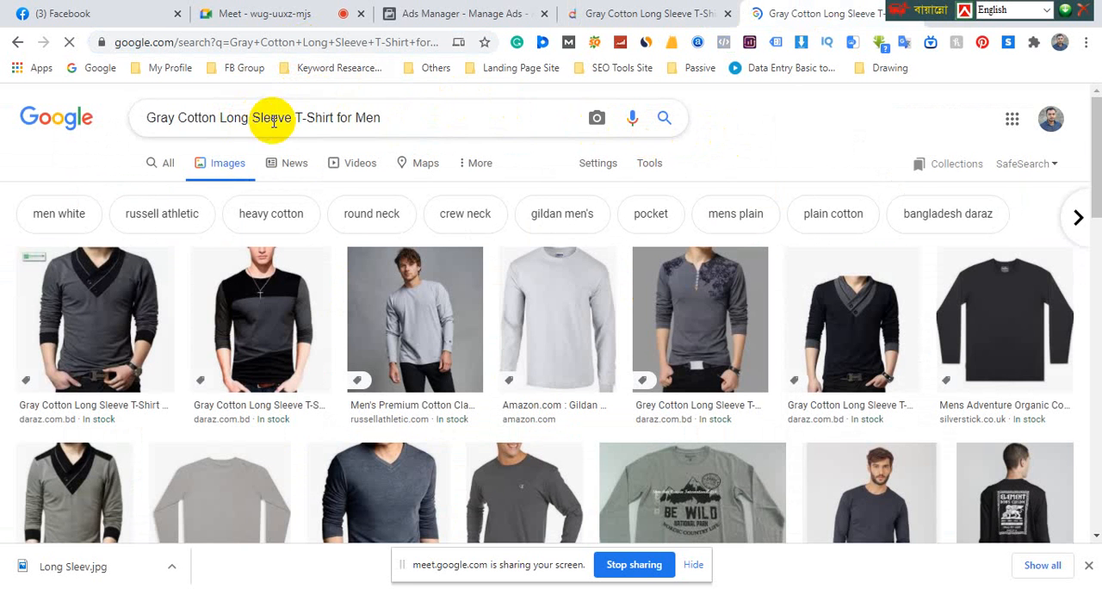
{"action": "left_click", "coordinate": [168, 165]}
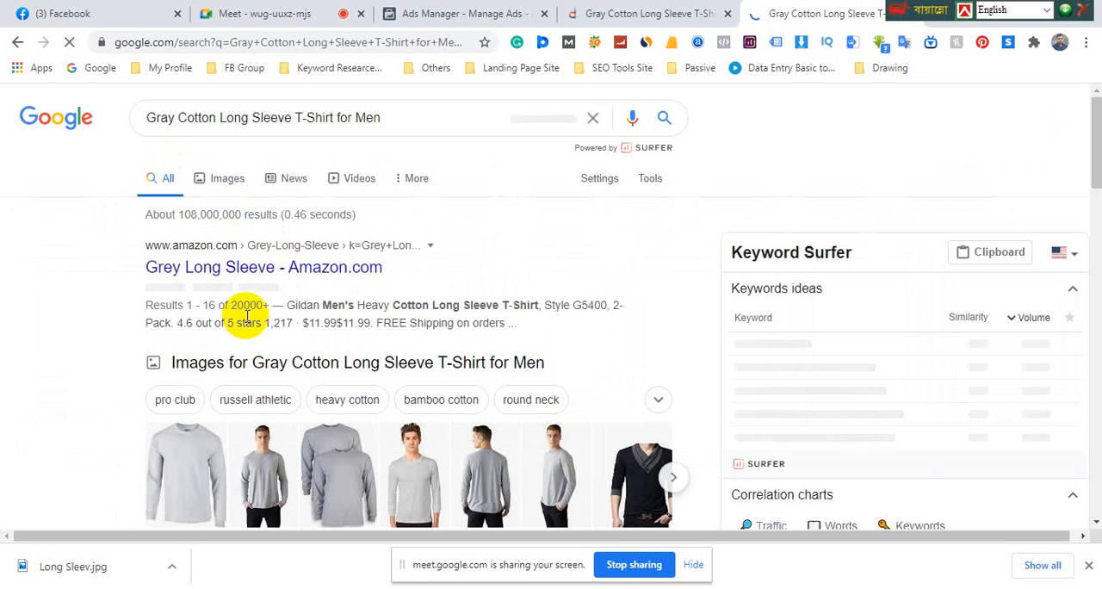
Find the Cotton On result among the Google results and copy its phrase "Find men's long sleeve t shirts to get you through winter"
{"action": "left_click_drag", "start_coordinate": [291, 305], "coordinate": [514, 324]}
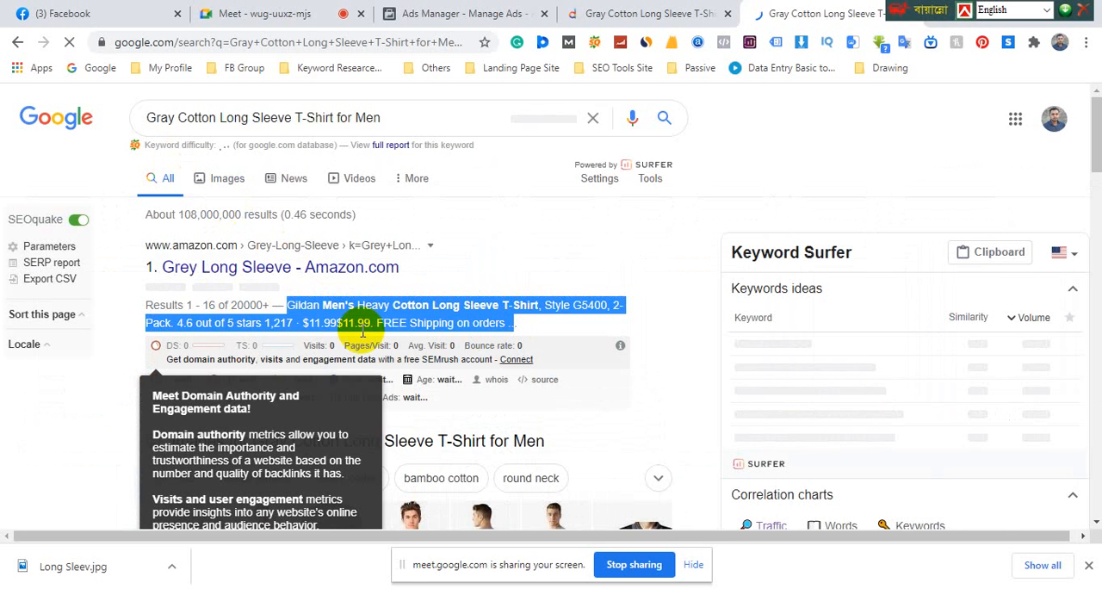
{"action": "scroll", "coordinate": [364, 330], "scroll_direction": "down", "scroll_amount": 3}
{"action": "scroll", "coordinate": [367, 335], "scroll_direction": "down", "scroll_amount": 2}
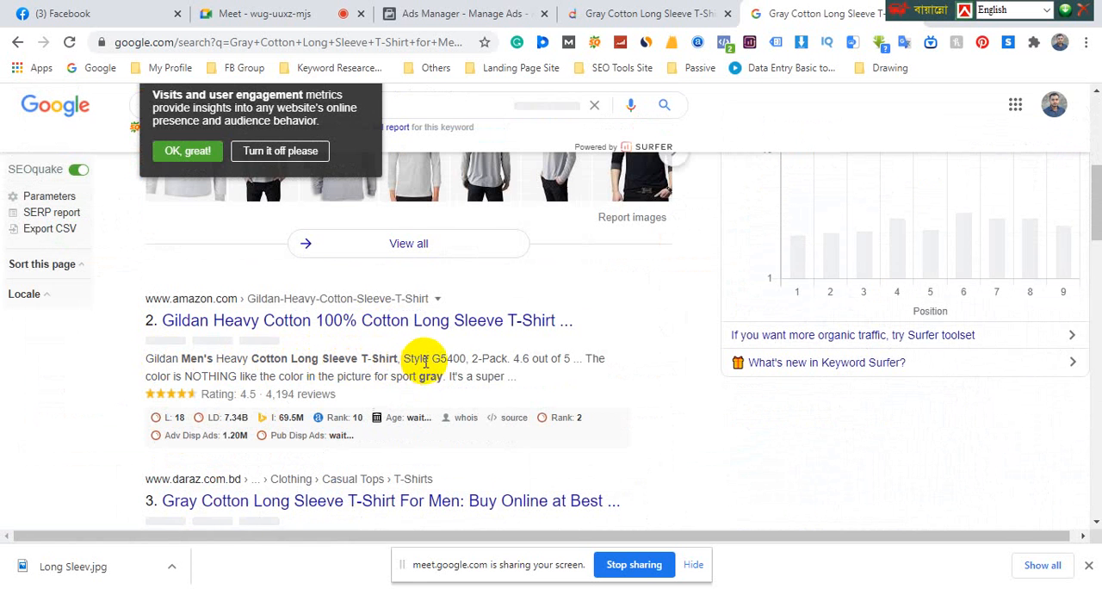
{"action": "scroll", "coordinate": [525, 356], "scroll_direction": "down", "scroll_amount": 2}
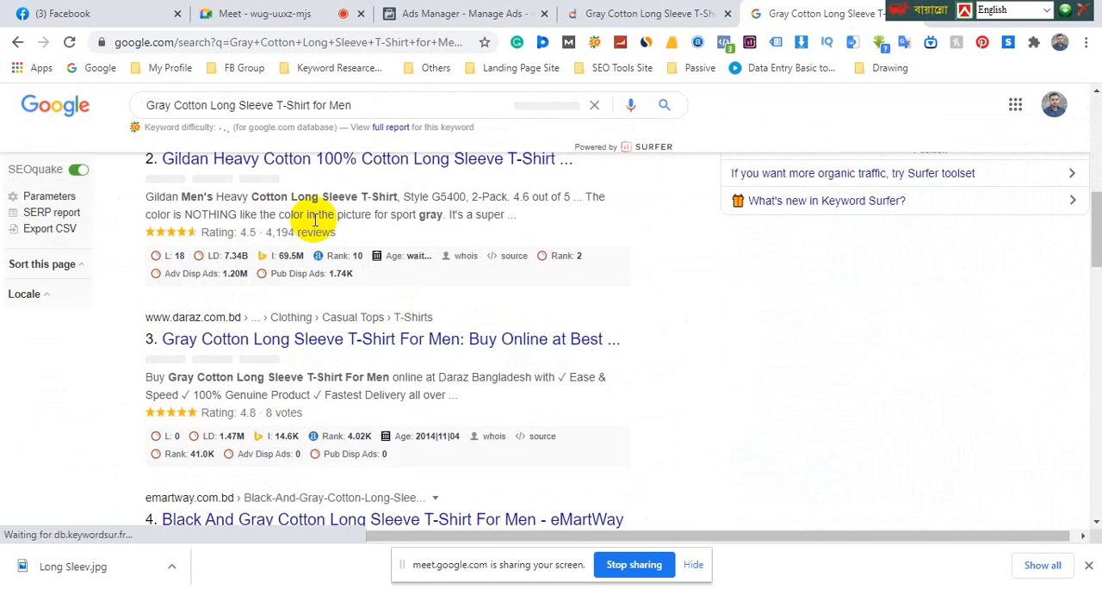
{"action": "scroll", "coordinate": [224, 370], "scroll_direction": "down", "scroll_amount": 4}
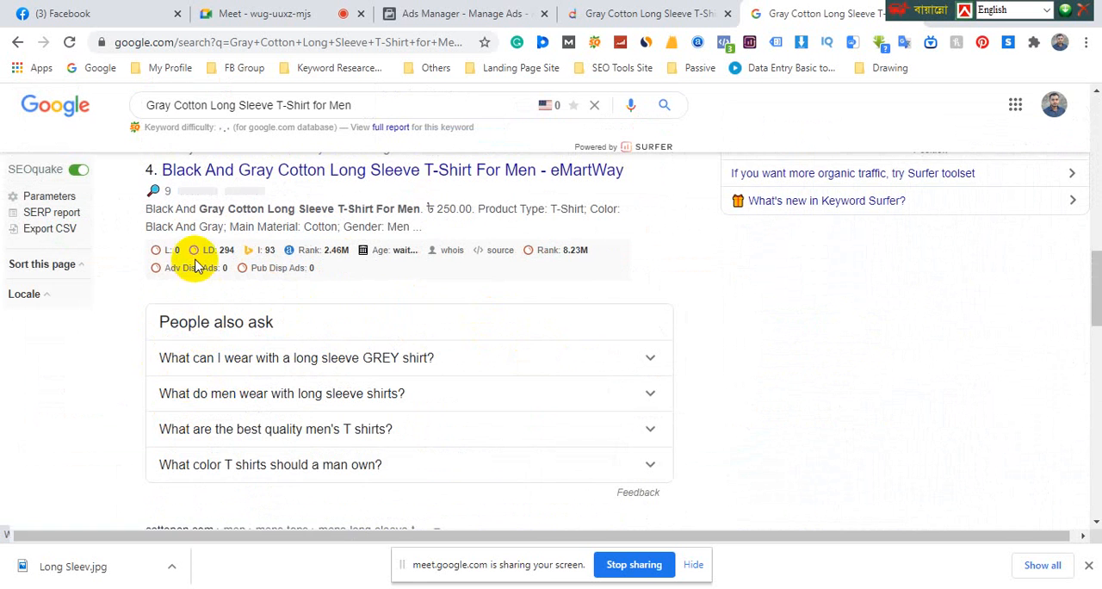
{"action": "scroll", "coordinate": [226, 306], "scroll_direction": "down", "scroll_amount": 3}
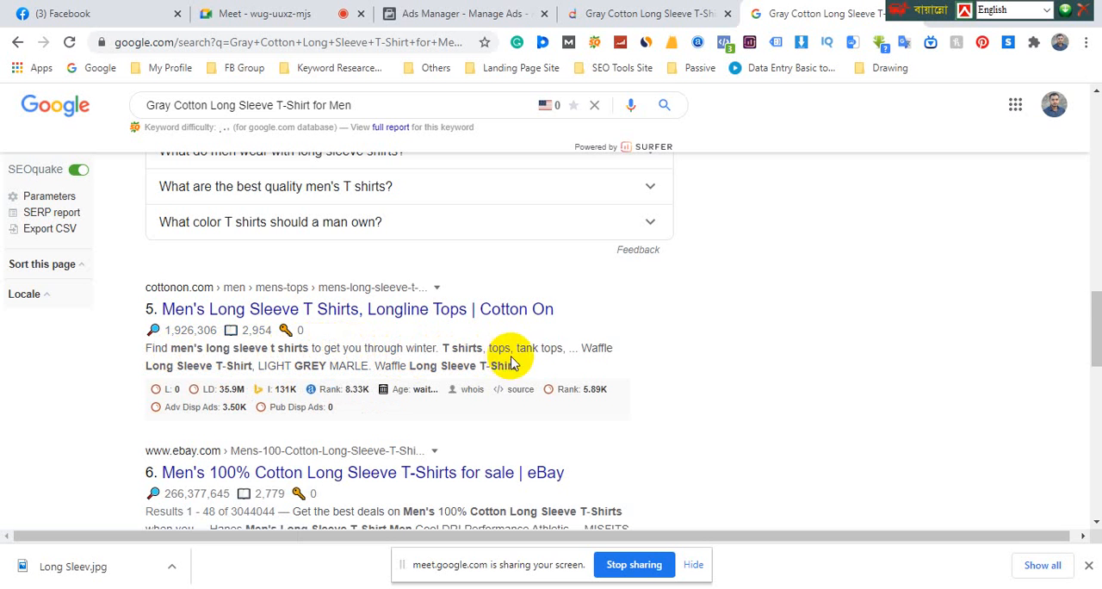
{"action": "scroll", "coordinate": [296, 360], "scroll_direction": "down", "scroll_amount": 1}
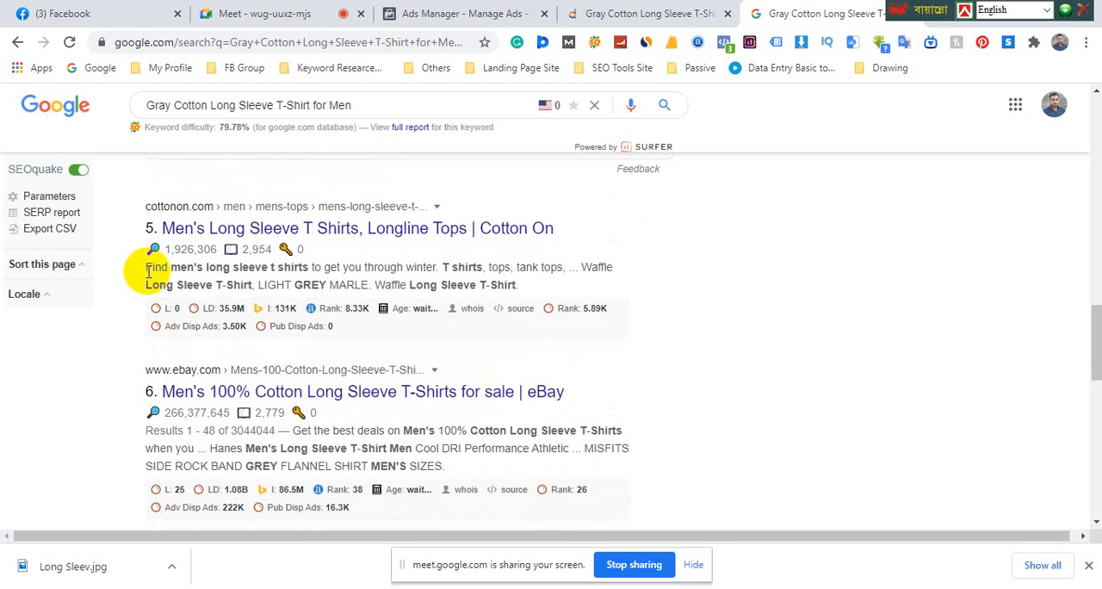
{"action": "left_click_drag", "start_coordinate": [149, 269], "coordinate": [421, 269]}
{"action": "right_click", "coordinate": [422, 268]}
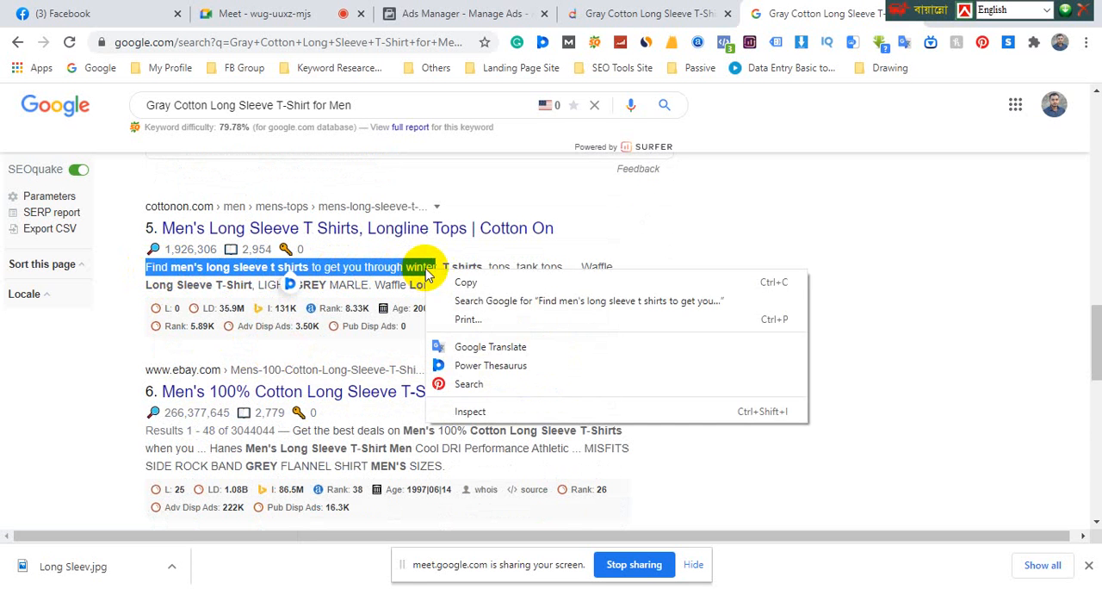
{"action": "left_click", "coordinate": [442, 280]}
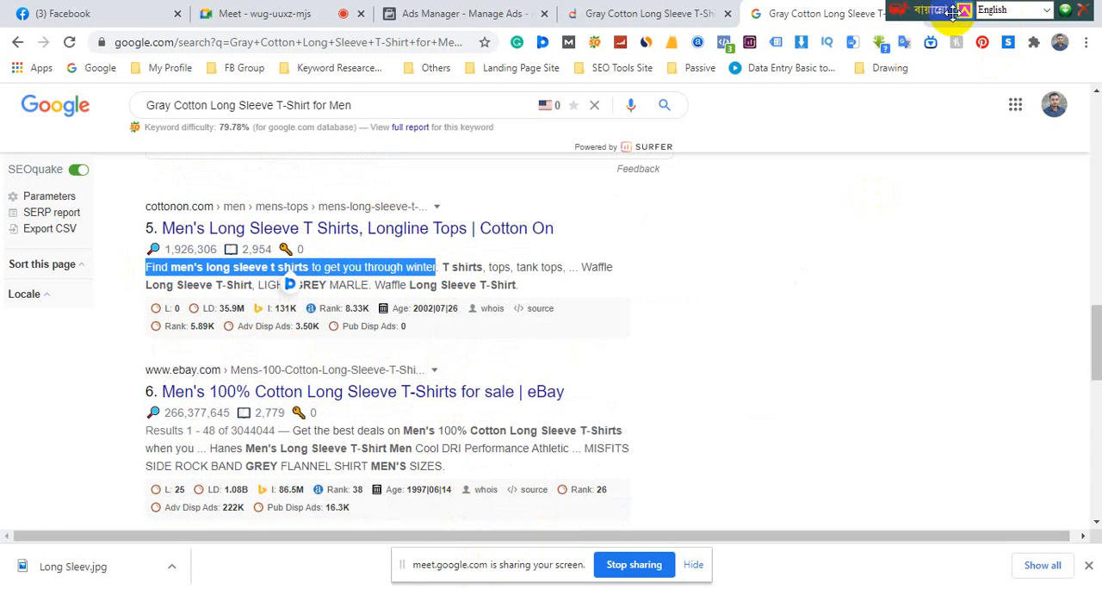
Move the language toolbar aside, minimize the browser and PowerPoint, and create and open a new Microsoft Word document on the desktop
{"action": "left_click_drag", "start_coordinate": [953, 13], "coordinate": [762, 13]}
{"action": "left_click", "coordinate": [1011, 13]}
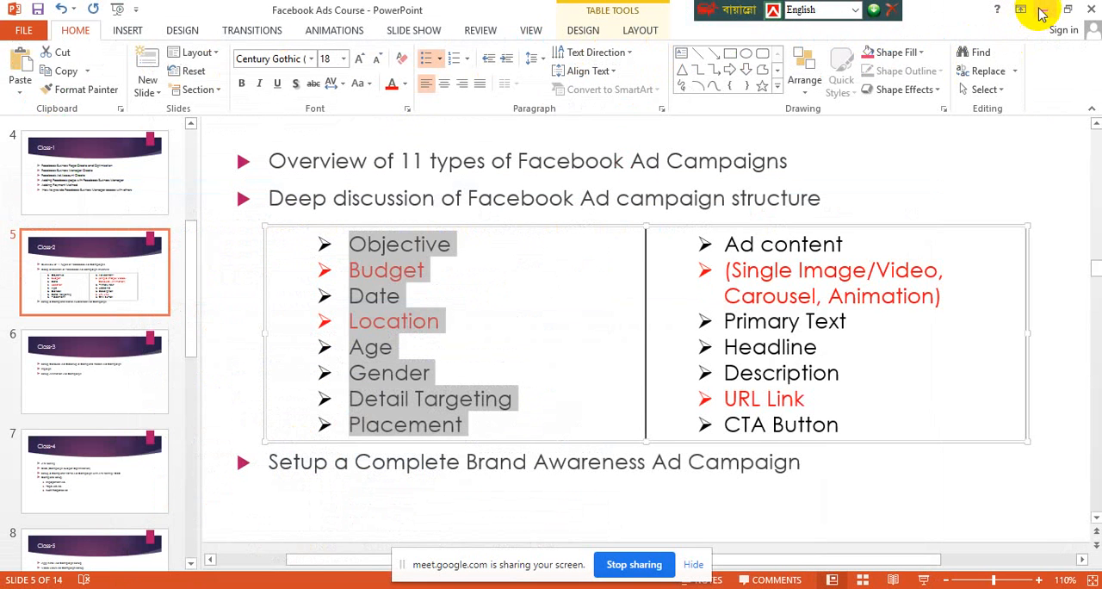
{"action": "left_click", "coordinate": [1045, 10]}
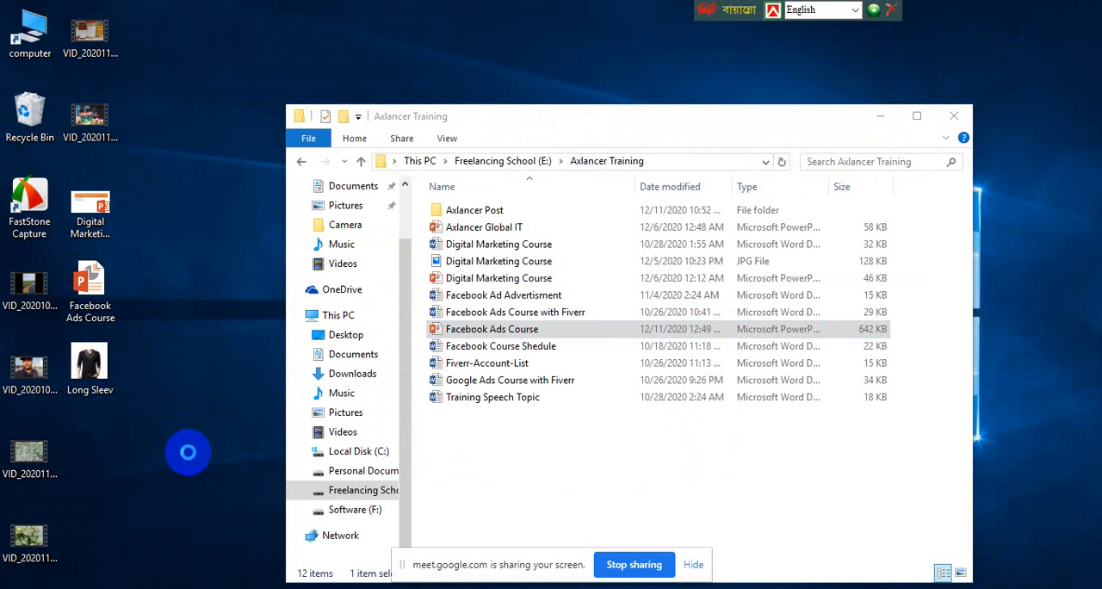
{"action": "right_click", "coordinate": [186, 409]}
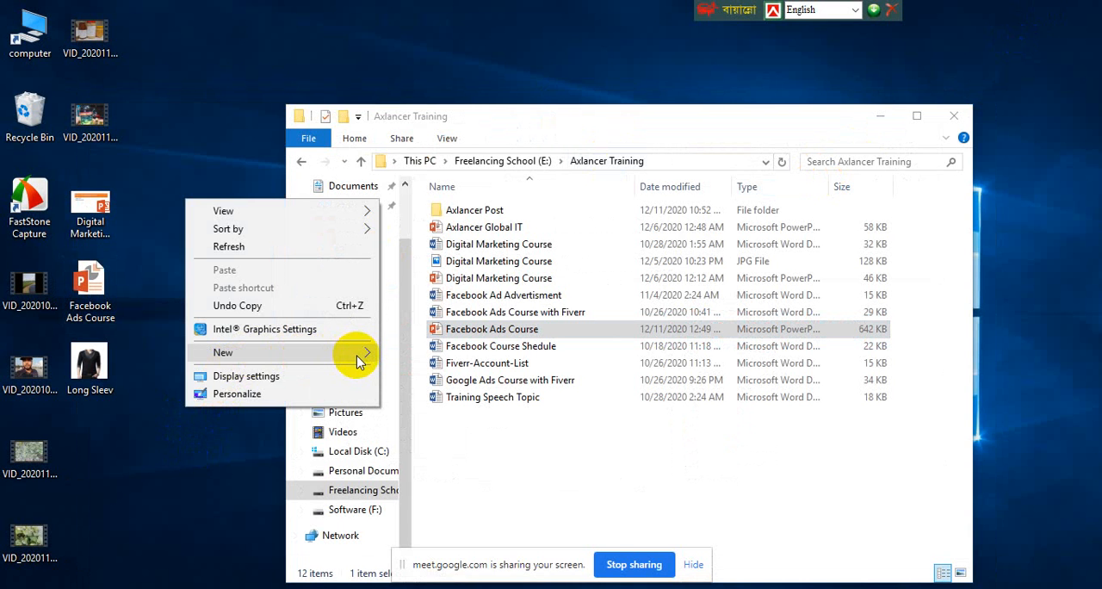
{"action": "mouse_move", "coordinate": [358, 361]}
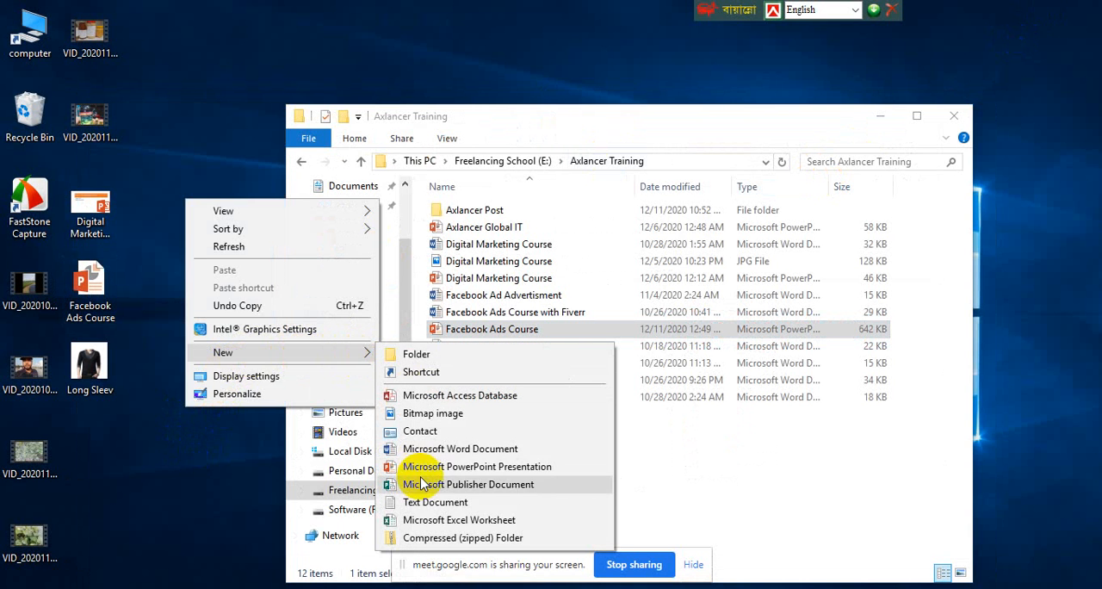
{"action": "left_click", "coordinate": [460, 449]}
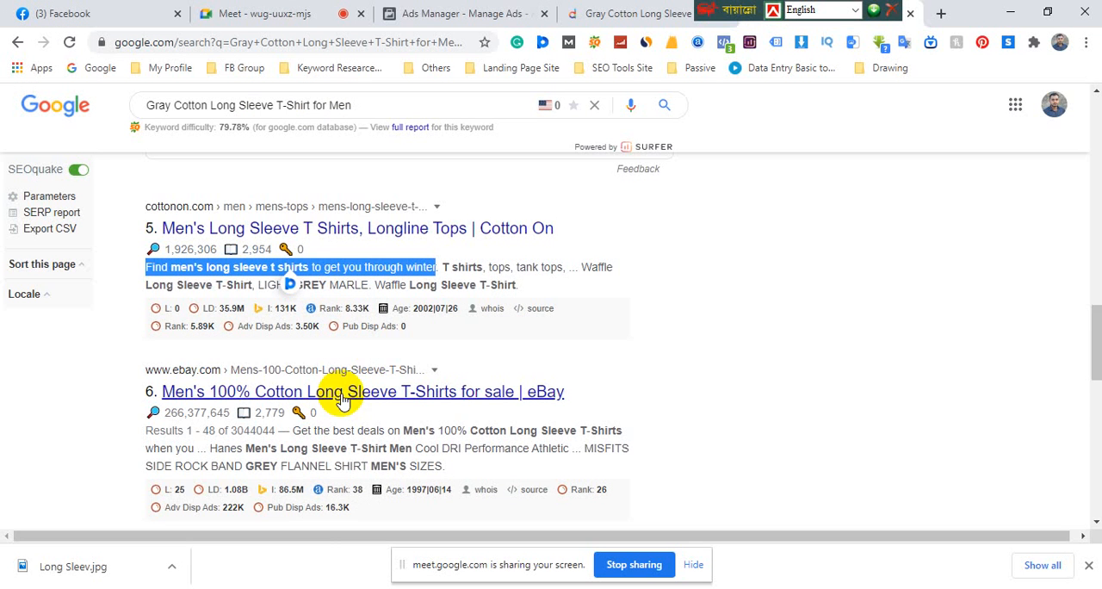
Switch back to the Google results and copy "Get the best deals on Men's 100% Cotton Long Sleeve T-Shirts" from the eBay result
{"action": "left_click", "coordinate": [300, 512]}
{"action": "scroll", "coordinate": [382, 365], "scroll_direction": "down", "scroll_amount": 2}
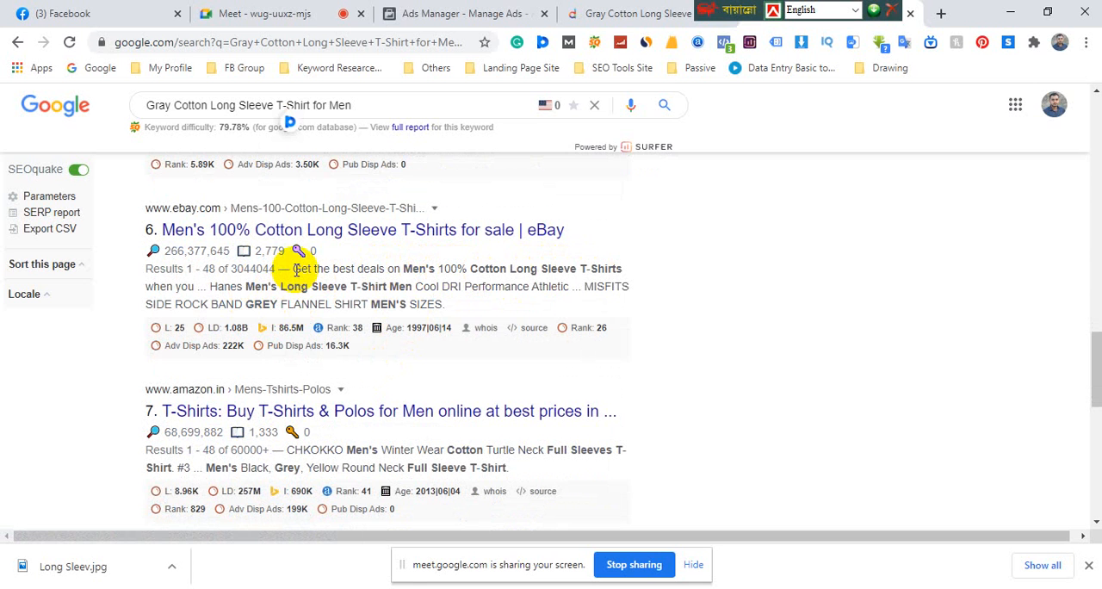
{"action": "left_click_drag", "start_coordinate": [294, 272], "coordinate": [630, 272]}
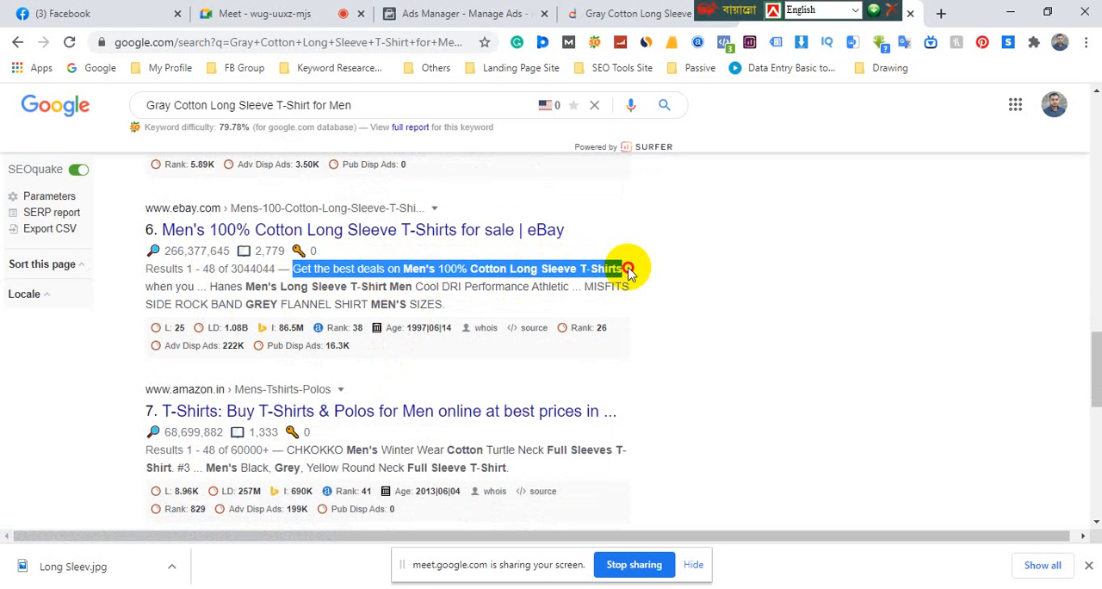
{"action": "right_click", "coordinate": [608, 268]}
{"action": "left_click", "coordinate": [642, 280]}
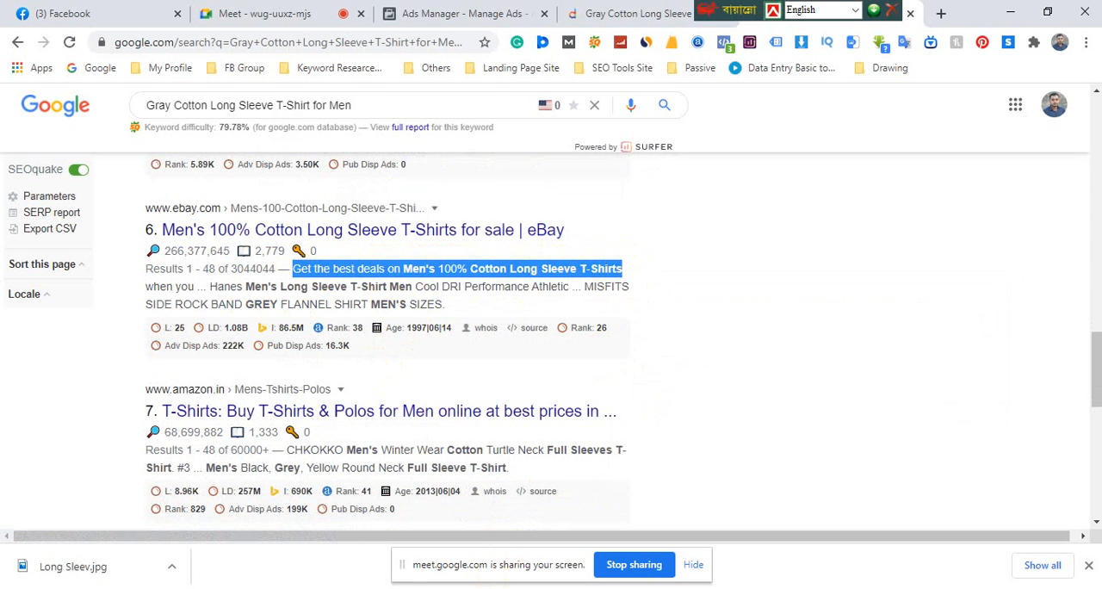
Paste the copied eBay phrase into the blank Word document, keeping its source formatting
{"action": "key", "text": "alt+Tab"}
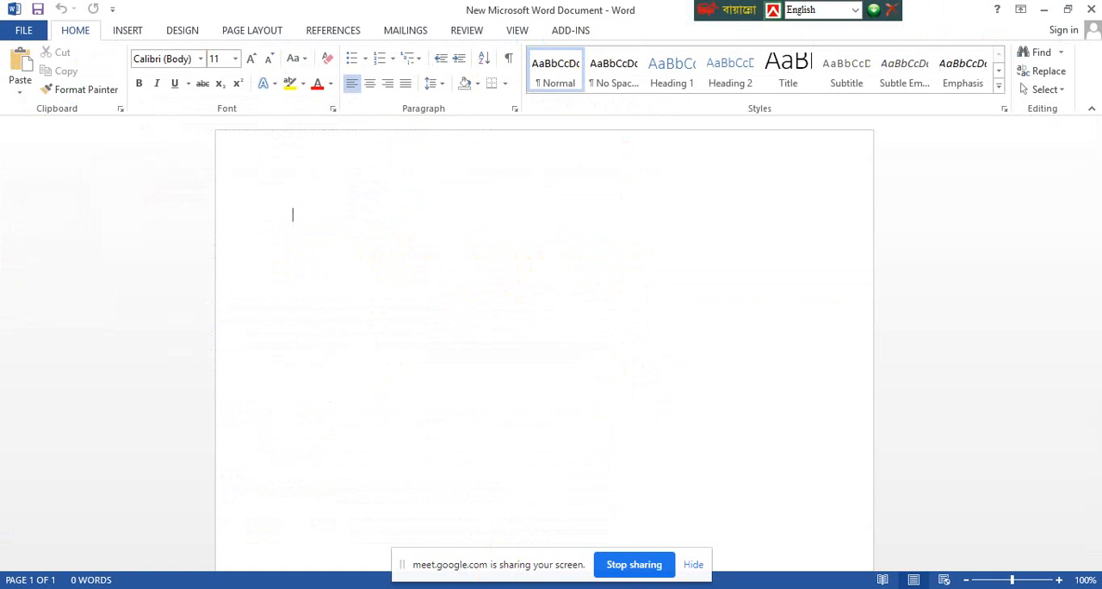
{"action": "right_click", "coordinate": [326, 247]}
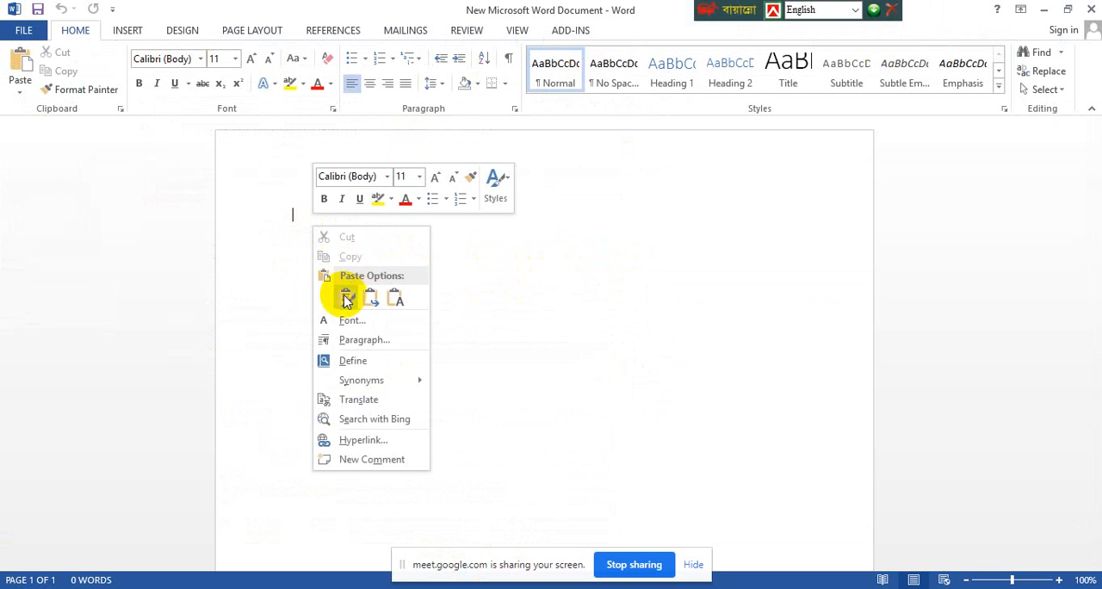
{"action": "left_click", "coordinate": [345, 299]}
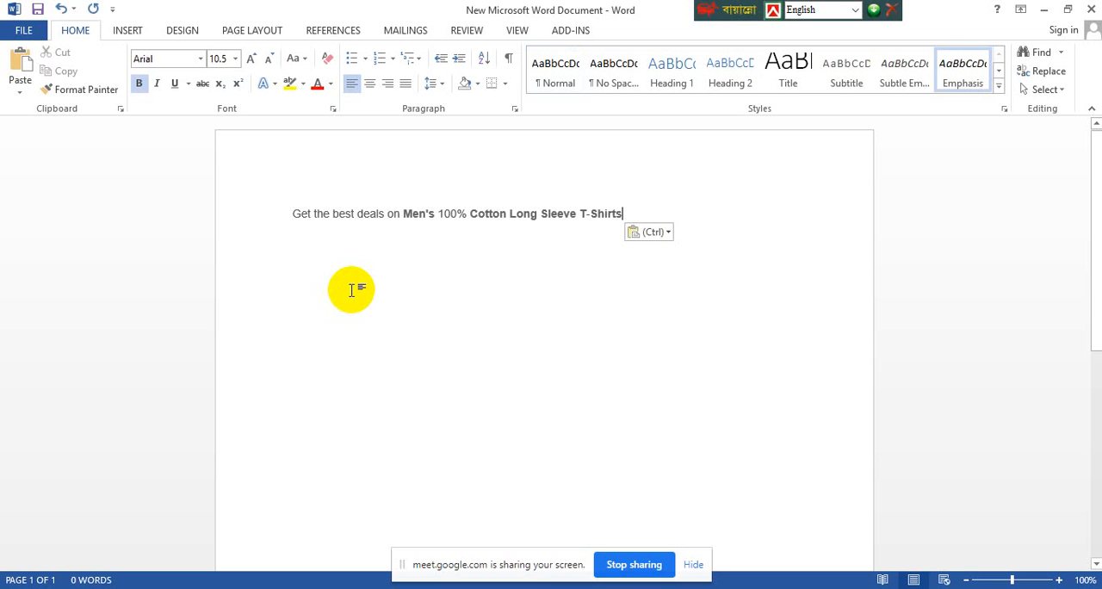
Return to Google and examine the remaining first-page results, from Amazon to Walmart, for more ad wording
{"action": "mouse_move", "coordinate": [361, 575]}
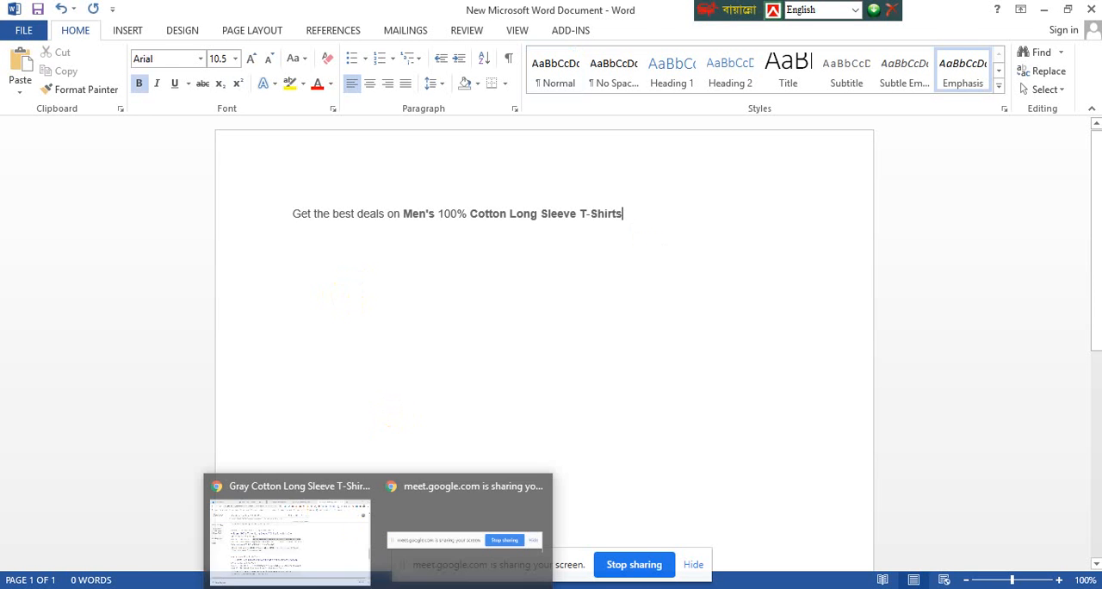
{"action": "left_click", "coordinate": [301, 501]}
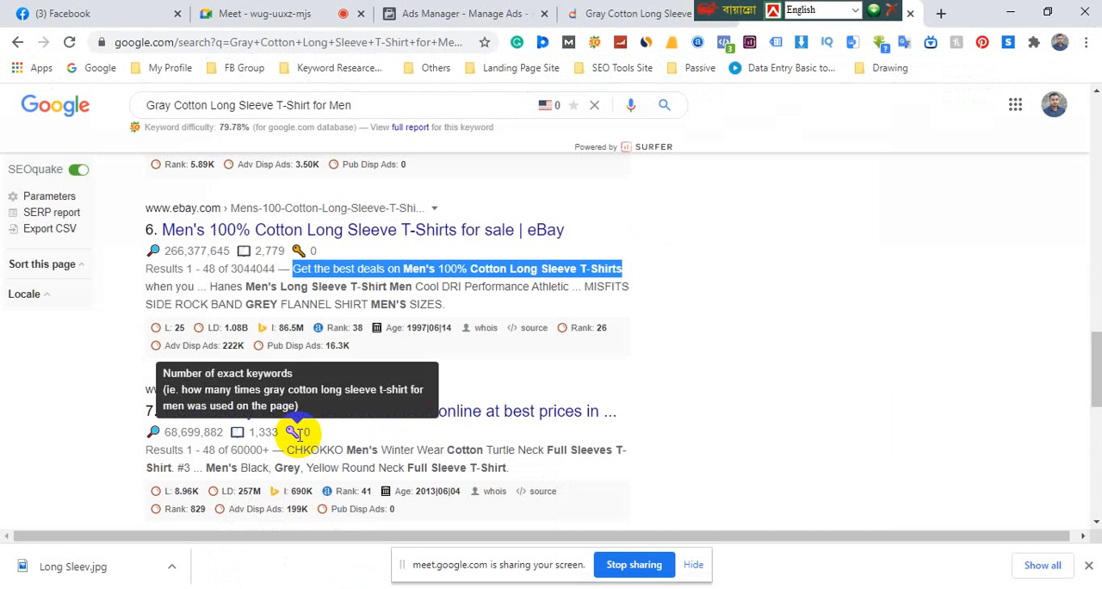
{"action": "scroll", "coordinate": [310, 329], "scroll_direction": "down", "scroll_amount": 1}
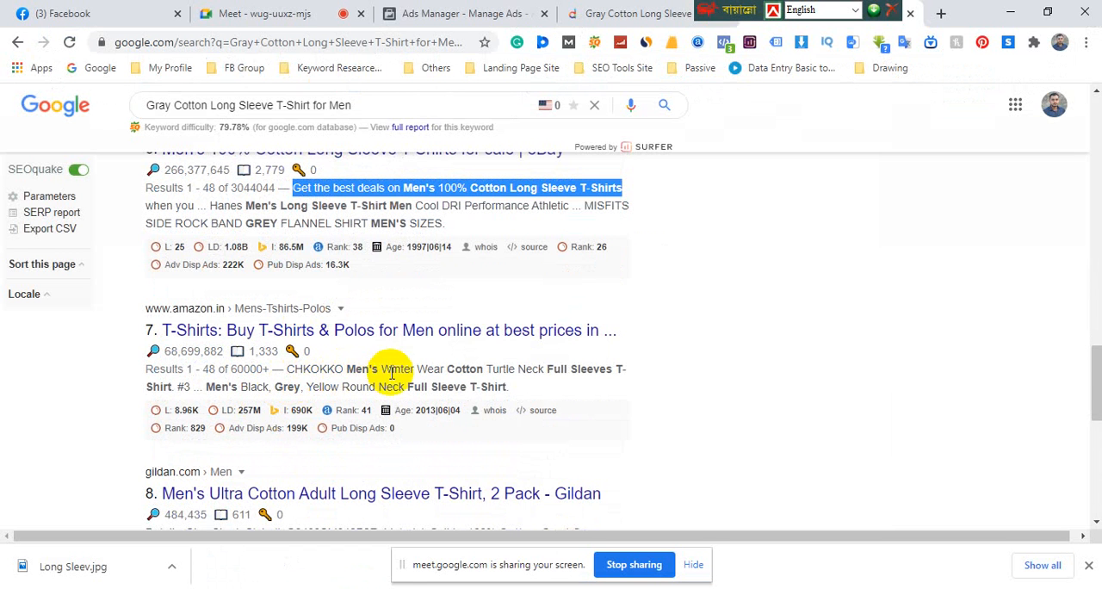
{"action": "scroll", "coordinate": [422, 366], "scroll_direction": "down", "scroll_amount": 3}
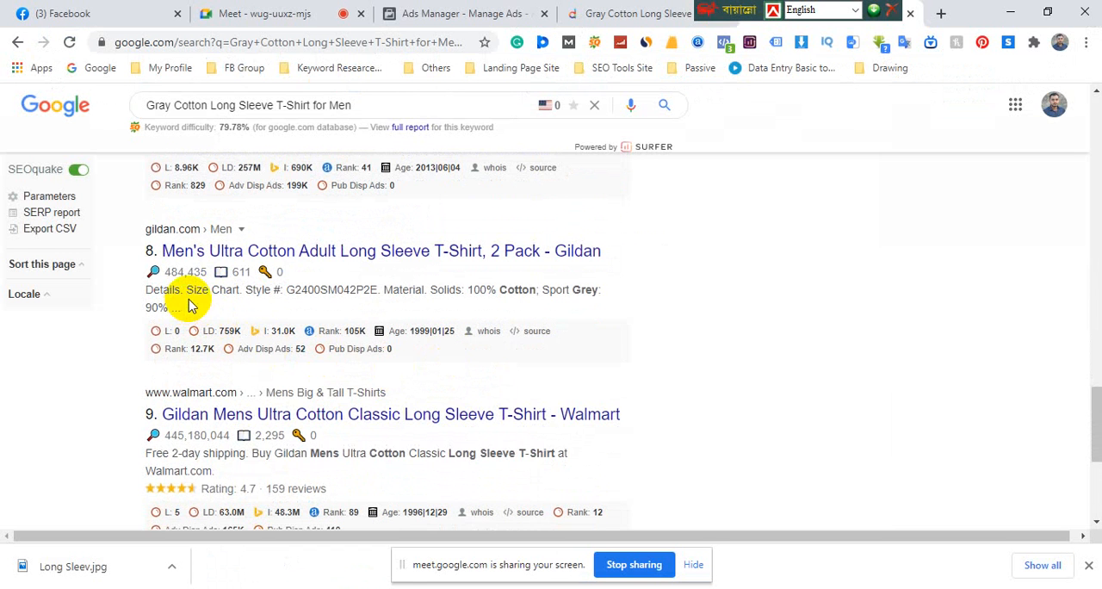
{"action": "scroll", "coordinate": [387, 318], "scroll_direction": "down", "scroll_amount": 2}
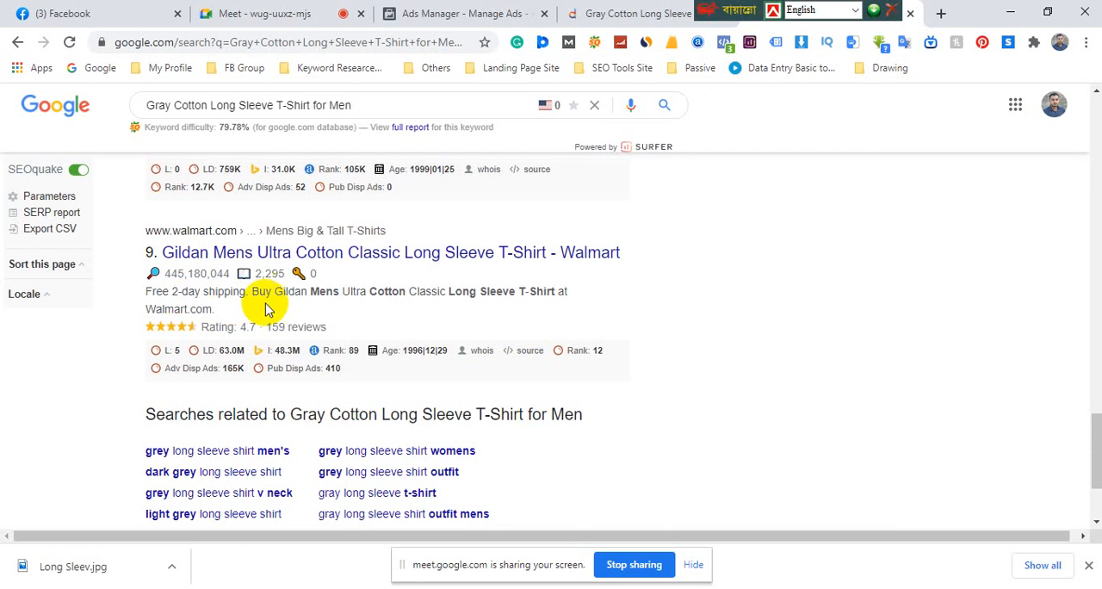
Switch to the Daraz product page and review the T-shirt's delivery, seller and product details
{"action": "left_click", "coordinate": [594, 21]}
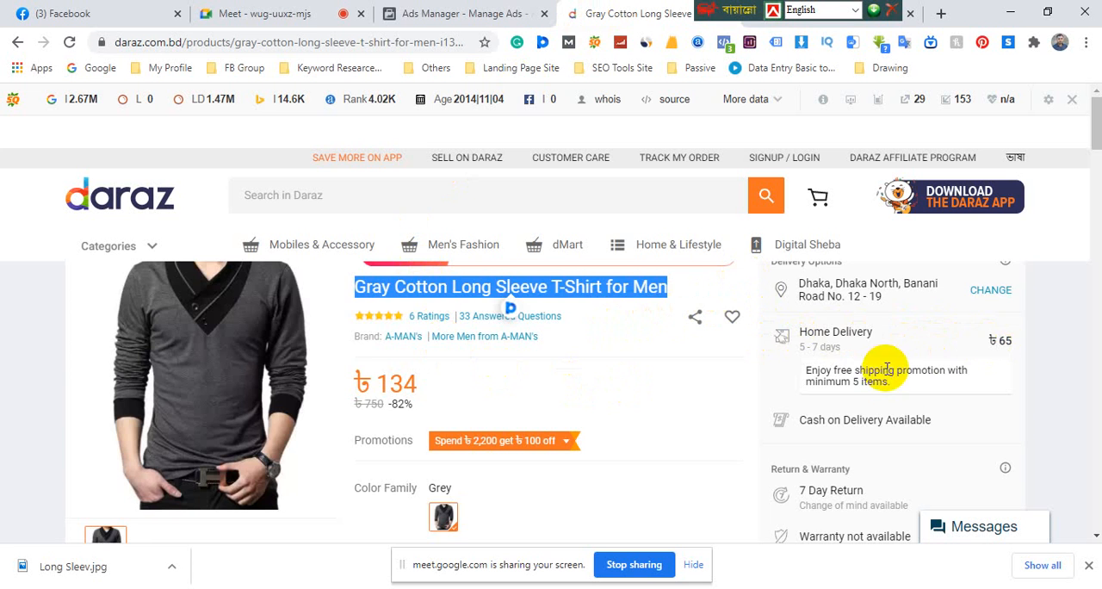
{"action": "scroll", "coordinate": [885, 369], "scroll_direction": "down", "scroll_amount": 1}
{"action": "scroll", "coordinate": [861, 388], "scroll_direction": "down", "scroll_amount": 3}
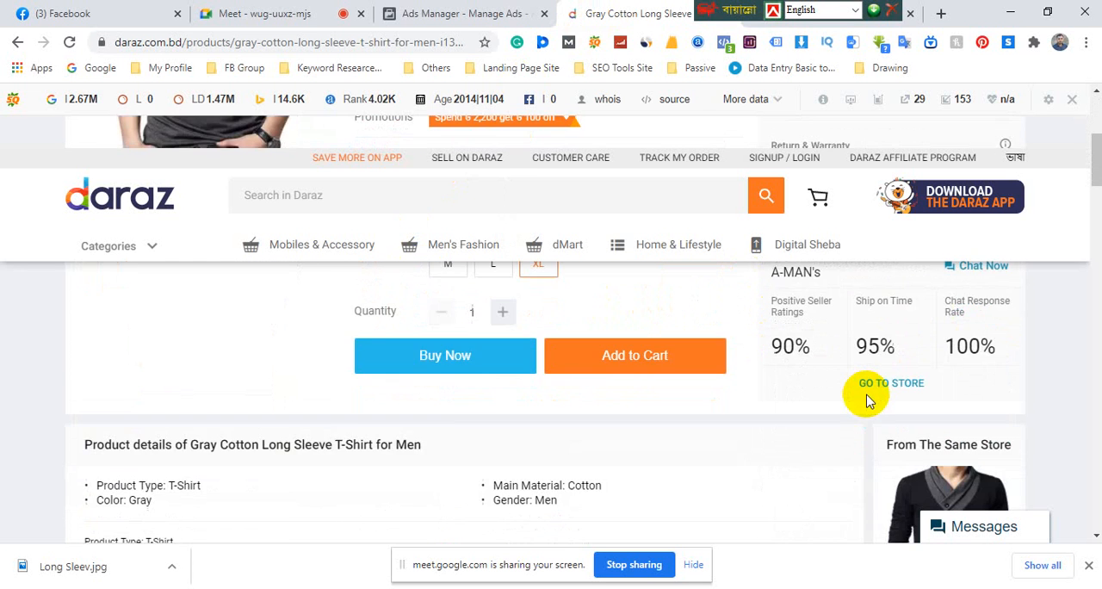
{"action": "scroll", "coordinate": [856, 397], "scroll_direction": "up", "scroll_amount": 2}
{"action": "scroll", "coordinate": [523, 423], "scroll_direction": "down", "scroll_amount": 2}
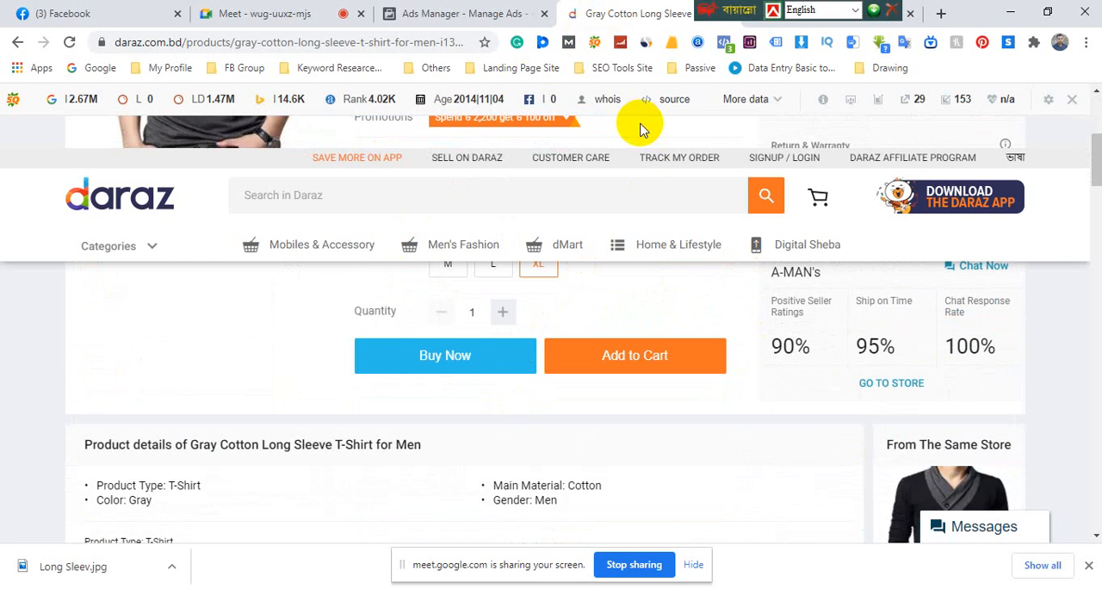
Go back to the Google search, open the second page of results and examine the listing descriptions for usable ad wording
{"action": "left_click", "coordinate": [792, 13]}
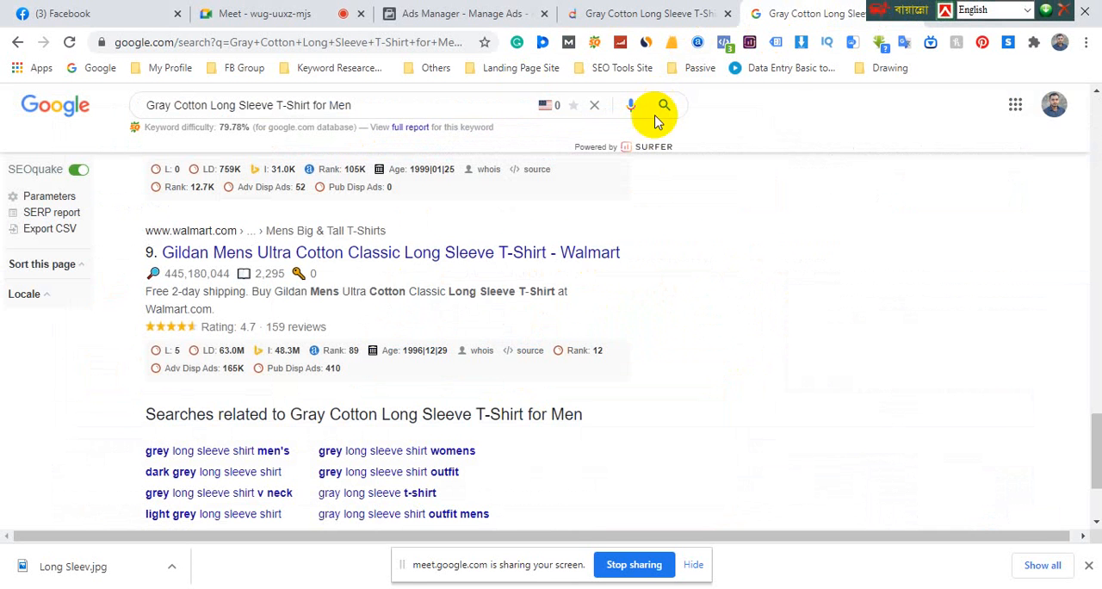
{"action": "scroll", "coordinate": [303, 340], "scroll_direction": "down", "scroll_amount": 2}
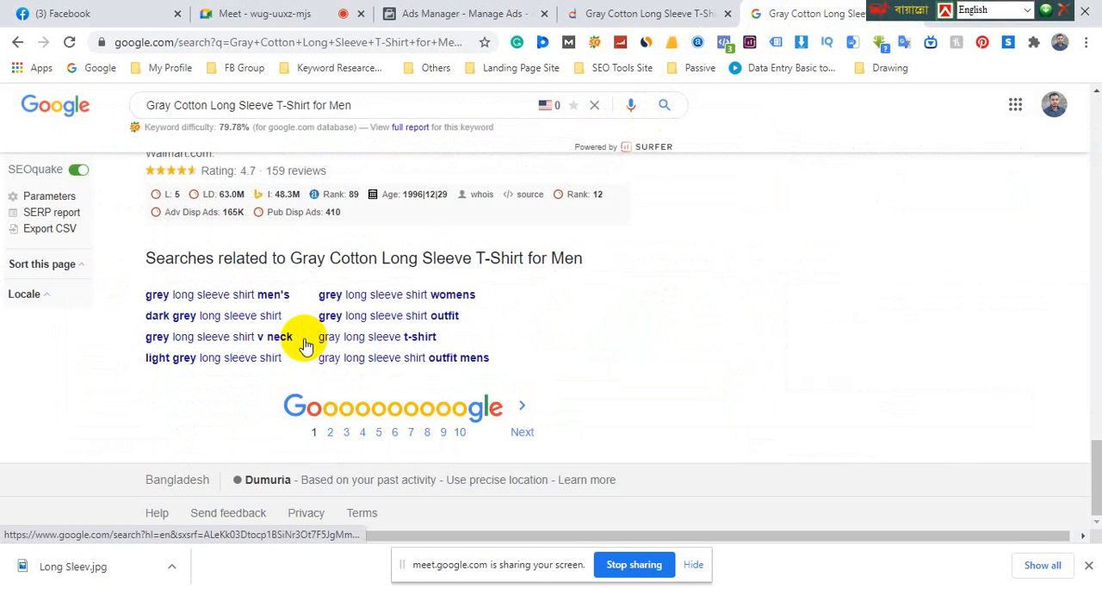
{"action": "left_click", "coordinate": [331, 434]}
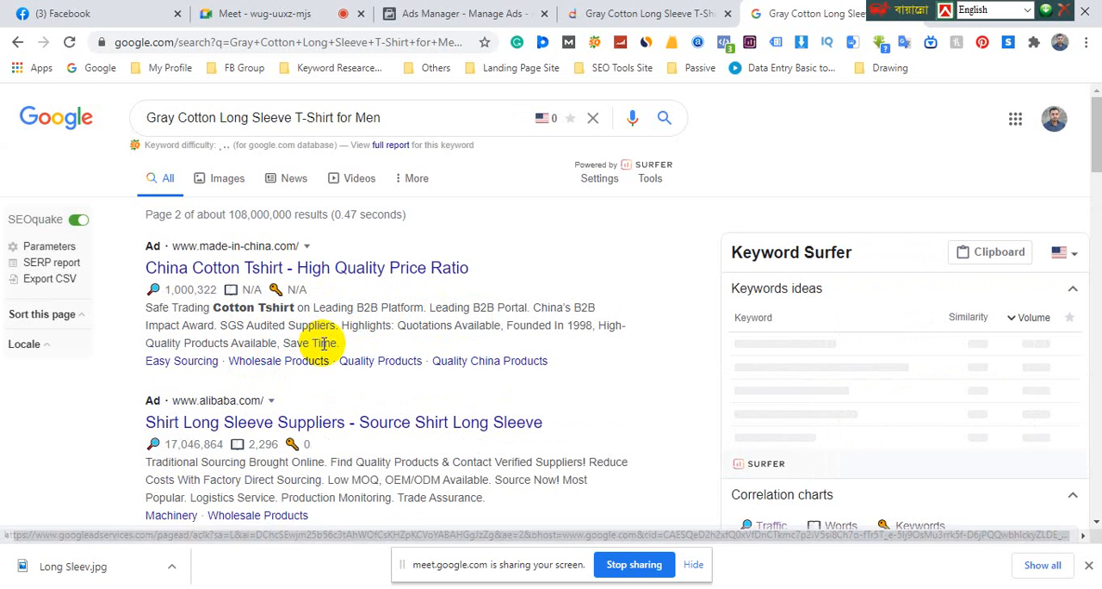
{"action": "scroll", "coordinate": [322, 345], "scroll_direction": "down", "scroll_amount": 2}
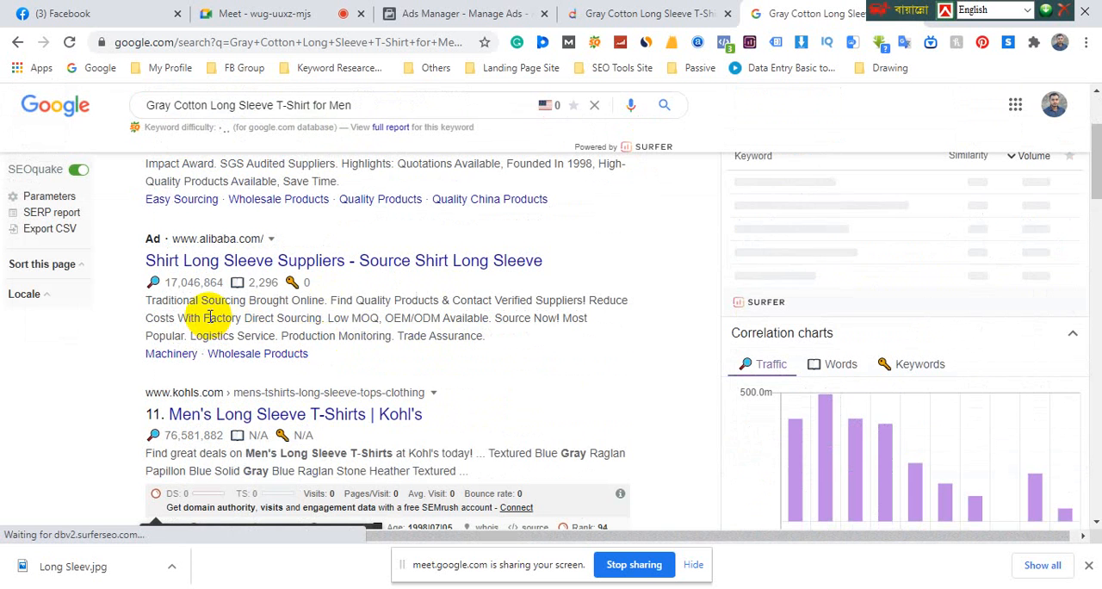
{"action": "scroll", "coordinate": [293, 334], "scroll_direction": "down", "scroll_amount": 3}
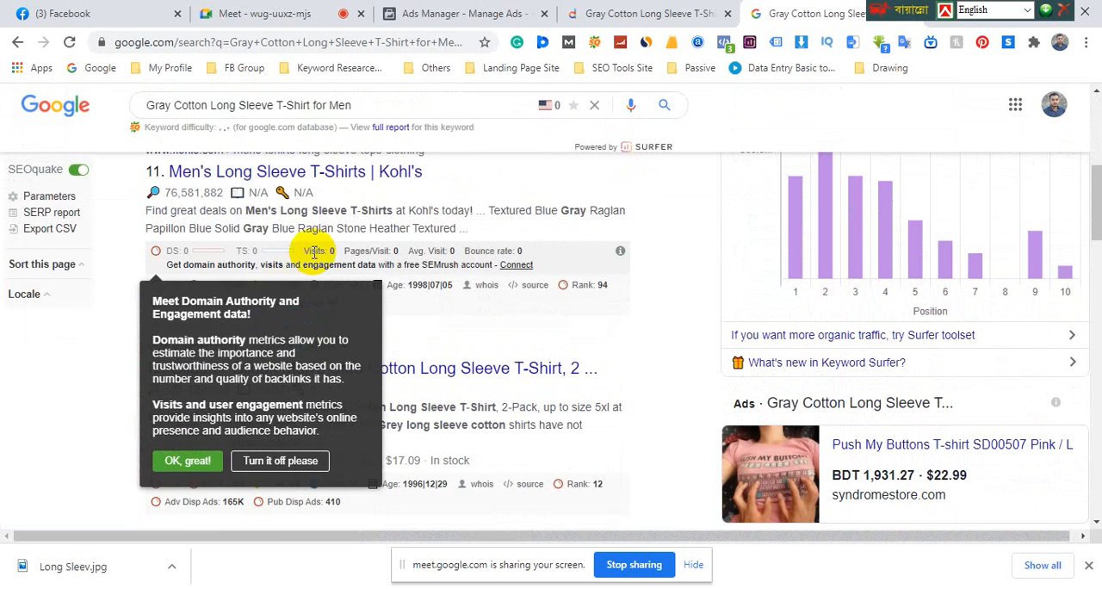
{"action": "scroll", "coordinate": [312, 249], "scroll_direction": "down", "scroll_amount": 4}
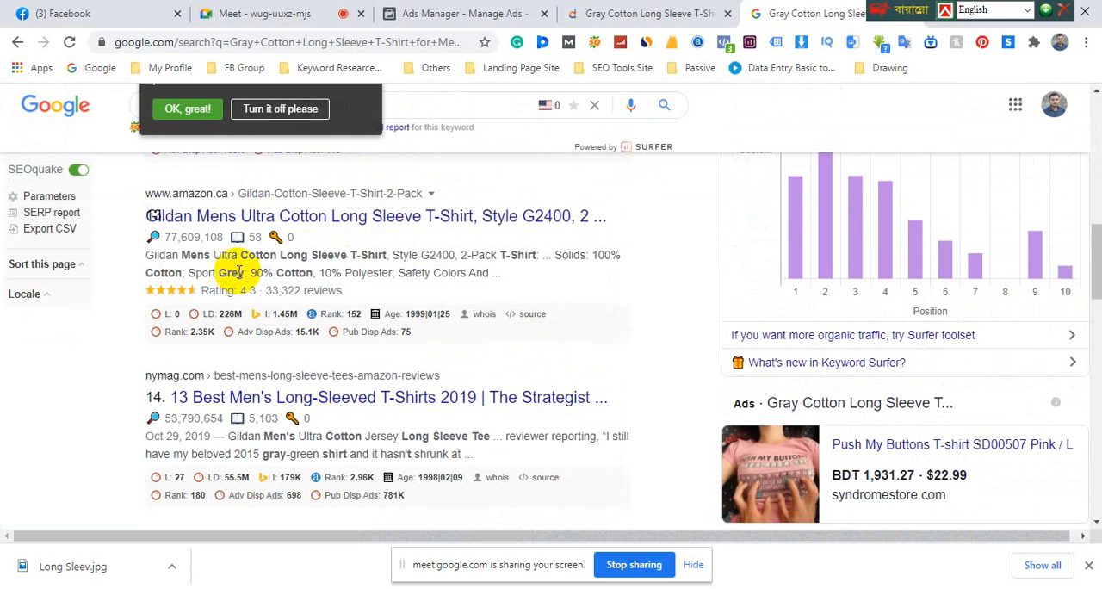
{"action": "scroll", "coordinate": [266, 339], "scroll_direction": "down", "scroll_amount": 1}
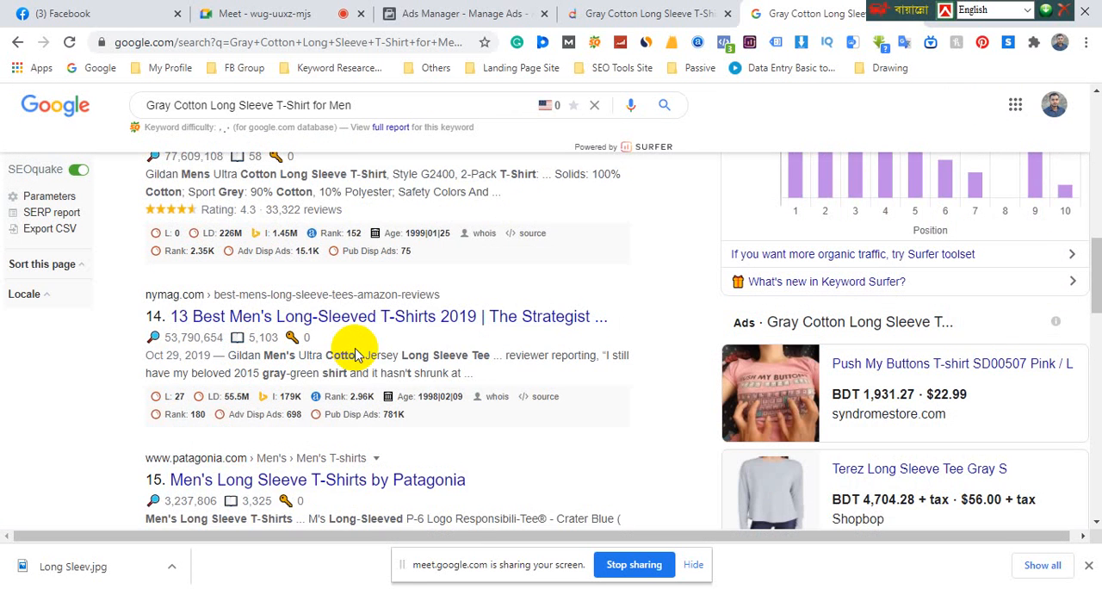
{"action": "scroll", "coordinate": [356, 355], "scroll_direction": "down", "scroll_amount": 1}
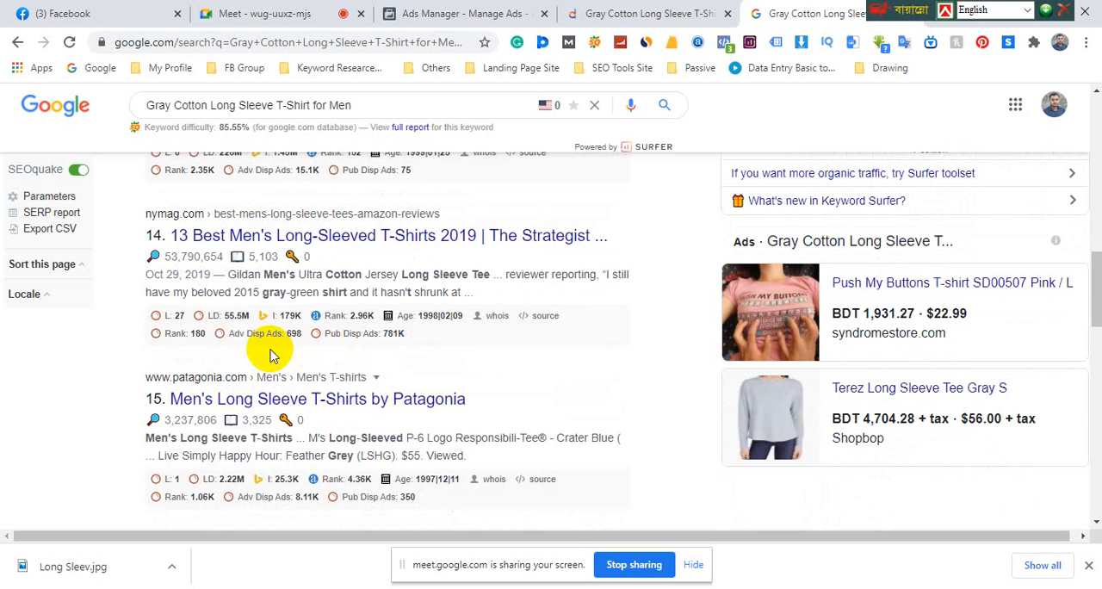
{"action": "scroll", "coordinate": [269, 353], "scroll_direction": "down", "scroll_amount": 2}
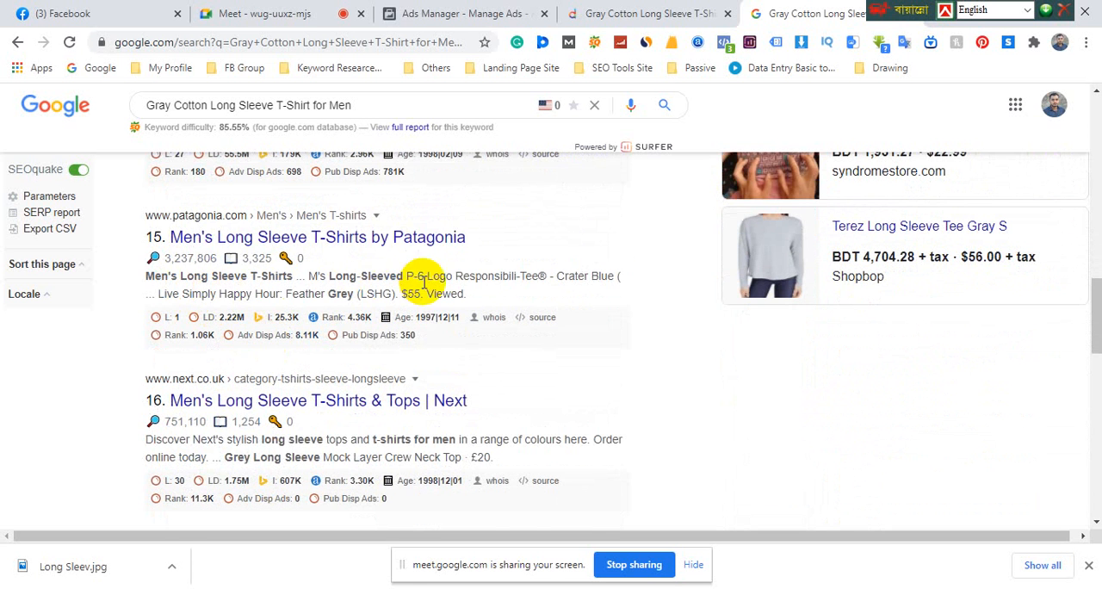
{"action": "scroll", "coordinate": [345, 293], "scroll_direction": "down", "scroll_amount": 1}
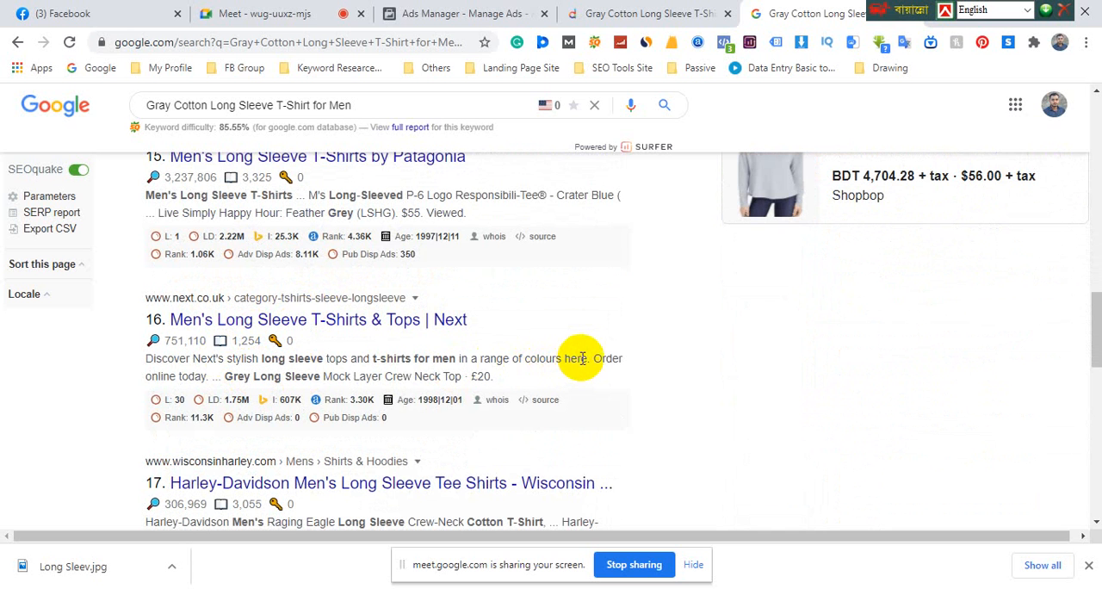
Copy "Order online today" from the Next result and paste it on a new line in the Word document
{"action": "left_click_drag", "start_coordinate": [594, 357], "coordinate": [209, 377]}
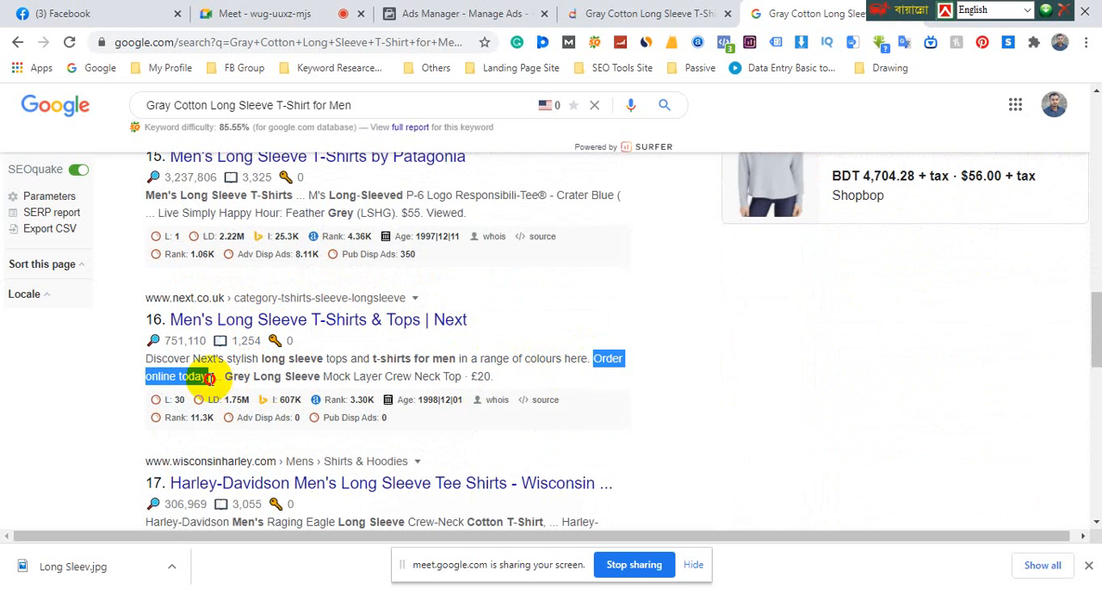
{"action": "right_click", "coordinate": [188, 378]}
{"action": "left_click", "coordinate": [226, 386]}
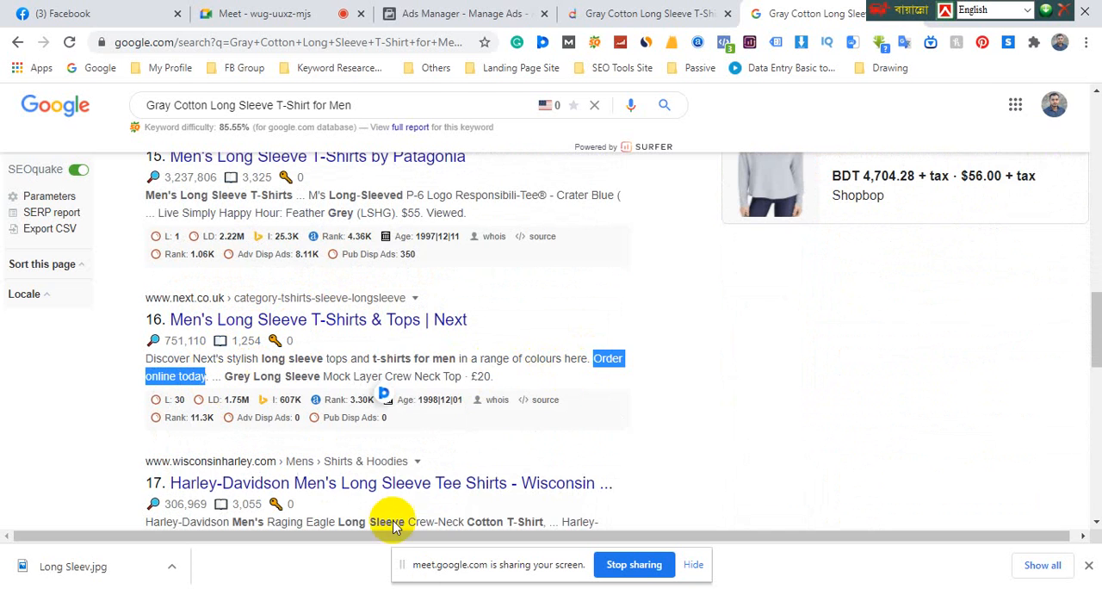
{"action": "key", "text": "alt+Tab"}
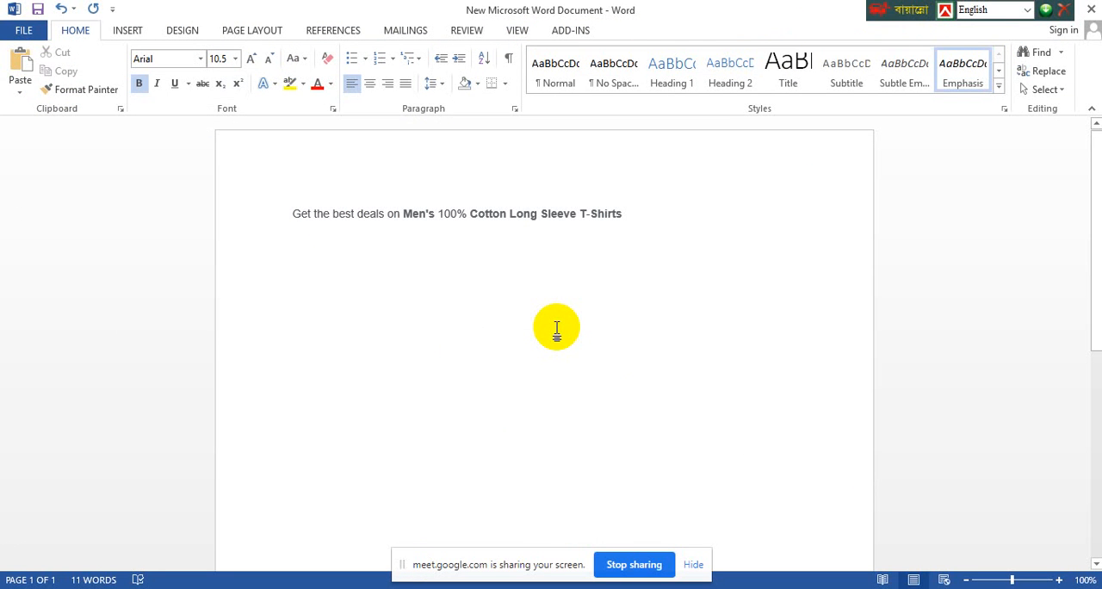
{"action": "key", "text": "ctrl+v"}
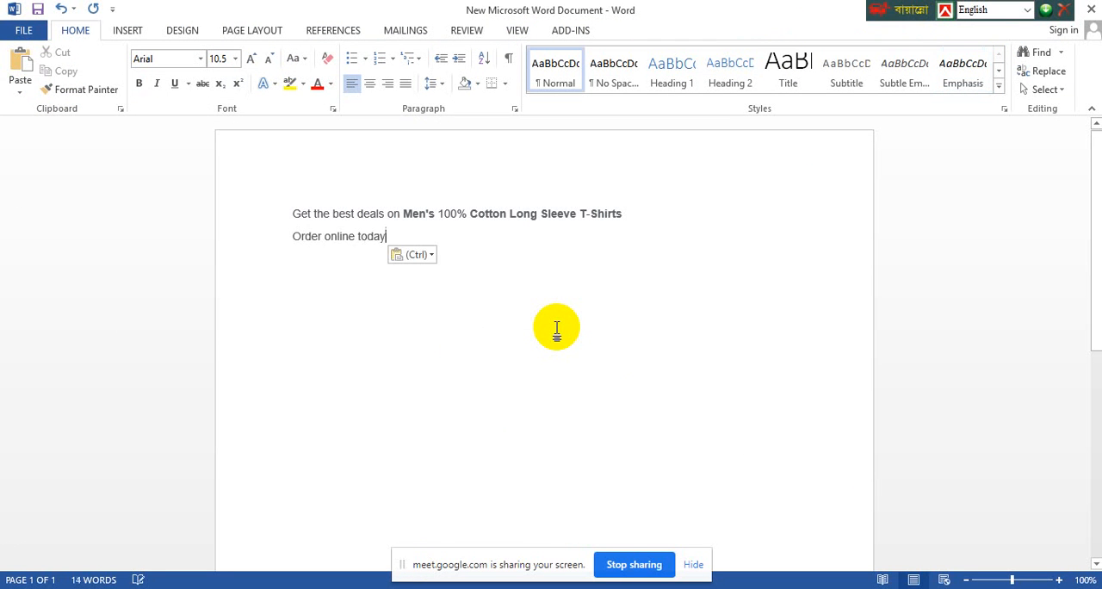
Return to Google, examine the rest of the second page of results for ad wording, and open the third page
{"action": "mouse_move", "coordinate": [378, 588]}
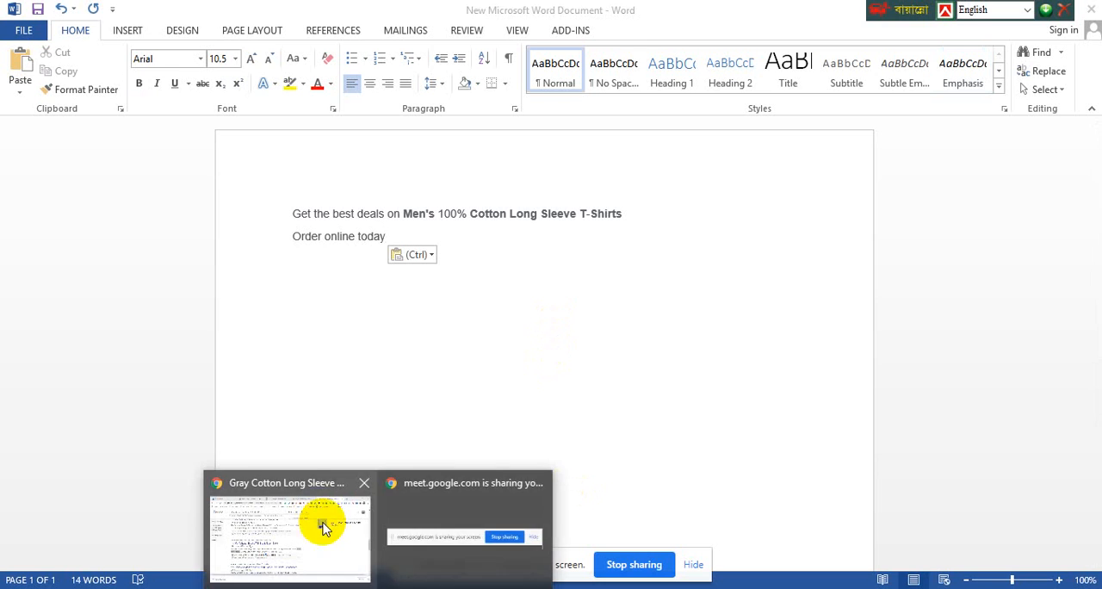
{"action": "left_click", "coordinate": [319, 513]}
{"action": "scroll", "coordinate": [316, 508], "scroll_direction": "down", "scroll_amount": 2}
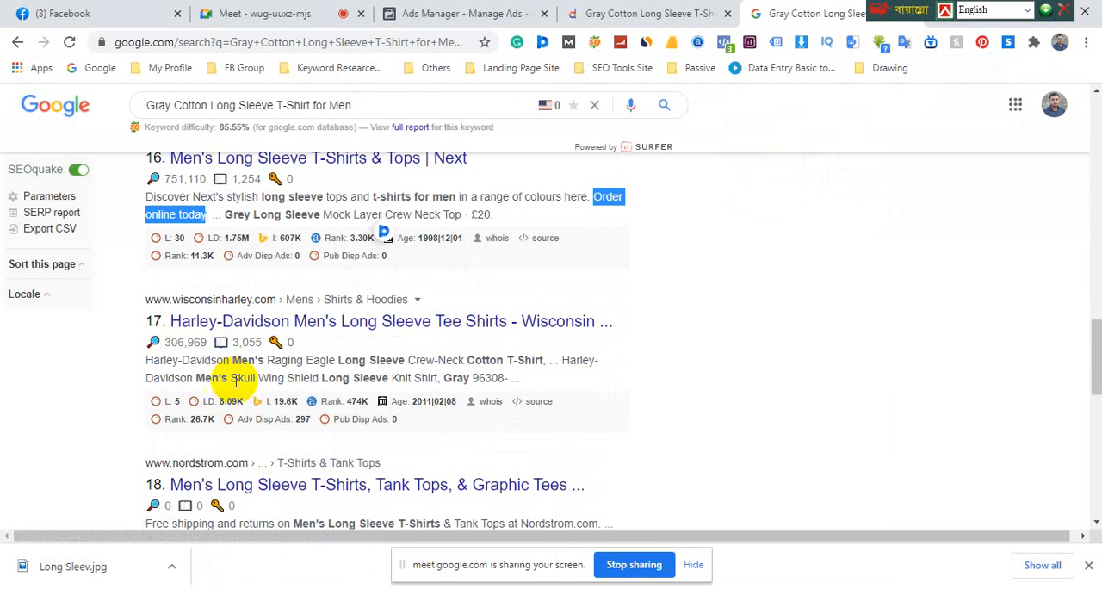
{"action": "scroll", "coordinate": [235, 381], "scroll_direction": "down", "scroll_amount": 1}
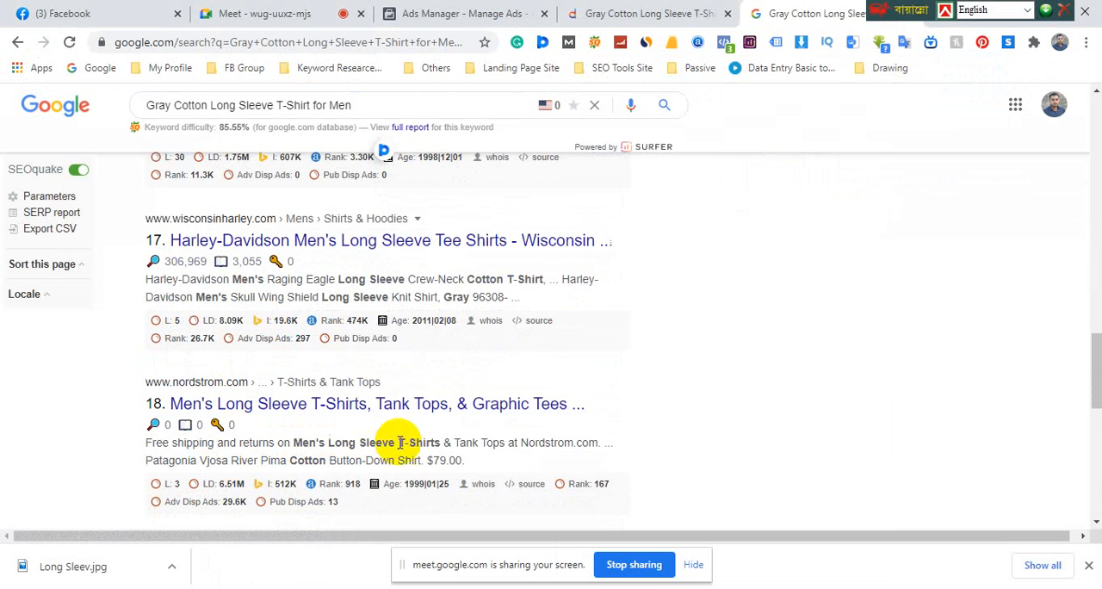
{"action": "scroll", "coordinate": [469, 450], "scroll_direction": "down", "scroll_amount": 3}
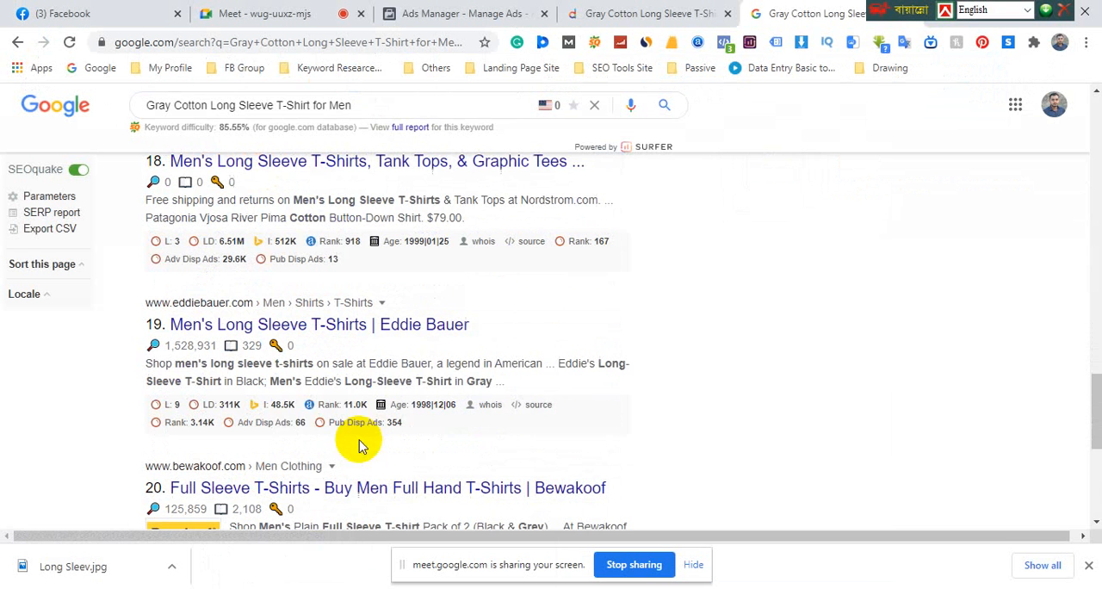
{"action": "scroll", "coordinate": [330, 394], "scroll_direction": "down", "scroll_amount": 2}
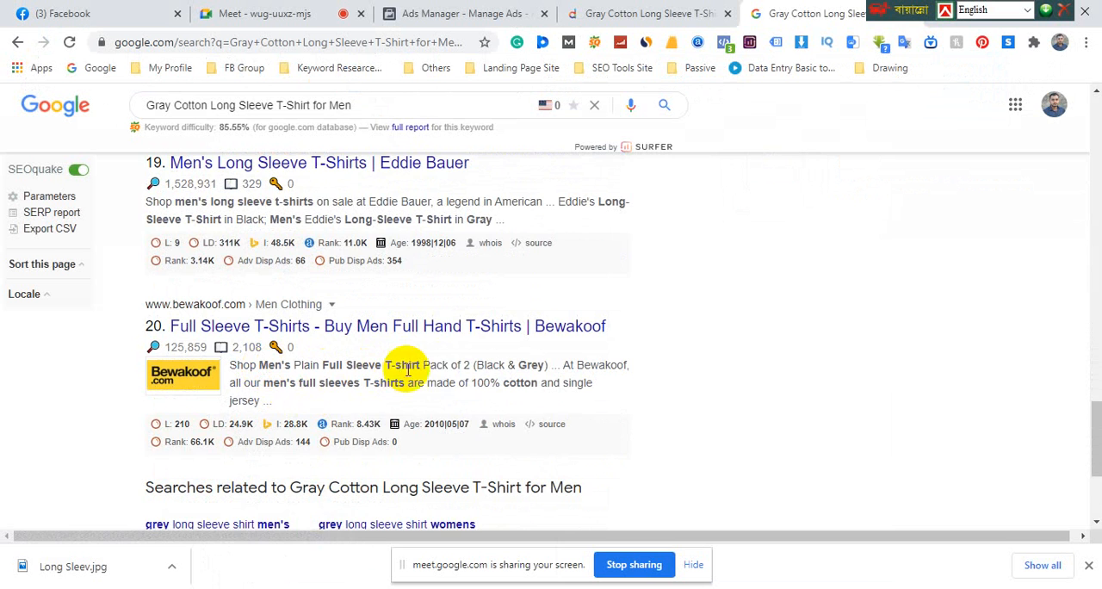
{"action": "scroll", "coordinate": [311, 404], "scroll_direction": "down", "scroll_amount": 2}
{"action": "scroll", "coordinate": [308, 432], "scroll_direction": "down", "scroll_amount": 1}
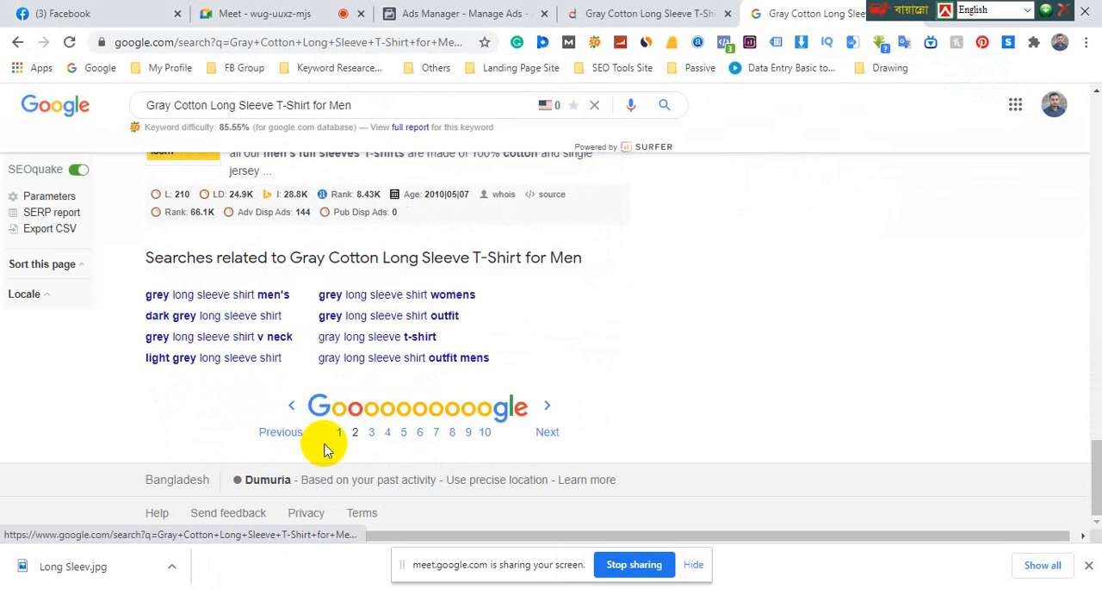
{"action": "left_click", "coordinate": [373, 435]}
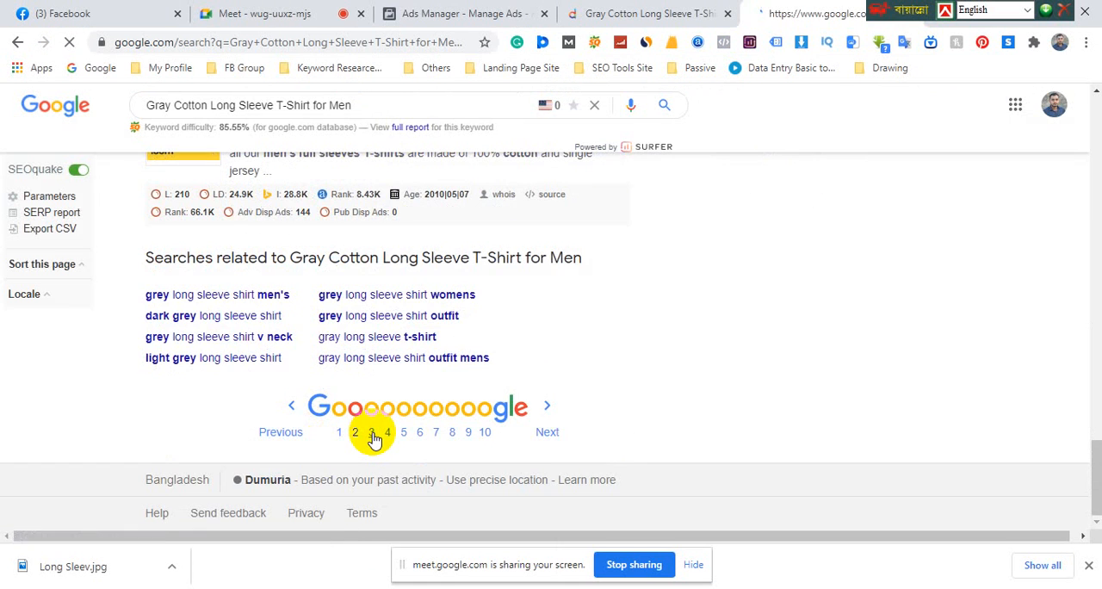
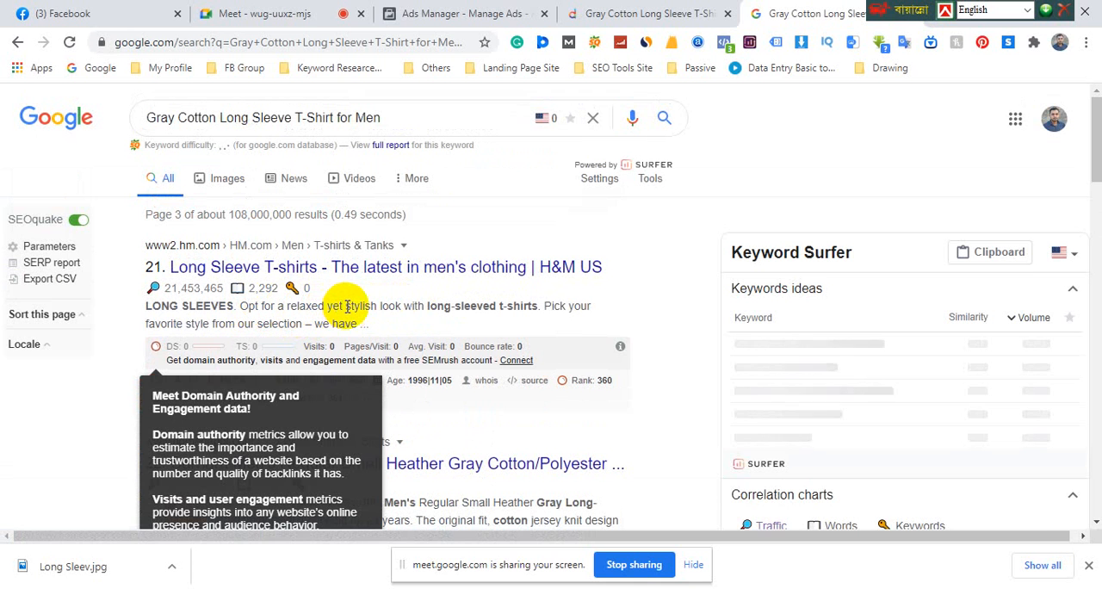
Copy "relaxed yet stylish look" from the H&M result and paste it on a new line above "Order online today" in the Word document
{"action": "left_click_drag", "start_coordinate": [352, 305], "coordinate": [400, 309]}
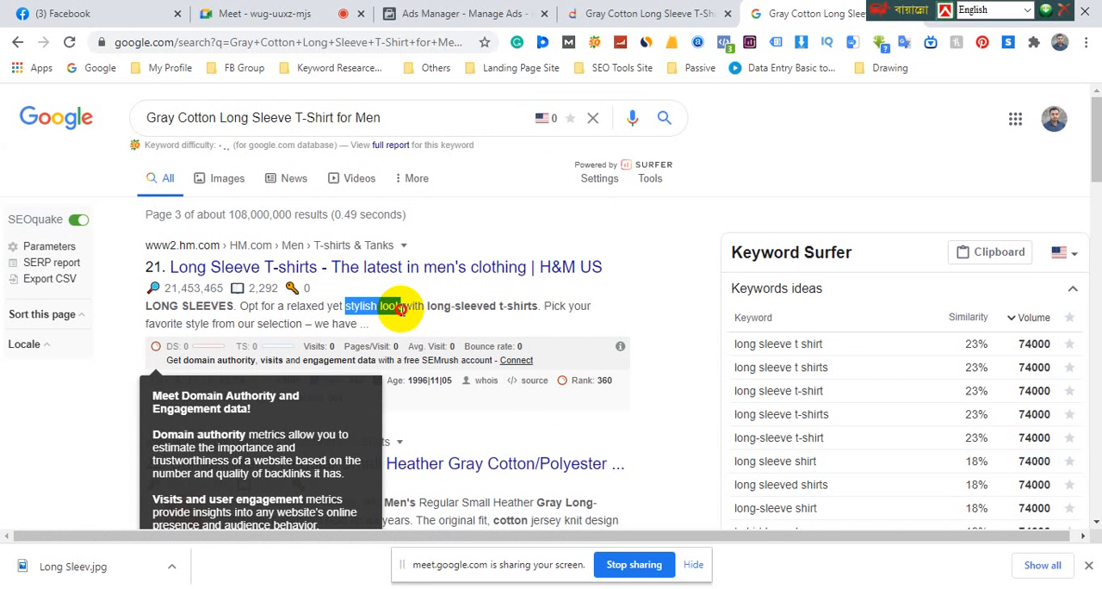
{"action": "left_click", "coordinate": [293, 312]}
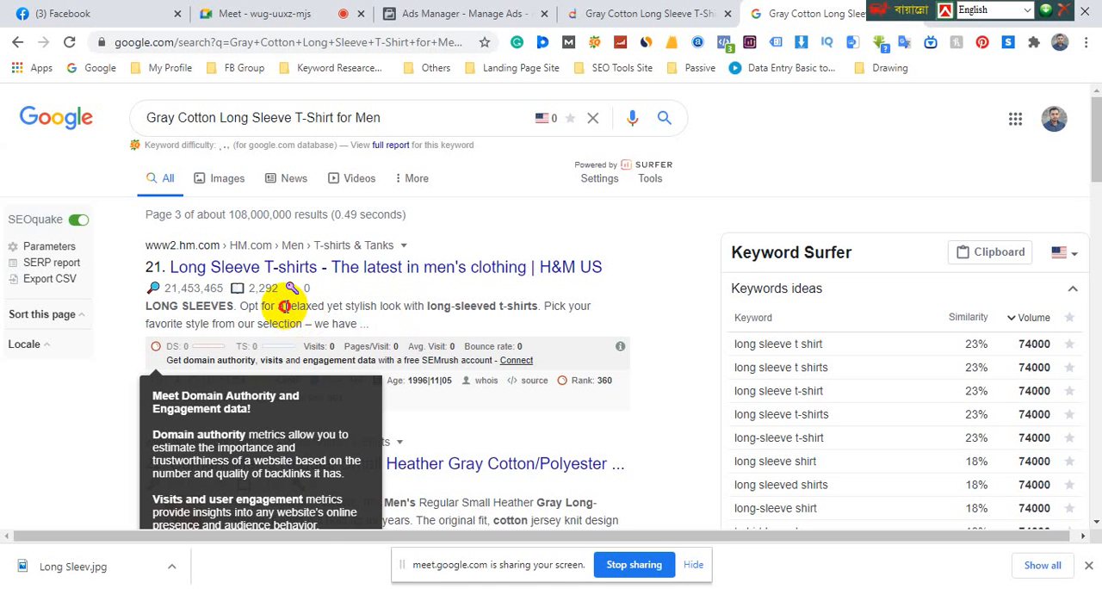
{"action": "left_click_drag", "start_coordinate": [295, 307], "coordinate": [400, 310]}
{"action": "key", "text": "ctrl+c"}
{"action": "right_click", "coordinate": [389, 314]}
{"action": "left_click", "coordinate": [426, 320]}
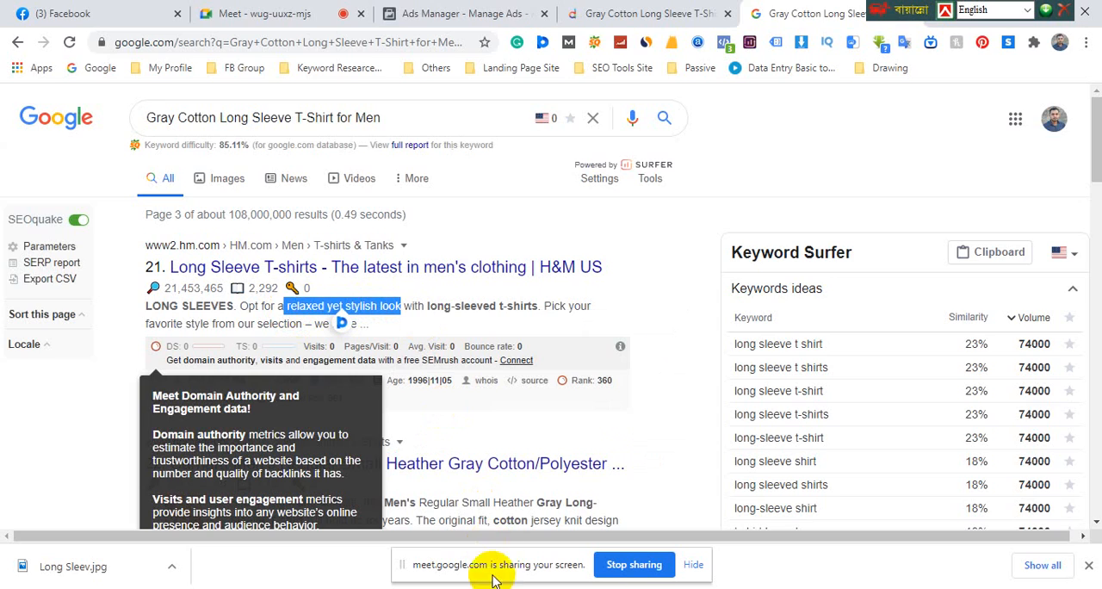
{"action": "key", "text": "alt+Tab"}
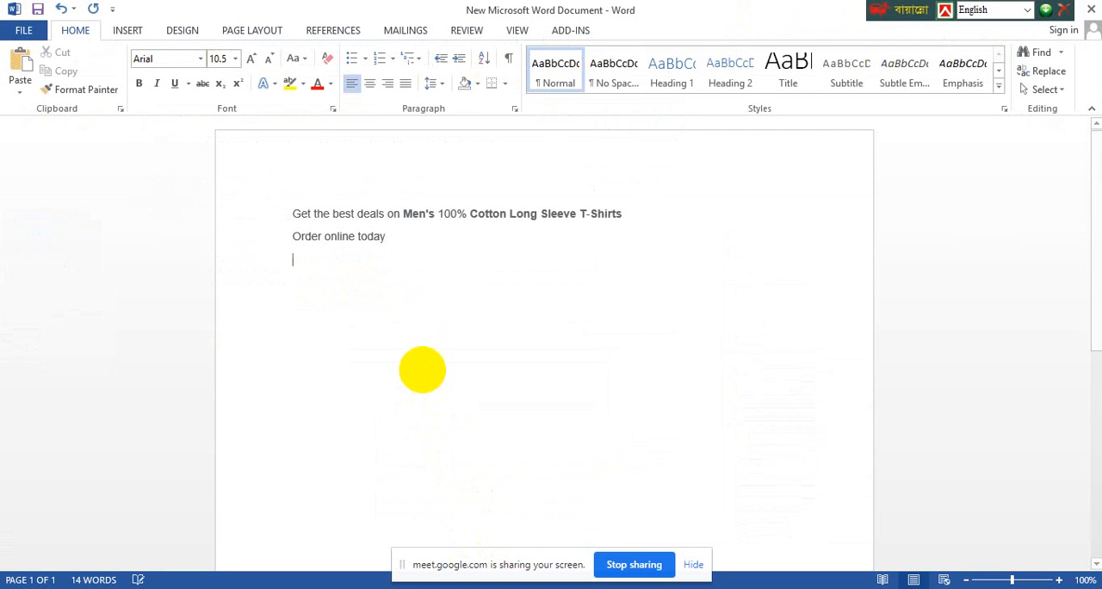
{"action": "left_click", "coordinate": [293, 239]}
{"action": "key", "text": "Return"}
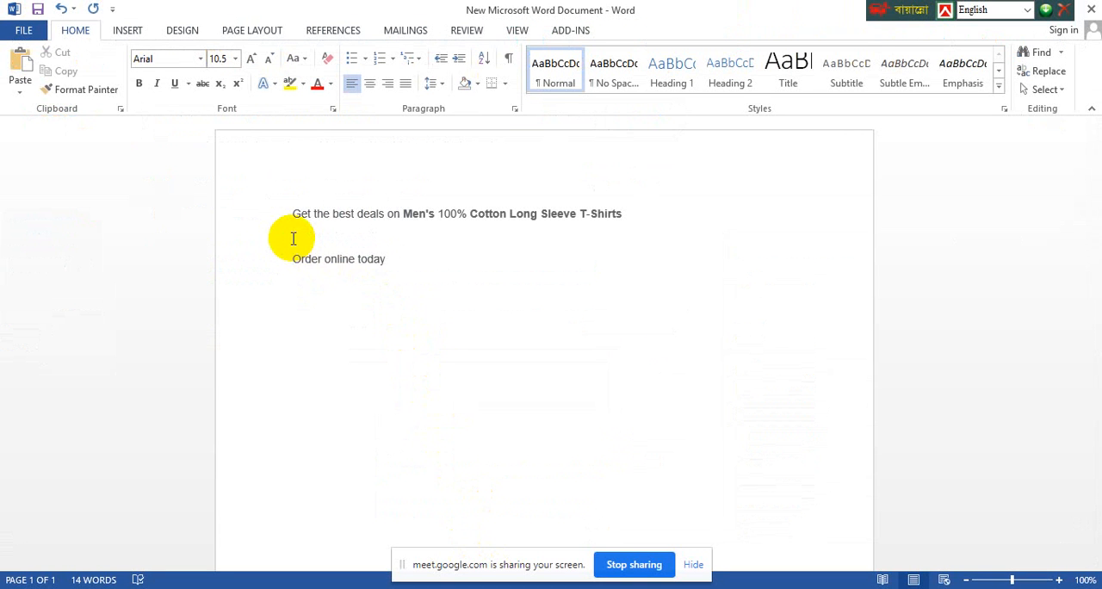
{"action": "key", "text": "ctrl+v"}
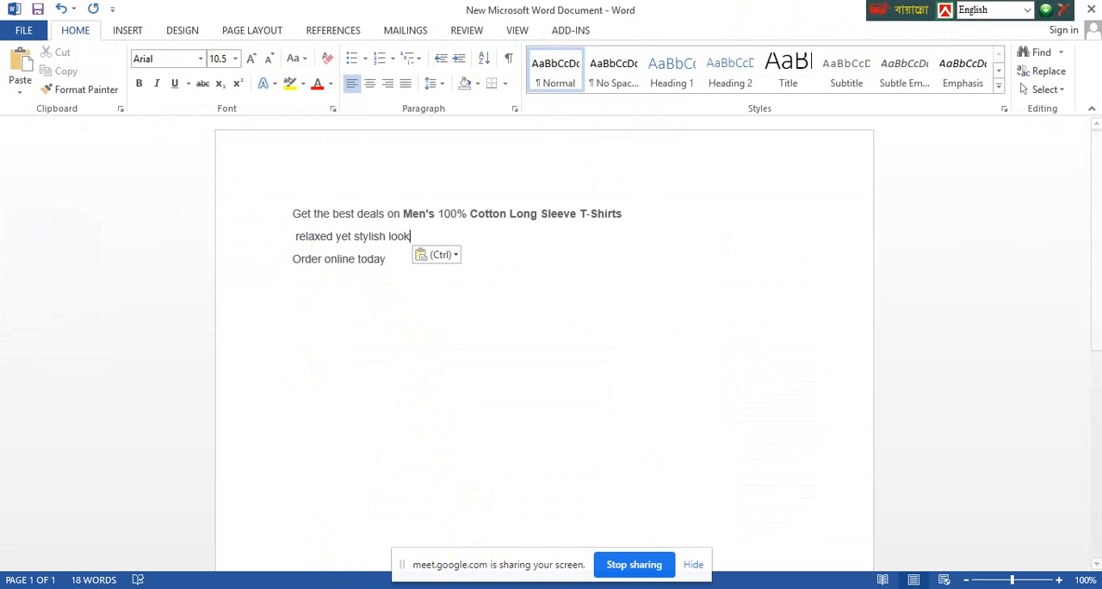
Copy "Pick your favorite style from our selection" from the H&M result and paste it on a new line below "relaxed yet stylish look" in Word
{"action": "mouse_move", "coordinate": [370, 574]}
{"action": "left_click", "coordinate": [337, 522]}
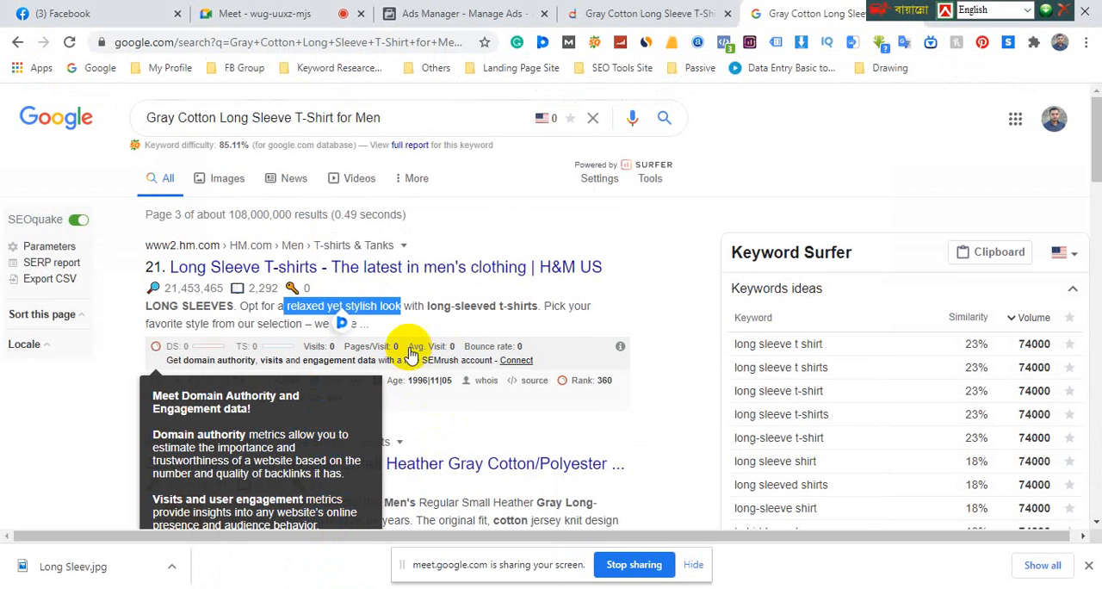
{"action": "left_click", "coordinate": [424, 308]}
{"action": "scroll", "coordinate": [442, 316], "scroll_direction": "down", "scroll_amount": 2}
{"action": "scroll", "coordinate": [441, 315], "scroll_direction": "up", "scroll_amount": 1}
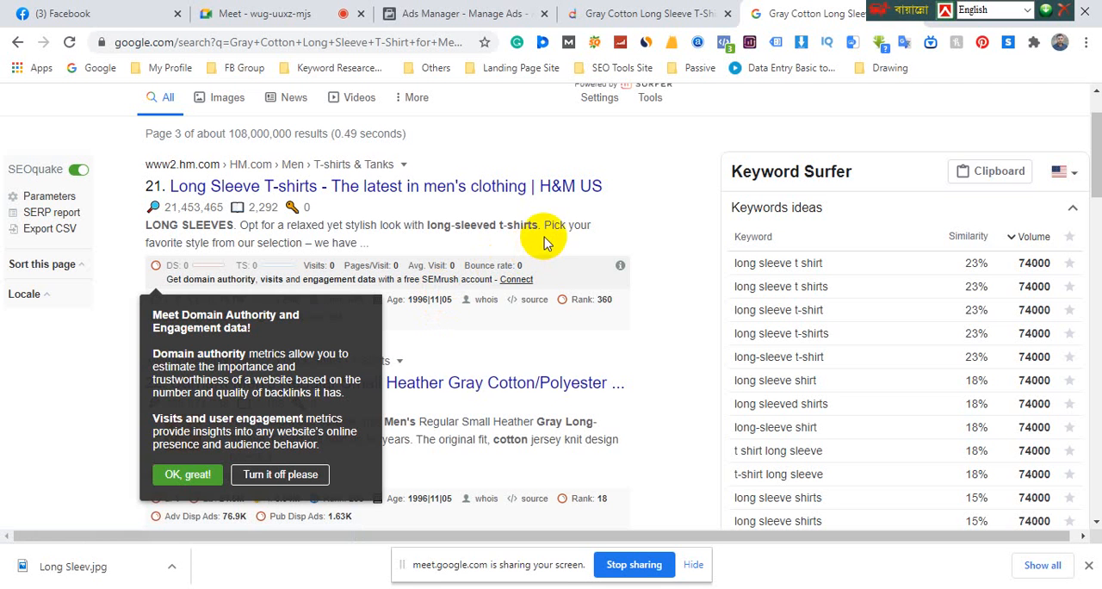
{"action": "left_click_drag", "start_coordinate": [545, 226], "coordinate": [302, 246]}
{"action": "key", "text": "ctrl+c"}
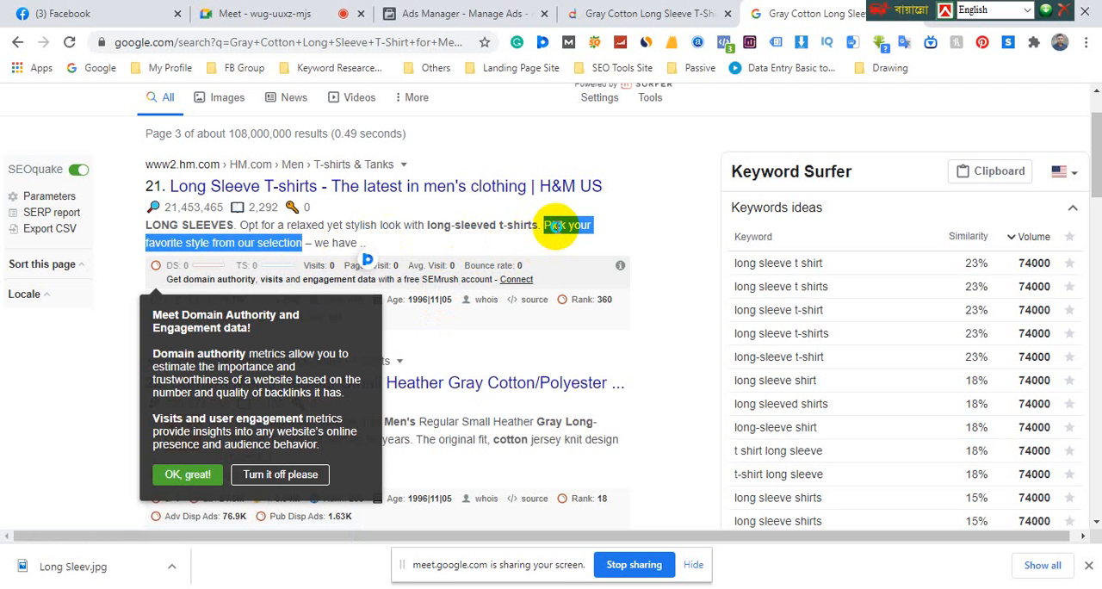
{"action": "right_click", "coordinate": [556, 220]}
{"action": "left_click", "coordinate": [568, 497]}
{"action": "key", "text": "alt+Tab"}
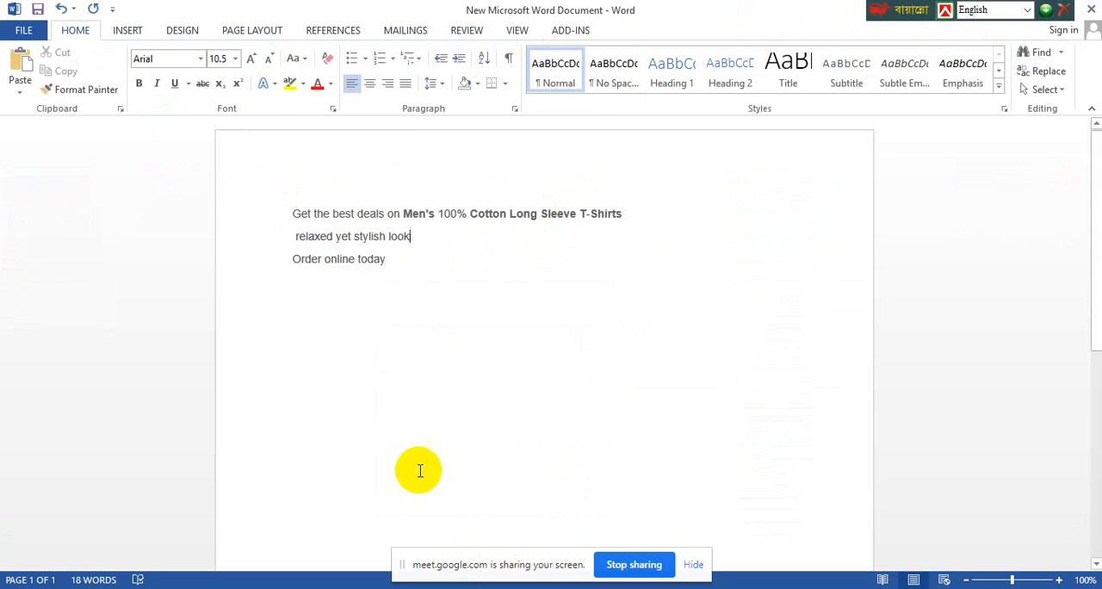
{"action": "key", "text": "Return"}
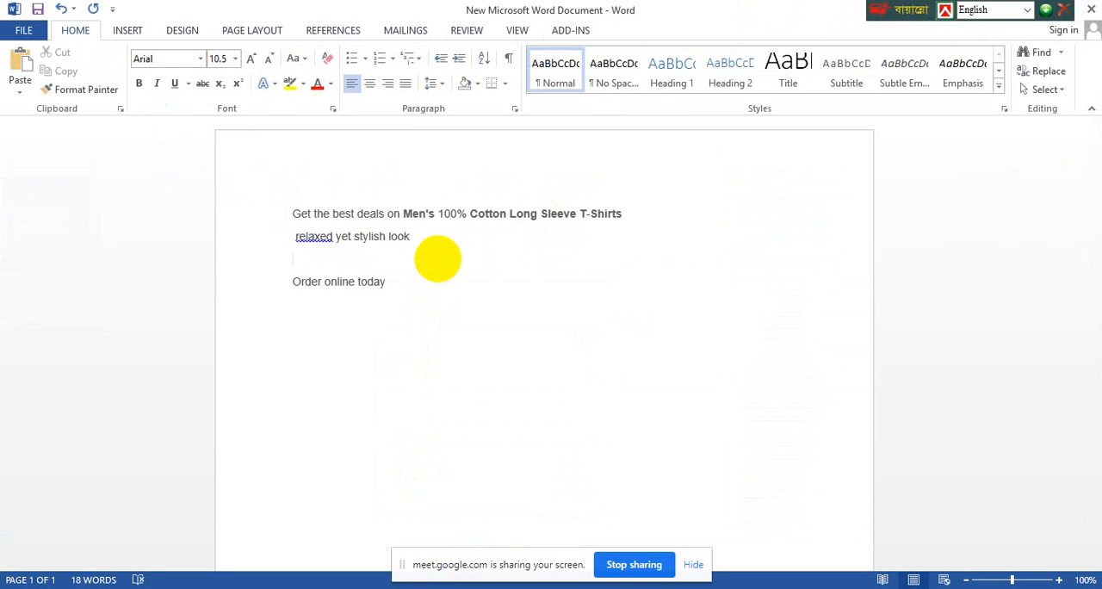
{"action": "key", "text": "ctrl+v"}
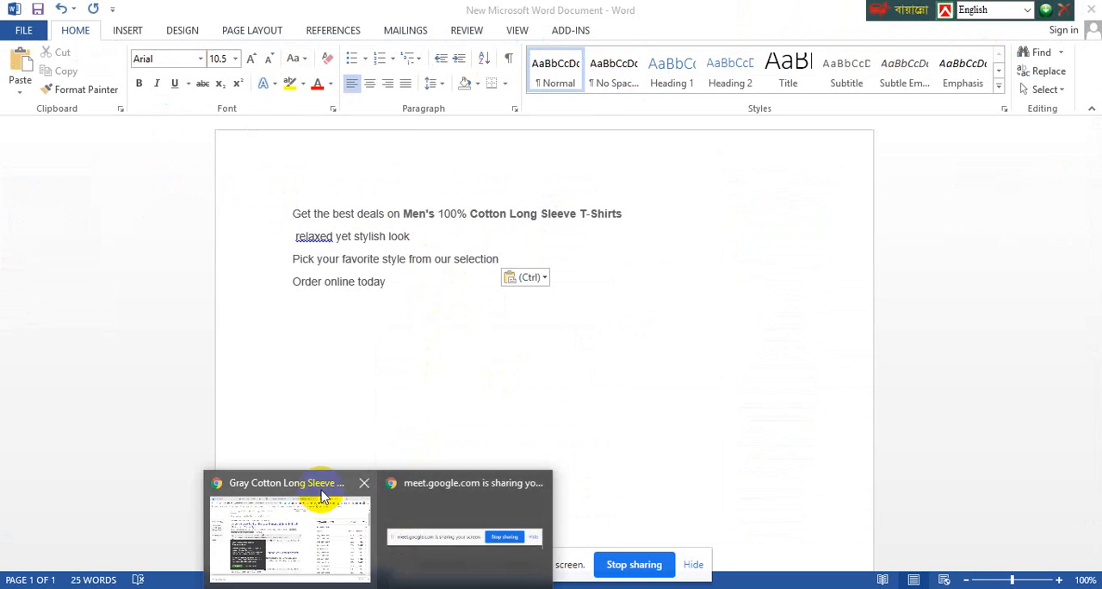
Return to Google and examine the remaining listing descriptions on the third results page for usable ad wording
{"action": "left_click", "coordinate": [315, 431]}
{"action": "left_click", "coordinate": [494, 338]}
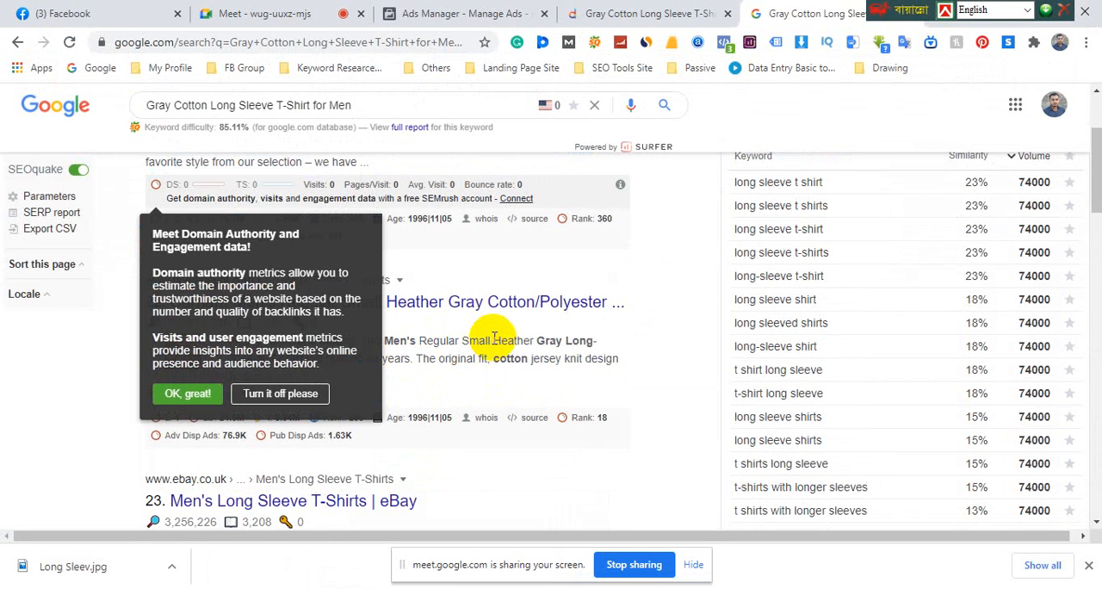
{"action": "scroll", "coordinate": [581, 359], "scroll_direction": "down", "scroll_amount": 3}
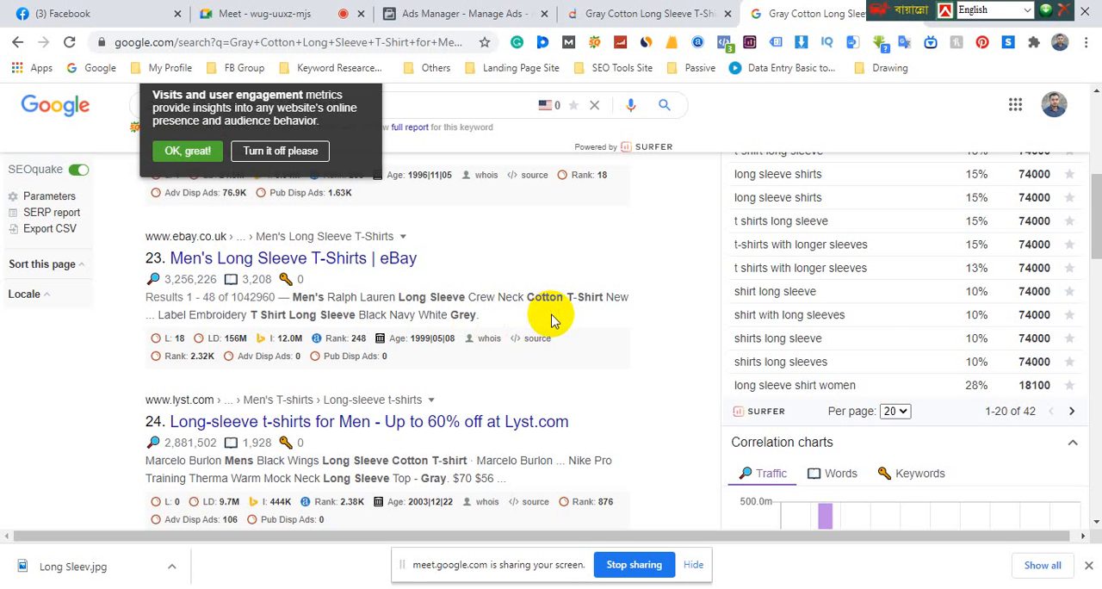
{"action": "scroll", "coordinate": [552, 319], "scroll_direction": "down", "scroll_amount": 2}
{"action": "scroll", "coordinate": [564, 328], "scroll_direction": "down", "scroll_amount": 2}
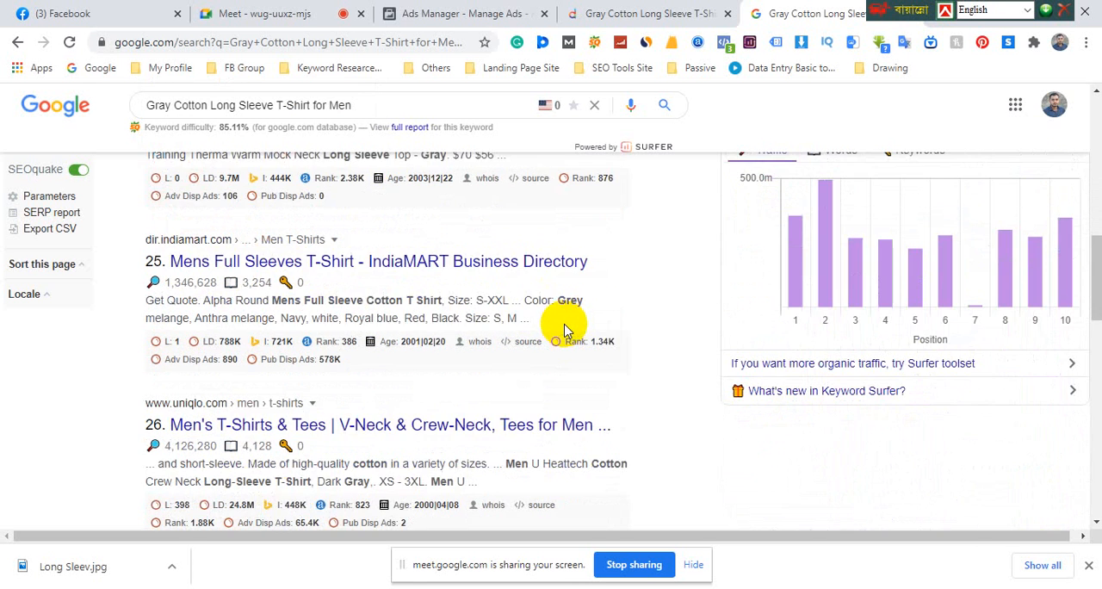
{"action": "scroll", "coordinate": [574, 345], "scroll_direction": "down", "scroll_amount": 2}
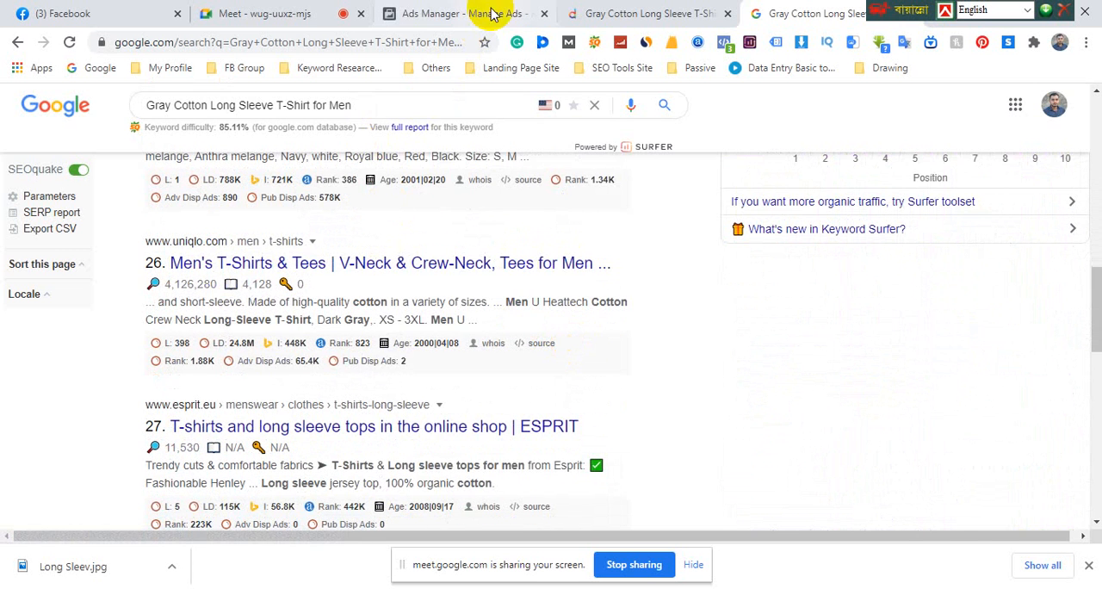
Switch to the Daraz product page and review the T-shirt's product details, specifications and ratings
{"action": "left_click", "coordinate": [608, 13]}
{"action": "scroll", "coordinate": [247, 477], "scroll_direction": "down", "scroll_amount": 1}
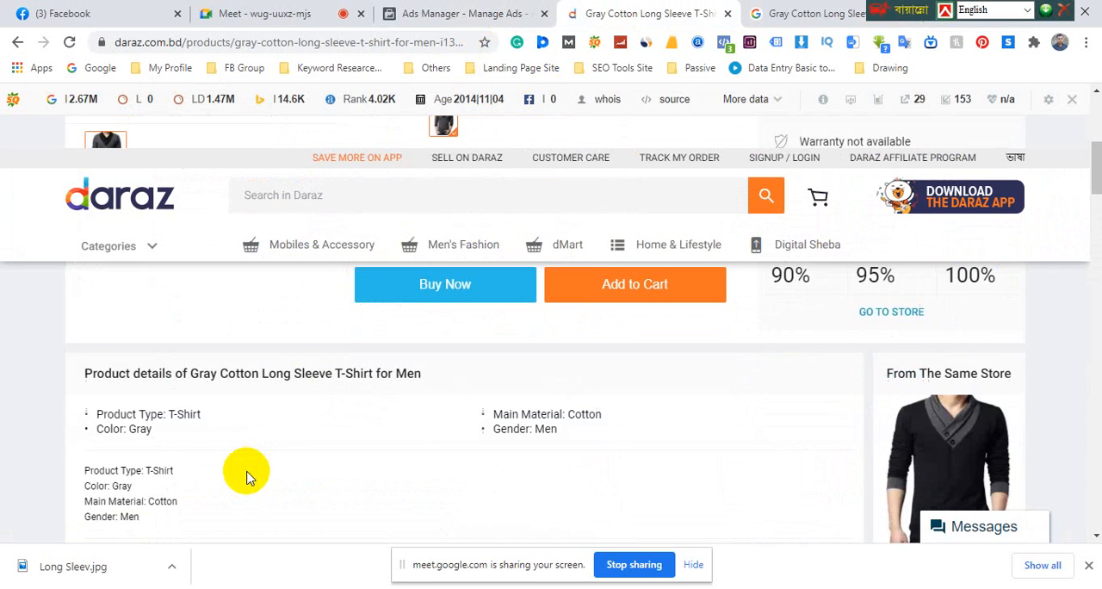
{"action": "scroll", "coordinate": [246, 476], "scroll_direction": "down", "scroll_amount": 2}
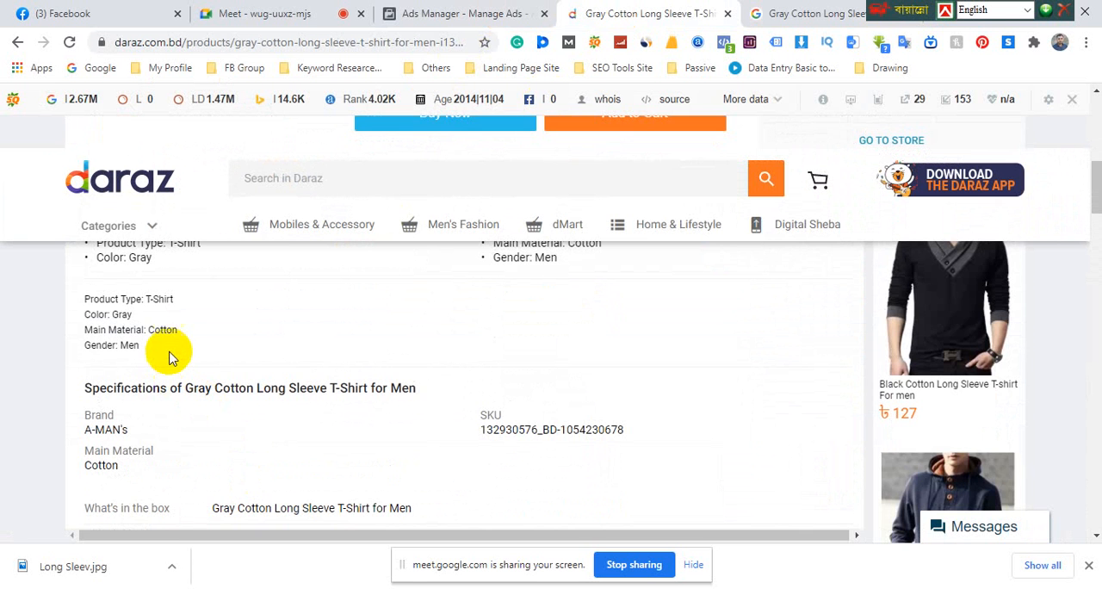
{"action": "scroll", "coordinate": [167, 349], "scroll_direction": "down", "scroll_amount": 2}
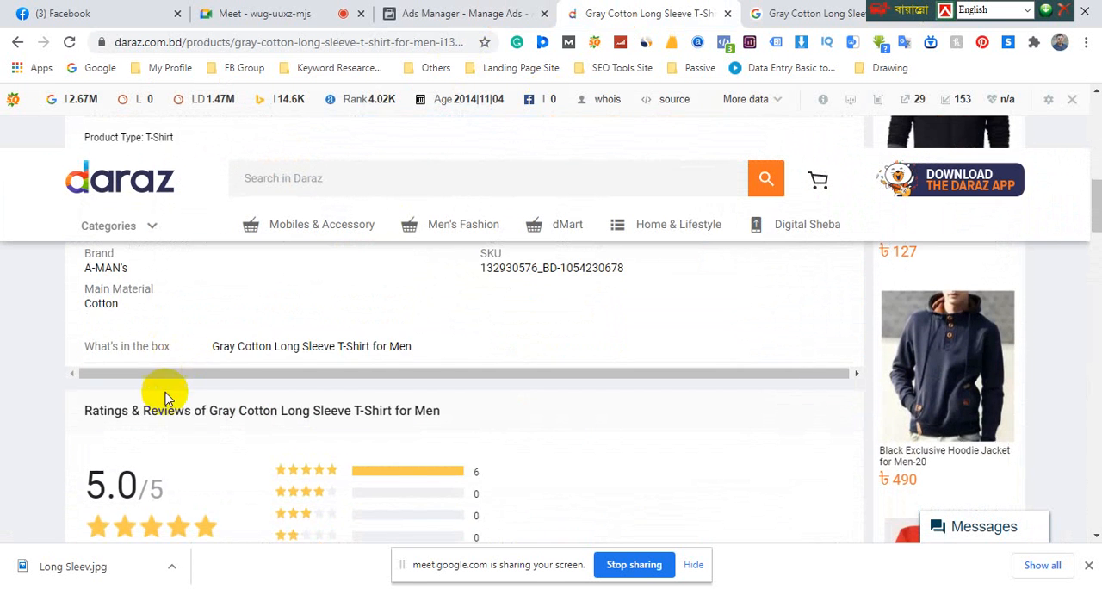
{"action": "scroll", "coordinate": [173, 419], "scroll_direction": "up", "scroll_amount": 7}
{"action": "scroll", "coordinate": [550, 444], "scroll_direction": "up", "scroll_amount": 2}
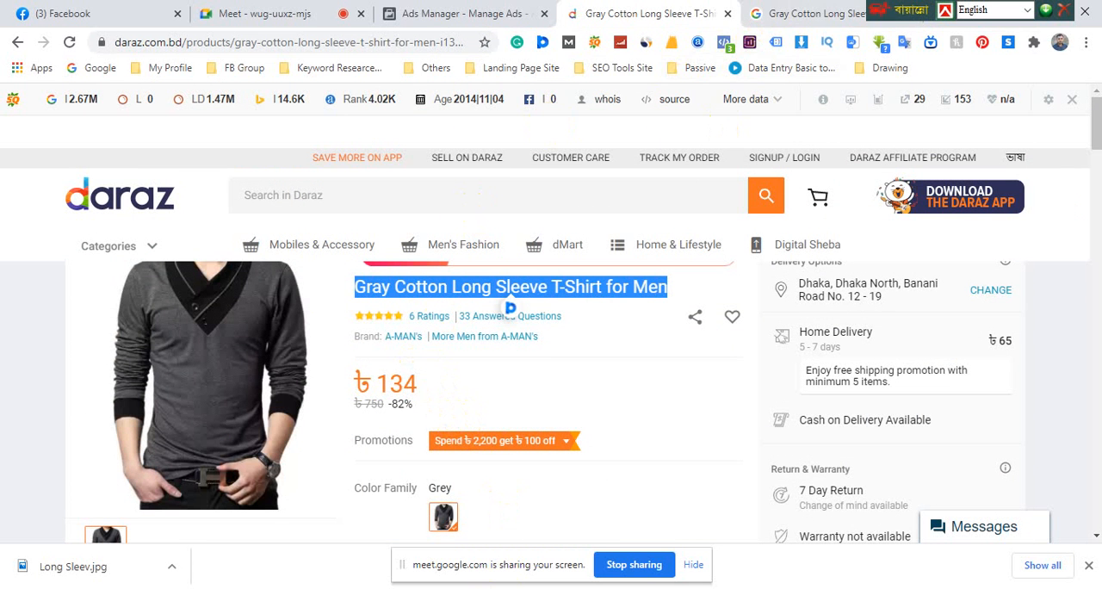
Switch to Word and reword the start of the "relaxed yet stylish look" line to "Wear with relax"
{"action": "key", "text": "alt+Tab"}
{"action": "left_click", "coordinate": [314, 236]}
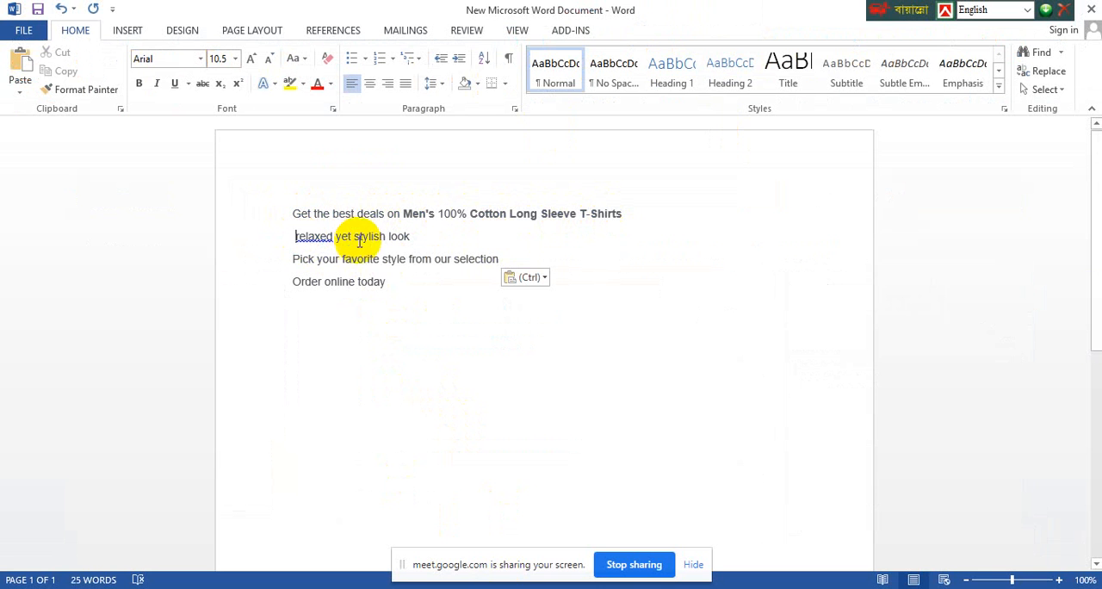
{"action": "type", "text": "W"}
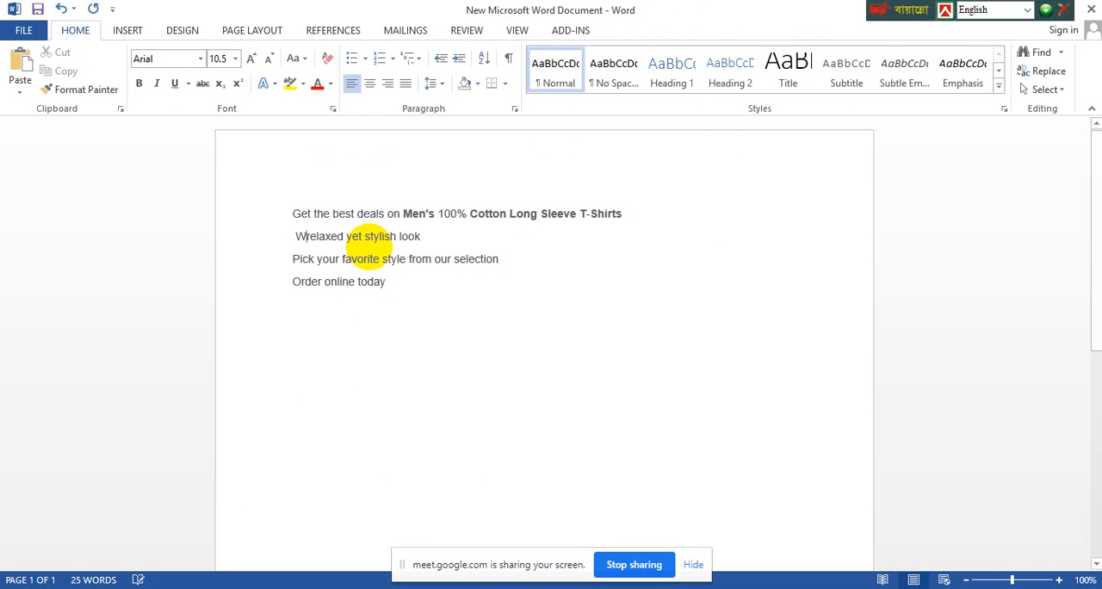
{"action": "type", "text": "ear "}
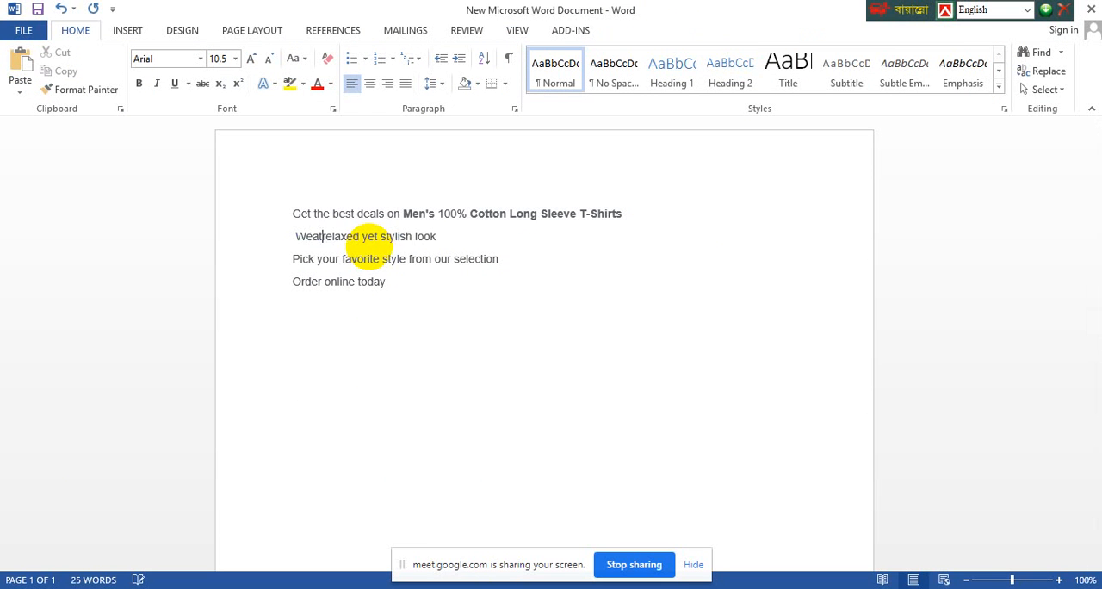
{"action": "type", "text": "with"}
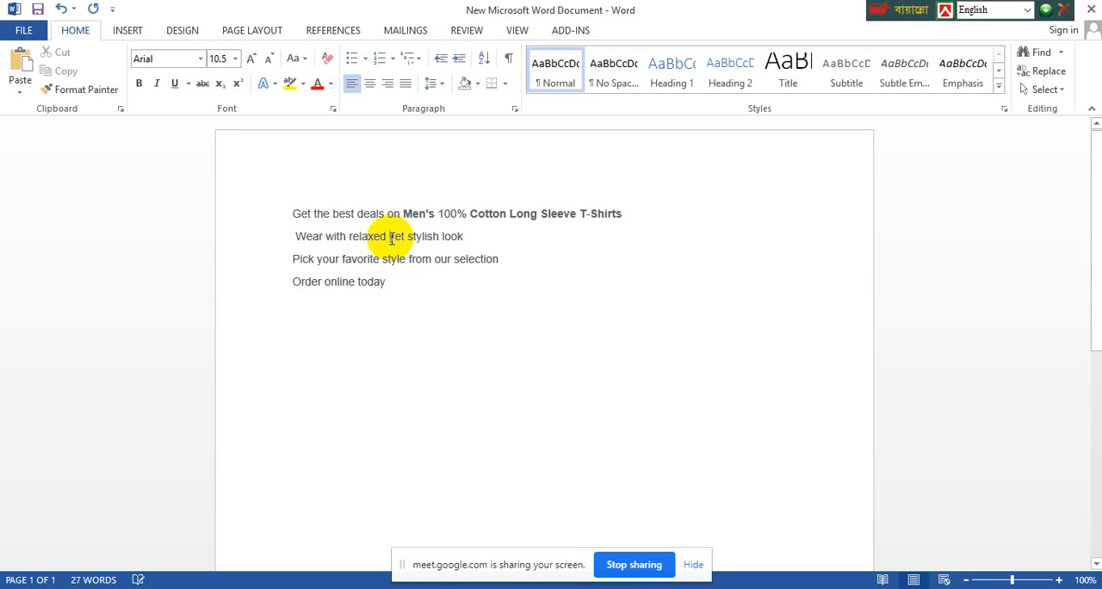
{"action": "left_click", "coordinate": [390, 237]}
{"action": "key", "text": "BackSpace"}
{"action": "key", "text": "BackSpace"}
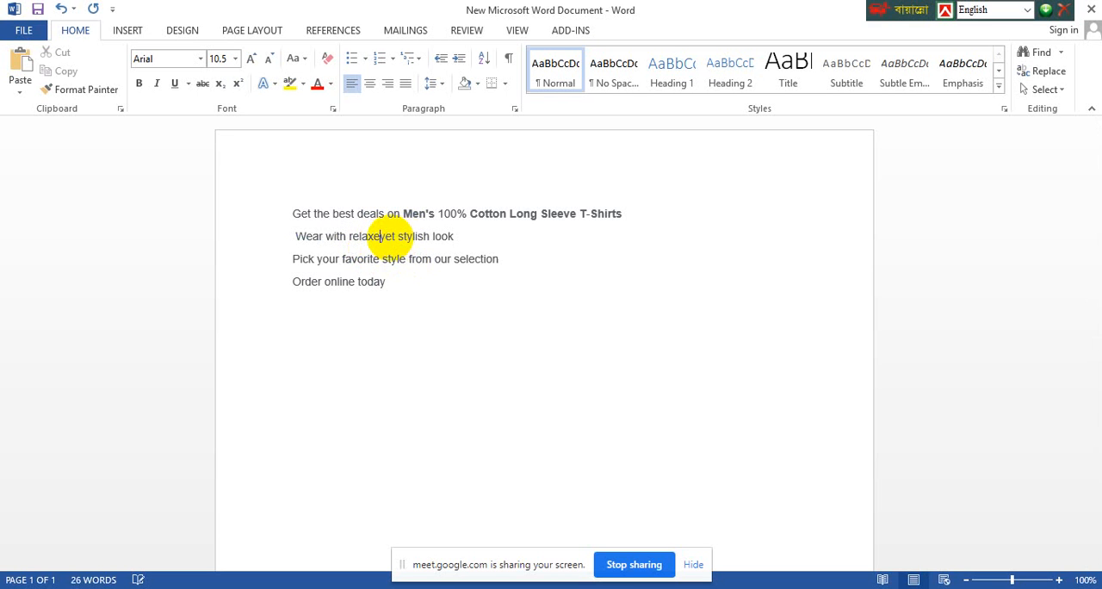
Split the rest onto its own line as "Very stylish look" and add "Check Details" on a new line below "Order online today"
{"action": "key", "text": "Return"}
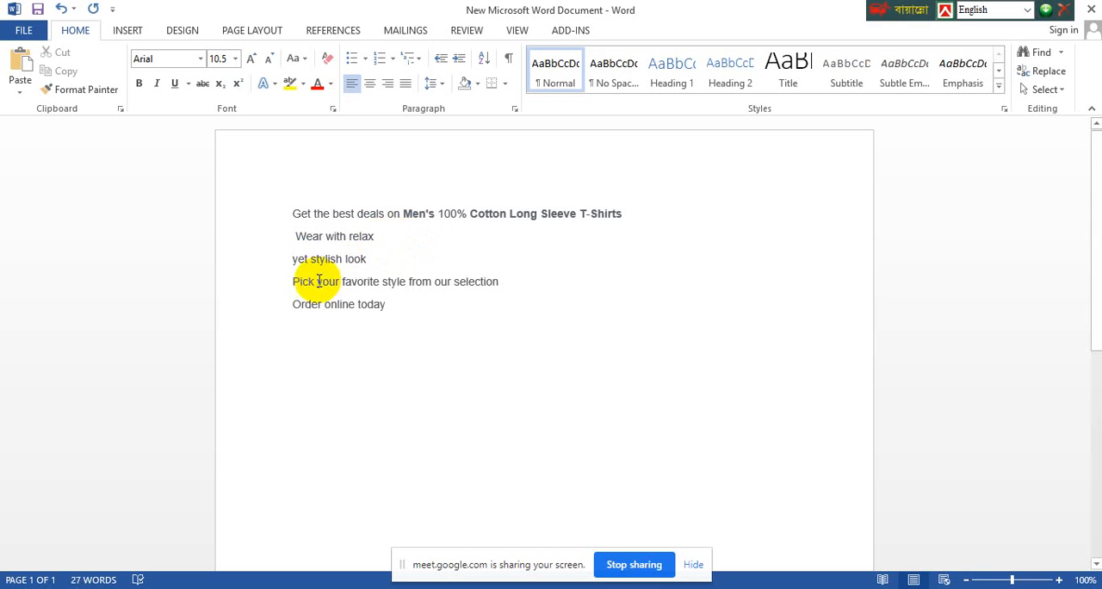
{"action": "double_click", "coordinate": [301, 259]}
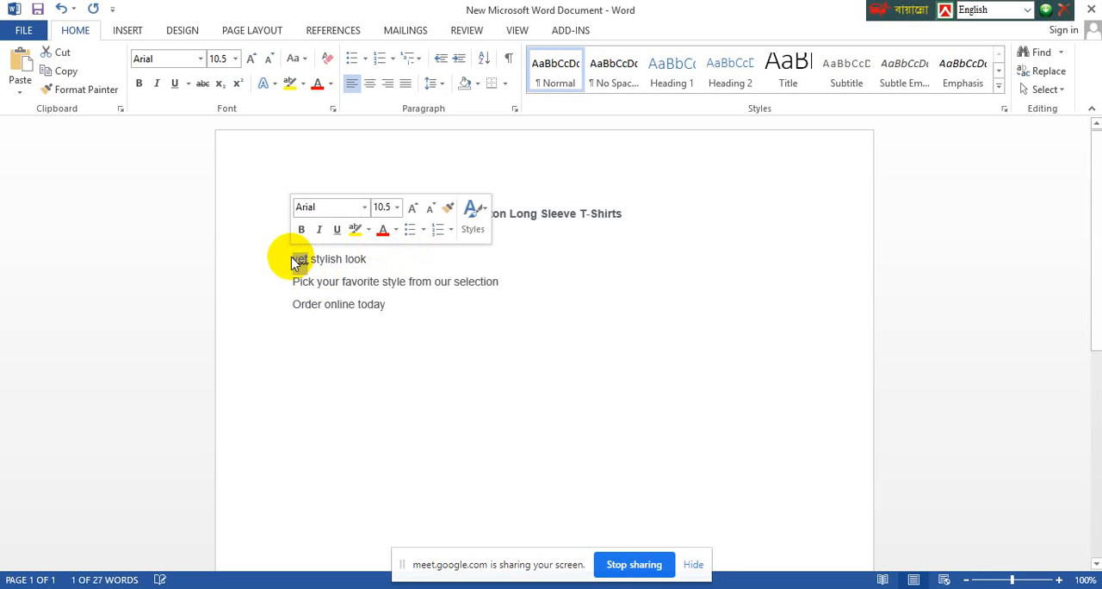
{"action": "type", "text": "Very"}
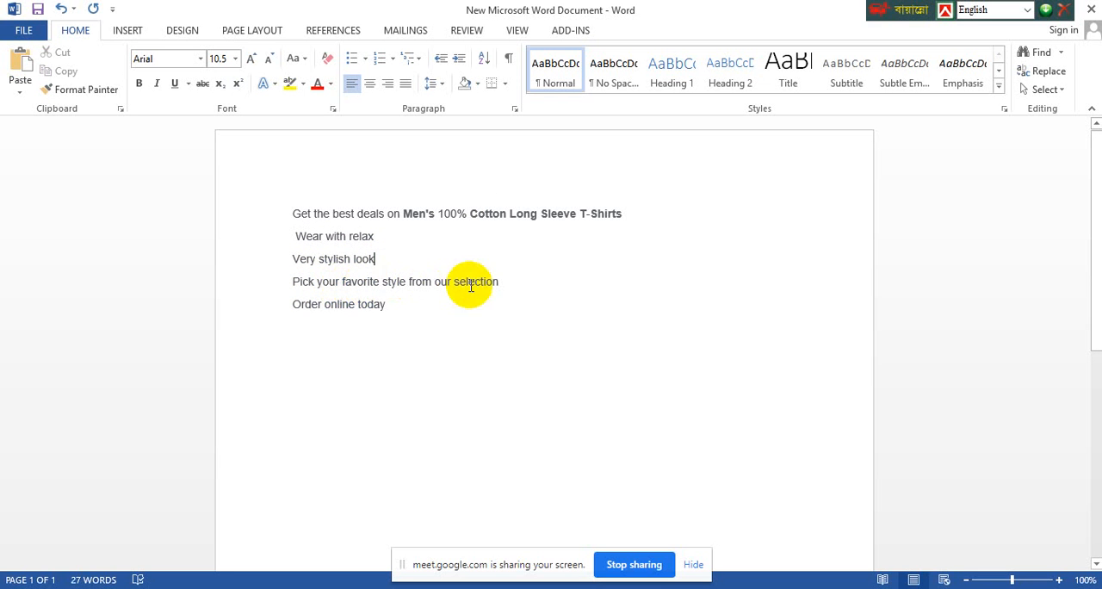
{"action": "left_click", "coordinate": [401, 312]}
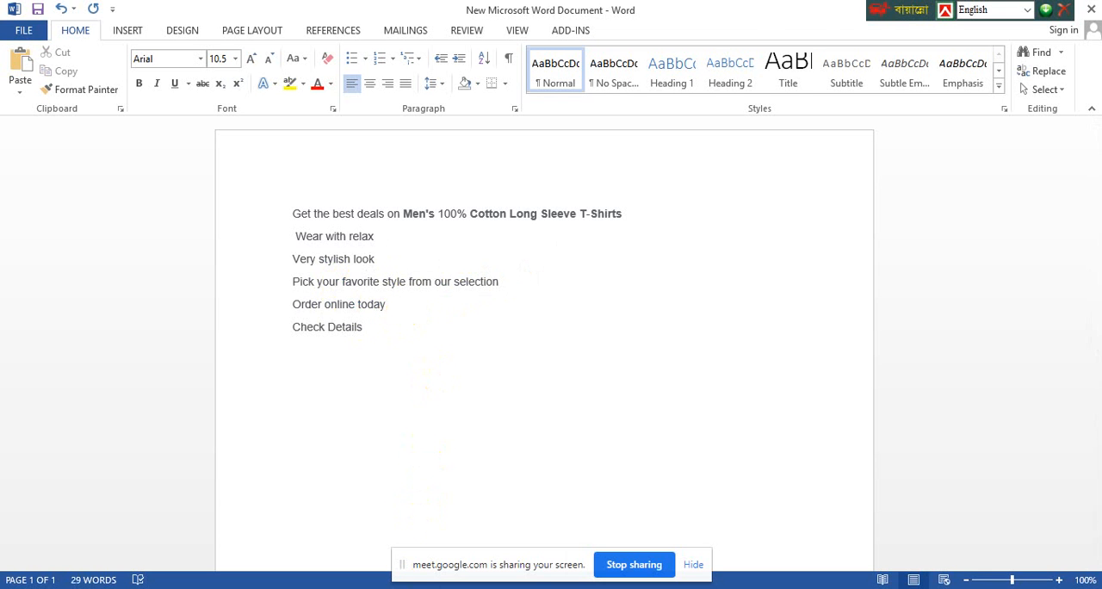
Switch to the Daraz product page in the browser and copy the T-shirt's complete page link
{"action": "left_click", "coordinate": [377, 588]}
{"action": "left_click", "coordinate": [326, 492]}
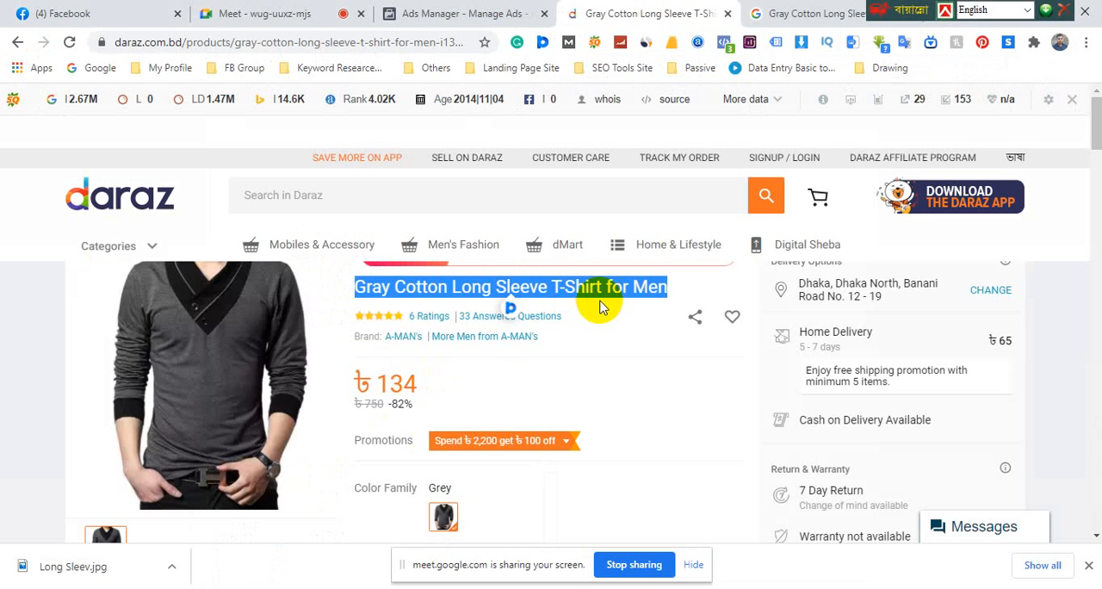
{"action": "left_click", "coordinate": [377, 46]}
{"action": "key", "text": "End"}
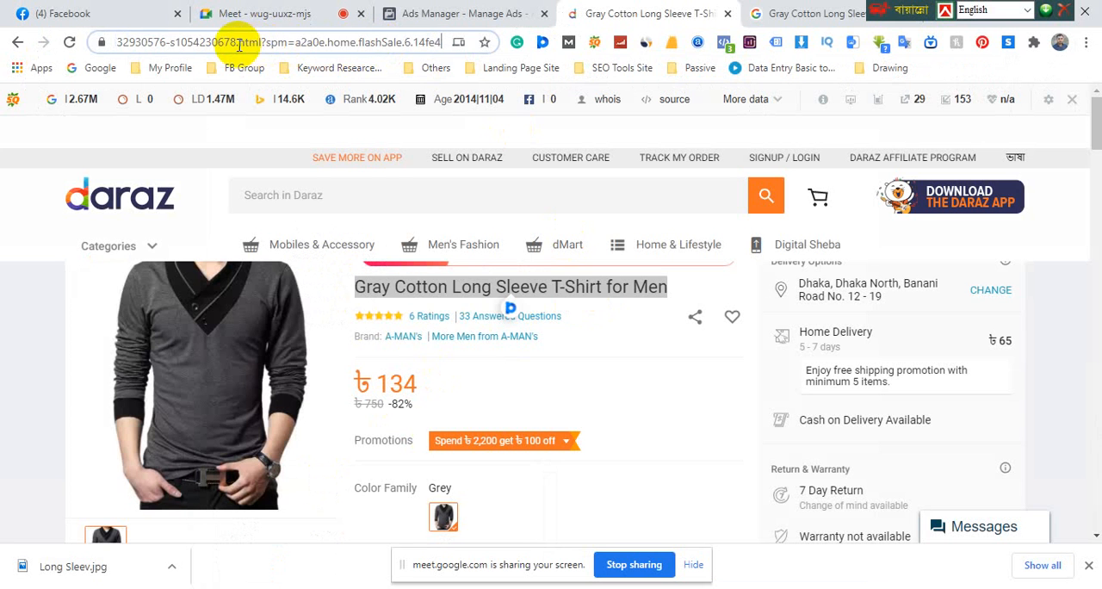
{"action": "left_click", "coordinate": [454, 288]}
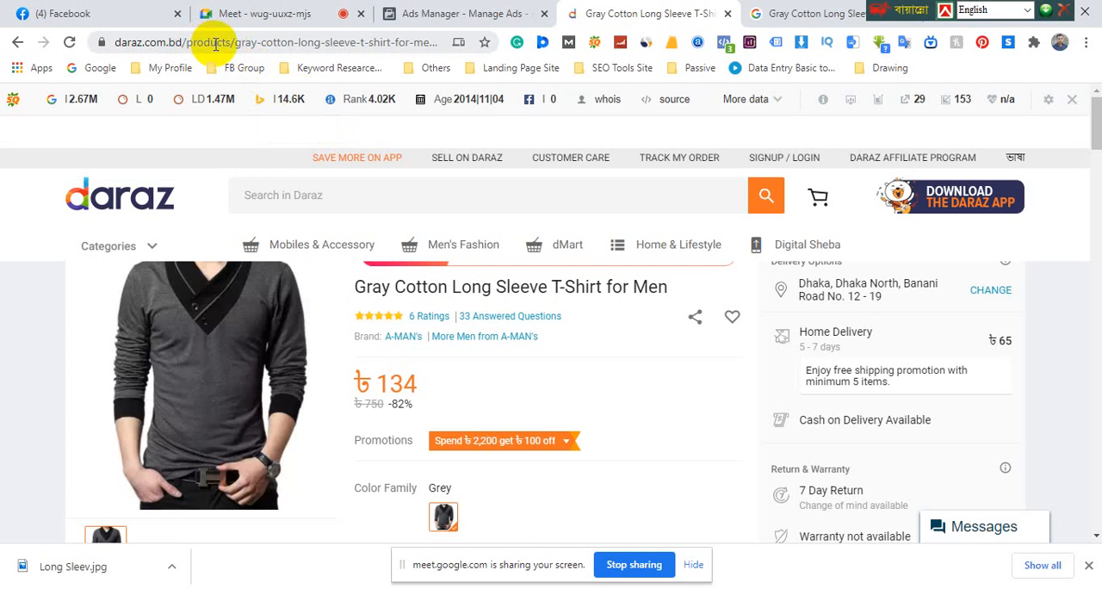
{"action": "left_click", "coordinate": [421, 43]}
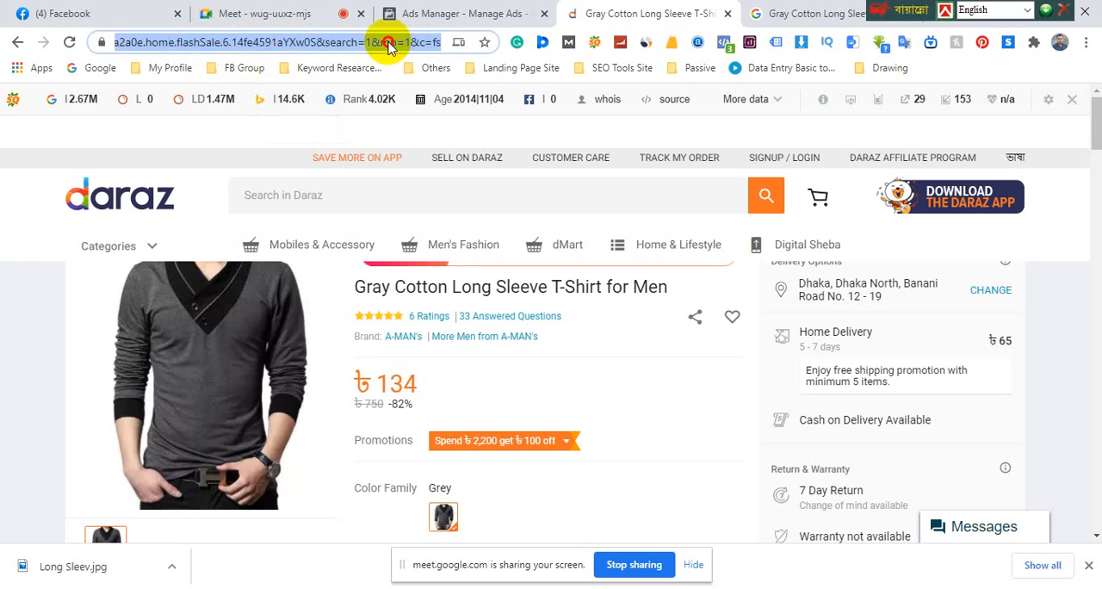
{"action": "key", "text": "End"}
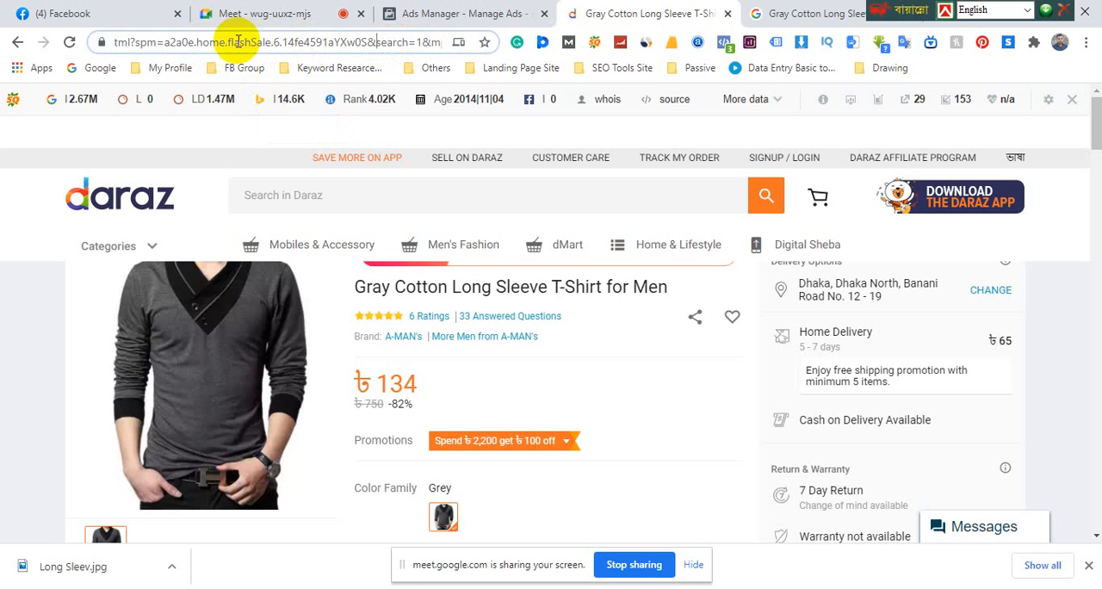
{"action": "left_click_drag", "start_coordinate": [227, 42], "coordinate": [525, 51]}
{"action": "left_click", "coordinate": [377, 43]}
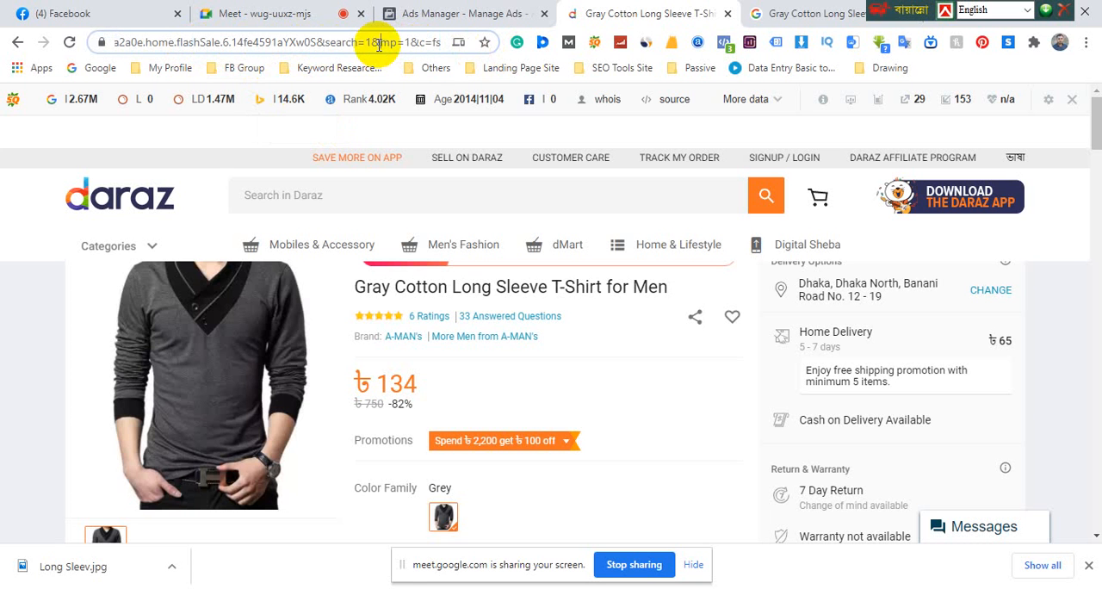
{"action": "key", "text": "ctrl+a"}
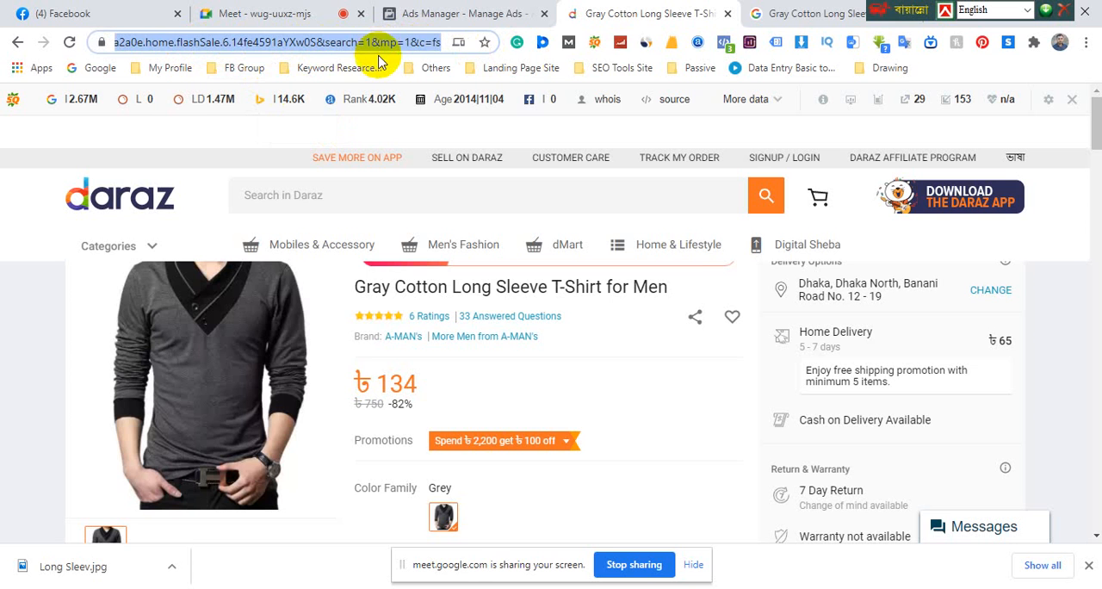
{"action": "key", "text": "alt+Tab"}
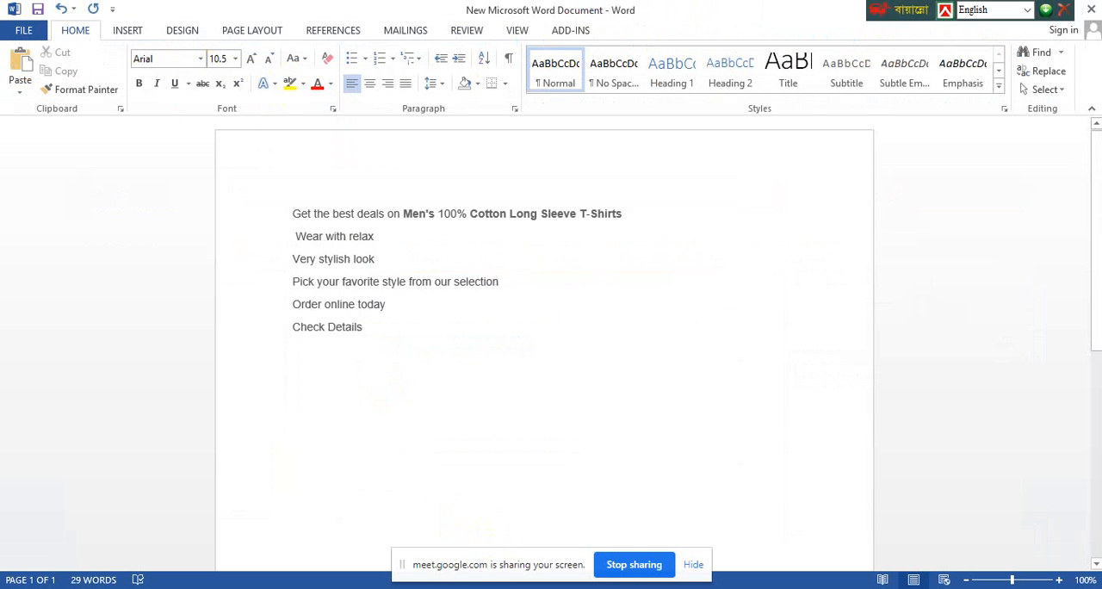
{"action": "left_click", "coordinate": [300, 512]}
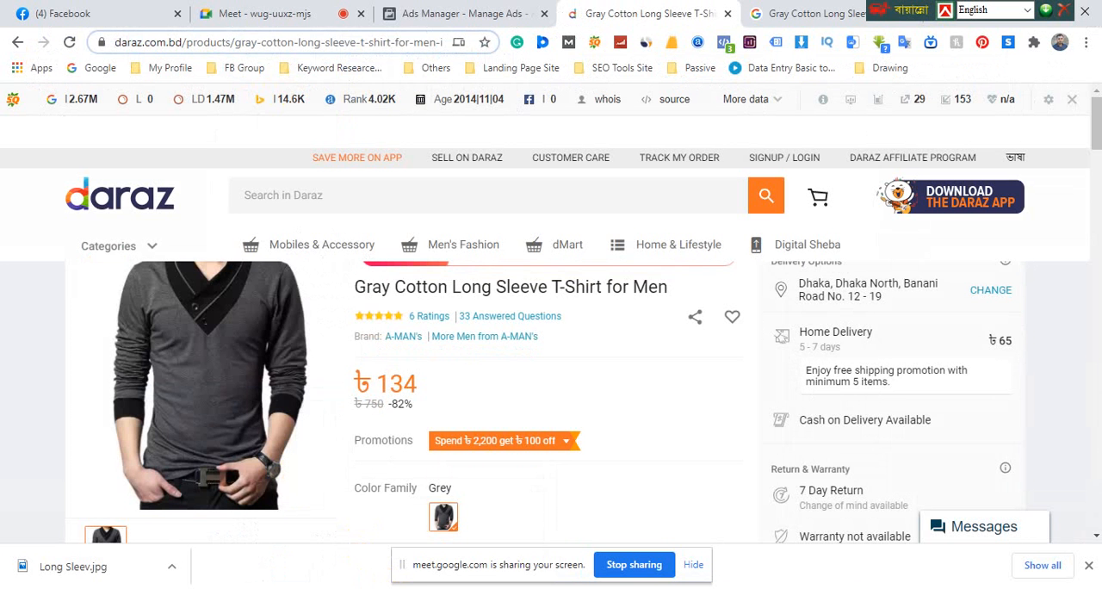
Return to Word, add a colon after "Check Details" and paste the Daraz product link behind it
{"action": "key", "text": "alt+Tab"}
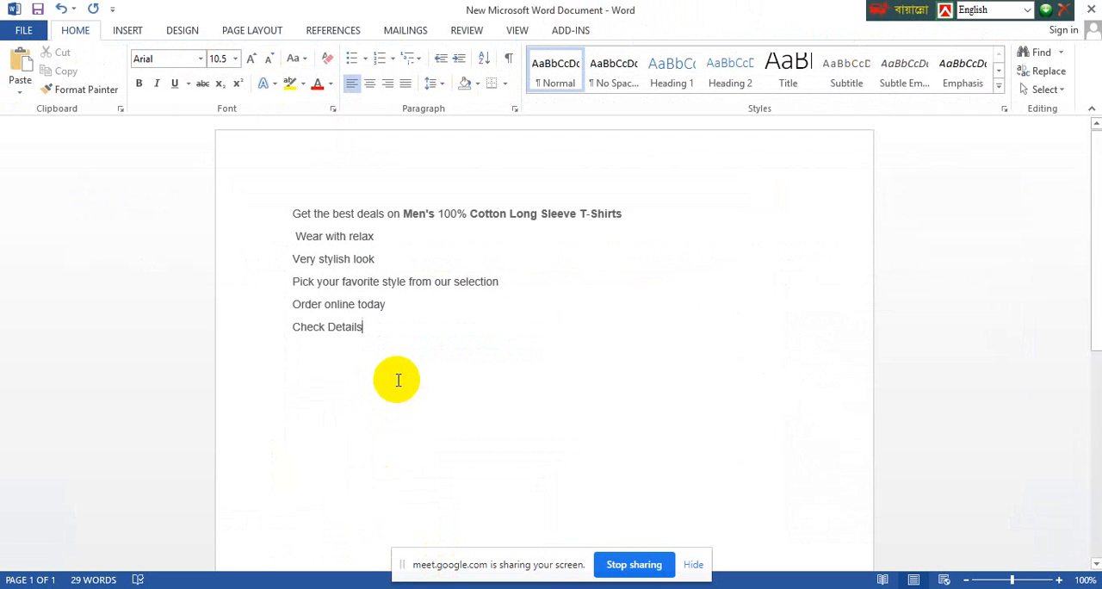
{"action": "type", "text": ":"}
{"action": "type", "text": "https://www.daraz.com.bd/products/gray-cotton-long-sleeve-t-shirt-for-men-i132930576-s1054230678.html?spm=a2a0e.home.flashSale.6.14fe4591aYXw0S&search=1&mp=1&c=fs"}
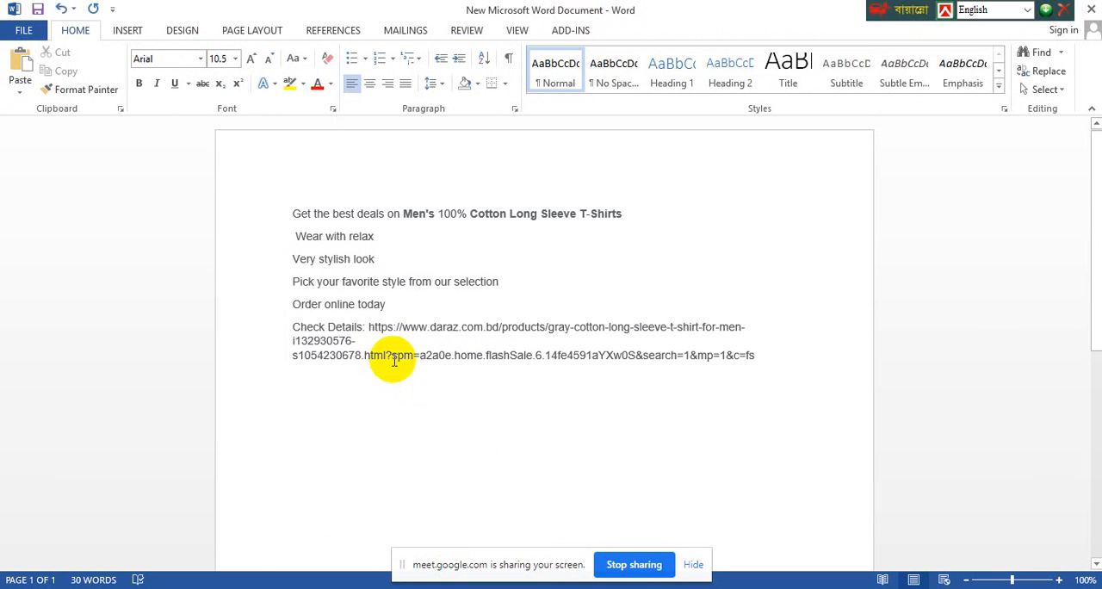
Delete the whole "Check Details" line together with its product link from the ad text
{"action": "left_click_drag", "start_coordinate": [367, 327], "coordinate": [787, 366]}
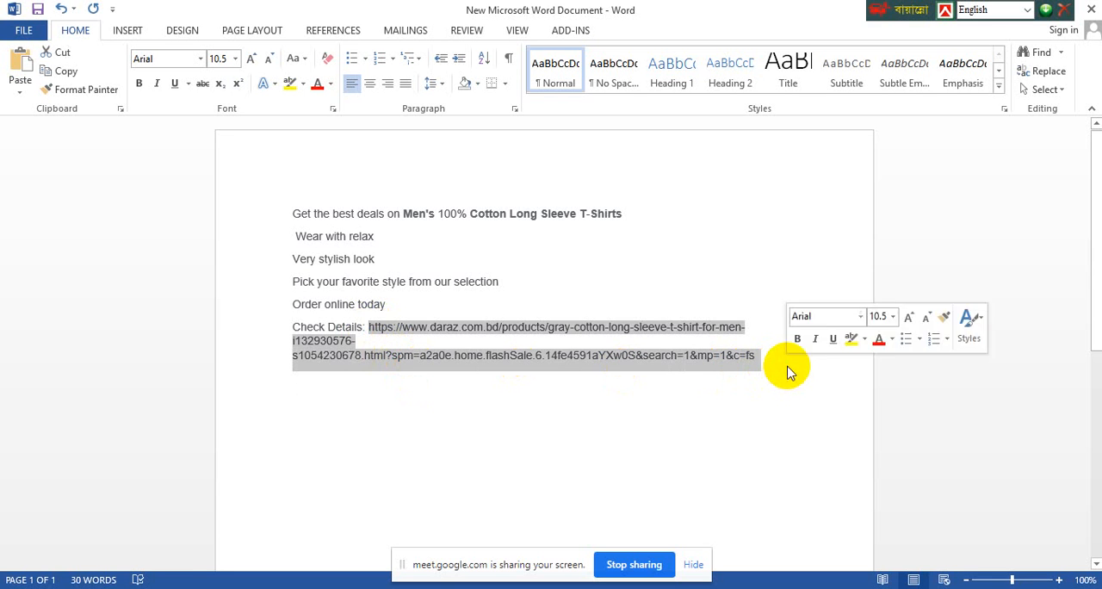
{"action": "right_click", "coordinate": [551, 360]}
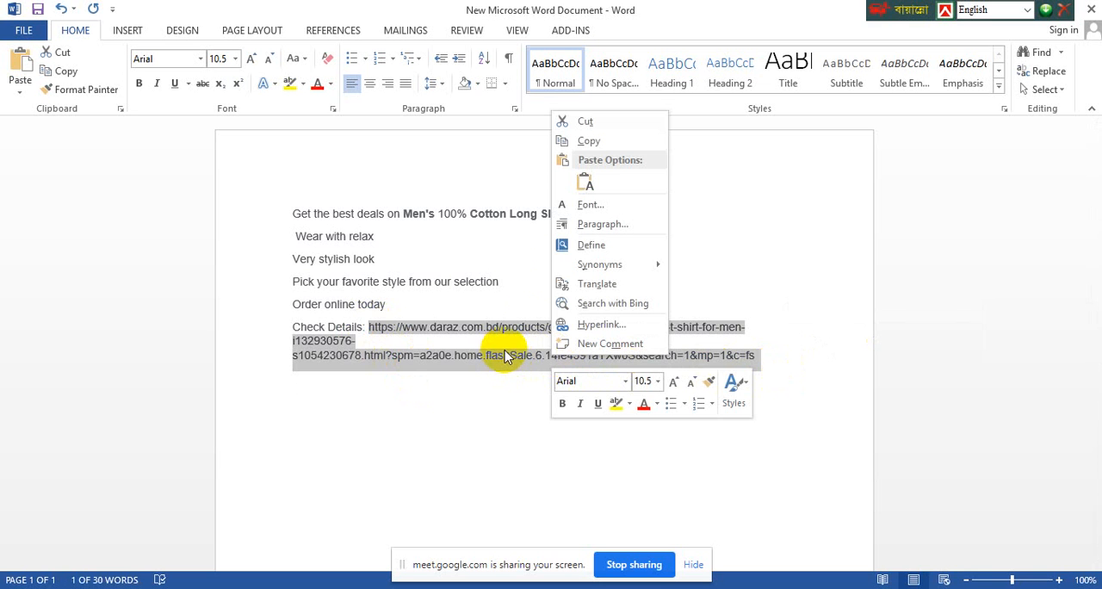
{"action": "left_click", "coordinate": [415, 329]}
{"action": "left_click", "coordinate": [366, 340]}
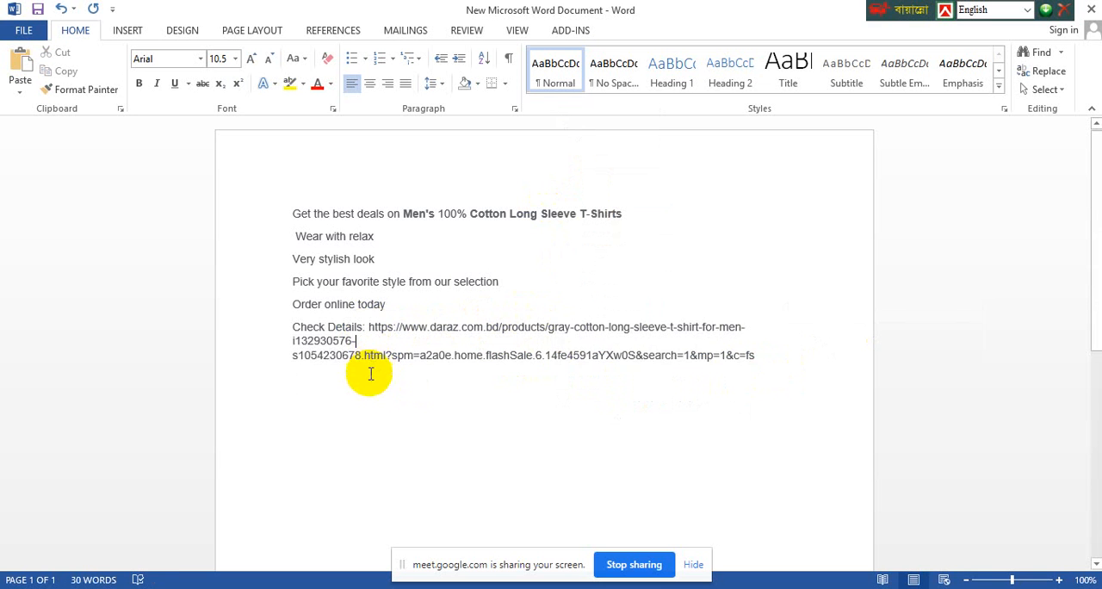
{"action": "left_click_drag", "start_coordinate": [770, 362], "coordinate": [273, 333]}
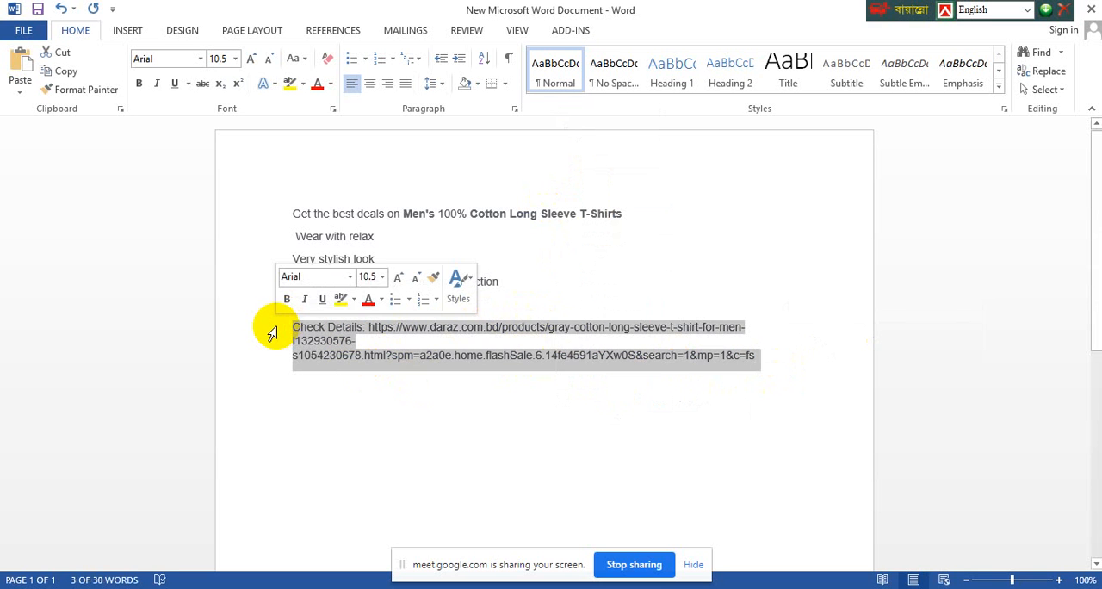
{"action": "key", "text": "Delete"}
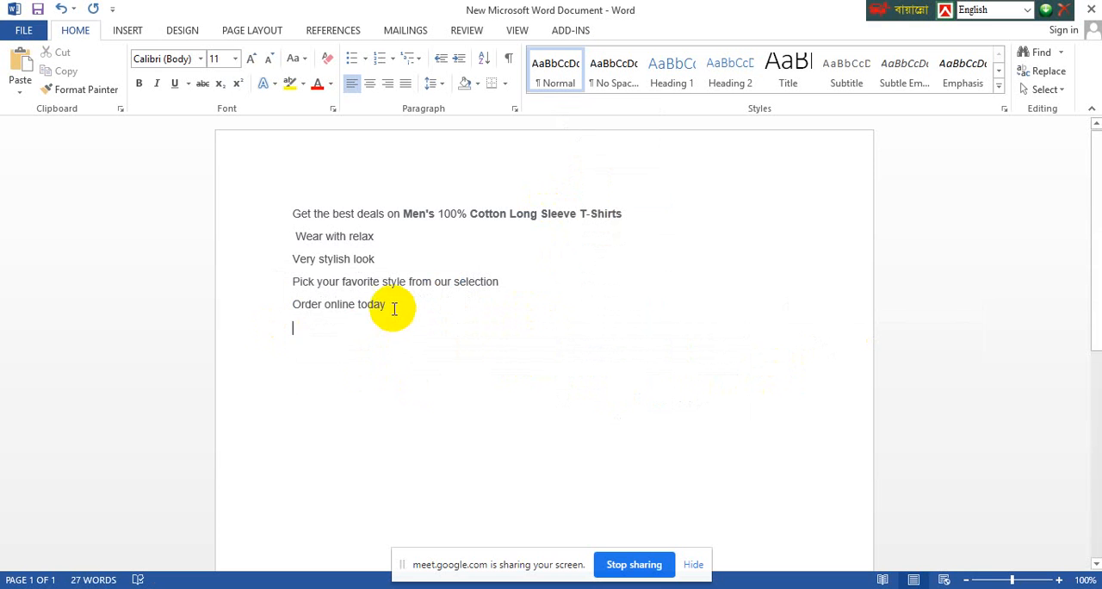
Remove the leading space before "Wear with relax" and capitalize "Best" in the first line
{"action": "left_click", "coordinate": [286, 238]}
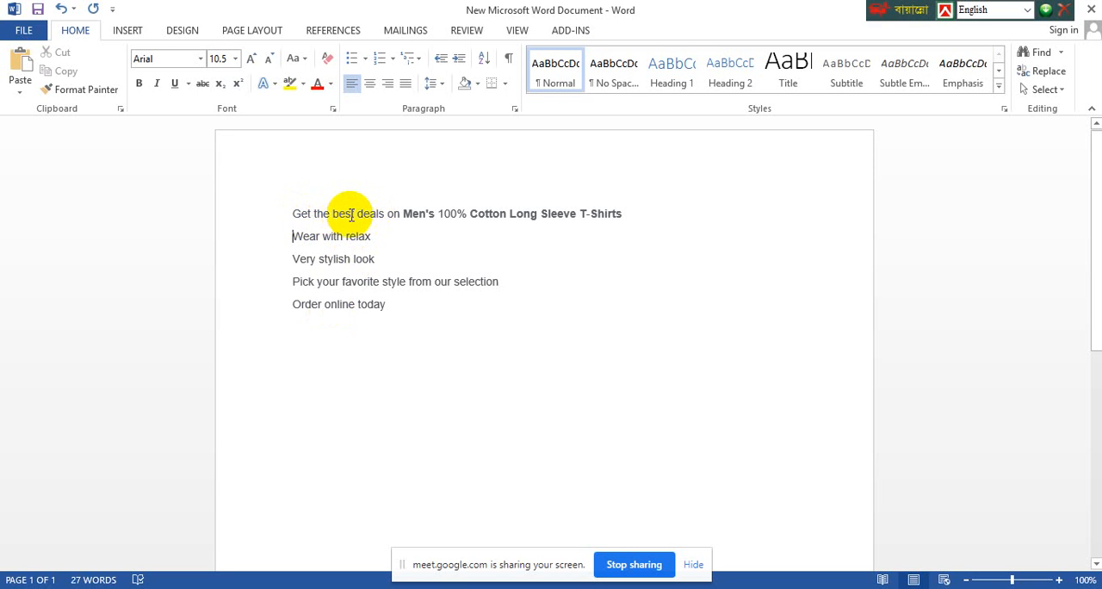
{"action": "key", "text": "BackSpace"}
{"action": "type", "text": "B"}
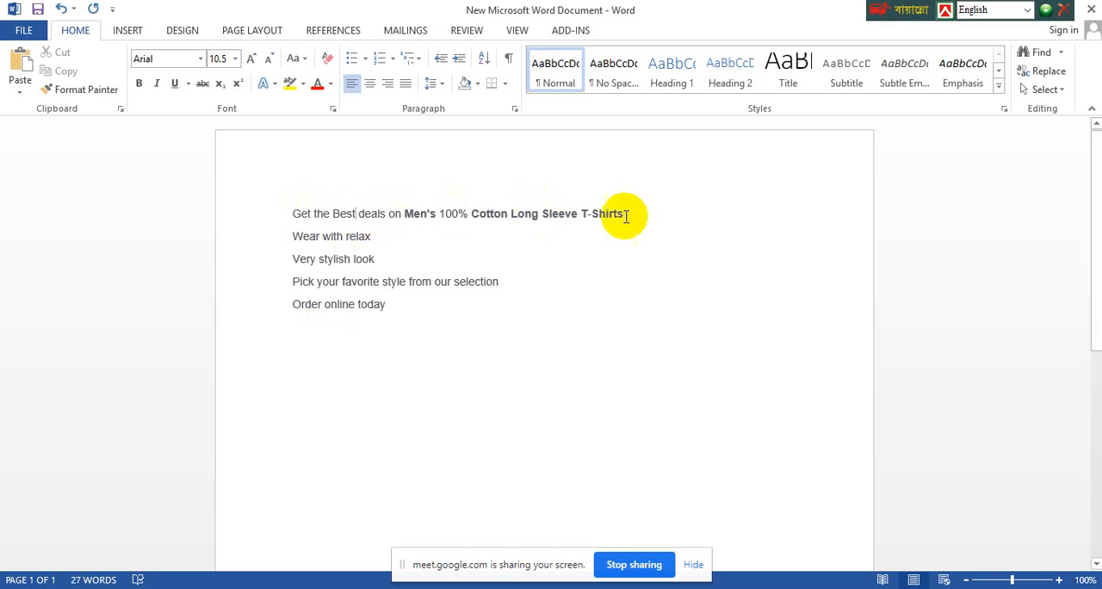
Apply Capitalize Each Word to the "Get the Best deals" line, keeping "the" in lowercase
{"action": "left_click_drag", "start_coordinate": [625, 215], "coordinate": [278, 217]}
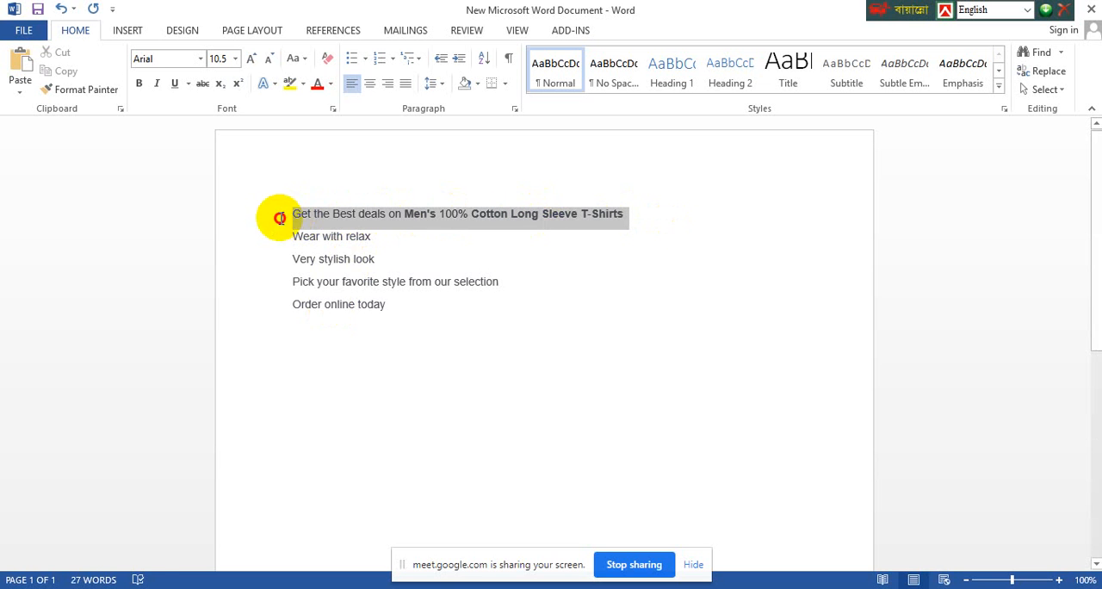
{"action": "left_click", "coordinate": [297, 57]}
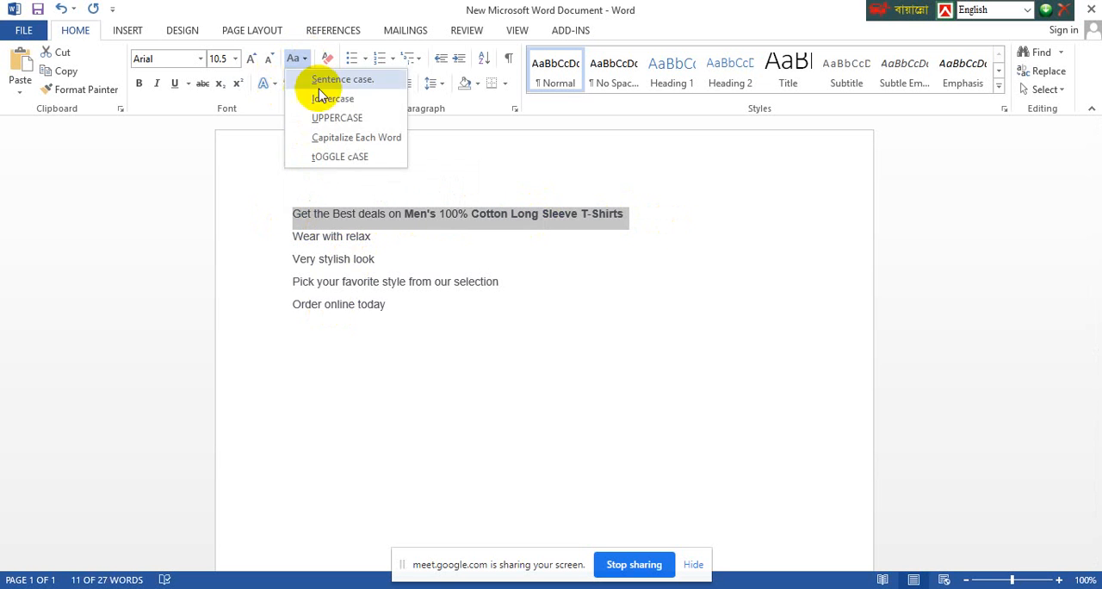
{"action": "left_click", "coordinate": [336, 137]}
{"action": "left_click", "coordinate": [353, 213]}
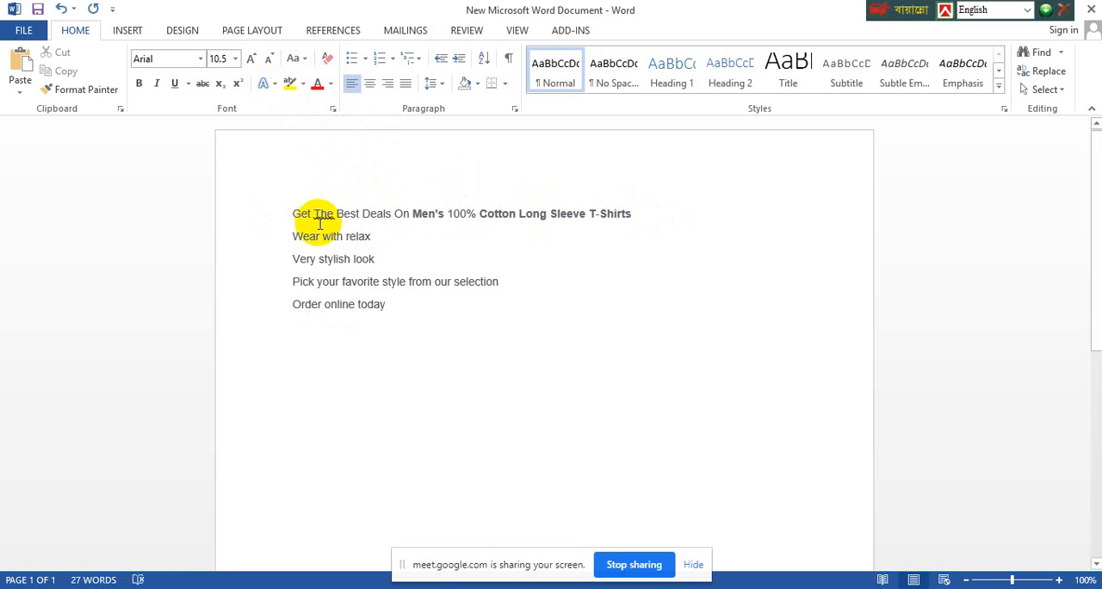
{"action": "left_click", "coordinate": [317, 215]}
{"action": "key", "text": "BackSpace"}
{"action": "type", "text": "t"}
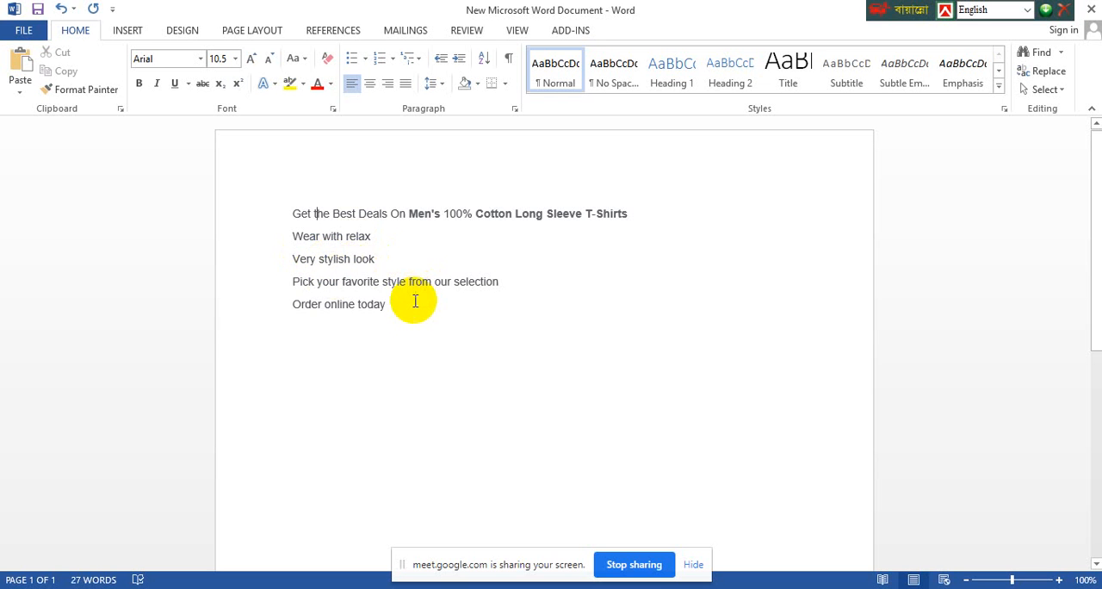
Copy all five lines of the ad text, from "Get the Best Deals" to "Order online today"
{"action": "left_click_drag", "start_coordinate": [382, 307], "coordinate": [291, 212]}
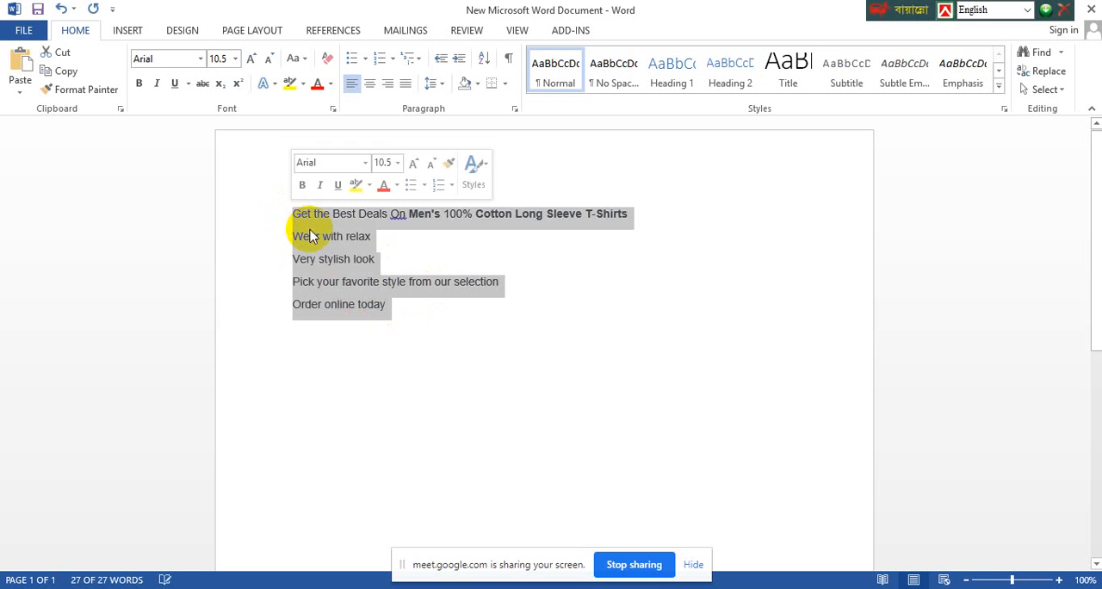
{"action": "right_click", "coordinate": [311, 237]}
{"action": "left_click", "coordinate": [345, 256]}
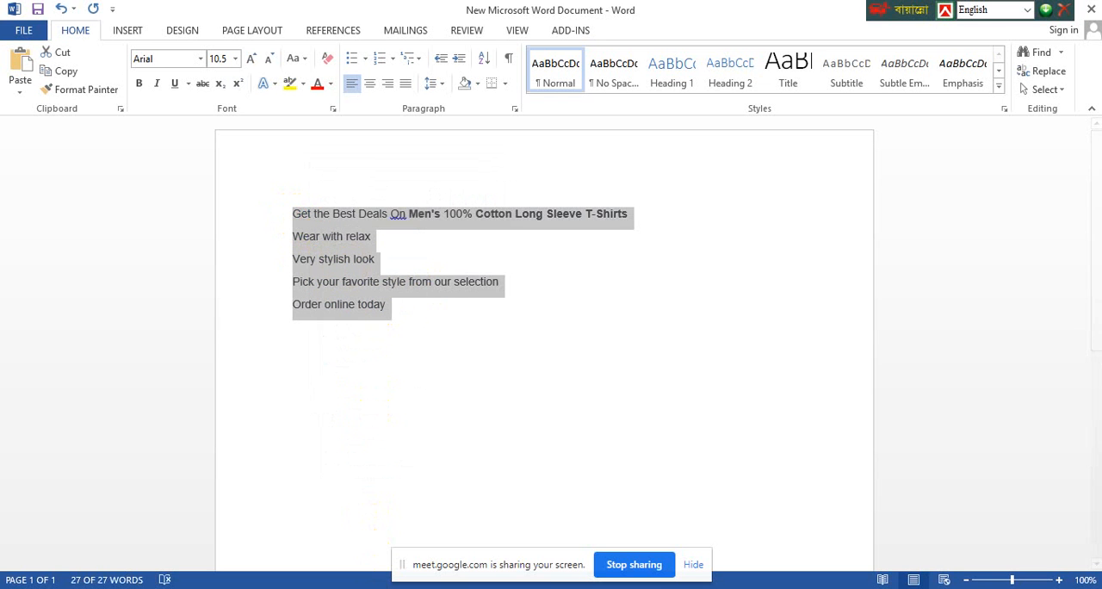
Switch to Ads Manager in the browser, paste the copied lines as T-shirt Ad's primary text and check the feed preview
{"action": "mouse_move", "coordinate": [379, 582]}
{"action": "left_click", "coordinate": [283, 500]}
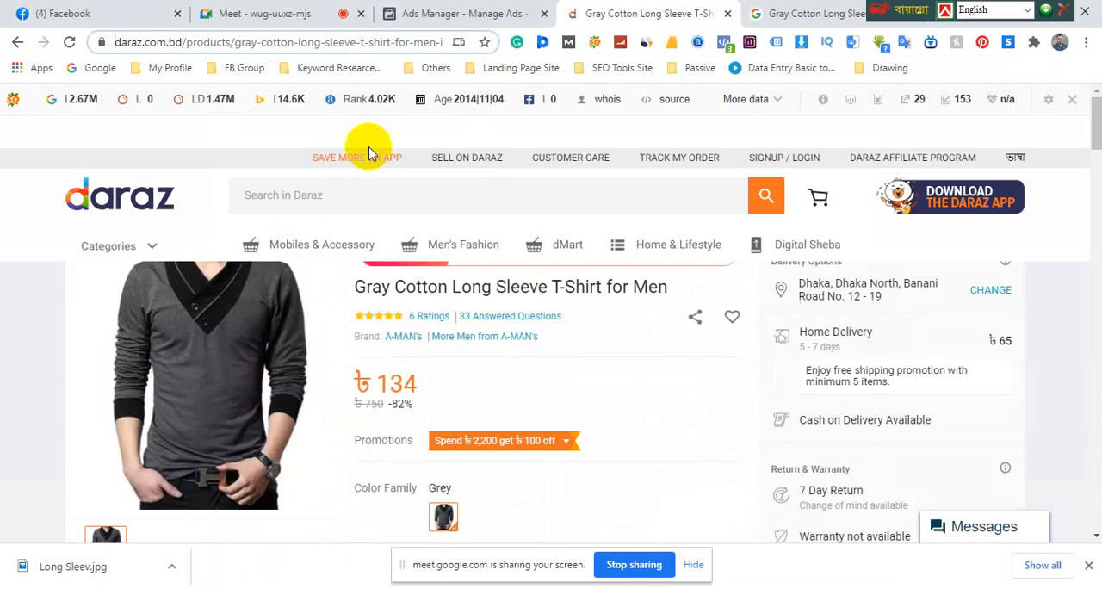
{"action": "left_click", "coordinate": [422, 16]}
{"action": "left_click", "coordinate": [365, 350]}
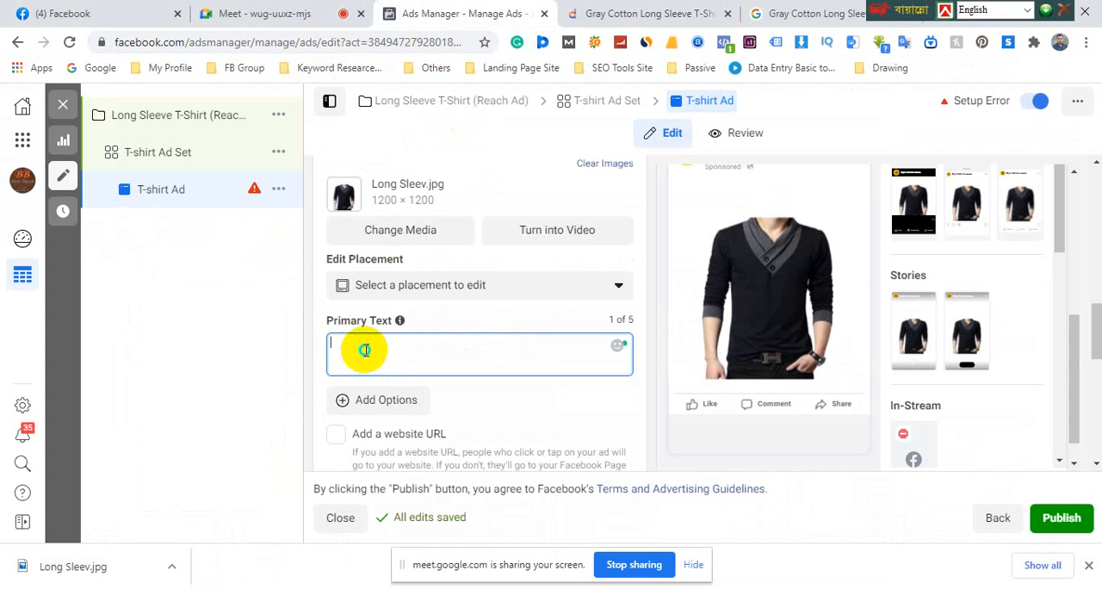
{"action": "right_click", "coordinate": [365, 349]}
{"action": "left_click", "coordinate": [349, 350]}
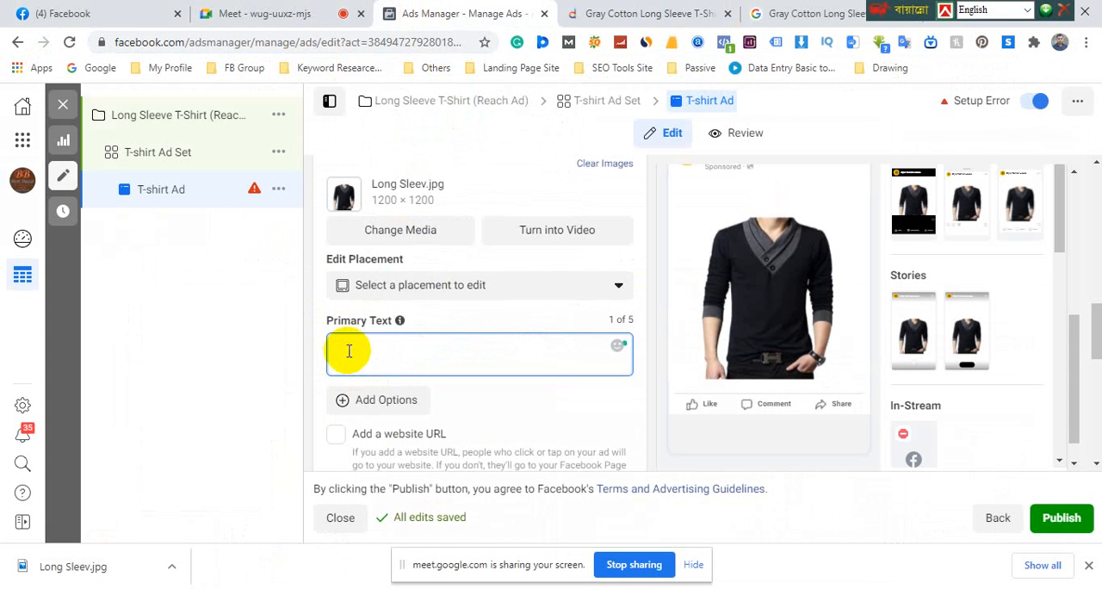
{"action": "right_click", "coordinate": [349, 350]}
{"action": "left_click", "coordinate": [342, 348]}
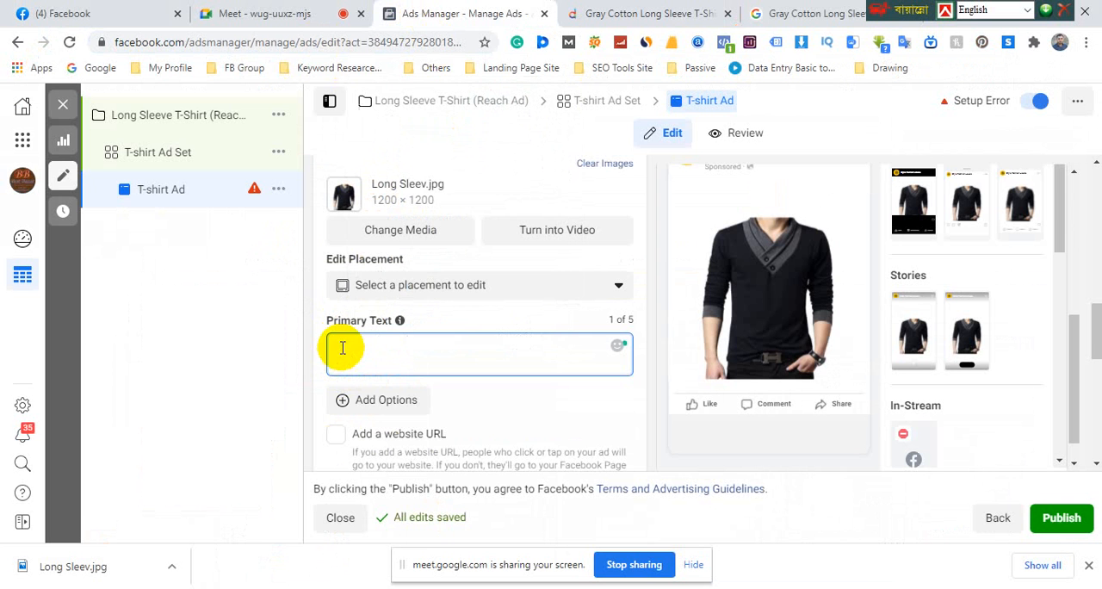
{"action": "key", "text": "ctrl+v"}
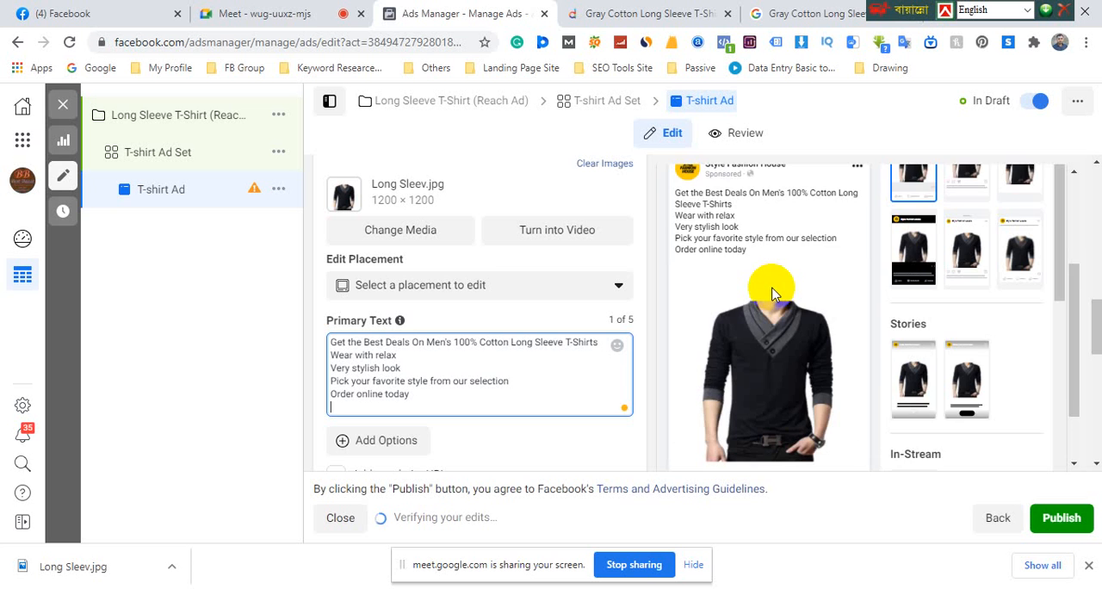
{"action": "scroll", "coordinate": [764, 264], "scroll_direction": "up", "scroll_amount": 1}
{"action": "left_click", "coordinate": [840, 297]}
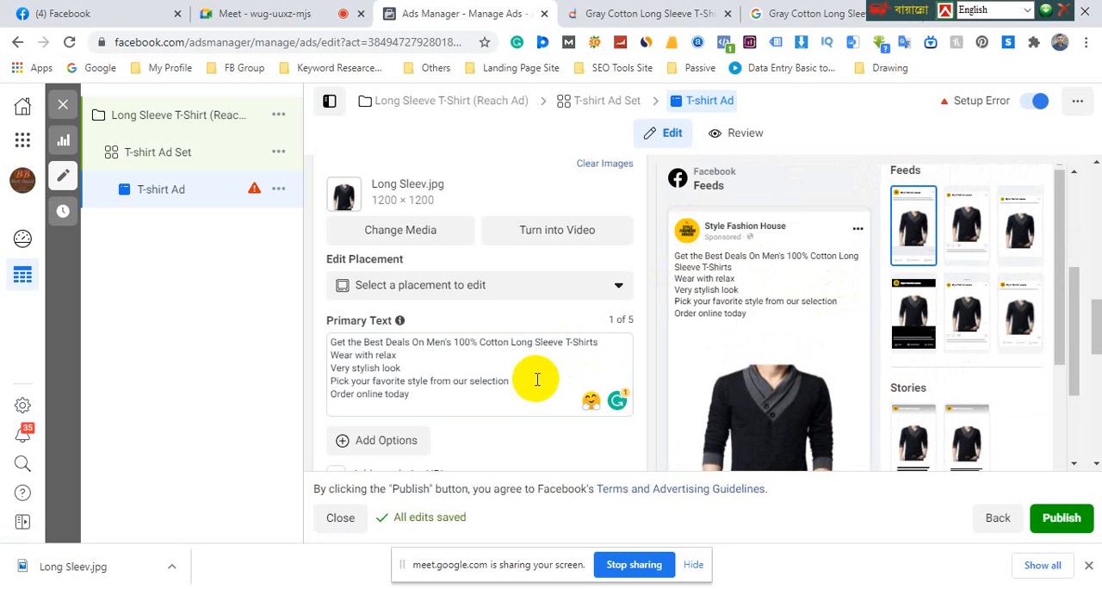
Insert the green check mark emoji from the symbols set and place it before "Wear with relax" in the primary text
{"action": "left_click", "coordinate": [440, 399]}
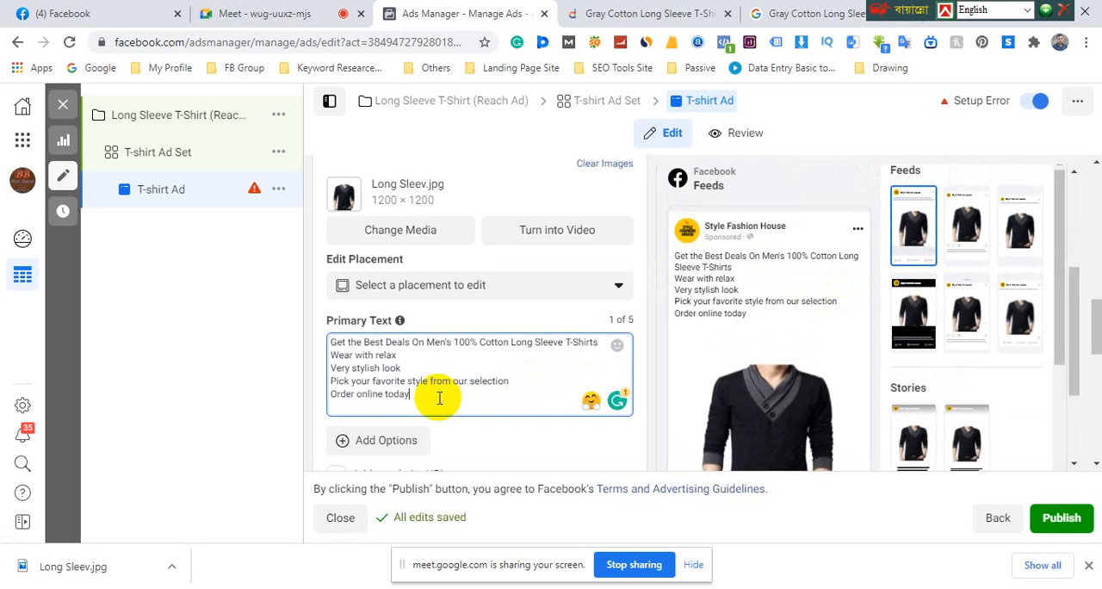
{"action": "left_click", "coordinate": [333, 355]}
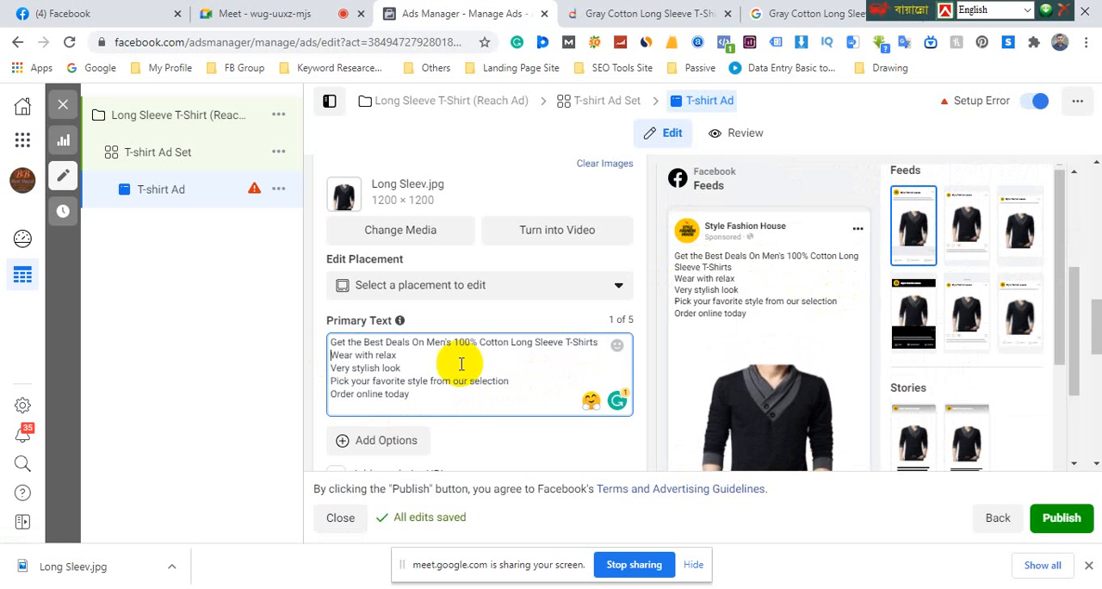
{"action": "left_click", "coordinate": [617, 347]}
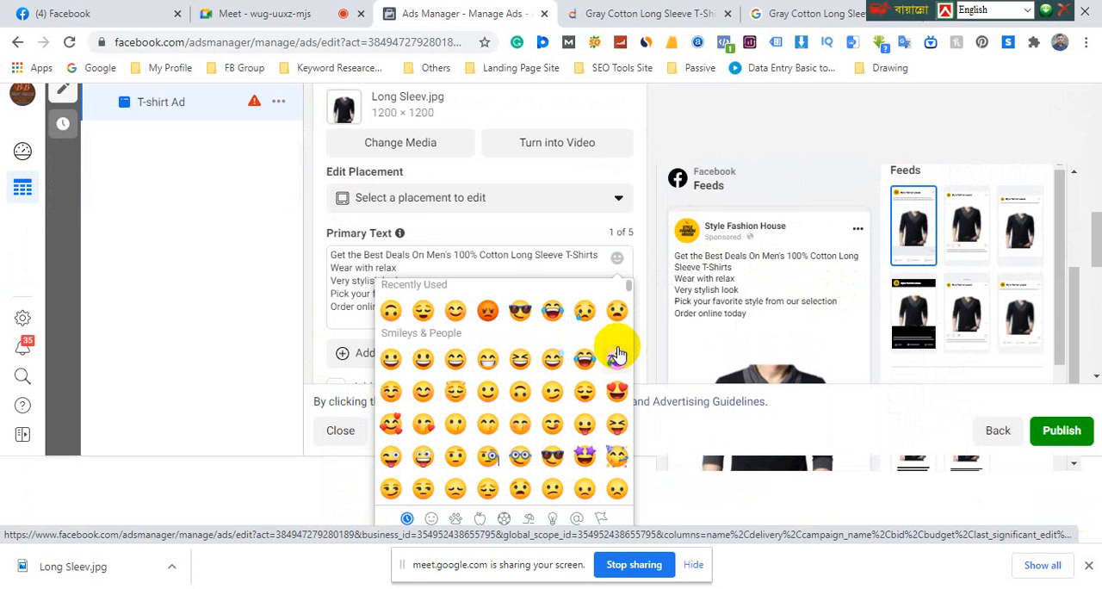
{"action": "scroll", "coordinate": [555, 368], "scroll_direction": "down", "scroll_amount": 1}
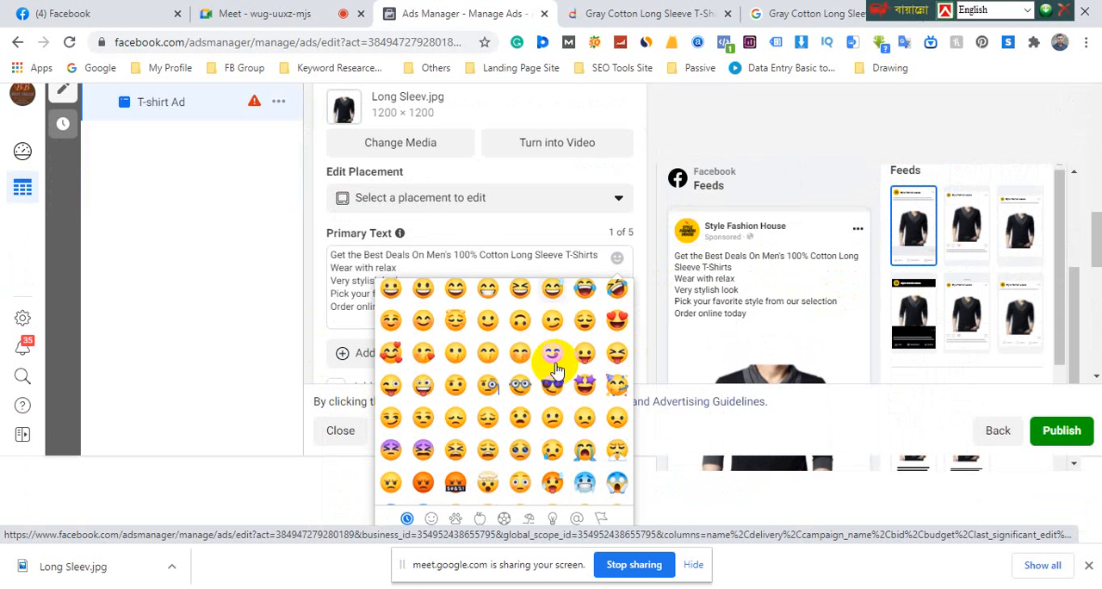
{"action": "left_click", "coordinate": [577, 519]}
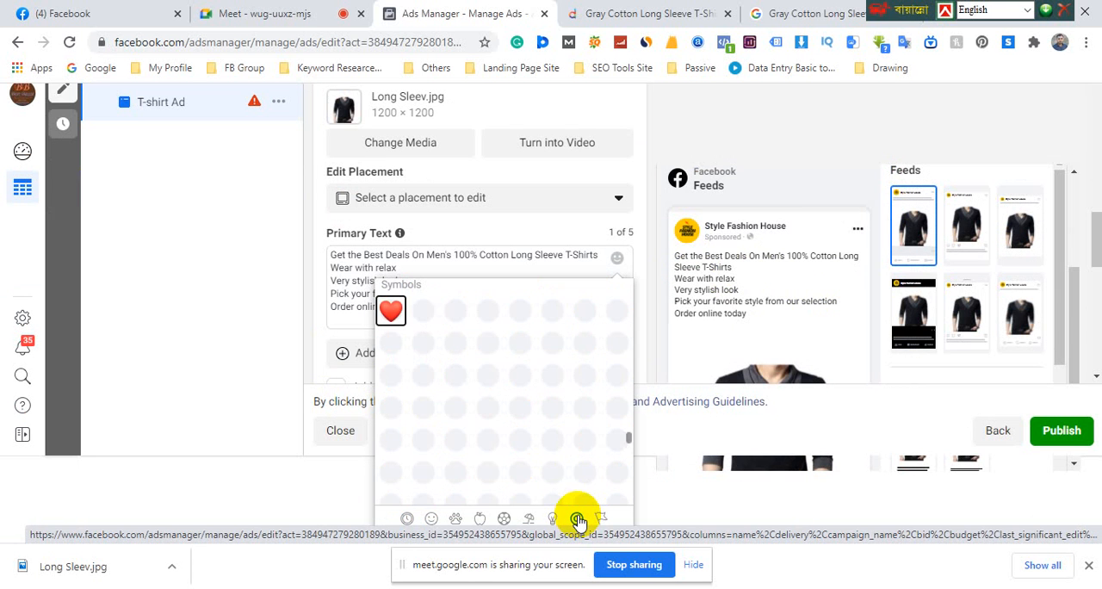
{"action": "scroll", "coordinate": [569, 398], "scroll_direction": "down", "scroll_amount": 5}
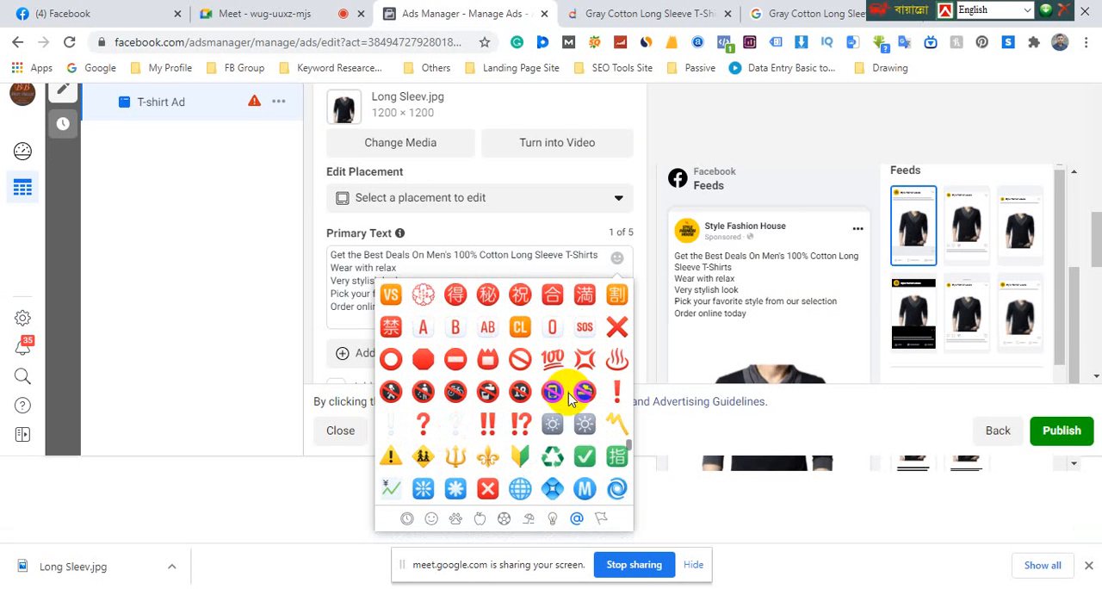
{"action": "left_click", "coordinate": [585, 457]}
{"action": "left_click", "coordinate": [334, 403]}
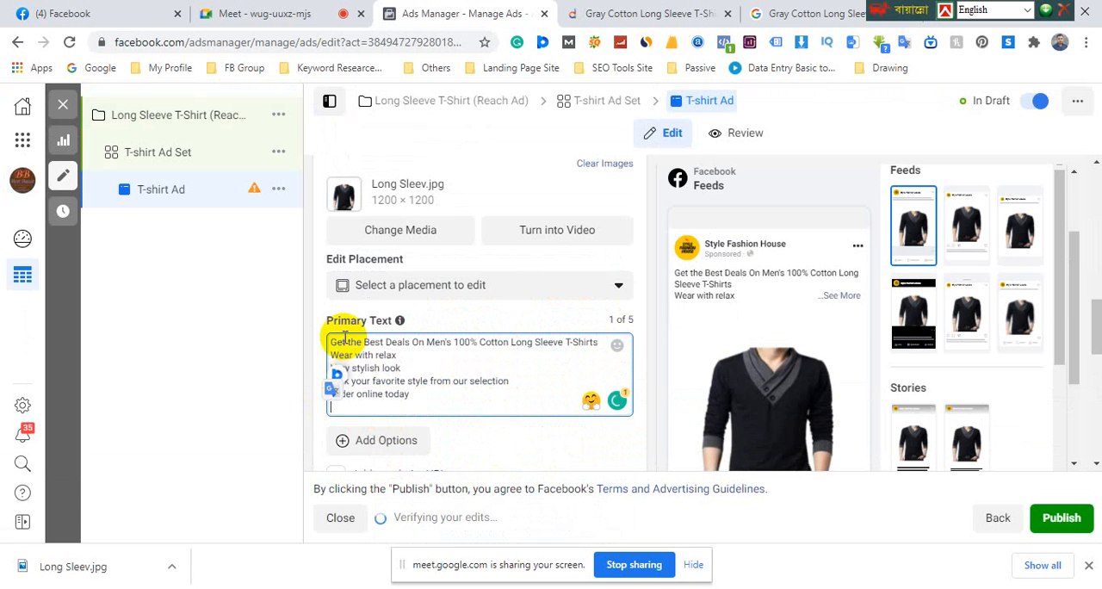
{"action": "key", "text": "ctrl+v"}
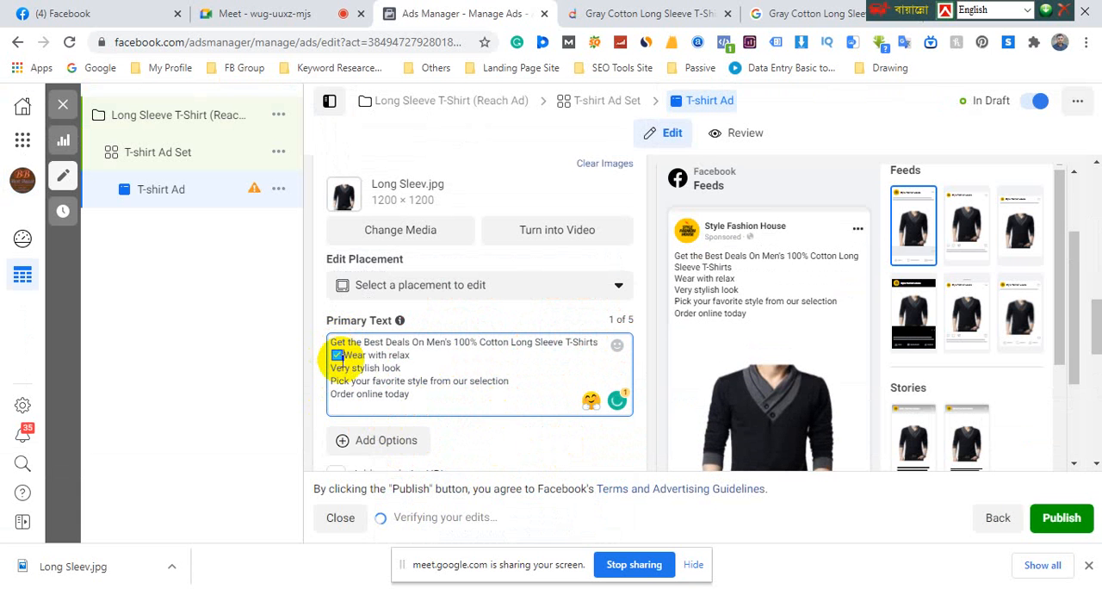
Paste the green check mark emoji before "Very stylish look" and before "Pick your favorite style from our selection"
{"action": "left_click", "coordinate": [332, 367]}
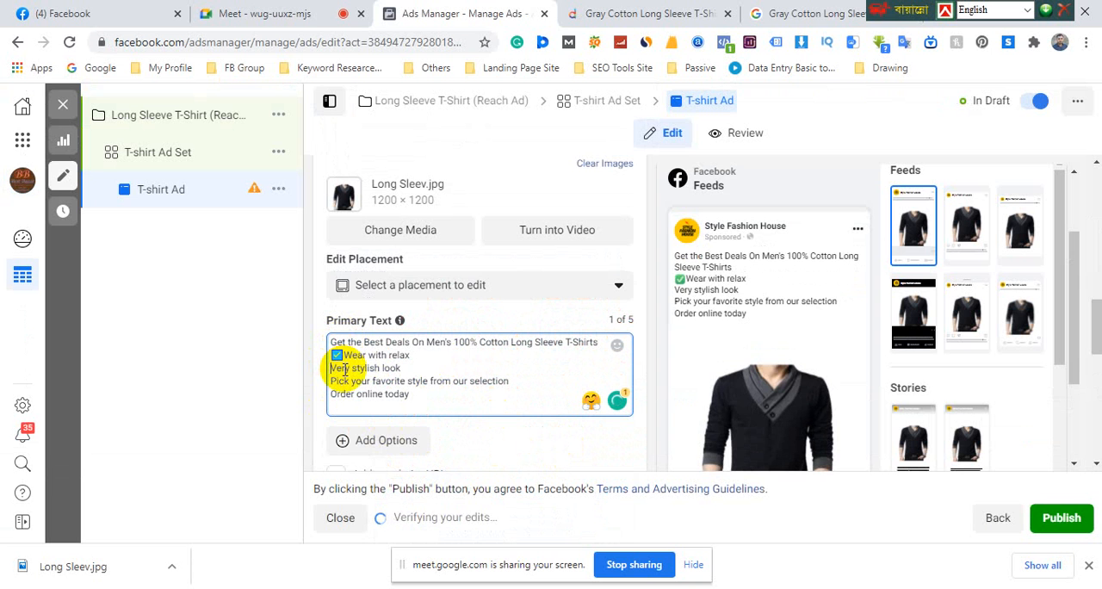
{"action": "key", "text": "ctrl+v"}
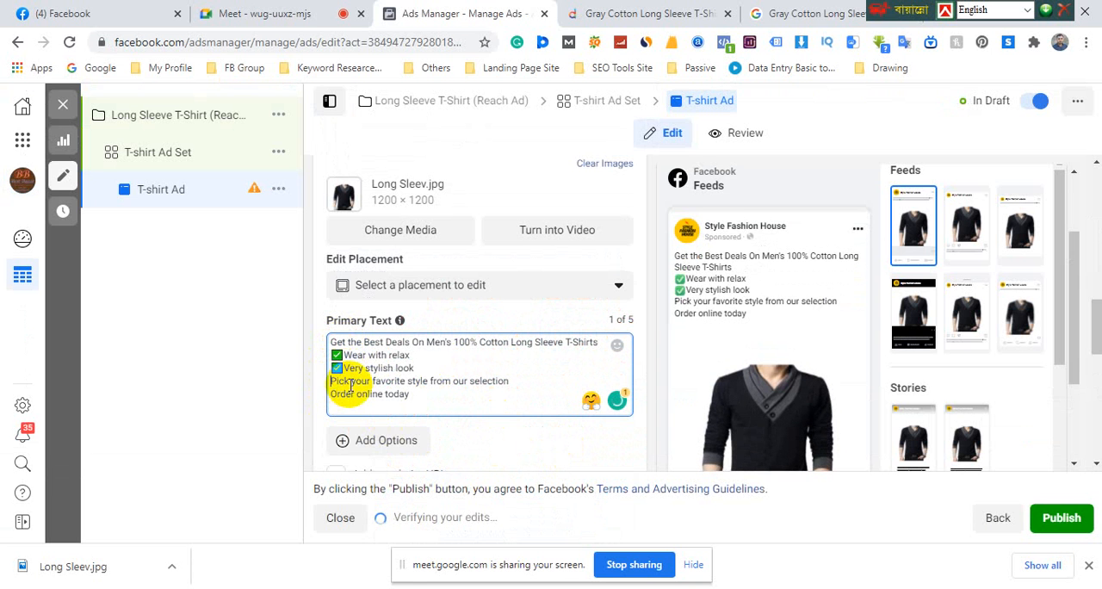
{"action": "left_click", "coordinate": [332, 381]}
{"action": "key", "text": "ctrl+v"}
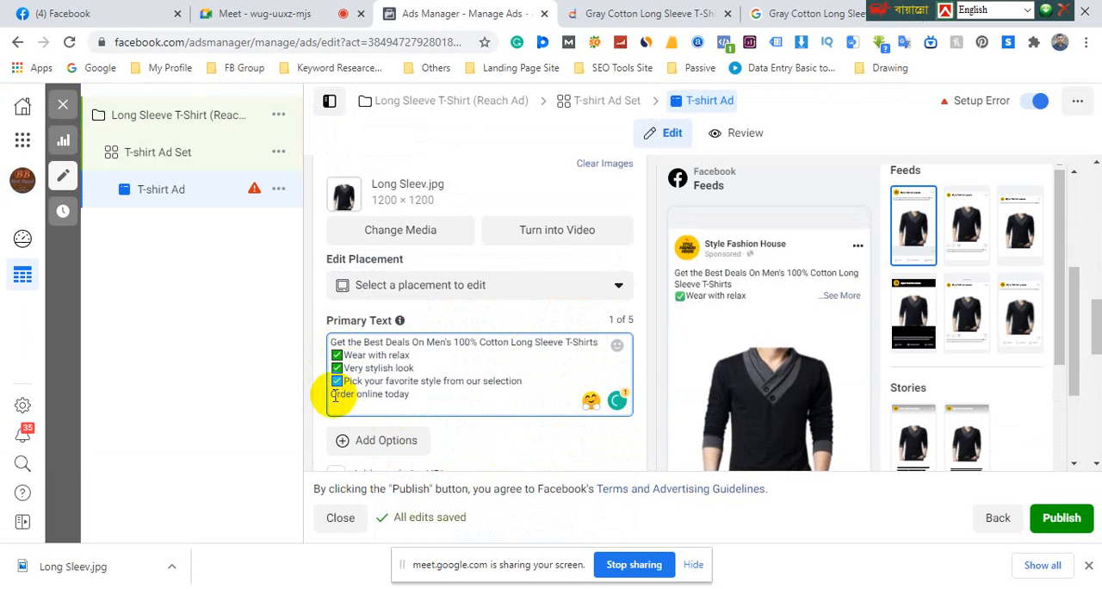
Insert the right-pointing hand emoji and move it to the start of the "Order online today" line
{"action": "left_click", "coordinate": [332, 394]}
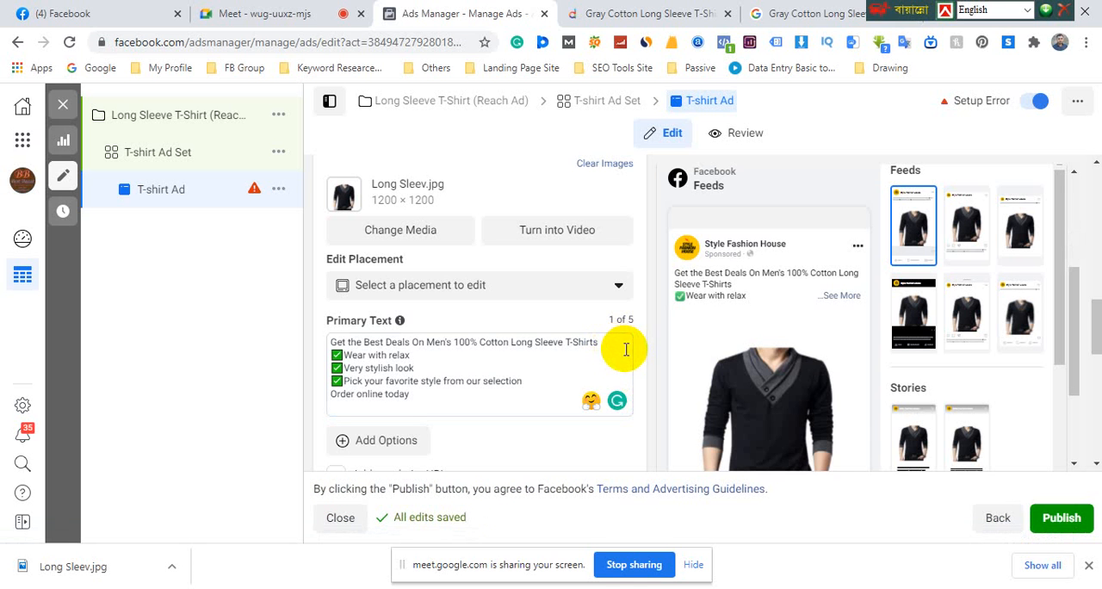
{"action": "left_click", "coordinate": [417, 396]}
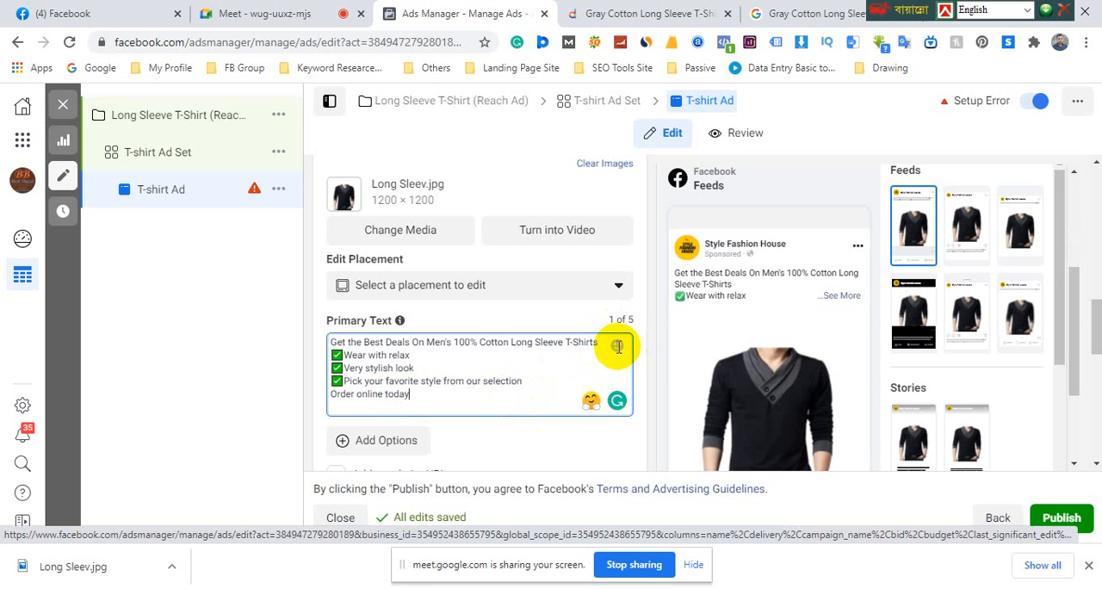
{"action": "scroll", "coordinate": [554, 349], "scroll_direction": "down", "scroll_amount": 2}
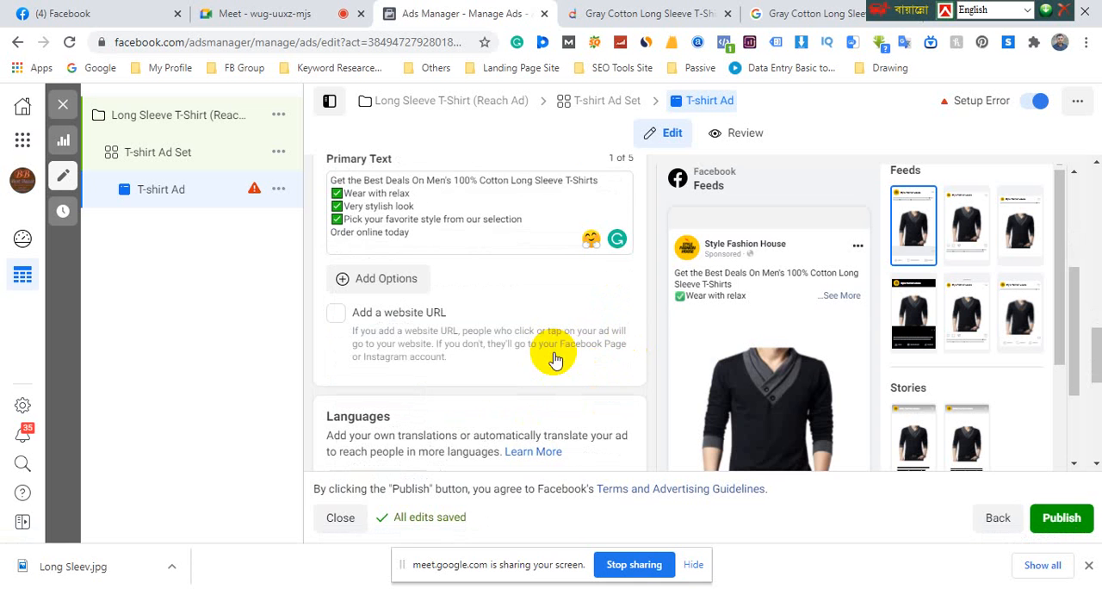
{"action": "left_click", "coordinate": [331, 232]}
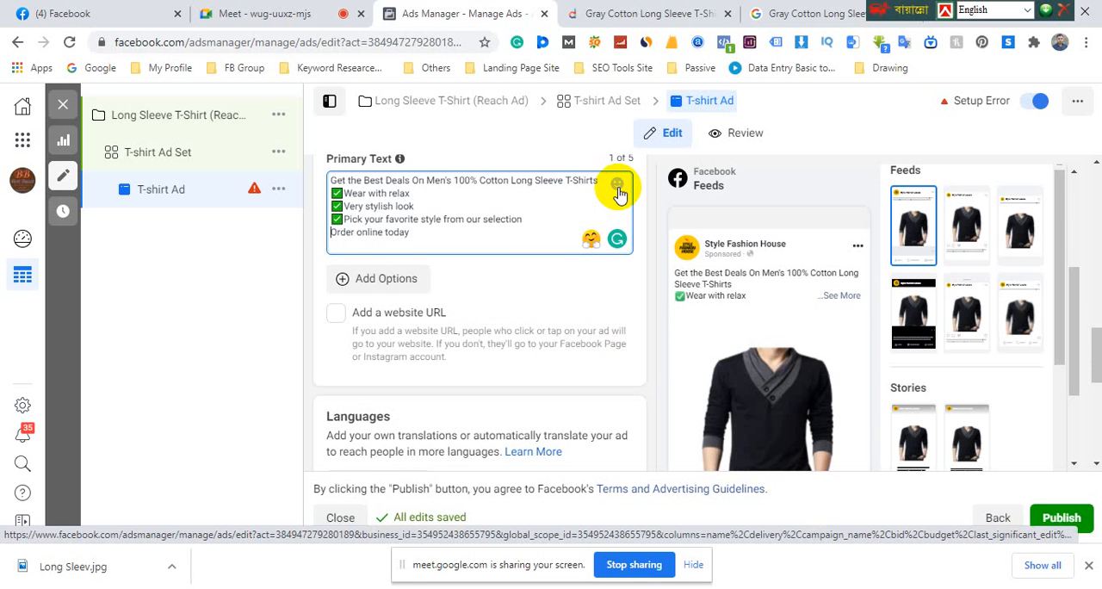
{"action": "left_click", "coordinate": [617, 189]}
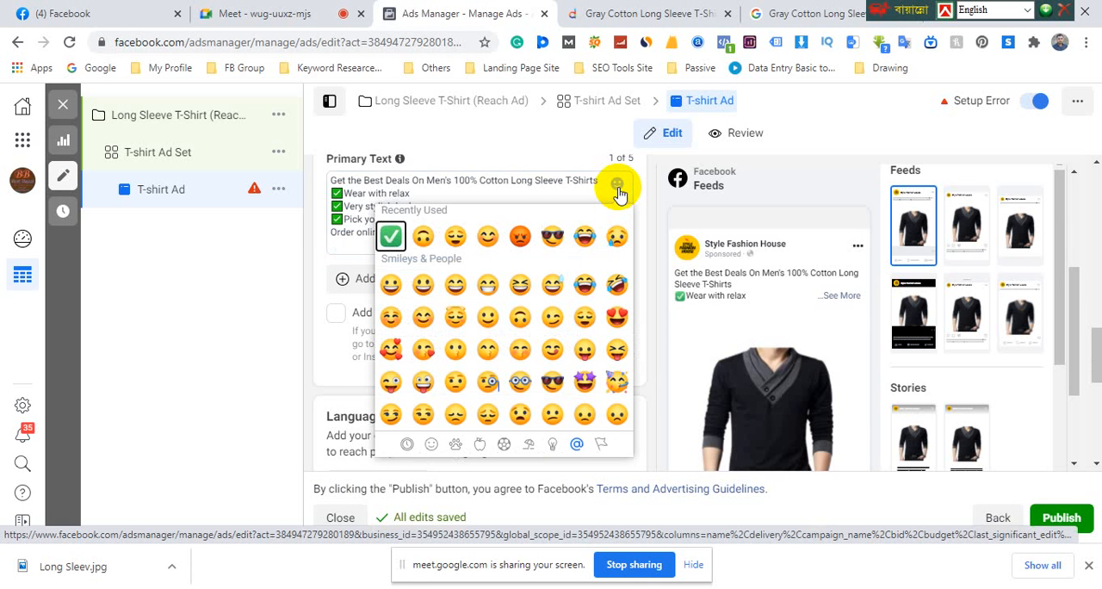
{"action": "left_click", "coordinate": [431, 444]}
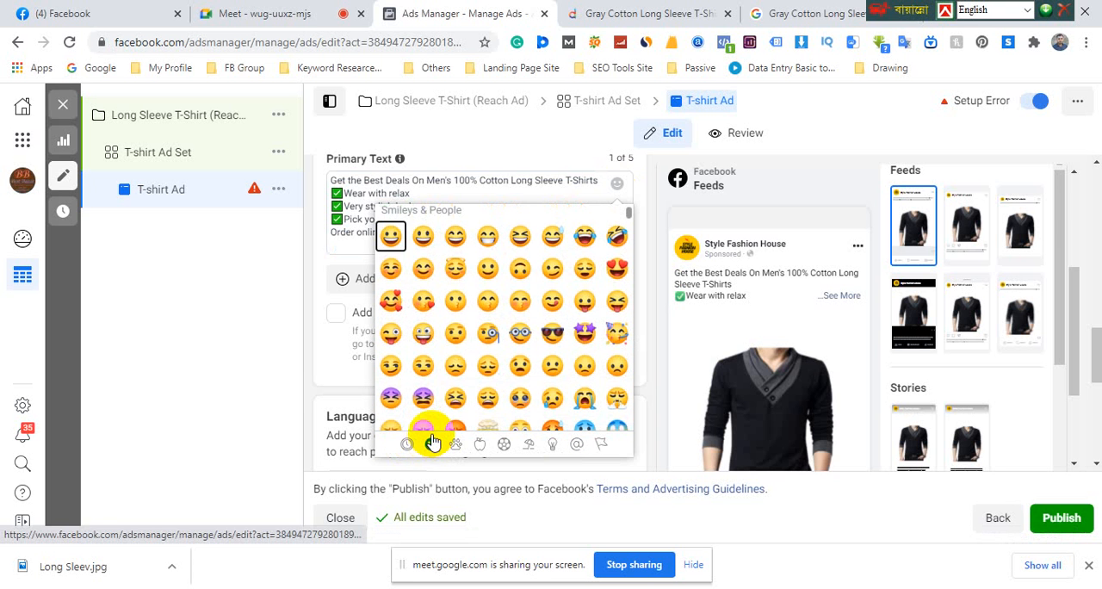
{"action": "scroll", "coordinate": [465, 349], "scroll_direction": "down", "scroll_amount": 10}
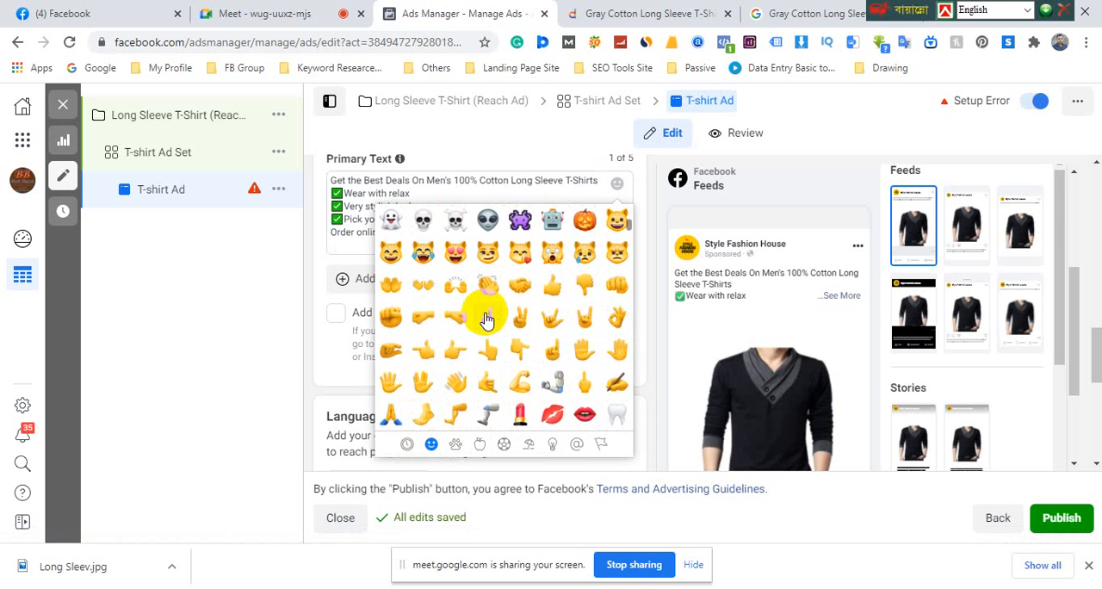
{"action": "left_click", "coordinate": [456, 351]}
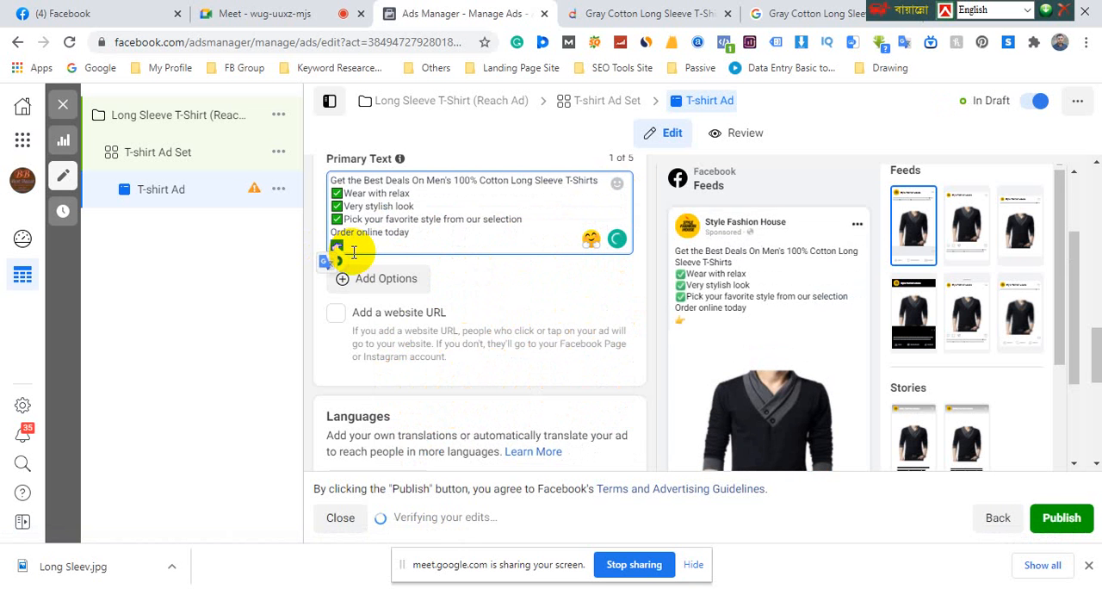
{"action": "key", "text": "BackSpace"}
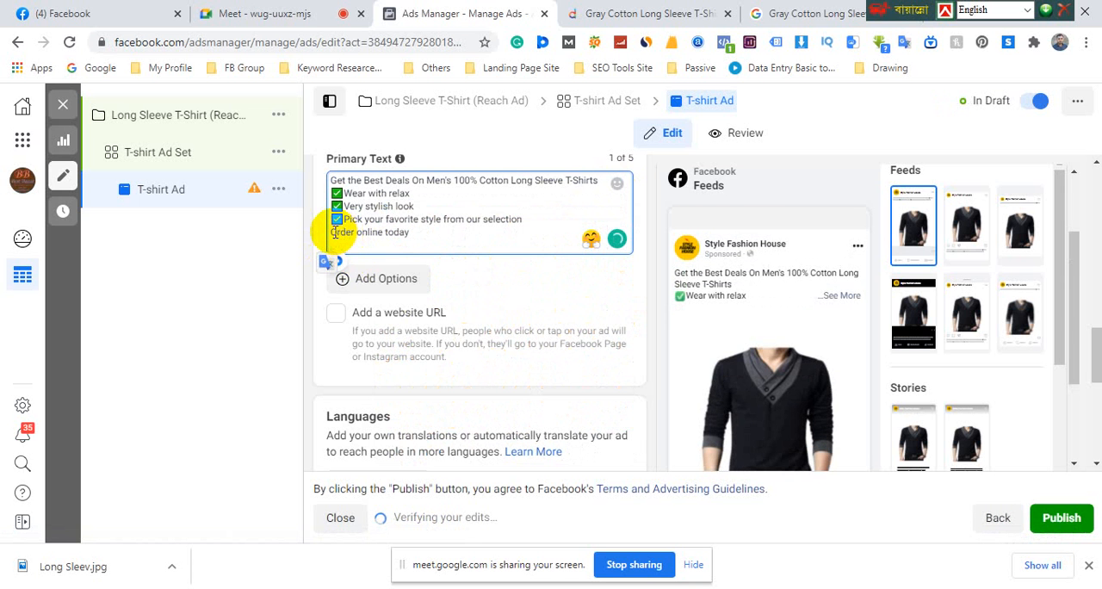
{"action": "left_click", "coordinate": [333, 233]}
{"action": "key", "text": "ctrl+v"}
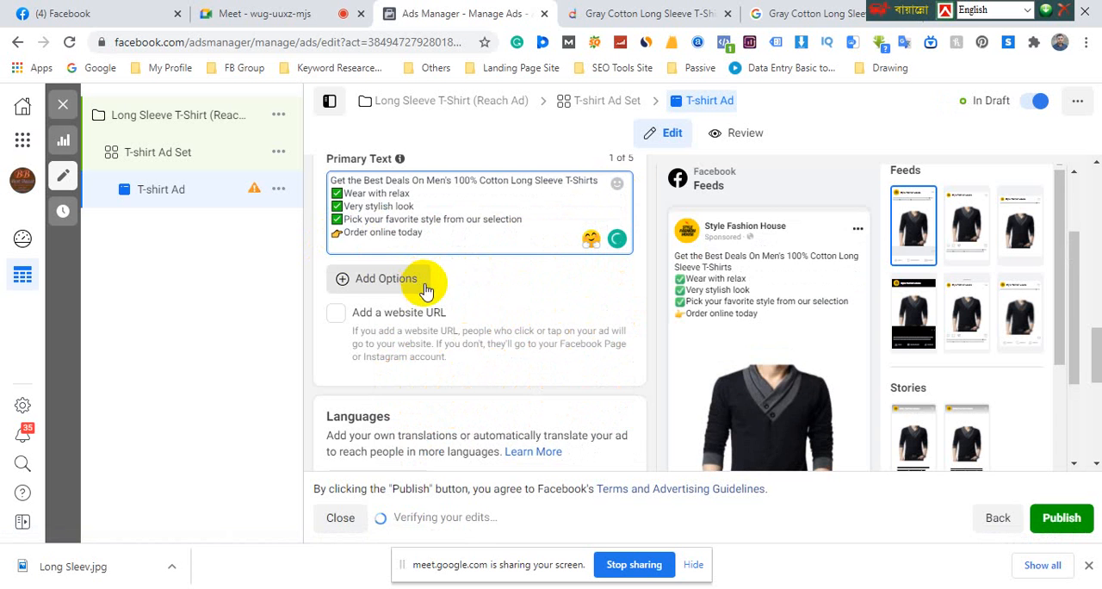
Capitalize the line as "Order Online Today" and add a line below it reading "Super Fast Delivery" with the same hand emoji
{"action": "left_click", "coordinate": [374, 233]}
{"action": "key", "text": "Right"}
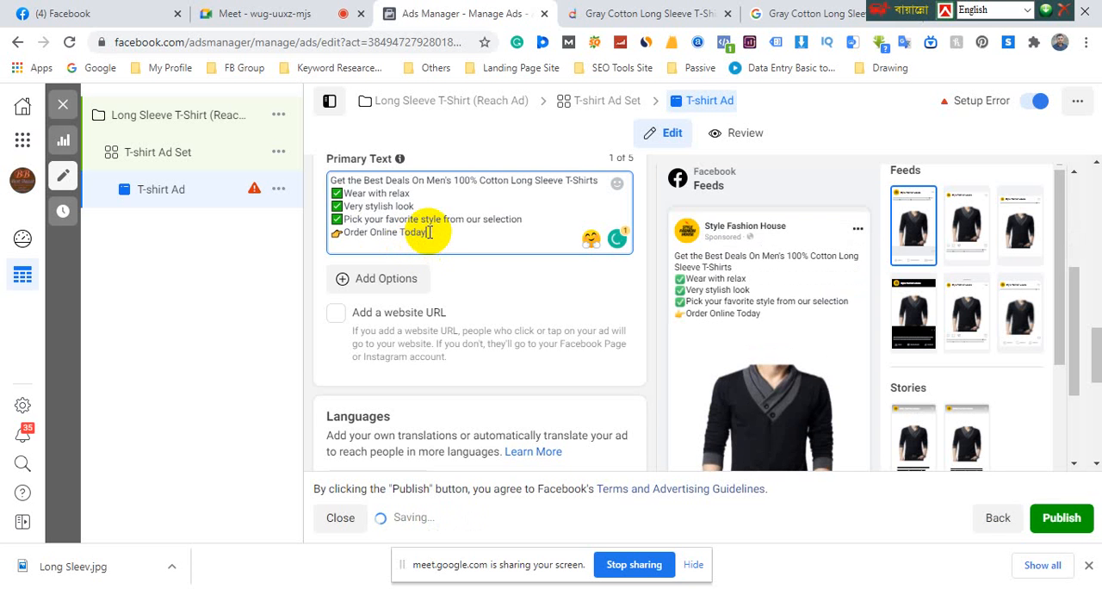
{"action": "key", "text": "Return"}
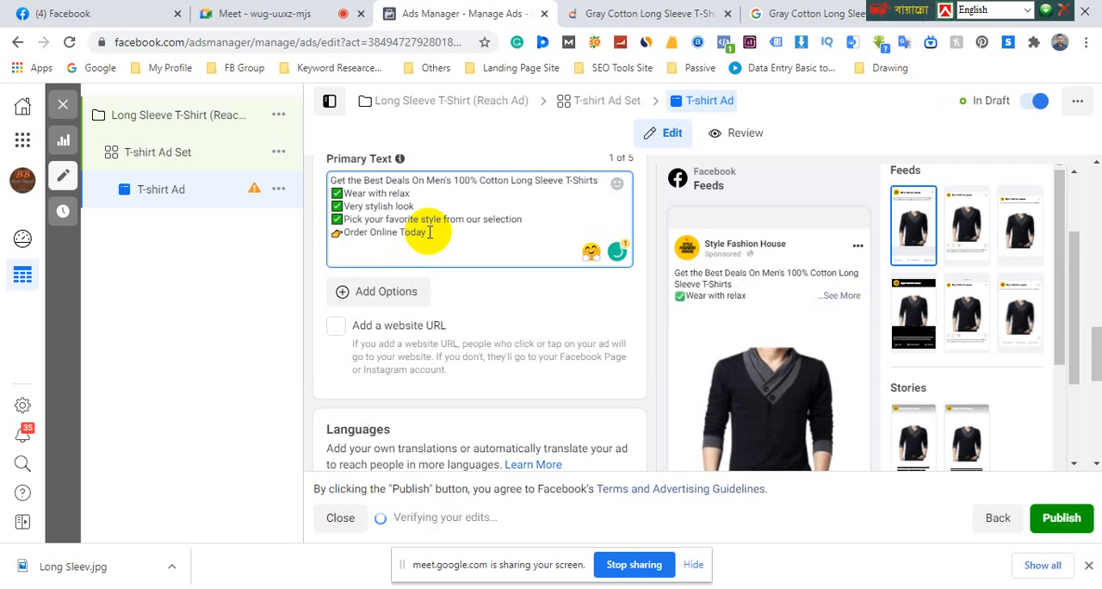
{"action": "key", "text": "Return"}
{"action": "type", "text": "Super Fast D"}
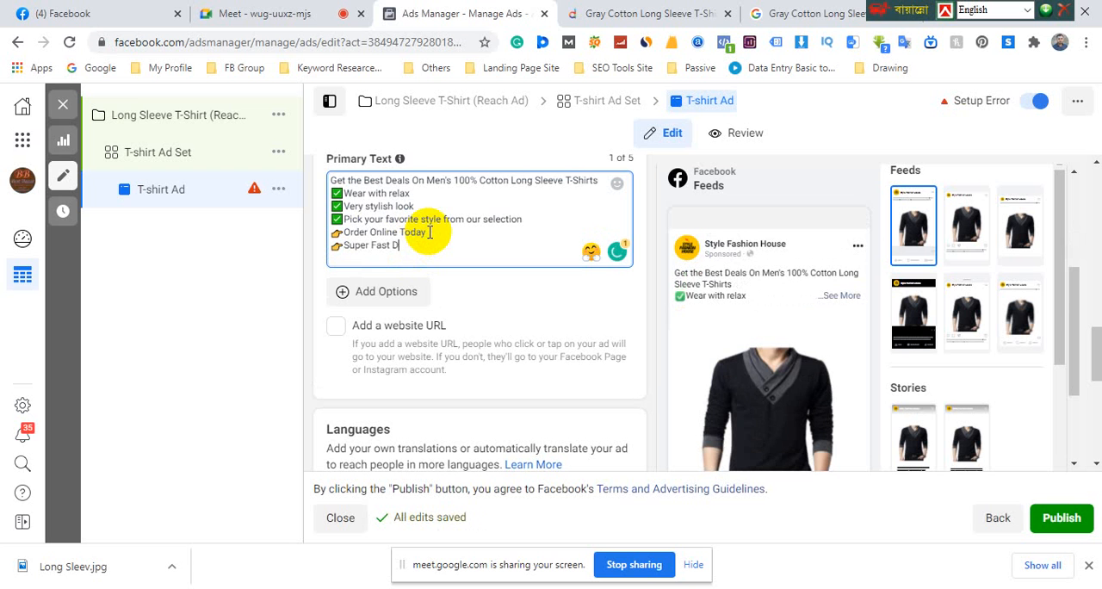
{"action": "type", "text": "elivery"}
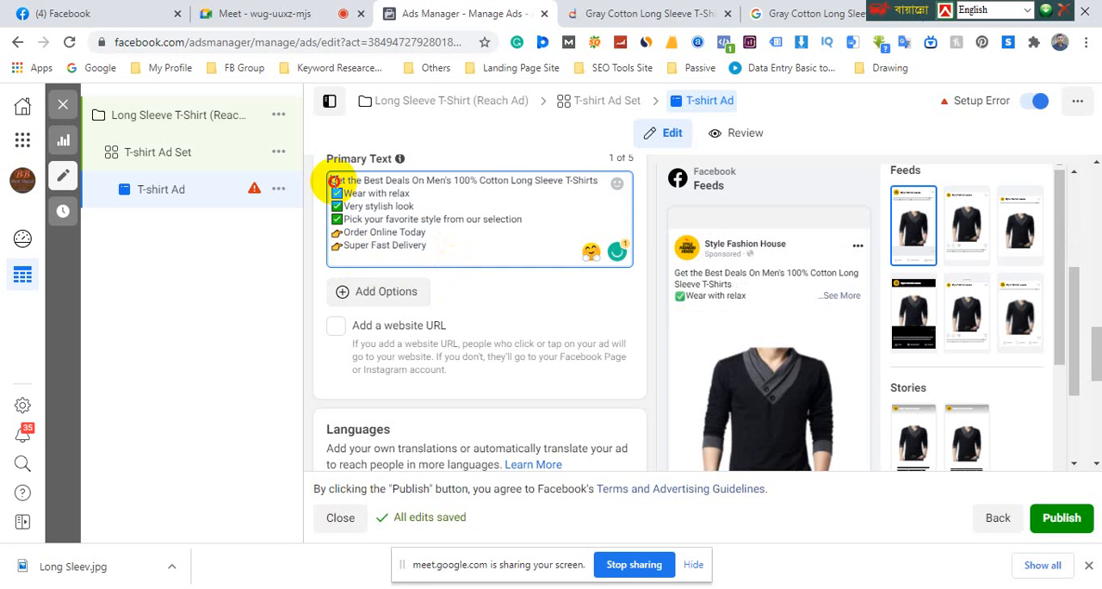
Insert the red heart emoji and place it, followed by a space, before "Get the Best Deals"
{"action": "left_click", "coordinate": [334, 181]}
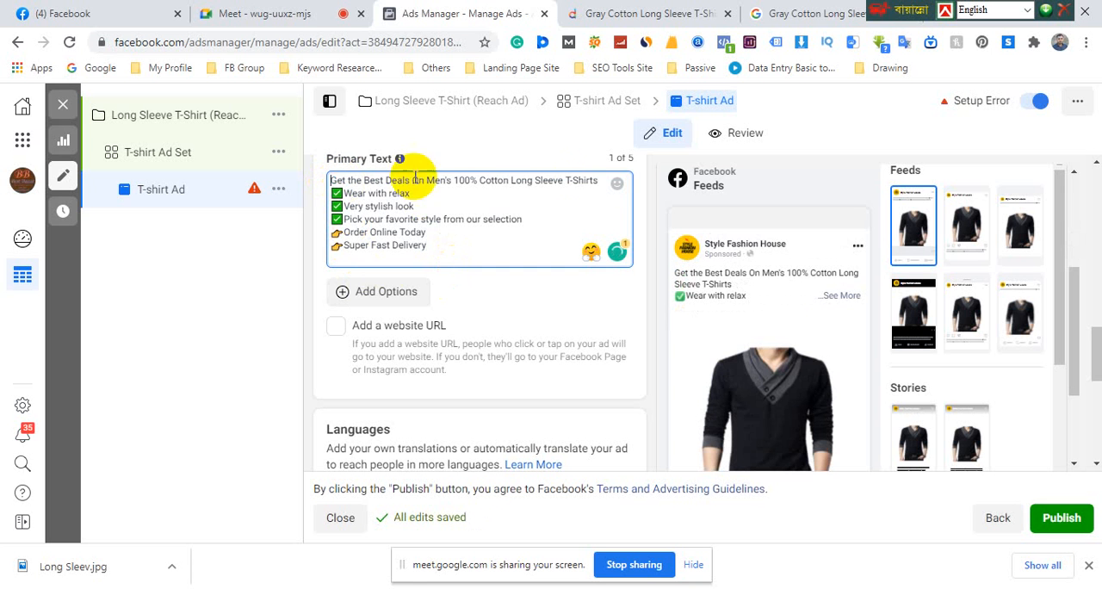
{"action": "left_click", "coordinate": [618, 186]}
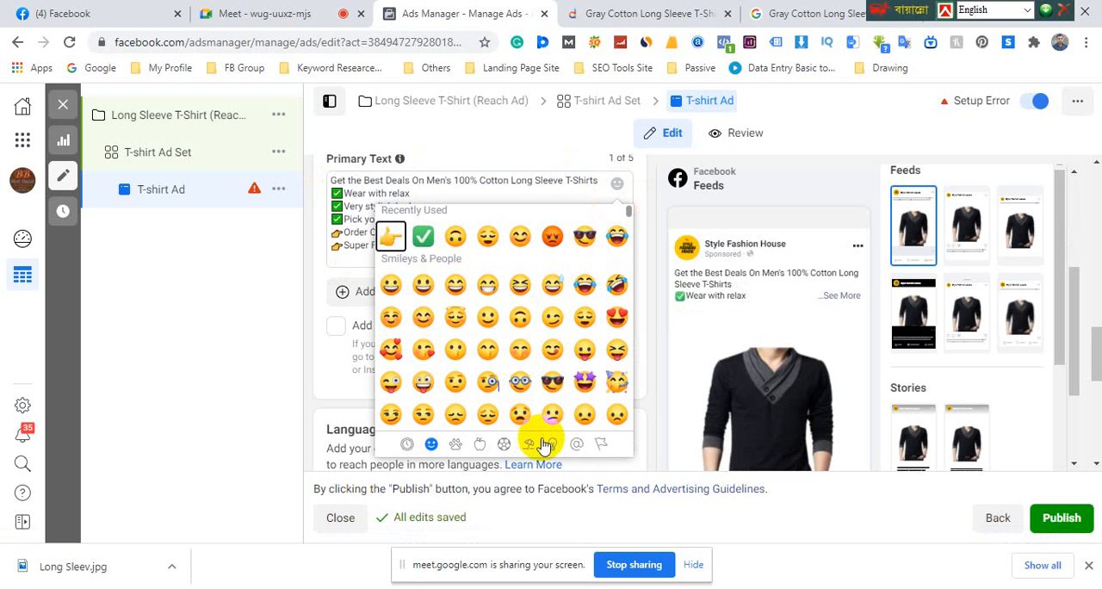
{"action": "left_click", "coordinate": [576, 443]}
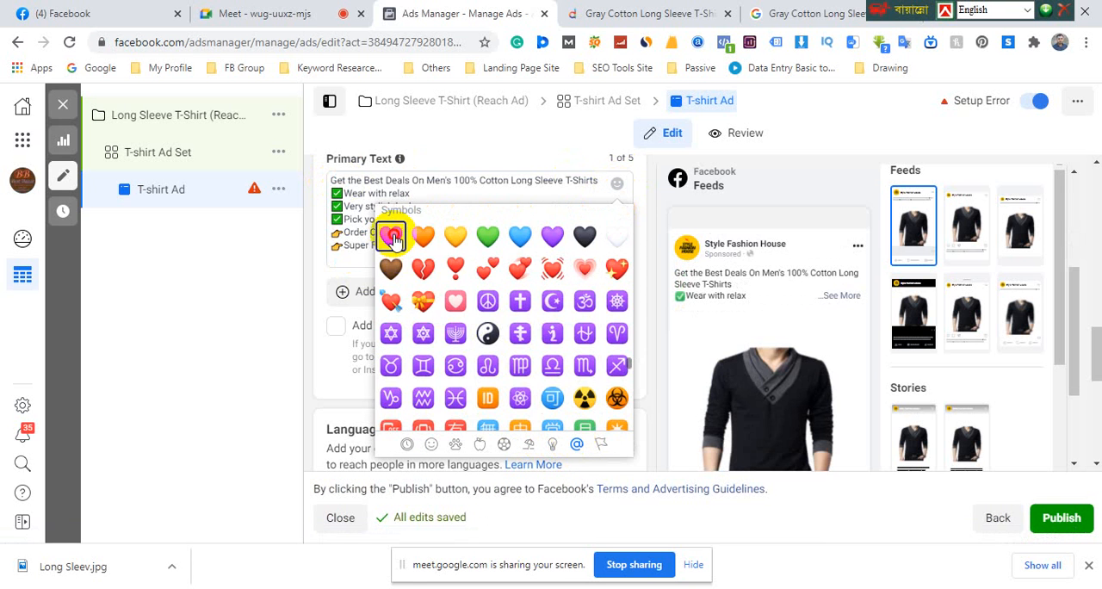
{"action": "left_click", "coordinate": [390, 234]}
{"action": "left_click_drag", "start_coordinate": [349, 262], "coordinate": [333, 181]}
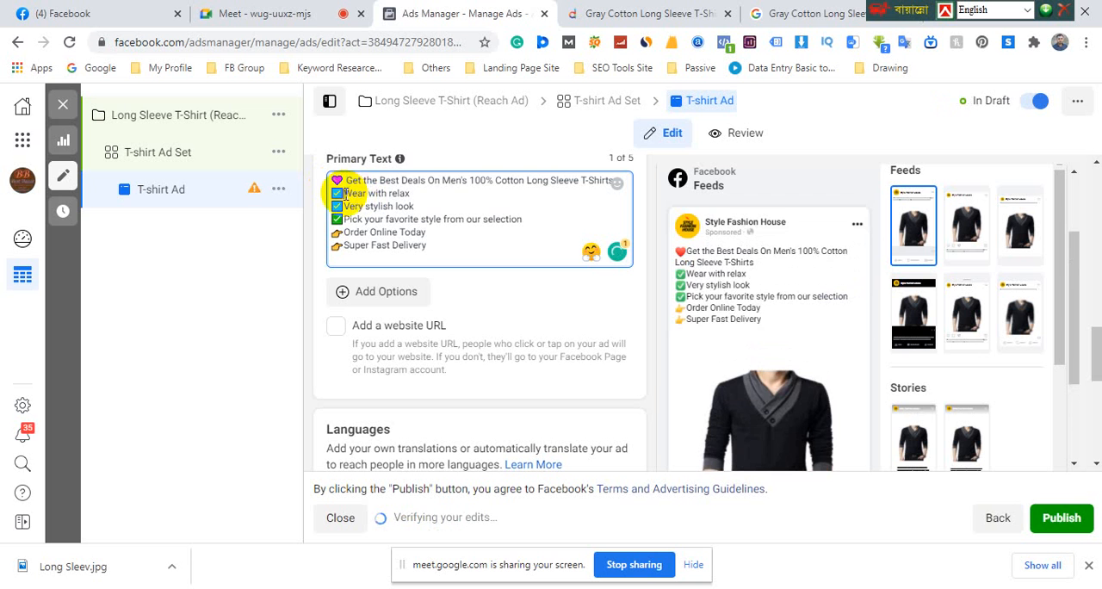
Add a space after the emoji on each of the five lines below the heading line
{"action": "left_click", "coordinate": [345, 208]}
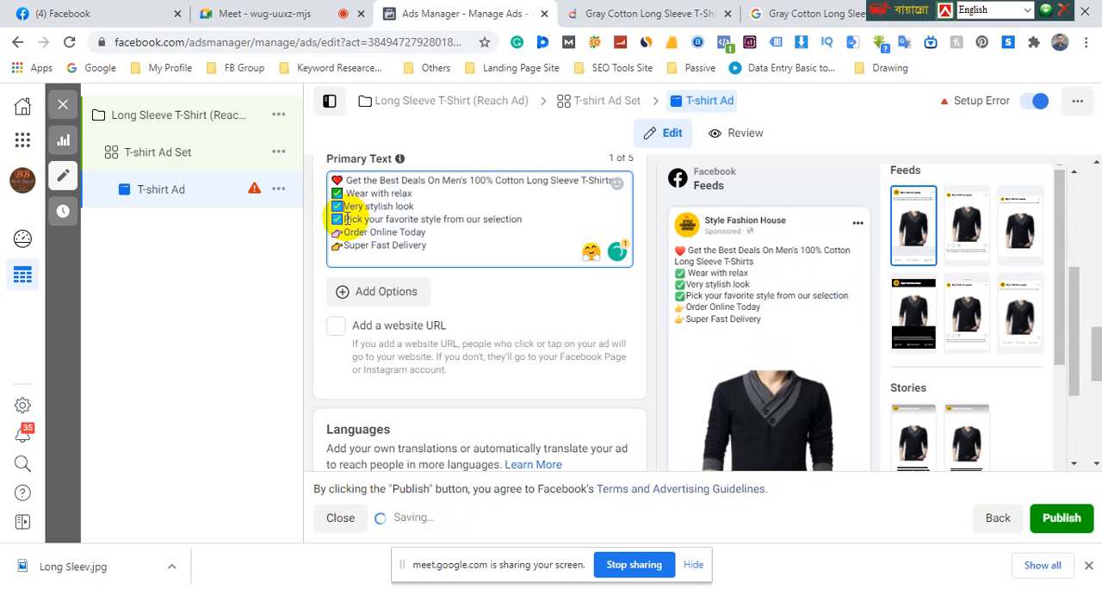
{"action": "left_click", "coordinate": [345, 220]}
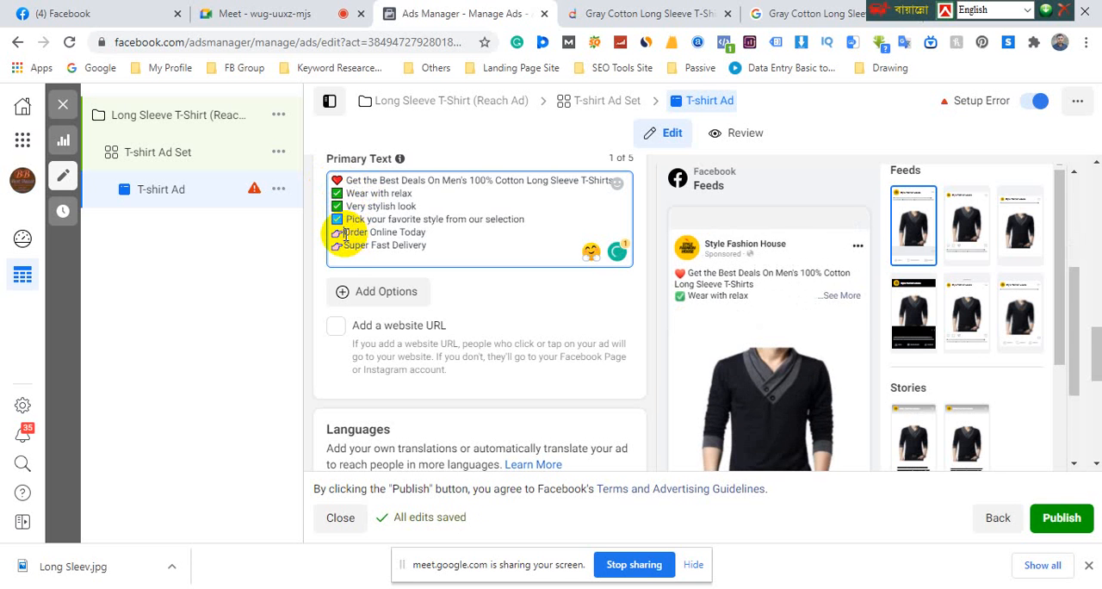
{"action": "left_click", "coordinate": [344, 234]}
{"action": "left_click", "coordinate": [345, 246]}
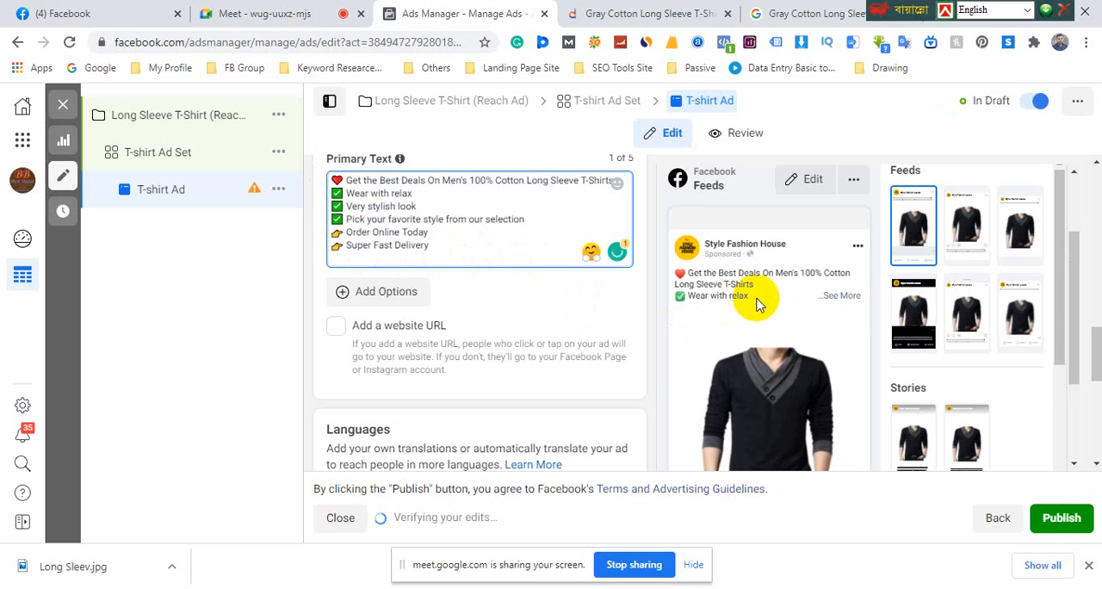
Expand the full ad text in the Facebook feed preview and compare it with the primary text
{"action": "left_click", "coordinate": [842, 297]}
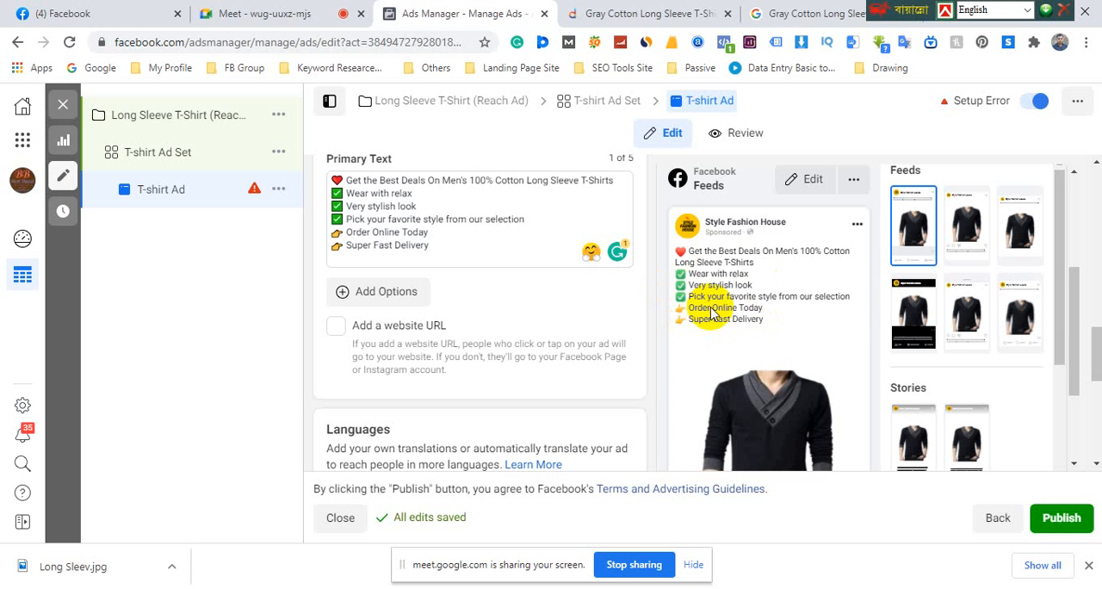
{"action": "left_click", "coordinate": [422, 231]}
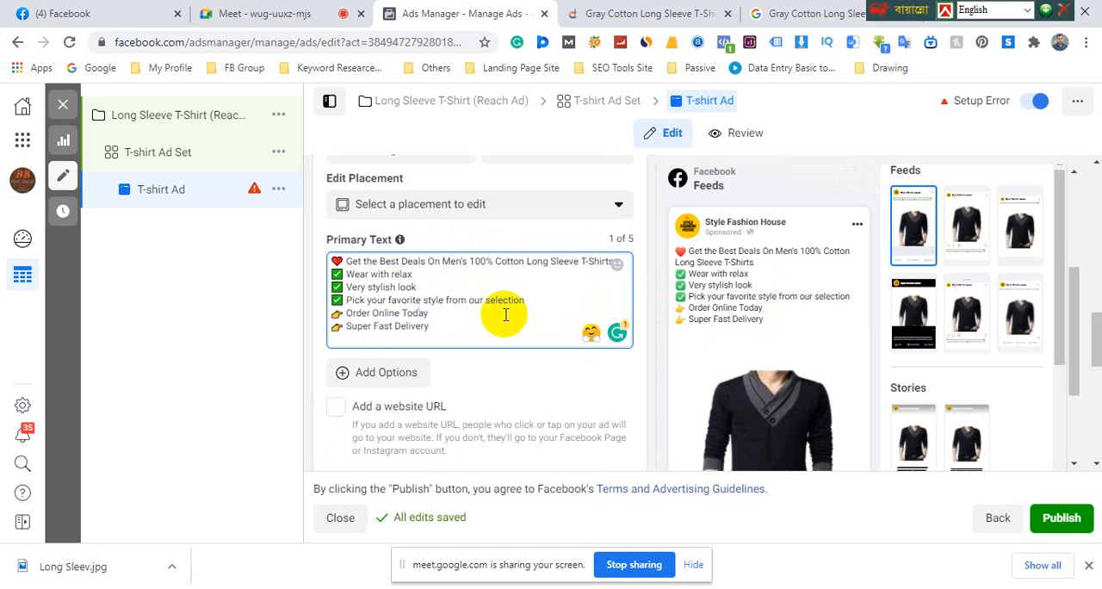
{"action": "left_click", "coordinate": [464, 327]}
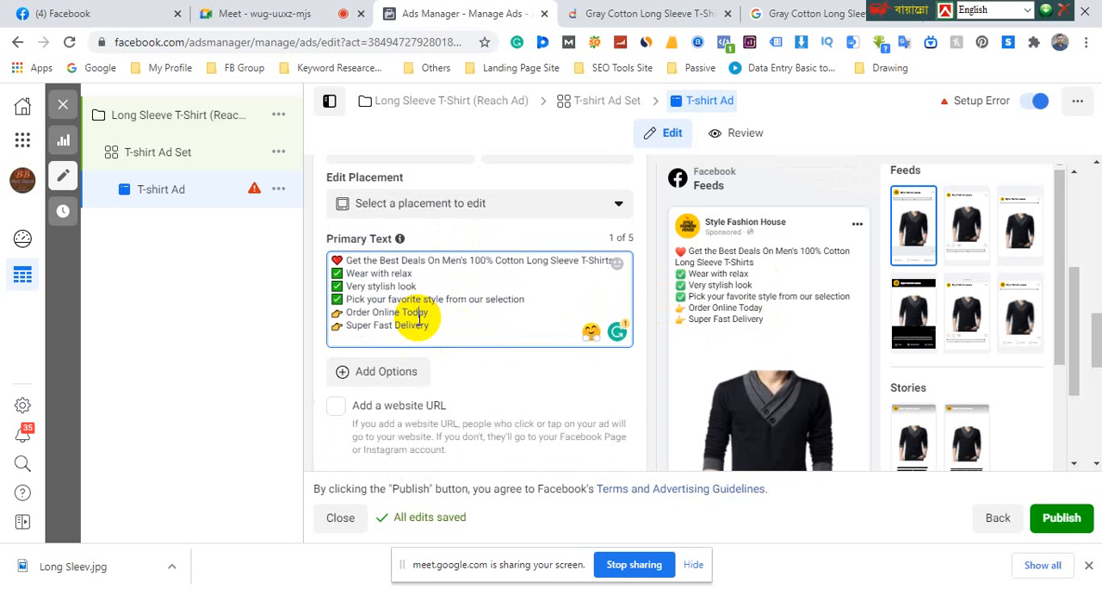
Add a second, empty primary text option to the T-shirt Ad below the existing ad text
{"action": "scroll", "coordinate": [419, 319], "scroll_direction": "down", "scroll_amount": 2}
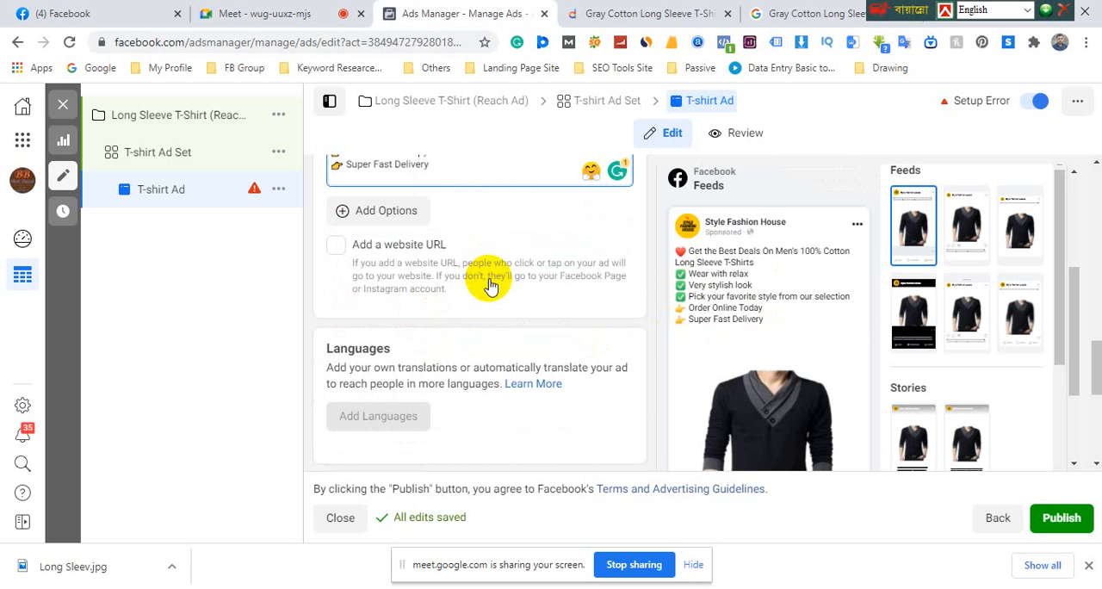
{"action": "scroll", "coordinate": [492, 283], "scroll_direction": "down", "scroll_amount": 2}
{"action": "scroll", "coordinate": [492, 283], "scroll_direction": "down", "scroll_amount": 2}
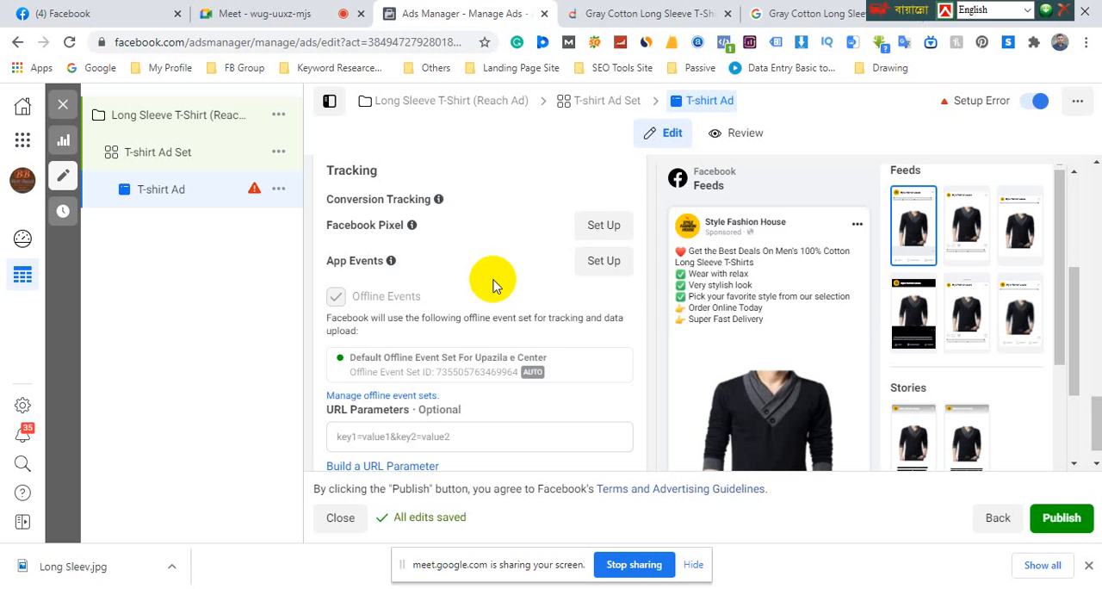
{"action": "scroll", "coordinate": [494, 286], "scroll_direction": "up", "scroll_amount": 4}
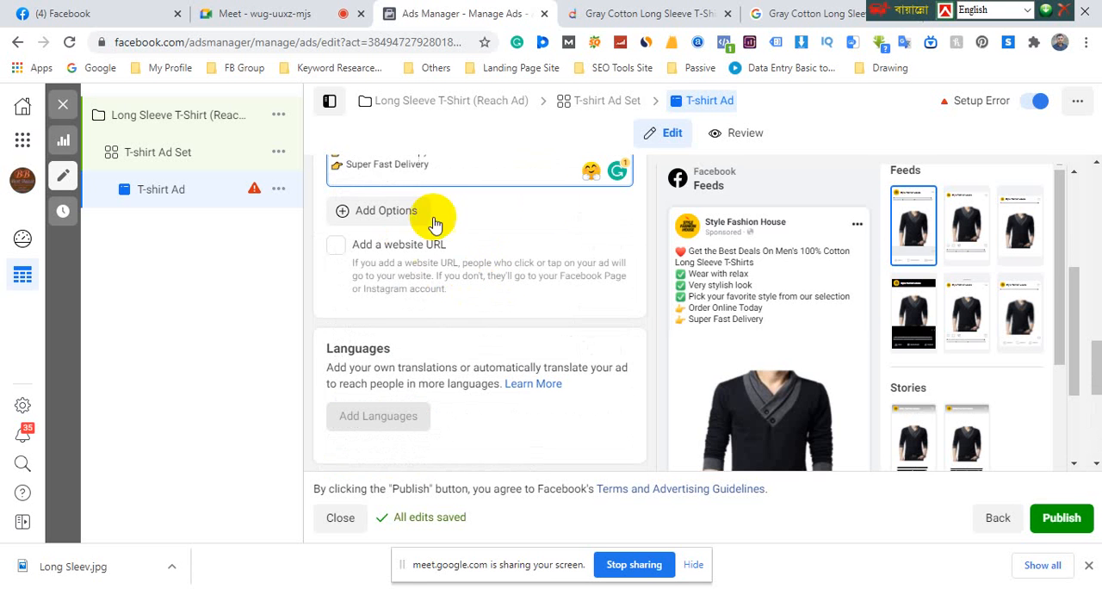
{"action": "scroll", "coordinate": [776, 345], "scroll_direction": "down", "scroll_amount": 3}
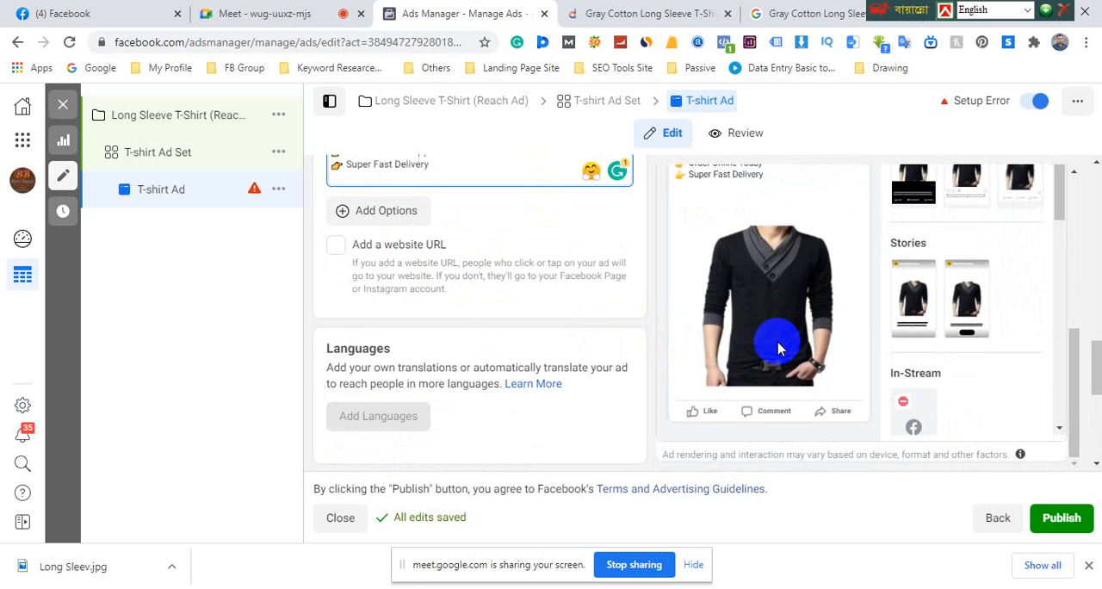
{"action": "scroll", "coordinate": [778, 345], "scroll_direction": "up", "scroll_amount": 3}
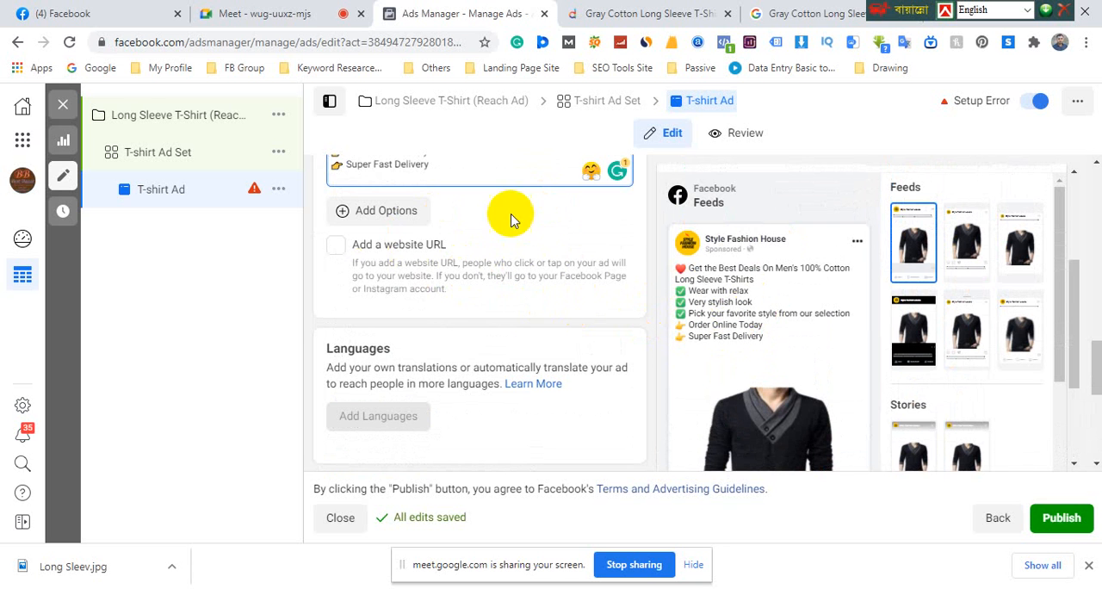
{"action": "left_click", "coordinate": [343, 217]}
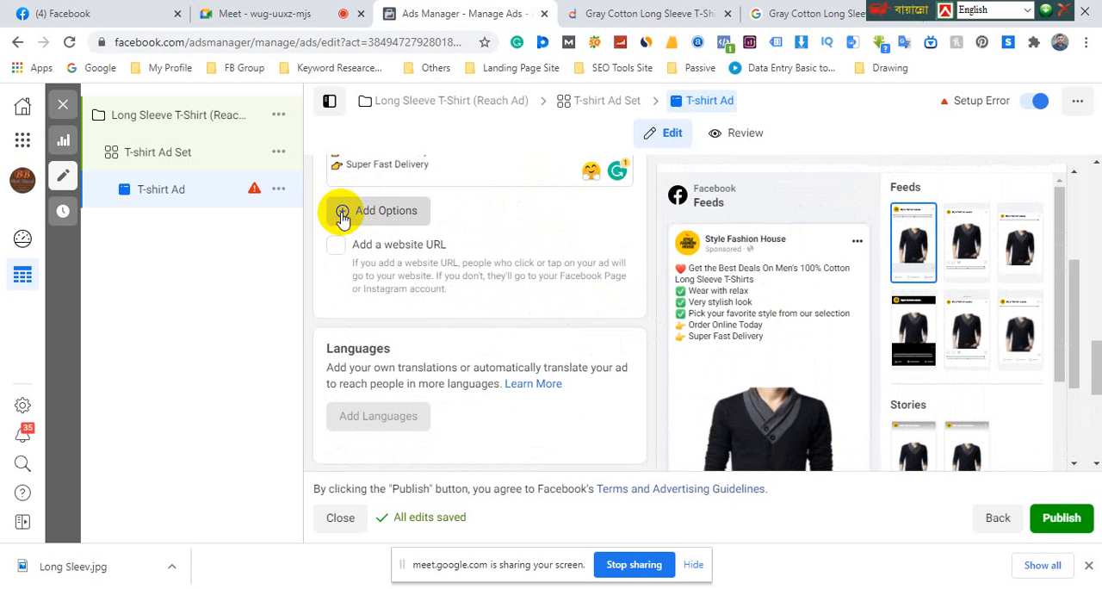
{"action": "scroll", "coordinate": [493, 282], "scroll_direction": "up", "scroll_amount": 1}
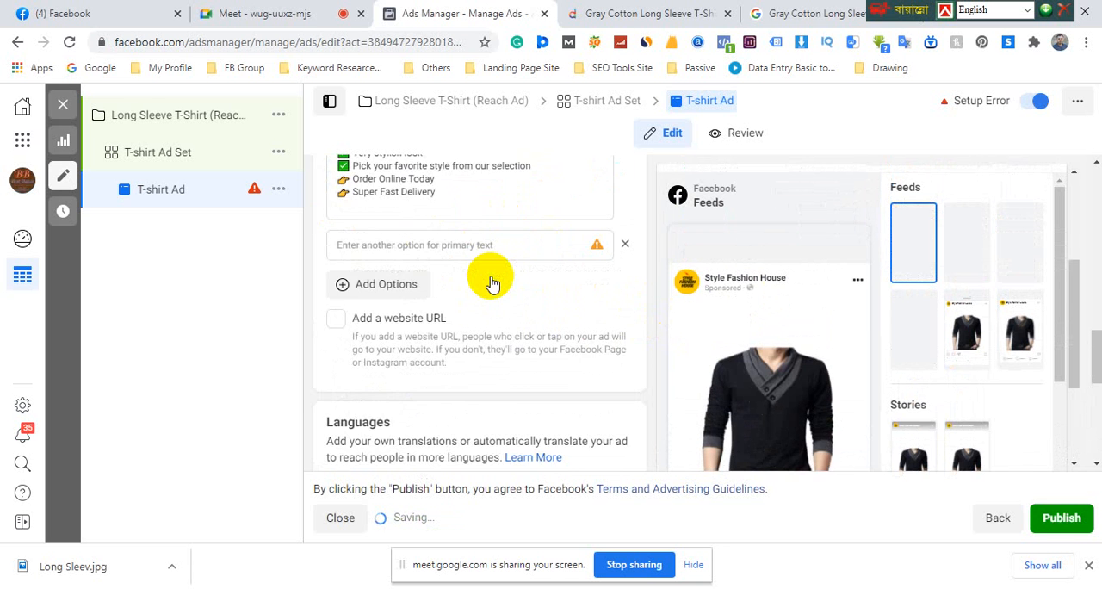
{"action": "scroll", "coordinate": [534, 291], "scroll_direction": "up", "scroll_amount": 1}
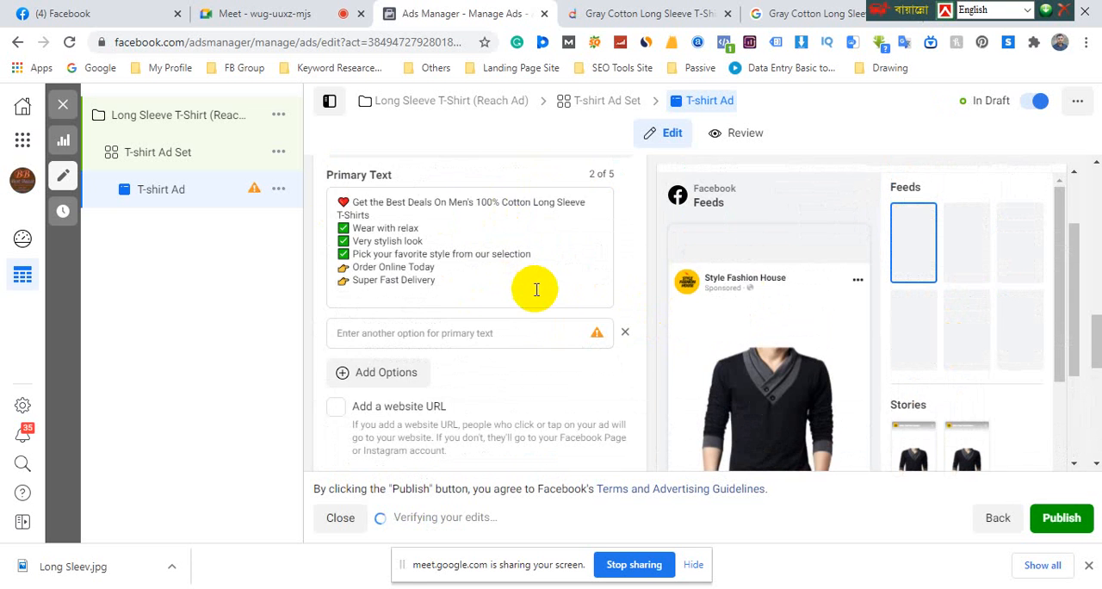
Enable adding a website URL to the T-shirt Ad so the headline and description fields are offered
{"action": "scroll", "coordinate": [551, 302], "scroll_direction": "down", "scroll_amount": 3}
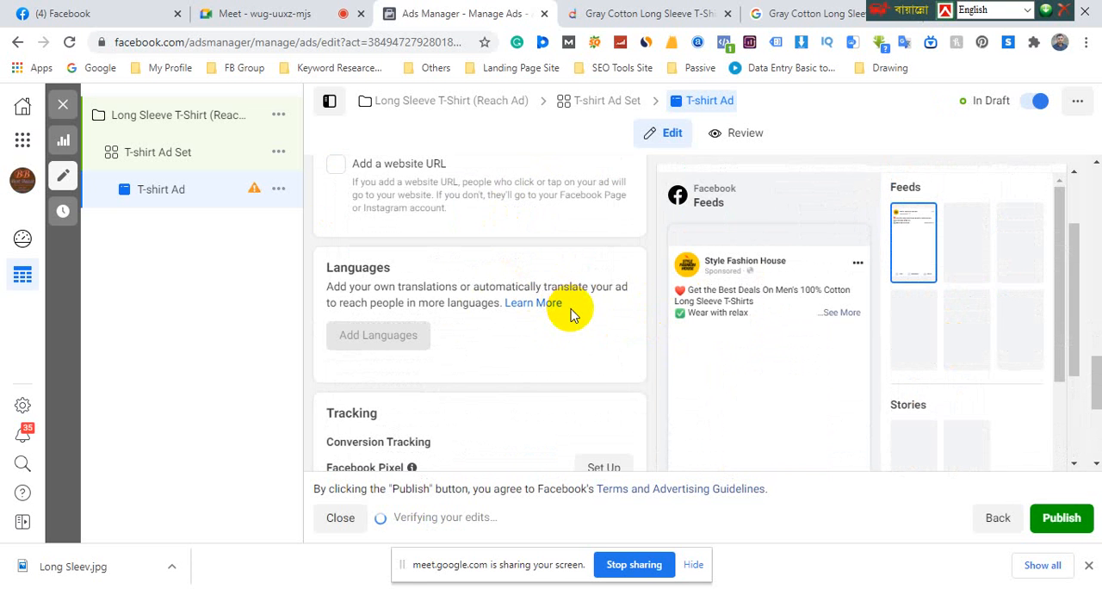
{"action": "scroll", "coordinate": [568, 313], "scroll_direction": "down", "scroll_amount": 2}
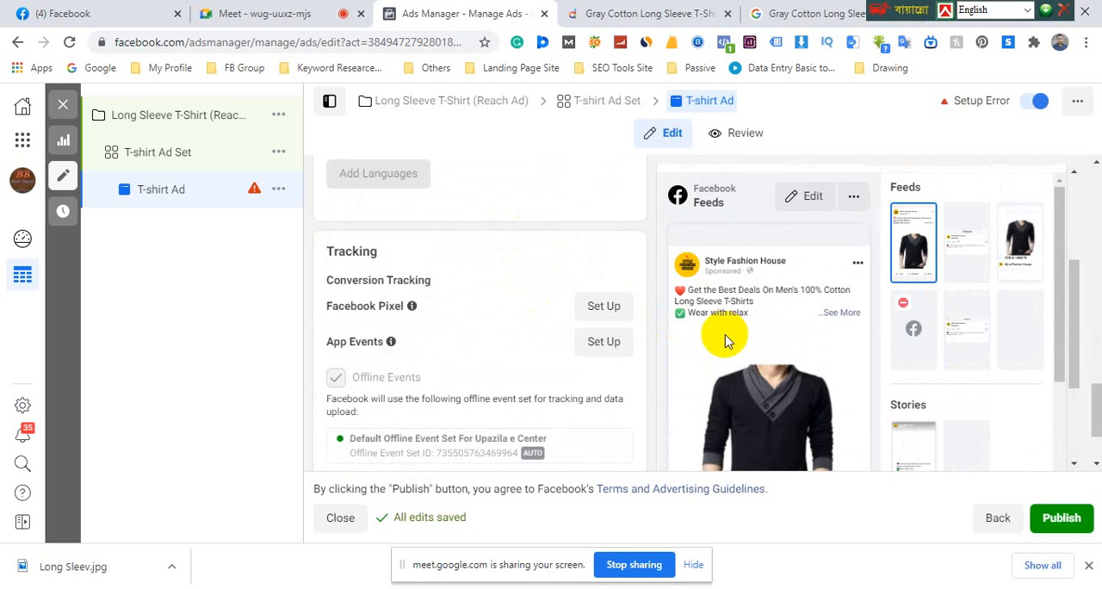
{"action": "scroll", "coordinate": [725, 336], "scroll_direction": "down", "scroll_amount": 5}
{"action": "scroll", "coordinate": [491, 319], "scroll_direction": "up", "scroll_amount": 5}
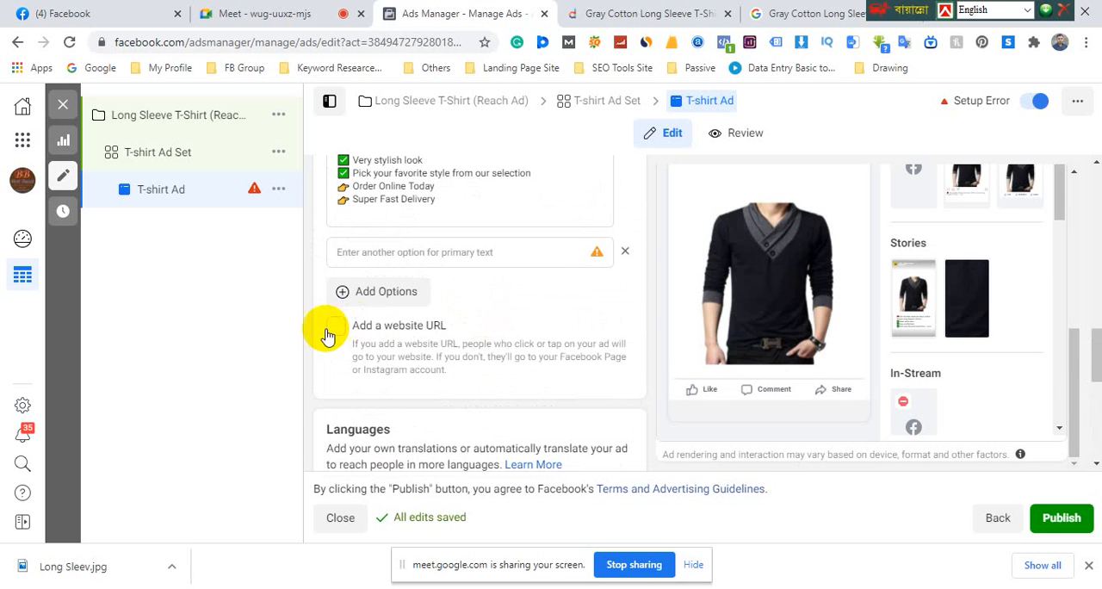
{"action": "left_click", "coordinate": [335, 328]}
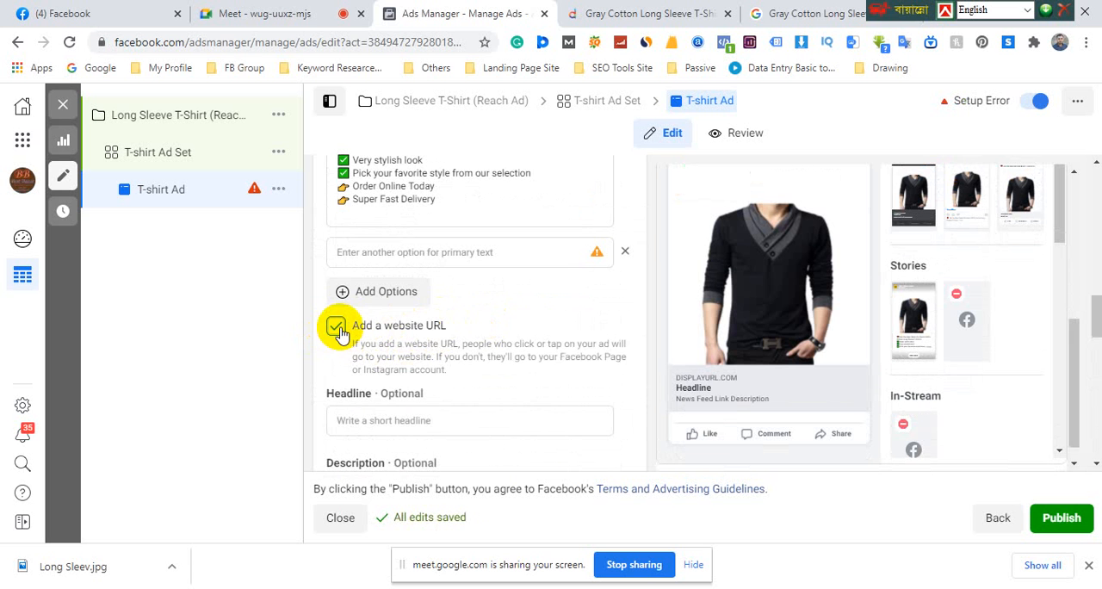
{"action": "scroll", "coordinate": [623, 357], "scroll_direction": "up", "scroll_amount": 3}
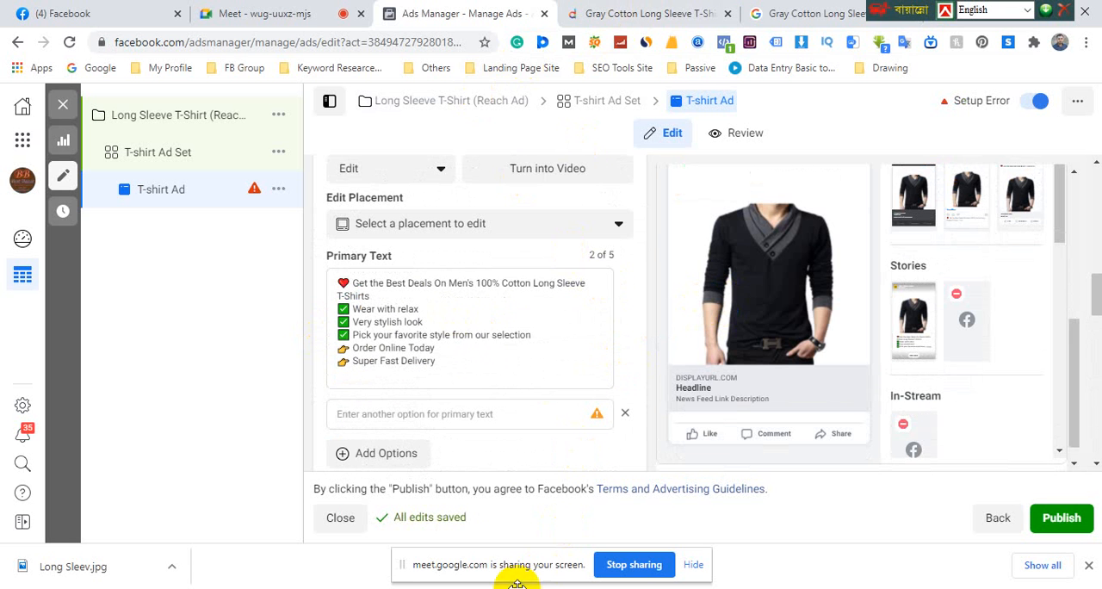
Switch to the PowerPoint course slides, review the ad content, primary text and headline items on the Class-2 slide, and return to Ads Manager
{"action": "key", "text": "alt+Tab"}
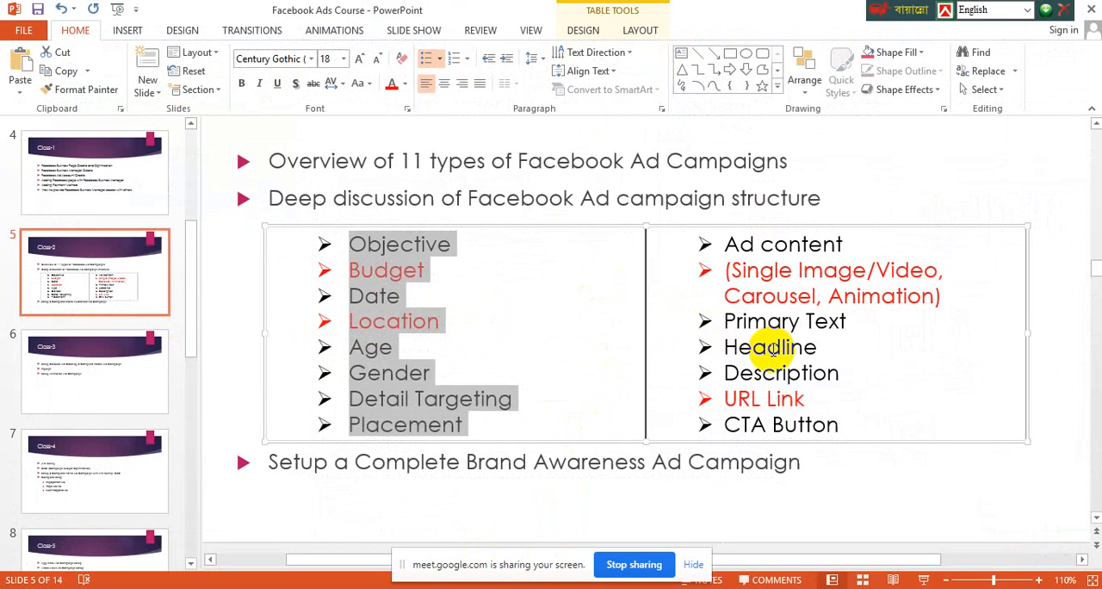
{"action": "left_click", "coordinate": [811, 254]}
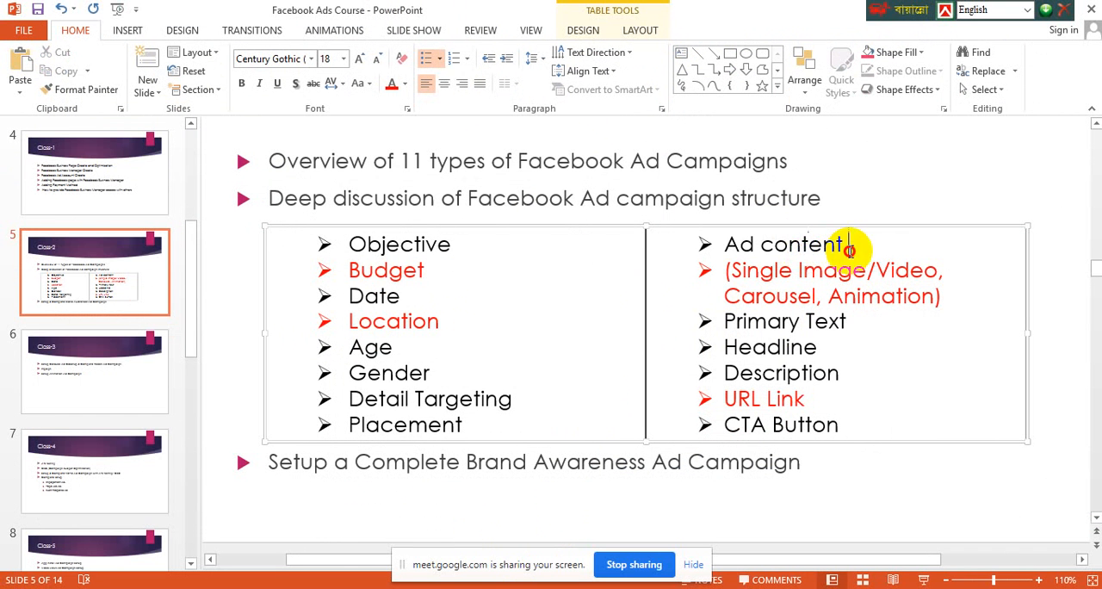
{"action": "left_click_drag", "start_coordinate": [842, 245], "coordinate": [825, 321]}
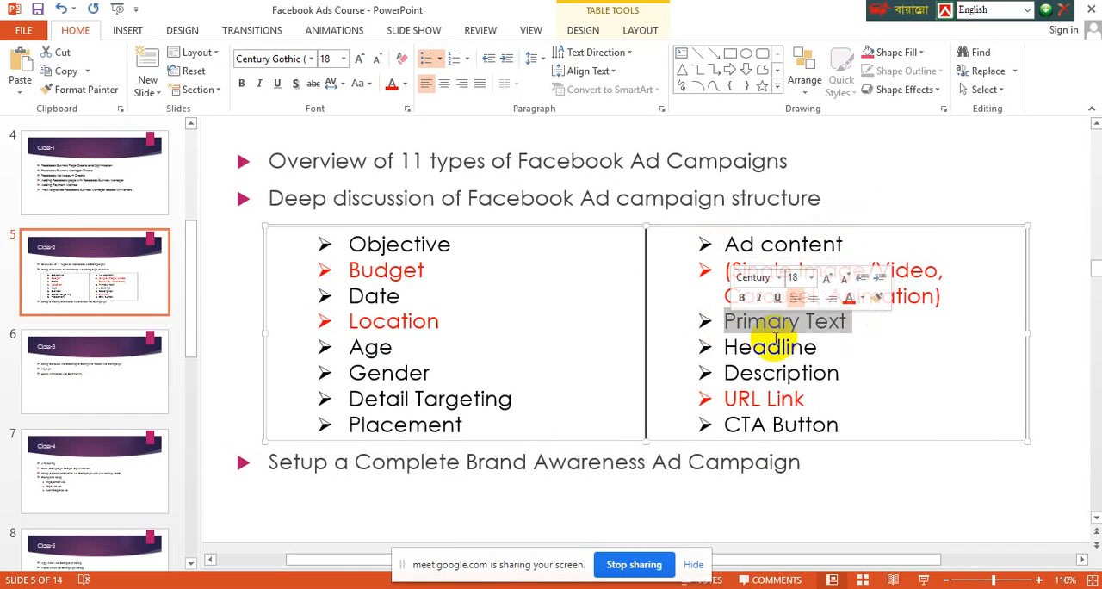
{"action": "double_click", "coordinate": [746, 347]}
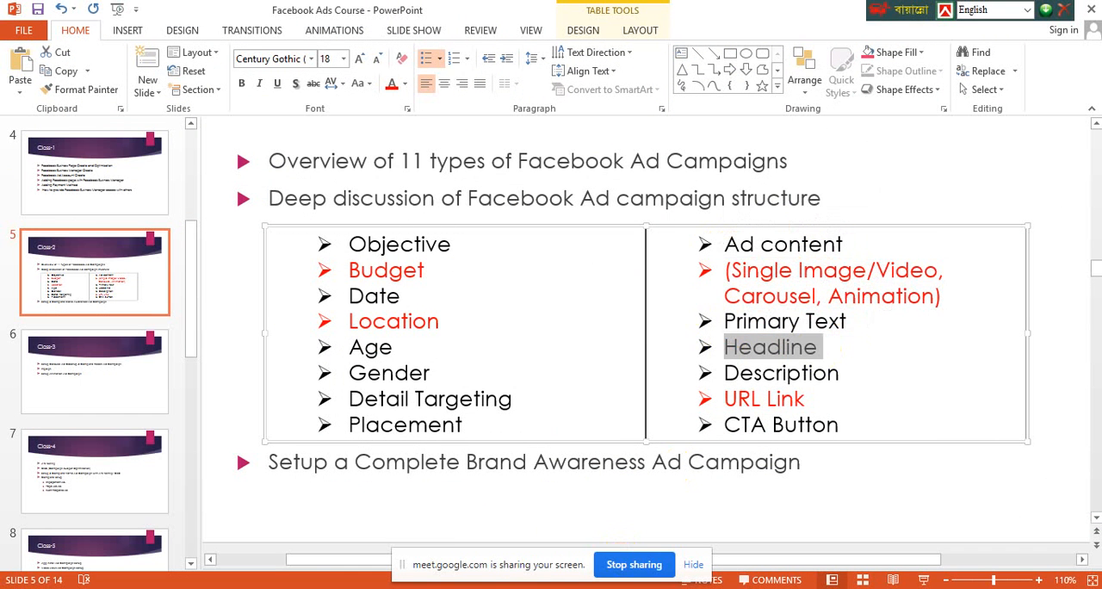
{"action": "mouse_move", "coordinate": [357, 547]}
{"action": "left_click", "coordinate": [319, 480]}
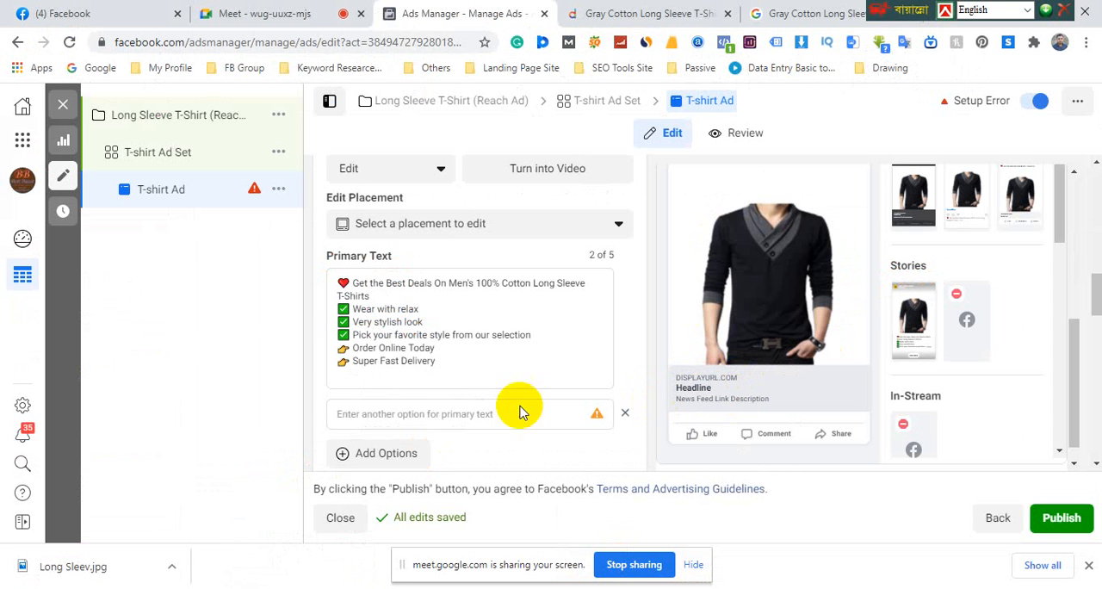
Examine the text, image, headline and button of the sponsored WordPress course post in the Facebook news feed, and return to Ads Manager
{"action": "scroll", "coordinate": [401, 418], "scroll_direction": "down", "scroll_amount": 1}
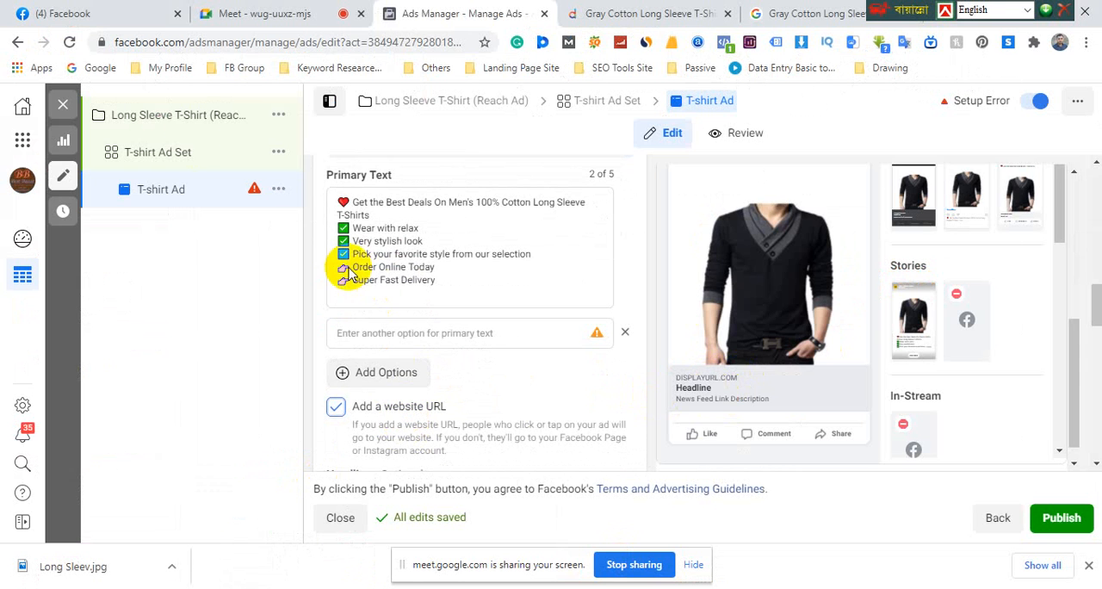
{"action": "left_click", "coordinate": [96, 14]}
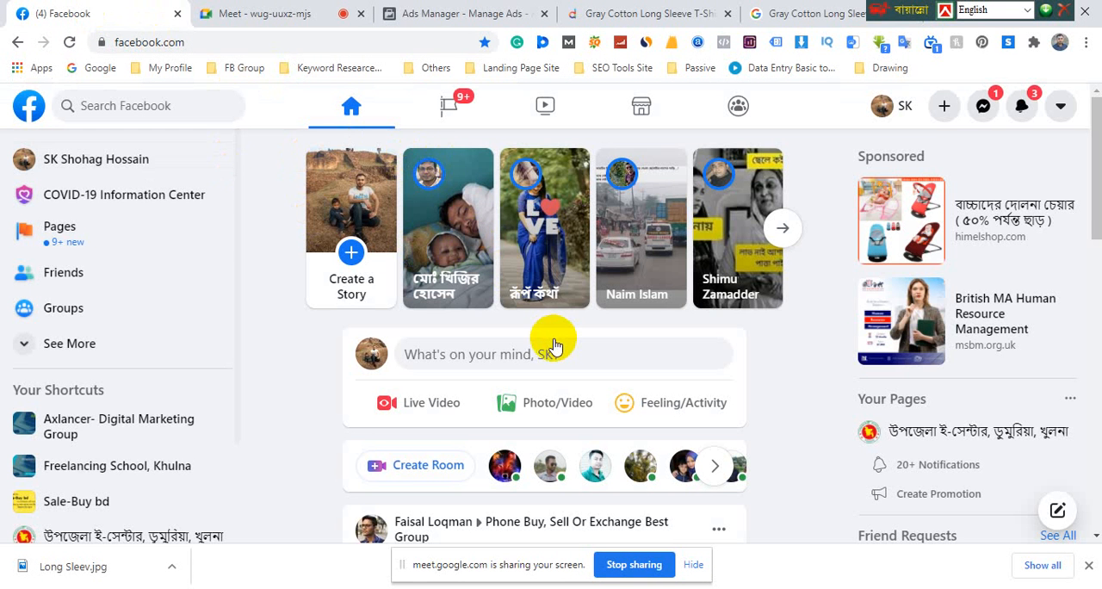
{"action": "scroll", "coordinate": [589, 369], "scroll_direction": "down", "scroll_amount": 10}
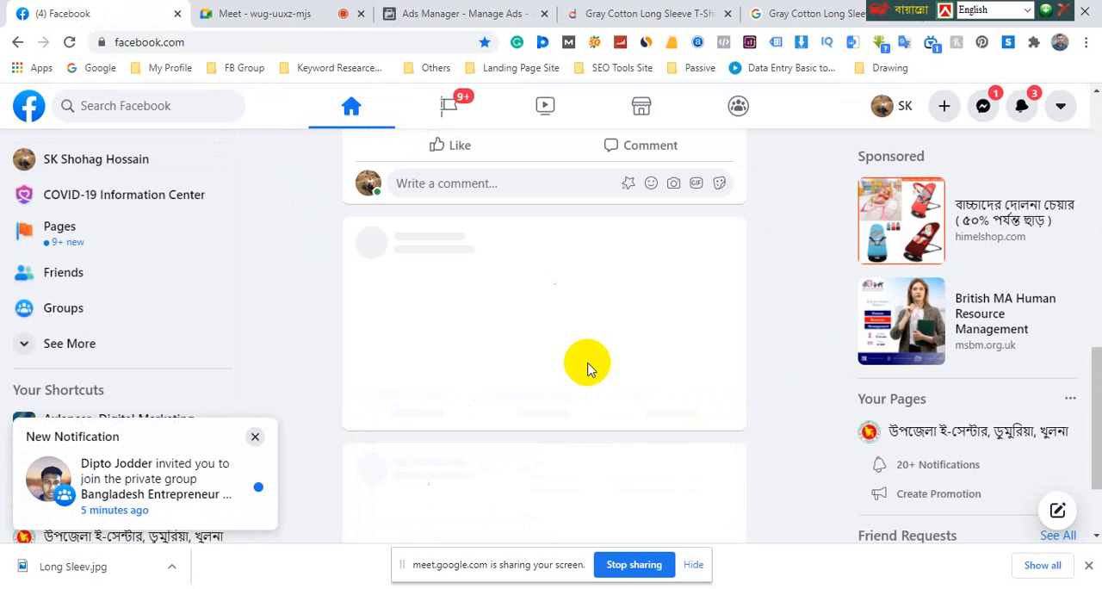
{"action": "scroll", "coordinate": [584, 369], "scroll_direction": "down", "scroll_amount": 3}
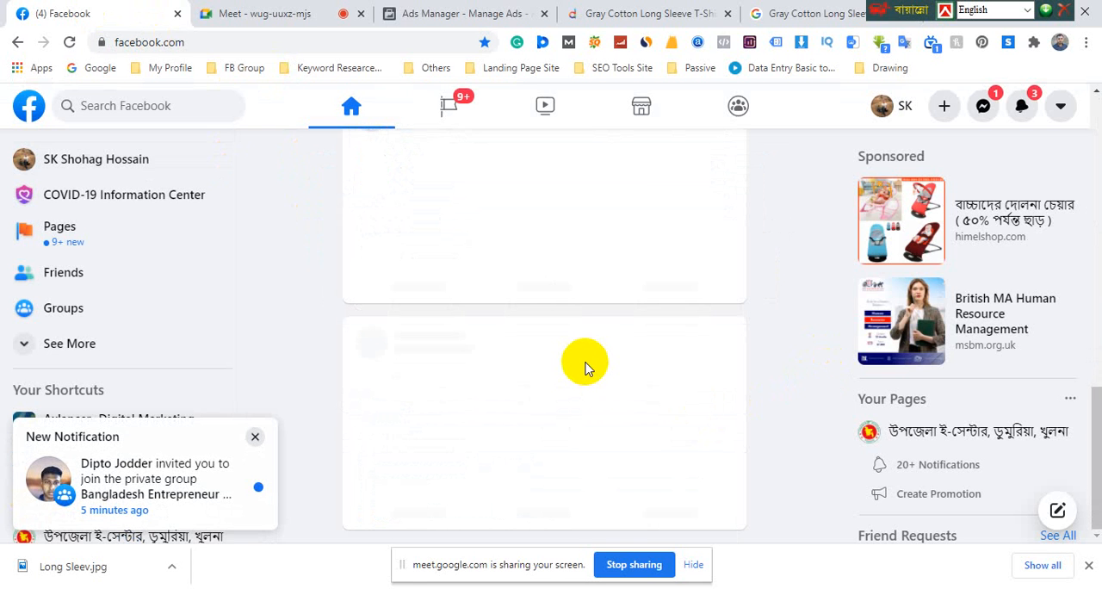
{"action": "scroll", "coordinate": [587, 370], "scroll_direction": "up", "scroll_amount": 2}
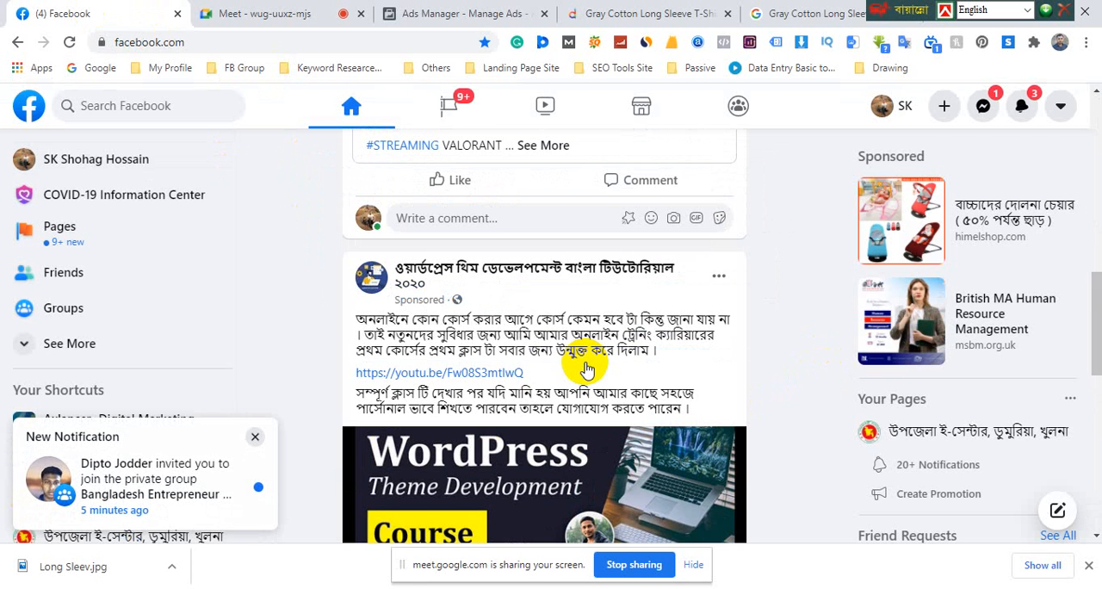
{"action": "scroll", "coordinate": [586, 368], "scroll_direction": "down", "scroll_amount": 2}
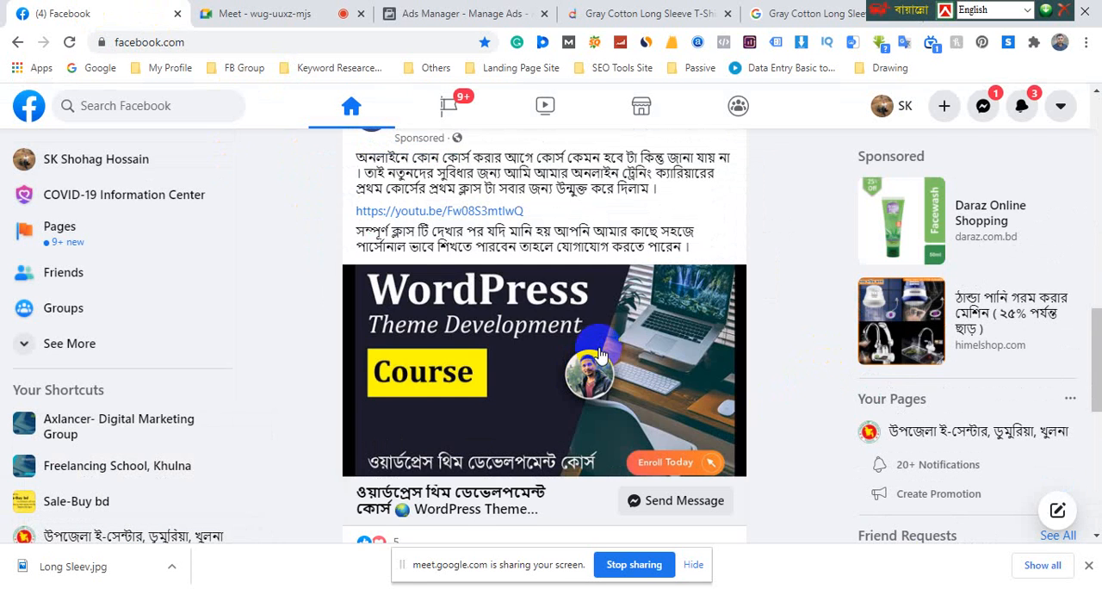
{"action": "scroll", "coordinate": [599, 355], "scroll_direction": "up", "scroll_amount": 1}
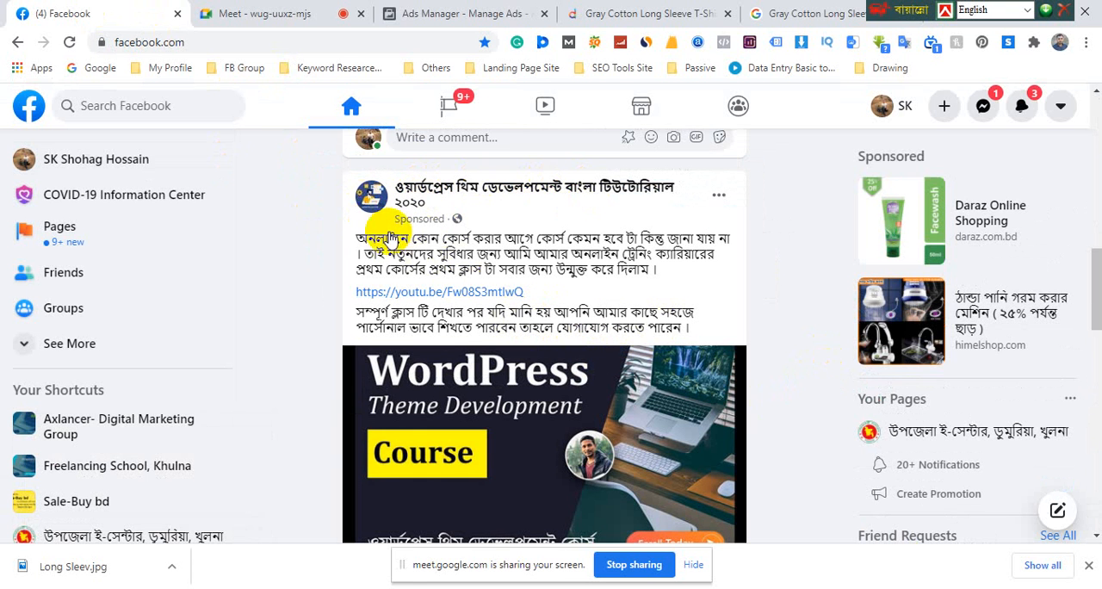
{"action": "left_click_drag", "start_coordinate": [515, 278], "coordinate": [644, 311]}
{"action": "scroll", "coordinate": [641, 311], "scroll_direction": "down", "scroll_amount": 2}
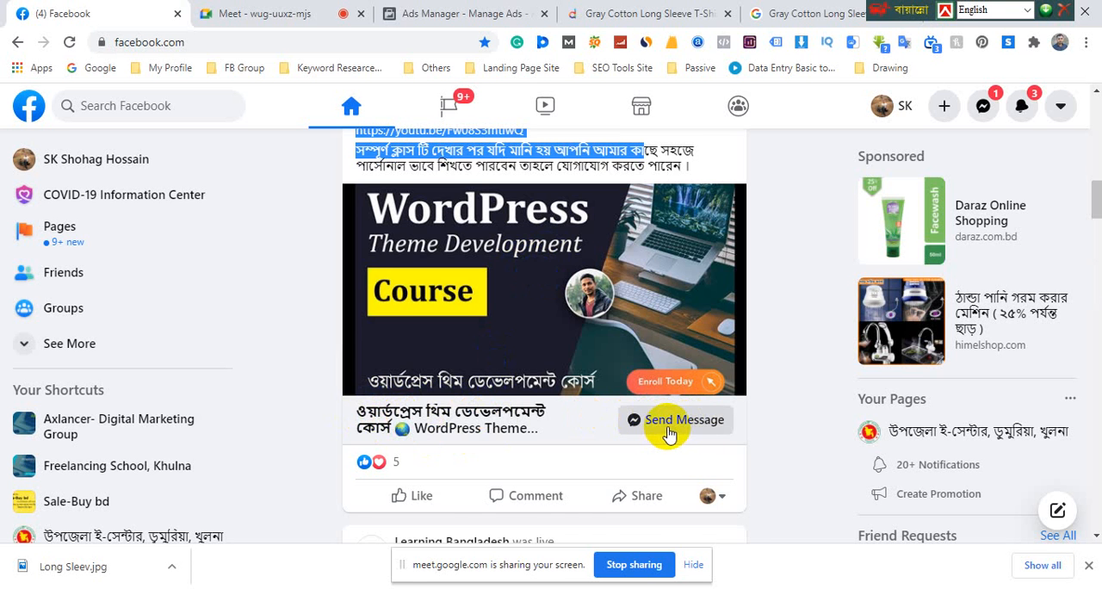
{"action": "scroll", "coordinate": [670, 433], "scroll_direction": "down", "scroll_amount": 3}
{"action": "scroll", "coordinate": [670, 428], "scroll_direction": "down", "scroll_amount": 2}
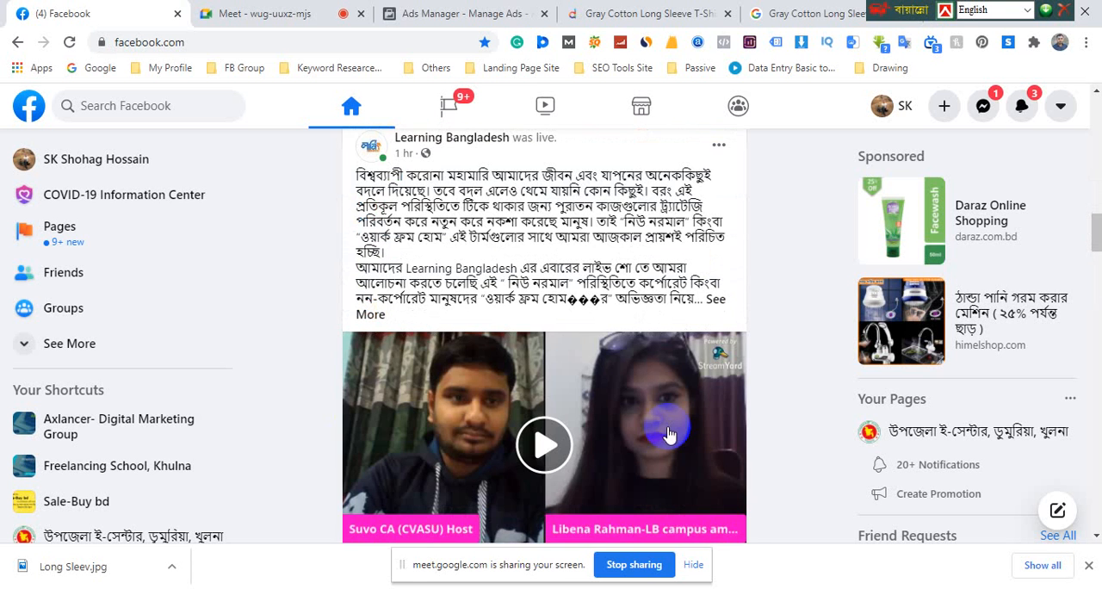
{"action": "scroll", "coordinate": [576, 298], "scroll_direction": "up", "scroll_amount": 4}
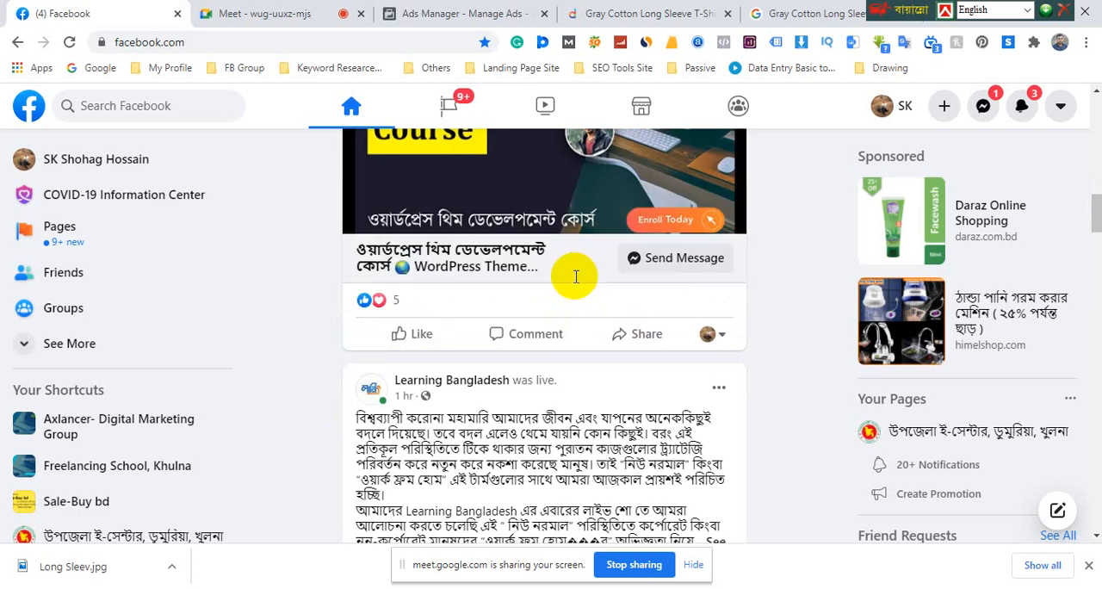
{"action": "left_click", "coordinate": [455, 16]}
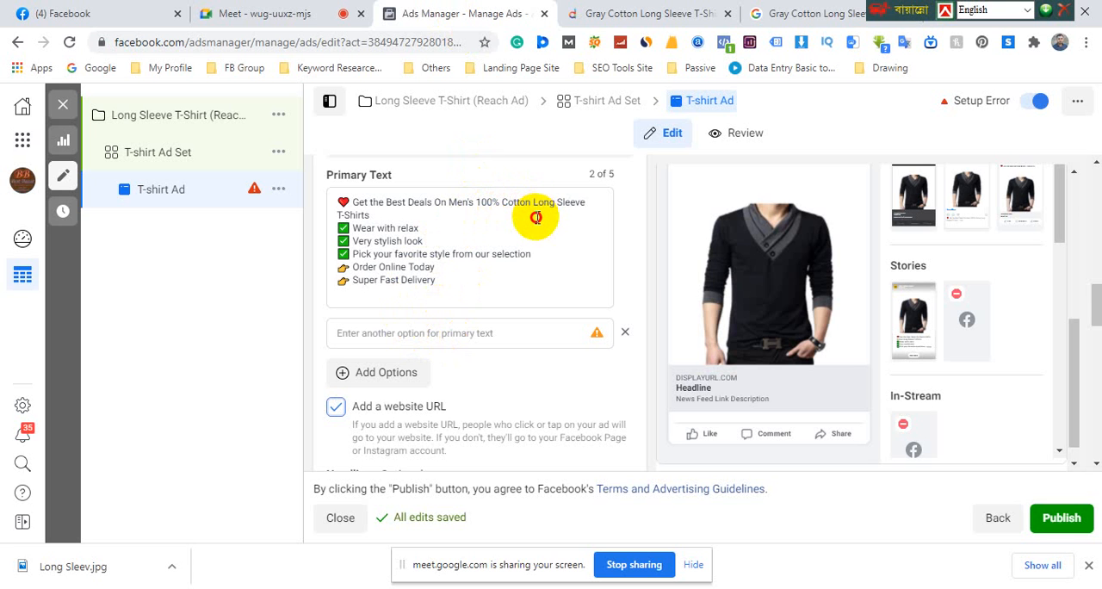
{"action": "left_click_drag", "start_coordinate": [534, 205], "coordinate": [535, 218]}
{"action": "key", "text": "ctrl+c"}
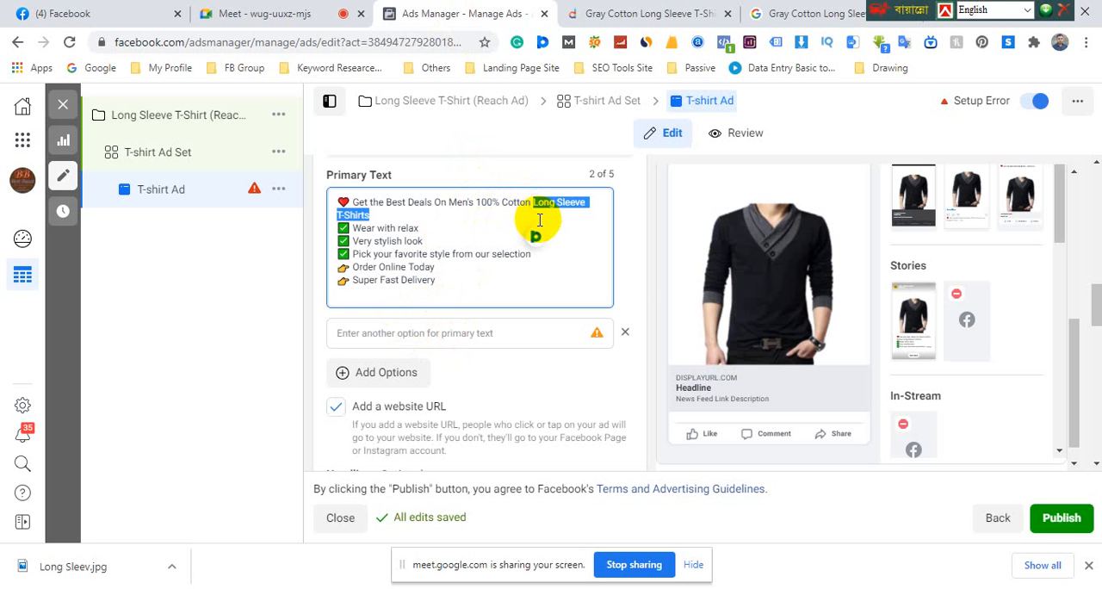
{"action": "left_click", "coordinate": [394, 334]}
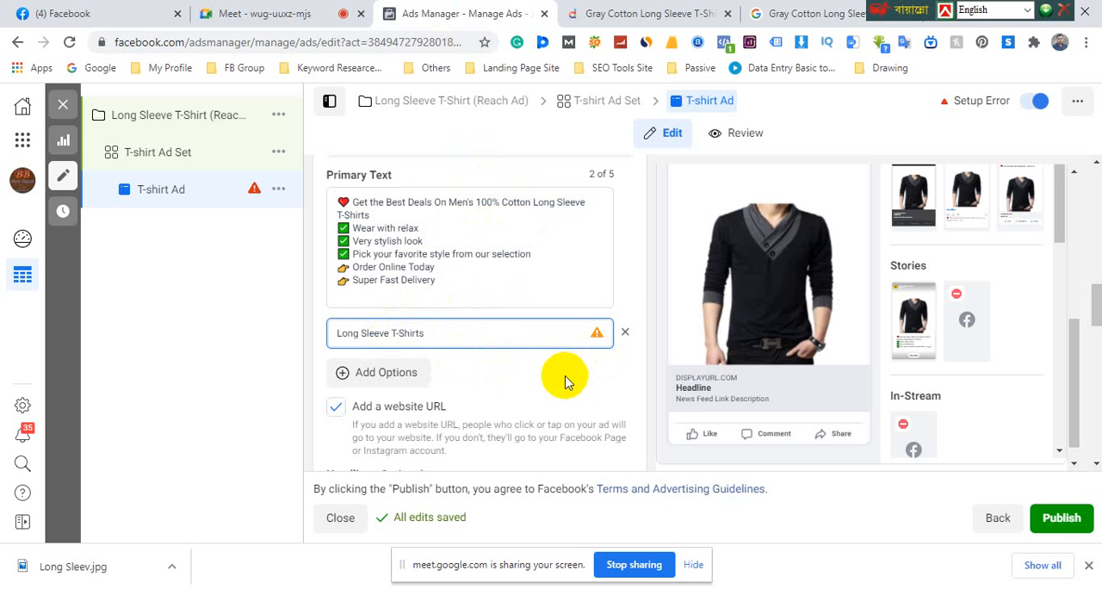
{"action": "scroll", "coordinate": [544, 375], "scroll_direction": "down", "scroll_amount": 2}
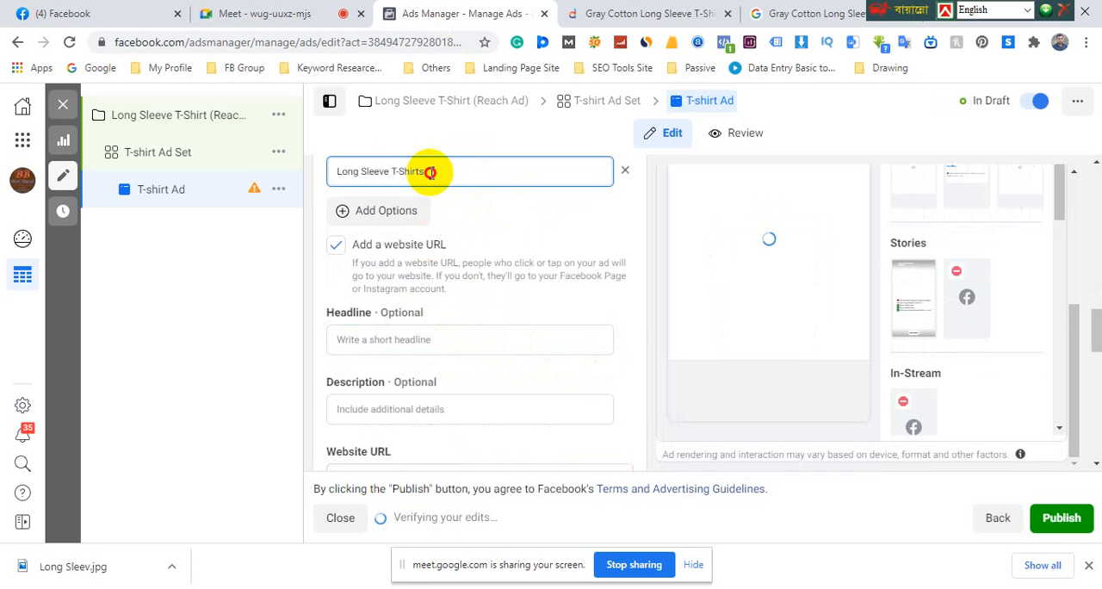
{"action": "left_click_drag", "start_coordinate": [427, 172], "coordinate": [321, 172]}
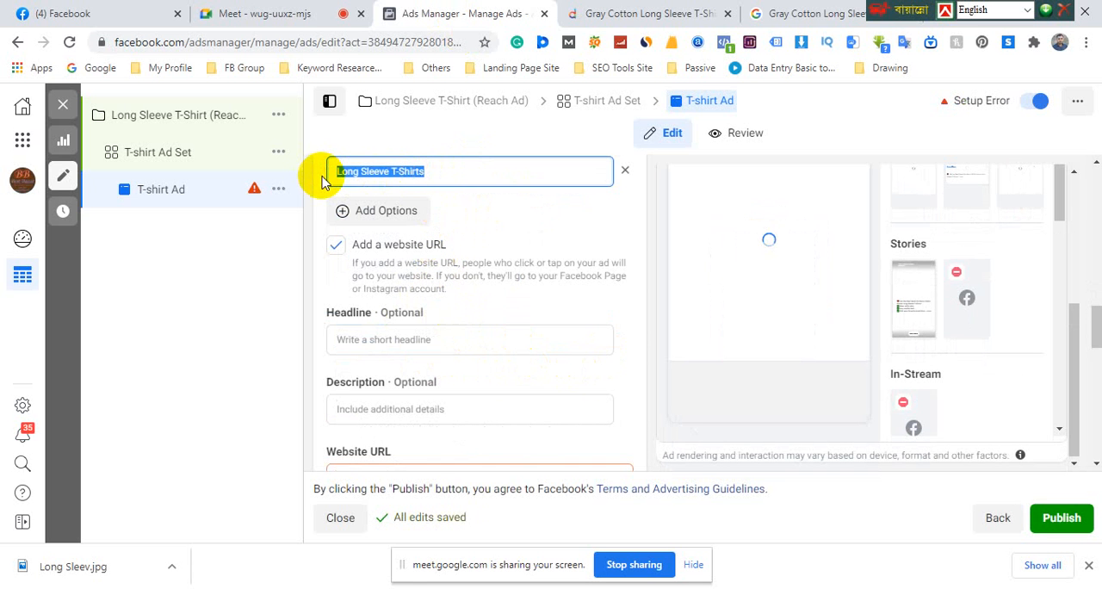
{"action": "key", "text": "BackSpace"}
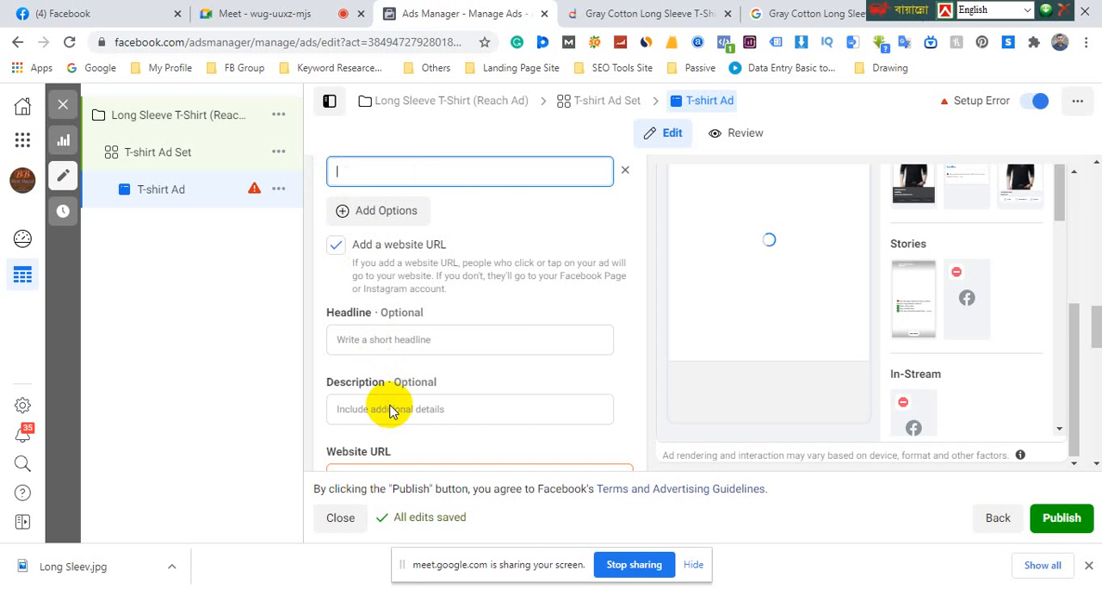
Give the T-shirt Ad the headline "Long Sleeve T-Shirts"
{"action": "left_click", "coordinate": [372, 339]}
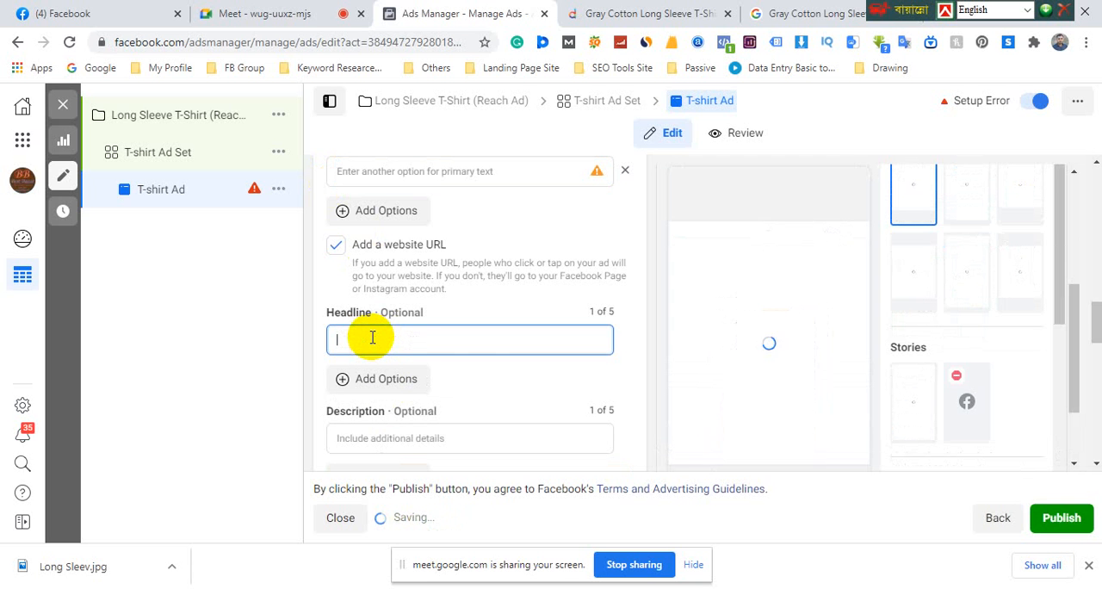
{"action": "key", "text": "ctrl+v"}
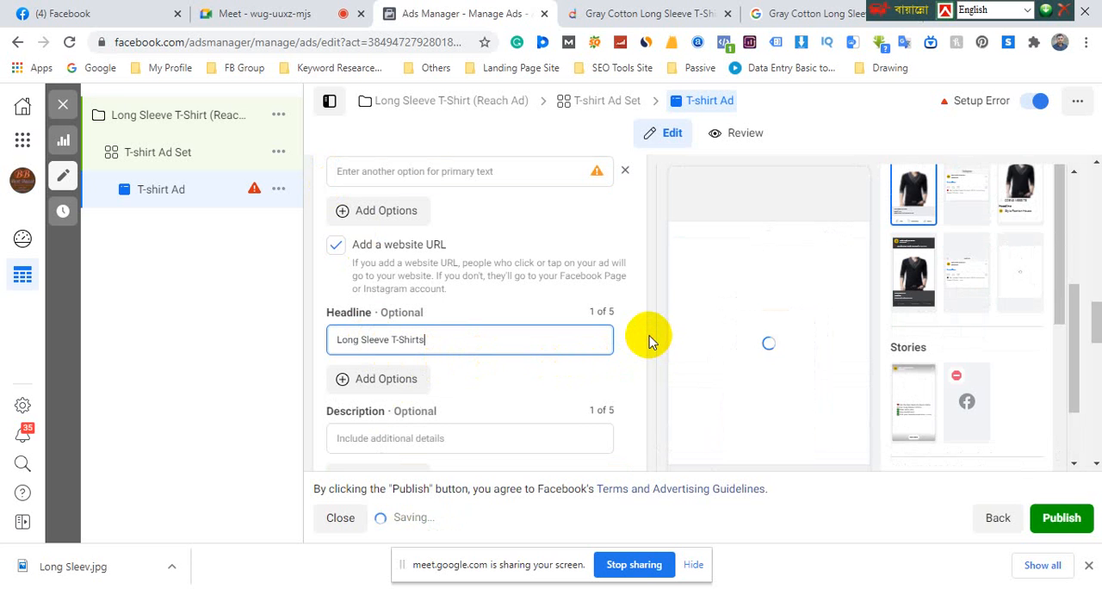
{"action": "left_click", "coordinate": [650, 340]}
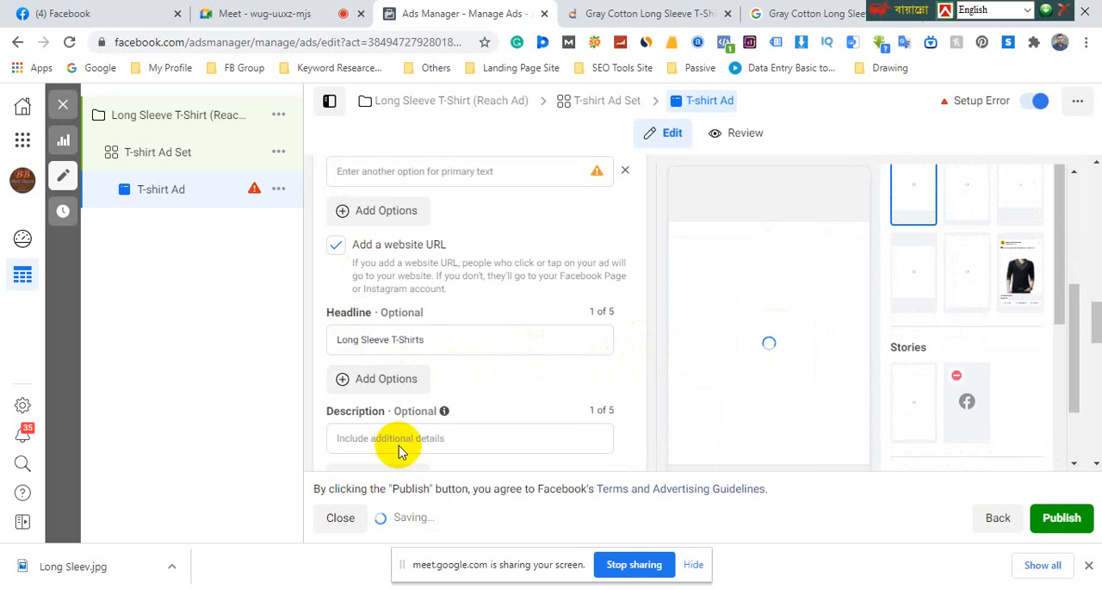
Copy the price ৳ 134 from the Daraz product page and enter it as the T-shirt Ad's description
{"action": "scroll", "coordinate": [728, 421], "scroll_direction": "down", "scroll_amount": 3}
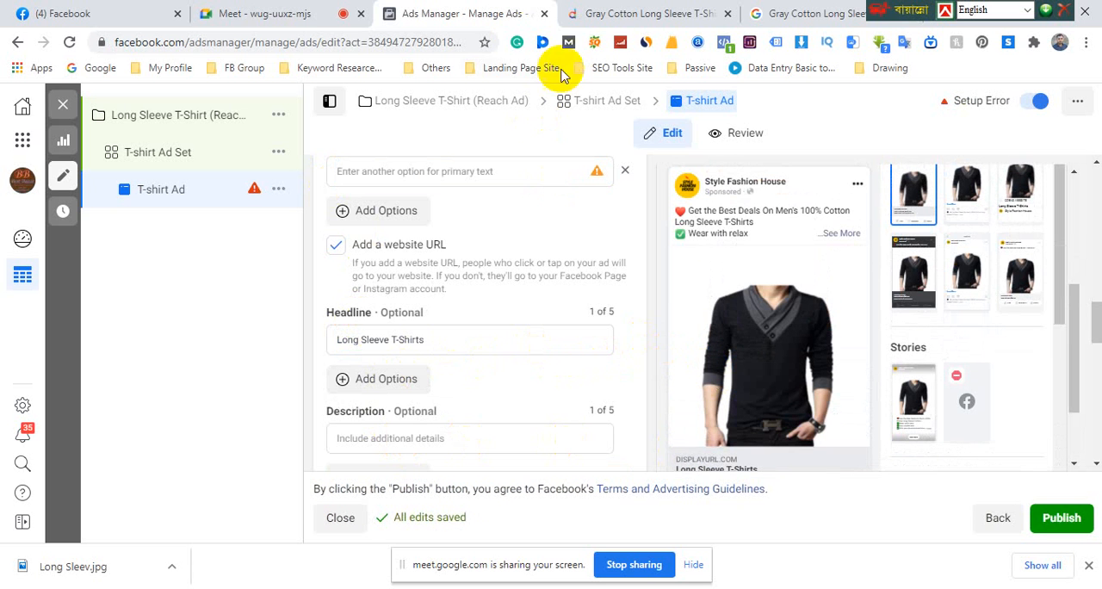
{"action": "left_click", "coordinate": [270, 18]}
{"action": "left_click", "coordinate": [596, 19]}
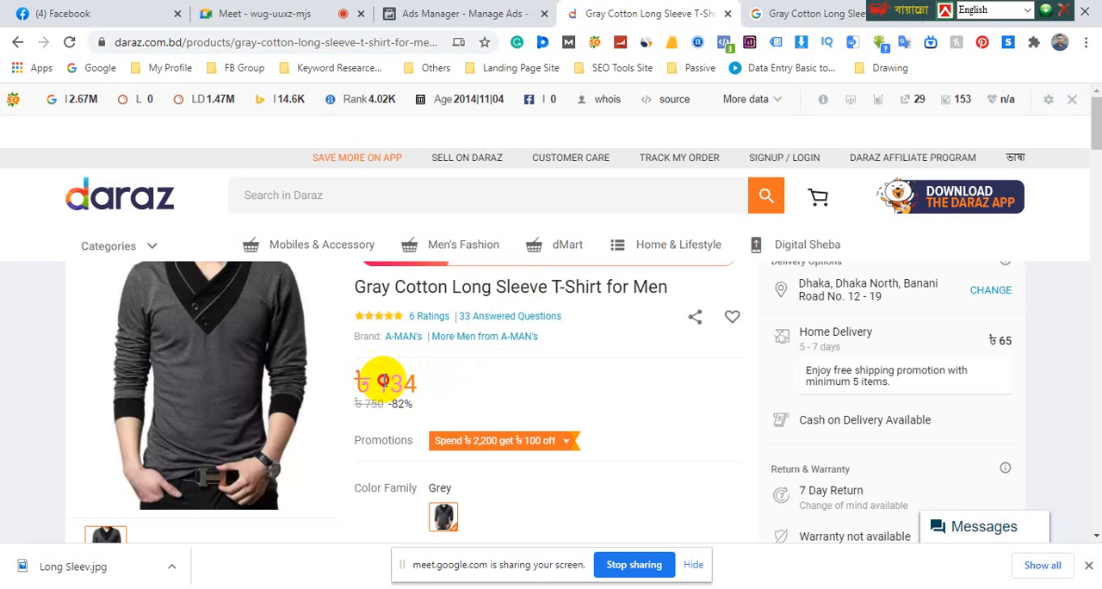
{"action": "triple_click", "coordinate": [361, 379]}
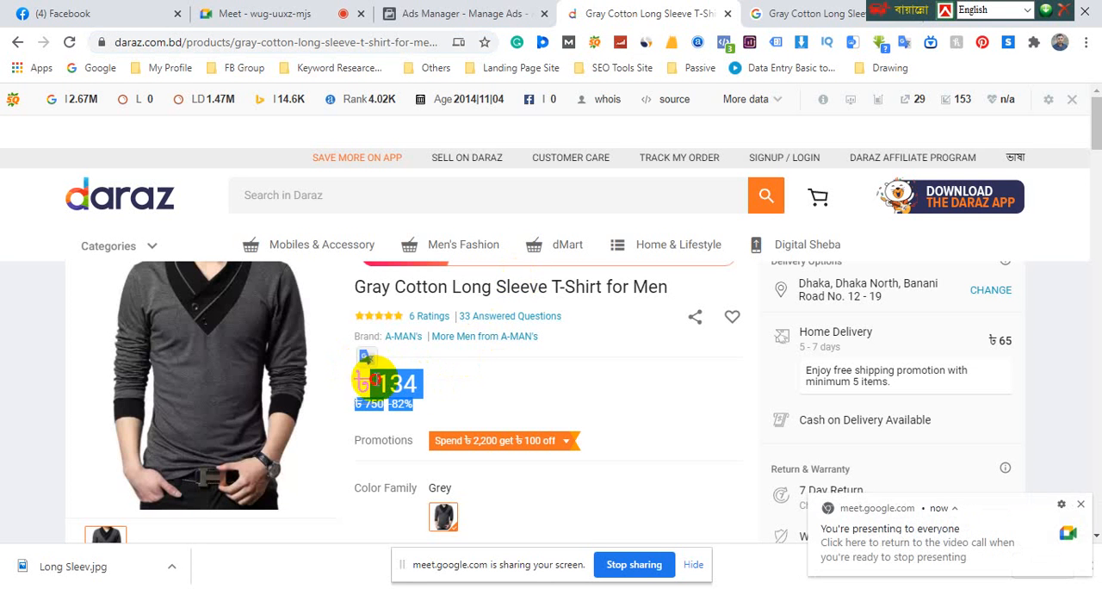
{"action": "left_click_drag", "start_coordinate": [357, 370], "coordinate": [408, 377]}
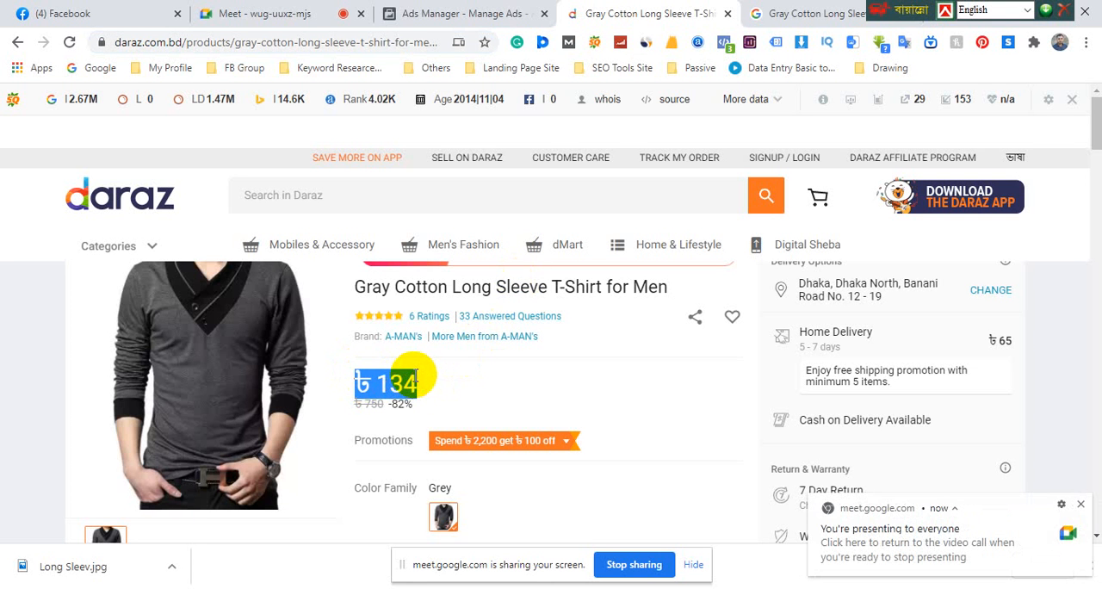
{"action": "left_click", "coordinate": [439, 14]}
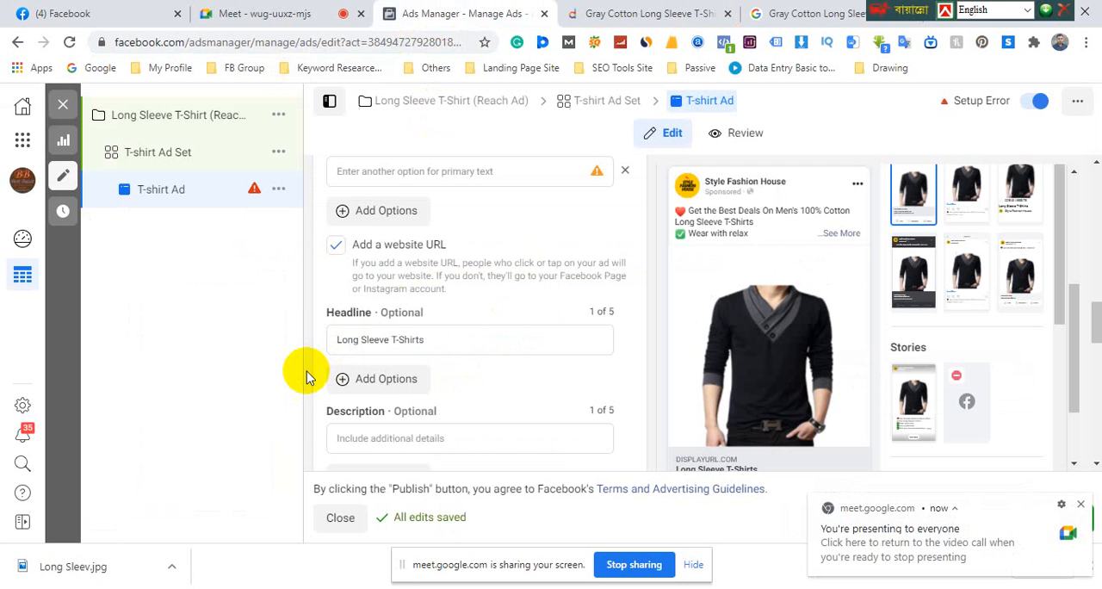
{"action": "left_click", "coordinate": [365, 442]}
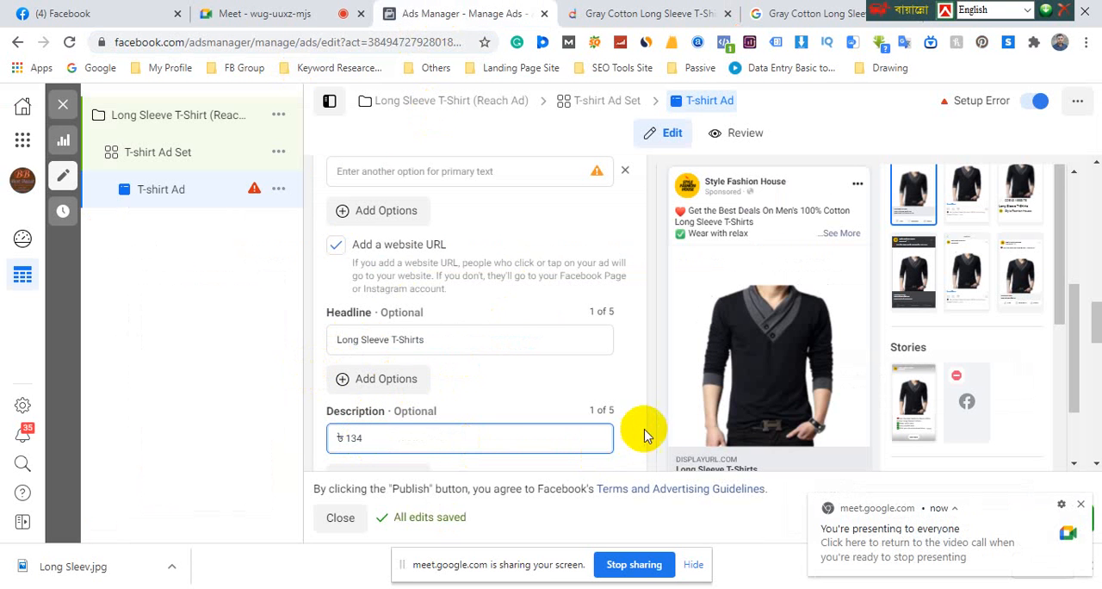
Copy the web address of the Daraz Gray Cotton Long Sleeve T-Shirt product page and enter it as the ad's website URL
{"action": "scroll", "coordinate": [680, 426], "scroll_direction": "down", "scroll_amount": 4}
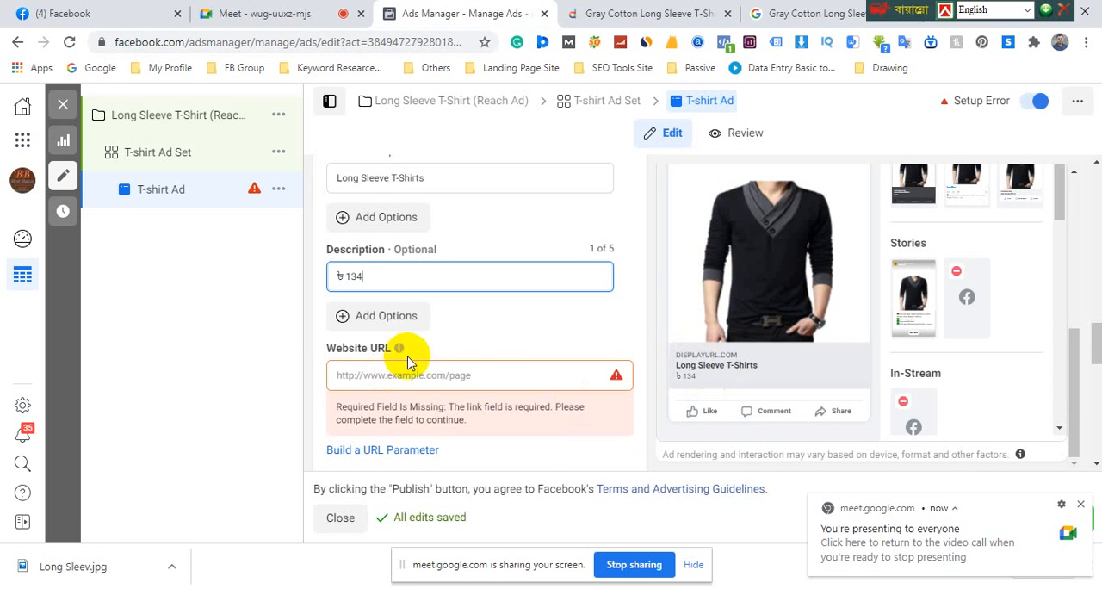
{"action": "left_click", "coordinate": [615, 13]}
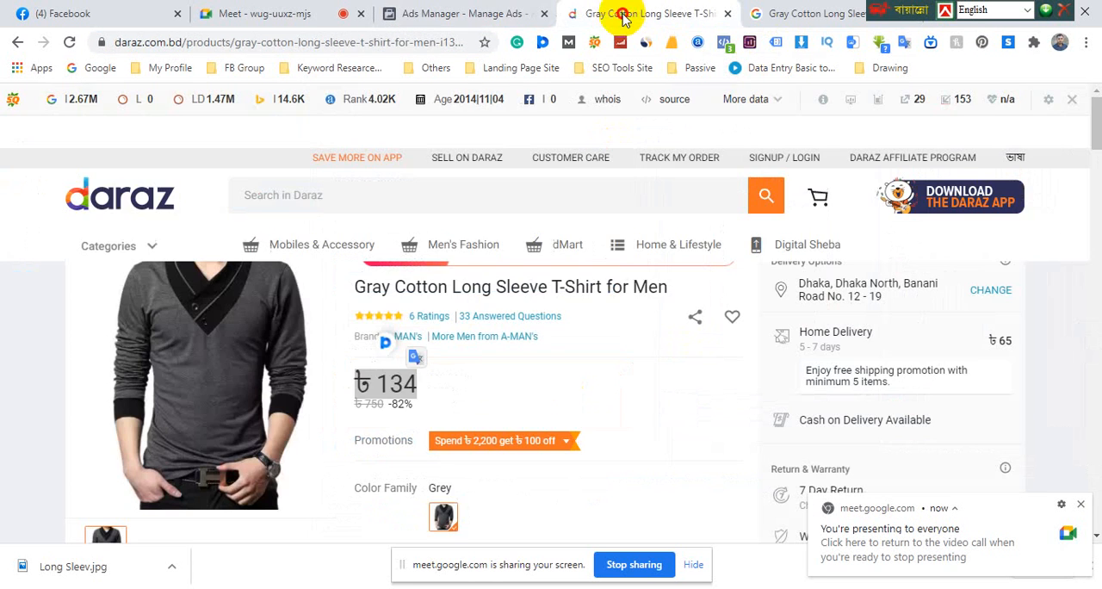
{"action": "left_click", "coordinate": [315, 43]}
{"action": "right_click", "coordinate": [315, 45]}
{"action": "left_click", "coordinate": [338, 128]}
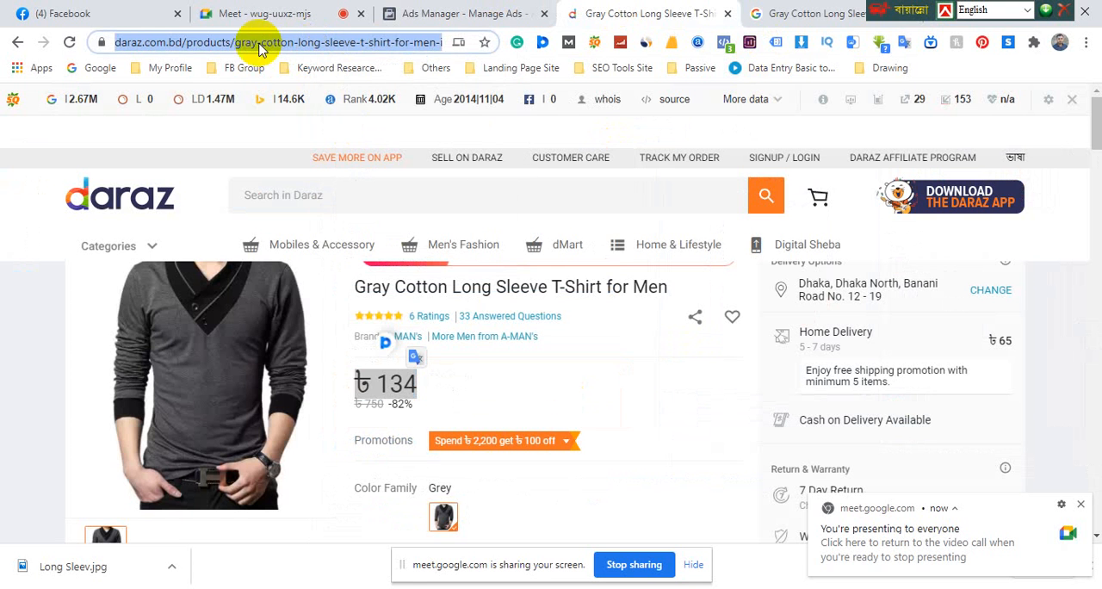
{"action": "left_click", "coordinate": [255, 15]}
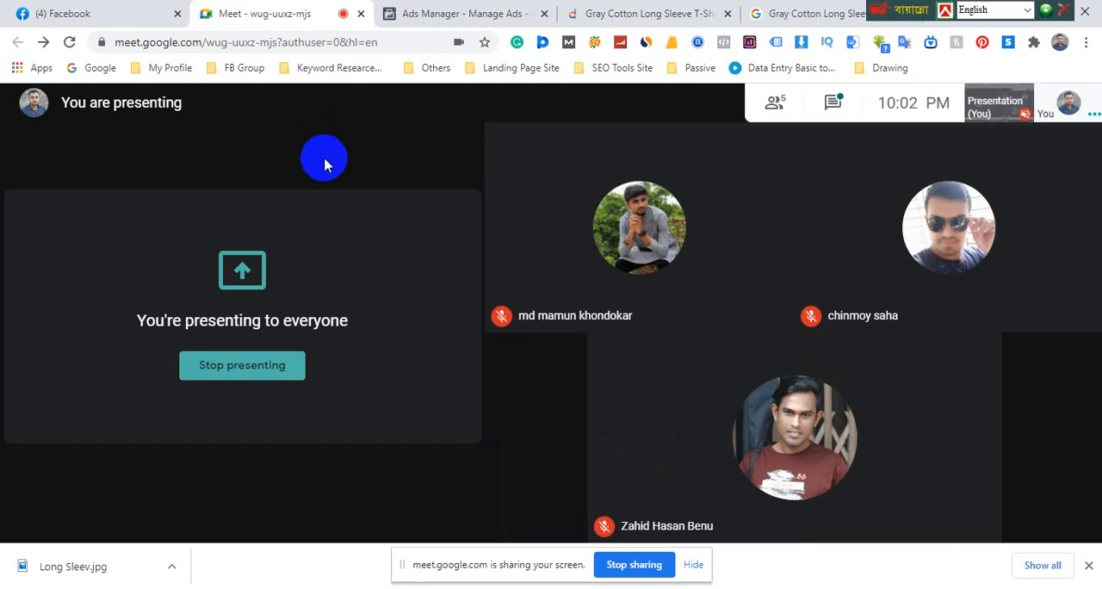
{"action": "left_click", "coordinate": [483, 15]}
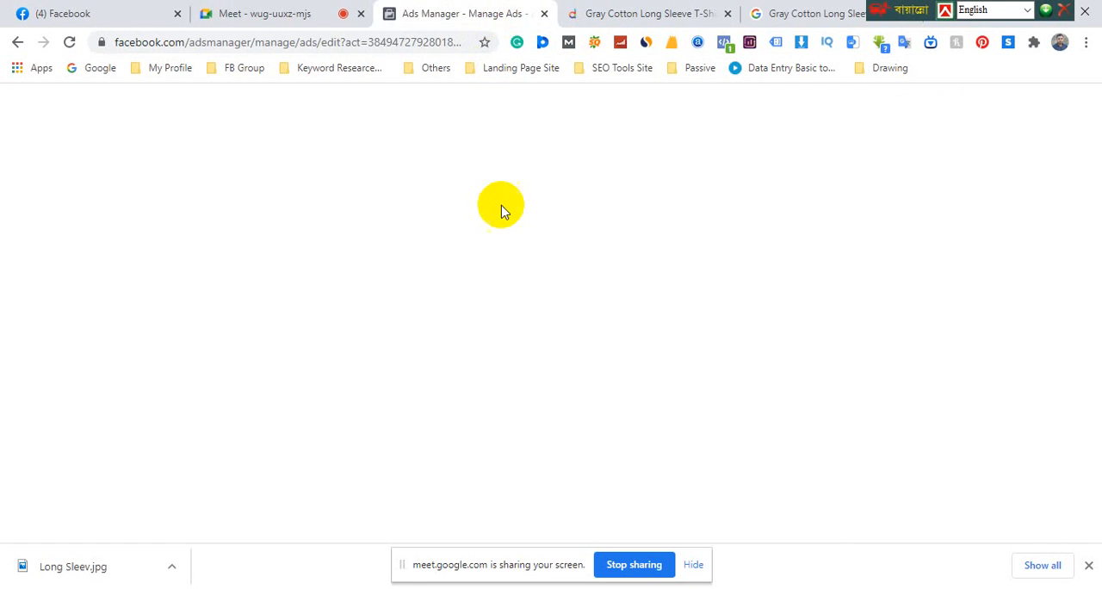
{"action": "right_click", "coordinate": [381, 376]}
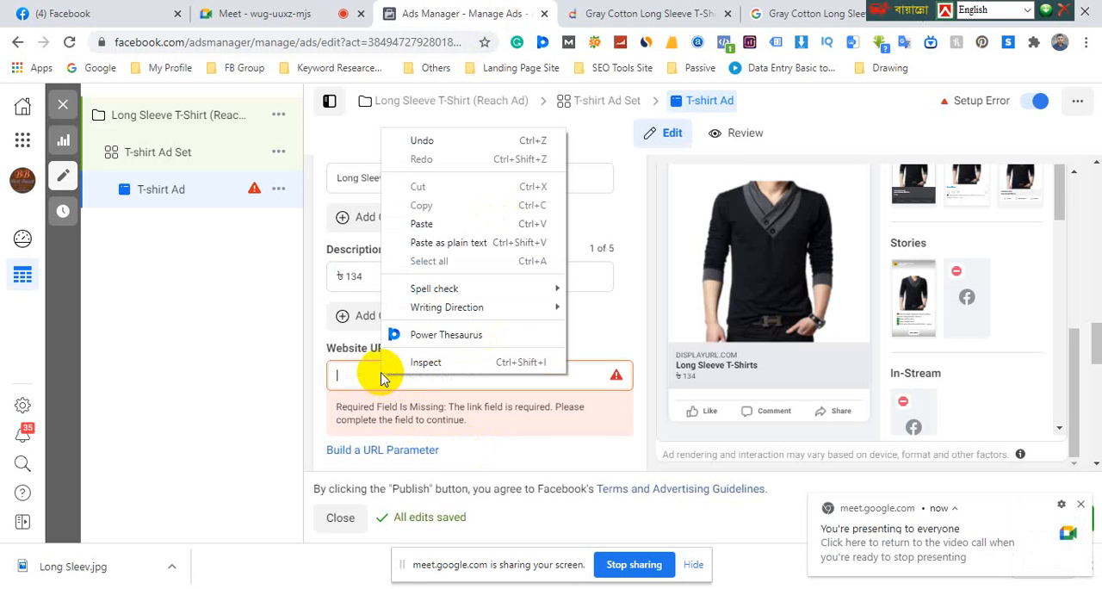
{"action": "left_click", "coordinate": [448, 242]}
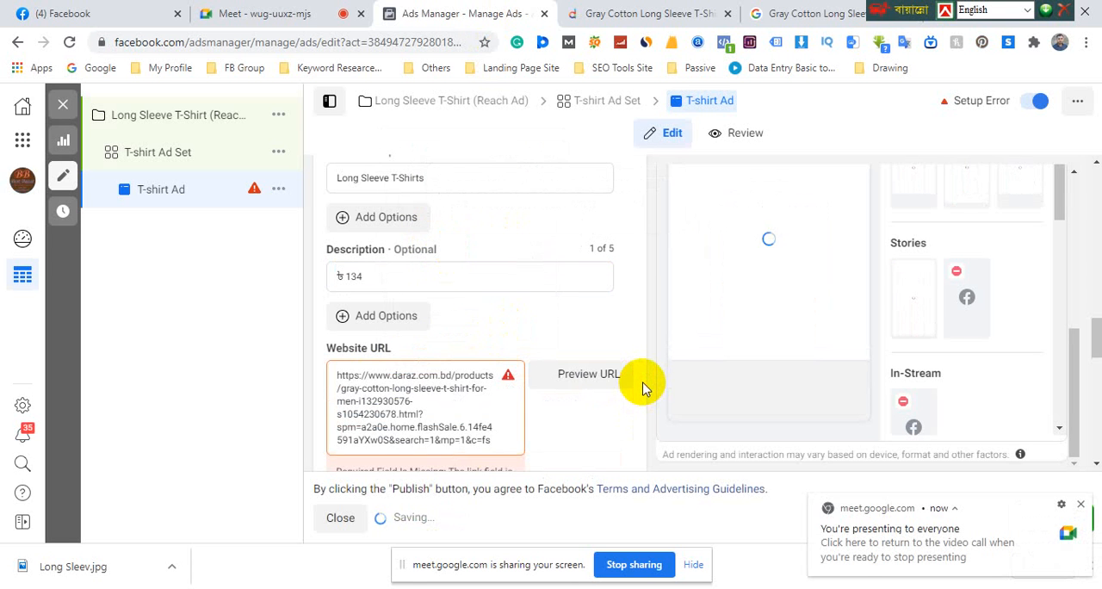
Set the T-shirt Ad's call to action to Send Message
{"action": "scroll", "coordinate": [648, 383], "scroll_direction": "down", "scroll_amount": 2}
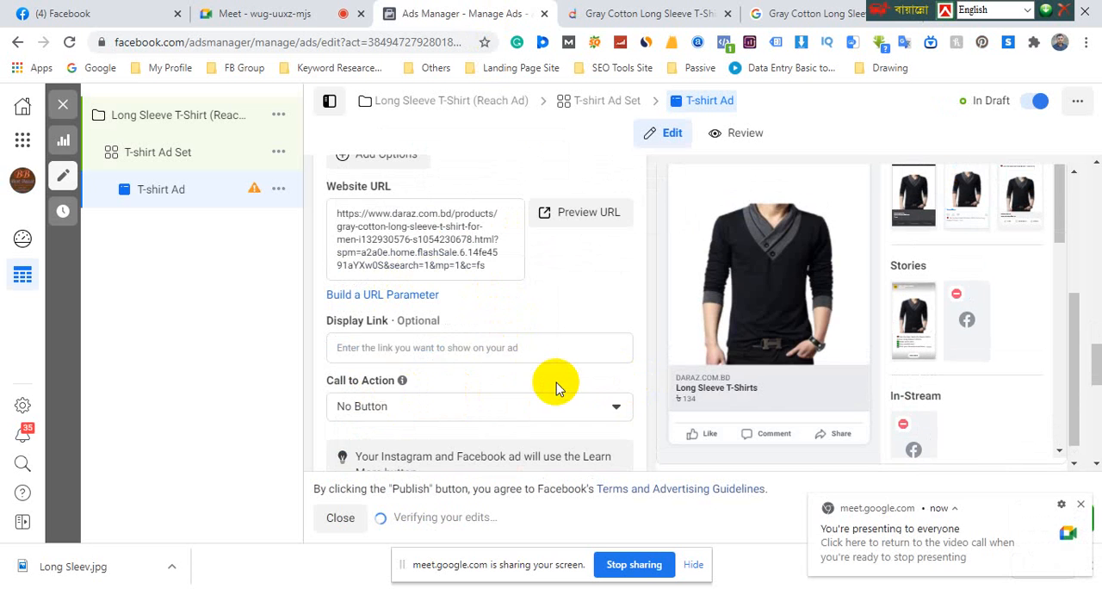
{"action": "scroll", "coordinate": [557, 390], "scroll_direction": "down", "scroll_amount": 2}
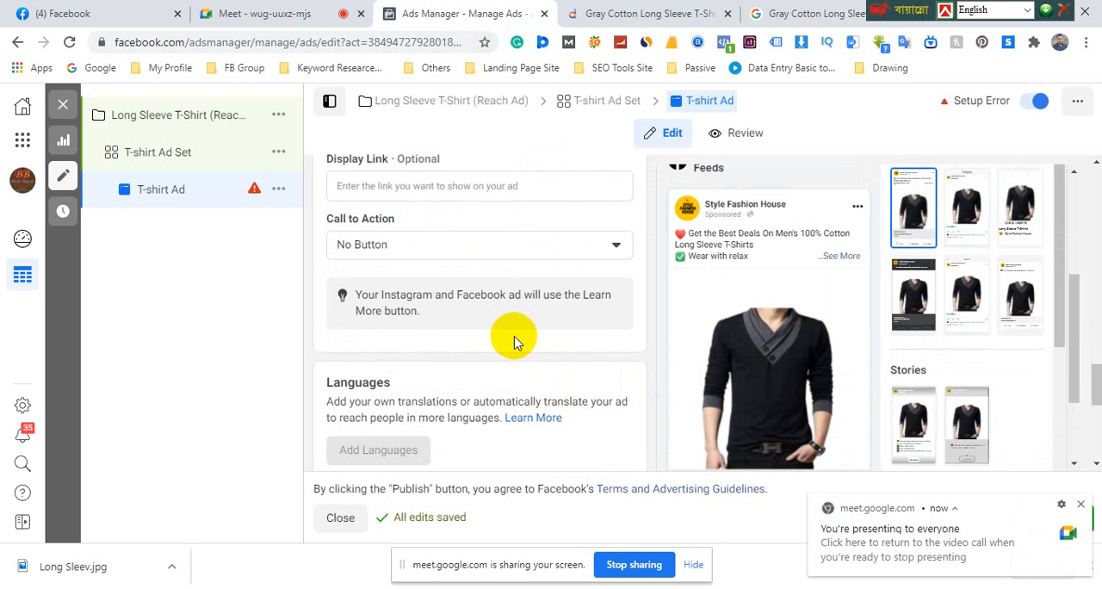
{"action": "left_click", "coordinate": [520, 248]}
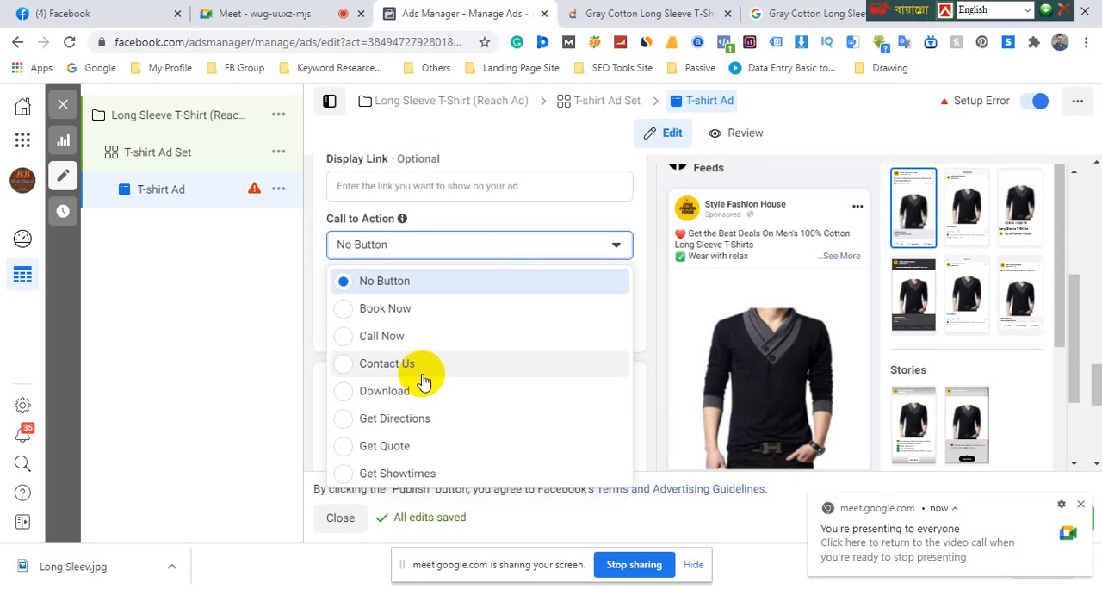
{"action": "scroll", "coordinate": [422, 381], "scroll_direction": "down", "scroll_amount": 1}
{"action": "scroll", "coordinate": [422, 381], "scroll_direction": "down", "scroll_amount": 3}
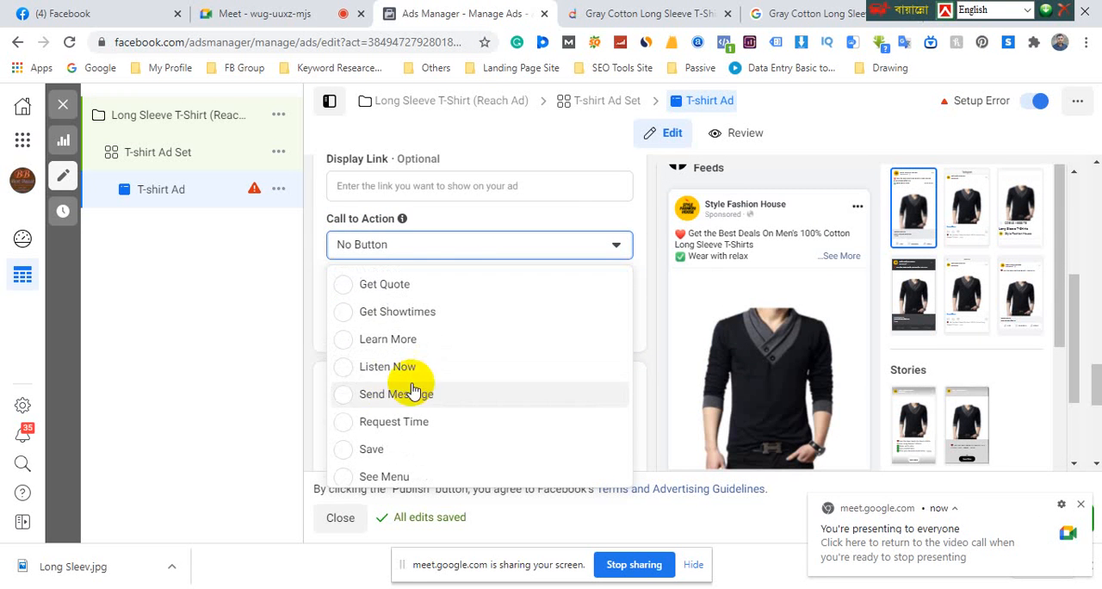
{"action": "left_click", "coordinate": [377, 398]}
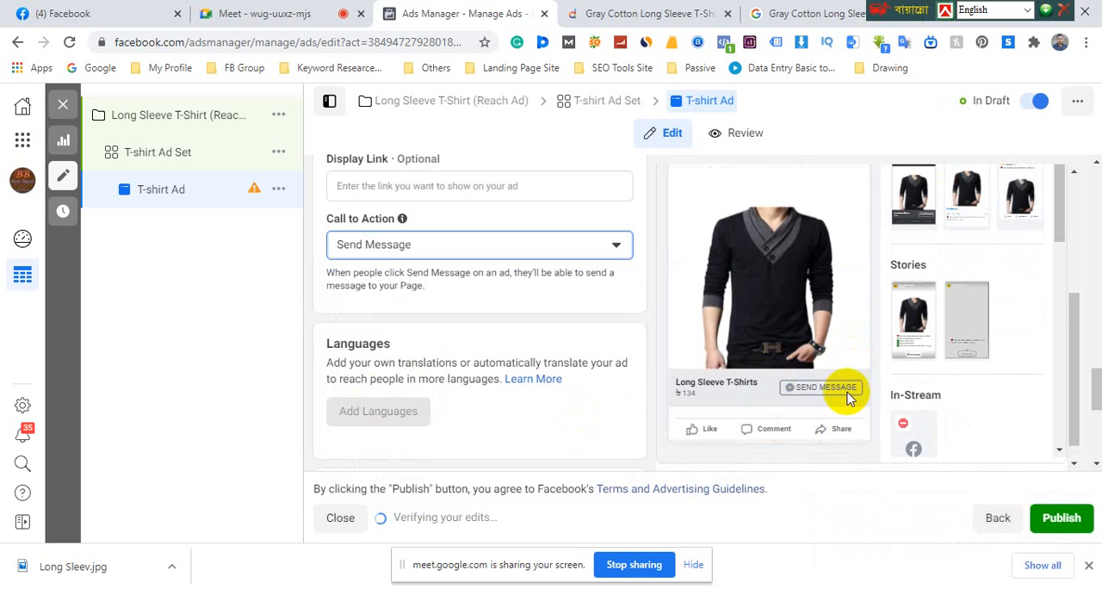
Set the T-shirt Ad's call to action to Shop Now
{"action": "left_click", "coordinate": [433, 249]}
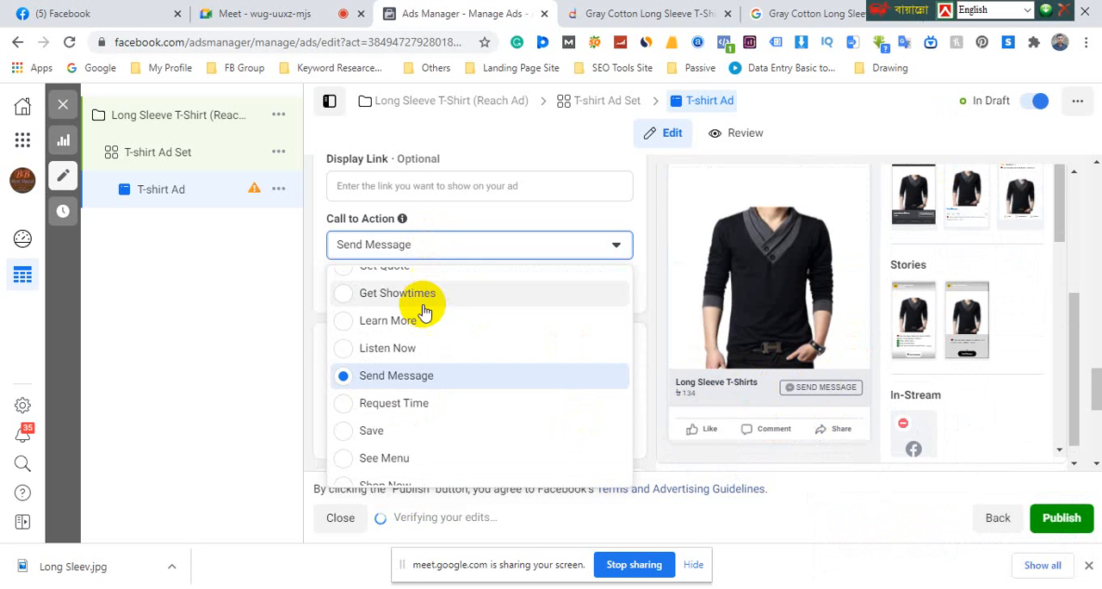
{"action": "scroll", "coordinate": [394, 461], "scroll_direction": "down", "scroll_amount": 1}
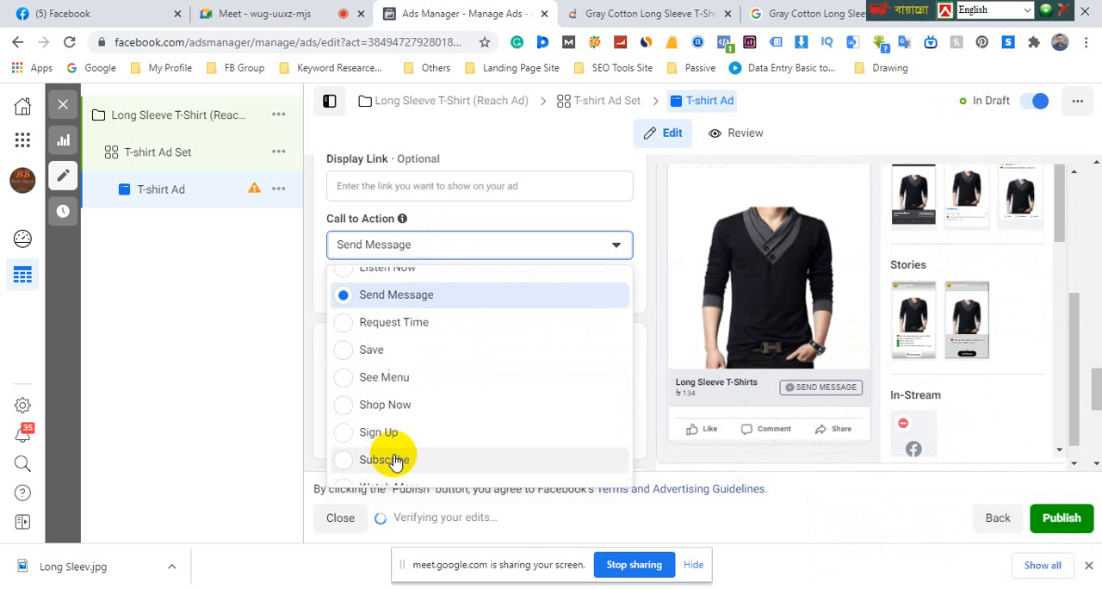
{"action": "left_click", "coordinate": [384, 412]}
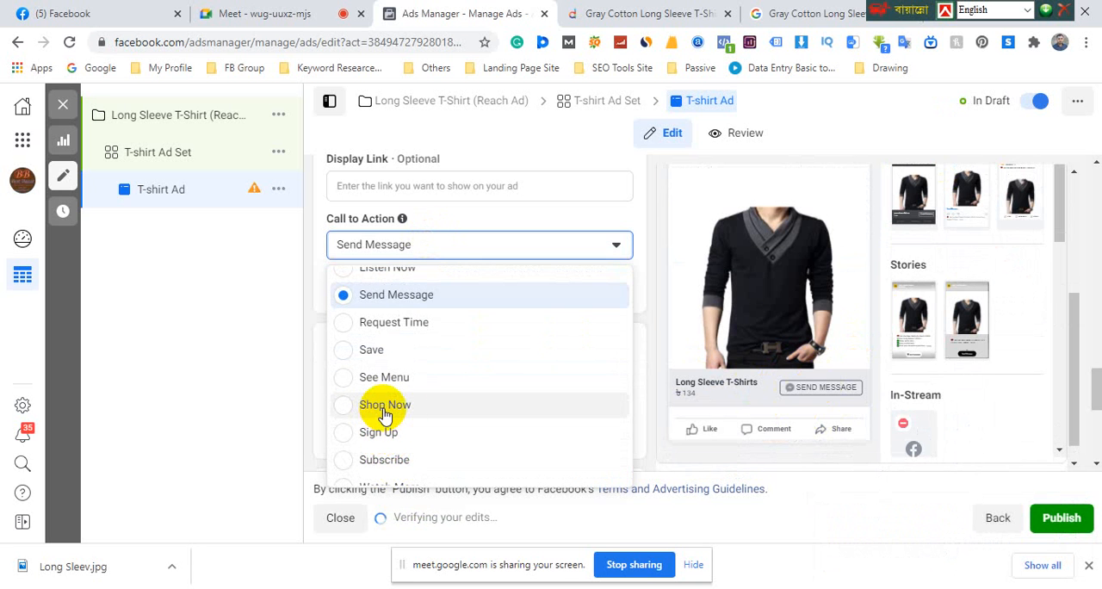
{"action": "left_click", "coordinate": [571, 418]}
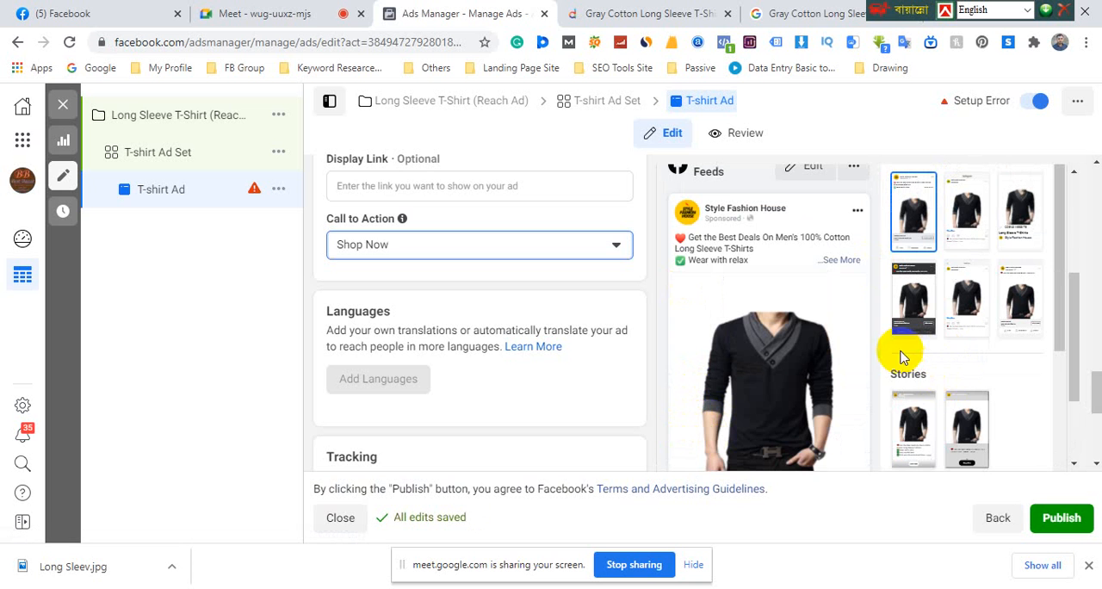
Examine the T-shirt Ad's Facebook feed preview and the purchase options on the linked Daraz page, and return to Ads Manager
{"action": "scroll", "coordinate": [833, 315], "scroll_direction": "down", "scroll_amount": 3}
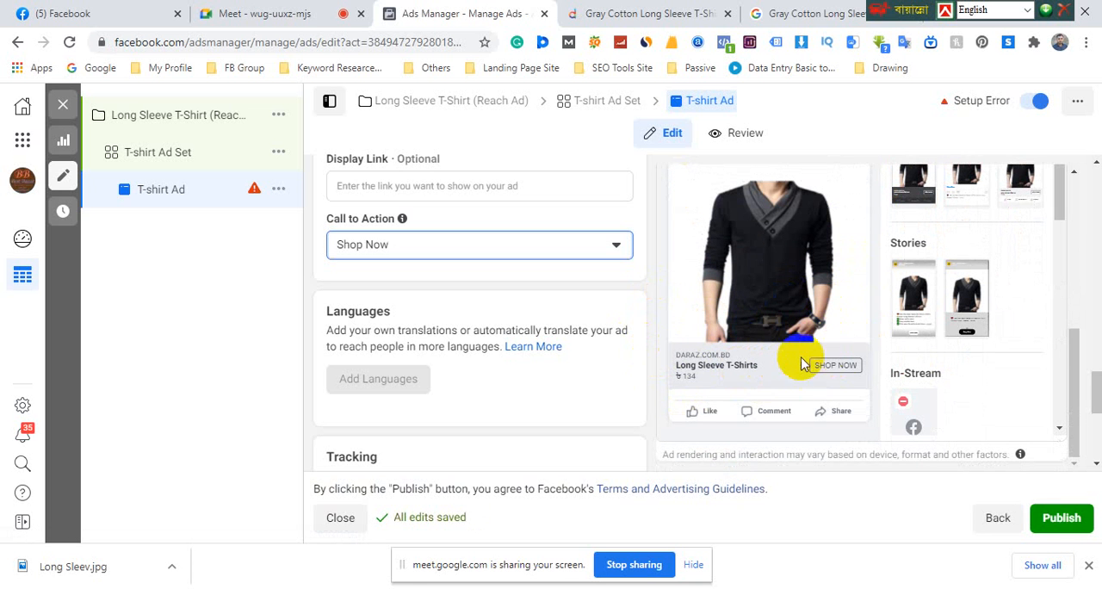
{"action": "scroll", "coordinate": [730, 331], "scroll_direction": "up", "scroll_amount": 4}
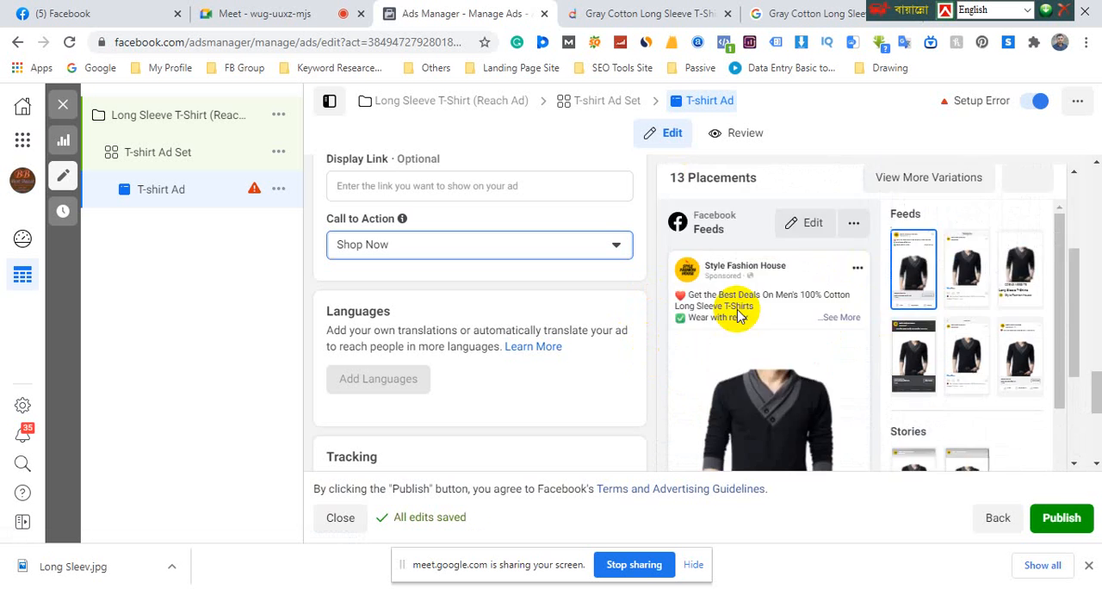
{"action": "scroll", "coordinate": [724, 340], "scroll_direction": "down", "scroll_amount": 1}
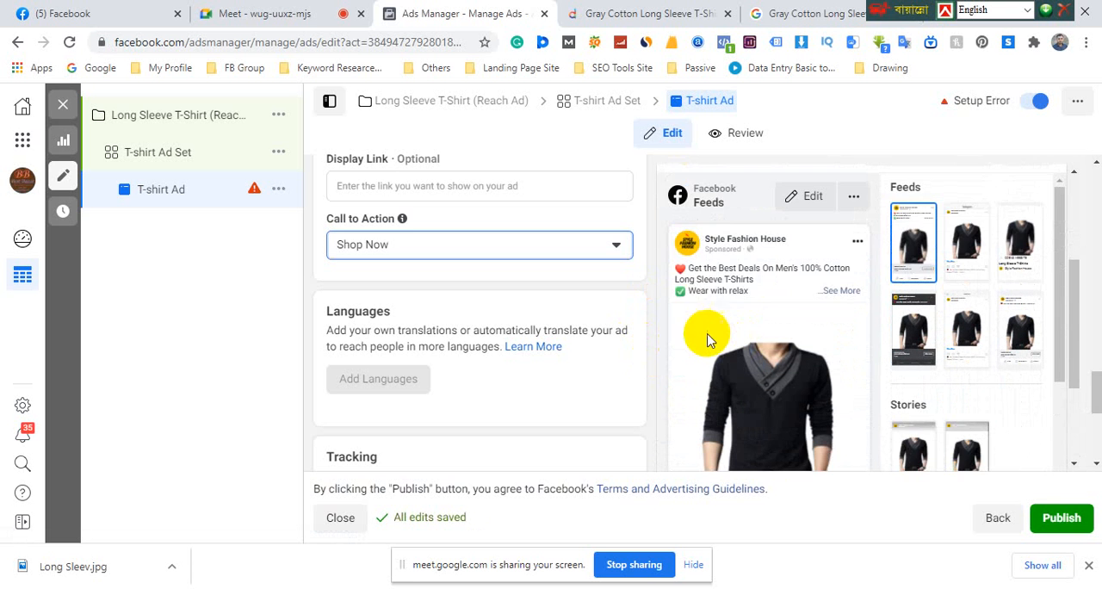
{"action": "scroll", "coordinate": [741, 327], "scroll_direction": "down", "scroll_amount": 3}
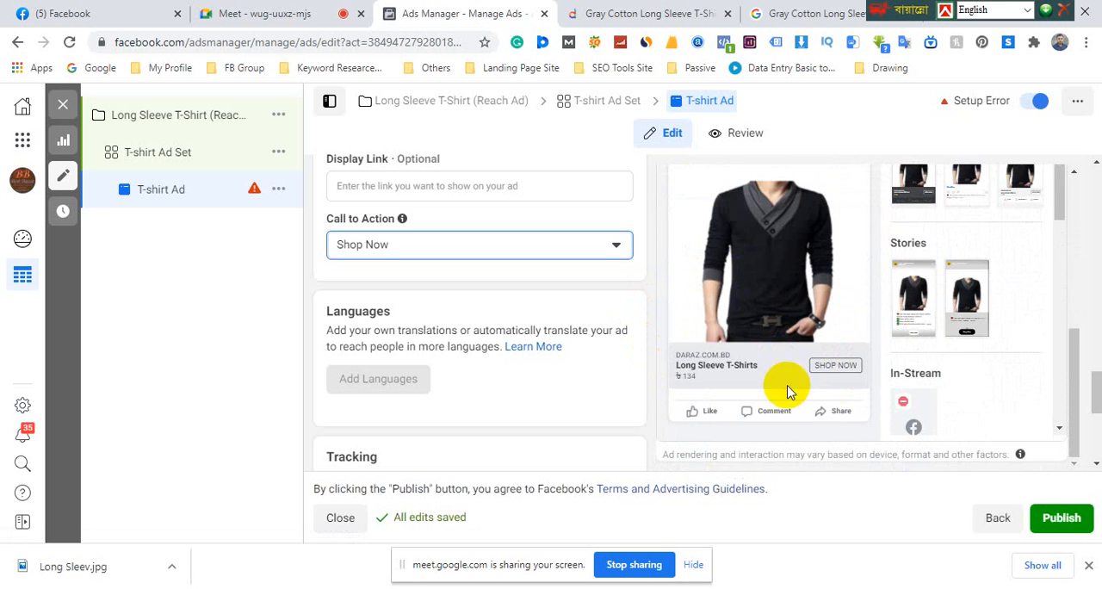
{"action": "left_click", "coordinate": [657, 13]}
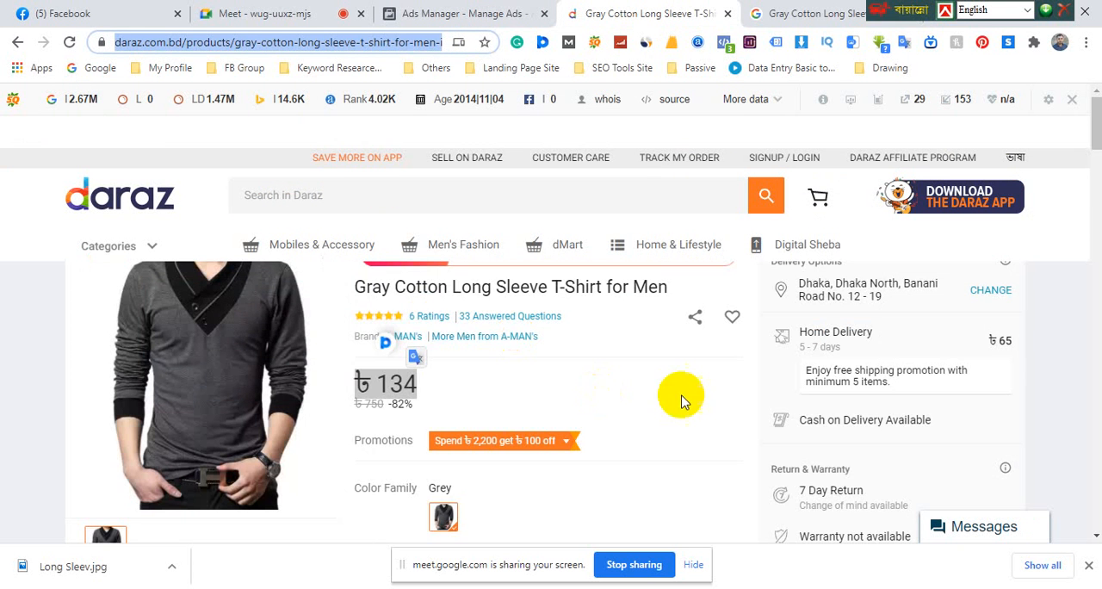
{"action": "scroll", "coordinate": [622, 451], "scroll_direction": "down", "scroll_amount": 2}
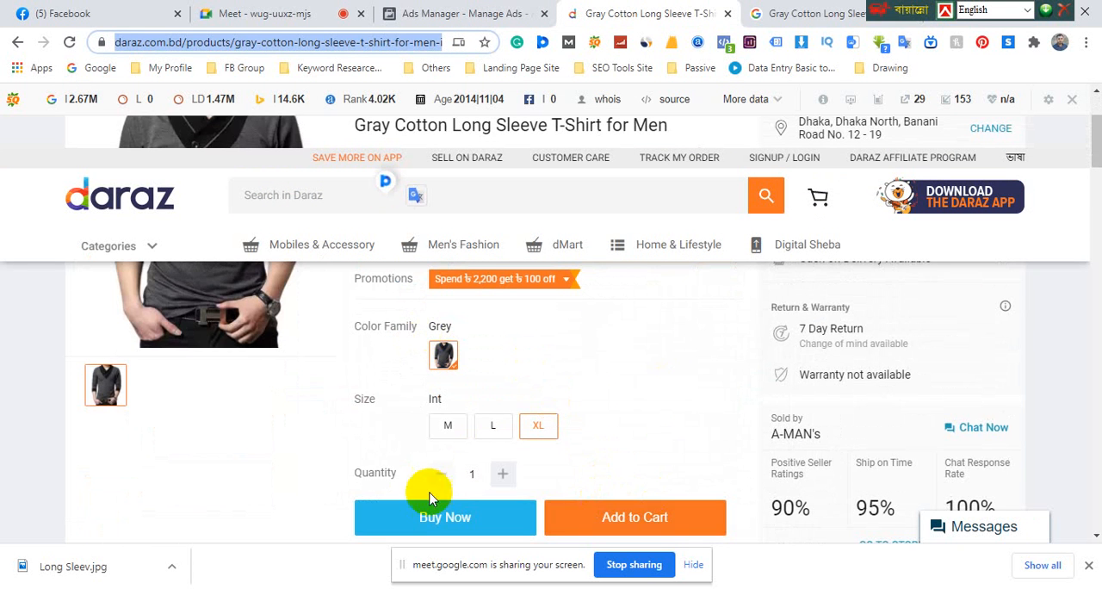
{"action": "scroll", "coordinate": [516, 366], "scroll_direction": "up", "scroll_amount": 2}
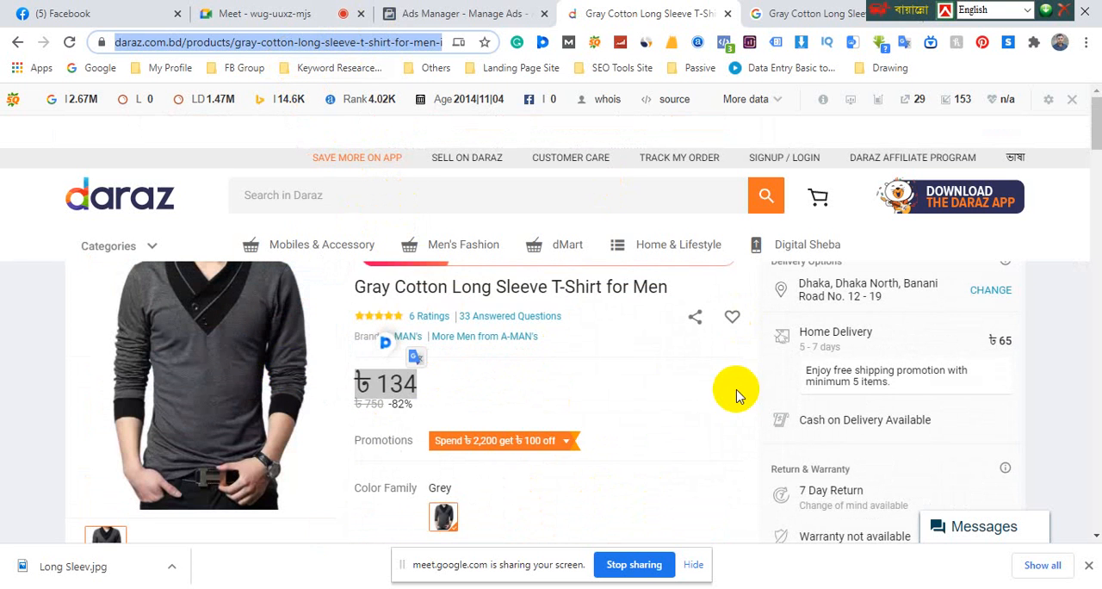
{"action": "left_click", "coordinate": [431, 12]}
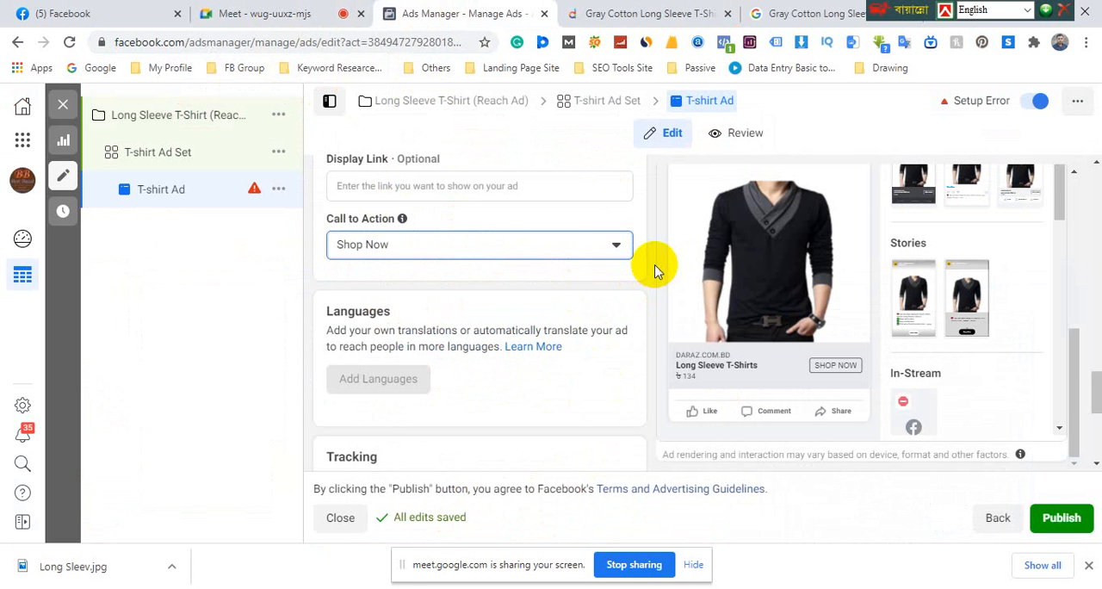
Look over the ad's conversion tracking and URL parameter settings and the verification section above the ad preview
{"action": "scroll", "coordinate": [654, 270], "scroll_direction": "down", "scroll_amount": 3}
{"action": "scroll", "coordinate": [655, 270], "scroll_direction": "down", "scroll_amount": 2}
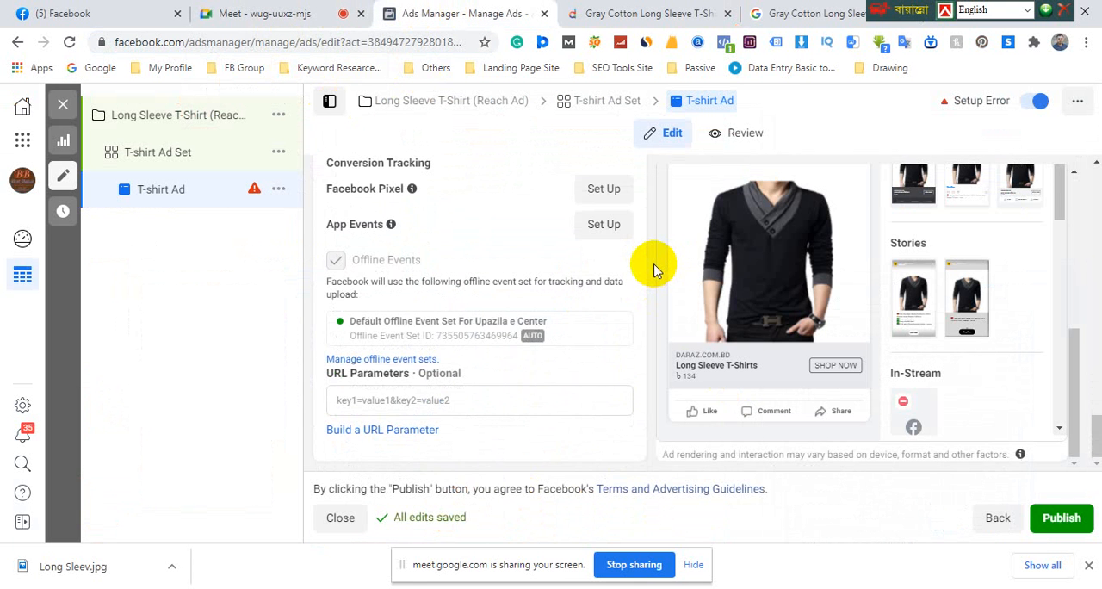
{"action": "scroll", "coordinate": [774, 419], "scroll_direction": "up", "scroll_amount": 5}
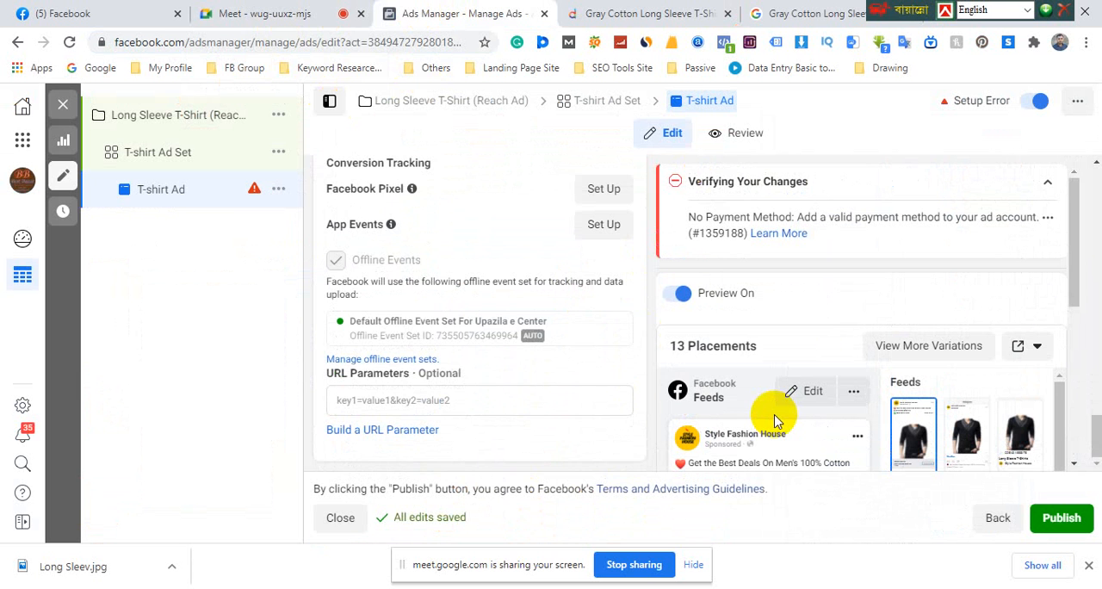
Switch to the PowerPoint course outline and highlight the Description, URL Link and CTA Button items in turn
{"action": "scroll", "coordinate": [772, 419], "scroll_direction": "up", "scroll_amount": 5}
{"action": "scroll", "coordinate": [455, 258], "scroll_direction": "up", "scroll_amount": 5}
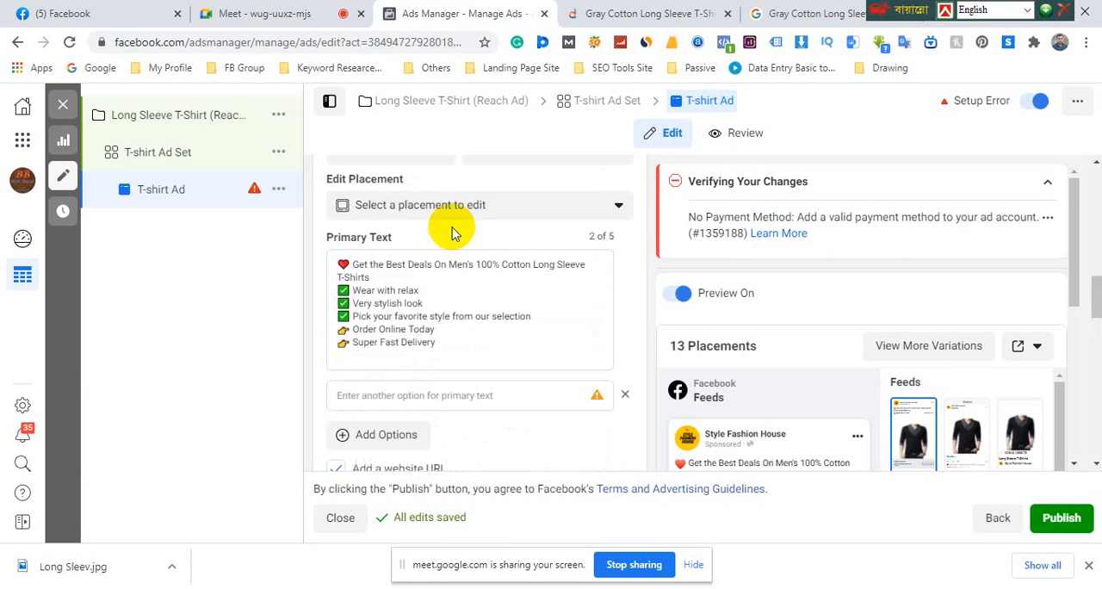
{"action": "scroll", "coordinate": [452, 232], "scroll_direction": "up", "scroll_amount": 10}
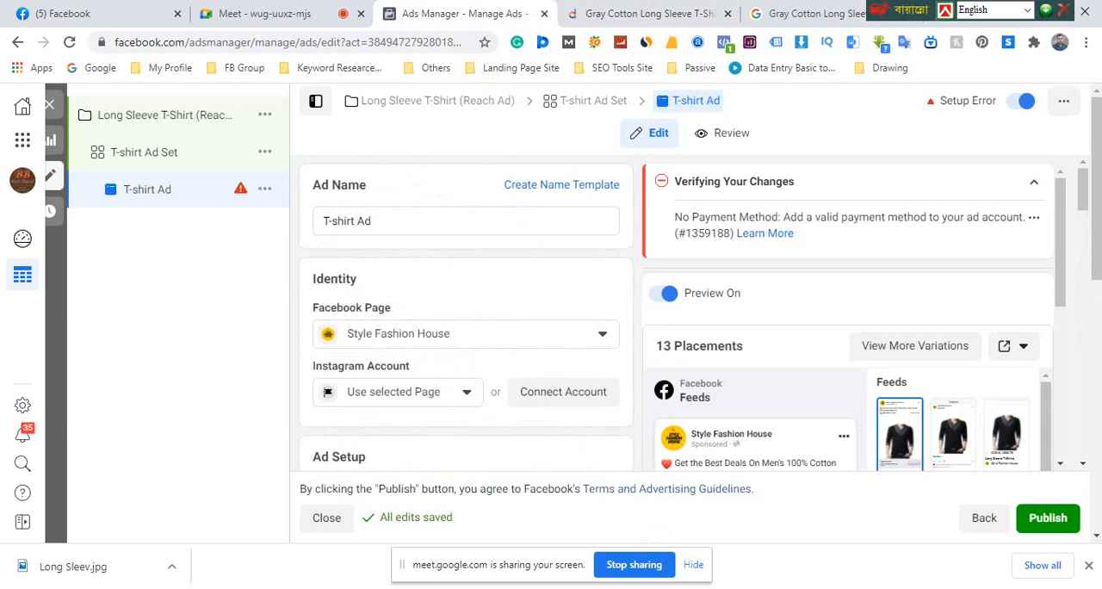
{"action": "key", "text": "alt+Tab"}
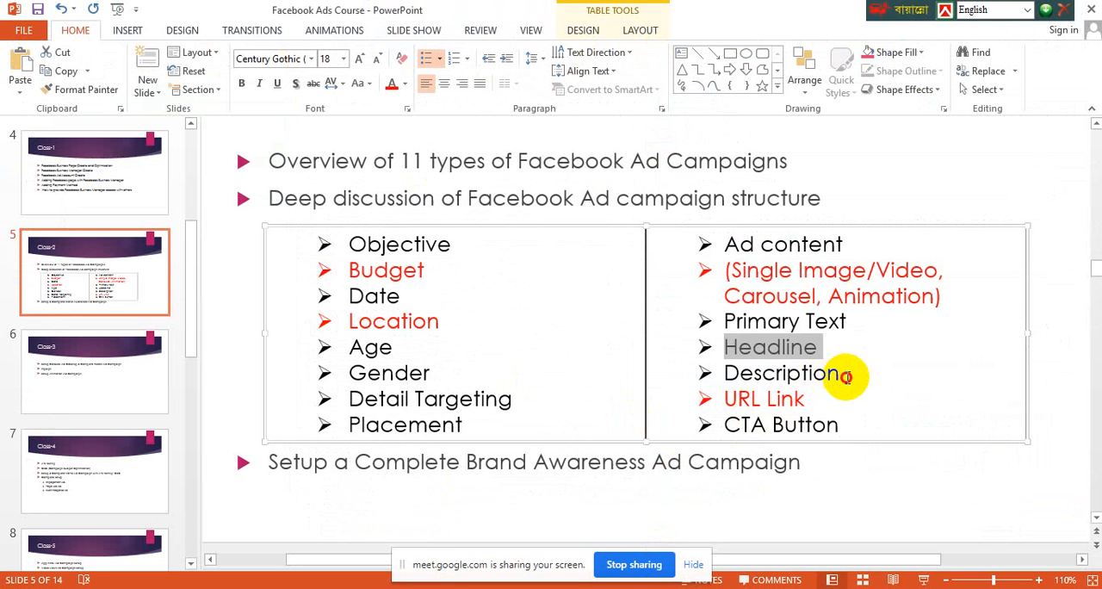
{"action": "left_click_drag", "start_coordinate": [848, 376], "coordinate": [706, 372]}
{"action": "left_click_drag", "start_coordinate": [819, 402], "coordinate": [706, 404]}
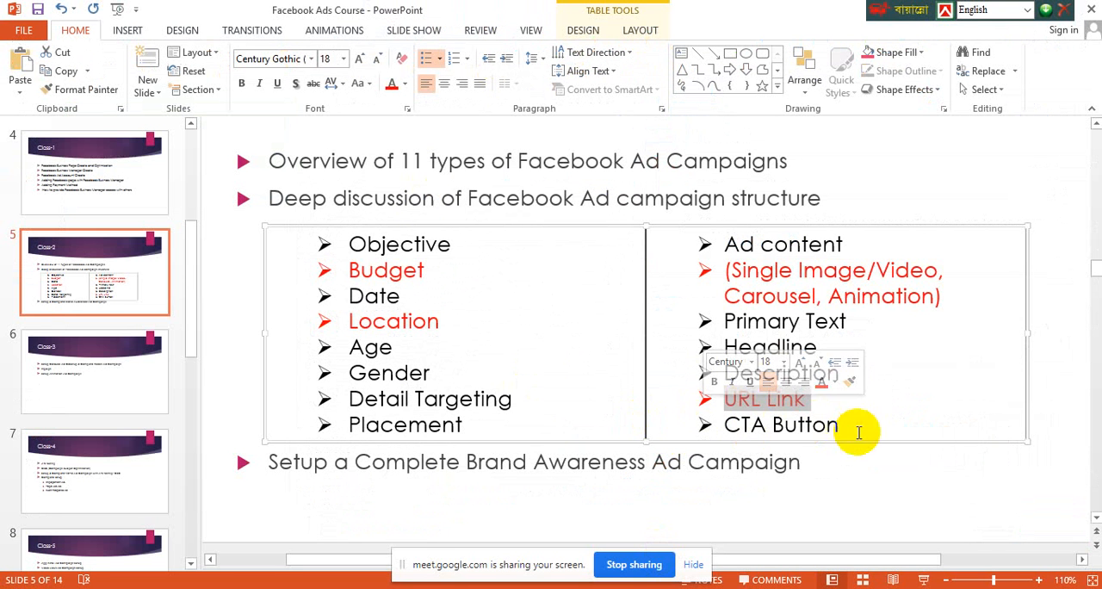
{"action": "left_click_drag", "start_coordinate": [859, 432], "coordinate": [720, 424]}
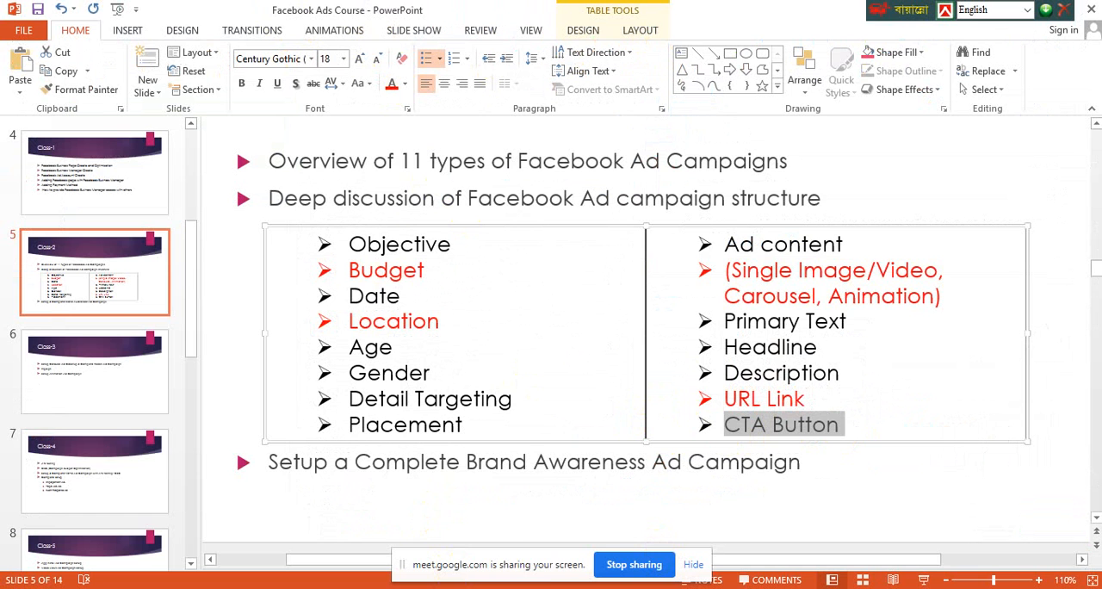
Return to Ads Manager and examine the payment method notice in the T-shirt Ad's verification section
{"action": "mouse_move", "coordinate": [382, 585]}
{"action": "left_click", "coordinate": [349, 437]}
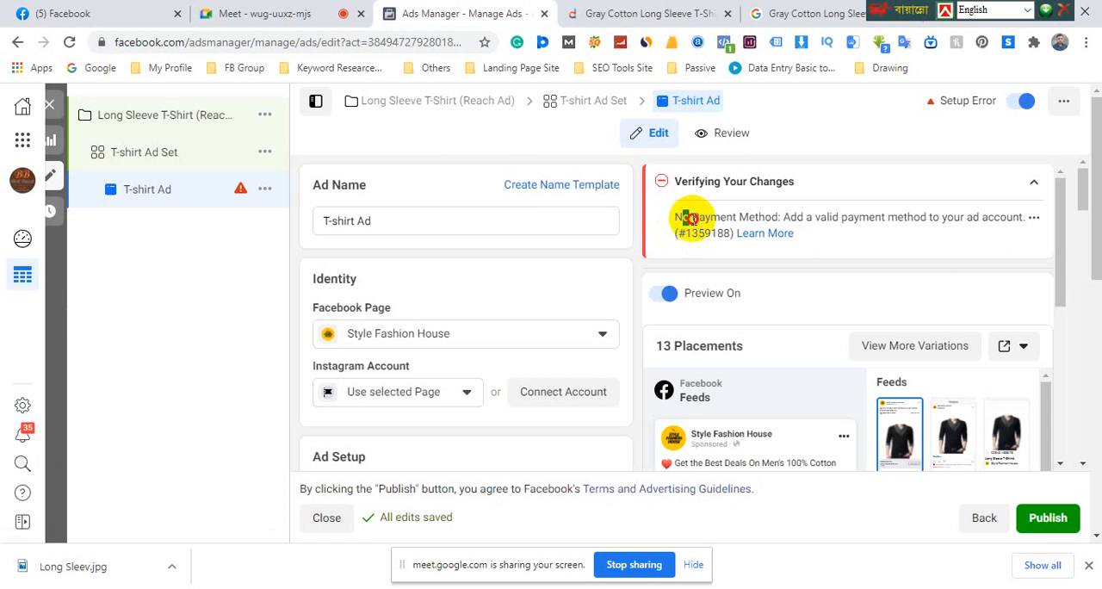
{"action": "left_click_drag", "start_coordinate": [689, 219], "coordinate": [769, 220]}
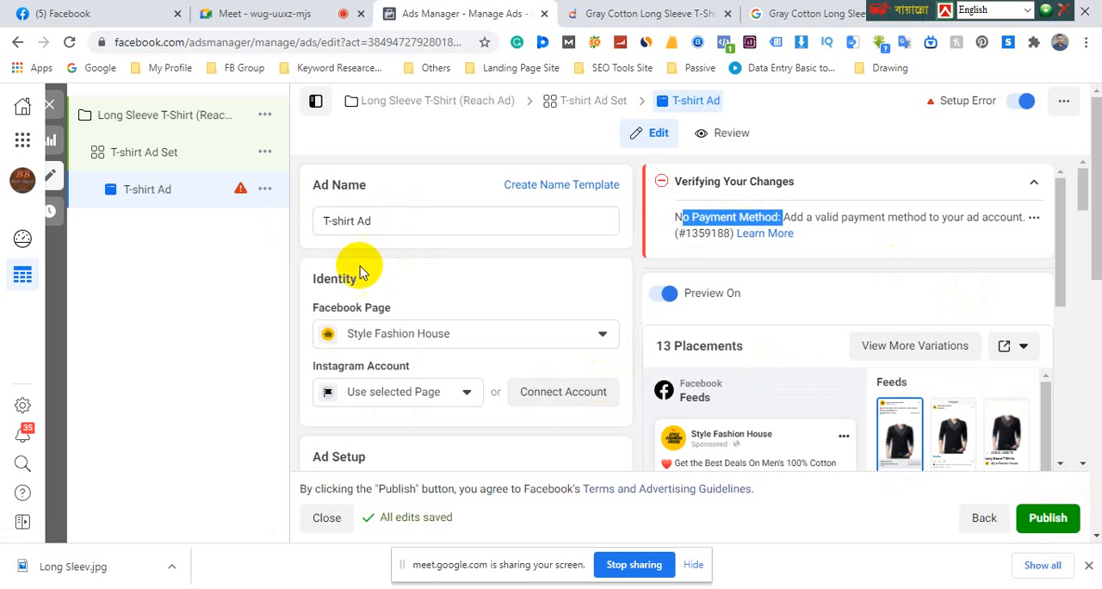
{"action": "left_click", "coordinate": [440, 201]}
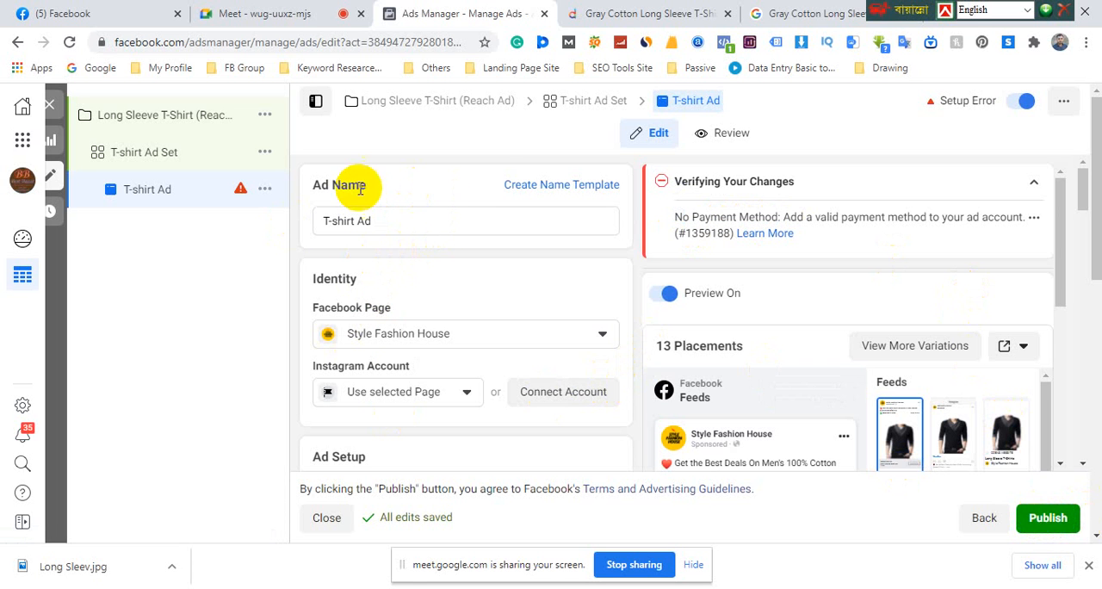
Open the T-shirt Ad Set and review its audience's detailed targeting interests and education level
{"action": "left_click", "coordinate": [169, 158]}
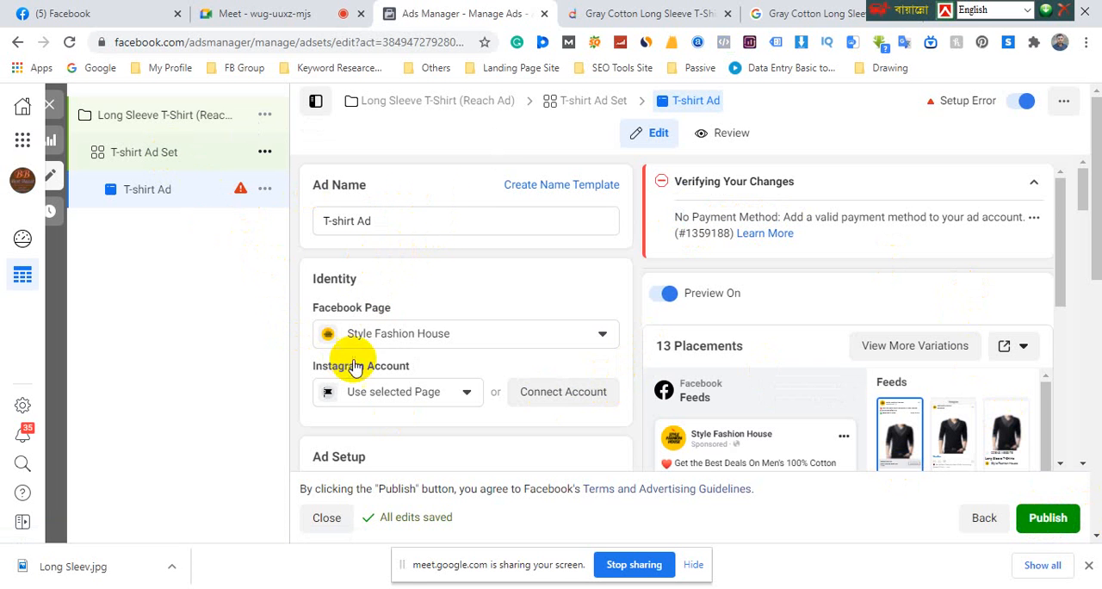
{"action": "left_click", "coordinate": [591, 102]}
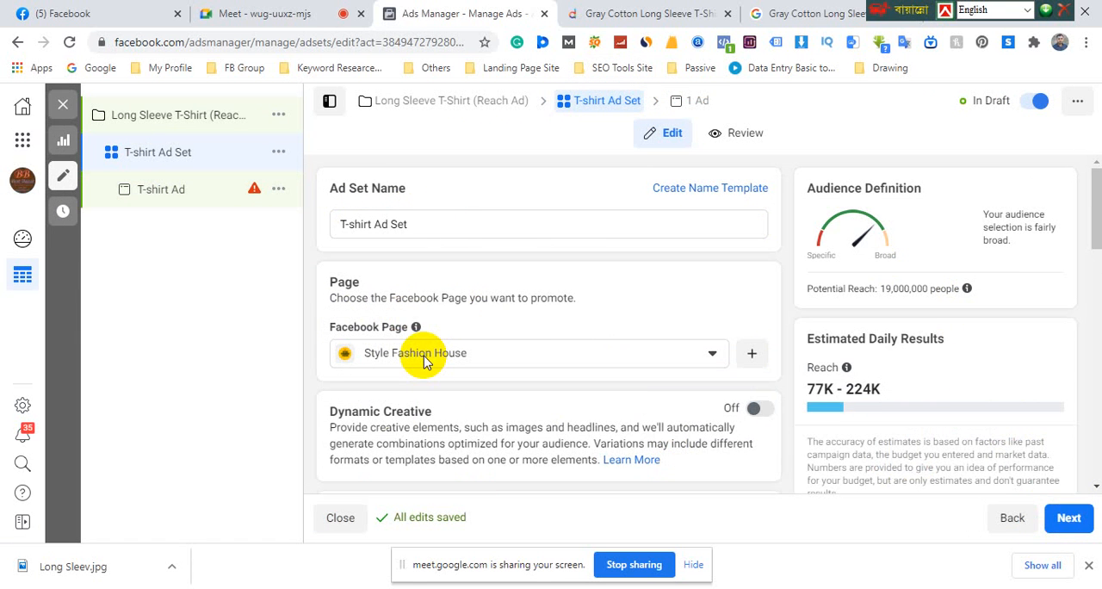
{"action": "scroll", "coordinate": [424, 361], "scroll_direction": "down", "scroll_amount": 7}
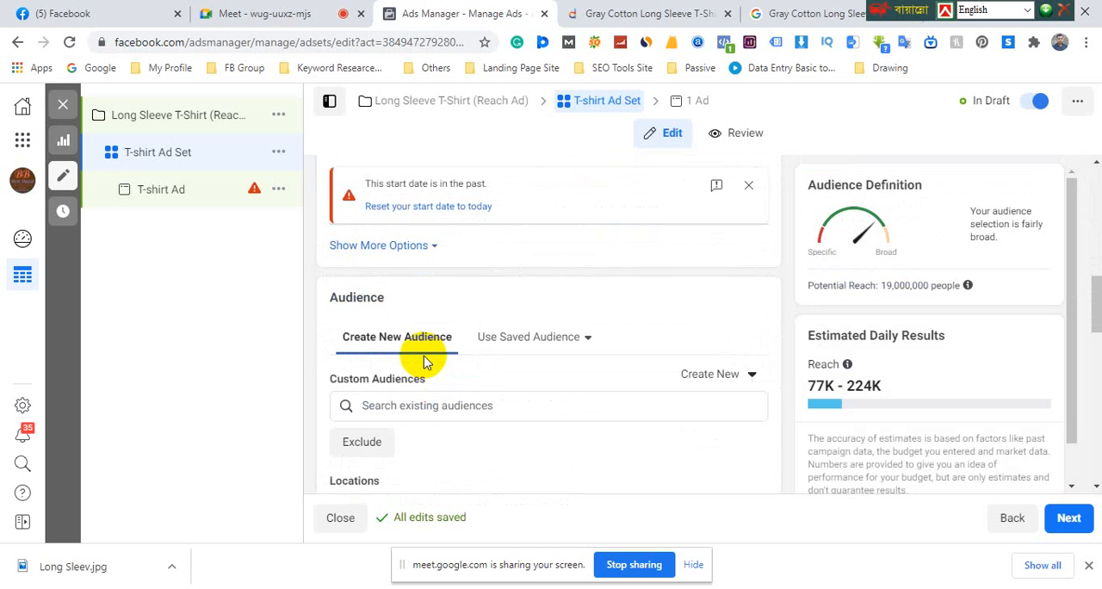
{"action": "scroll", "coordinate": [447, 323], "scroll_direction": "down", "scroll_amount": 2}
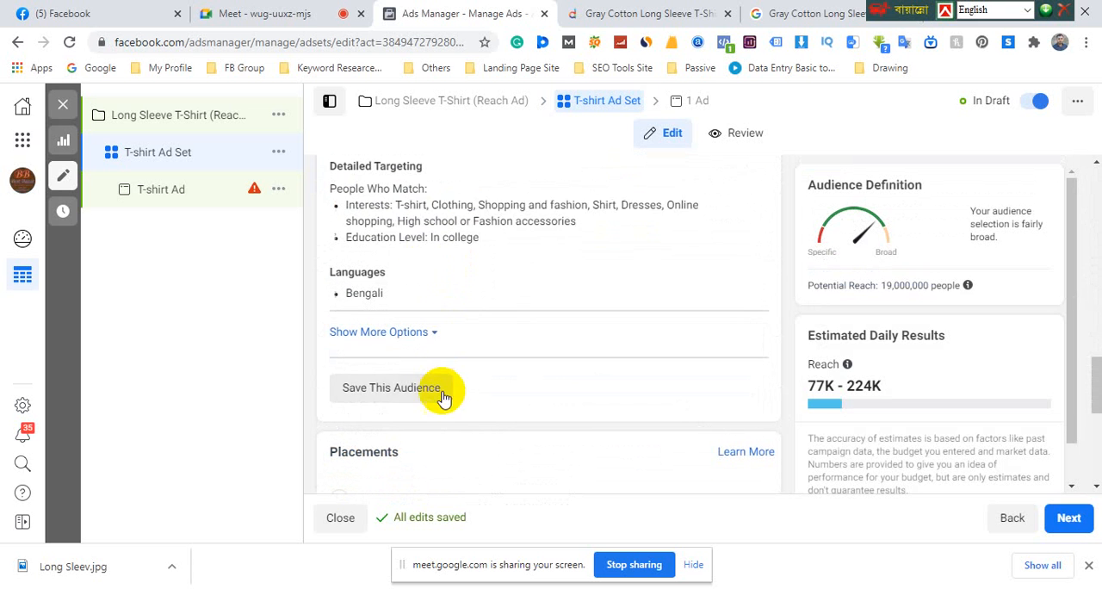
{"action": "left_click_drag", "start_coordinate": [400, 208], "coordinate": [476, 239]}
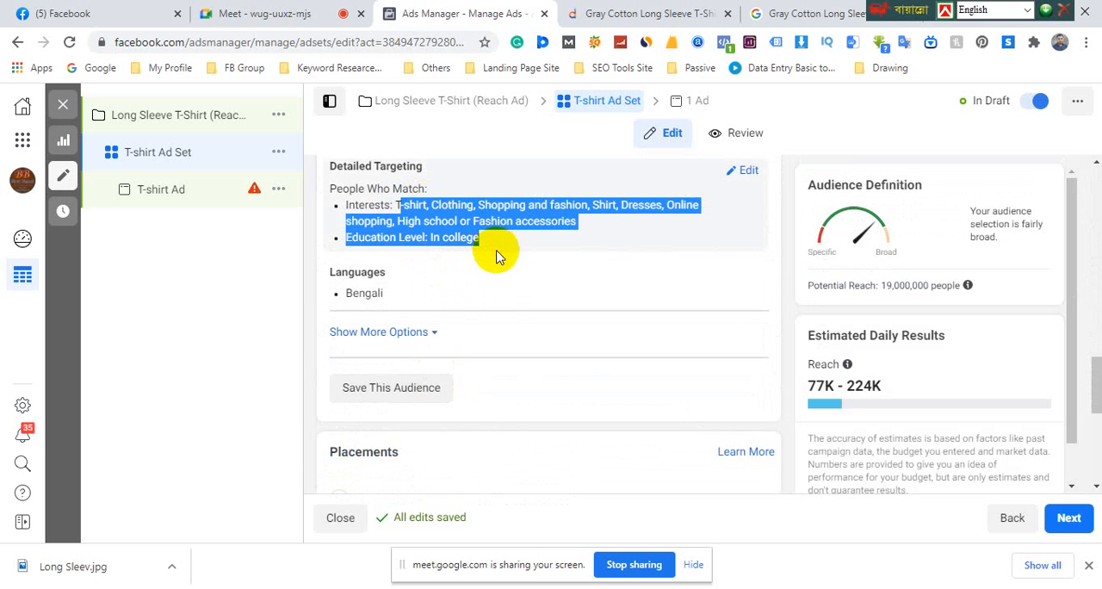
{"action": "scroll", "coordinate": [496, 256], "scroll_direction": "up", "scroll_amount": 1}
{"action": "left_click", "coordinate": [465, 287]}
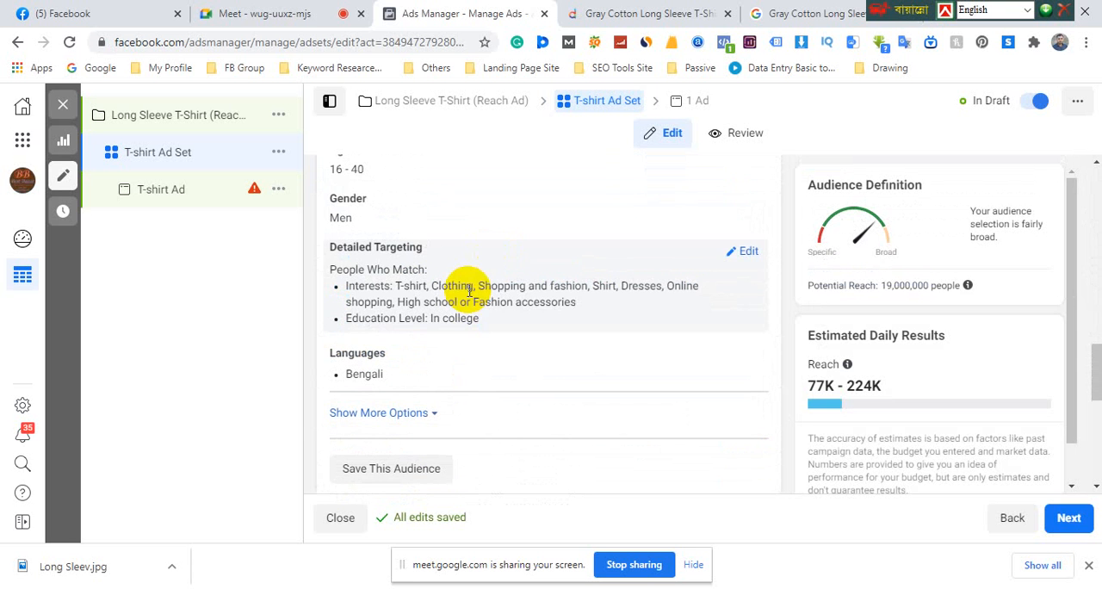
Check the Google Meet call and the Daraz T-shirt product page, and return to Ads Manager
{"action": "left_click", "coordinate": [245, 15]}
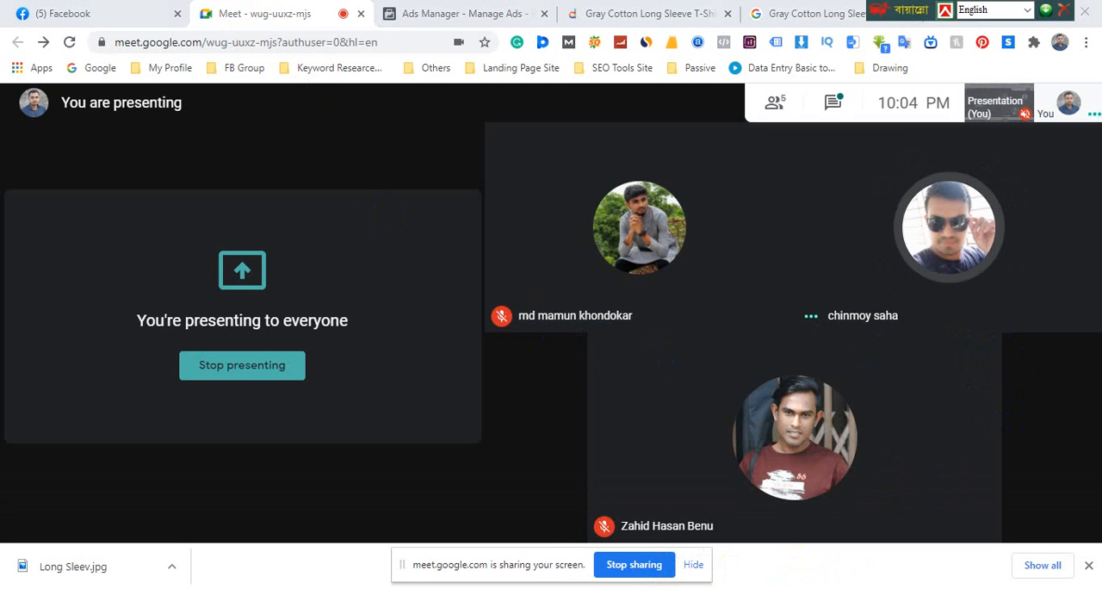
{"action": "left_click", "coordinate": [378, 588]}
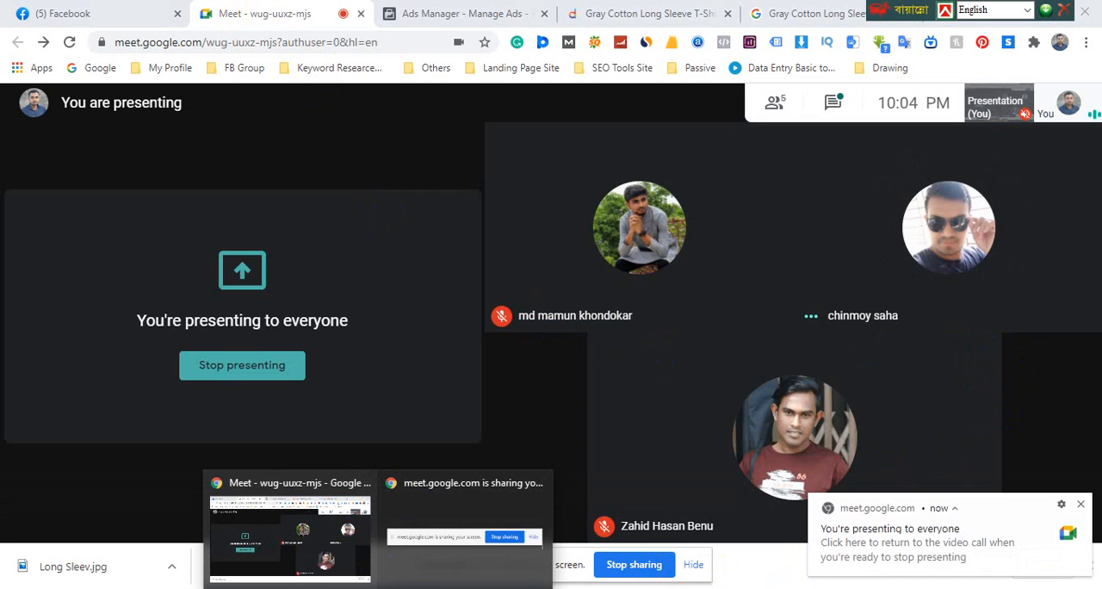
{"action": "left_click", "coordinate": [315, 481]}
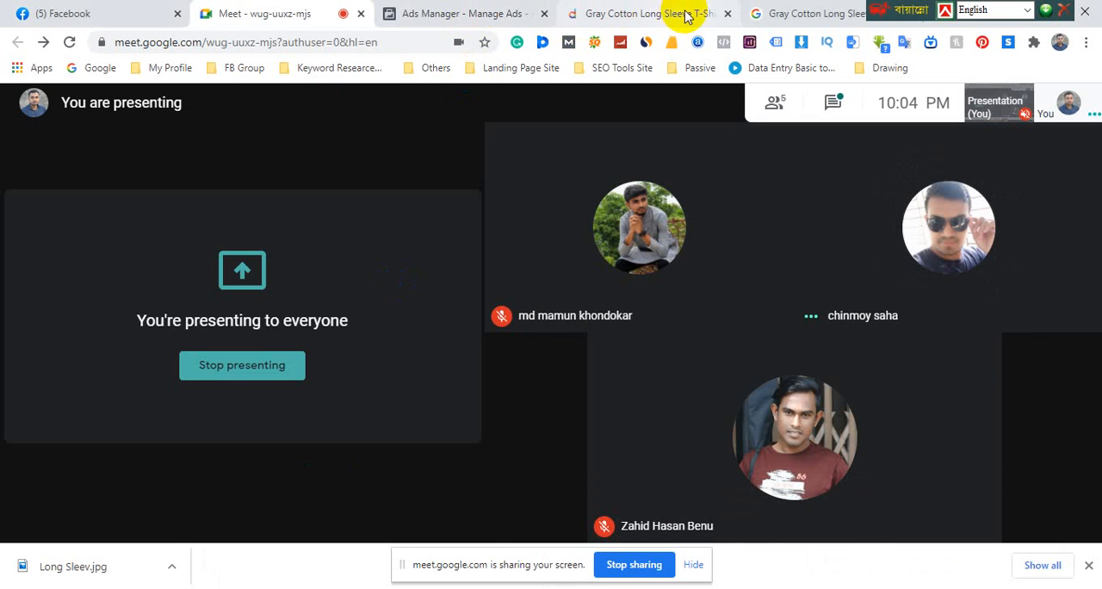
{"action": "left_click", "coordinate": [646, 13]}
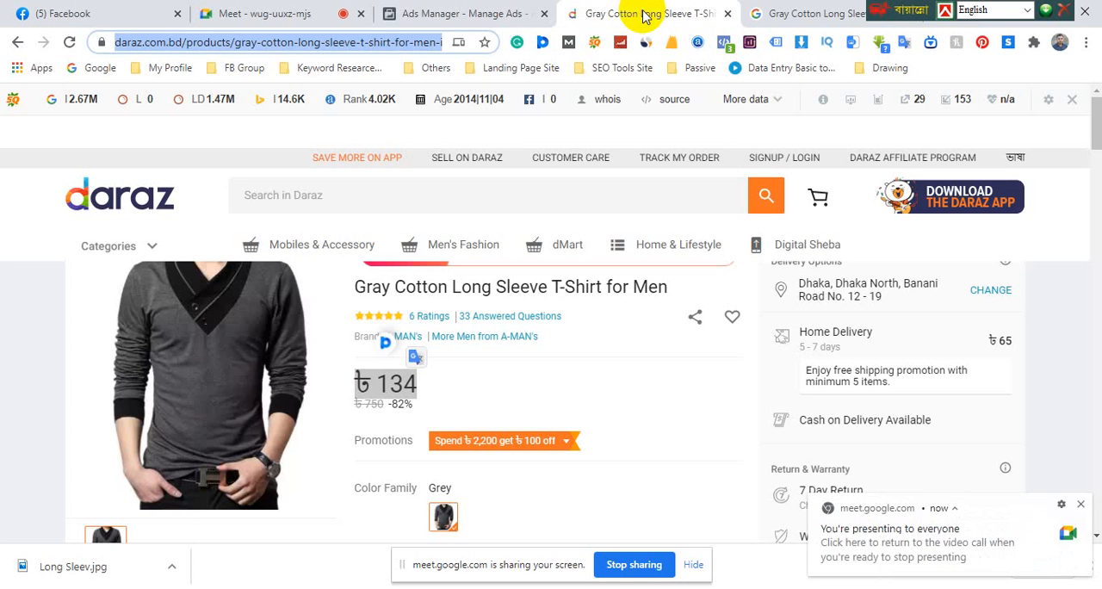
{"action": "left_click", "coordinate": [488, 14]}
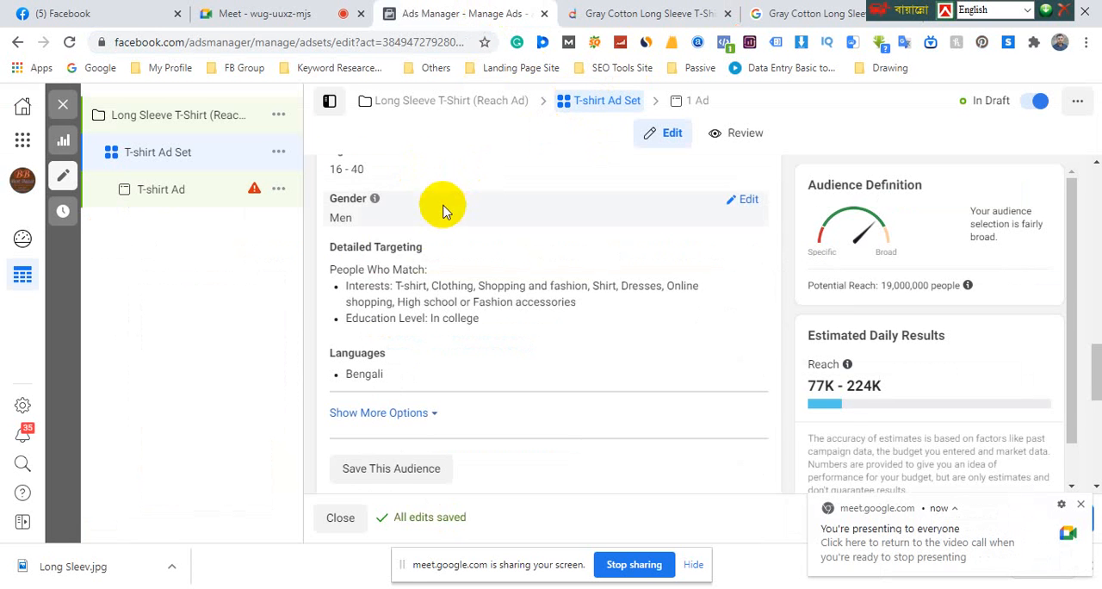
Expand the ad set's additional audience options and look over its connections, placements and delivery settings
{"action": "scroll", "coordinate": [422, 229], "scroll_direction": "up", "scroll_amount": 2}
{"action": "scroll", "coordinate": [431, 241], "scroll_direction": "down", "scroll_amount": 3}
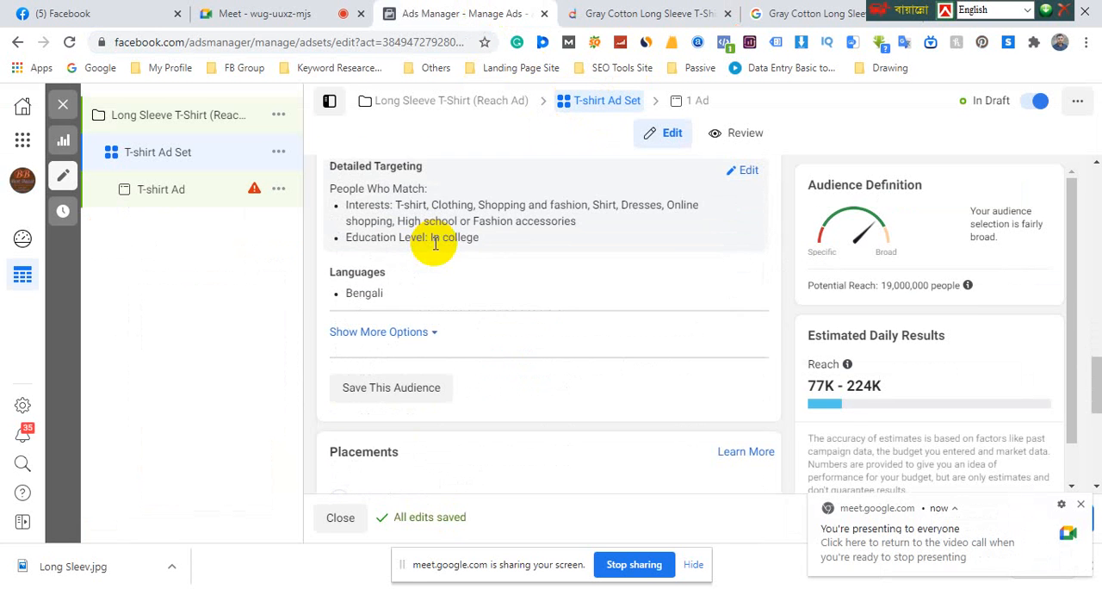
{"action": "left_click", "coordinate": [405, 334]}
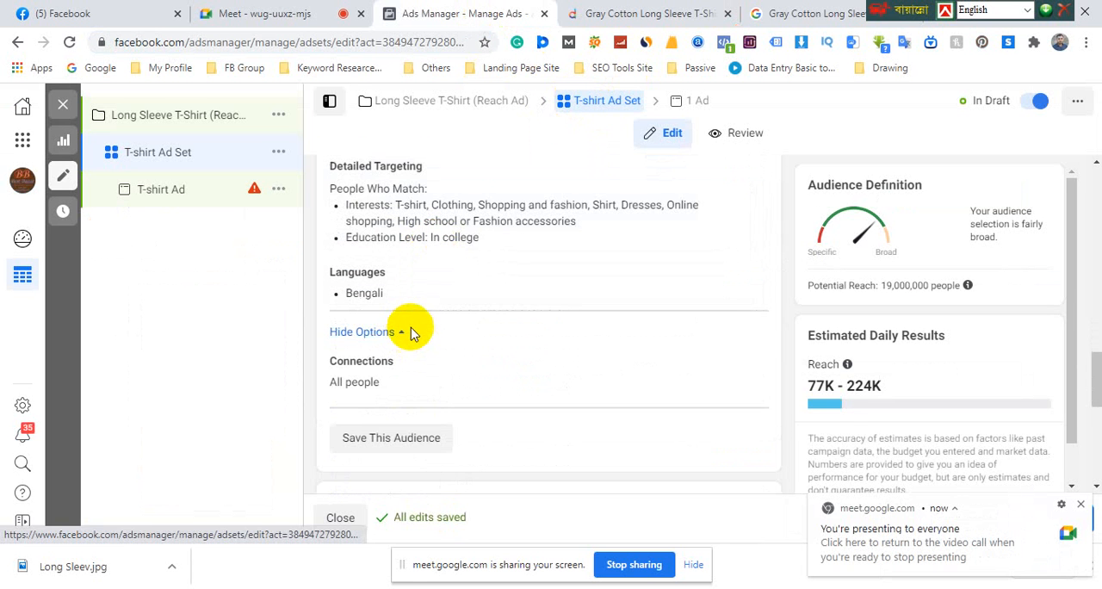
{"action": "scroll", "coordinate": [411, 331], "scroll_direction": "down", "scroll_amount": 1}
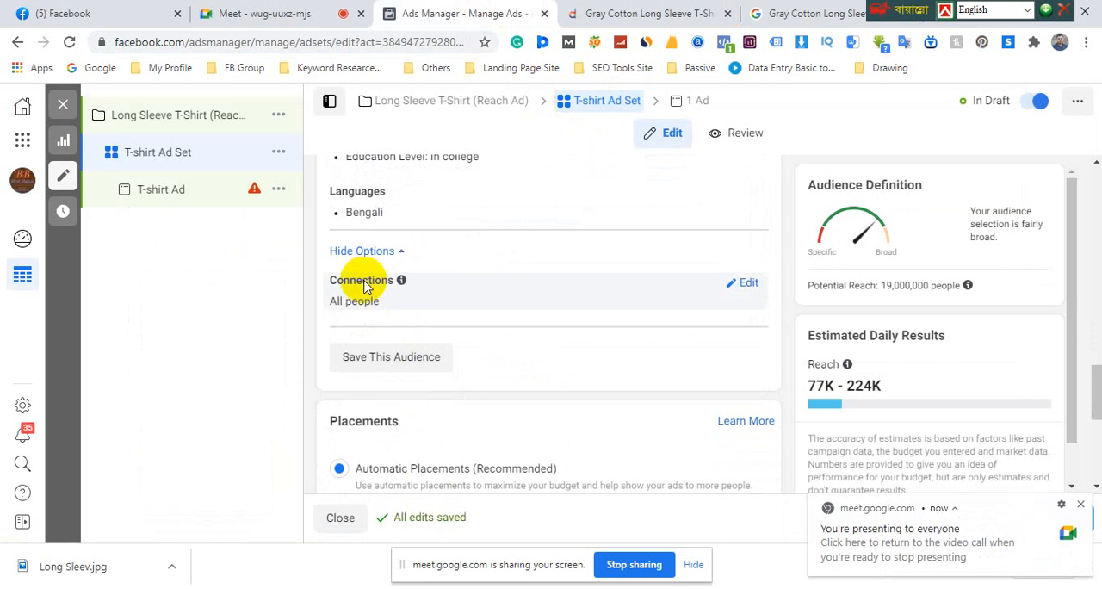
{"action": "scroll", "coordinate": [392, 302], "scroll_direction": "down", "scroll_amount": 3}
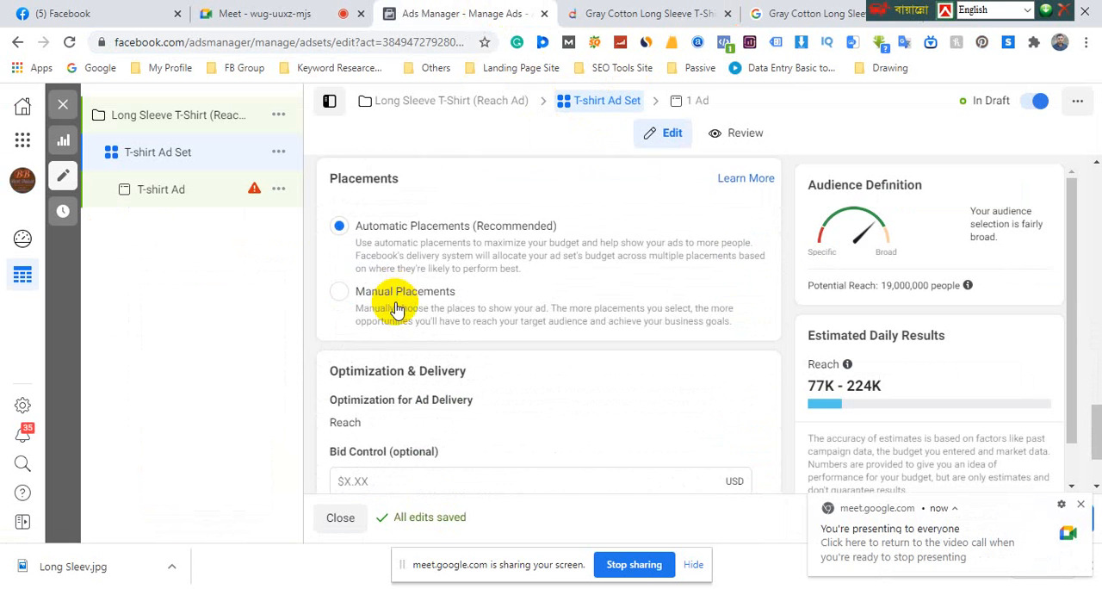
{"action": "scroll", "coordinate": [396, 310], "scroll_direction": "down", "scroll_amount": 1}
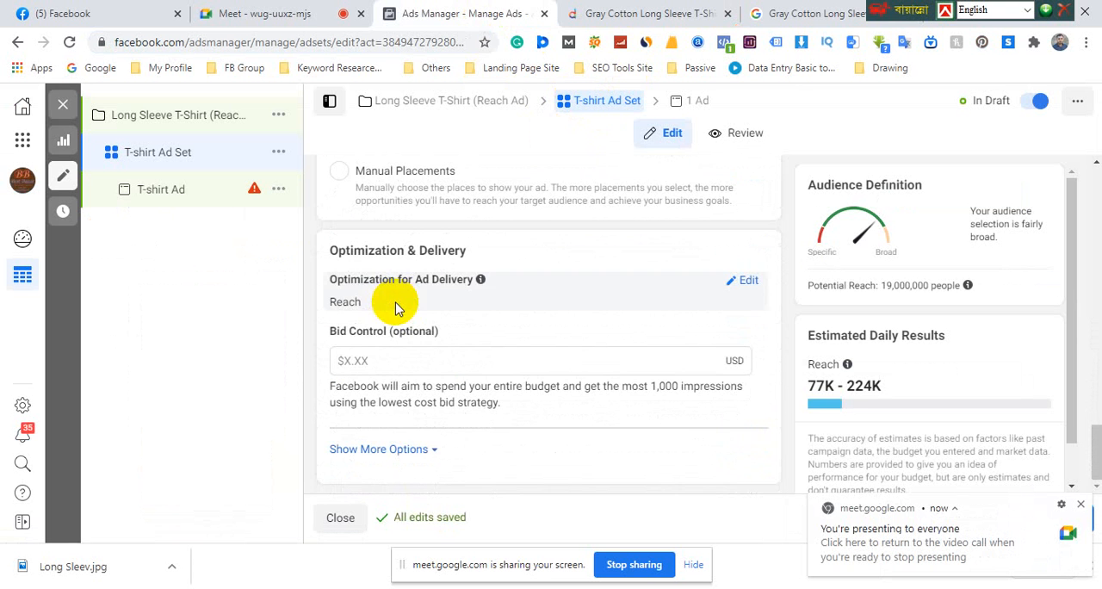
Expand the additional optimization and delivery options and set the ad set's frequency cap to 3 impressions every 1 day
{"action": "left_click", "coordinate": [425, 449]}
{"action": "scroll", "coordinate": [428, 392], "scroll_direction": "down", "scroll_amount": 1}
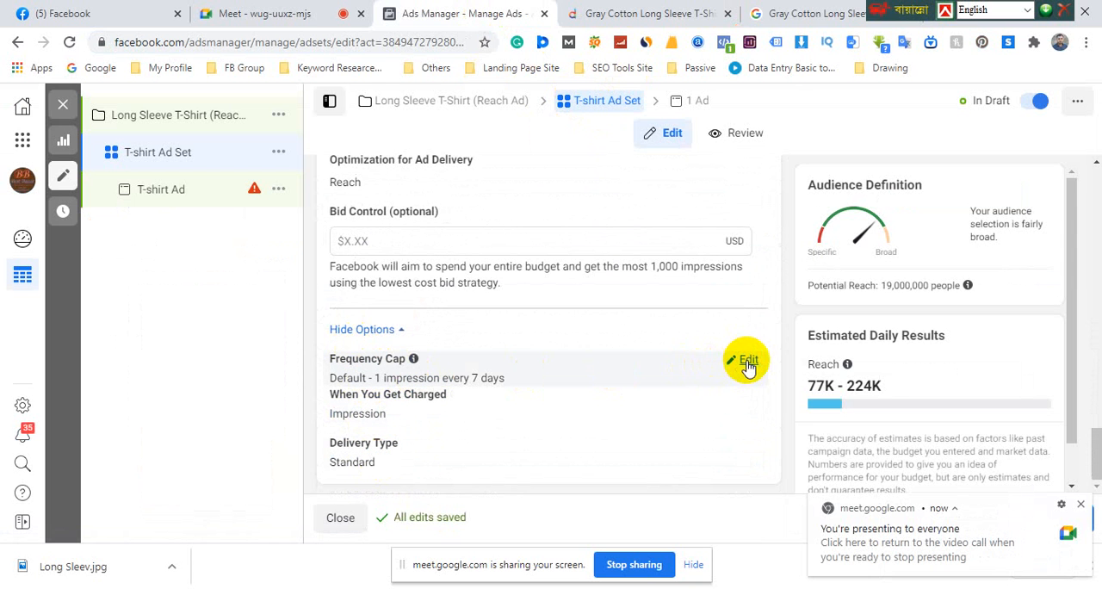
{"action": "left_click", "coordinate": [746, 362]}
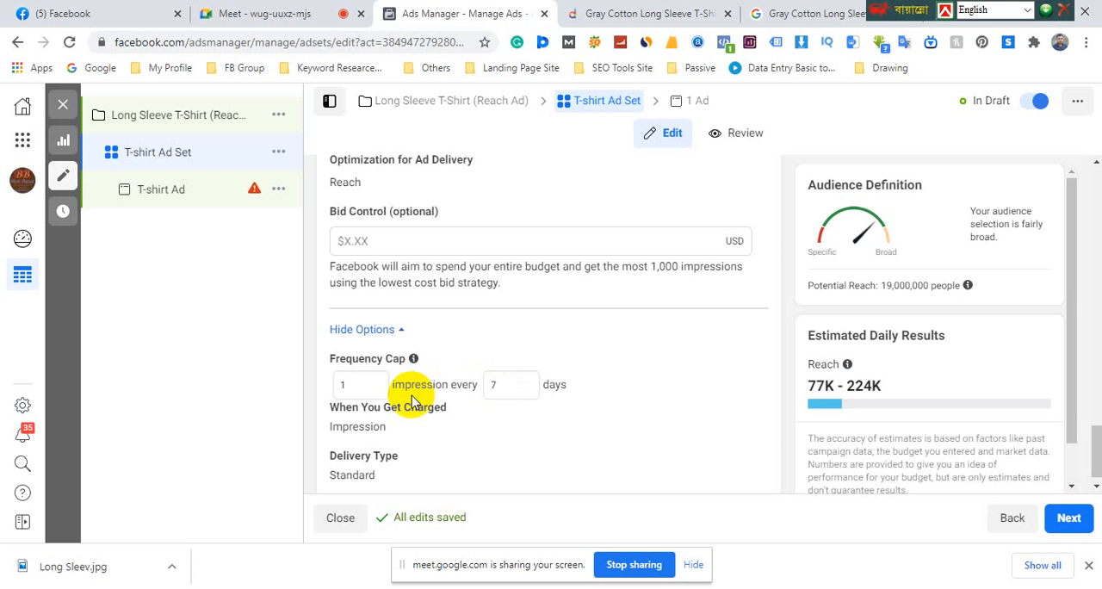
{"action": "left_click", "coordinate": [333, 386]}
{"action": "double_click", "coordinate": [499, 386]}
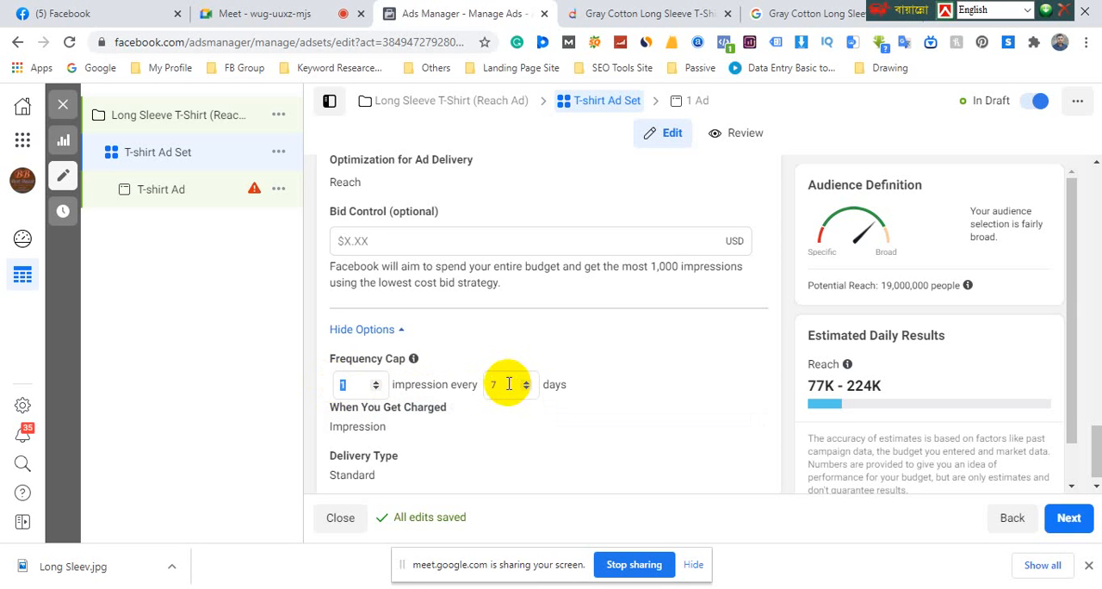
{"action": "type", "text": "1"}
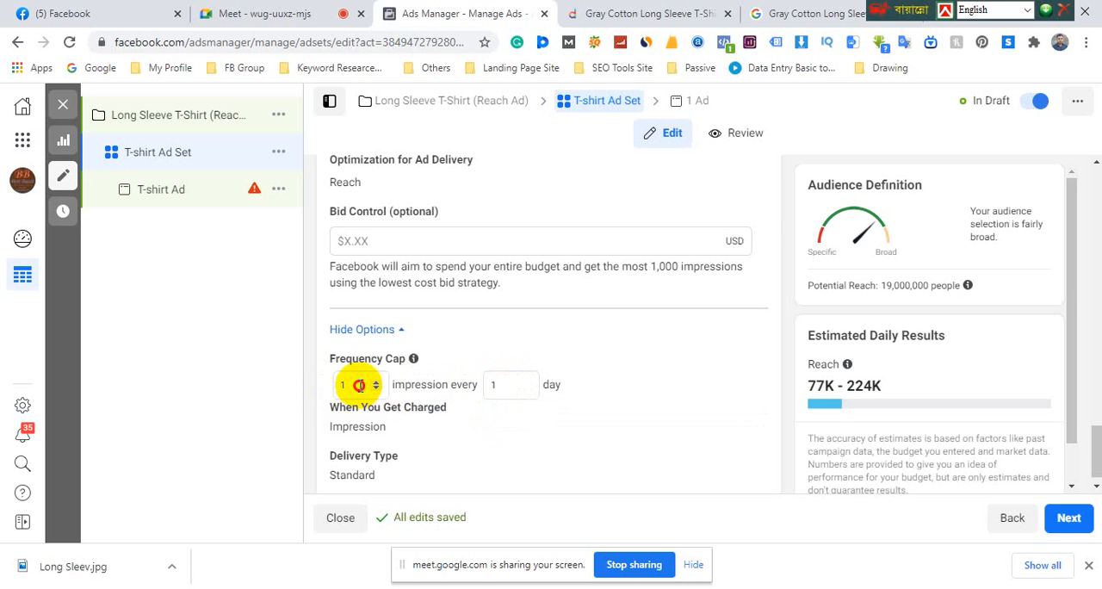
{"action": "double_click", "coordinate": [353, 385]}
{"action": "type", "text": "3"}
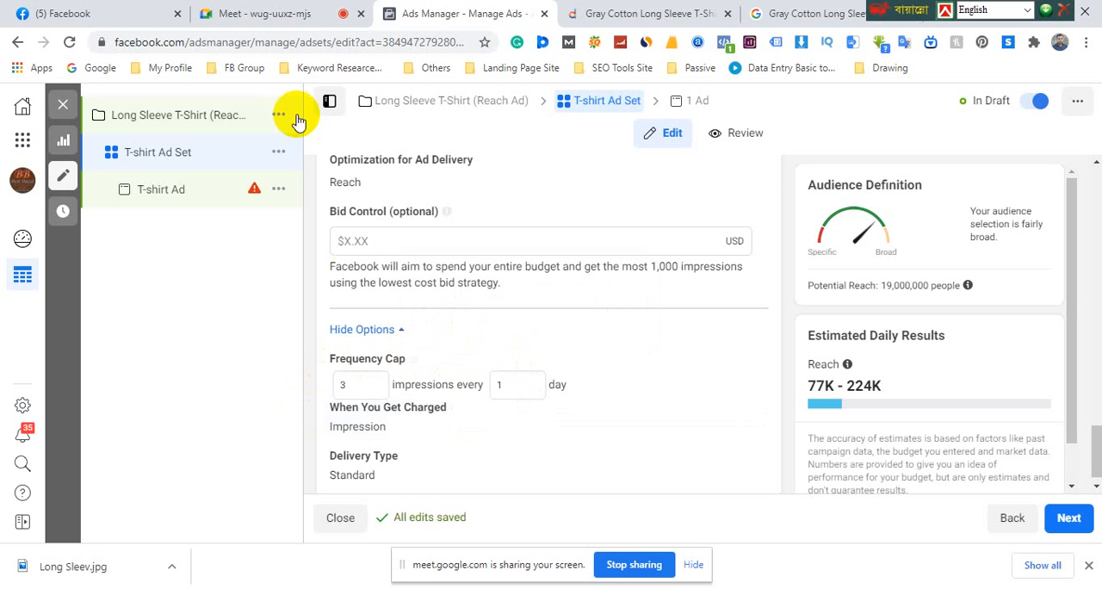
Look through the posts and sponsored ads in the Facebook home feed, and return to the ad set's frequency cap impressions value
{"action": "left_click", "coordinate": [102, 13]}
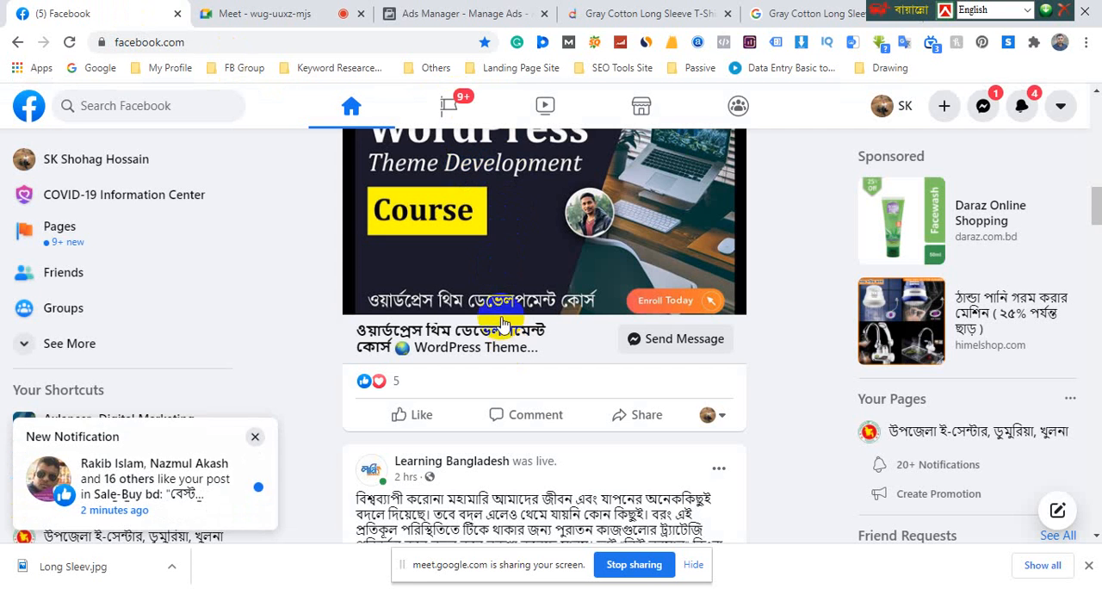
{"action": "scroll", "coordinate": [503, 310], "scroll_direction": "down", "scroll_amount": 10}
{"action": "scroll", "coordinate": [502, 314], "scroll_direction": "down", "scroll_amount": 4}
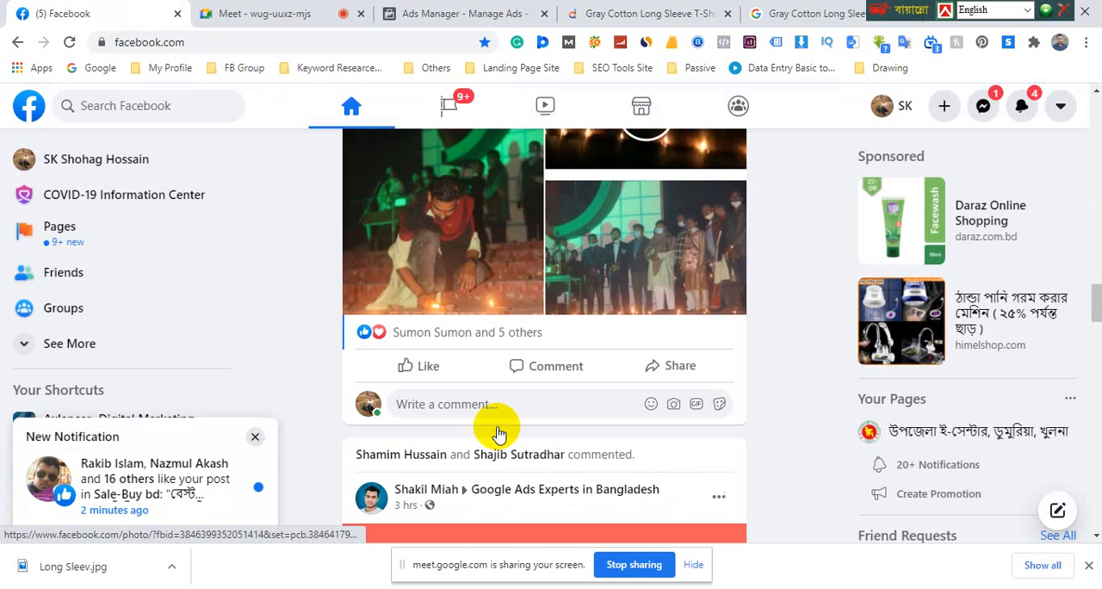
{"action": "scroll", "coordinate": [497, 431], "scroll_direction": "down", "scroll_amount": 2}
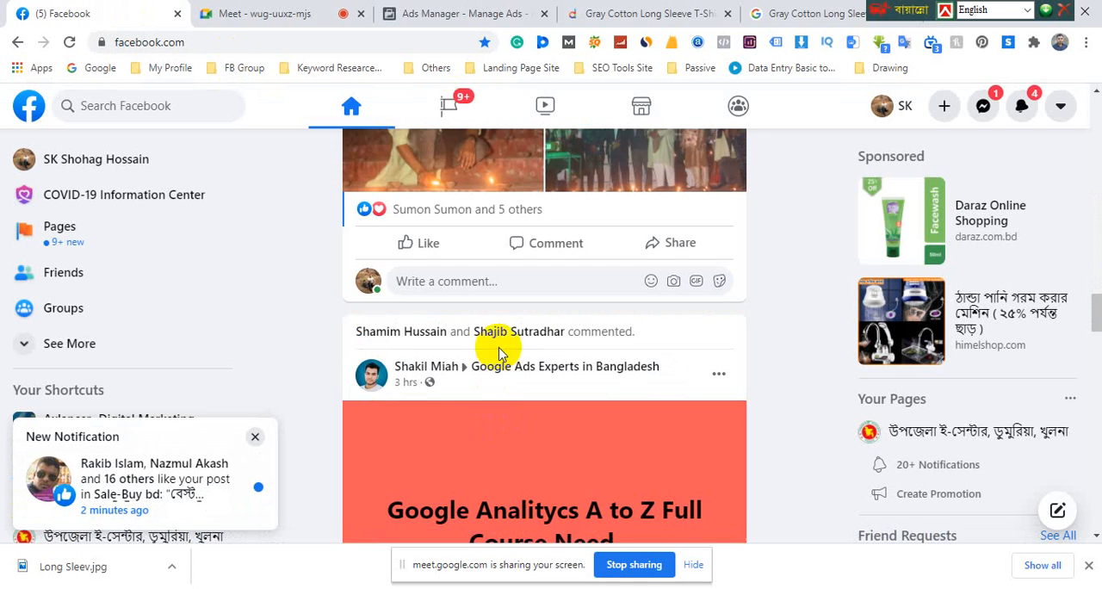
{"action": "scroll", "coordinate": [504, 362], "scroll_direction": "down", "scroll_amount": 3}
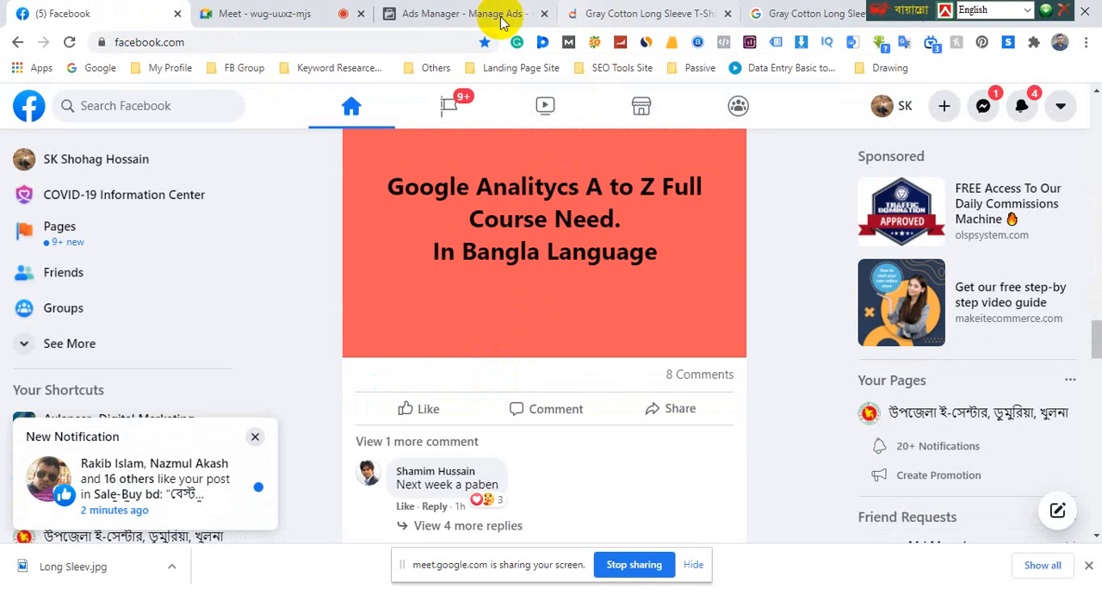
{"action": "left_click", "coordinate": [469, 17]}
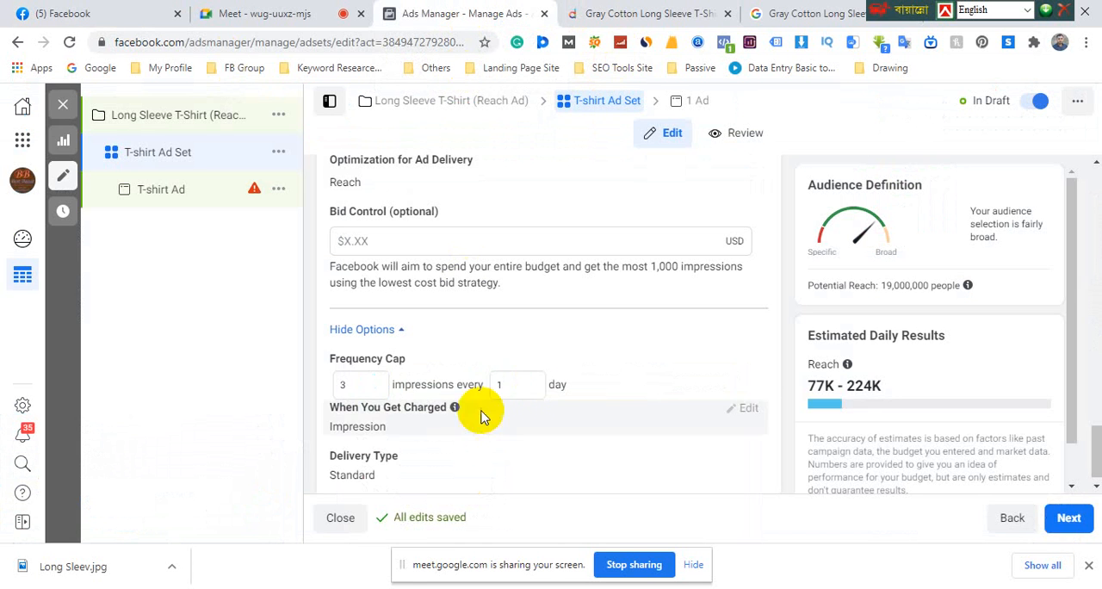
{"action": "left_click", "coordinate": [340, 384]}
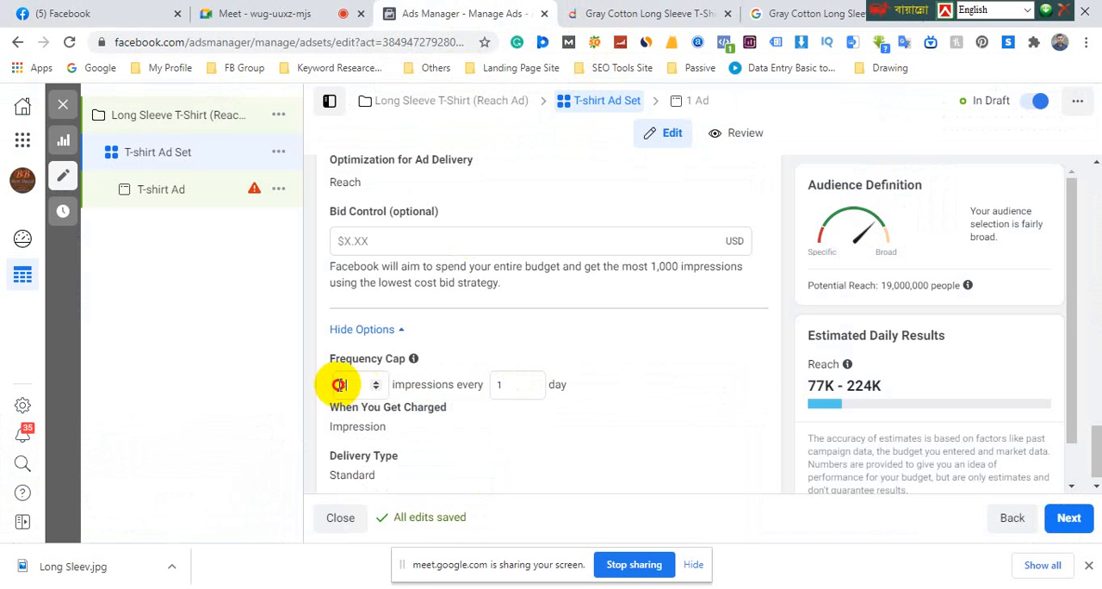
Set the ad set's frequency cap to 1 impression every 1 day and view the cap's explanation
{"action": "type", "text": "1"}
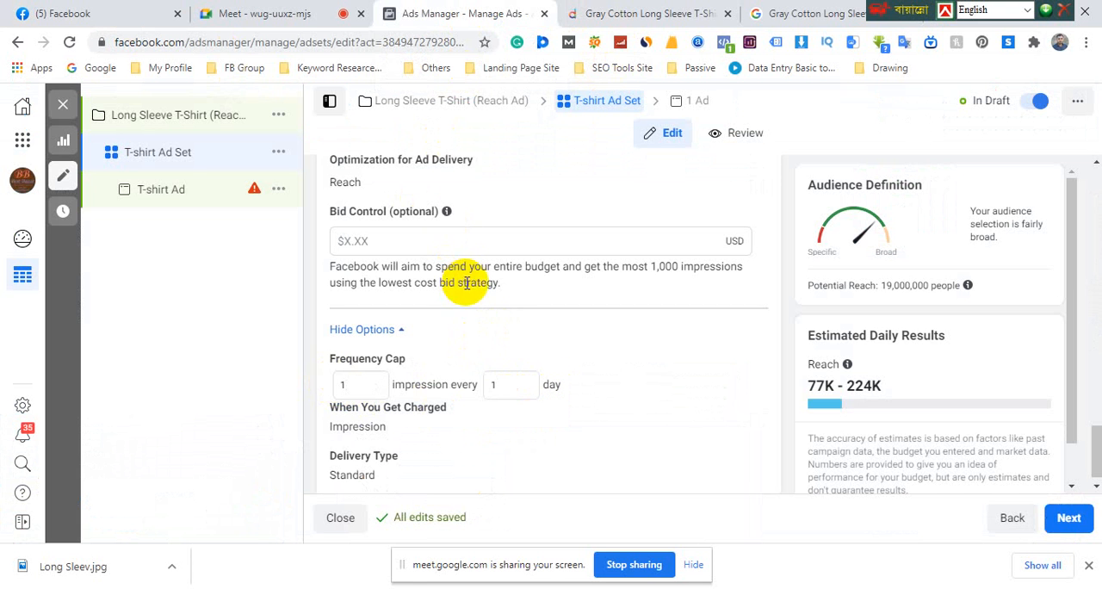
{"action": "scroll", "coordinate": [466, 284], "scroll_direction": "up", "scroll_amount": 3}
{"action": "scroll", "coordinate": [450, 215], "scroll_direction": "down", "scroll_amount": 3}
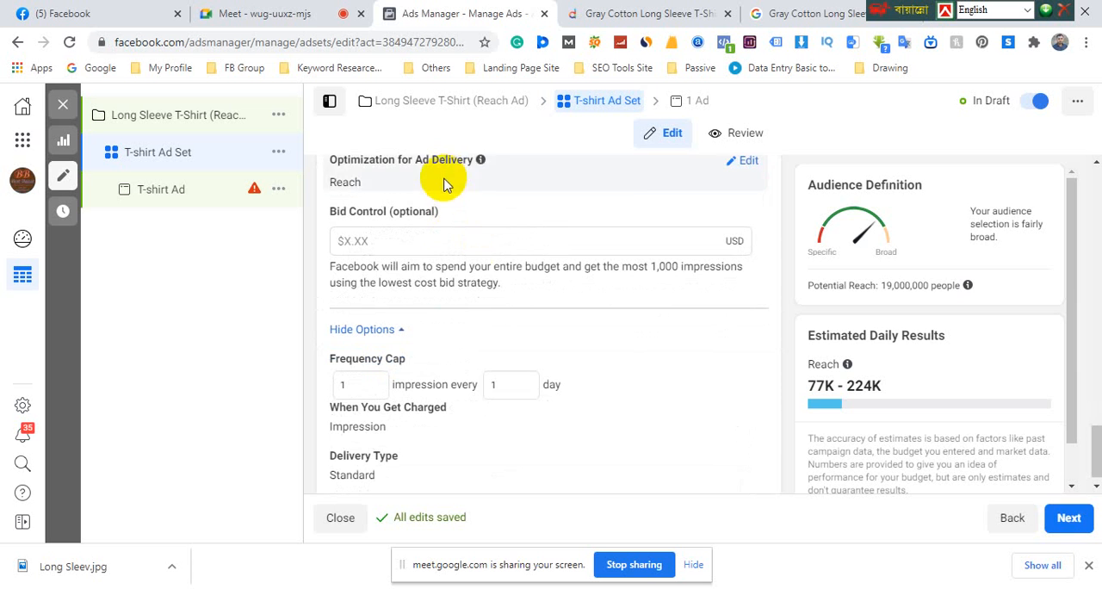
{"action": "scroll", "coordinate": [458, 350], "scroll_direction": "down", "scroll_amount": 1}
{"action": "mouse_move", "coordinate": [397, 342]}
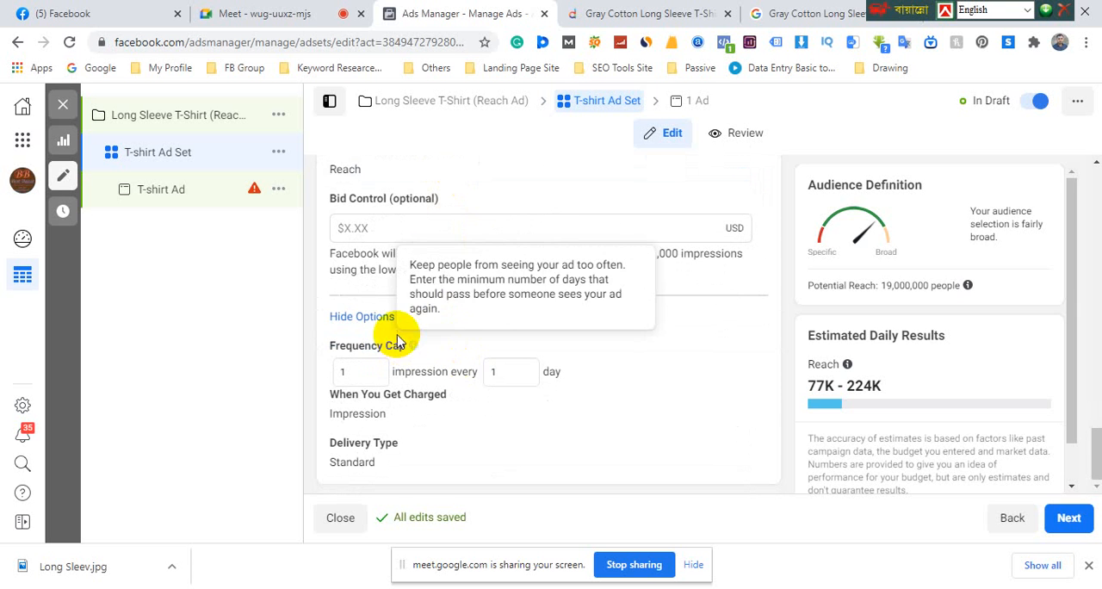
Open the ad set audience's Connections for editing and look through the available connection types without choosing one
{"action": "scroll", "coordinate": [435, 323], "scroll_direction": "up", "scroll_amount": 5}
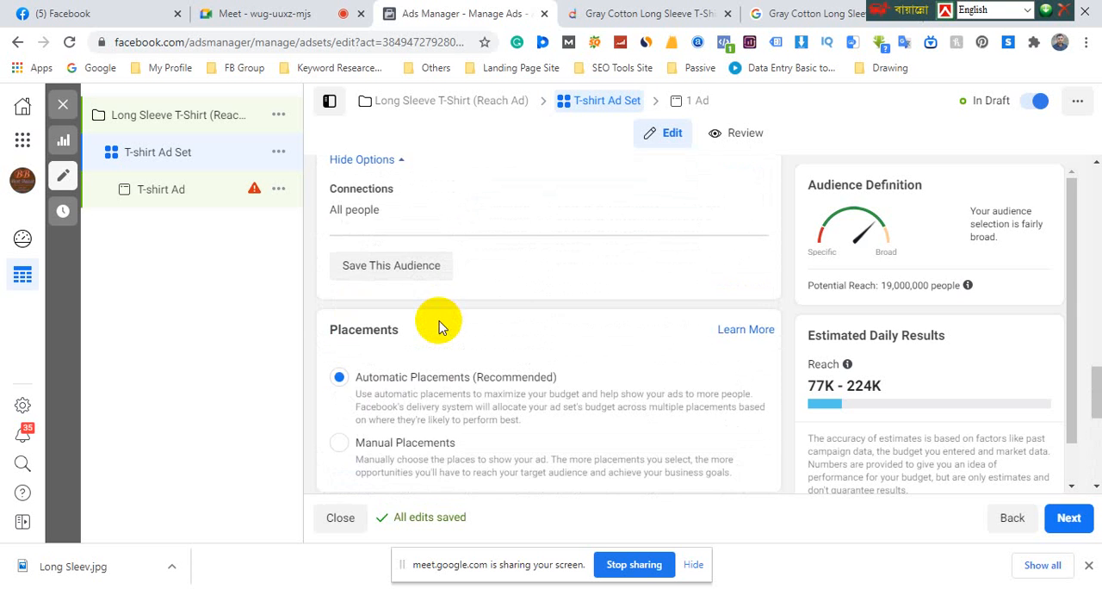
{"action": "scroll", "coordinate": [439, 326], "scroll_direction": "up", "scroll_amount": 2}
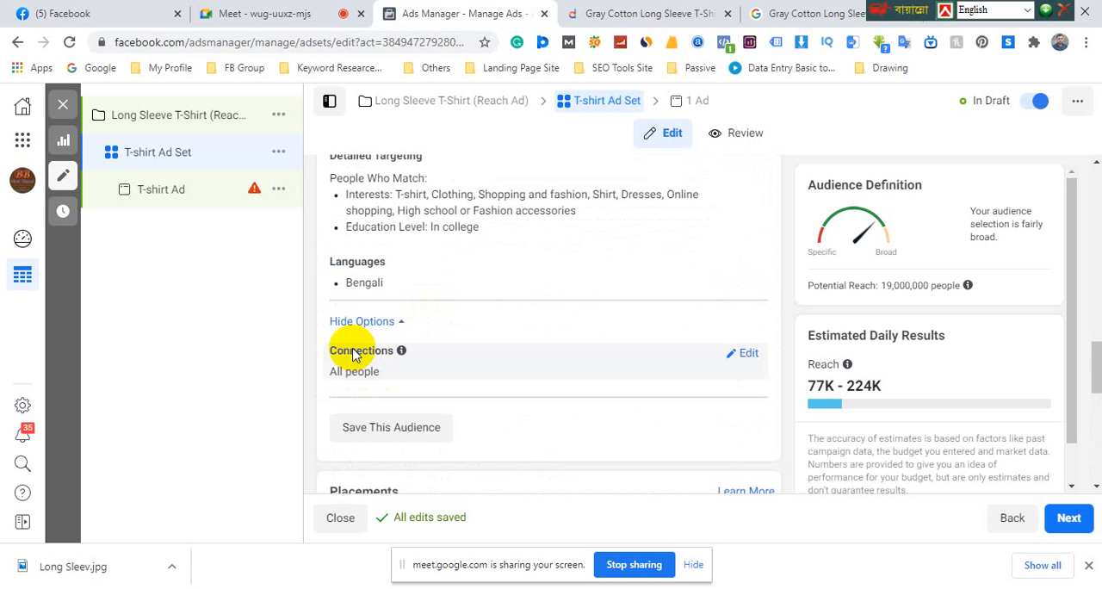
{"action": "left_click", "coordinate": [740, 354]}
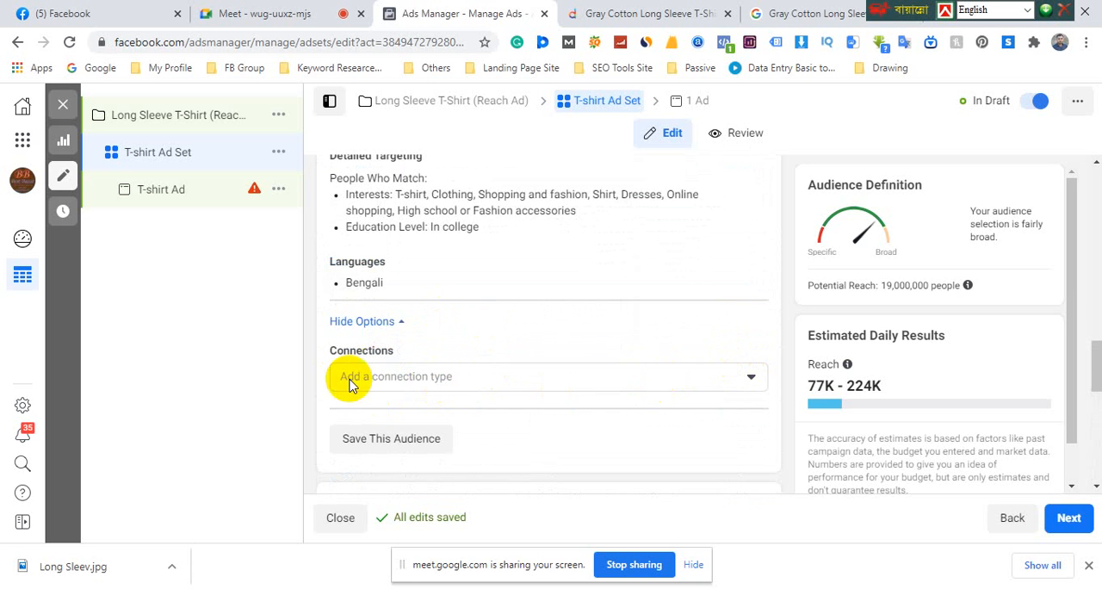
{"action": "left_click", "coordinate": [500, 378]}
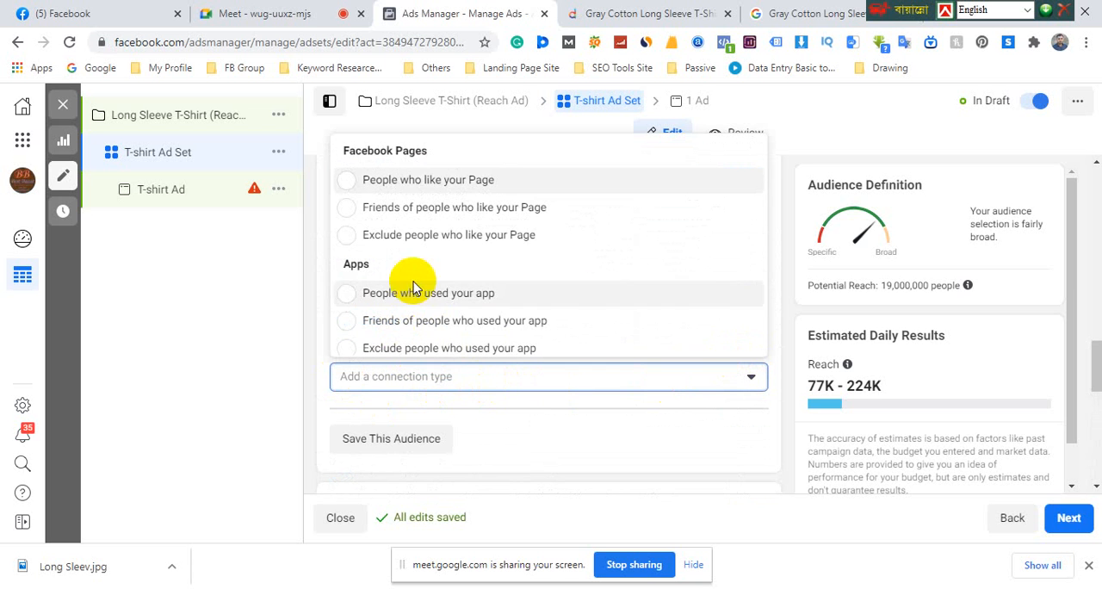
{"action": "left_click", "coordinate": [780, 267]}
Reset the ad set's start date to today in the schedule
{"action": "scroll", "coordinate": [758, 315], "scroll_direction": "up", "scroll_amount": 6}
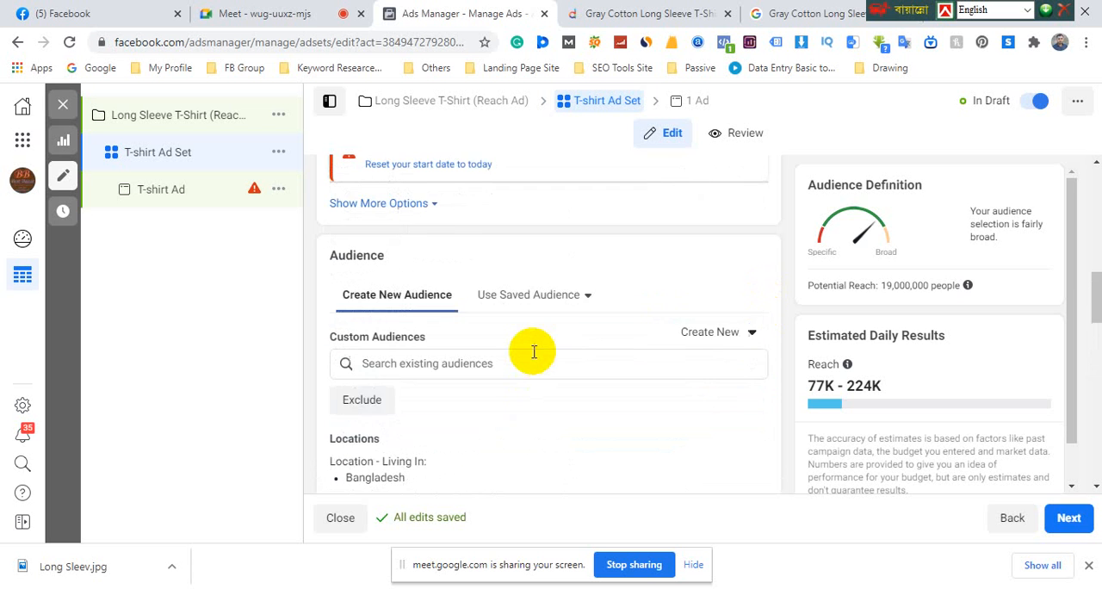
{"action": "scroll", "coordinate": [532, 356], "scroll_direction": "up", "scroll_amount": 3}
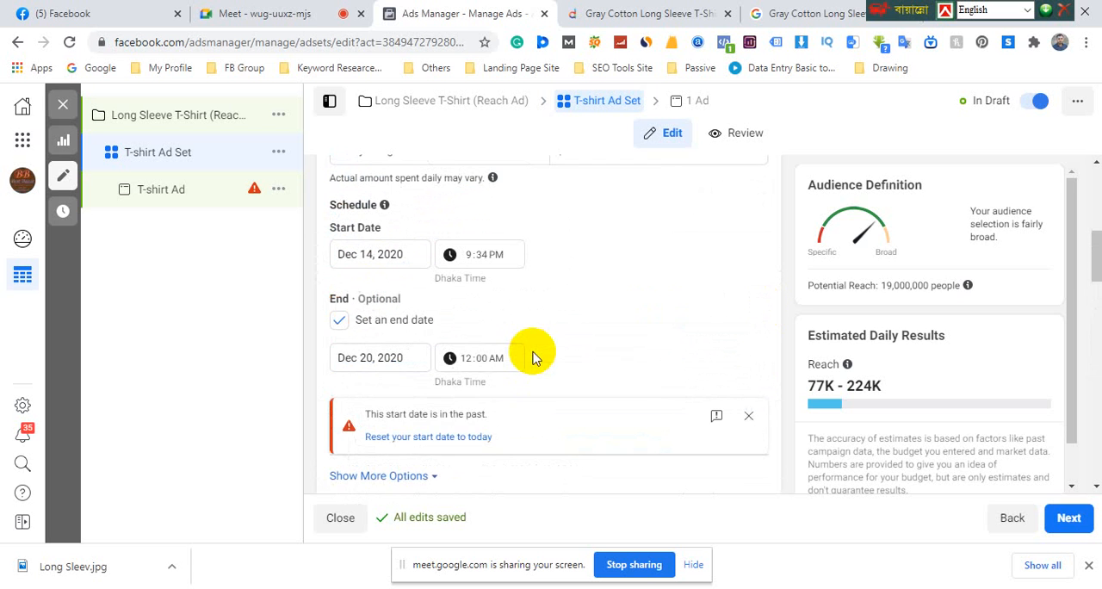
{"action": "left_click", "coordinate": [447, 442]}
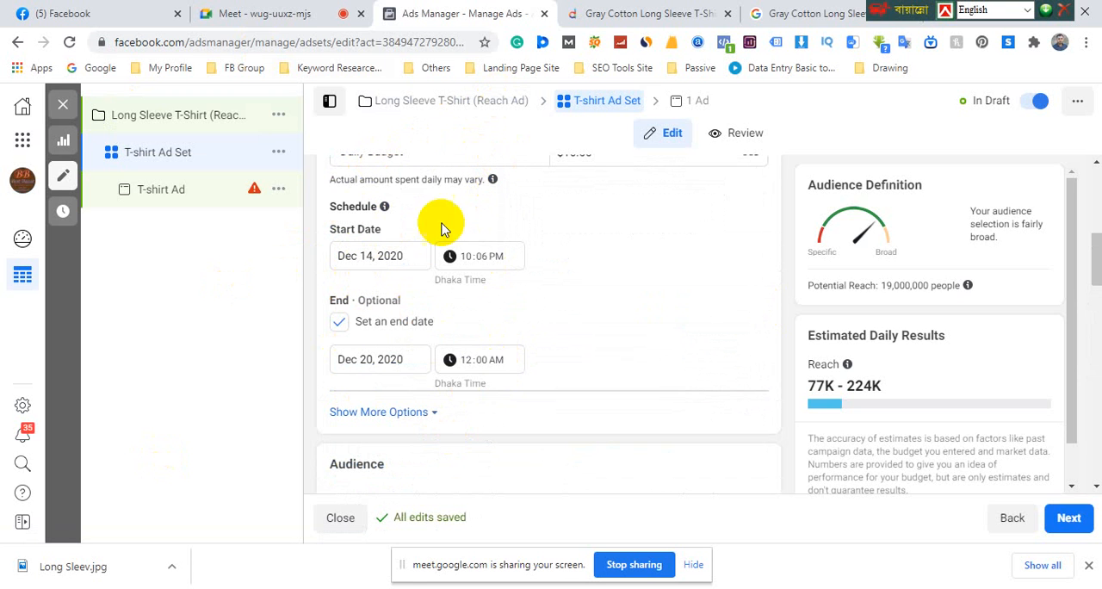
{"action": "mouse_move", "coordinate": [384, 206]}
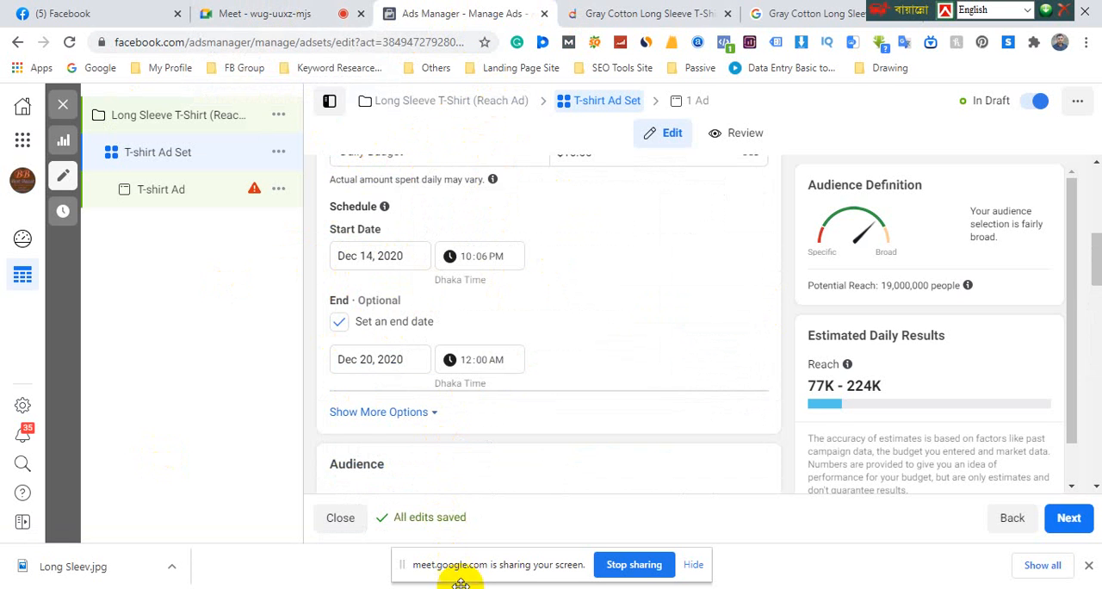
Switch to PowerPoint, review the slide's Facebook ad campaign structure table from Objective to CTA Button, and return to Ads Manager
{"action": "key", "text": "alt+Tab"}
{"action": "left_click", "coordinate": [831, 402]}
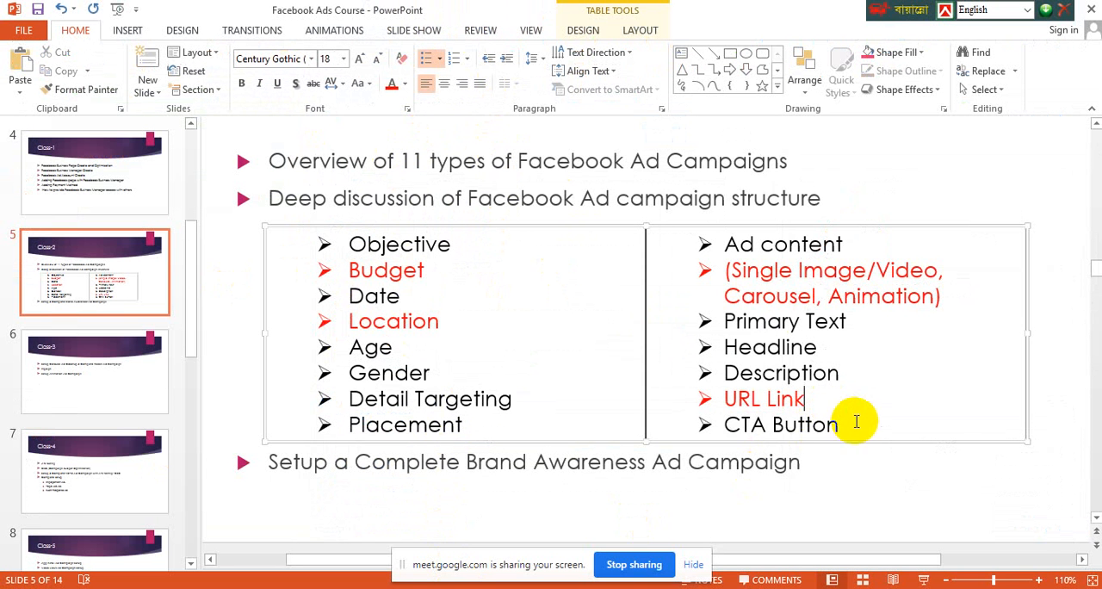
{"action": "left_click_drag", "start_coordinate": [849, 424], "coordinate": [366, 258]}
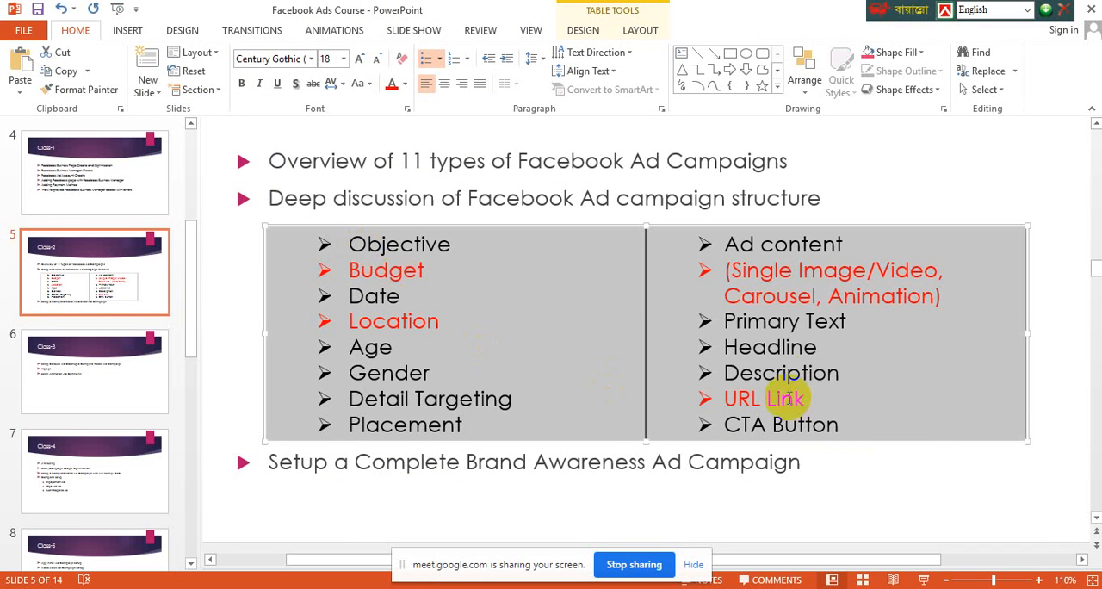
{"action": "left_click", "coordinate": [552, 394]}
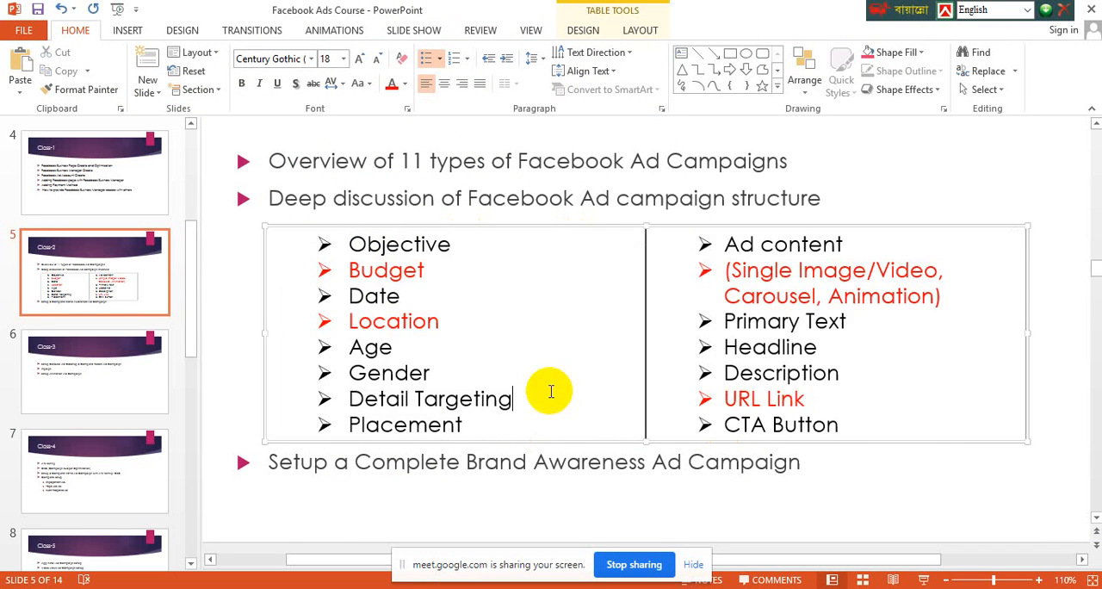
{"action": "left_click", "coordinate": [825, 425]}
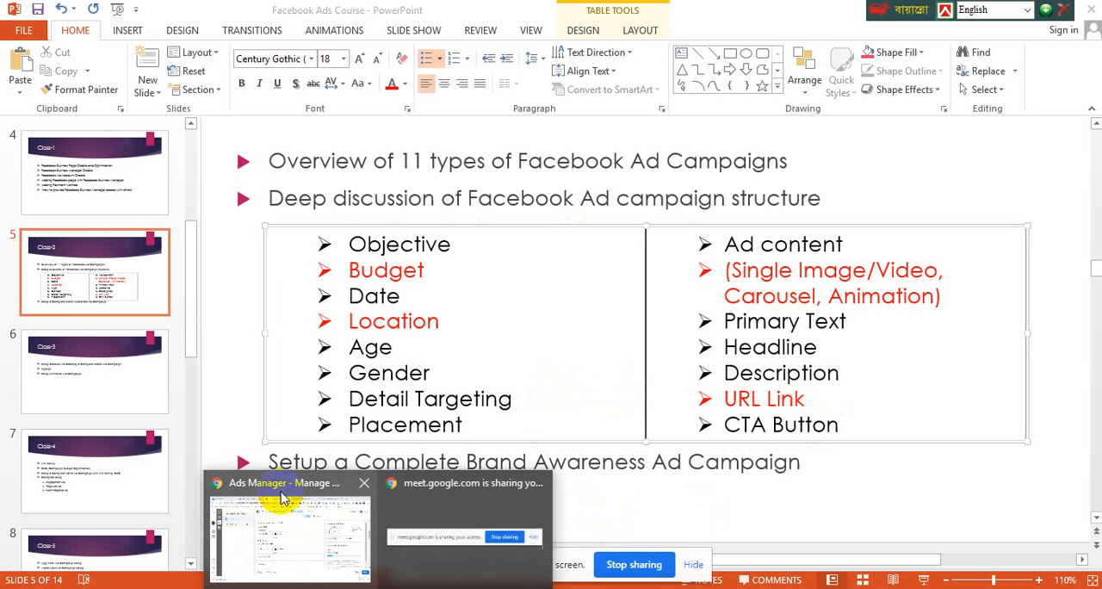
{"action": "left_click", "coordinate": [287, 493]}
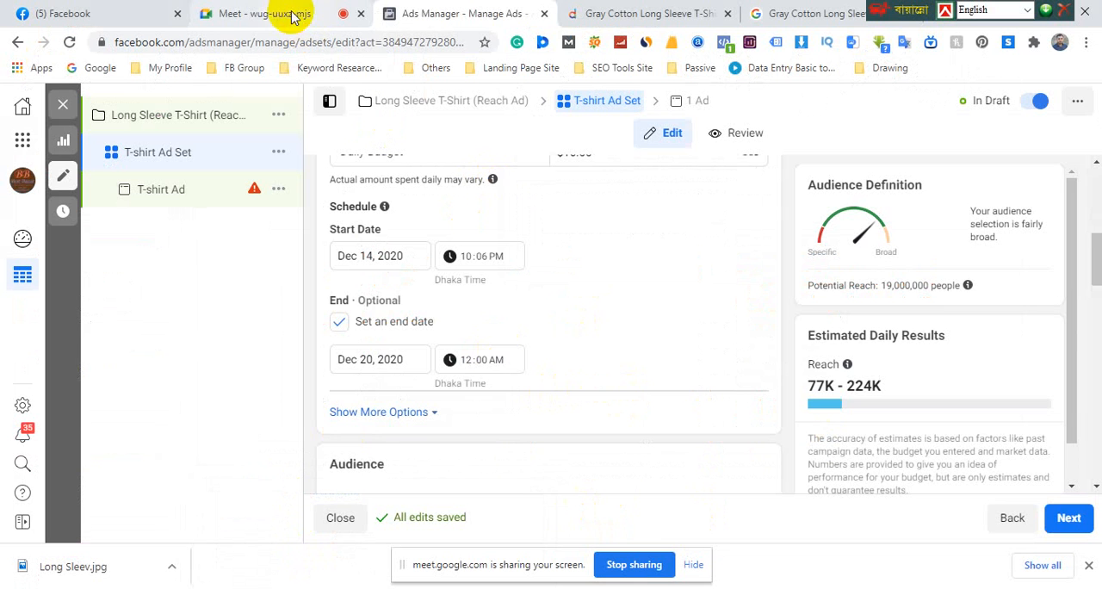
{"action": "mouse_move", "coordinate": [458, 588]}
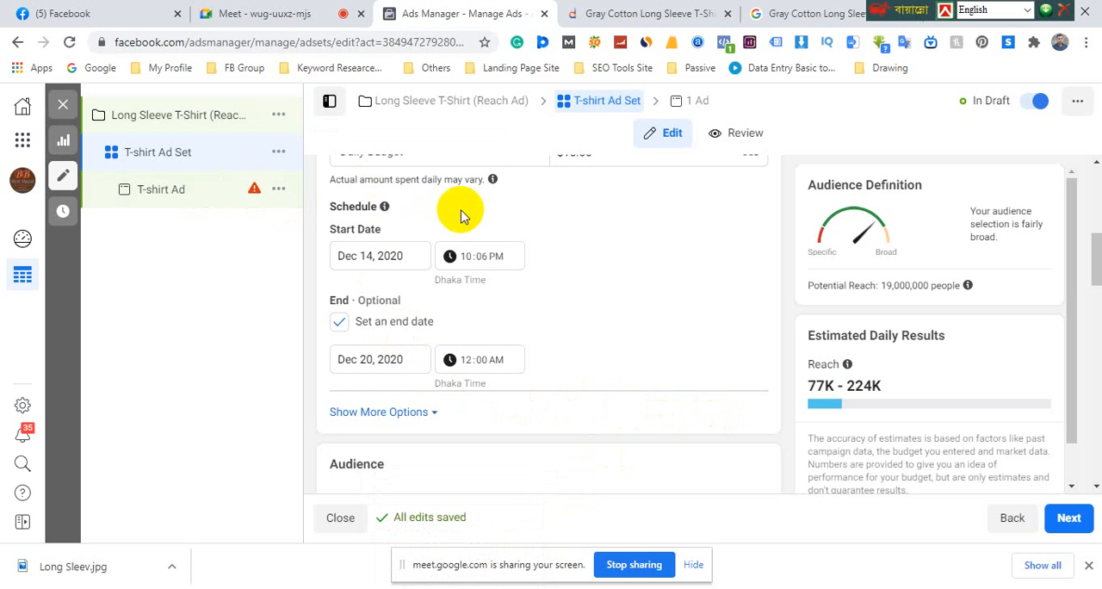
Look over the ad set's page, budget, schedule and audience sections, and open the campaign's objective for editing to view its choices
{"action": "scroll", "coordinate": [500, 249], "scroll_direction": "up", "scroll_amount": 5}
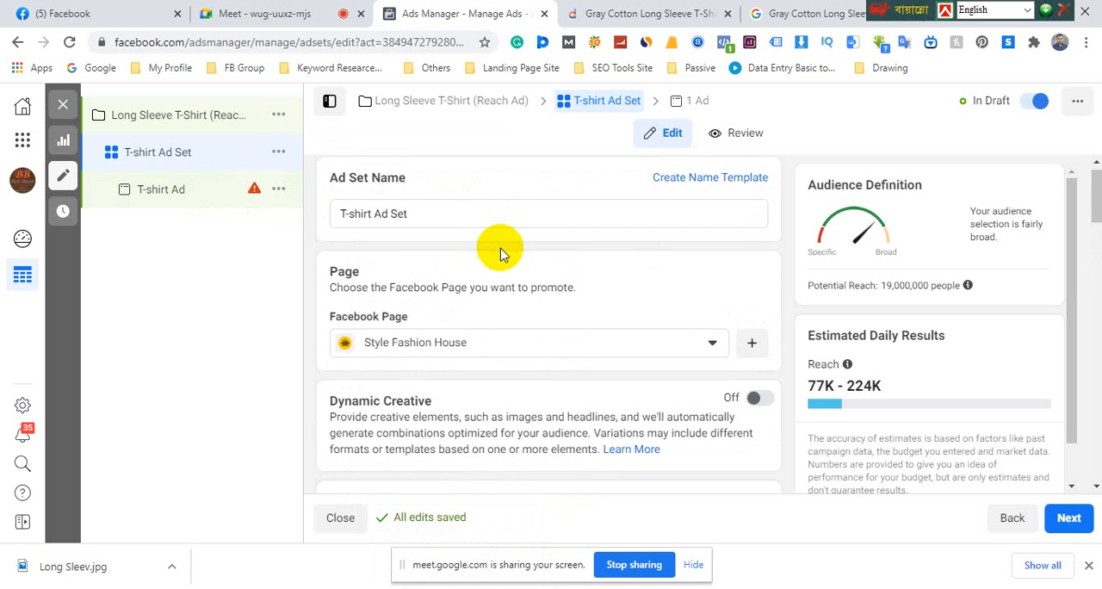
{"action": "scroll", "coordinate": [495, 340], "scroll_direction": "down", "scroll_amount": 3}
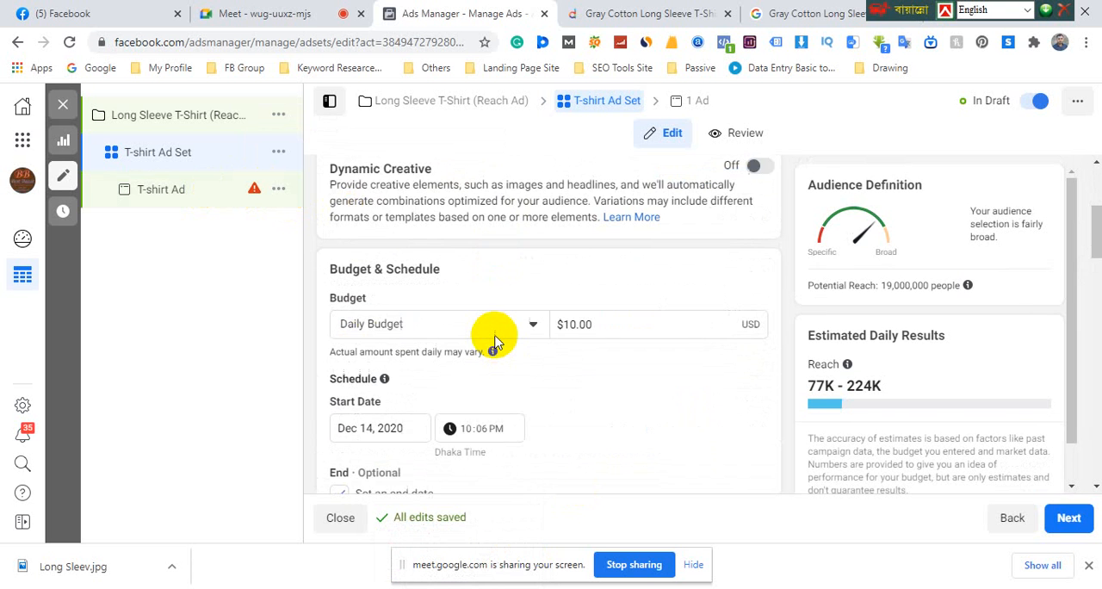
{"action": "scroll", "coordinate": [495, 340], "scroll_direction": "down", "scroll_amount": 2}
{"action": "scroll", "coordinate": [497, 400], "scroll_direction": "down", "scroll_amount": 2}
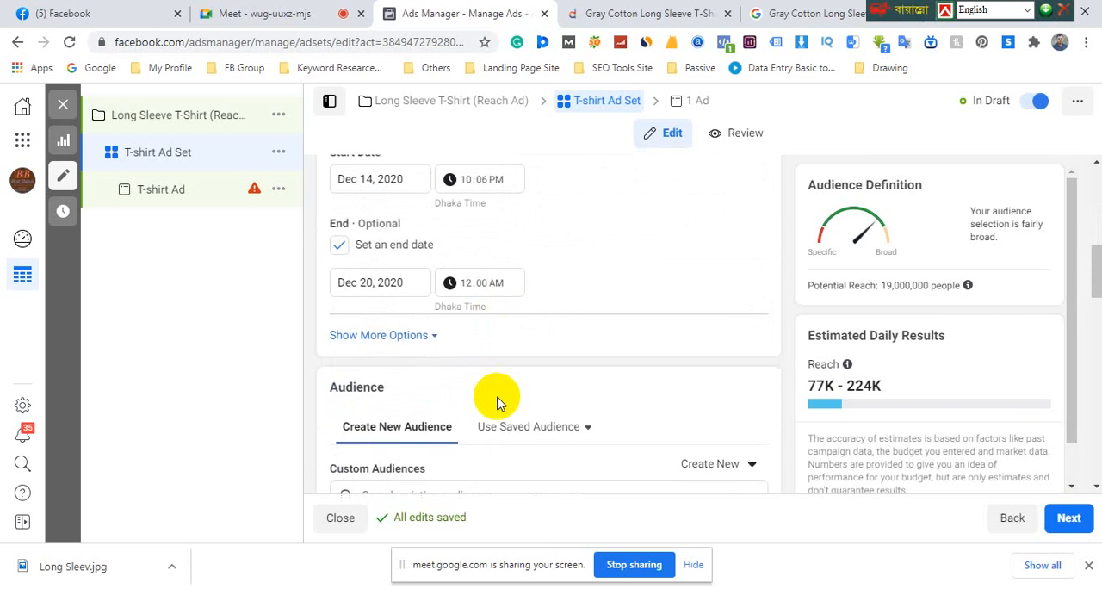
{"action": "scroll", "coordinate": [497, 400], "scroll_direction": "up", "scroll_amount": 1}
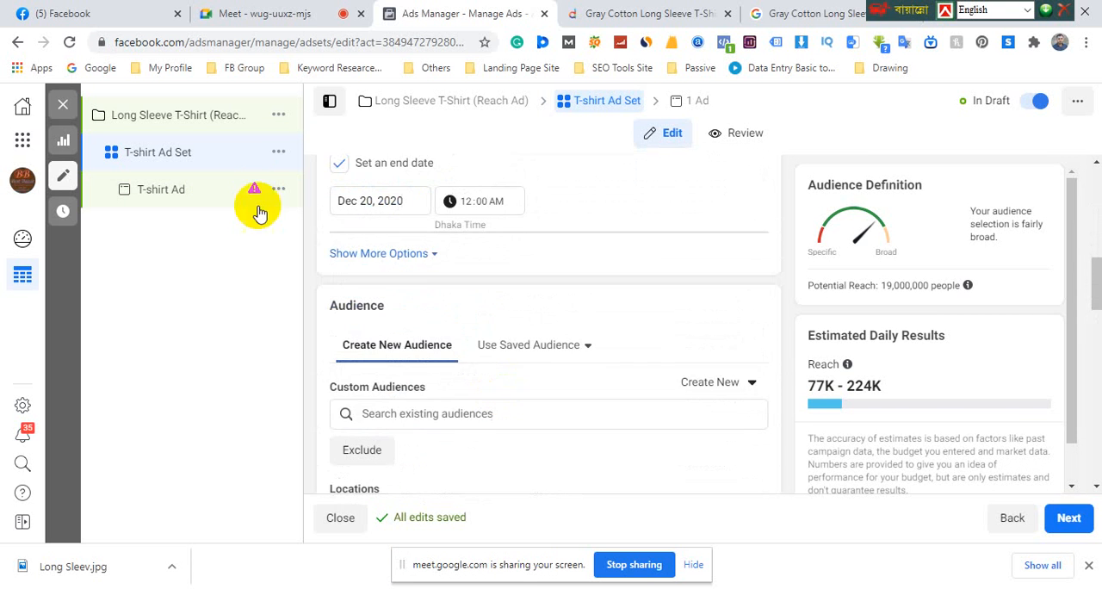
{"action": "left_click", "coordinate": [215, 117]}
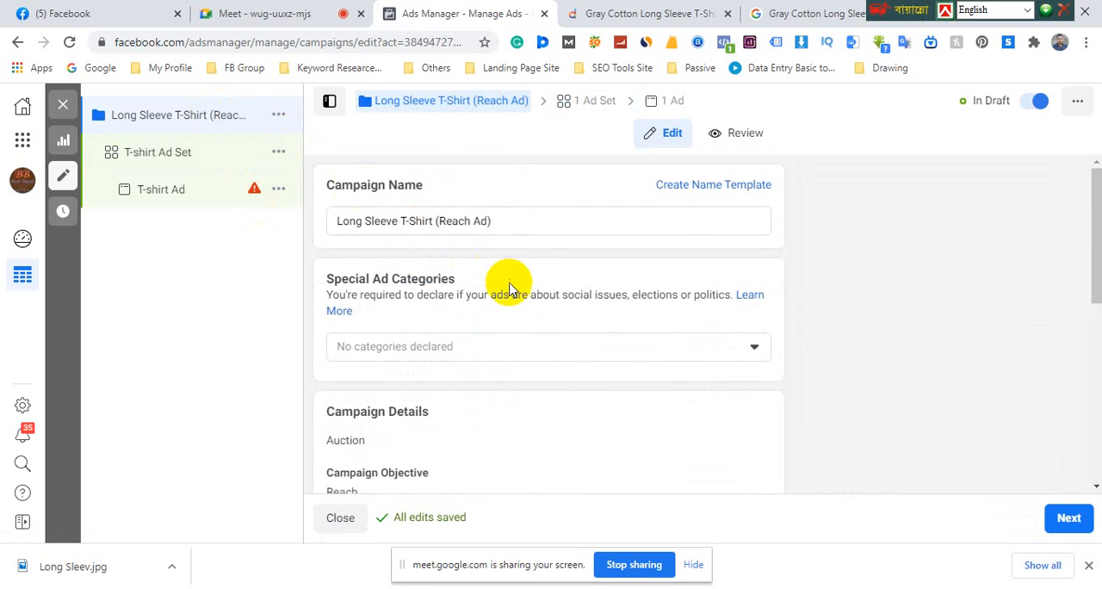
{"action": "scroll", "coordinate": [560, 407], "scroll_direction": "down", "scroll_amount": 1}
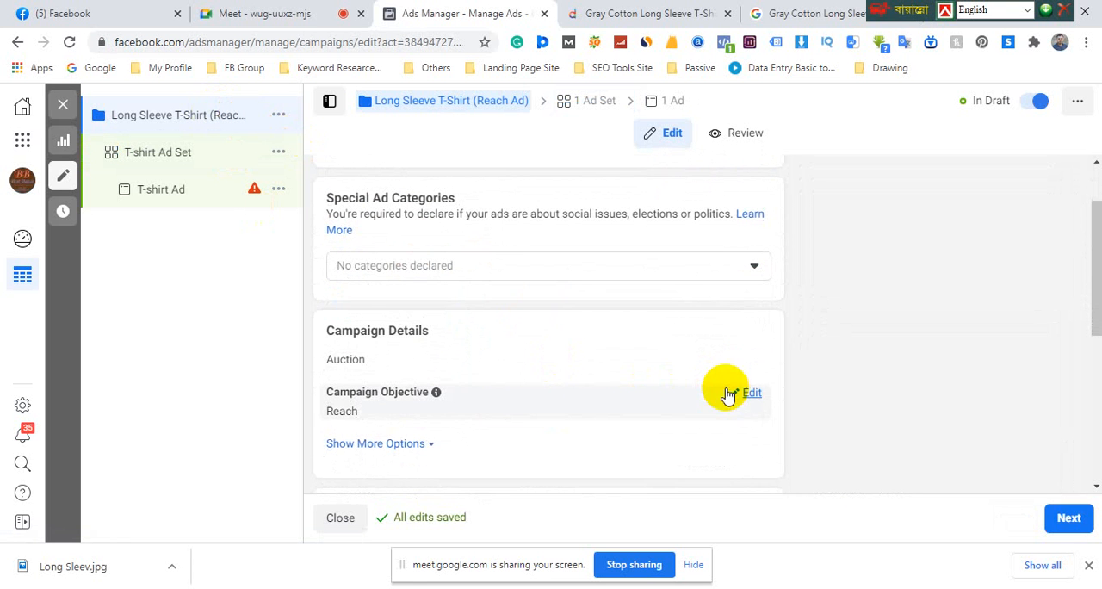
{"action": "left_click", "coordinate": [752, 394]}
{"action": "scroll", "coordinate": [750, 399], "scroll_direction": "down", "scroll_amount": 2}
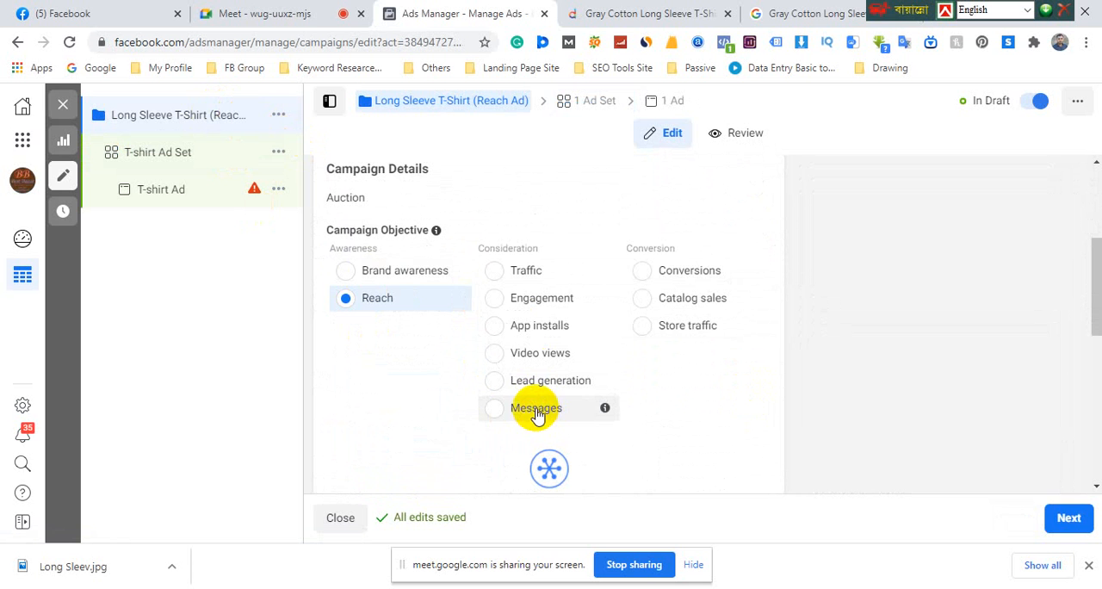
Open the T-shirt ad and look over its format, website URL, call to action, languages and tracking settings
{"action": "left_click", "coordinate": [176, 192]}
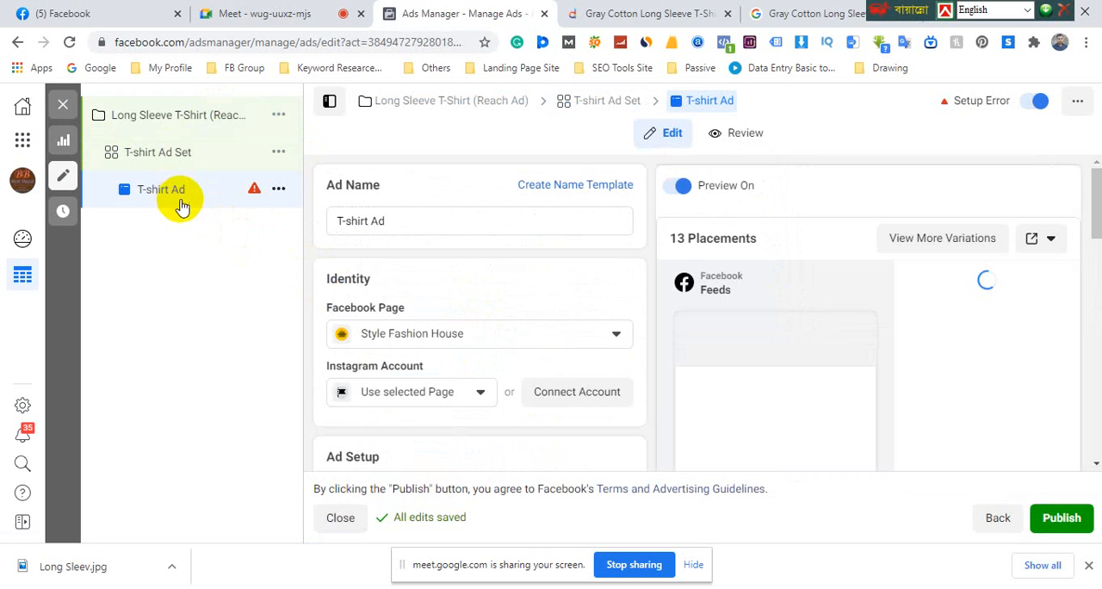
{"action": "scroll", "coordinate": [465, 357], "scroll_direction": "down", "scroll_amount": 4}
{"action": "mouse_move", "coordinate": [475, 342]}
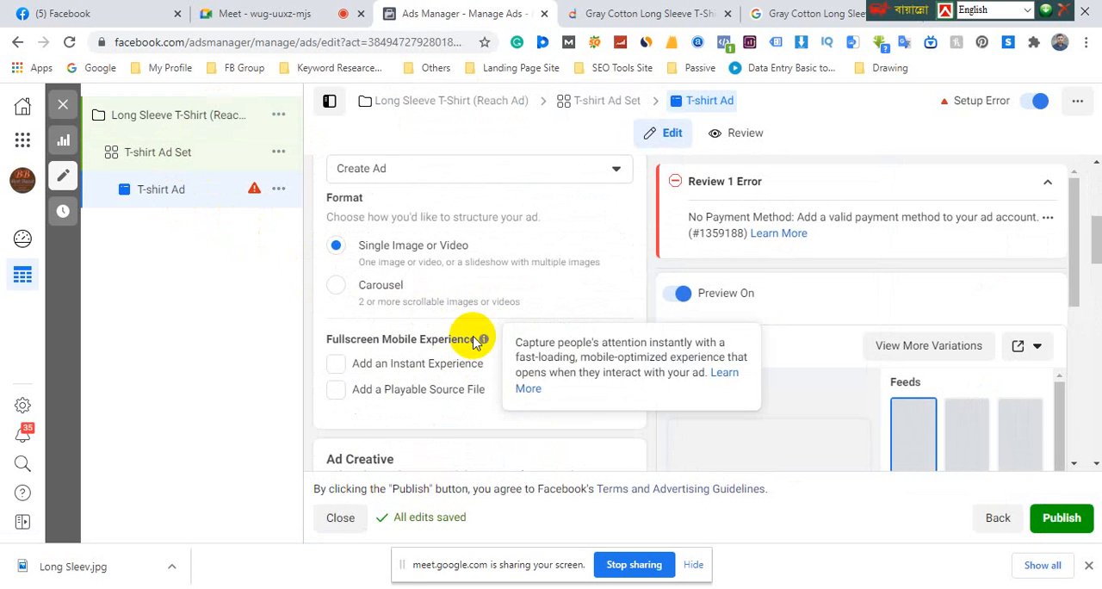
{"action": "scroll", "coordinate": [474, 342], "scroll_direction": "down", "scroll_amount": 15}
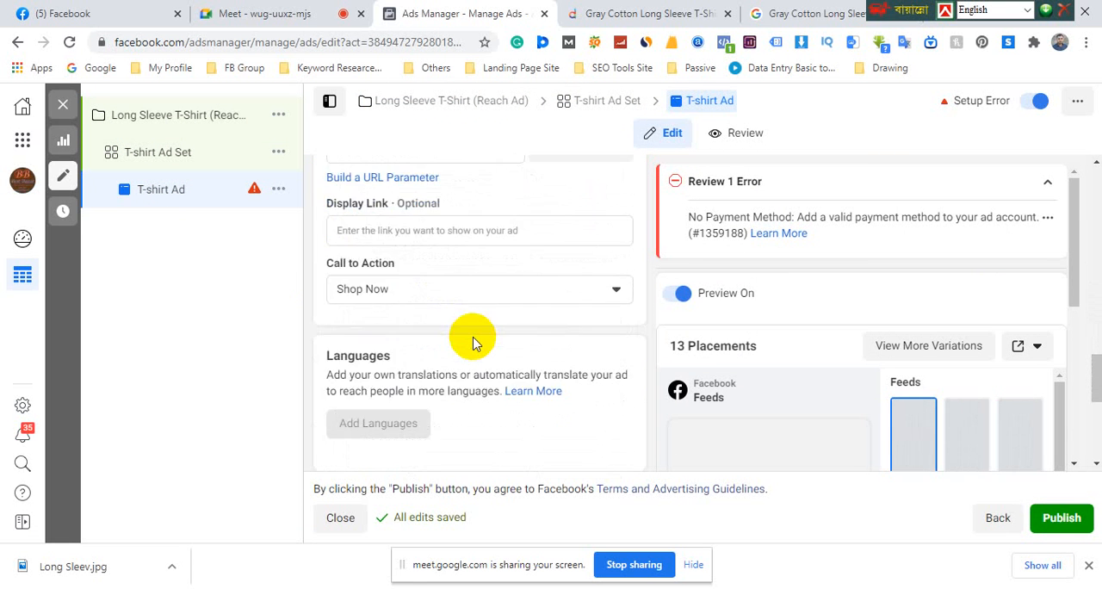
{"action": "scroll", "coordinate": [473, 341], "scroll_direction": "down", "scroll_amount": 5}
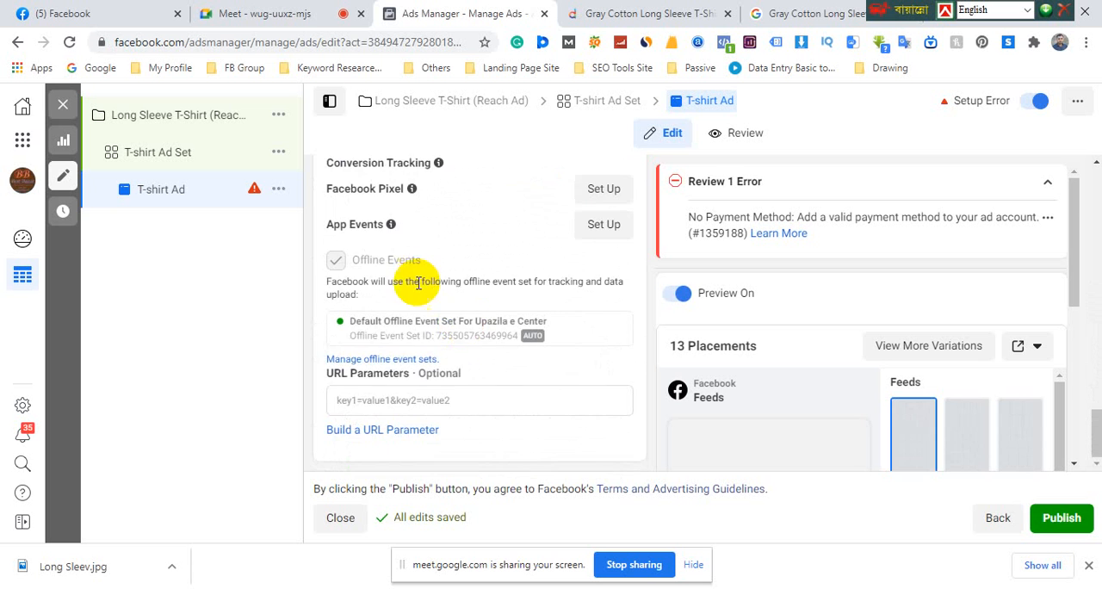
{"action": "scroll", "coordinate": [416, 284], "scroll_direction": "up", "scroll_amount": 3}
{"action": "scroll", "coordinate": [403, 255], "scroll_direction": "up", "scroll_amount": 2}
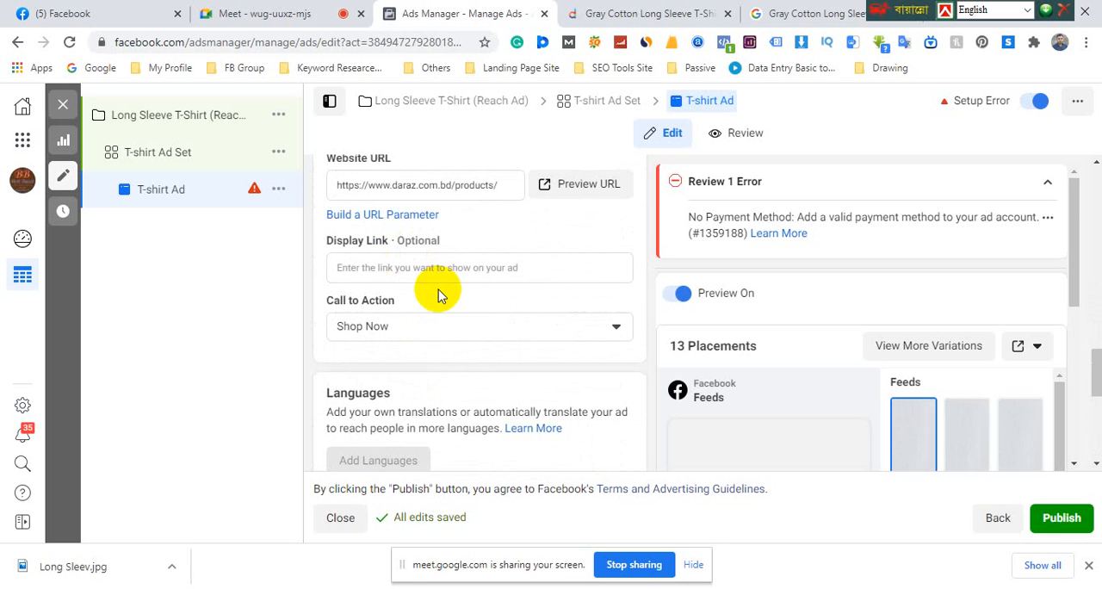
Set the T-shirt ad's call to action to Send Message and check the languages and tracking sections below it
{"action": "left_click", "coordinate": [410, 329]}
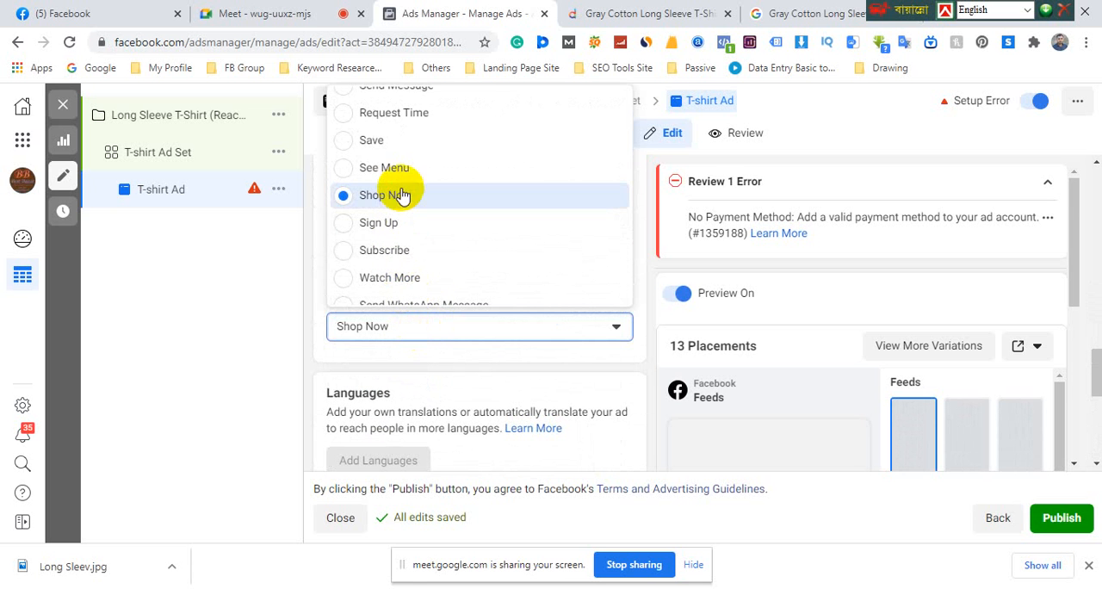
{"action": "scroll", "coordinate": [397, 192], "scroll_direction": "down", "scroll_amount": 1}
{"action": "scroll", "coordinate": [414, 231], "scroll_direction": "up", "scroll_amount": 2}
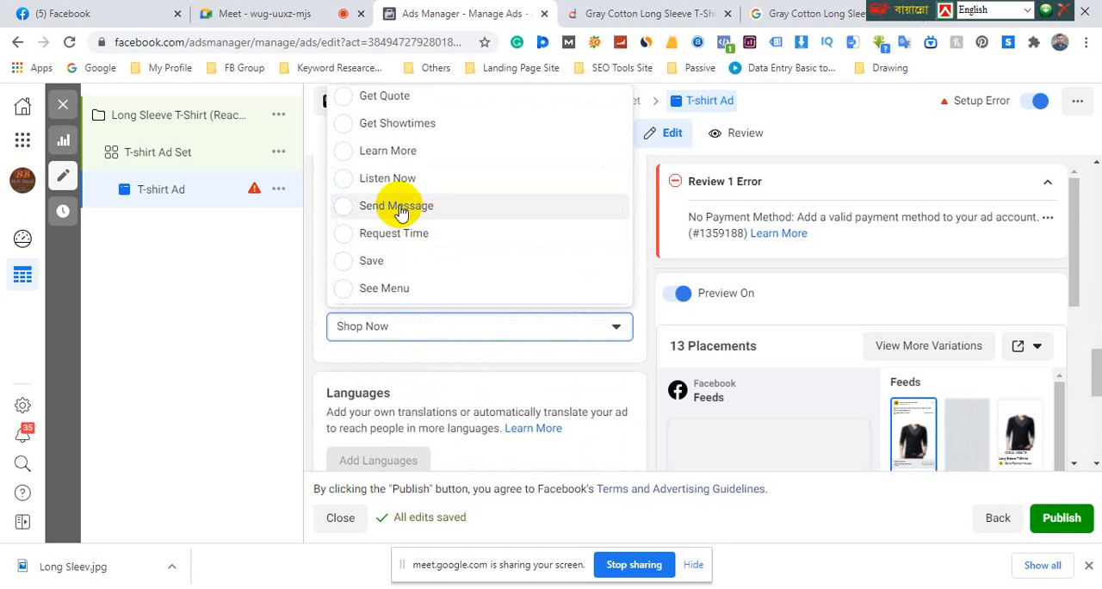
{"action": "left_click", "coordinate": [399, 206]}
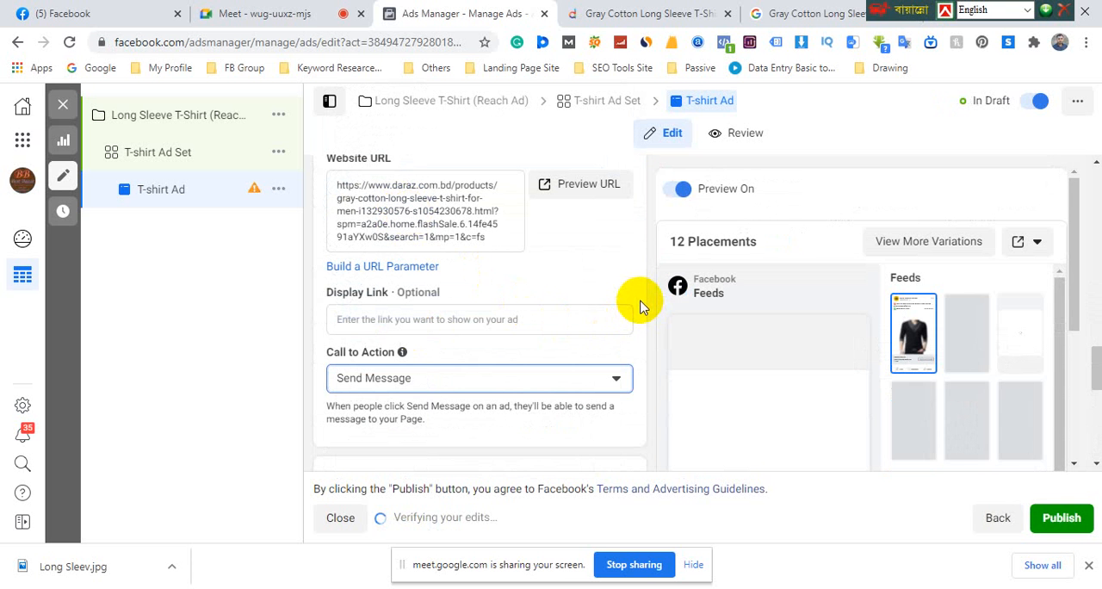
{"action": "scroll", "coordinate": [371, 392], "scroll_direction": "down", "scroll_amount": 3}
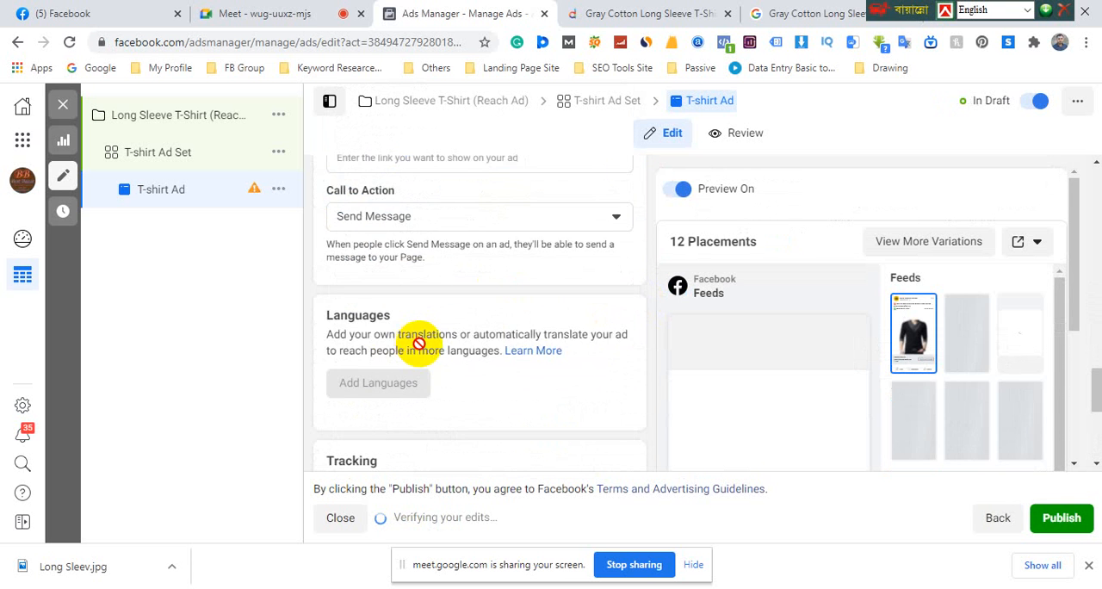
{"action": "scroll", "coordinate": [420, 344], "scroll_direction": "down", "scroll_amount": 1}
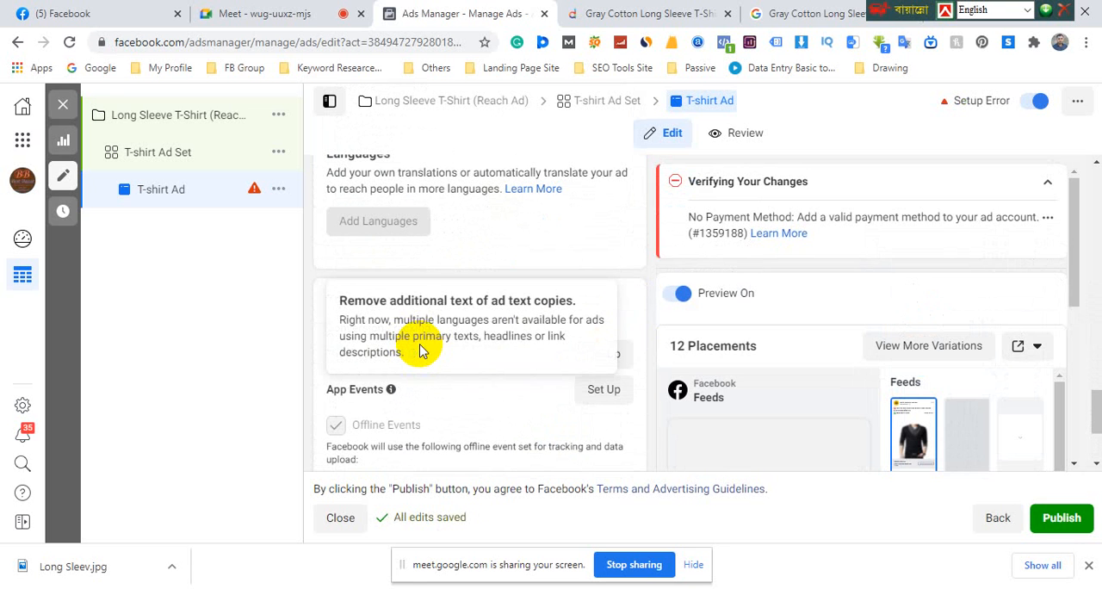
{"action": "scroll", "coordinate": [405, 275], "scroll_direction": "up", "scroll_amount": 3}
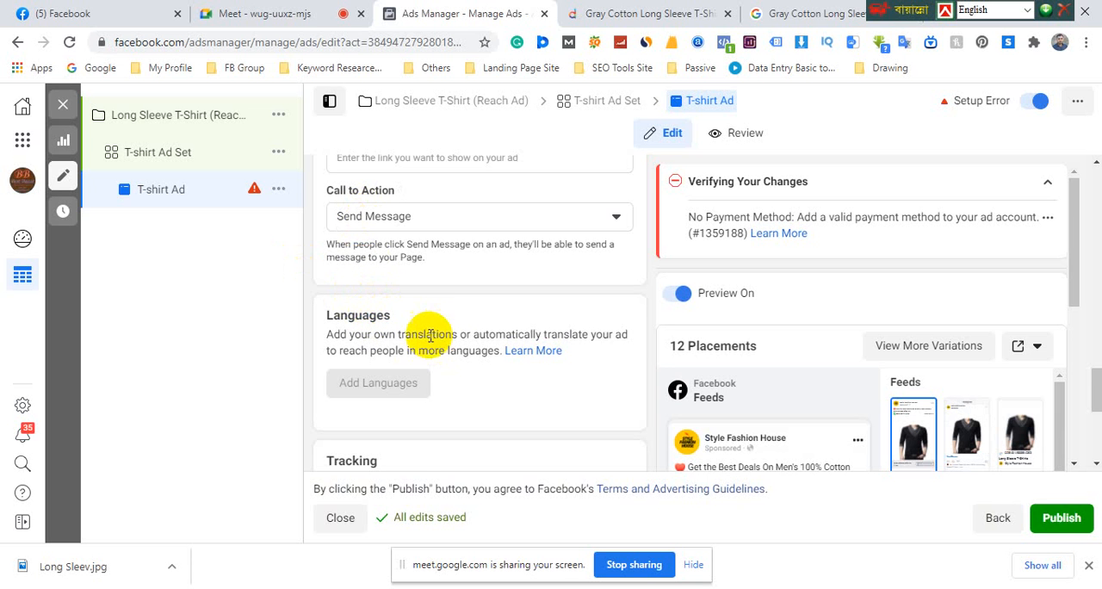
Set the T-shirt ad's call to action to Shop Now
{"action": "scroll", "coordinate": [424, 328], "scroll_direction": "up", "scroll_amount": 1}
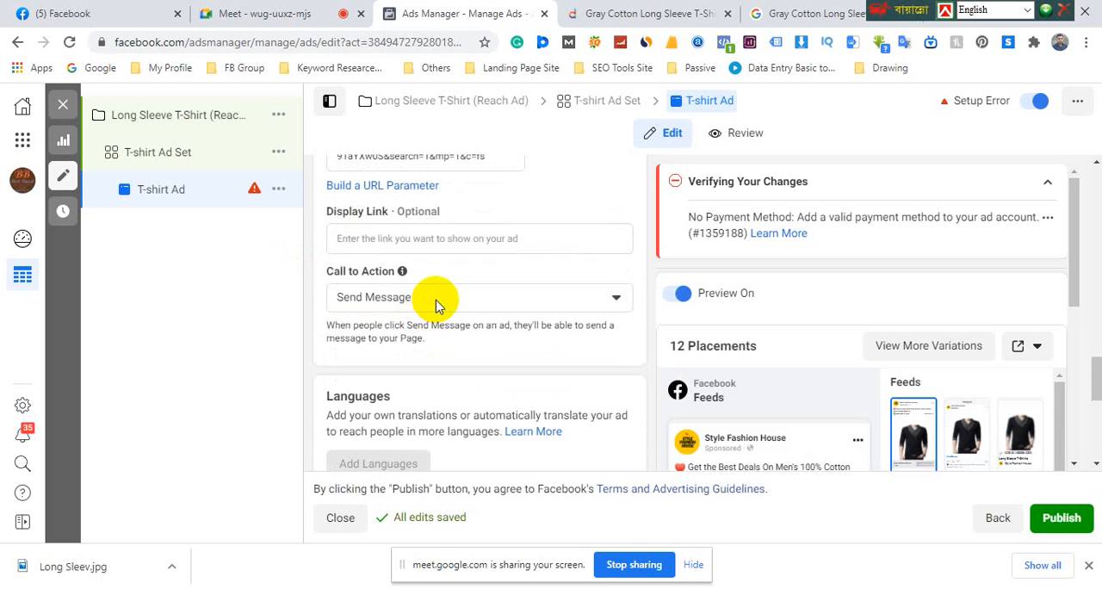
{"action": "left_click", "coordinate": [434, 305]}
{"action": "scroll", "coordinate": [401, 456], "scroll_direction": "down", "scroll_amount": 1}
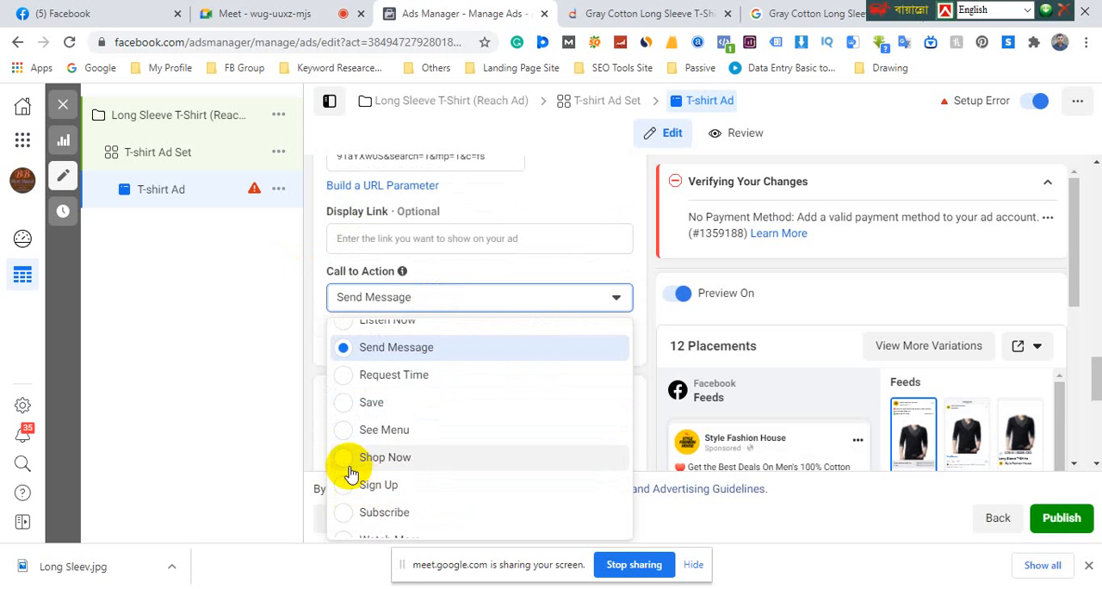
{"action": "left_click", "coordinate": [376, 459]}
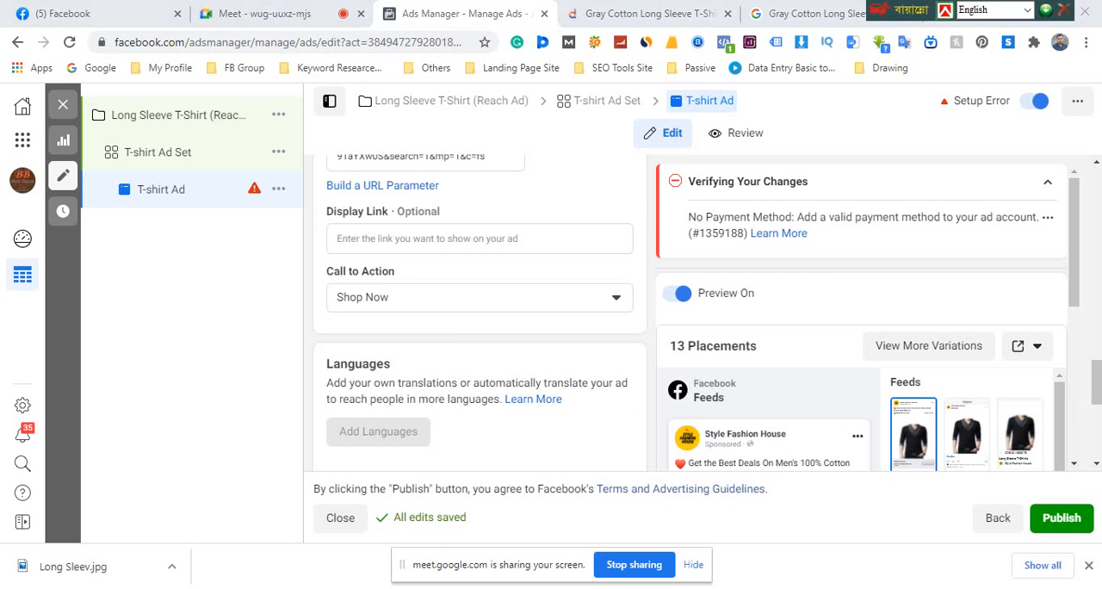
Switch to PowerPoint, open the Class-3 slide and place the text cursor in "CaSetup" in its first bullet
{"action": "key", "text": "alt+Tab"}
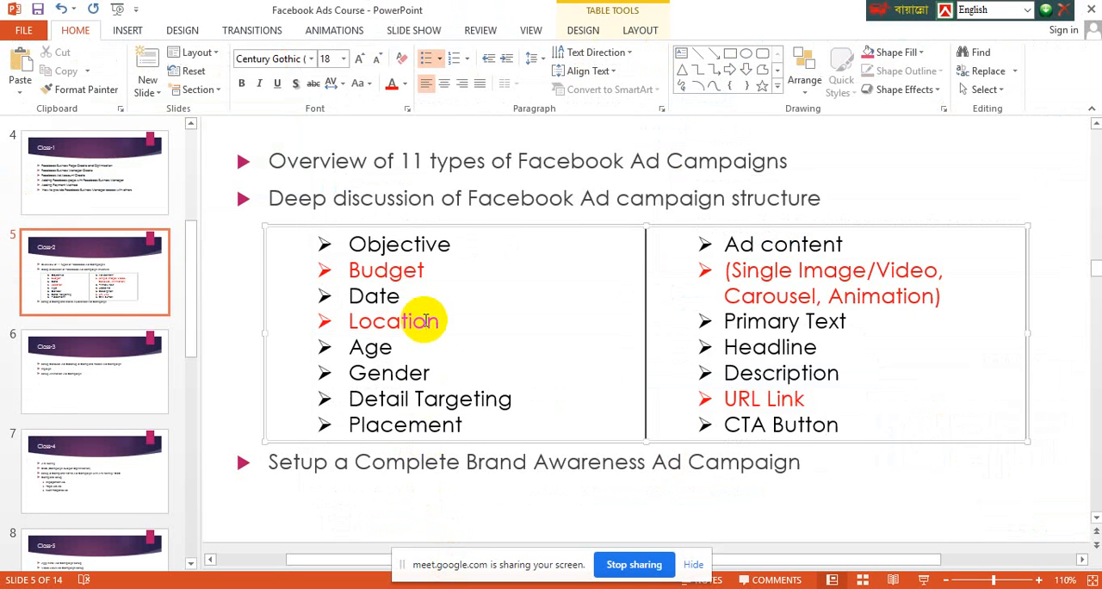
{"action": "scroll", "coordinate": [439, 329], "scroll_direction": "up", "scroll_amount": 1}
{"action": "scroll", "coordinate": [439, 328], "scroll_direction": "down", "scroll_amount": 3}
{"action": "scroll", "coordinate": [439, 328], "scroll_direction": "up", "scroll_amount": 1}
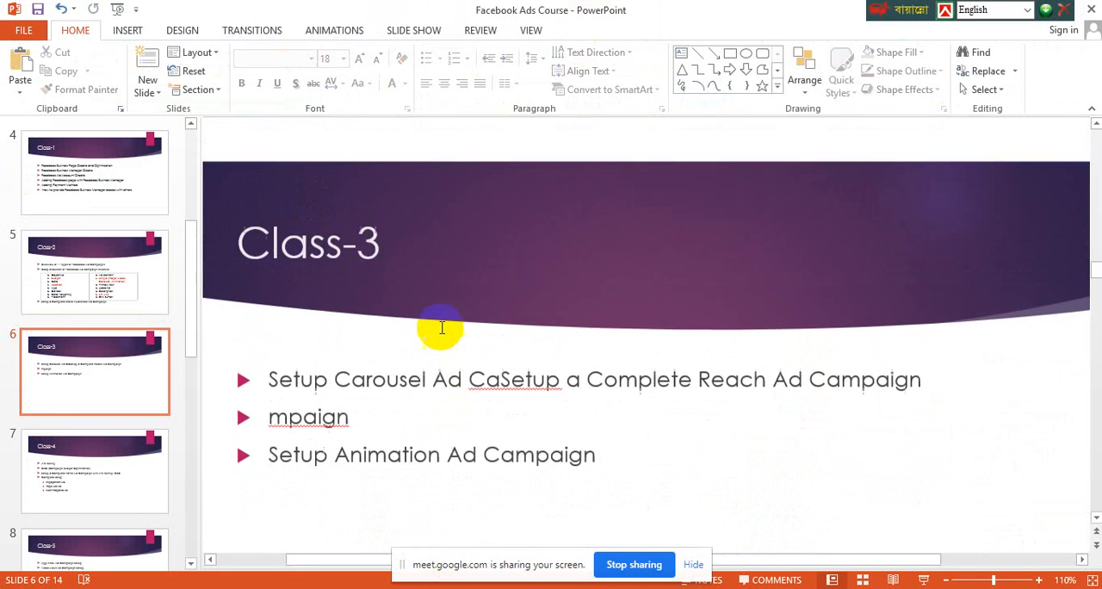
{"action": "scroll", "coordinate": [441, 329], "scroll_direction": "down", "scroll_amount": 2}
{"action": "scroll", "coordinate": [441, 330], "scroll_direction": "up", "scroll_amount": 3}
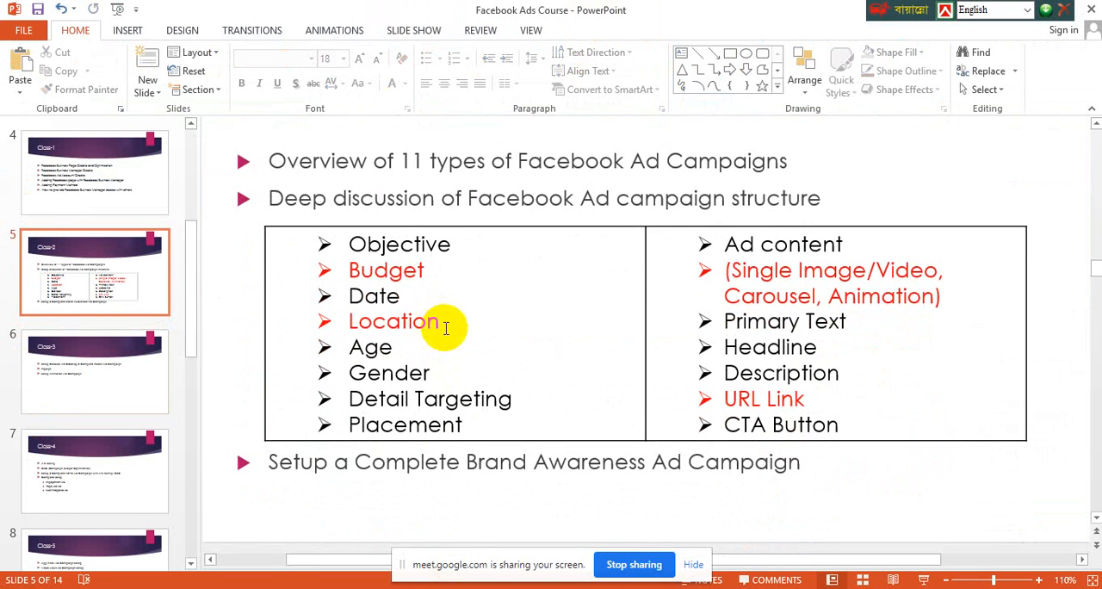
{"action": "left_click", "coordinate": [119, 367]}
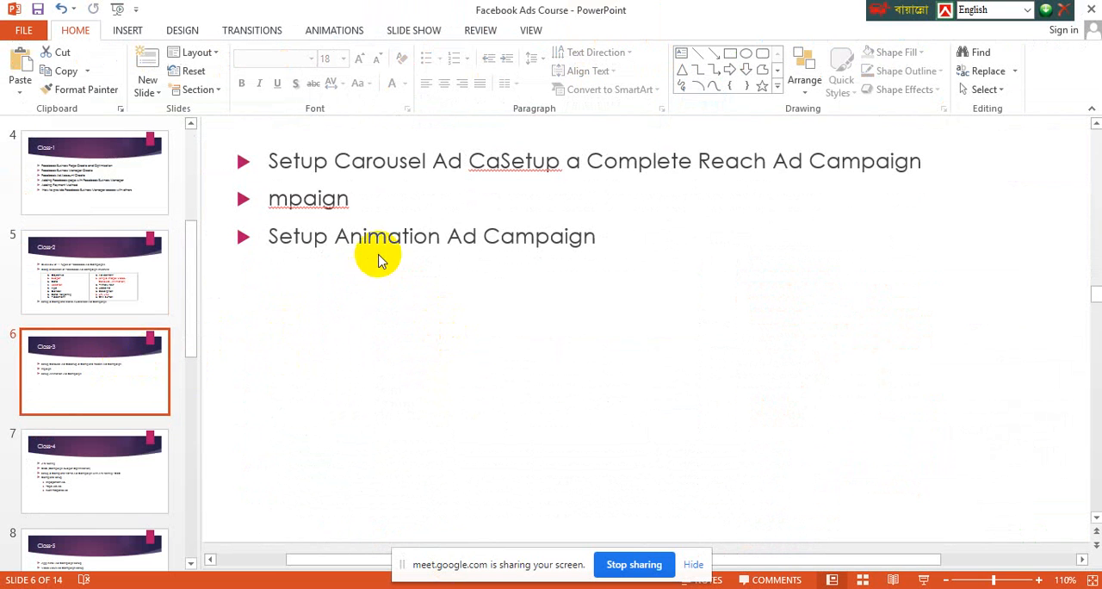
{"action": "left_click", "coordinate": [505, 169]}
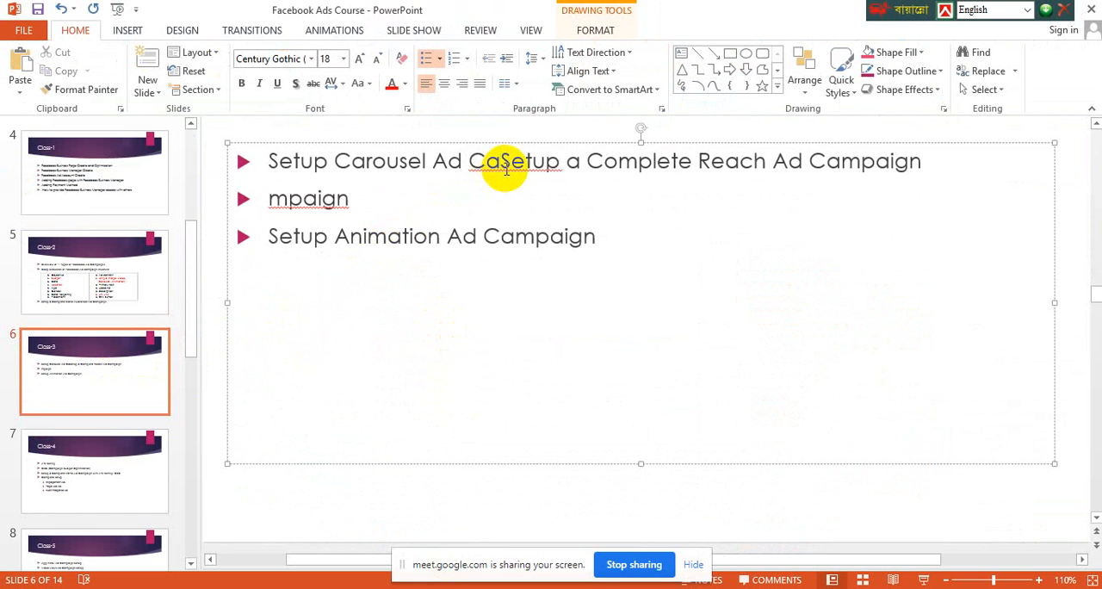
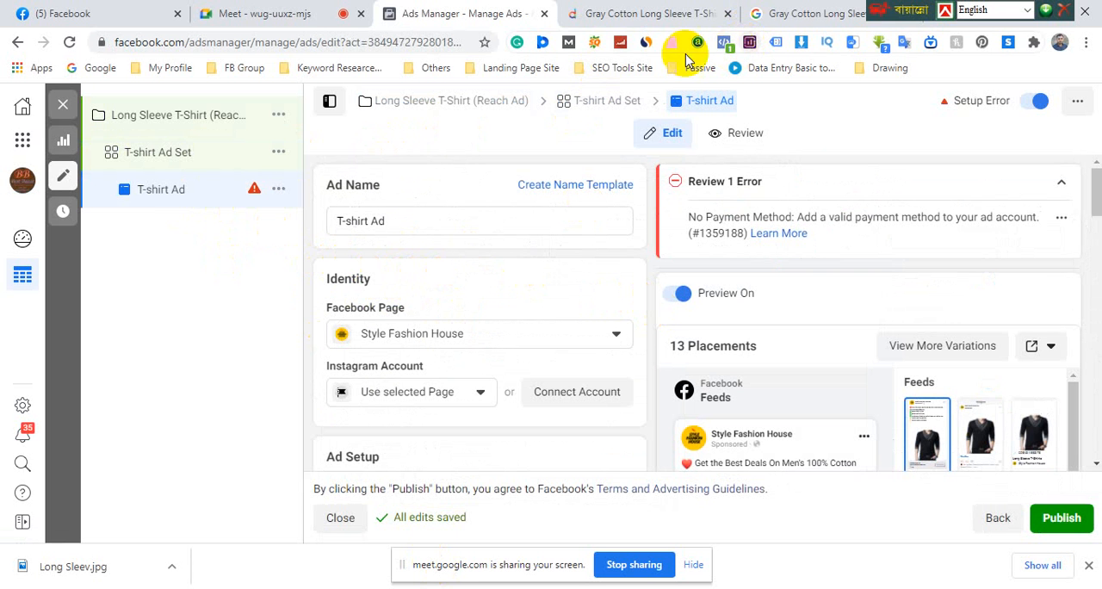
Switch to PowerPoint to check the Class-3 slide's topics, and return to the T-shirt ad in Ads Manager
{"action": "key", "text": "alt+Tab"}
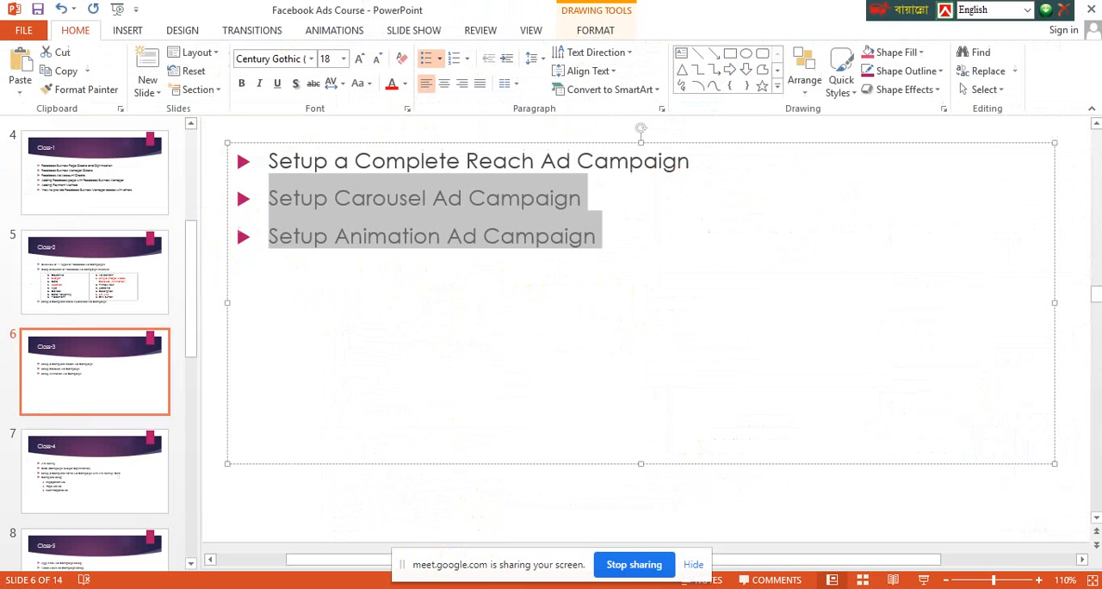
{"action": "left_click", "coordinate": [332, 162]}
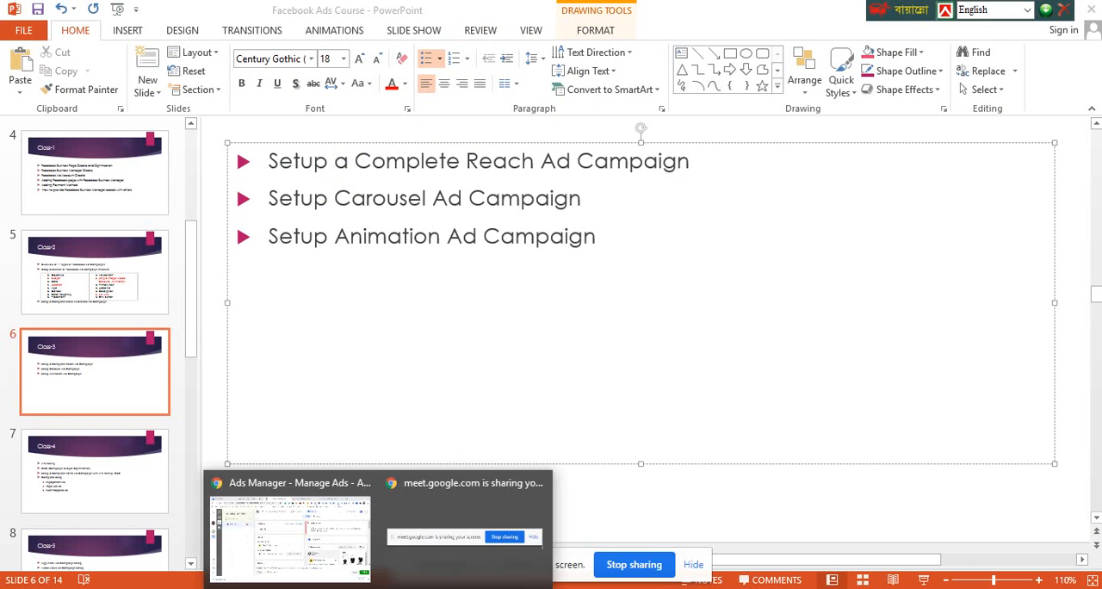
{"action": "left_click", "coordinate": [301, 483]}
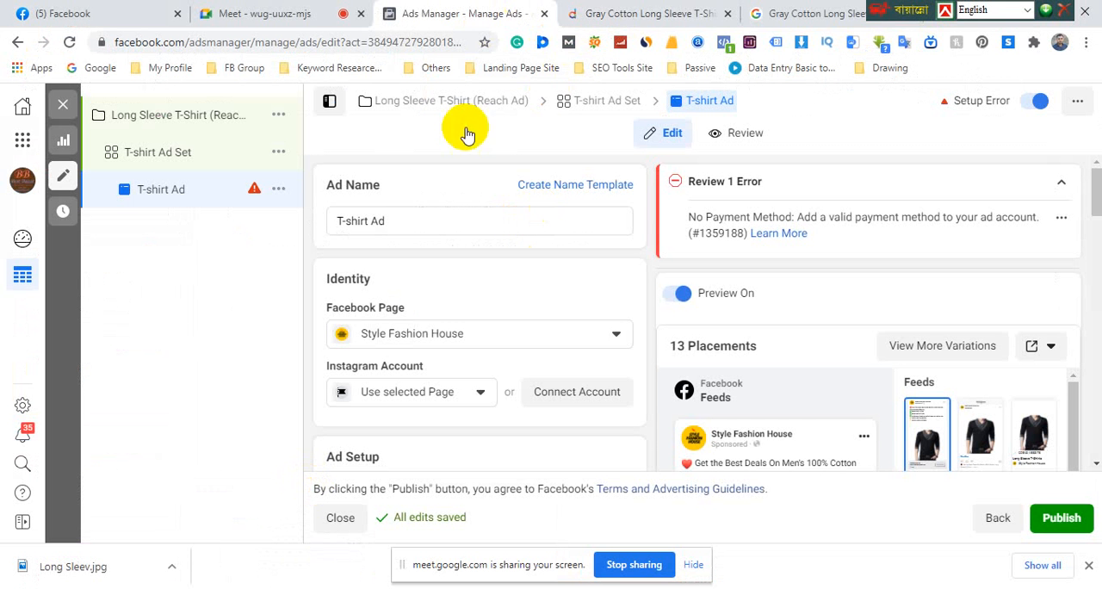
Look over the T-shirt ad's Single Image or Video and Carousel format options and compare them with the feed preview
{"action": "mouse_move", "coordinate": [413, 308]}
{"action": "scroll", "coordinate": [417, 306], "scroll_direction": "down", "scroll_amount": 4}
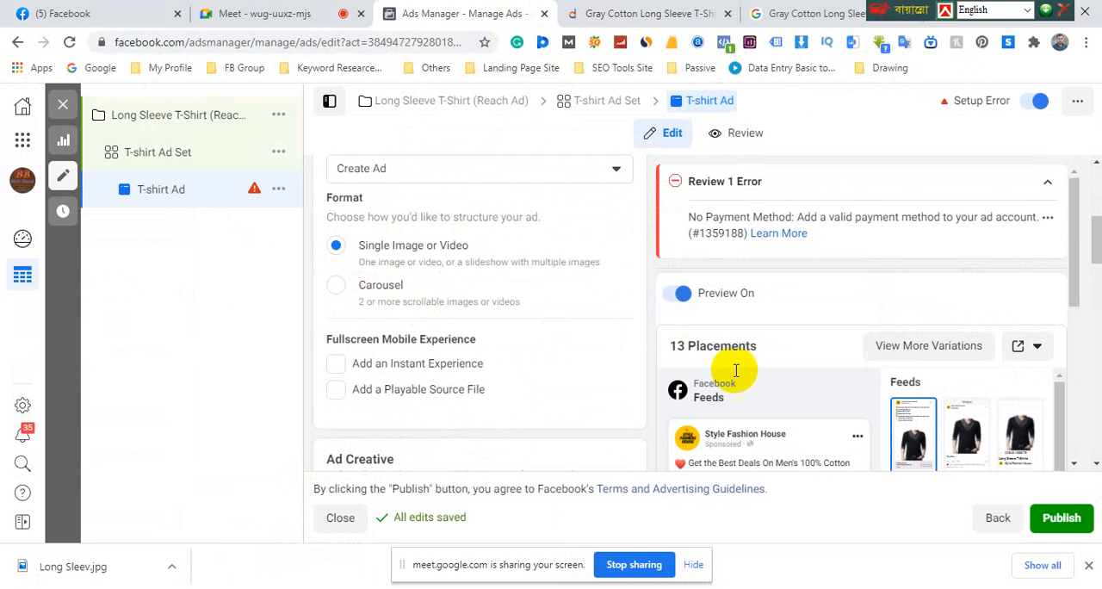
{"action": "scroll", "coordinate": [740, 366], "scroll_direction": "down", "scroll_amount": 5}
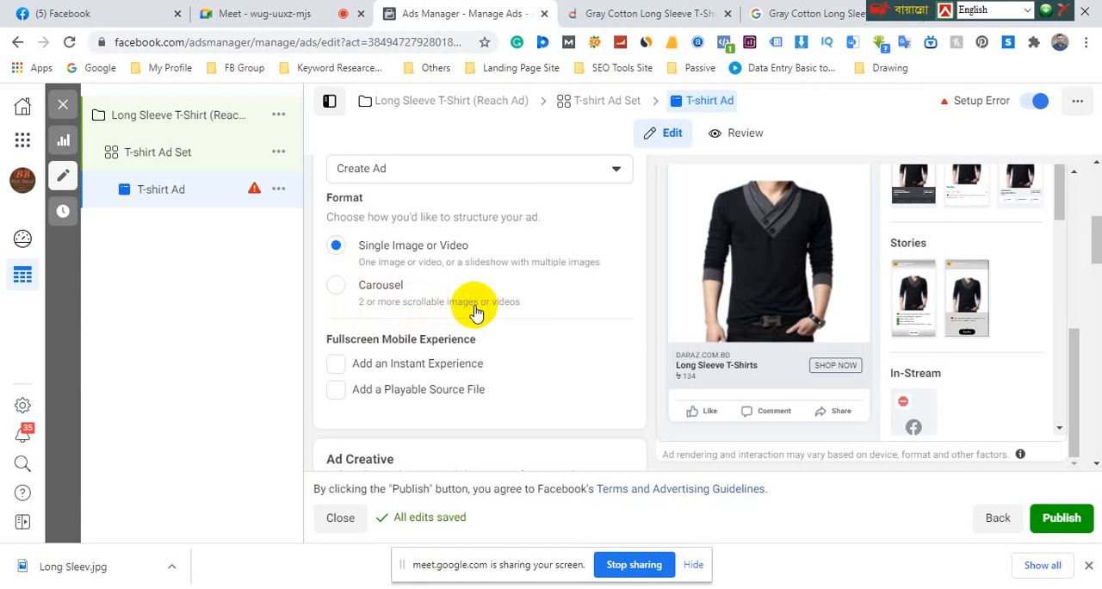
{"action": "left_click_drag", "start_coordinate": [525, 304], "coordinate": [352, 307]}
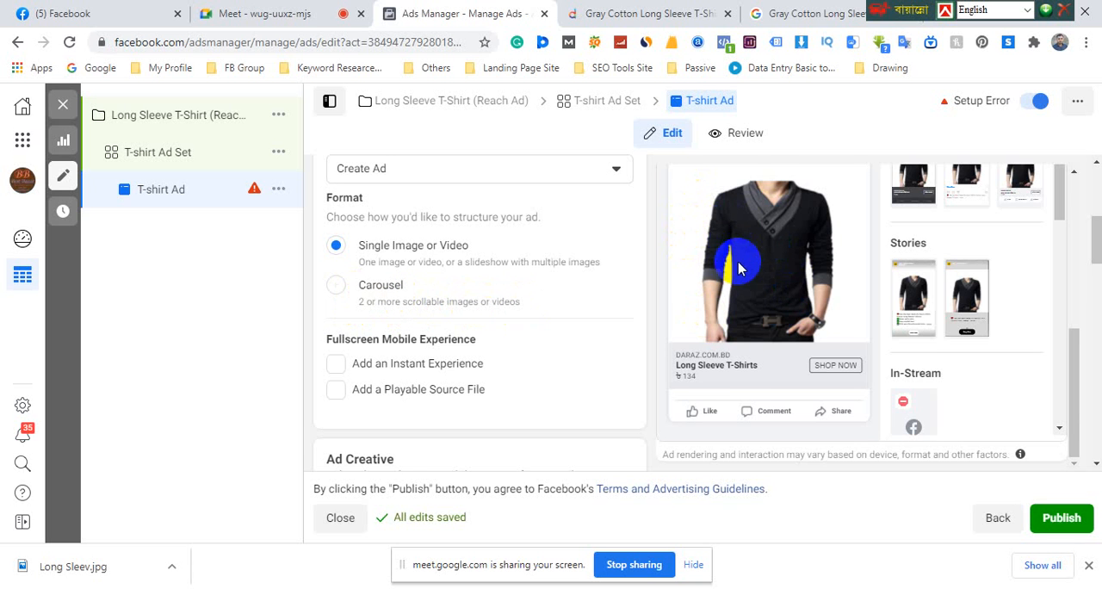
{"action": "scroll", "coordinate": [732, 263], "scroll_direction": "up", "scroll_amount": 1}
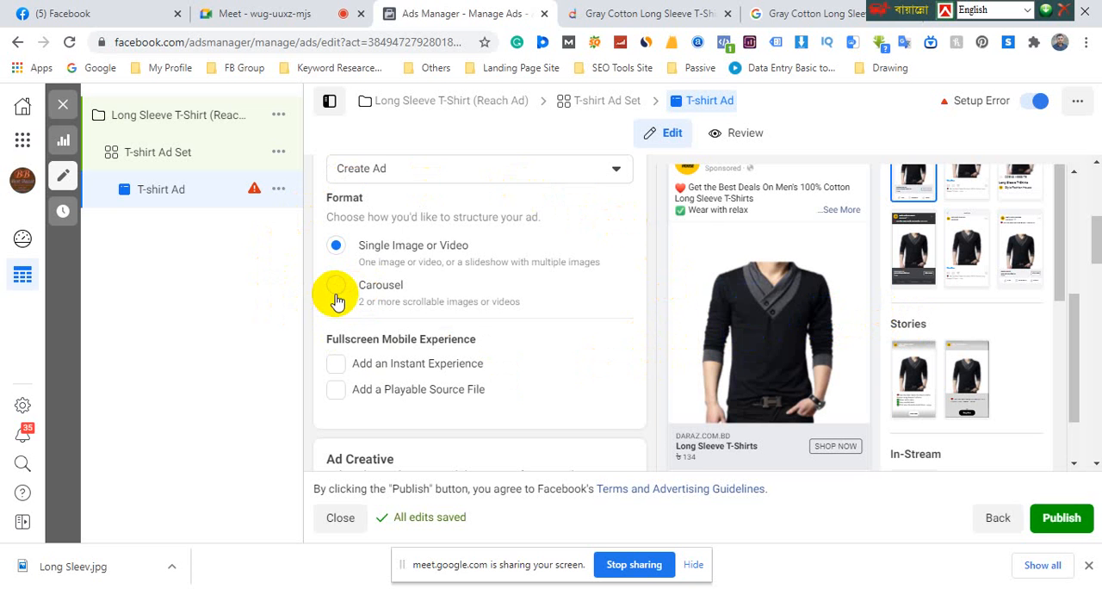
Search Google for "carousel" in the browser's existing search page and browse the image results
{"action": "left_click", "coordinate": [810, 13]}
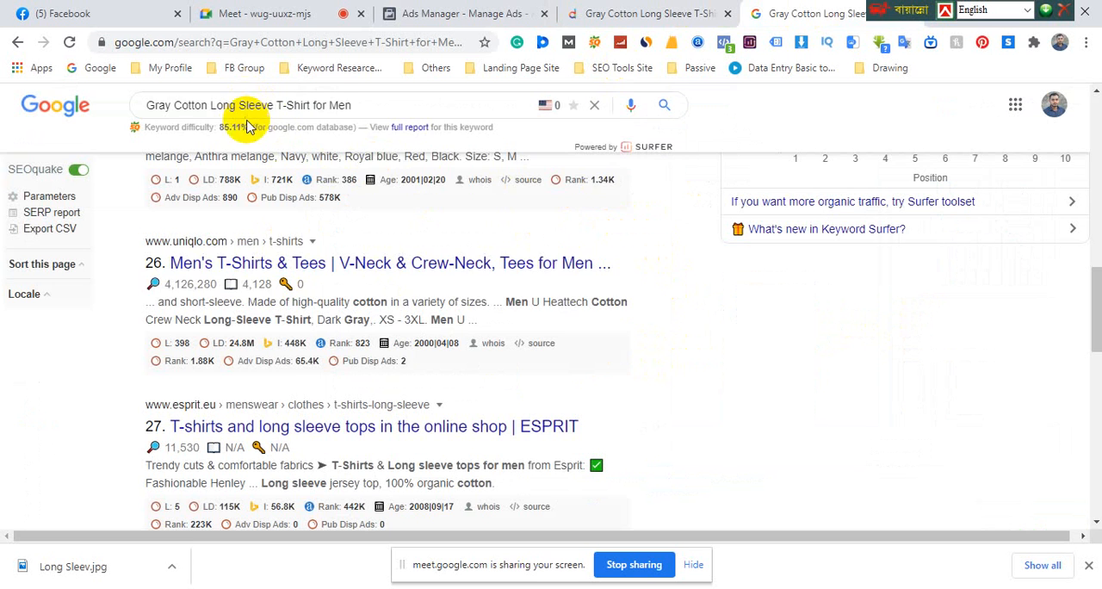
{"action": "left_click_drag", "start_coordinate": [357, 106], "coordinate": [146, 105]}
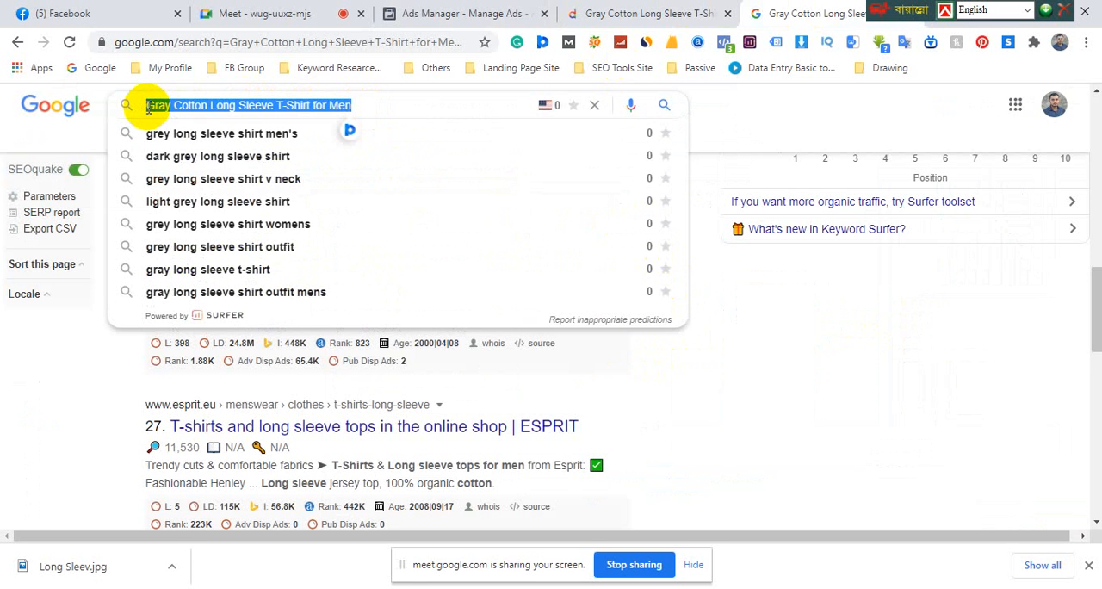
{"action": "type", "text": "c"}
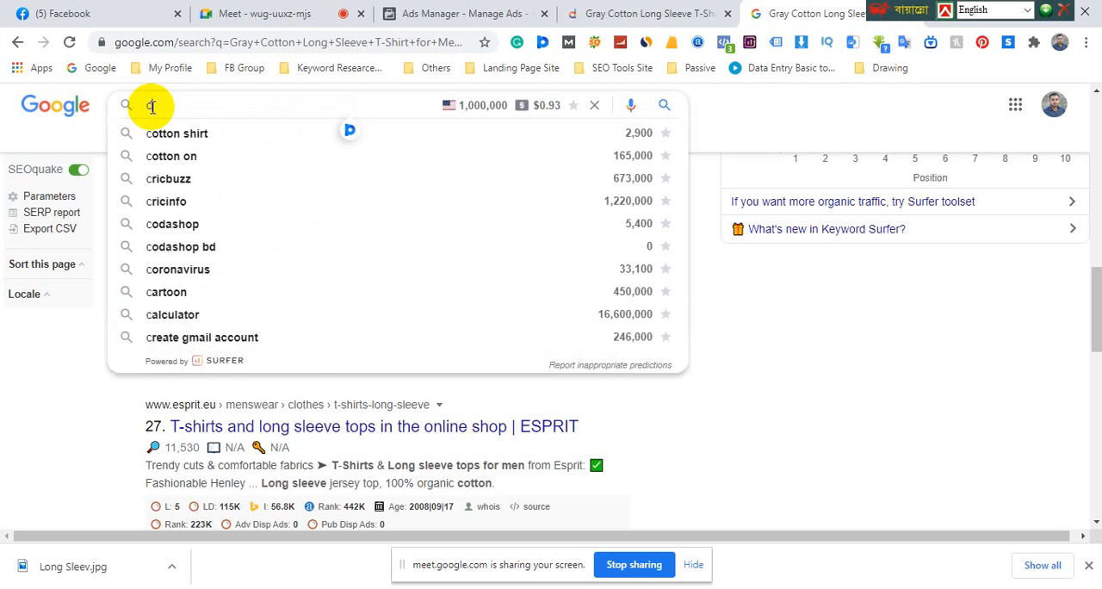
{"action": "type", "text": "arou"}
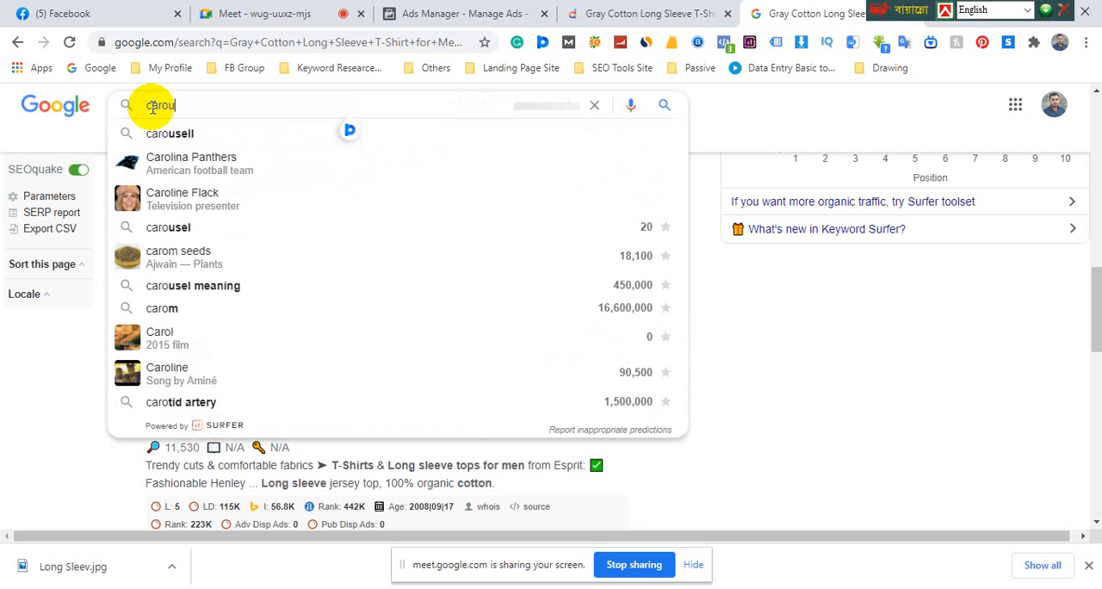
{"action": "type", "text": "sel"}
{"action": "key", "text": "Return"}
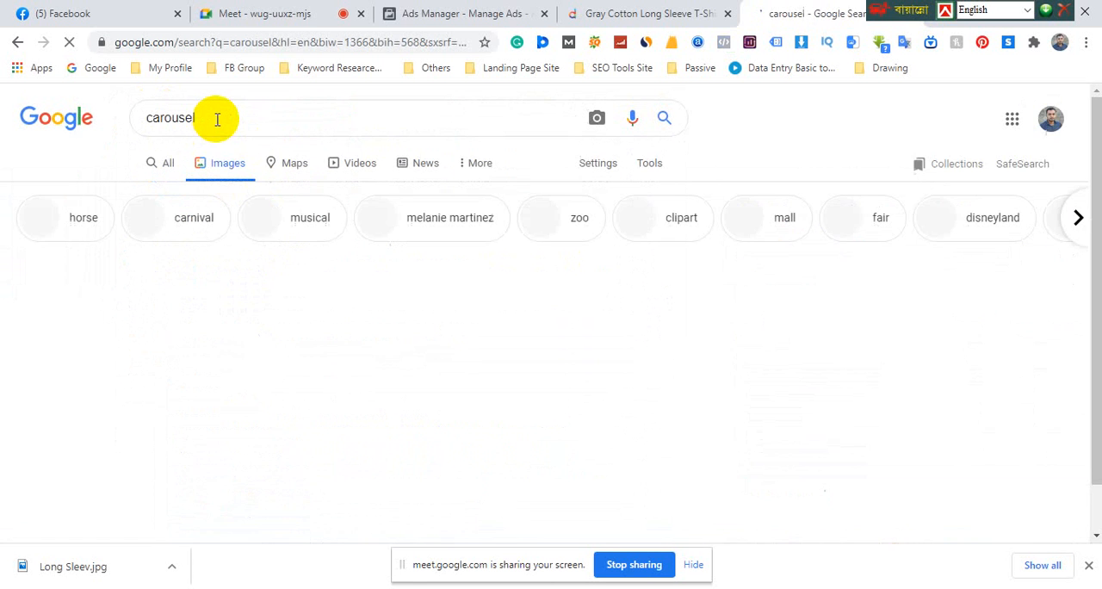
{"action": "scroll", "coordinate": [217, 120], "scroll_direction": "down", "scroll_amount": 5}
{"action": "scroll", "coordinate": [227, 130], "scroll_direction": "up", "scroll_amount": 5}
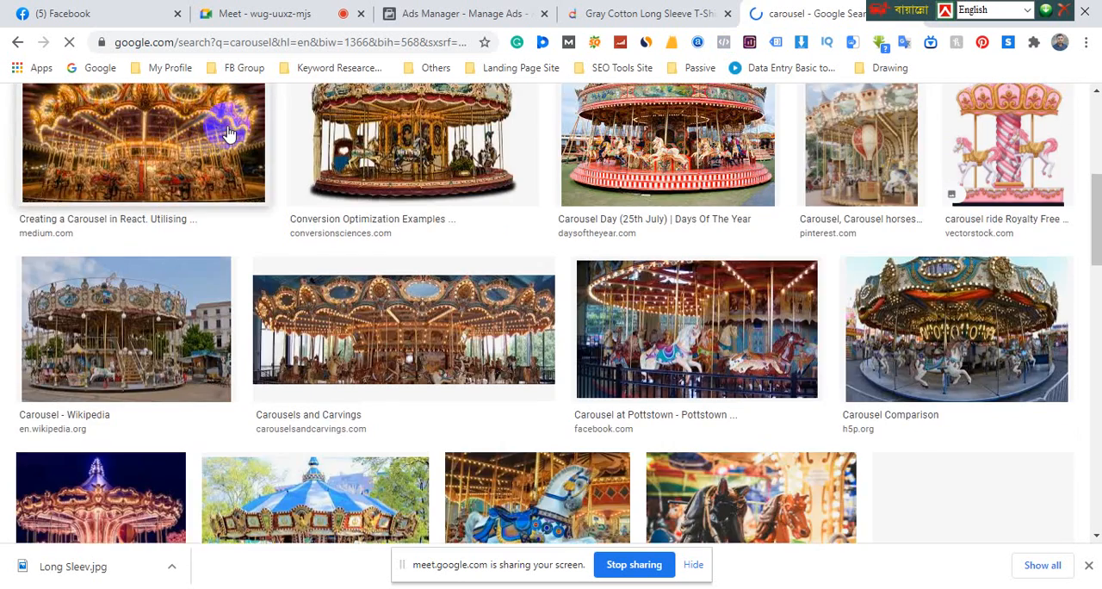
Search Google Images for "carousel facebook ad example" and look through the sample carousel ads
{"action": "left_click", "coordinate": [217, 117]}
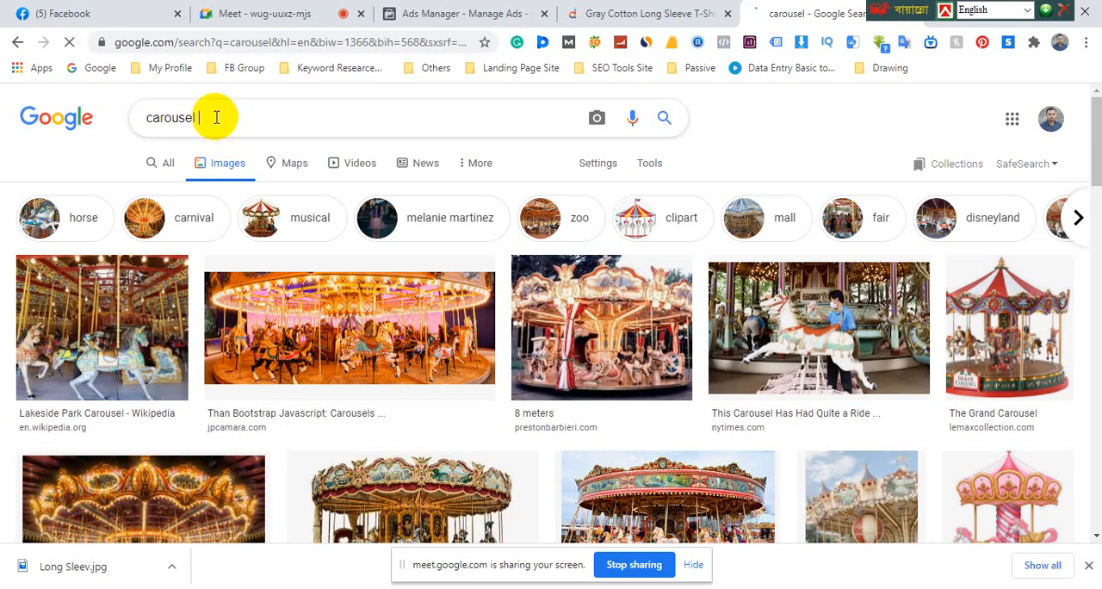
{"action": "type", "text": "facebook"}
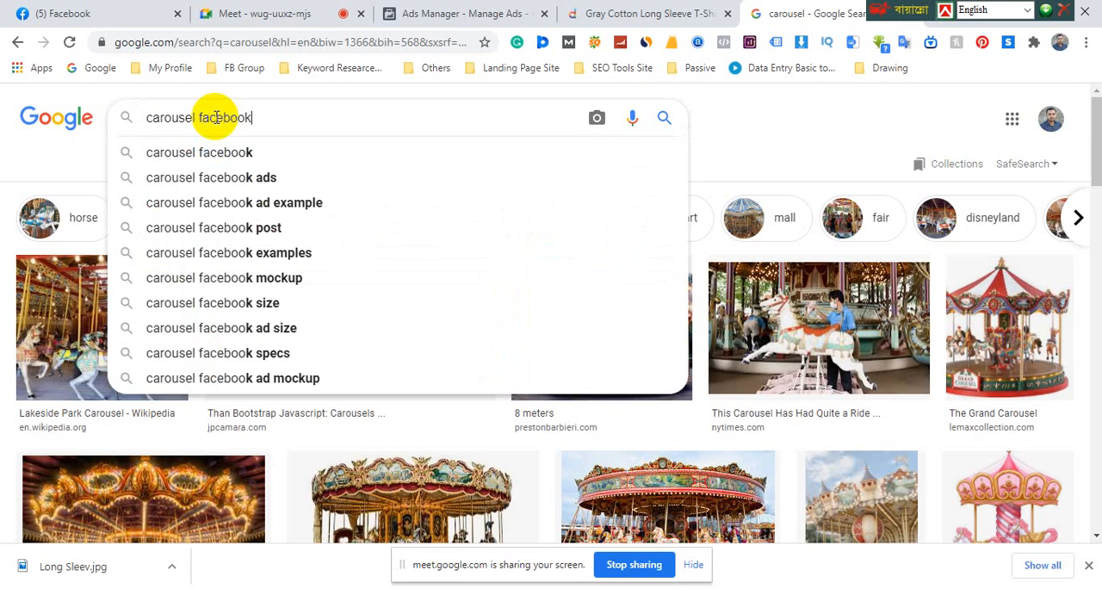
{"action": "left_click", "coordinate": [258, 203]}
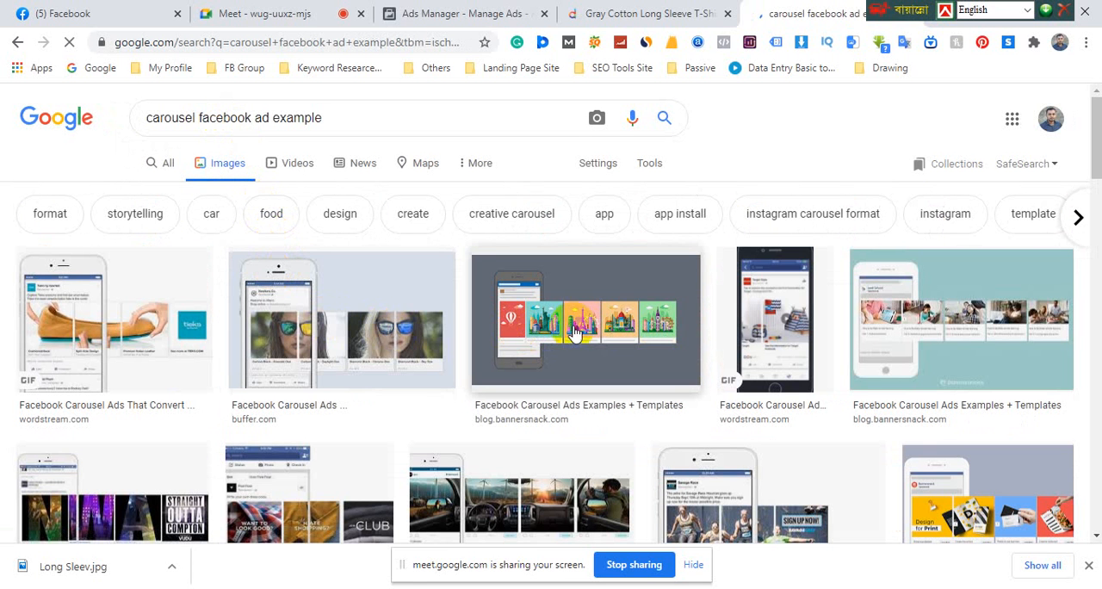
{"action": "scroll", "coordinate": [1075, 324], "scroll_direction": "down", "scroll_amount": 2}
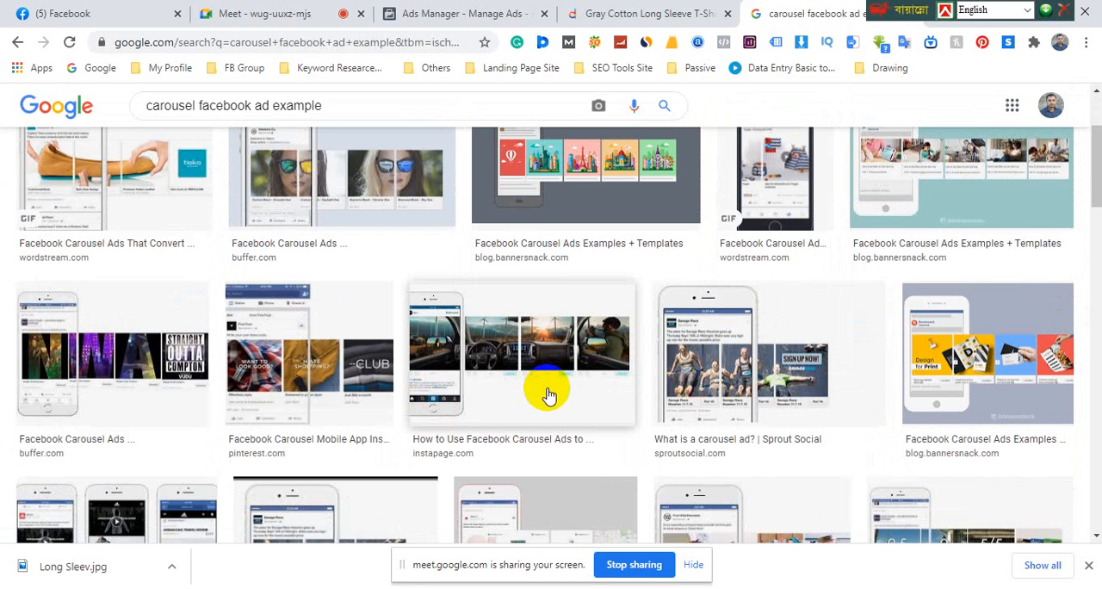
{"action": "scroll", "coordinate": [544, 389], "scroll_direction": "down", "scroll_amount": 3}
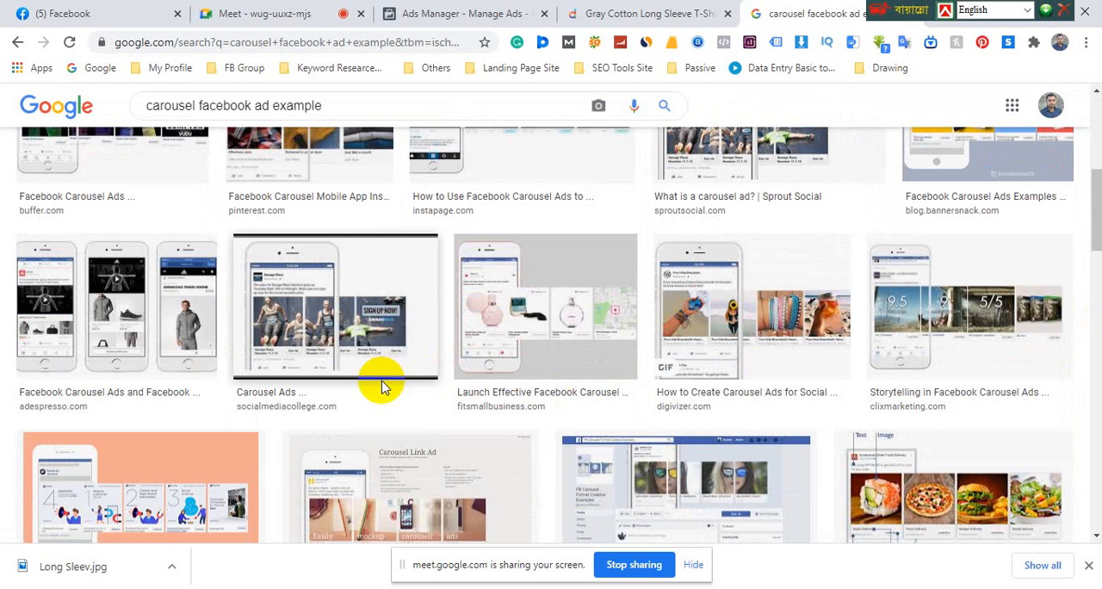
{"action": "scroll", "coordinate": [384, 387], "scroll_direction": "down", "scroll_amount": 2}
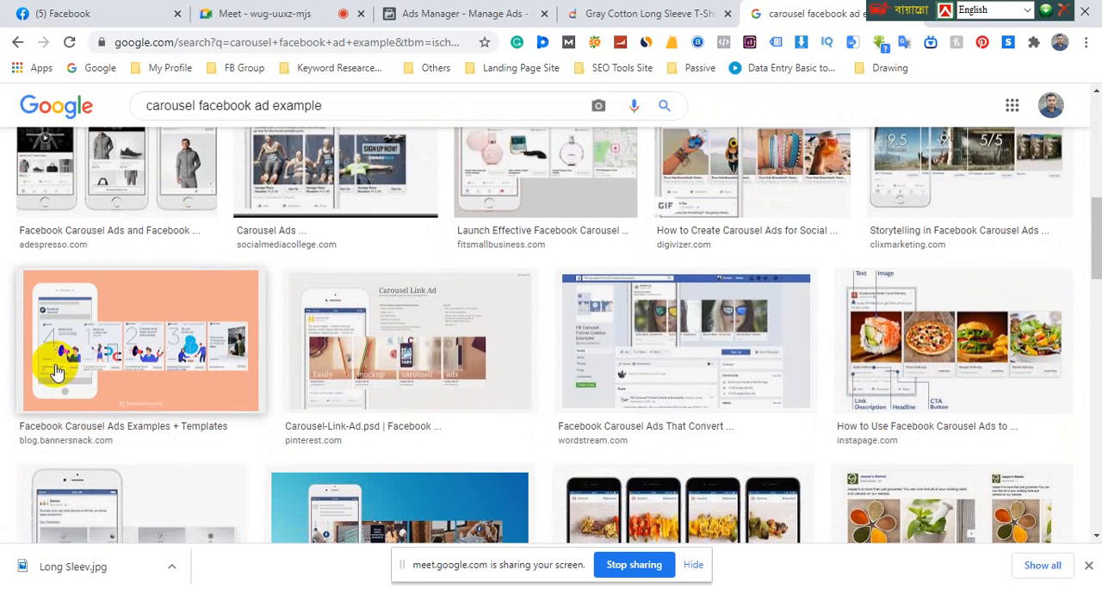
{"action": "scroll", "coordinate": [669, 382], "scroll_direction": "down", "scroll_amount": 2}
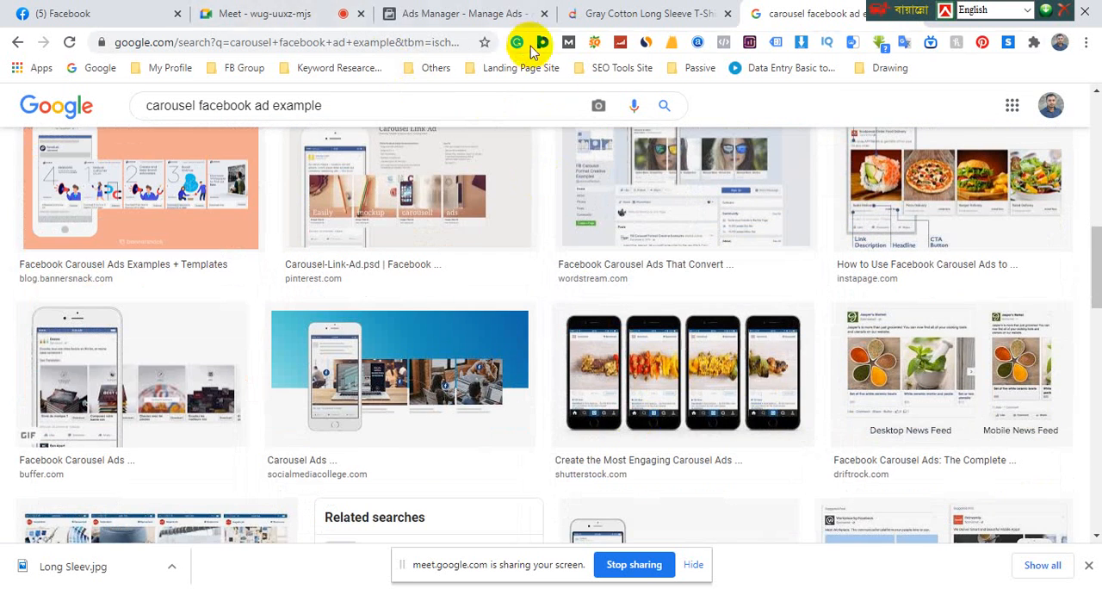
Return to Ads Manager, set the T-shirt ad's format to Carousel and bring up its Carousel Cards section
{"action": "left_click", "coordinate": [447, 19]}
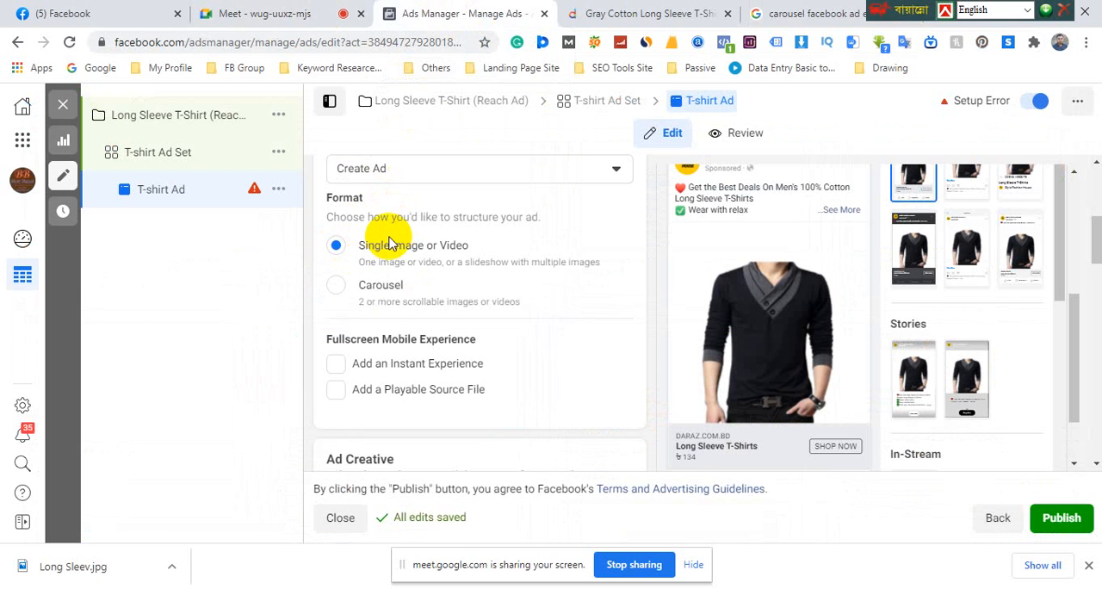
{"action": "left_click", "coordinate": [337, 290]}
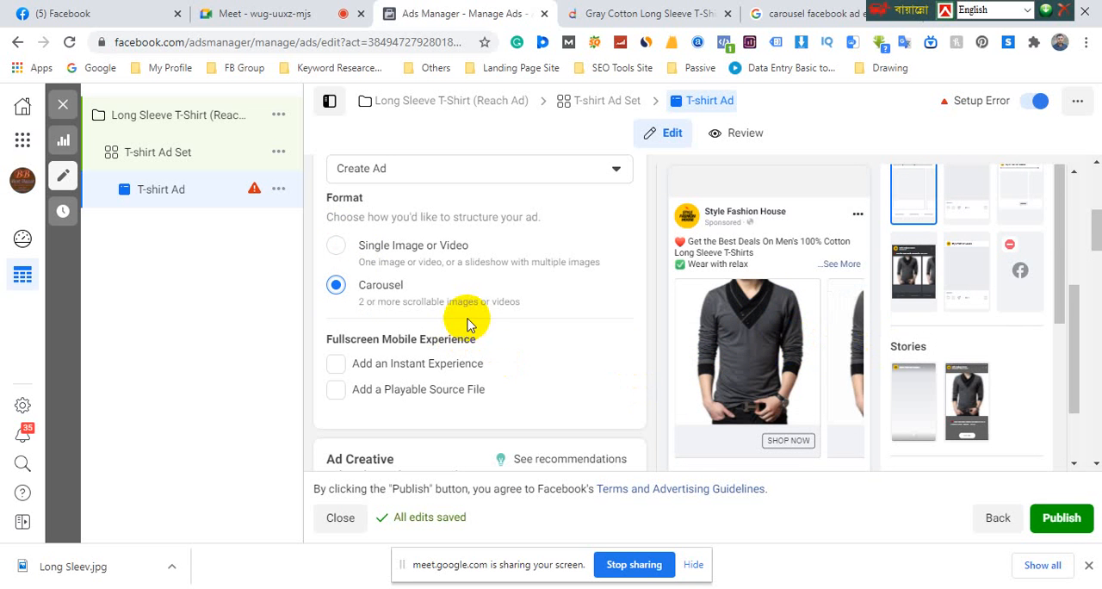
{"action": "scroll", "coordinate": [467, 323], "scroll_direction": "down", "scroll_amount": 5}
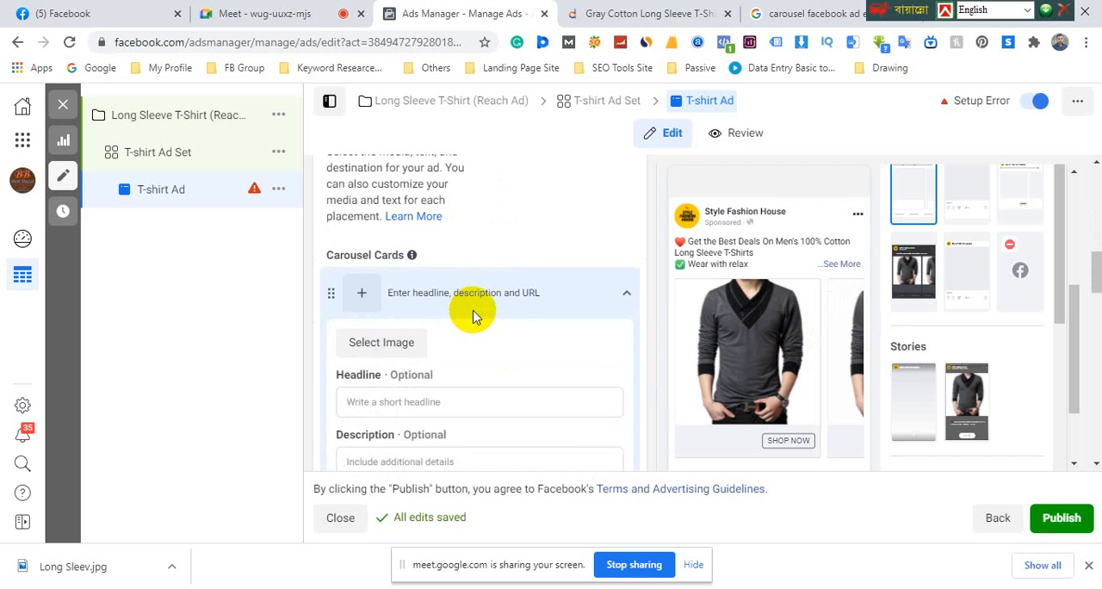
{"action": "scroll", "coordinate": [472, 317], "scroll_direction": "down", "scroll_amount": 2}
{"action": "left_click_drag", "start_coordinate": [324, 176], "coordinate": [405, 178]}
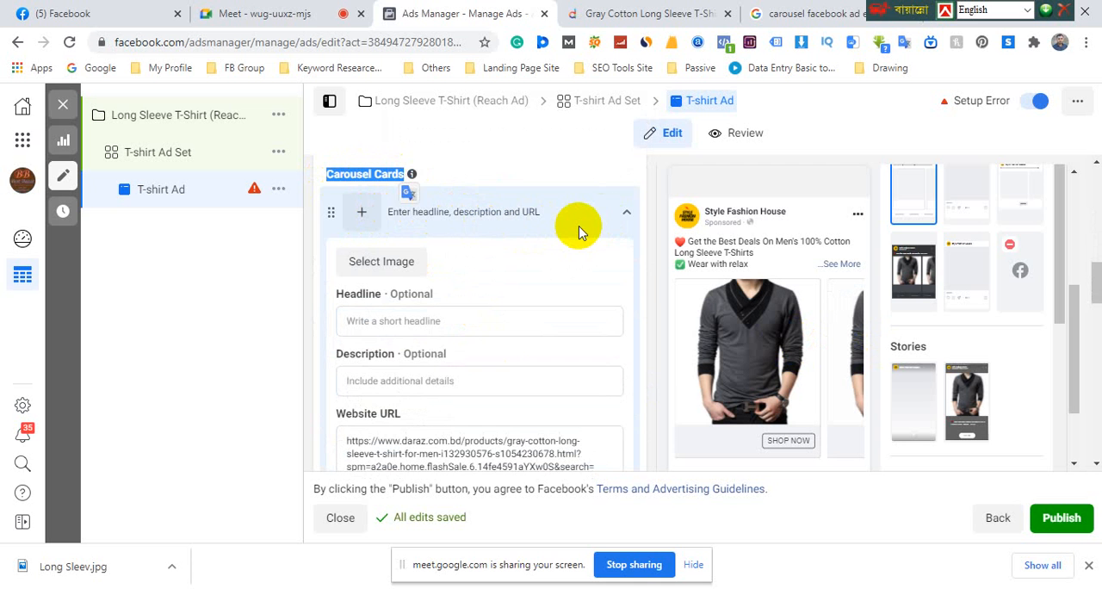
Examine the first carousel card's image, headline, description and website URL fields and the other cards below it
{"action": "scroll", "coordinate": [578, 230], "scroll_direction": "down", "scroll_amount": 1}
{"action": "scroll", "coordinate": [579, 231], "scroll_direction": "up", "scroll_amount": 1}
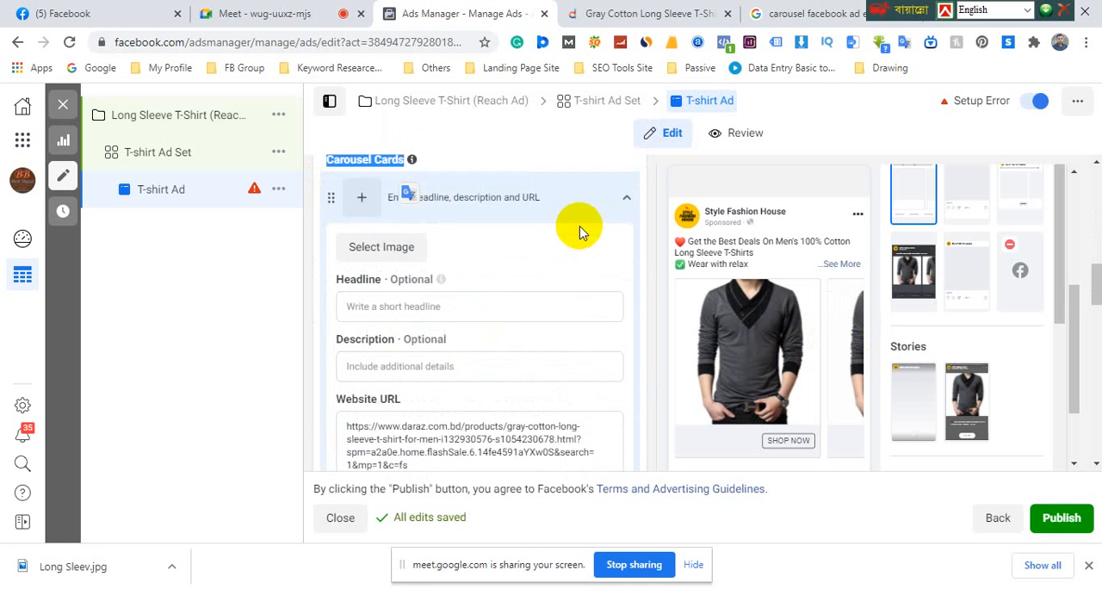
{"action": "scroll", "coordinate": [579, 231], "scroll_direction": "down", "scroll_amount": 2}
{"action": "scroll", "coordinate": [578, 231], "scroll_direction": "down", "scroll_amount": 2}
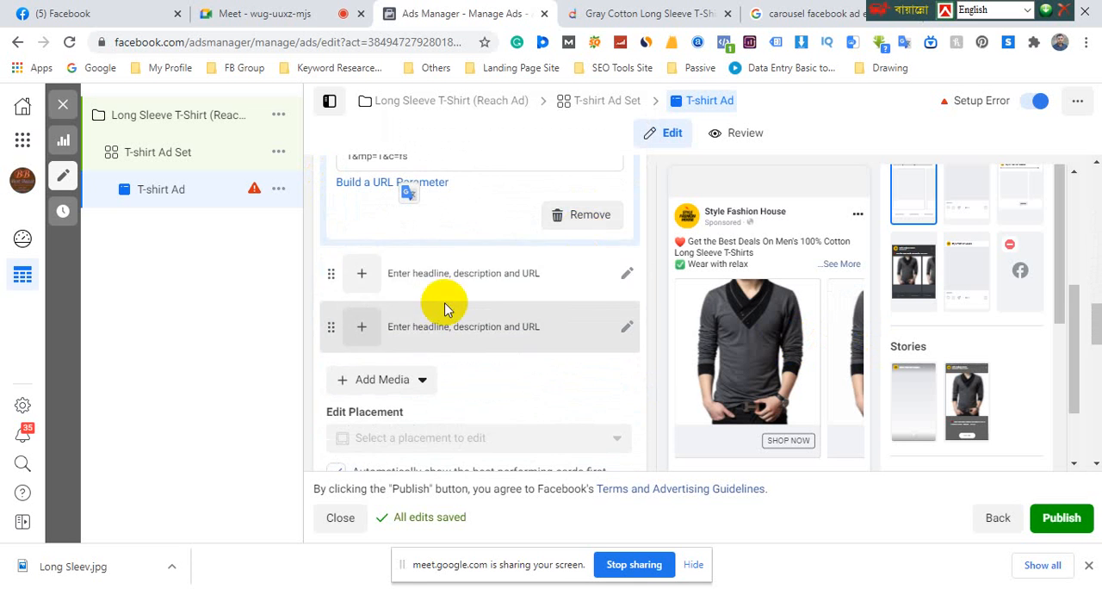
{"action": "scroll", "coordinate": [422, 283], "scroll_direction": "up", "scroll_amount": 2}
{"action": "scroll", "coordinate": [425, 257], "scroll_direction": "up", "scroll_amount": 2}
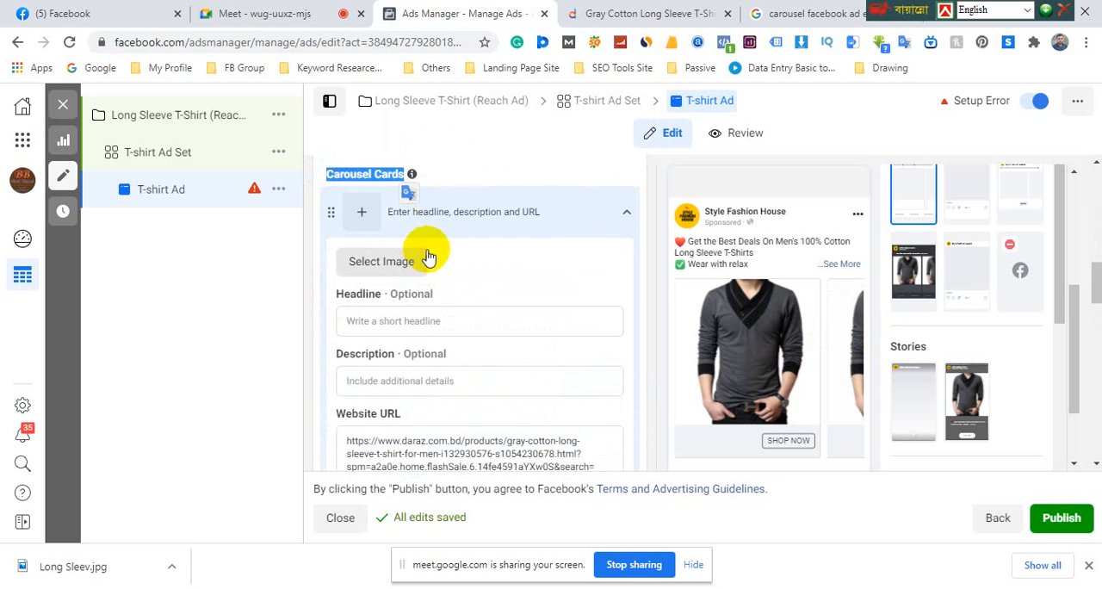
Collapse the first carousel card, expand the second, and view the account images available for it without choosing one
{"action": "left_click", "coordinate": [626, 217]}
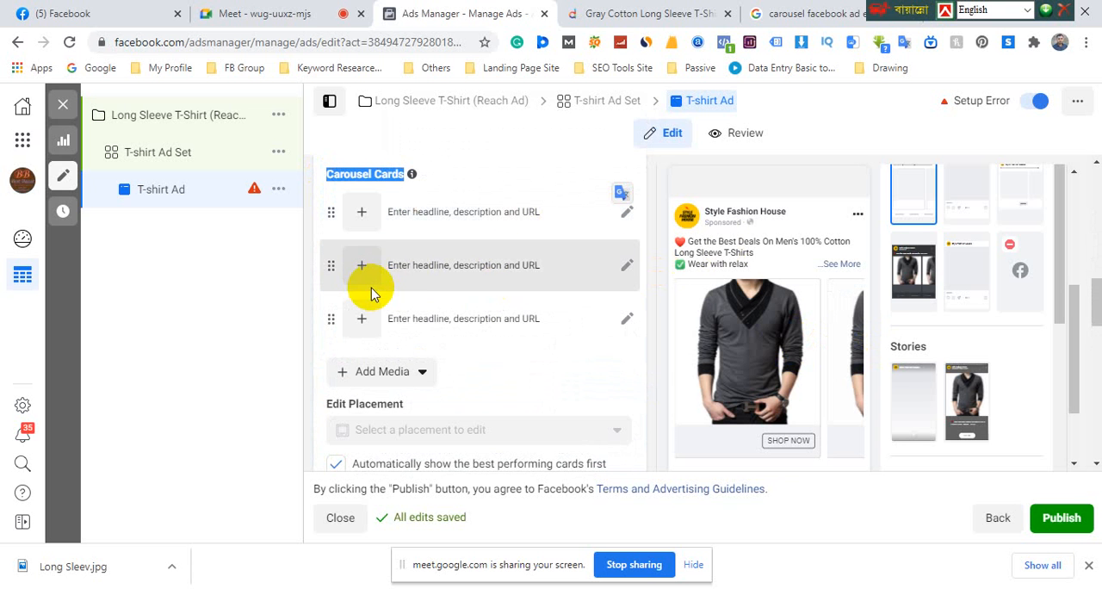
{"action": "left_click", "coordinate": [628, 268]}
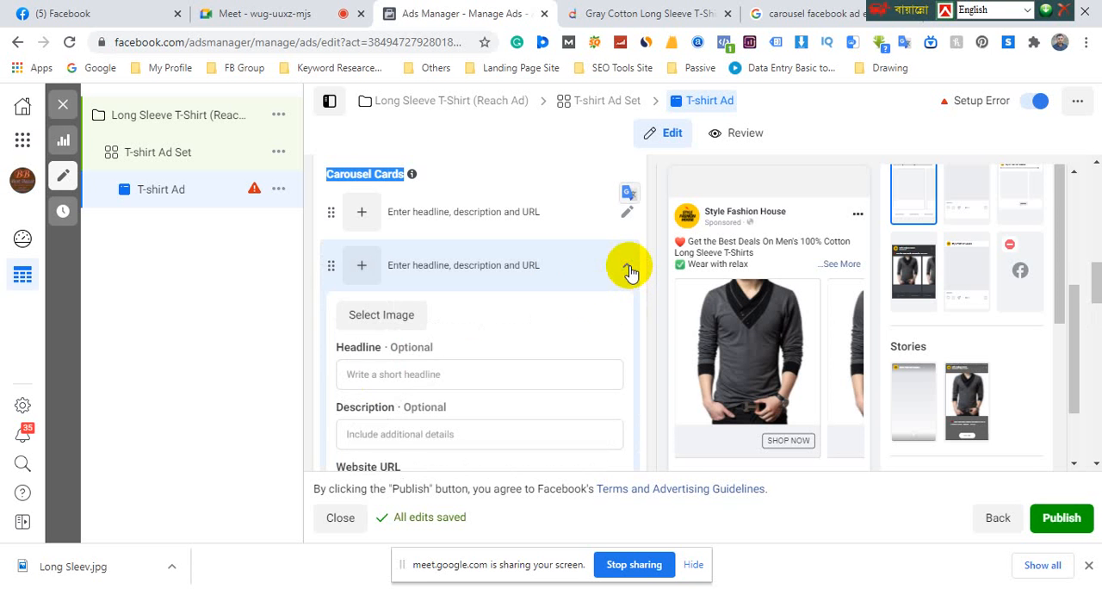
{"action": "scroll", "coordinate": [581, 297], "scroll_direction": "down", "scroll_amount": 1}
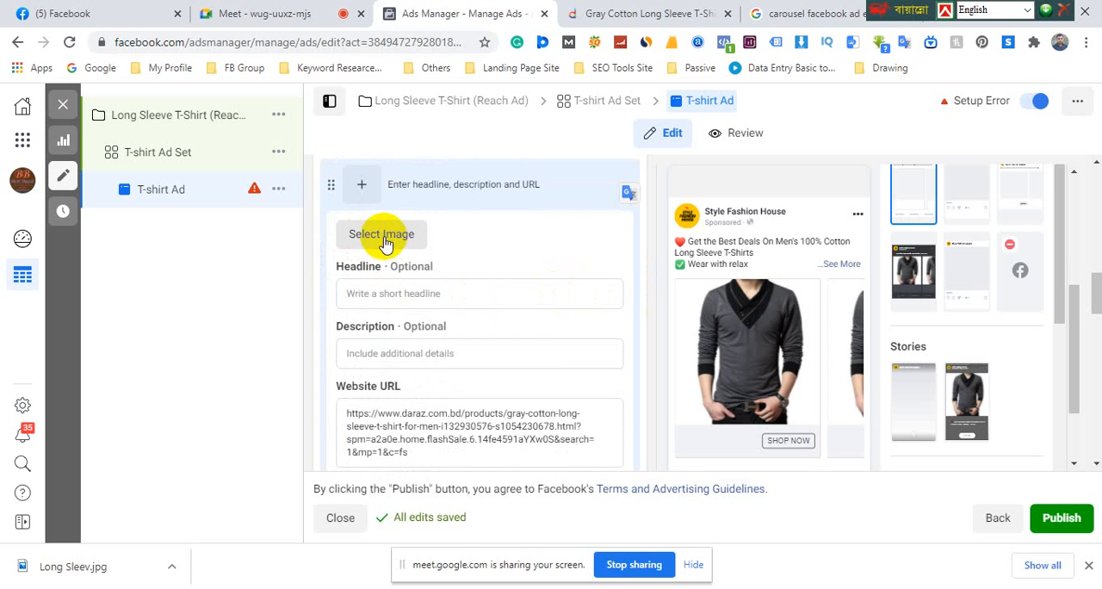
{"action": "left_click", "coordinate": [384, 236]}
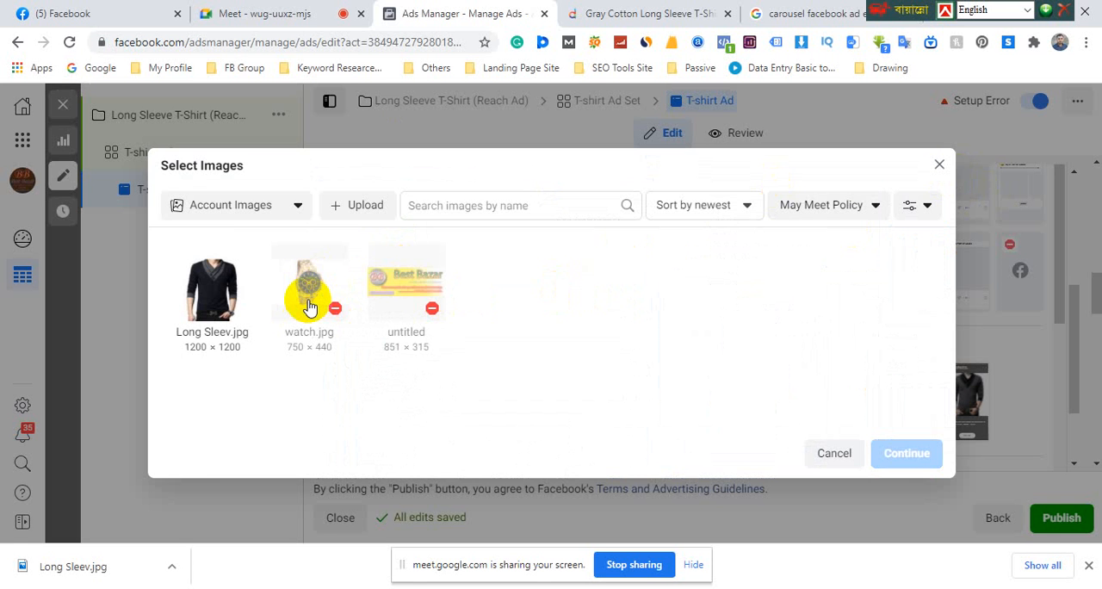
{"action": "left_click", "coordinate": [939, 164]}
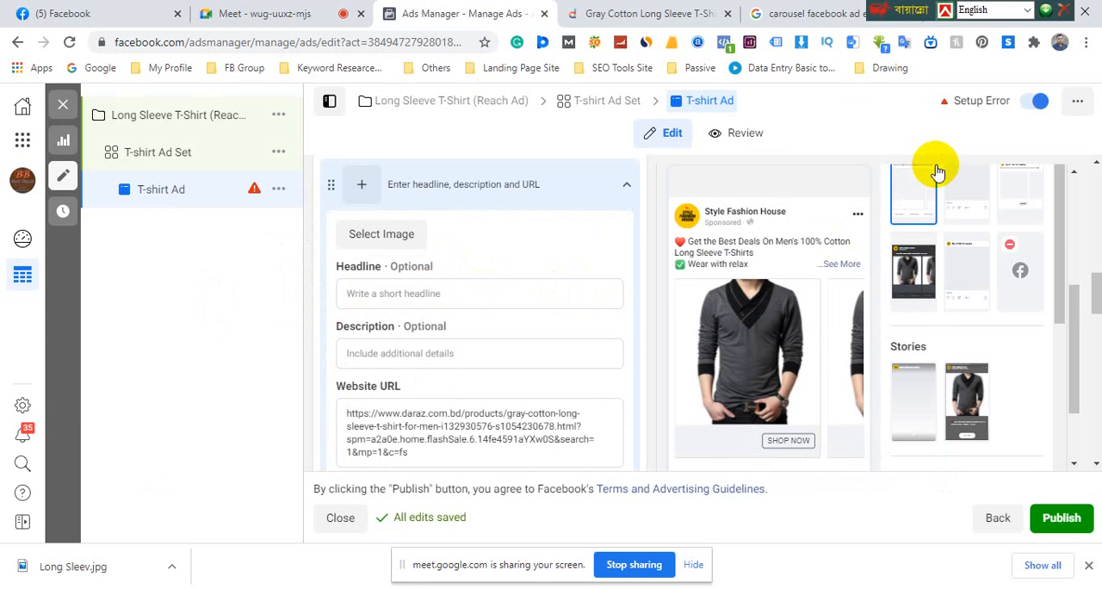
Switch to the Google tab, return to the earlier "Gray Cotton Long Sleeve T-Shirt for Men" search and show its image results
{"action": "left_click", "coordinate": [814, 13]}
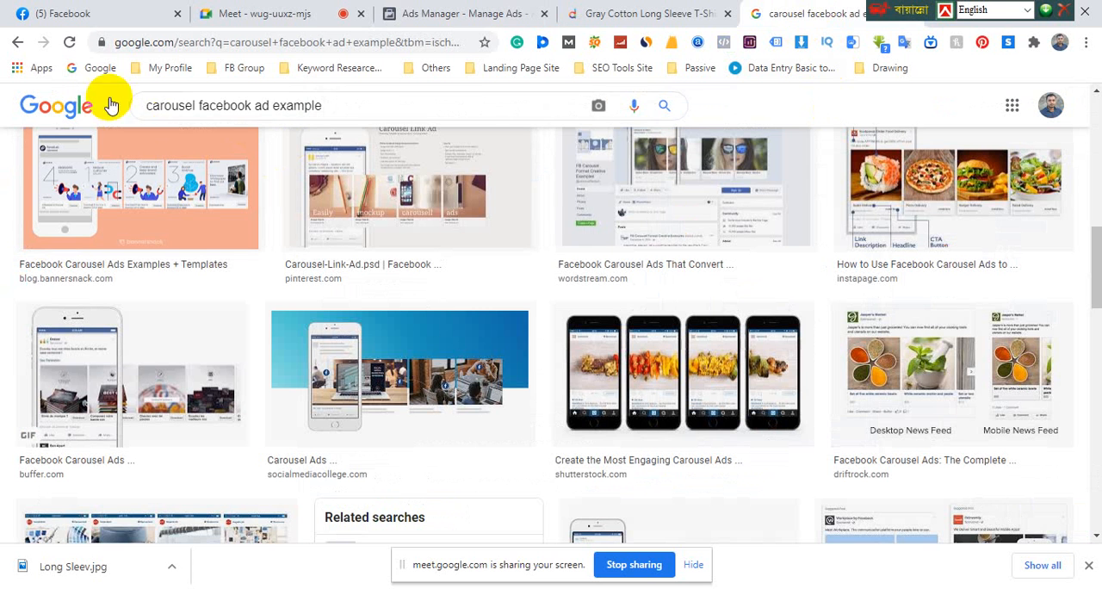
{"action": "left_click", "coordinate": [18, 42]}
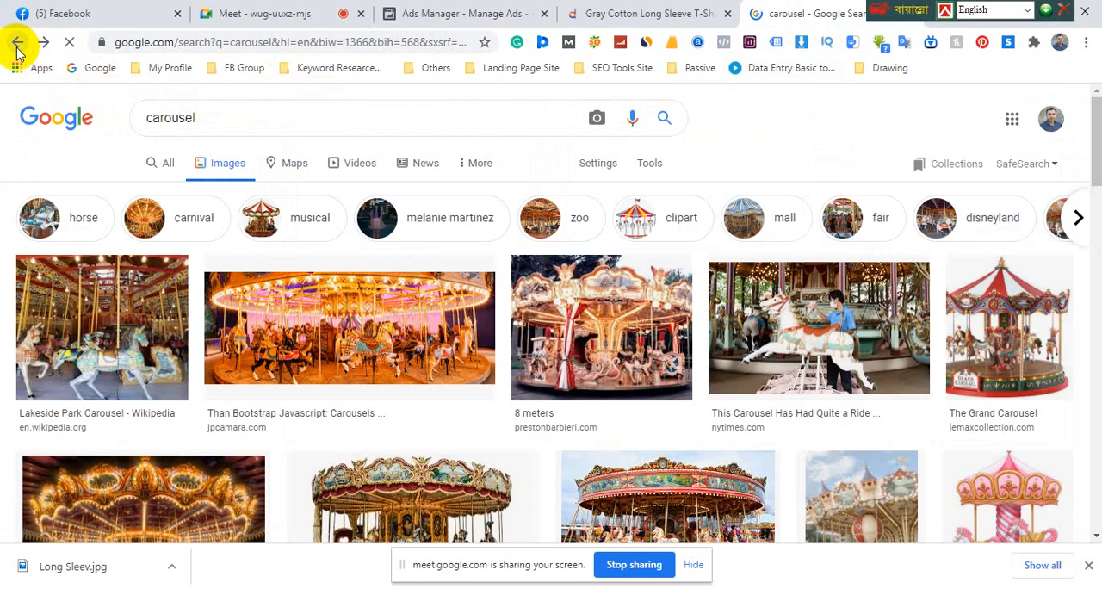
{"action": "left_click", "coordinate": [17, 48]}
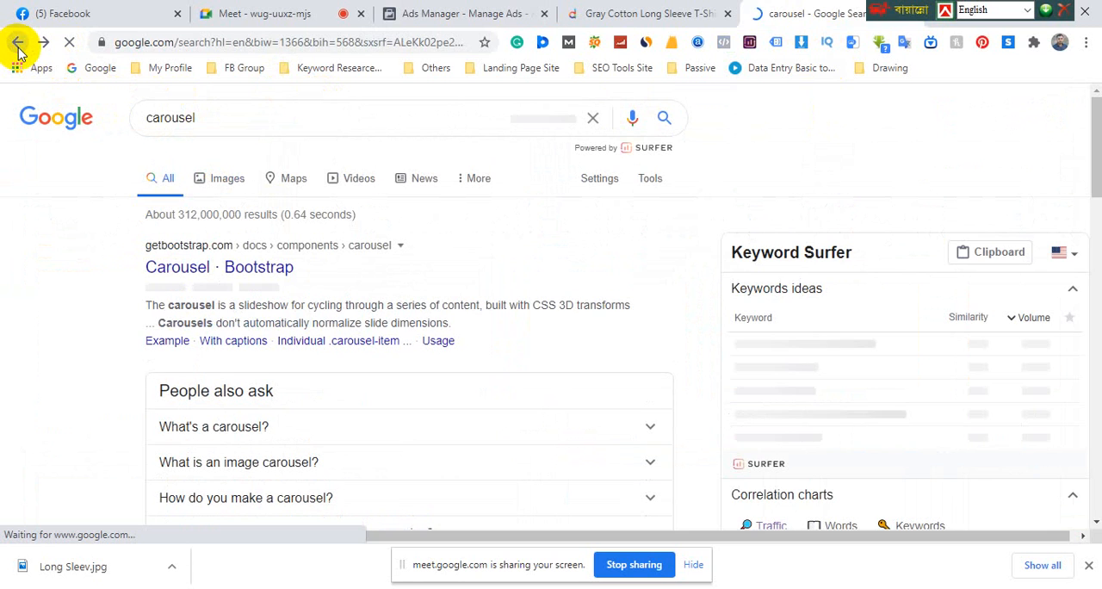
{"action": "left_click", "coordinate": [17, 49]}
{"action": "scroll", "coordinate": [172, 142], "scroll_direction": "up", "scroll_amount": 8}
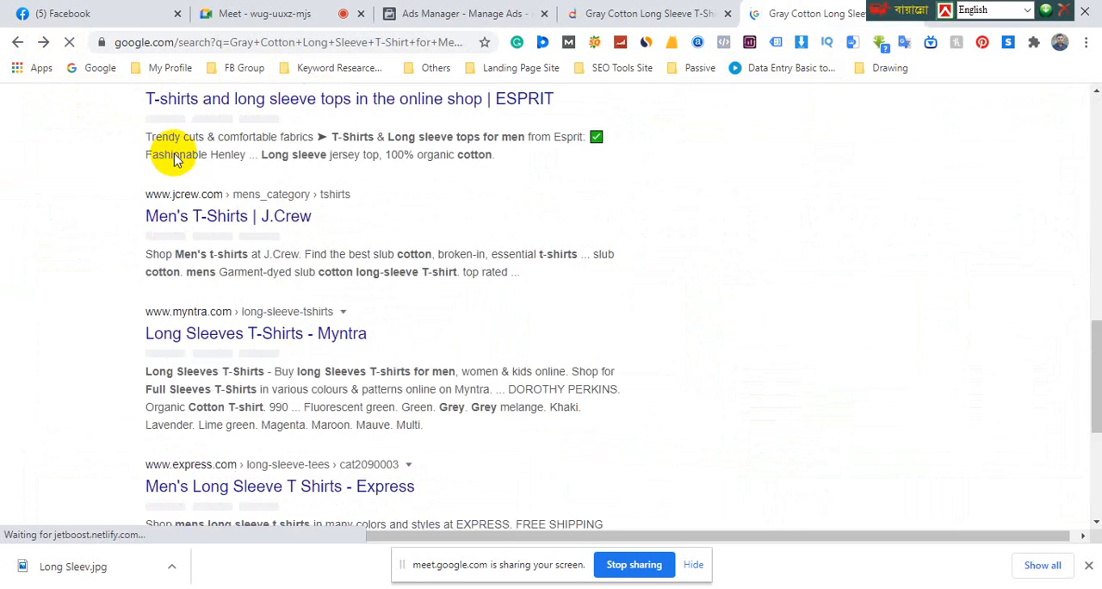
{"action": "scroll", "coordinate": [215, 181], "scroll_direction": "up", "scroll_amount": 4}
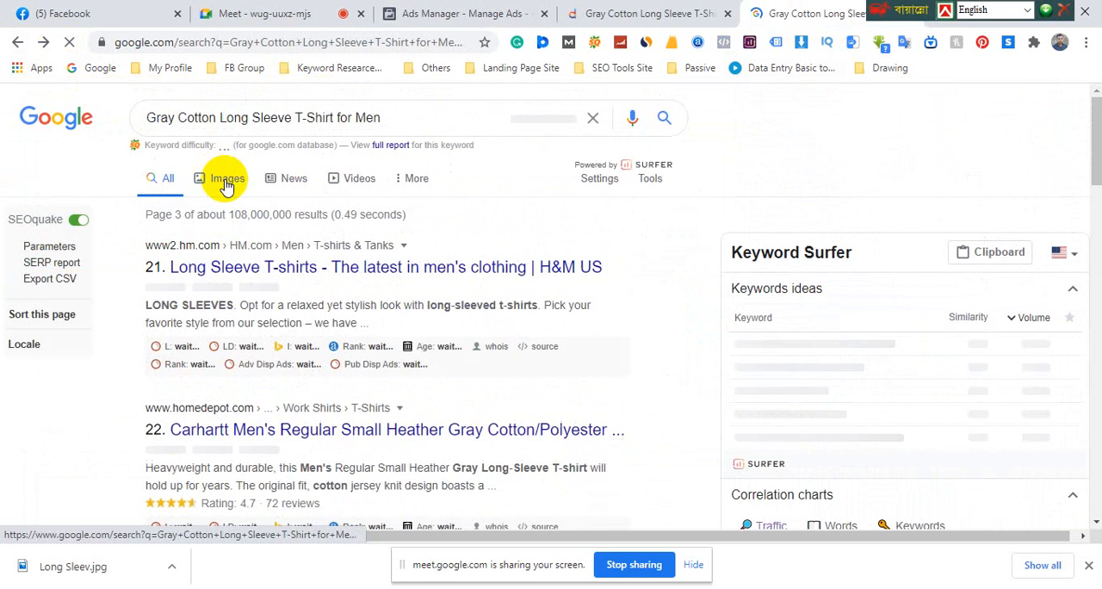
{"action": "left_click", "coordinate": [226, 186]}
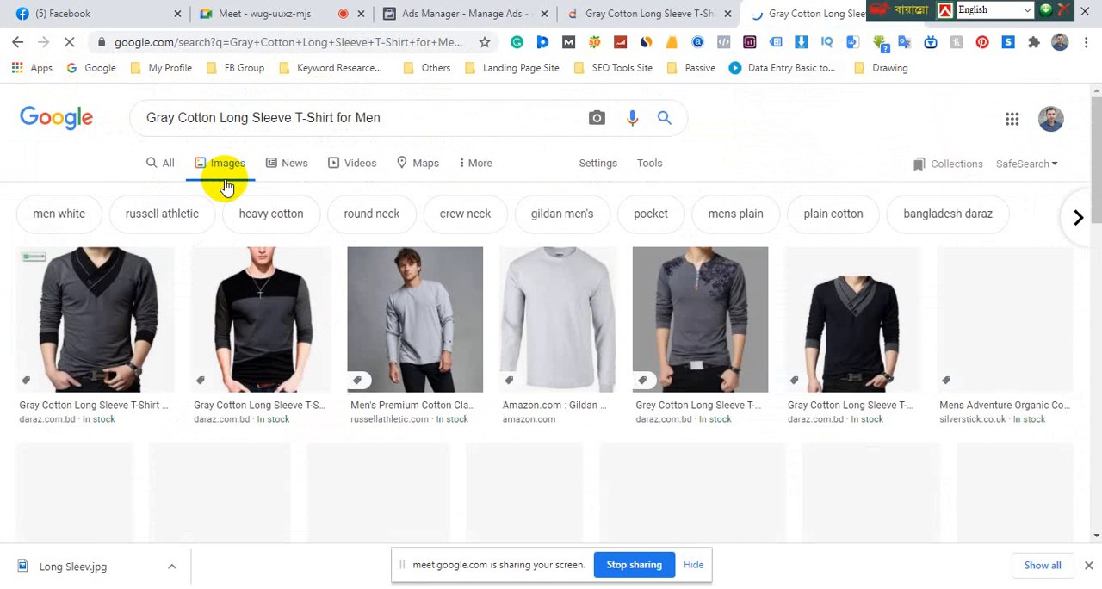
Open the Russell Athletic light gray long sleeve shirt image and save it to the Desktop as Russell-Digital-Assets_245958
{"action": "left_click", "coordinate": [430, 307]}
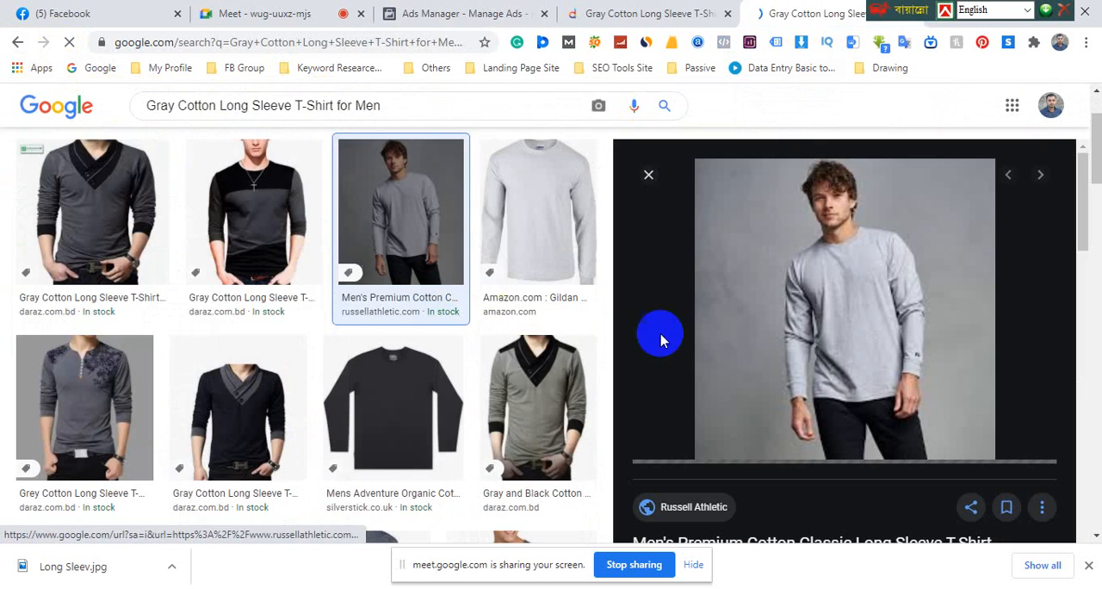
{"action": "right_click", "coordinate": [808, 284]}
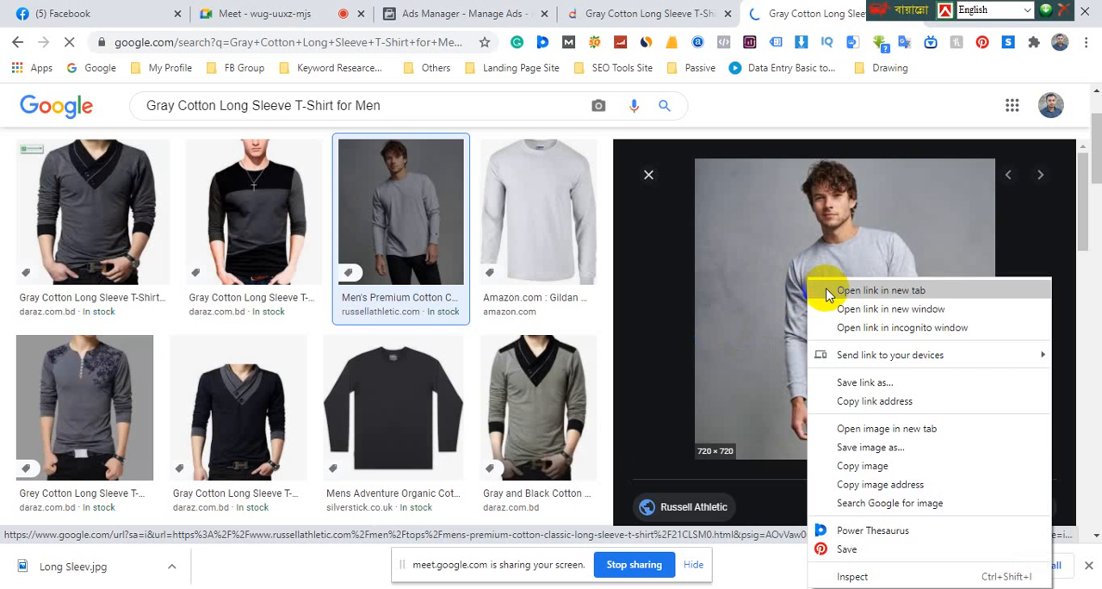
{"action": "left_click", "coordinate": [812, 423]}
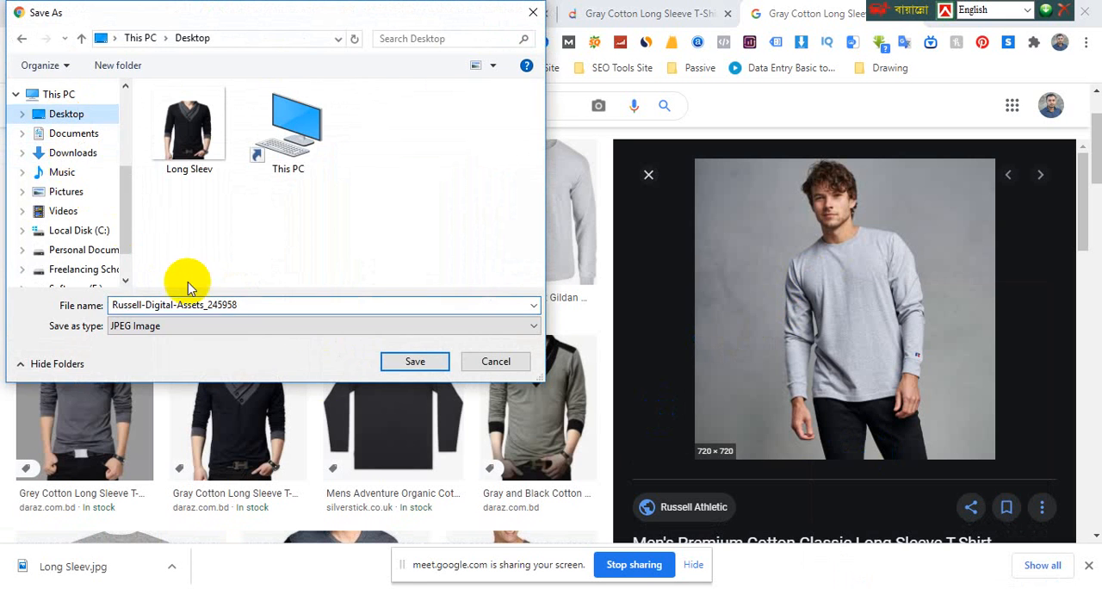
{"action": "left_click", "coordinate": [414, 362]}
{"action": "left_click", "coordinate": [99, 388]}
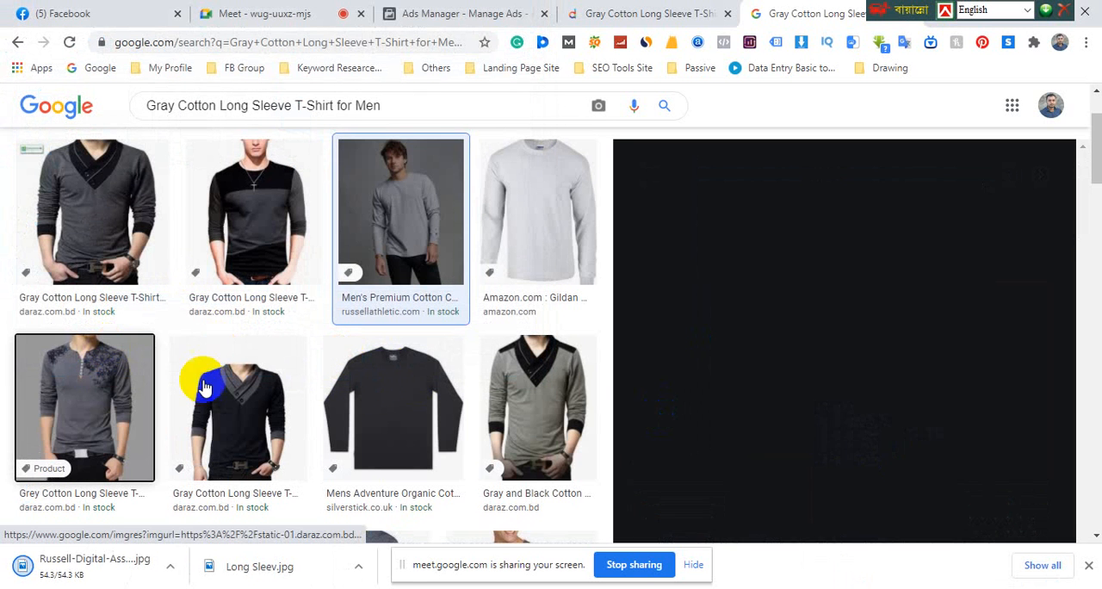
{"action": "right_click", "coordinate": [830, 249]}
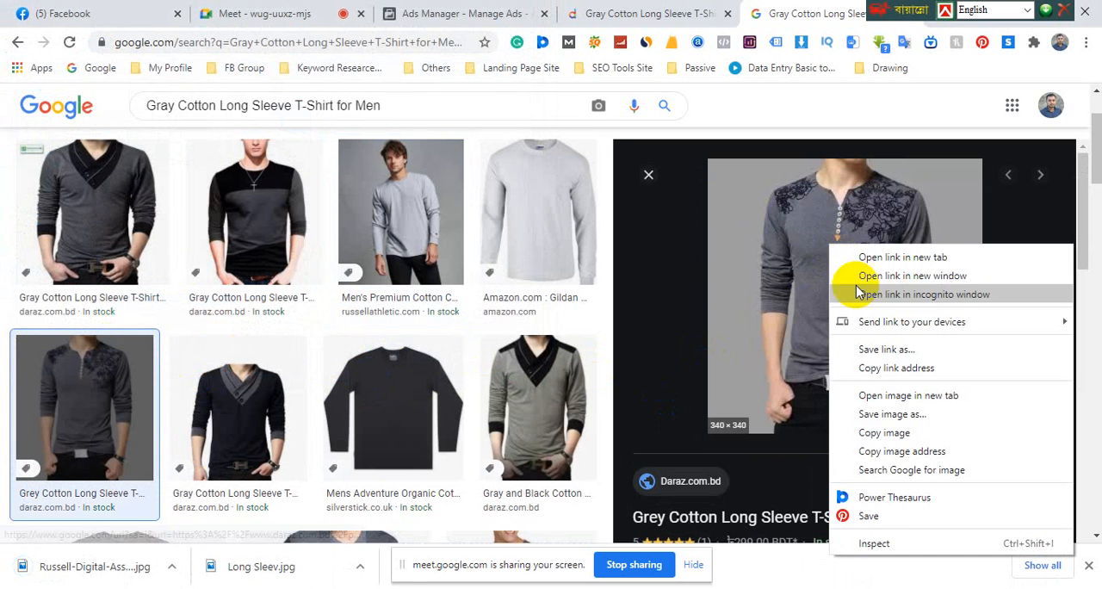
{"action": "left_click", "coordinate": [887, 414]}
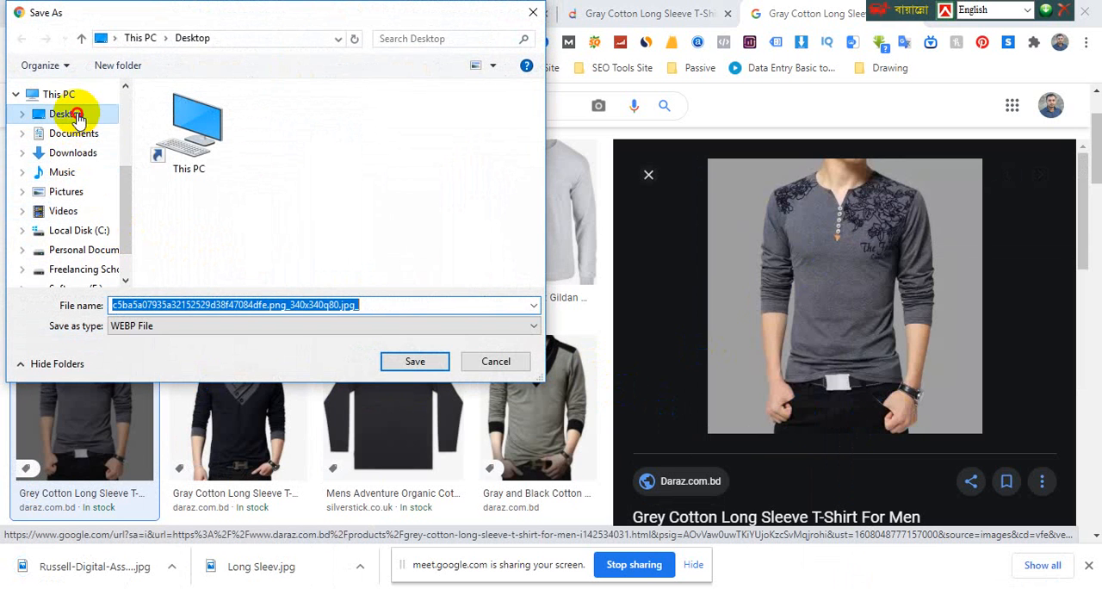
{"action": "left_click", "coordinate": [77, 116]}
{"action": "left_click", "coordinate": [496, 361]}
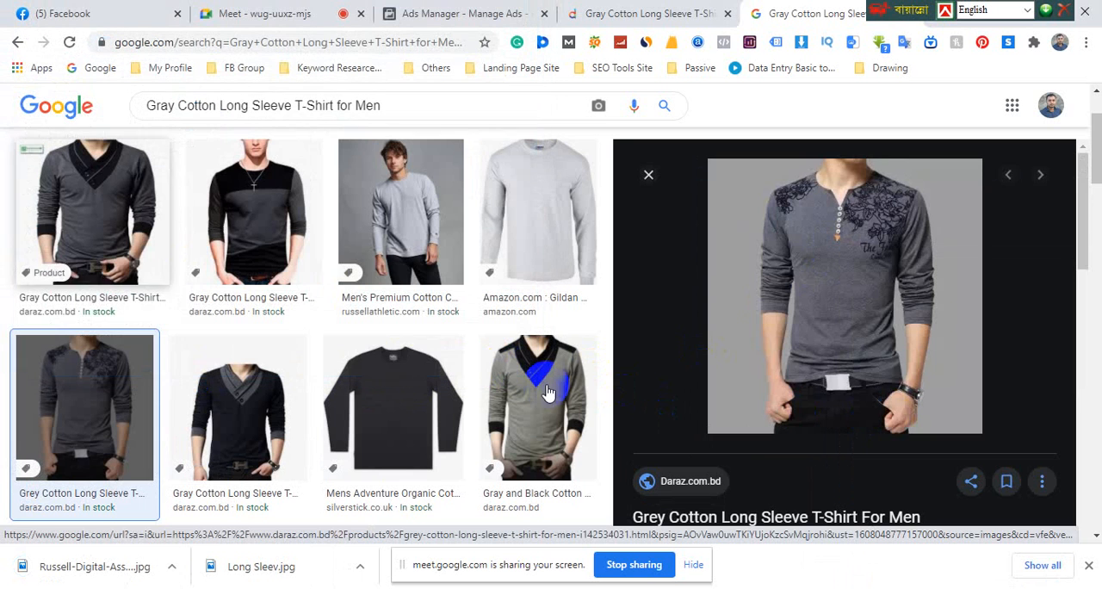
Browse the related shirt images to the white Men's Office Shirt and save it to the Desktop as men-s-office-shirt-500x500
{"action": "scroll", "coordinate": [832, 433], "scroll_direction": "down", "scroll_amount": 2}
{"action": "scroll", "coordinate": [832, 434], "scroll_direction": "down", "scroll_amount": 3}
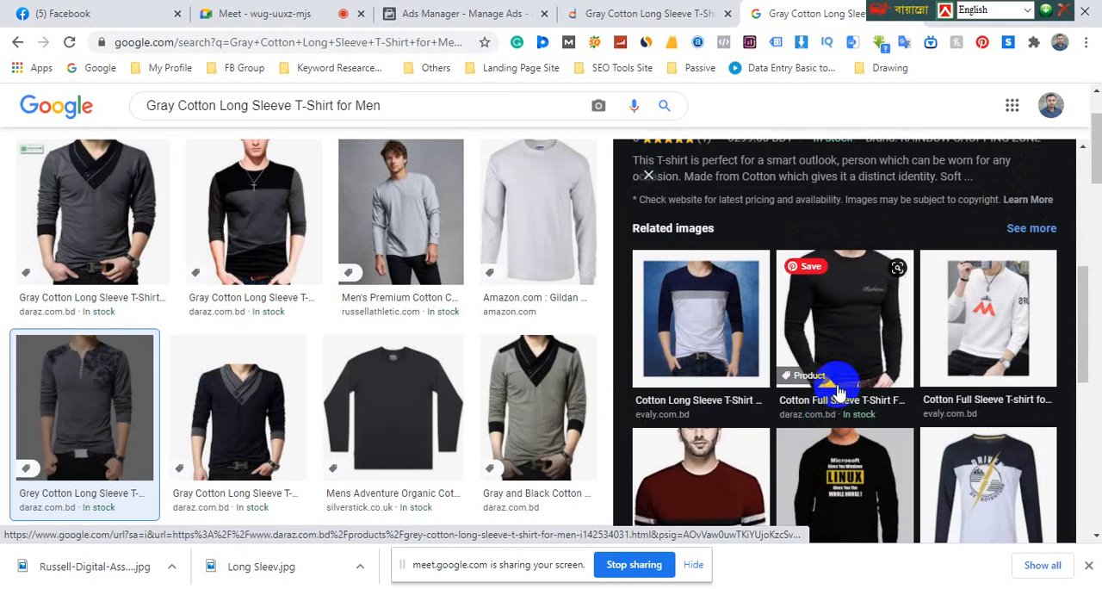
{"action": "left_click", "coordinate": [721, 493]}
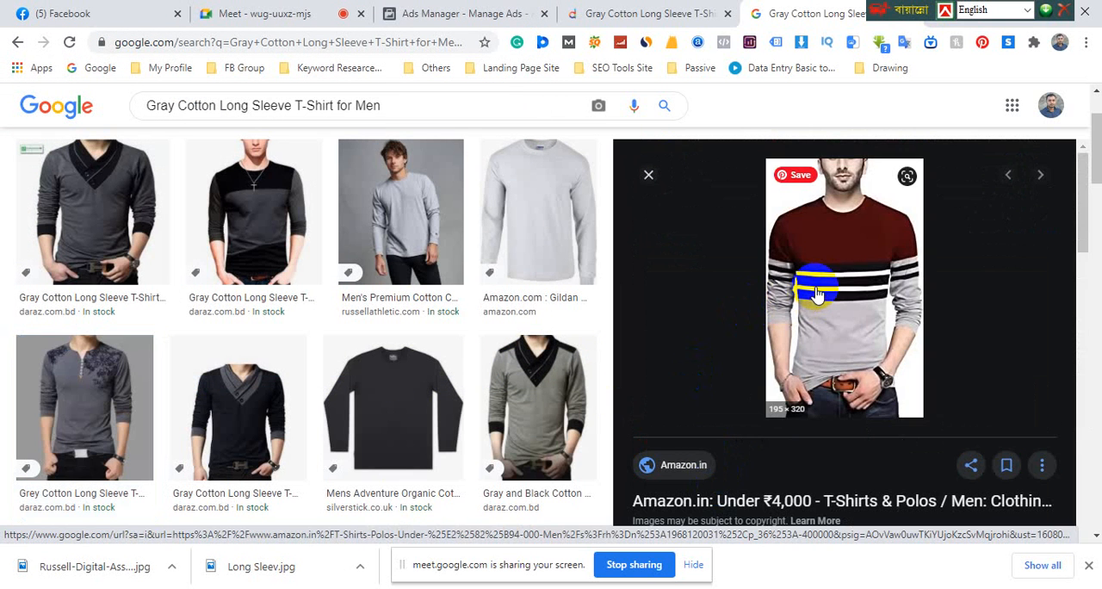
{"action": "scroll", "coordinate": [820, 299], "scroll_direction": "down", "scroll_amount": 10}
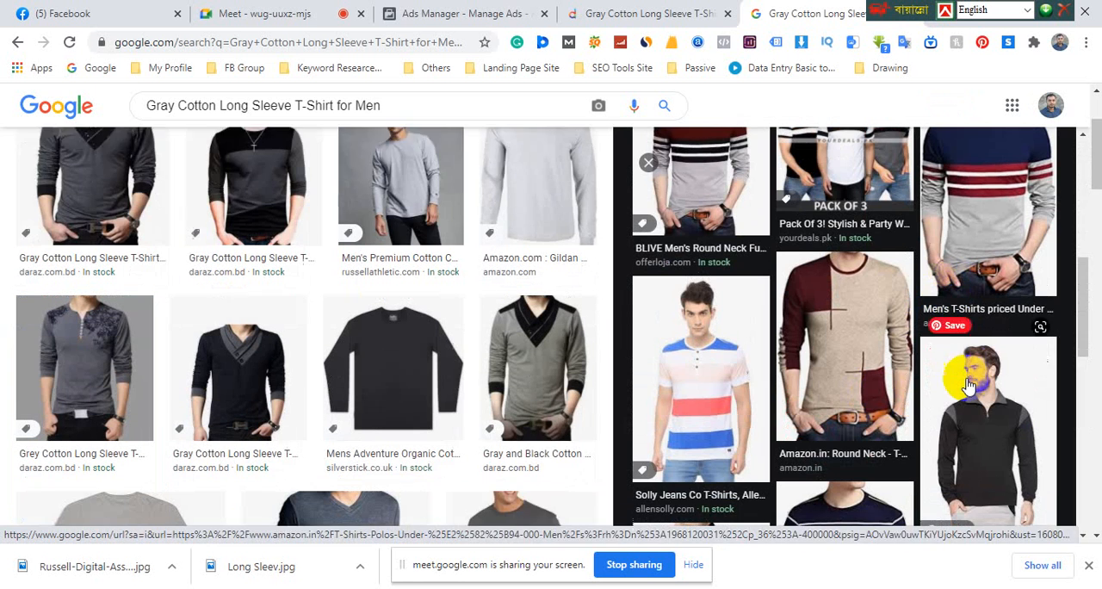
{"action": "left_click", "coordinate": [984, 419]}
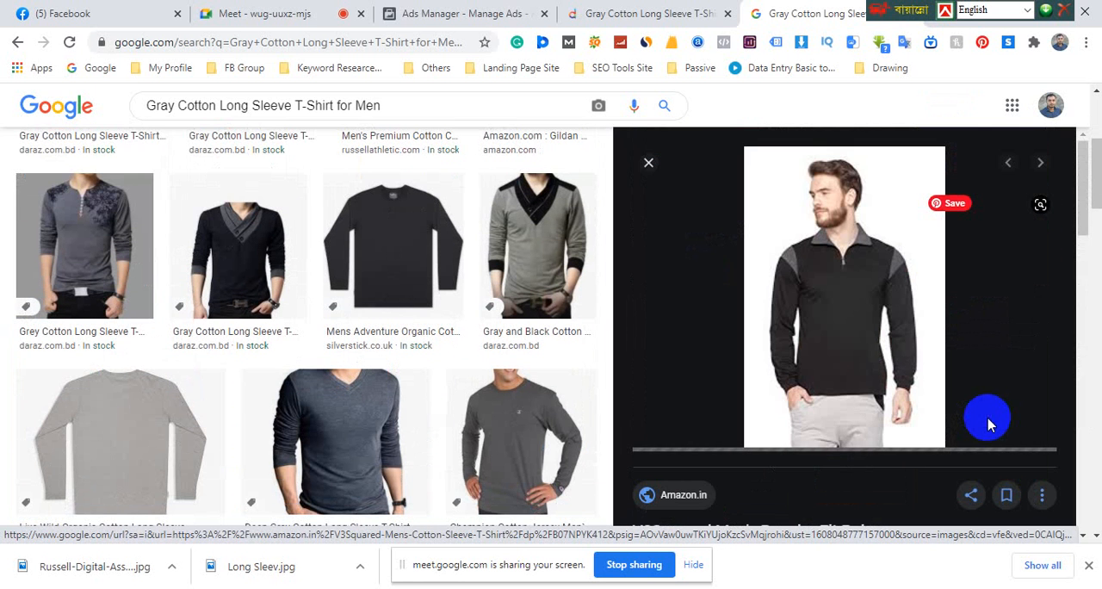
{"action": "scroll", "coordinate": [894, 363], "scroll_direction": "down", "scroll_amount": 10}
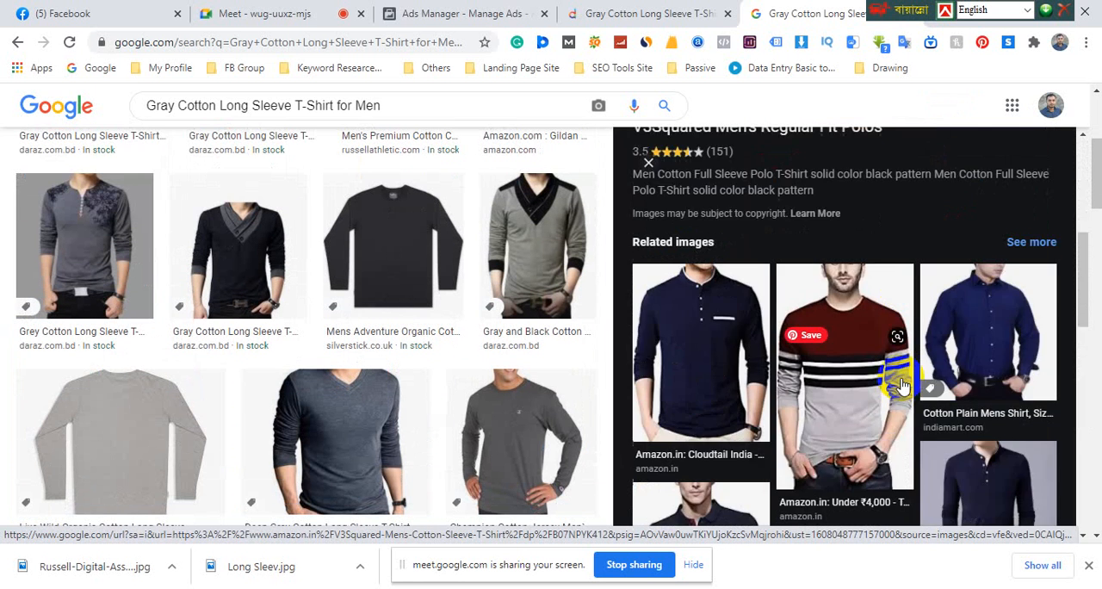
{"action": "left_click", "coordinate": [865, 249]}
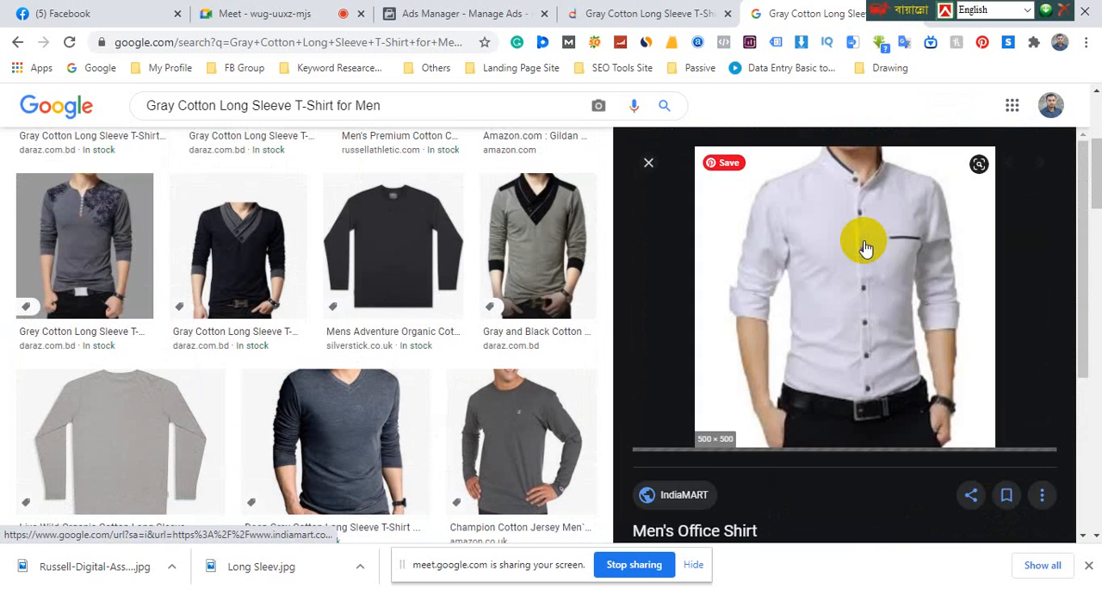
{"action": "right_click", "coordinate": [814, 253]}
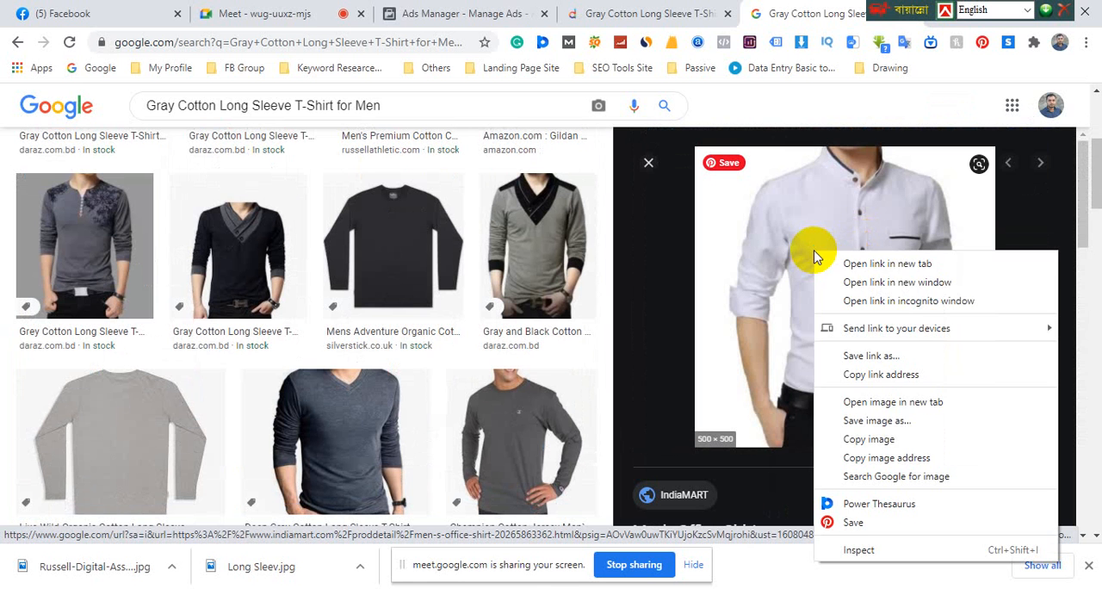
{"action": "left_click", "coordinate": [878, 421]}
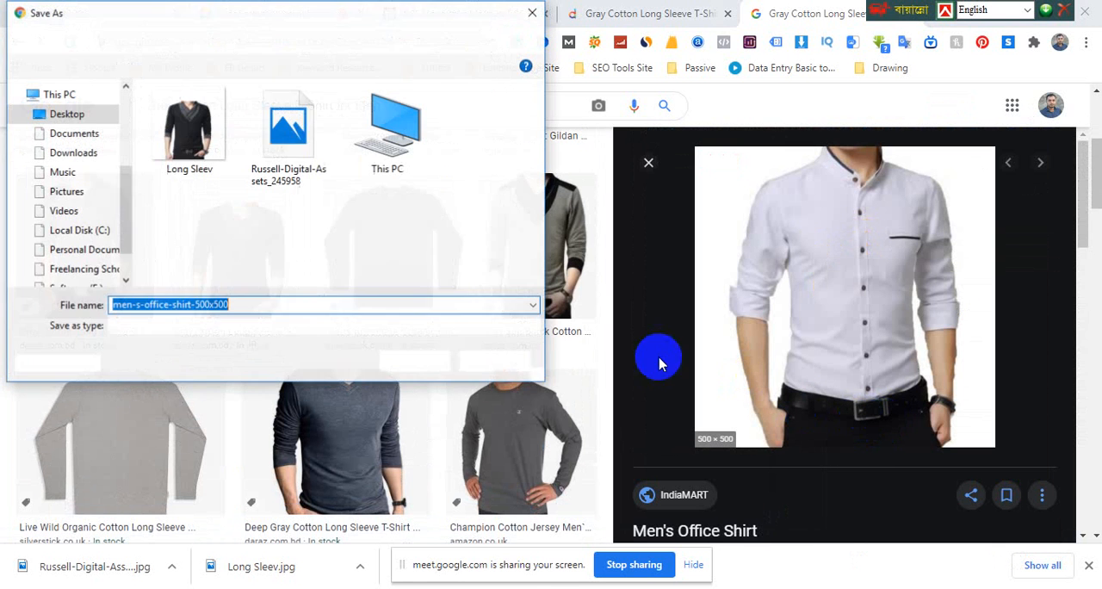
{"action": "left_click", "coordinate": [415, 360]}
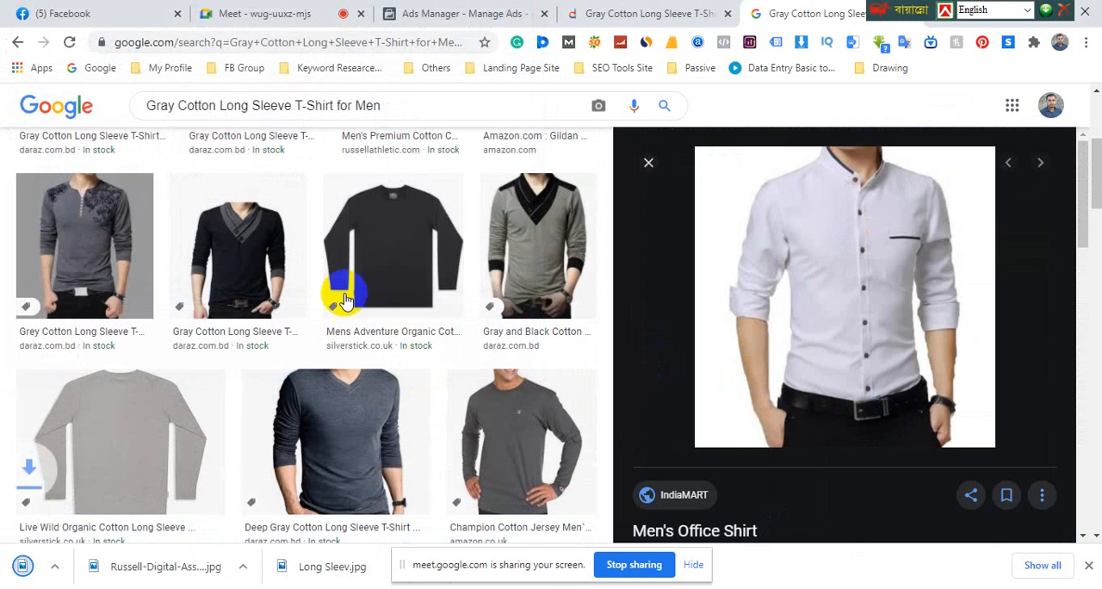
Return to Ads Manager and open the image selection for the second carousel card
{"action": "left_click", "coordinate": [419, 17]}
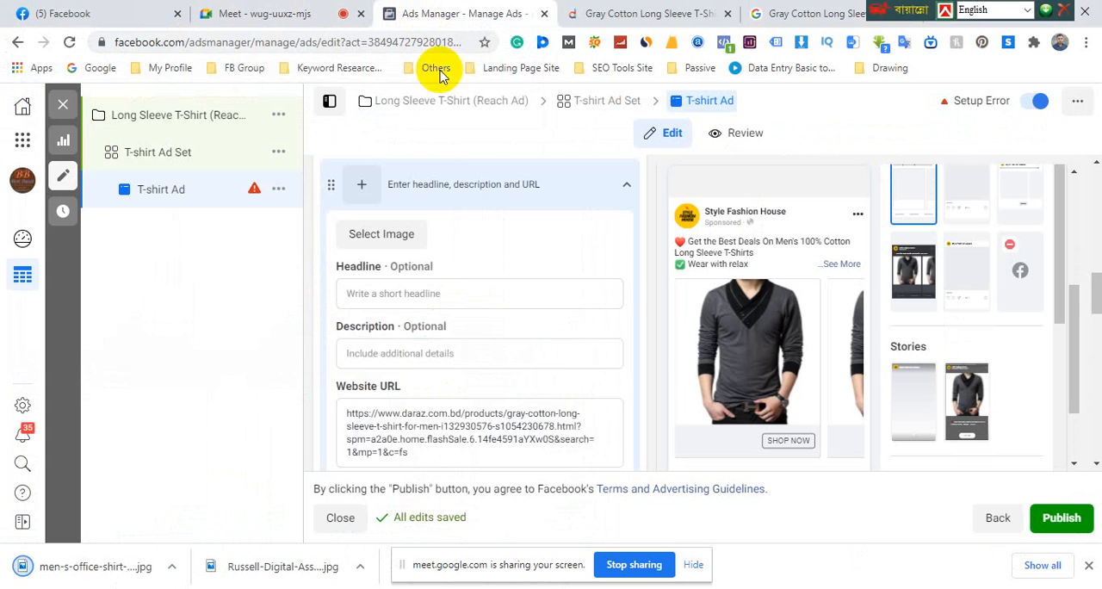
{"action": "left_click", "coordinate": [400, 293]}
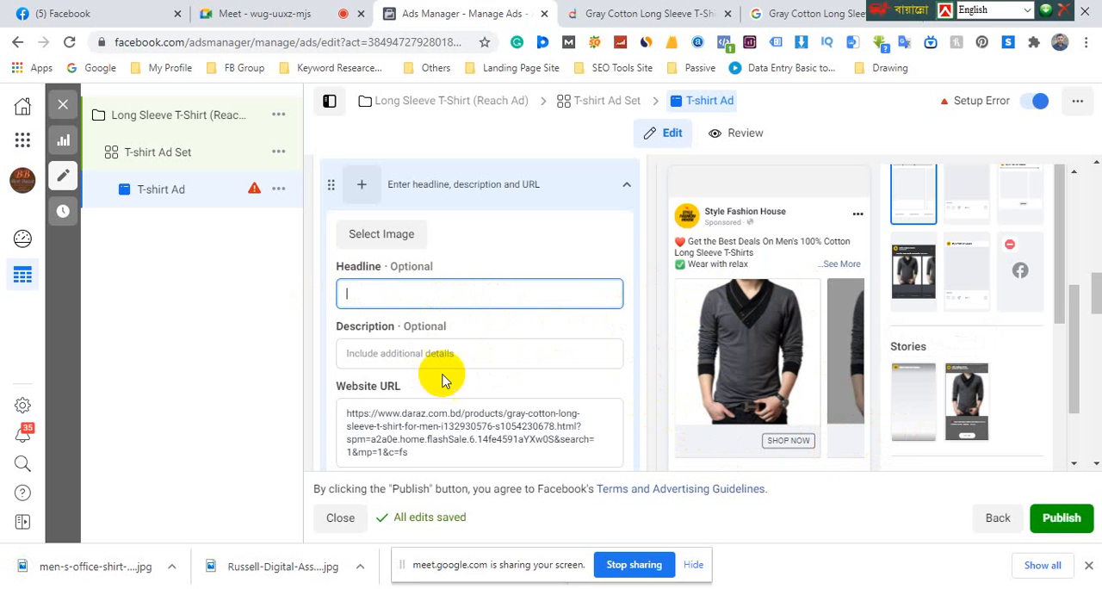
{"action": "scroll", "coordinate": [401, 295], "scroll_direction": "up", "scroll_amount": 1}
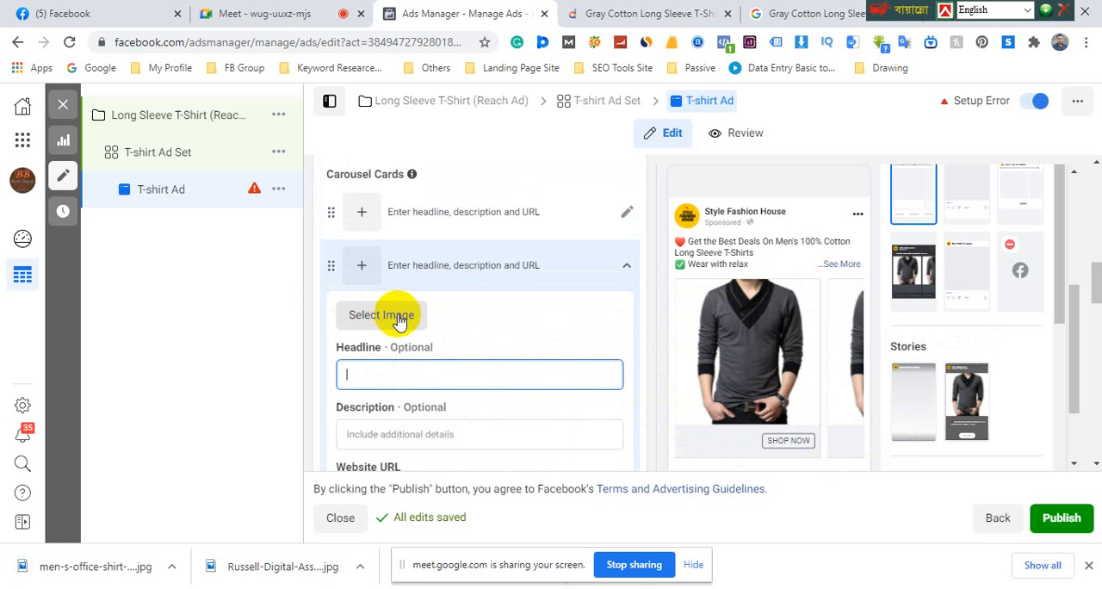
{"action": "left_click", "coordinate": [385, 315]}
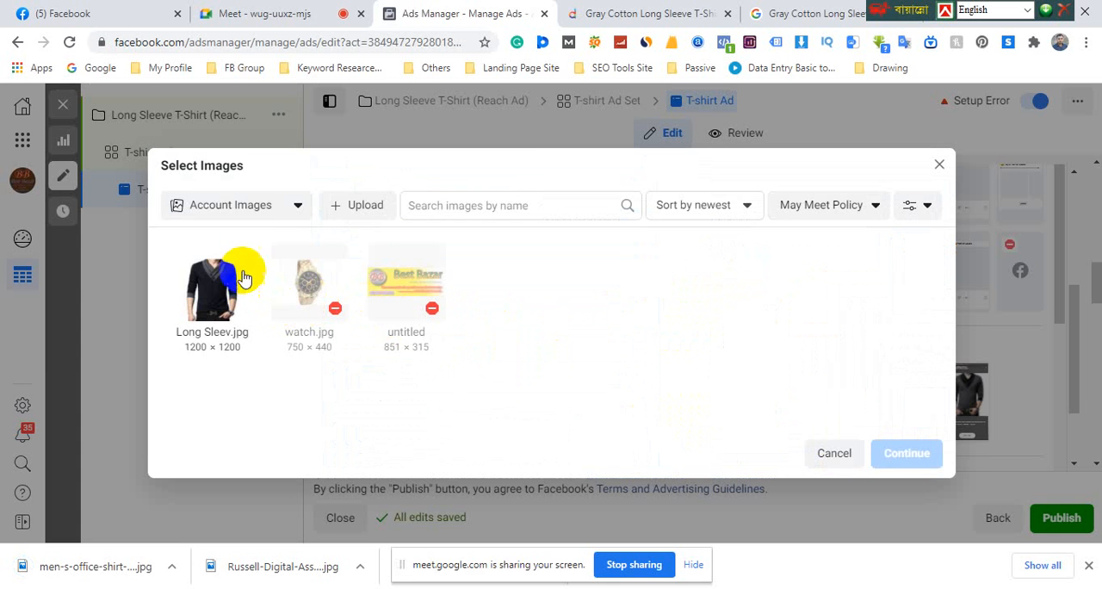
Try to upload men-s-office-shirt-500x500 from the Desktop to the account images
{"action": "left_click", "coordinate": [360, 212]}
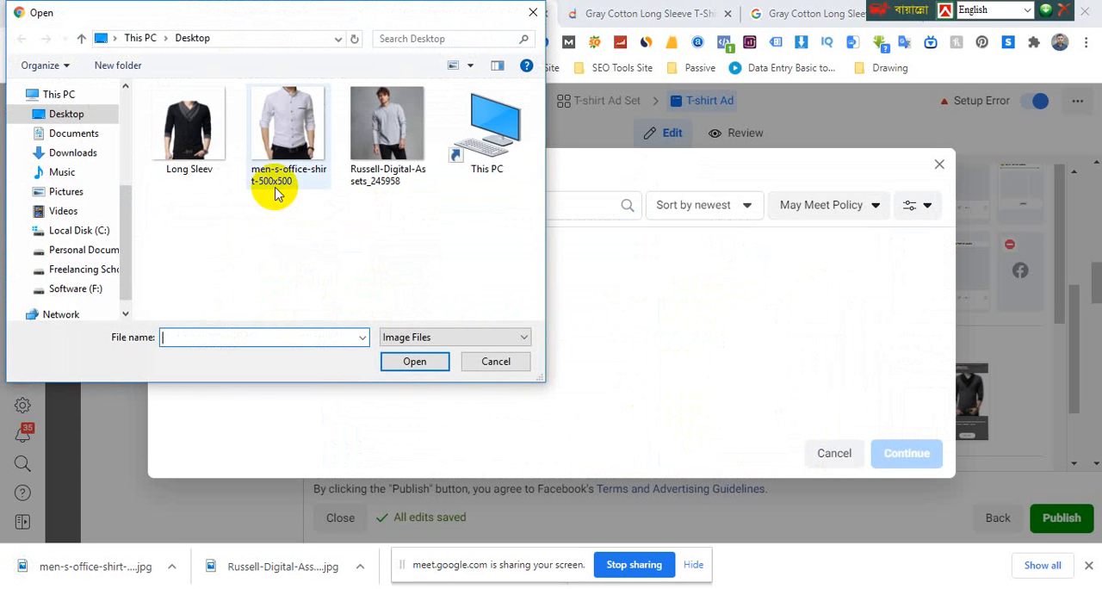
{"action": "left_click", "coordinate": [292, 133]}
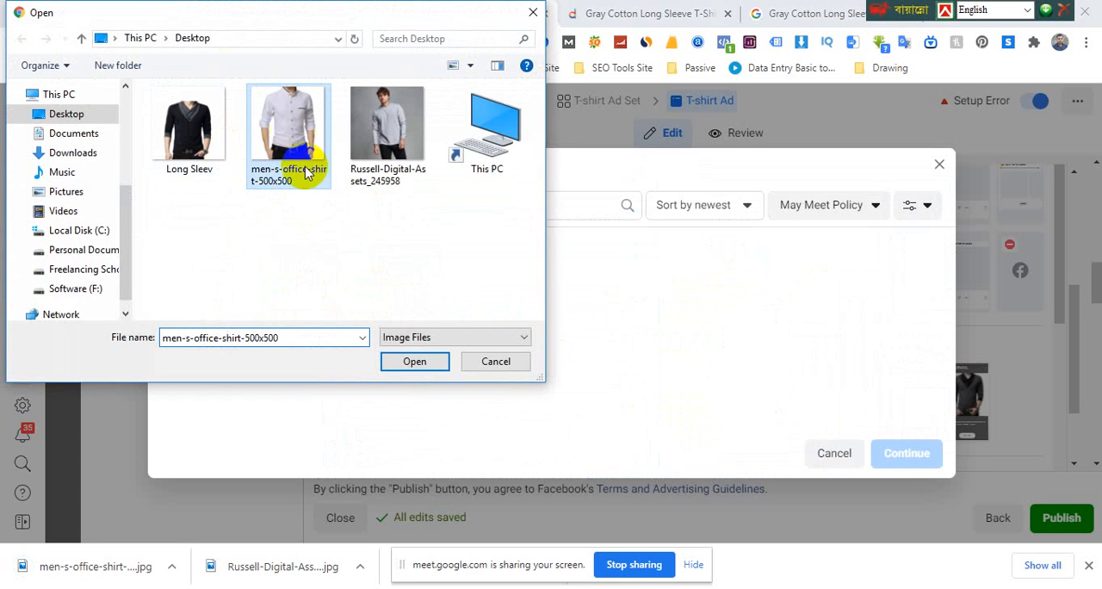
{"action": "left_click", "coordinate": [412, 360]}
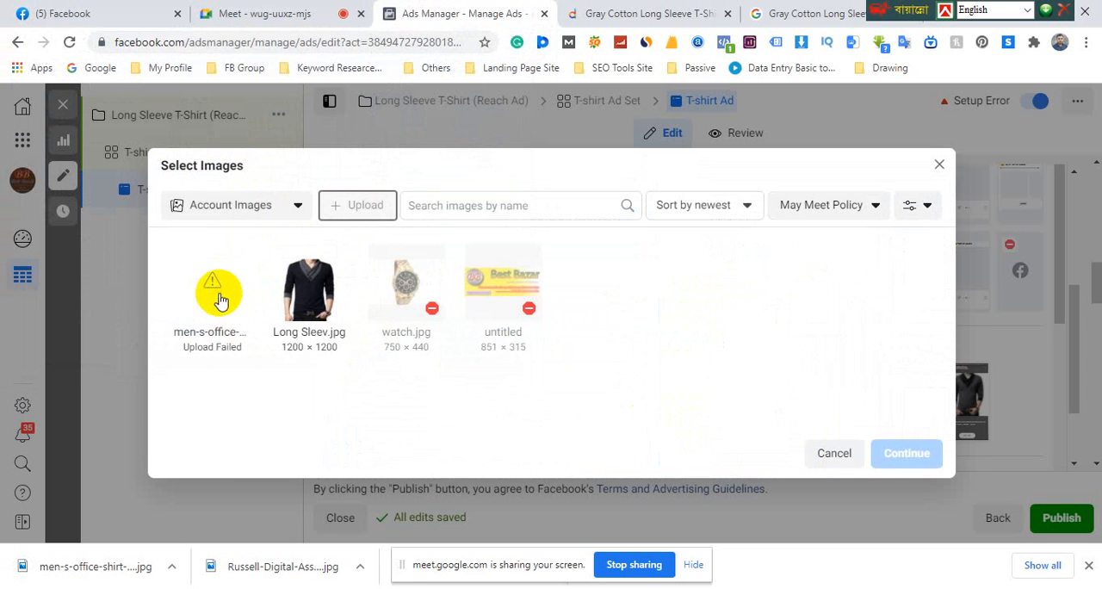
Upload Russell-Digital-Assets_245958 from the Desktop and apply it as the second carousel card's image
{"action": "left_click", "coordinate": [360, 208]}
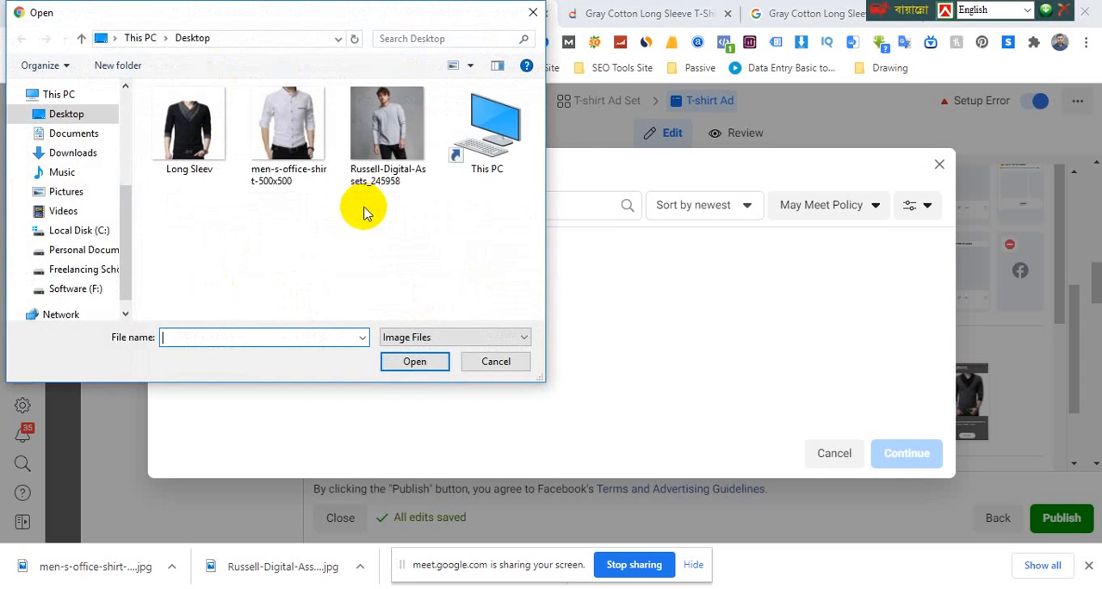
{"action": "double_click", "coordinate": [403, 142]}
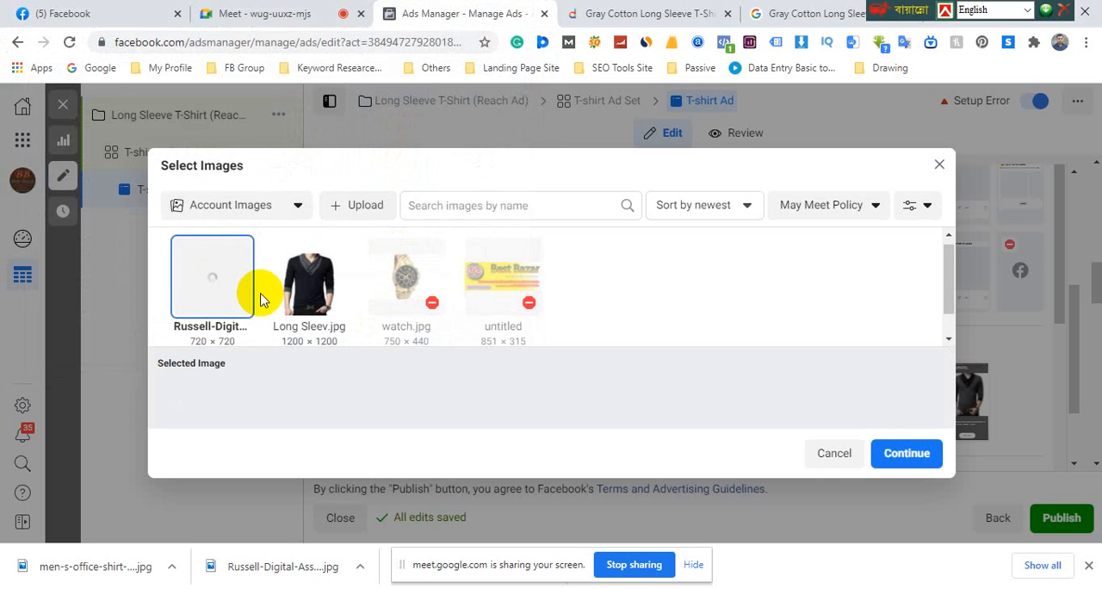
{"action": "scroll", "coordinate": [263, 300], "scroll_direction": "down", "scroll_amount": 1}
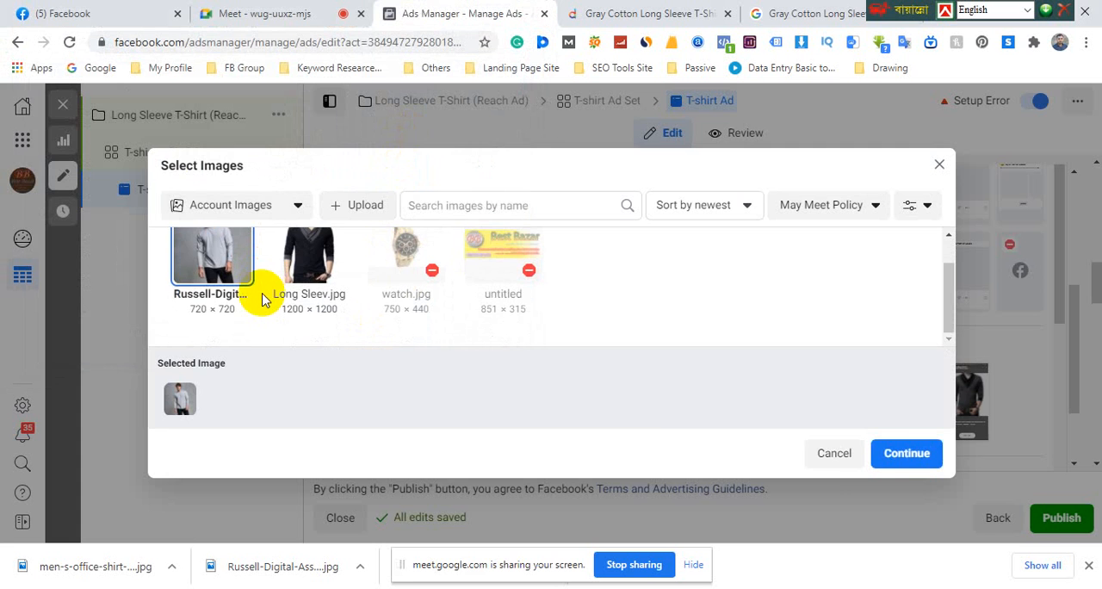
{"action": "left_click", "coordinate": [906, 456]}
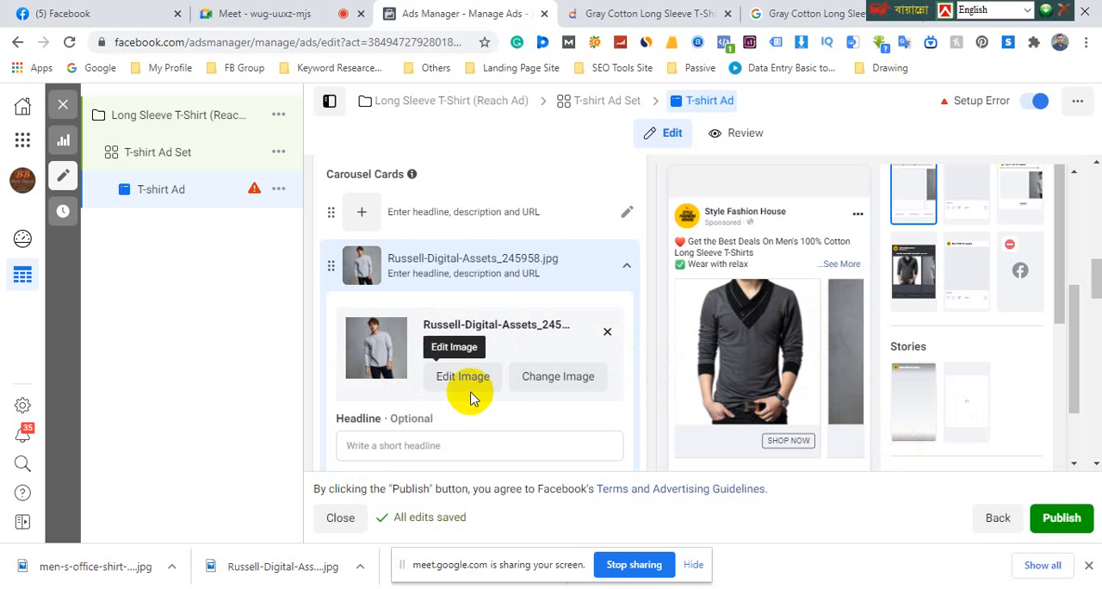
Set the second carousel card's headline to "Long Shirt"
{"action": "scroll", "coordinate": [470, 398], "scroll_direction": "down", "scroll_amount": 1}
{"action": "left_click", "coordinate": [408, 363]}
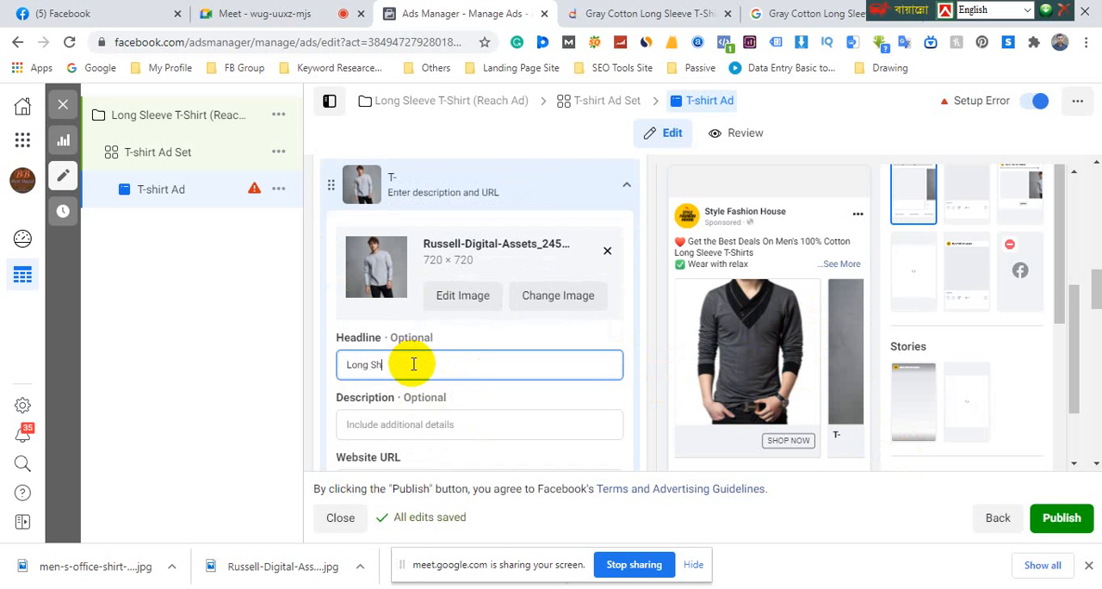
{"action": "type", "text": "rt"}
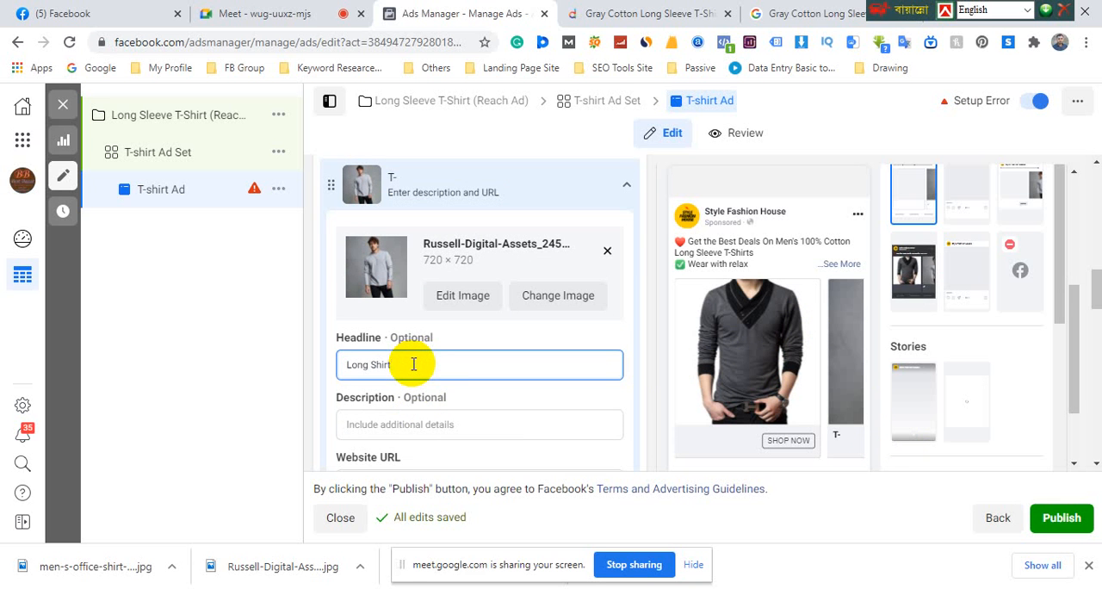
Set the second carousel card's description to "$50"
{"action": "left_click", "coordinate": [433, 422]}
{"action": "left_click", "coordinate": [452, 398]}
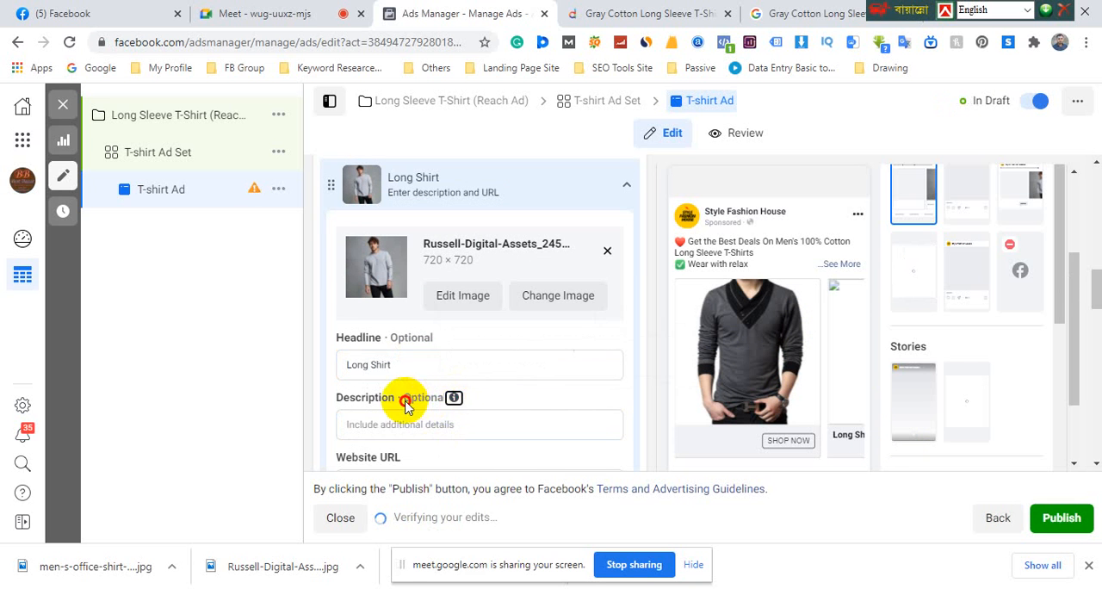
{"action": "left_click", "coordinate": [382, 423]}
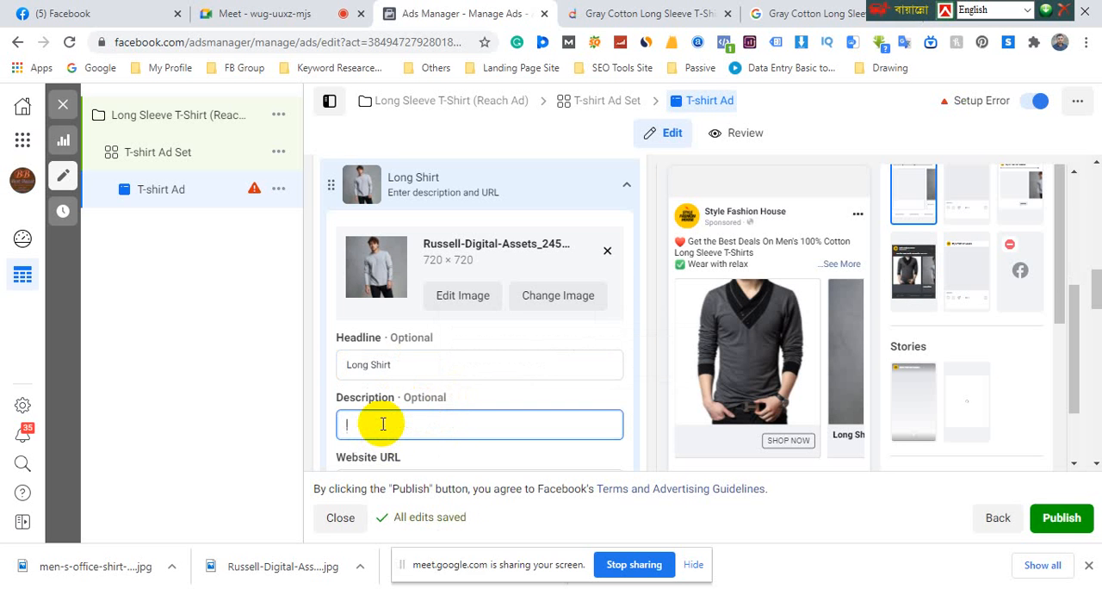
{"action": "type", "text": "S"}
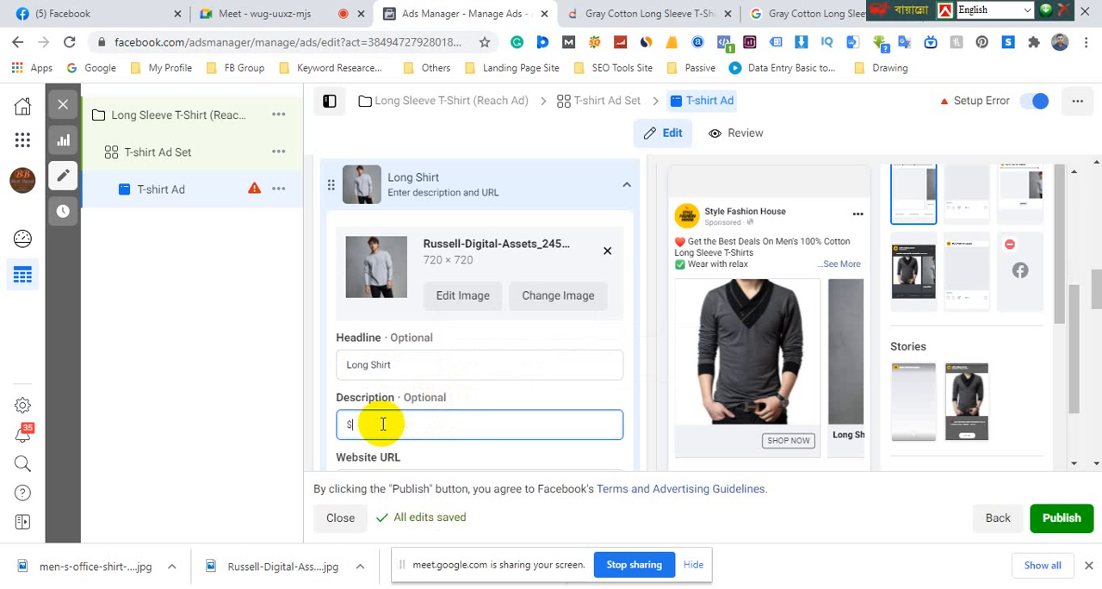
{"action": "type", "text": "50"}
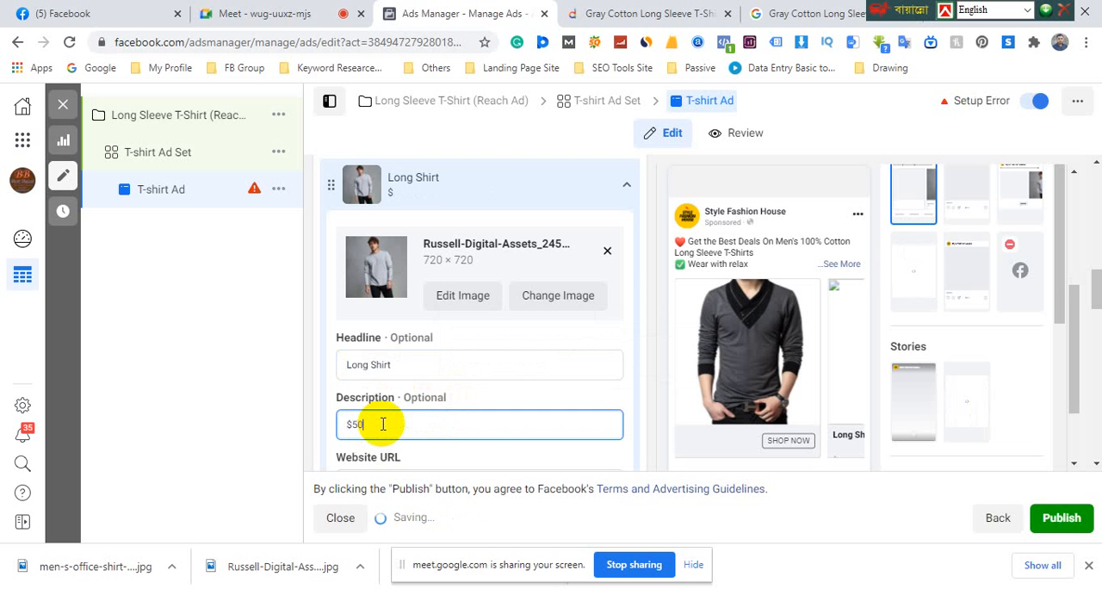
{"action": "left_click", "coordinate": [641, 402]}
Switch to the Daraz site and open the Black Cotton Hoodie For Men product from the flash sale in a new tab
{"action": "scroll", "coordinate": [431, 419], "scroll_direction": "down", "scroll_amount": 2}
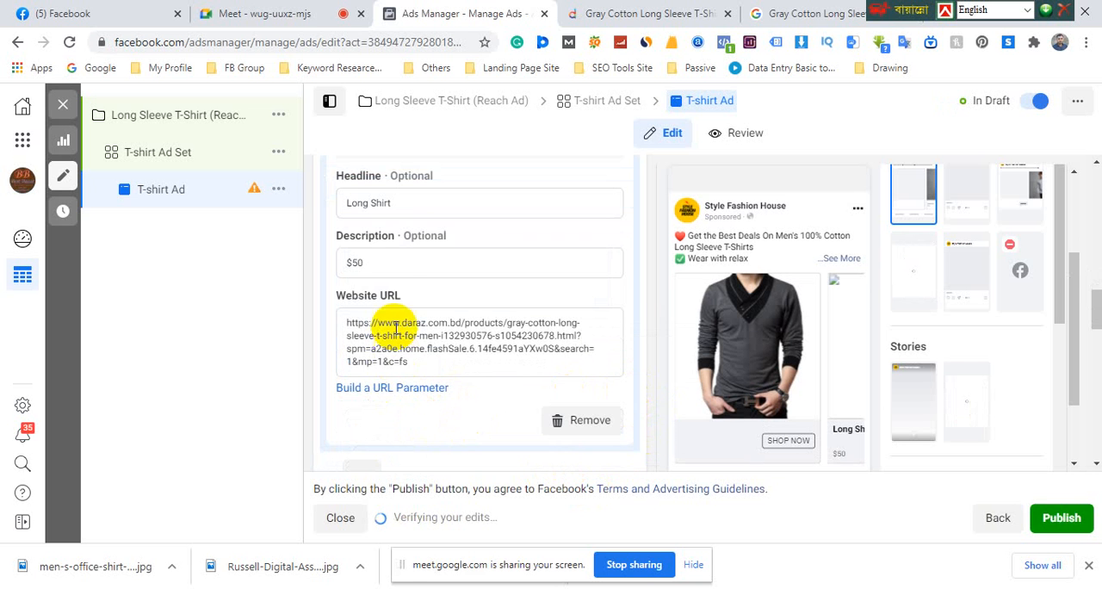
{"action": "scroll", "coordinate": [405, 293], "scroll_direction": "down", "scroll_amount": 1}
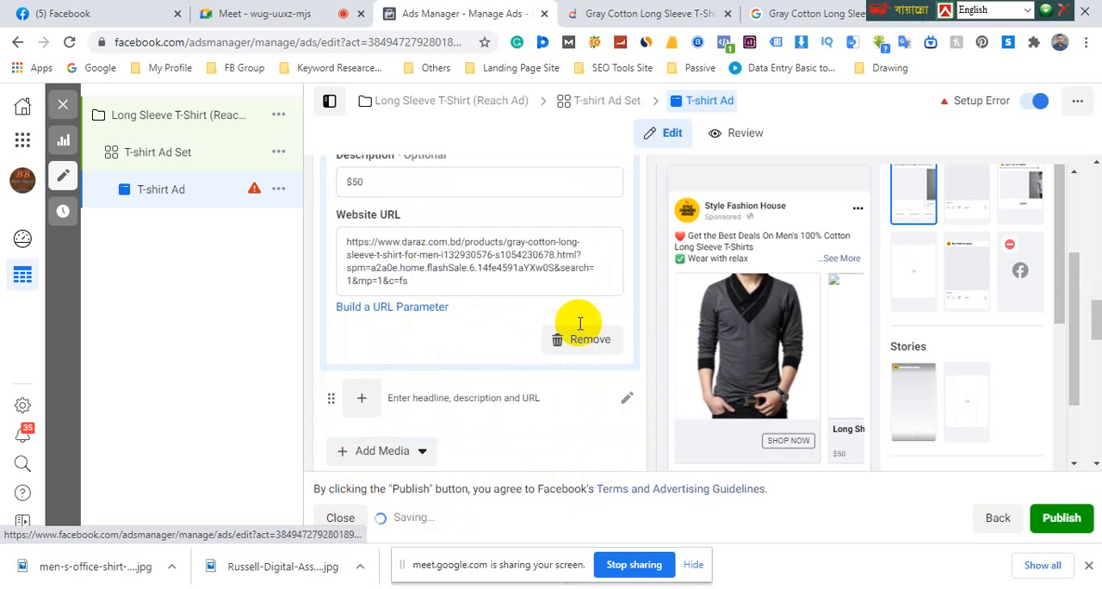
{"action": "left_click", "coordinate": [859, 353]}
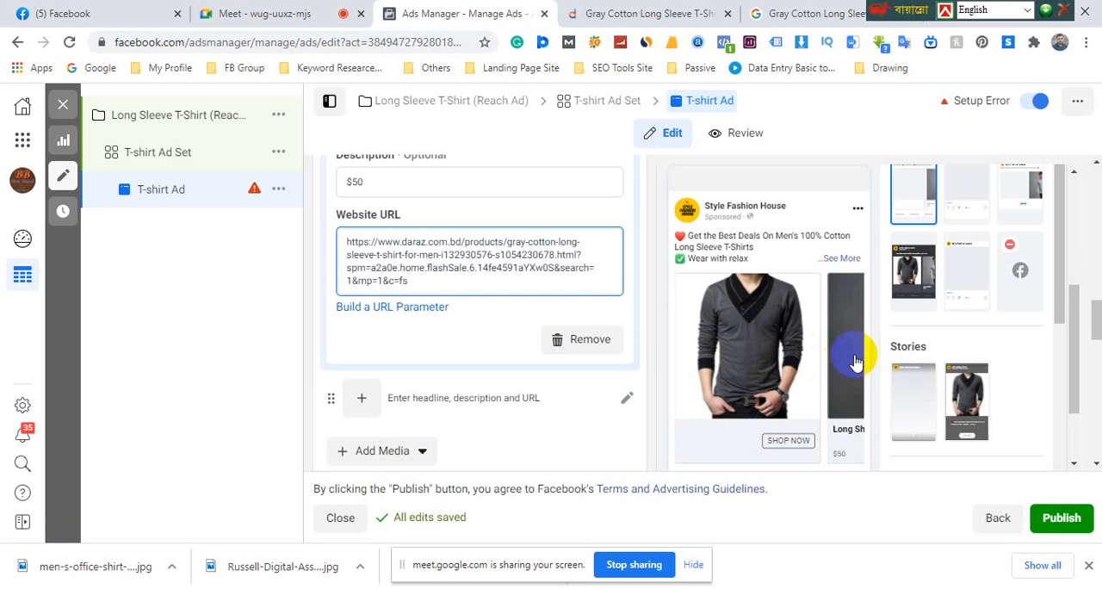
{"action": "left_click", "coordinate": [850, 433]}
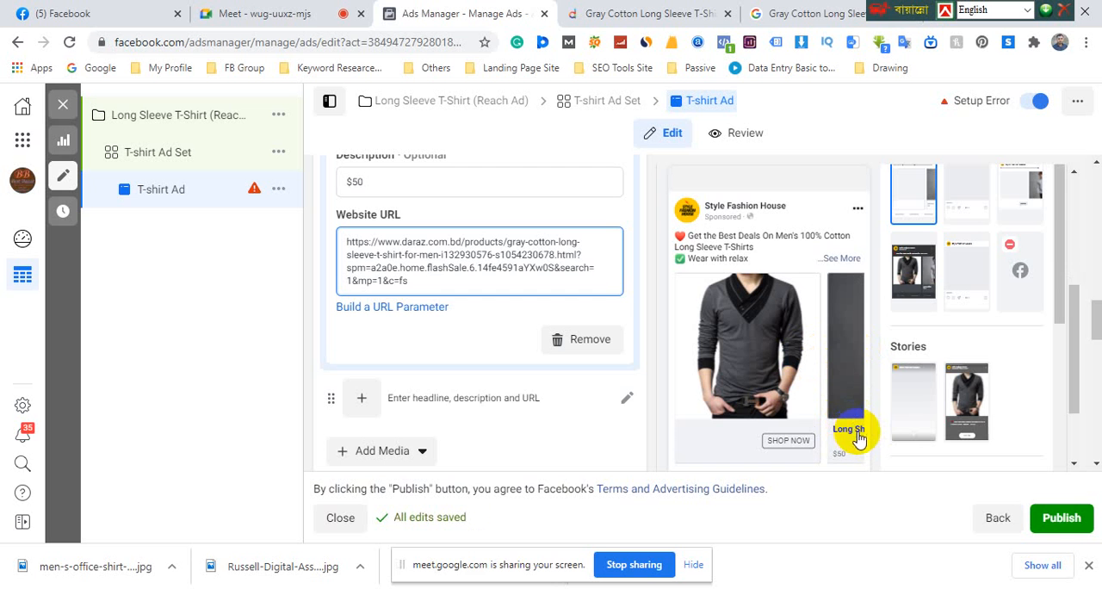
{"action": "left_click", "coordinate": [672, 17]}
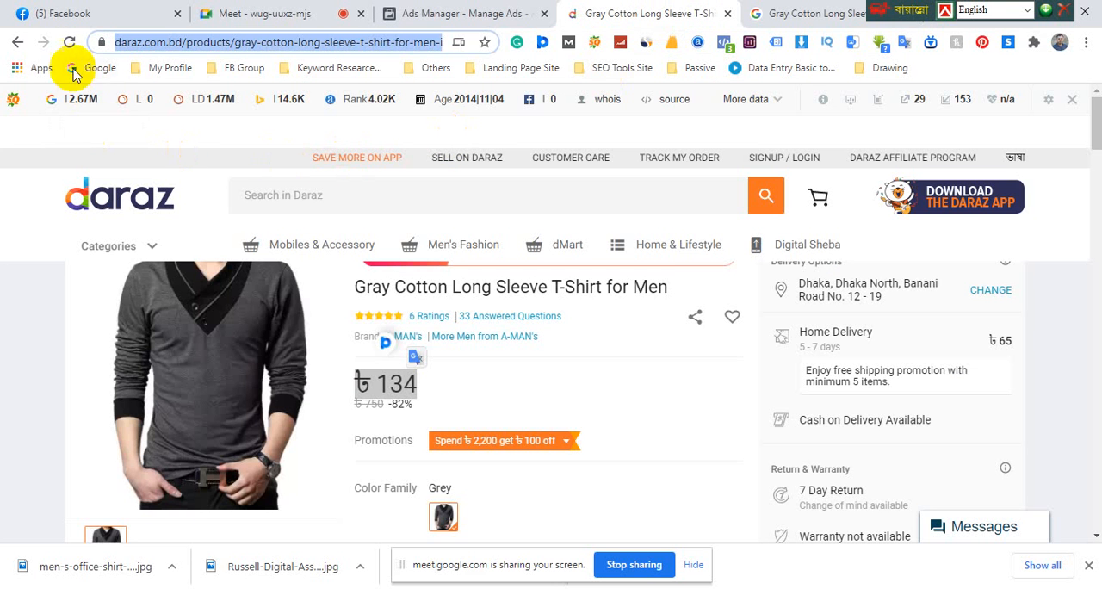
{"action": "left_click", "coordinate": [18, 43]}
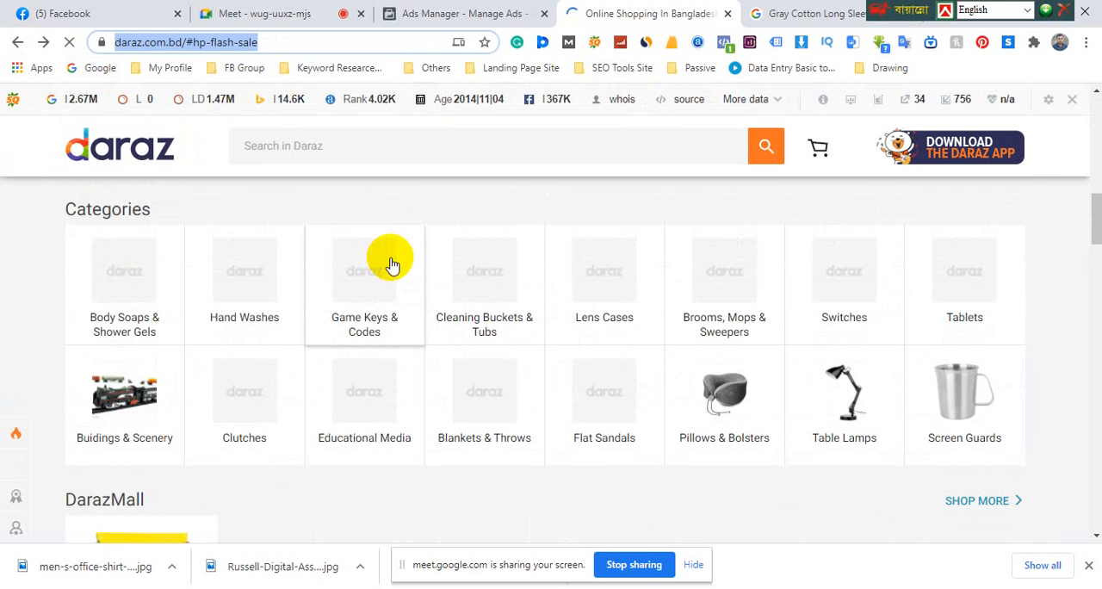
{"action": "scroll", "coordinate": [392, 264], "scroll_direction": "down", "scroll_amount": 4}
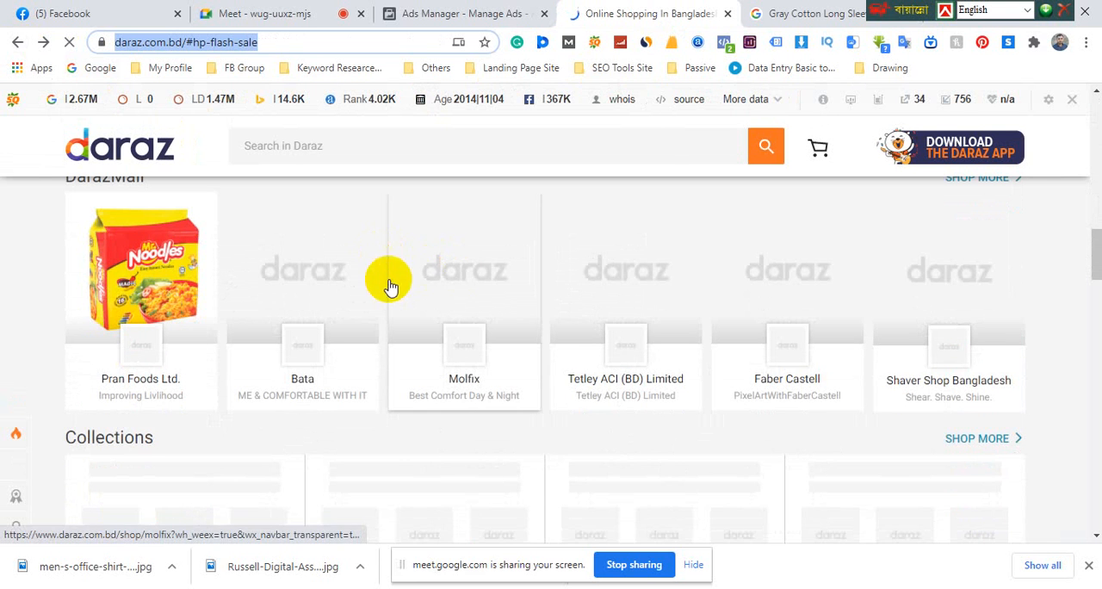
{"action": "scroll", "coordinate": [685, 357], "scroll_direction": "up", "scroll_amount": 3}
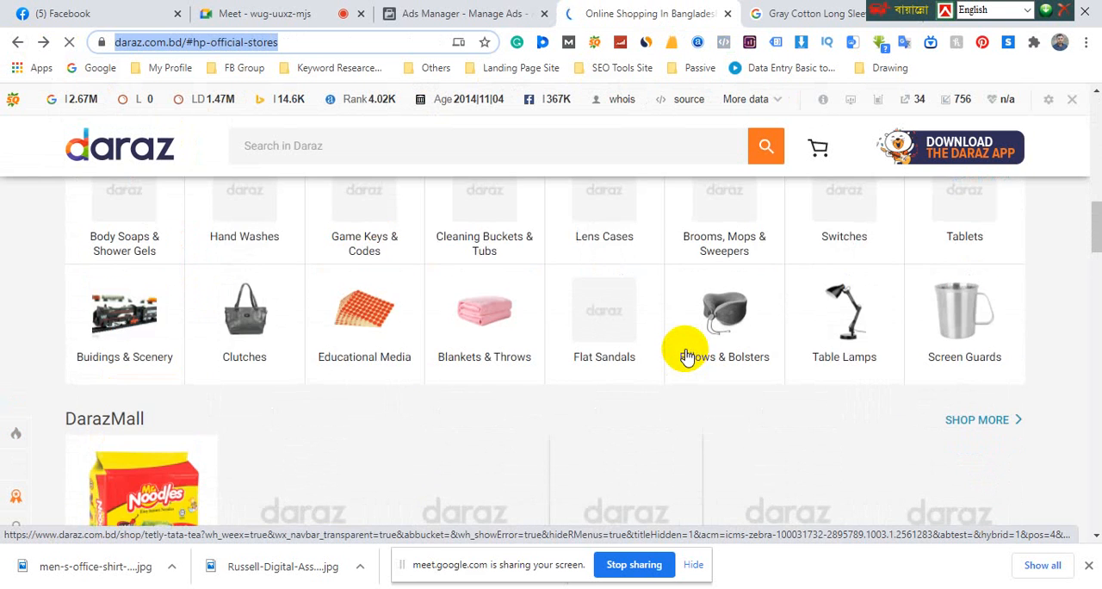
{"action": "scroll", "coordinate": [686, 356], "scroll_direction": "up", "scroll_amount": 6}
{"action": "scroll", "coordinate": [457, 437], "scroll_direction": "down", "scroll_amount": 1}
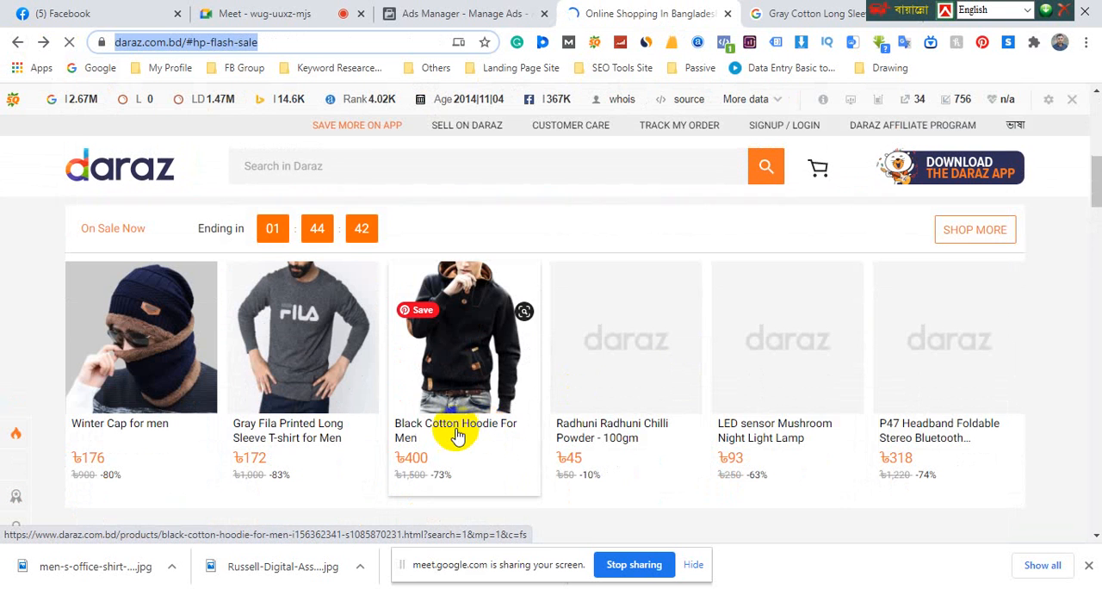
{"action": "middle_click", "coordinate": [459, 427]}
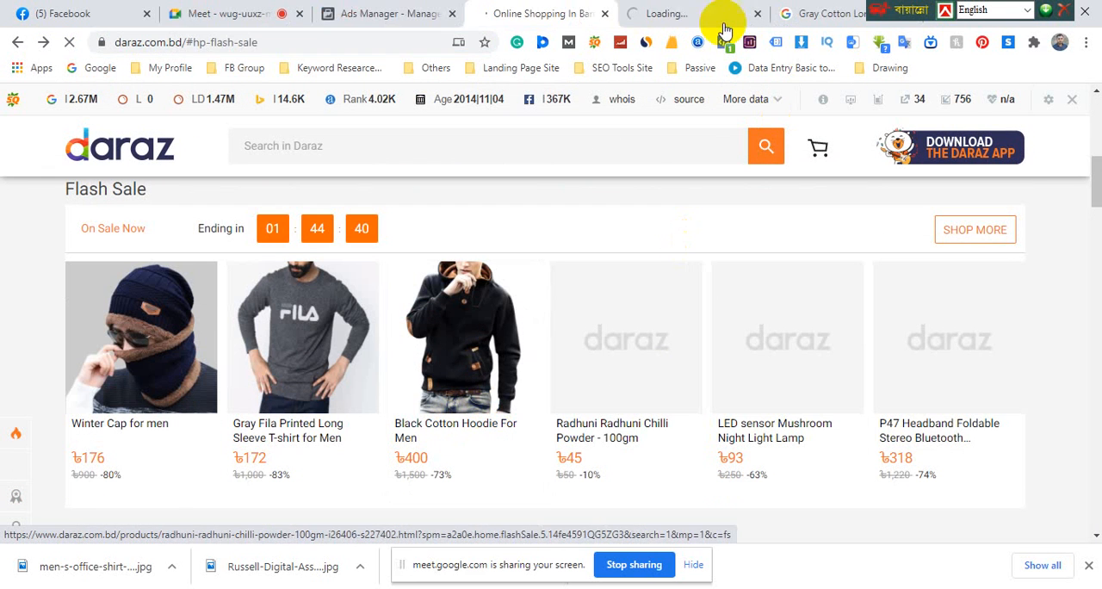
{"action": "left_click", "coordinate": [686, 16]}
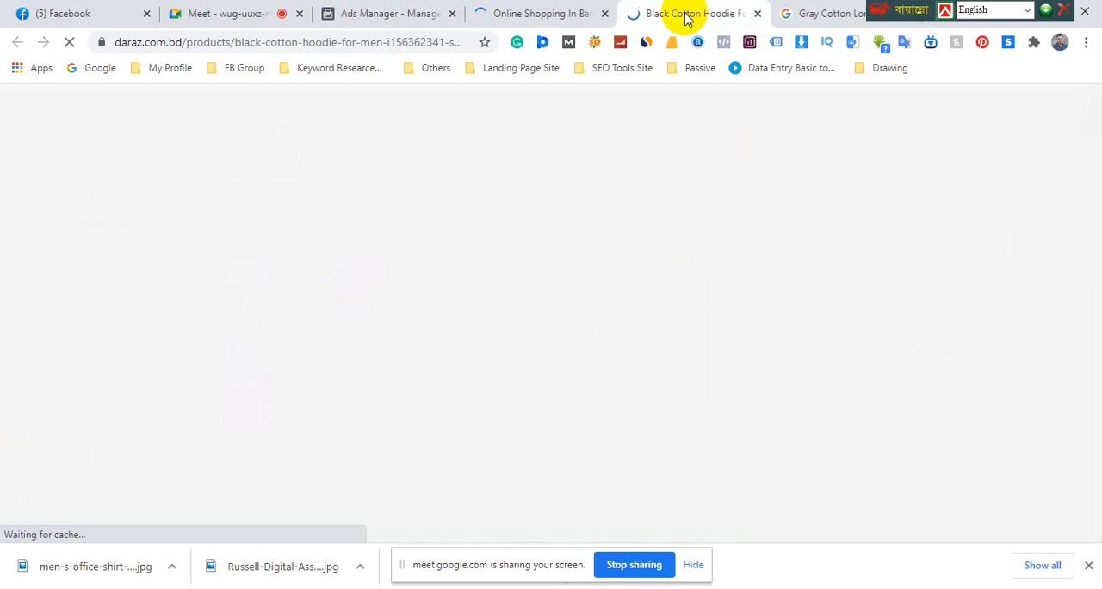
Copy the hoodie product page's address and paste it in Ads Manager as the second carousel card's website URL
{"action": "left_click", "coordinate": [320, 48]}
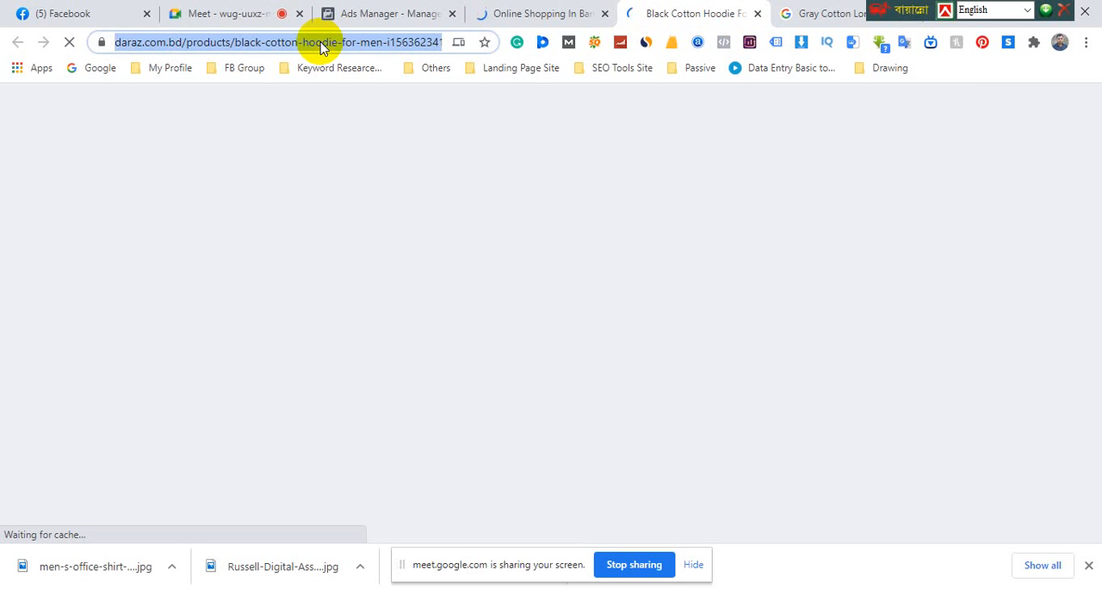
{"action": "right_click", "coordinate": [321, 48]}
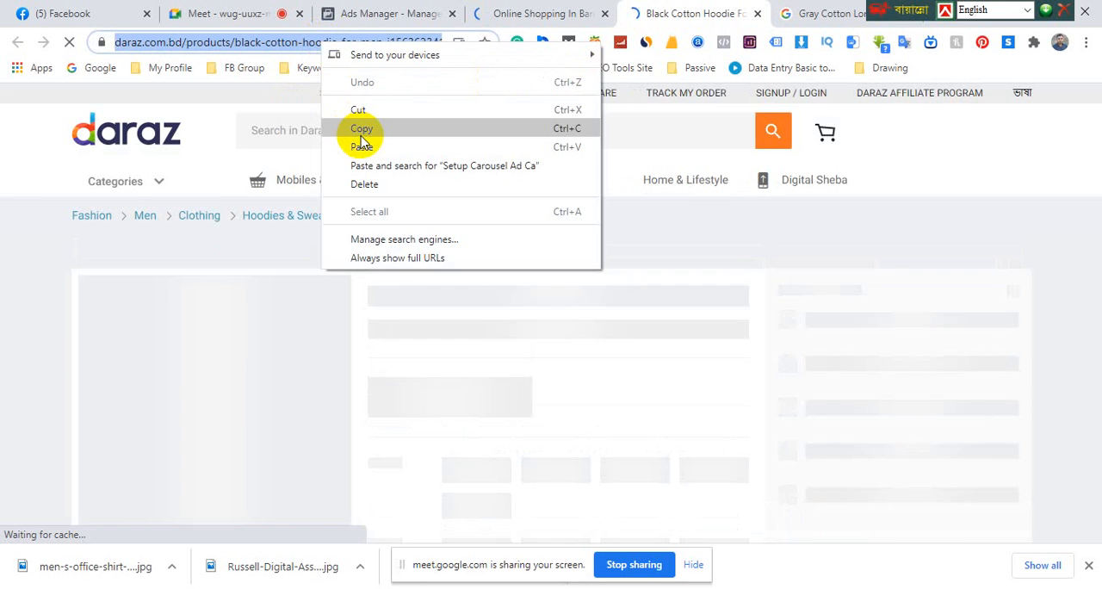
{"action": "left_click", "coordinate": [361, 130]}
{"action": "left_click", "coordinate": [364, 12]}
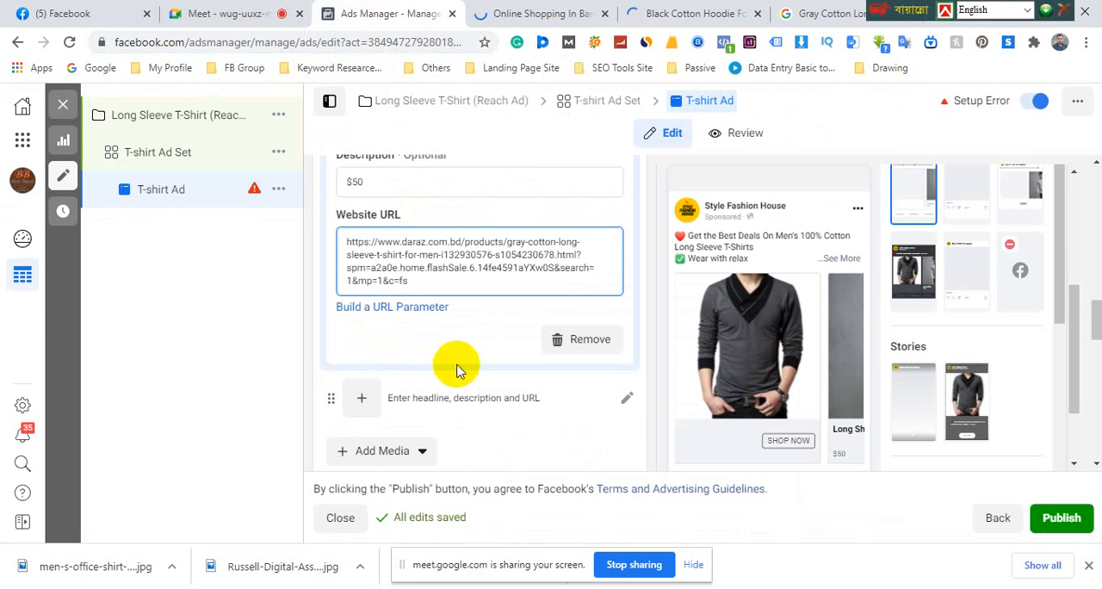
{"action": "left_click_drag", "start_coordinate": [427, 283], "coordinate": [326, 245]}
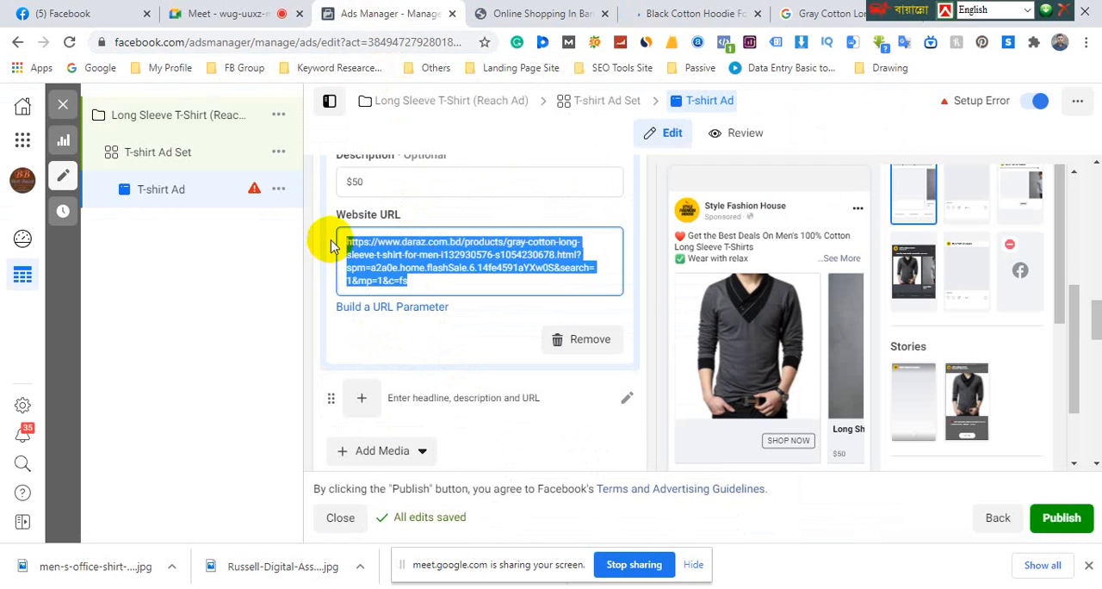
{"action": "key", "text": "ctrl+v"}
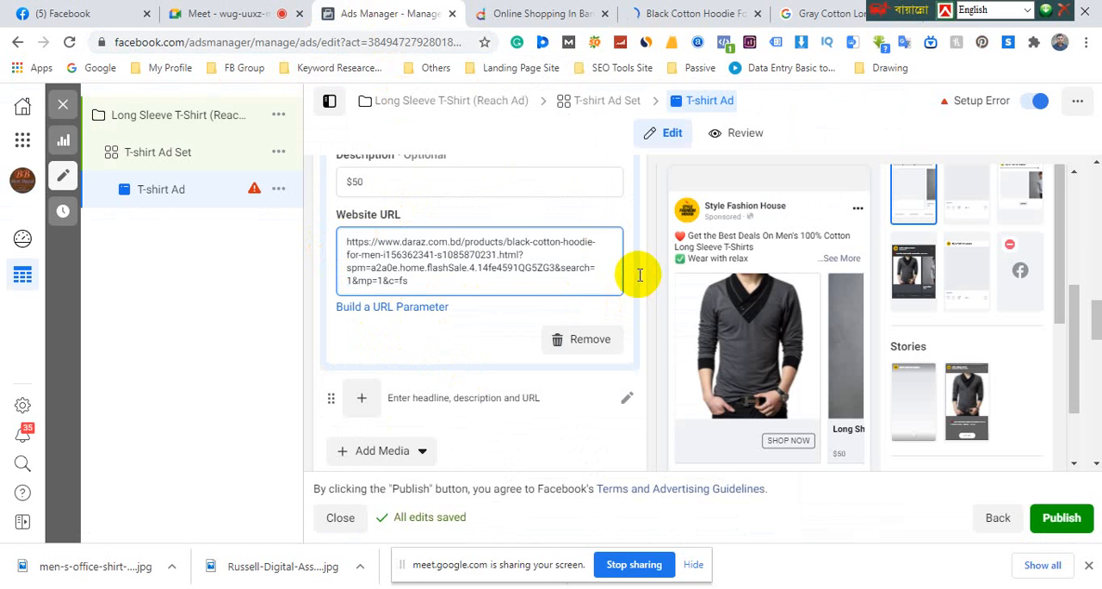
{"action": "left_click", "coordinate": [644, 258]}
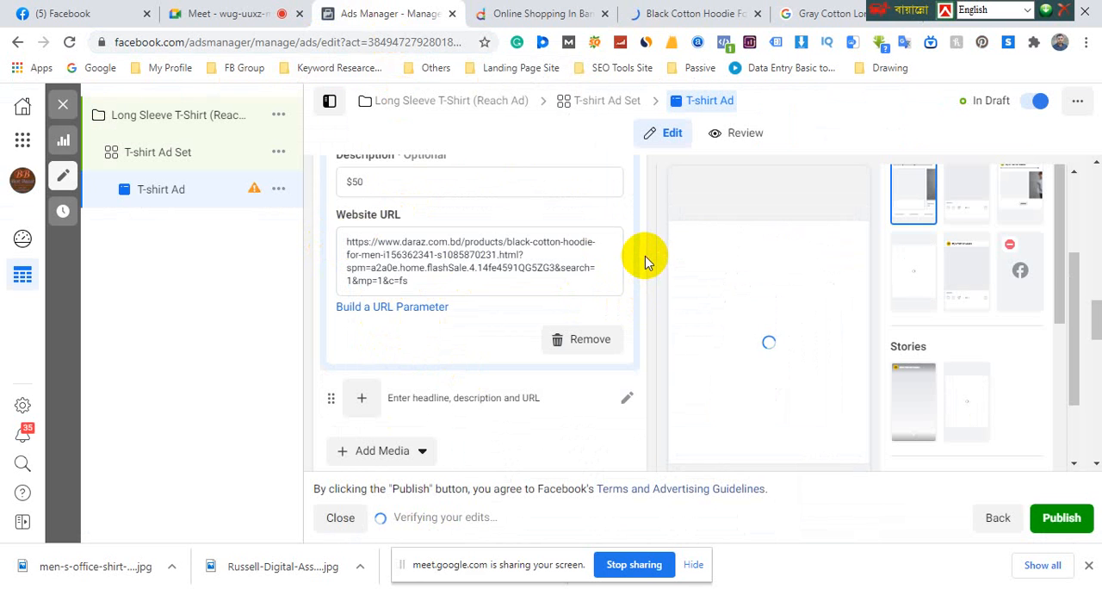
Open the T-shirt Ad Set and examine its estimated daily reach, daily budget, schedule and audience settings
{"action": "left_click", "coordinate": [183, 159]}
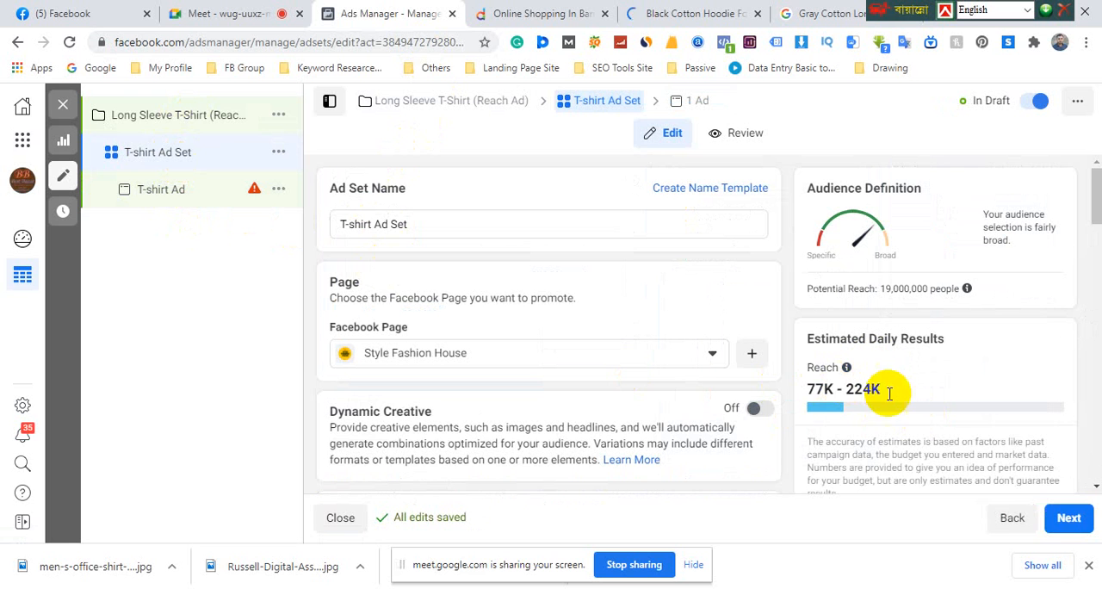
{"action": "left_click_drag", "start_coordinate": [880, 391], "coordinate": [811, 390]}
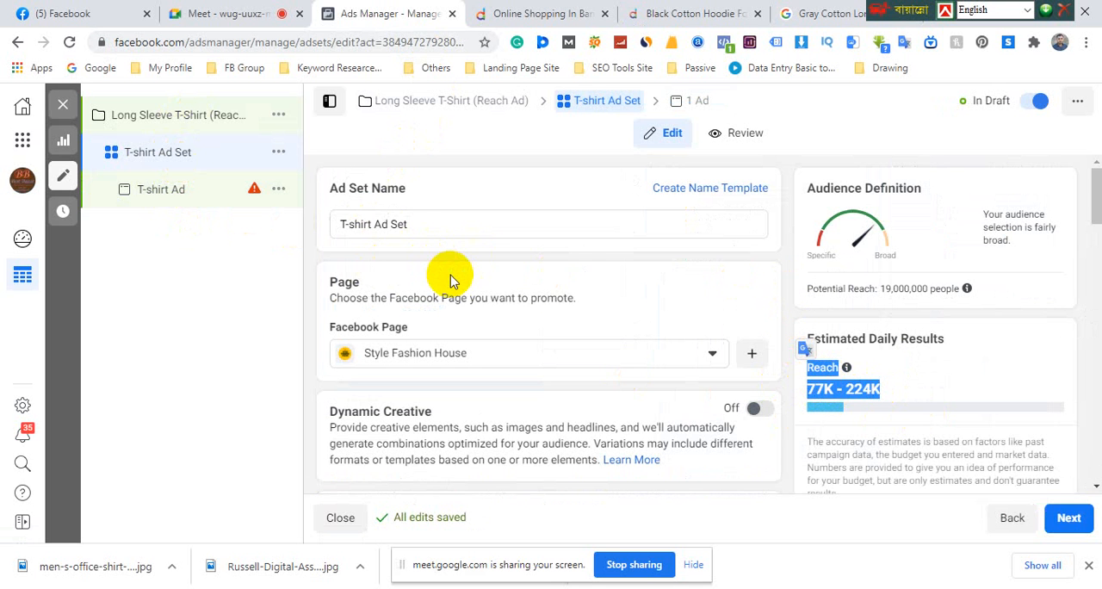
{"action": "scroll", "coordinate": [445, 273], "scroll_direction": "down", "scroll_amount": 3}
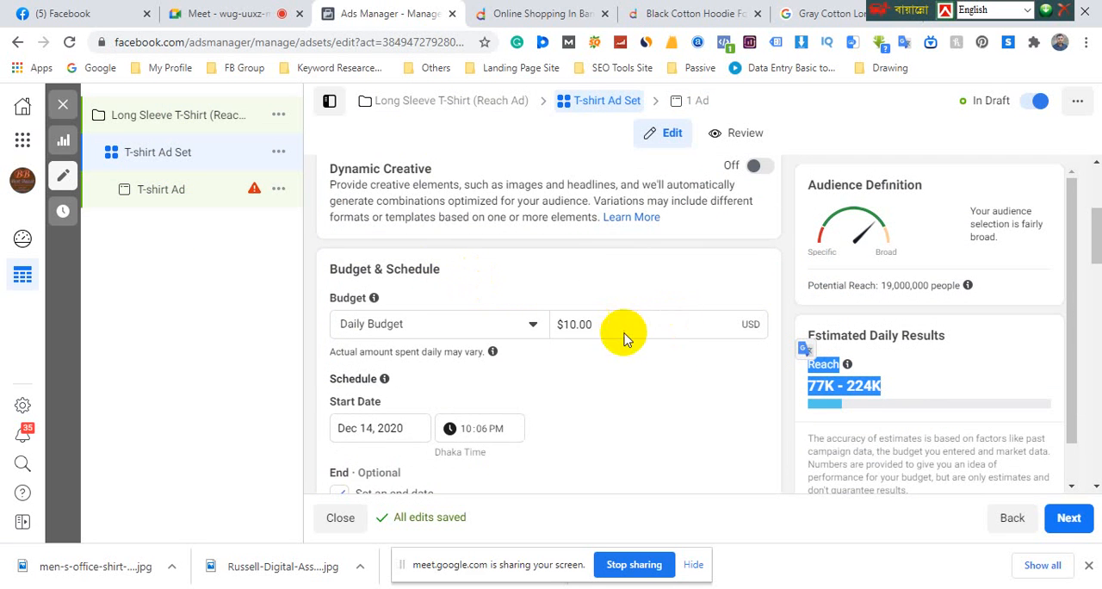
{"action": "scroll", "coordinate": [637, 325], "scroll_direction": "down", "scroll_amount": 2}
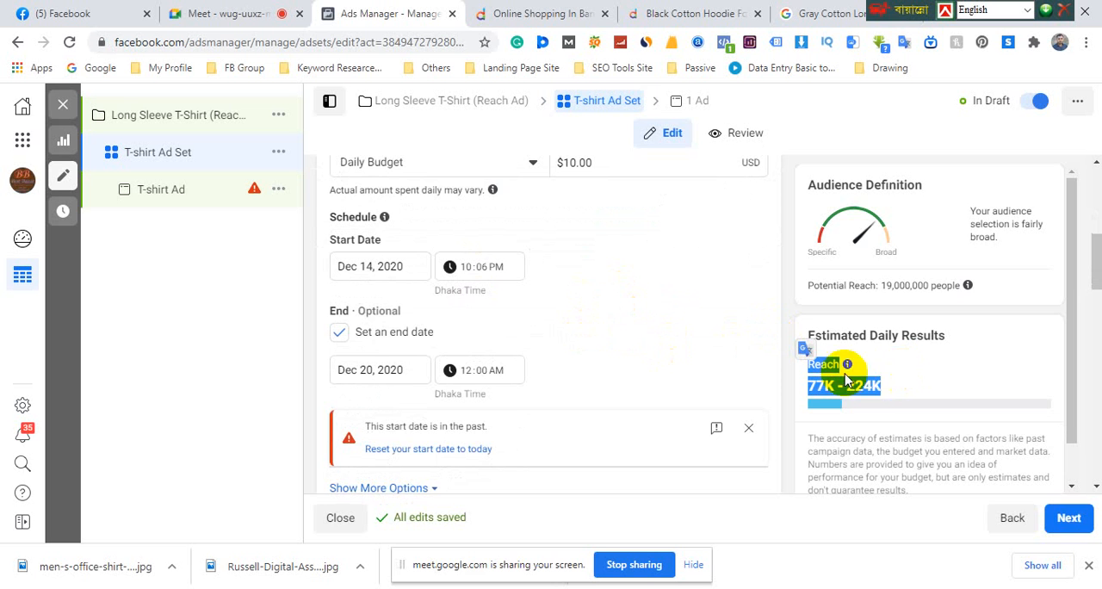
{"action": "scroll", "coordinate": [465, 275], "scroll_direction": "up", "scroll_amount": 1}
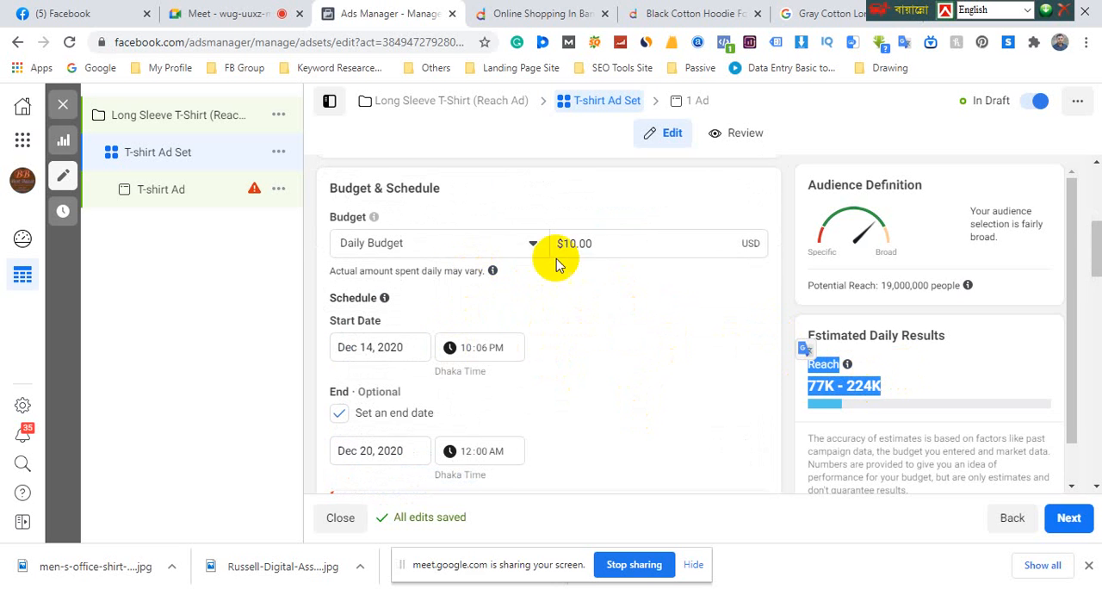
{"action": "scroll", "coordinate": [453, 267], "scroll_direction": "down", "scroll_amount": 3}
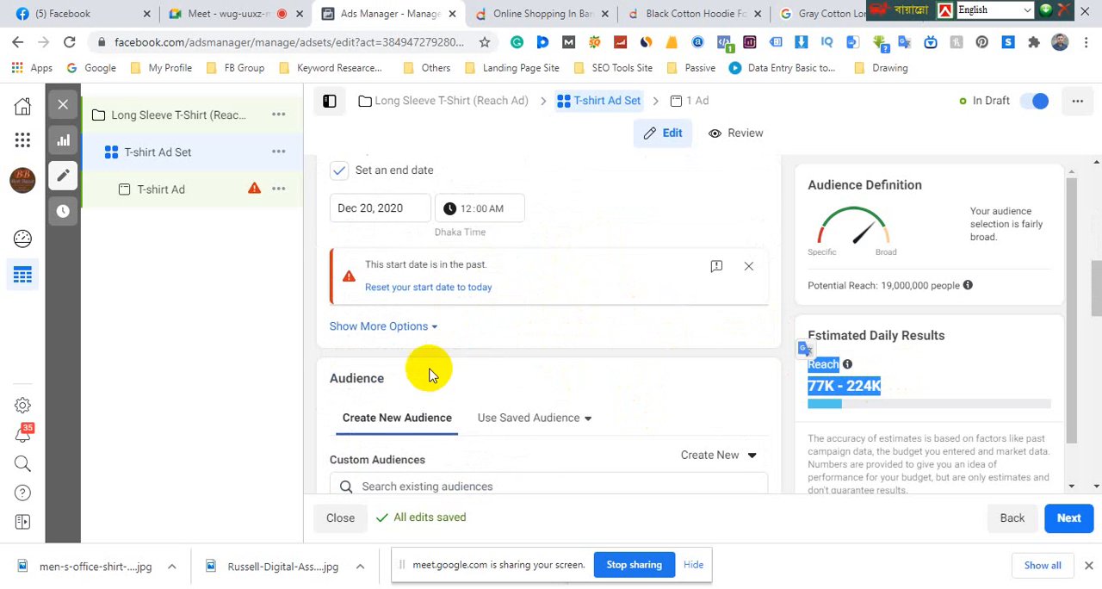
{"action": "scroll", "coordinate": [414, 356], "scroll_direction": "down", "scroll_amount": 3}
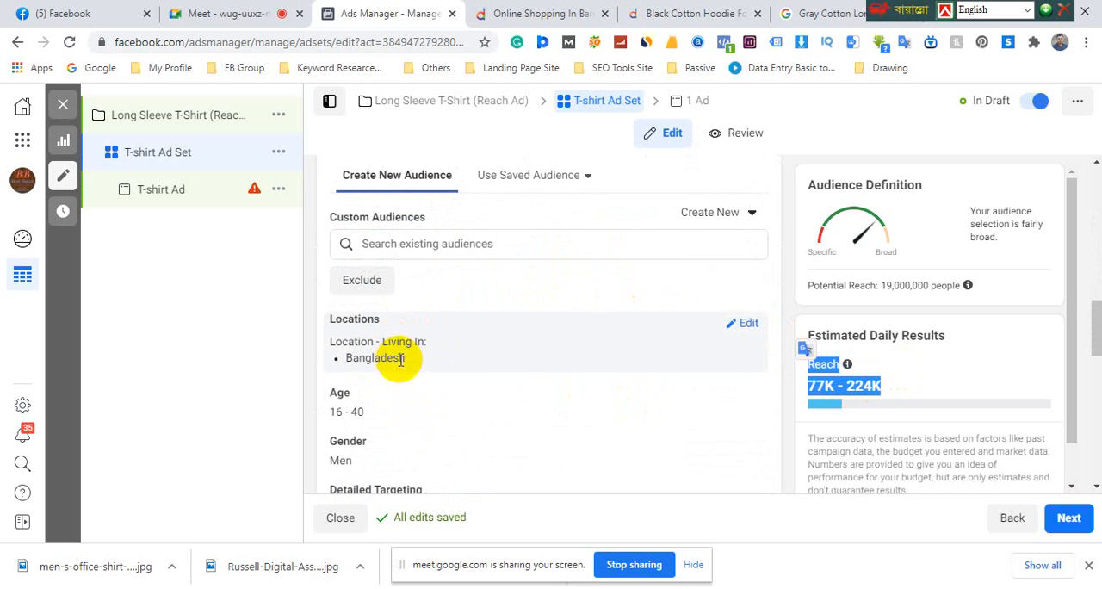
{"action": "scroll", "coordinate": [474, 344], "scroll_direction": "up", "scroll_amount": 5}
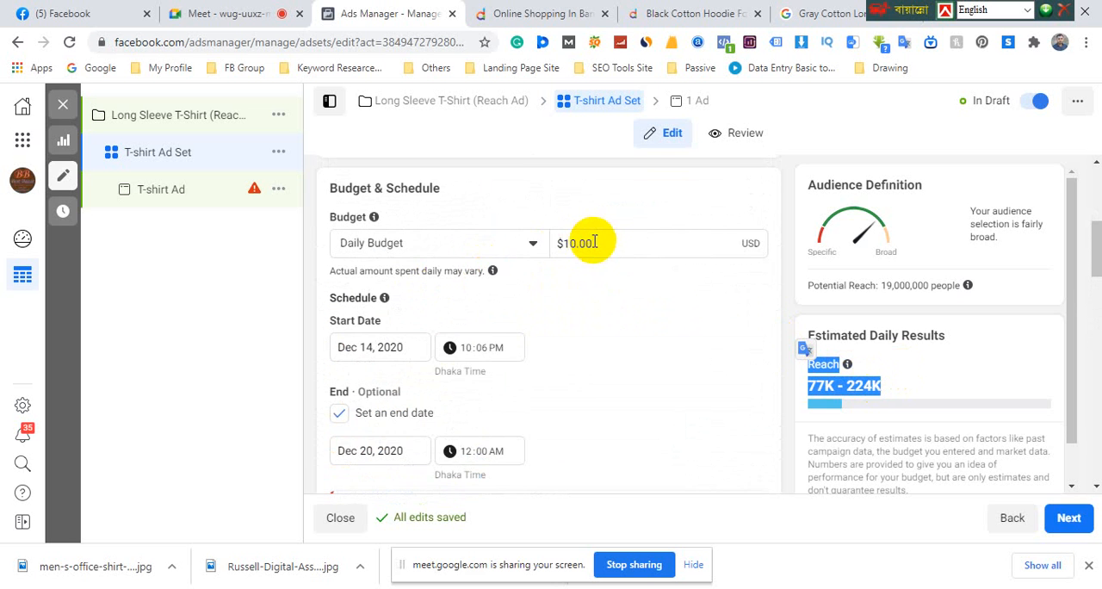
{"action": "left_click_drag", "start_coordinate": [605, 244], "coordinate": [551, 244]}
Replace Bangladesh with the country India as the ad set's audience location
{"action": "scroll", "coordinate": [488, 399], "scroll_direction": "down", "scroll_amount": 4}
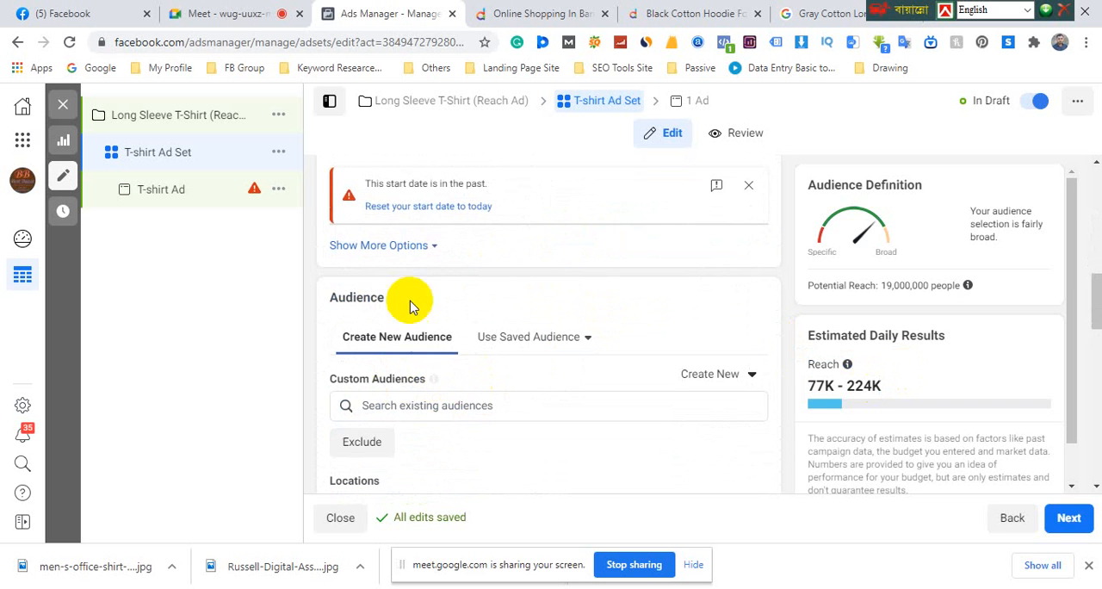
{"action": "scroll", "coordinate": [425, 345], "scroll_direction": "down", "scroll_amount": 3}
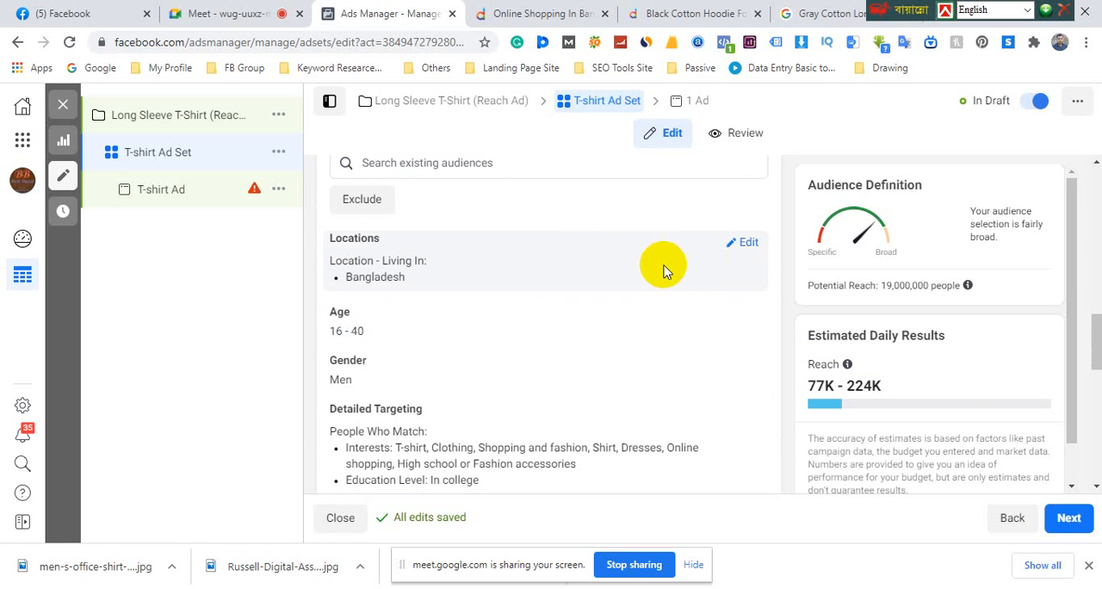
{"action": "left_click", "coordinate": [746, 242]}
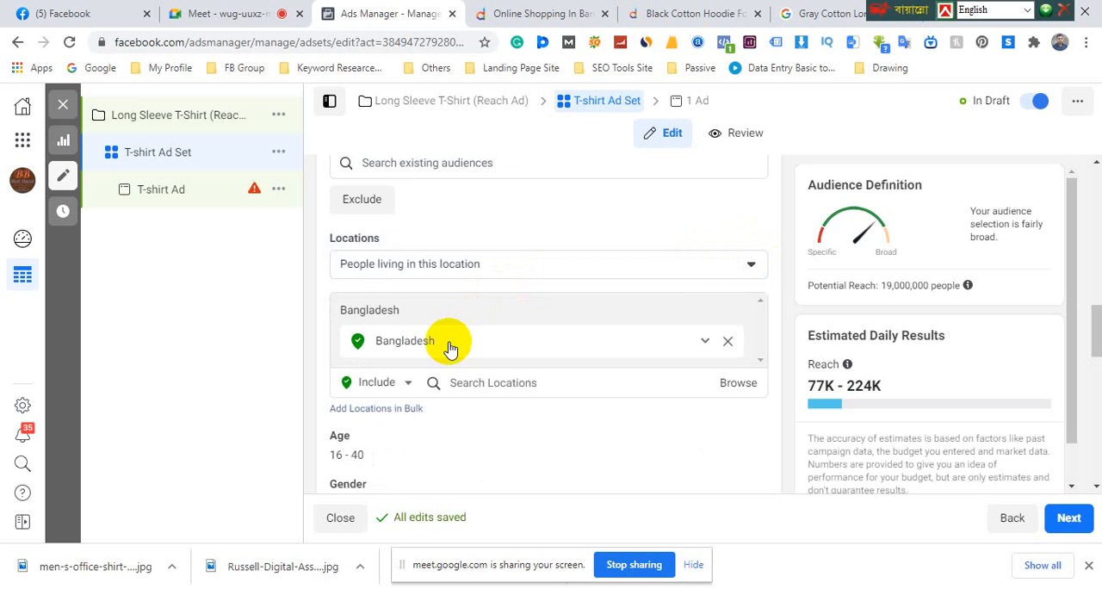
{"action": "left_click", "coordinate": [728, 345]}
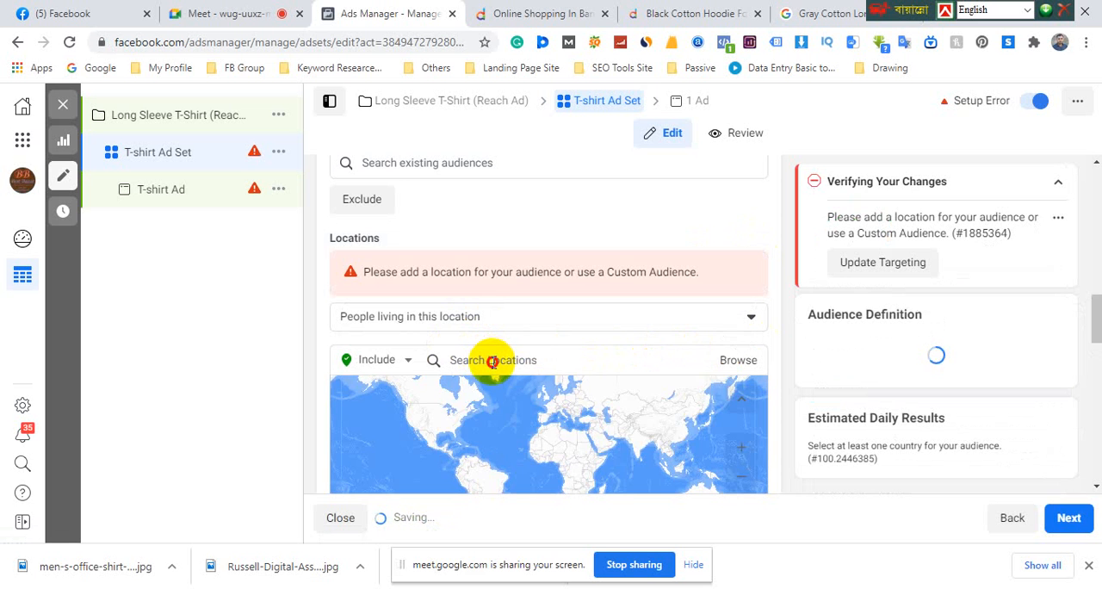
{"action": "left_click", "coordinate": [492, 361]}
{"action": "type", "text": "india"}
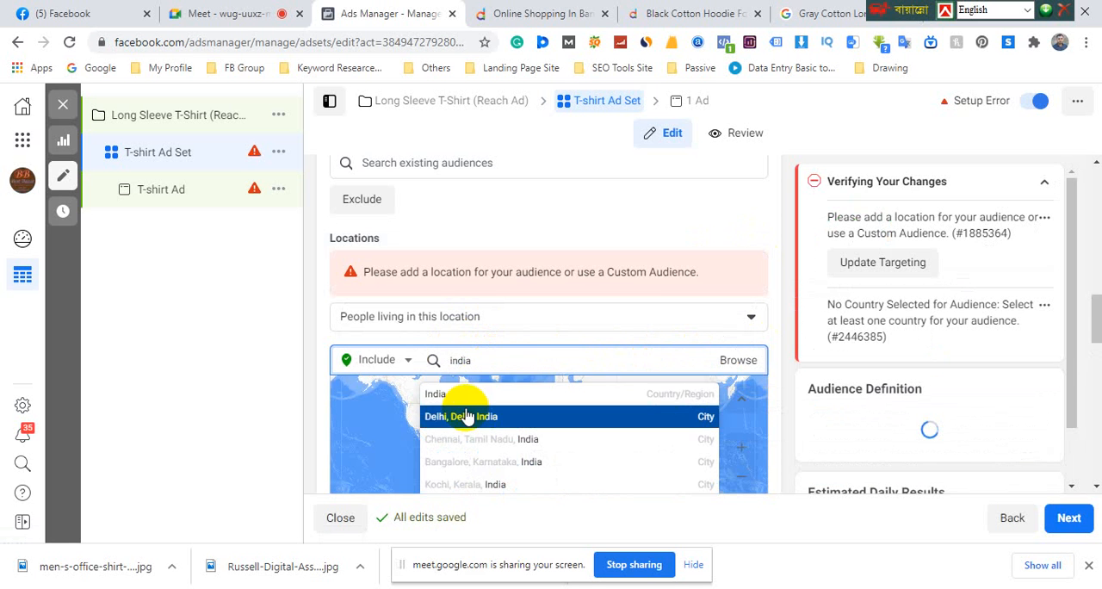
{"action": "left_click", "coordinate": [463, 396]}
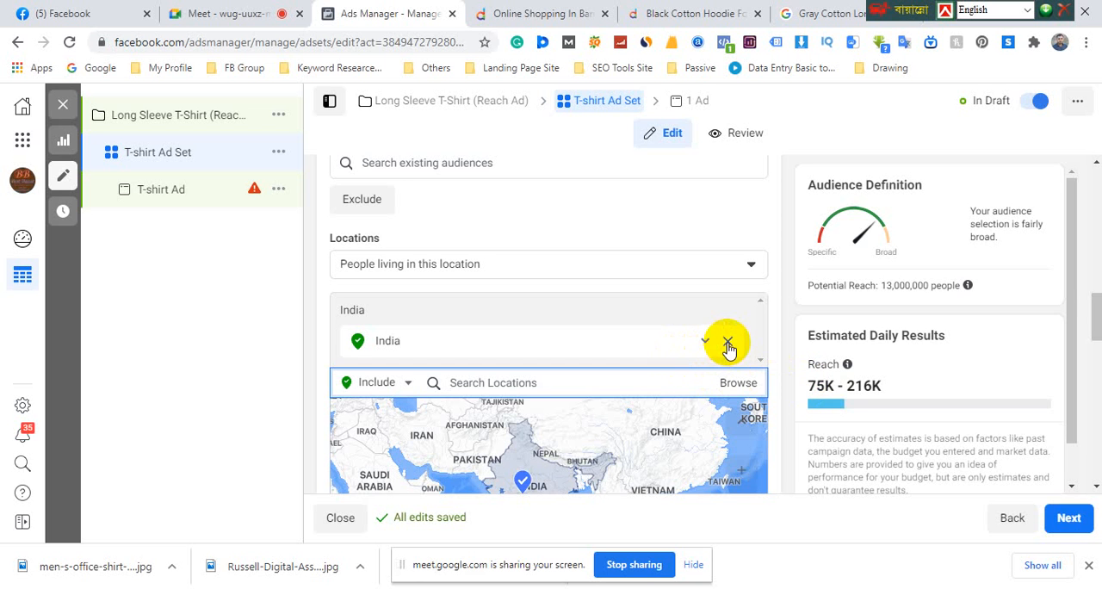
Replace India with the United States as the ad set's audience location and check the estimated daily reach
{"action": "double_click", "coordinate": [814, 386]}
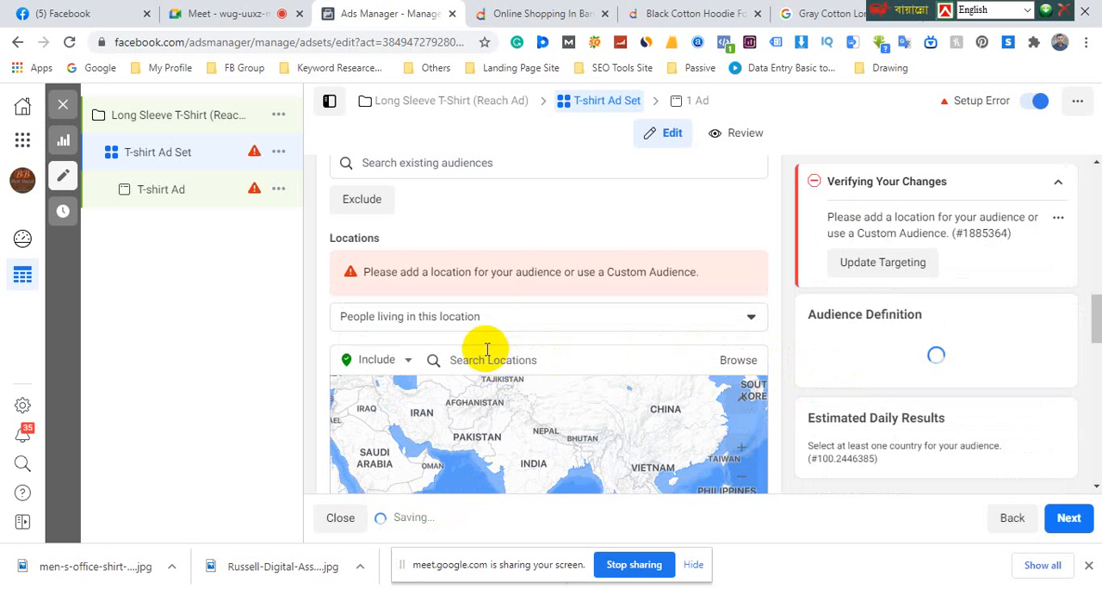
{"action": "left_click", "coordinate": [494, 318]}
{"action": "left_click", "coordinate": [509, 320]}
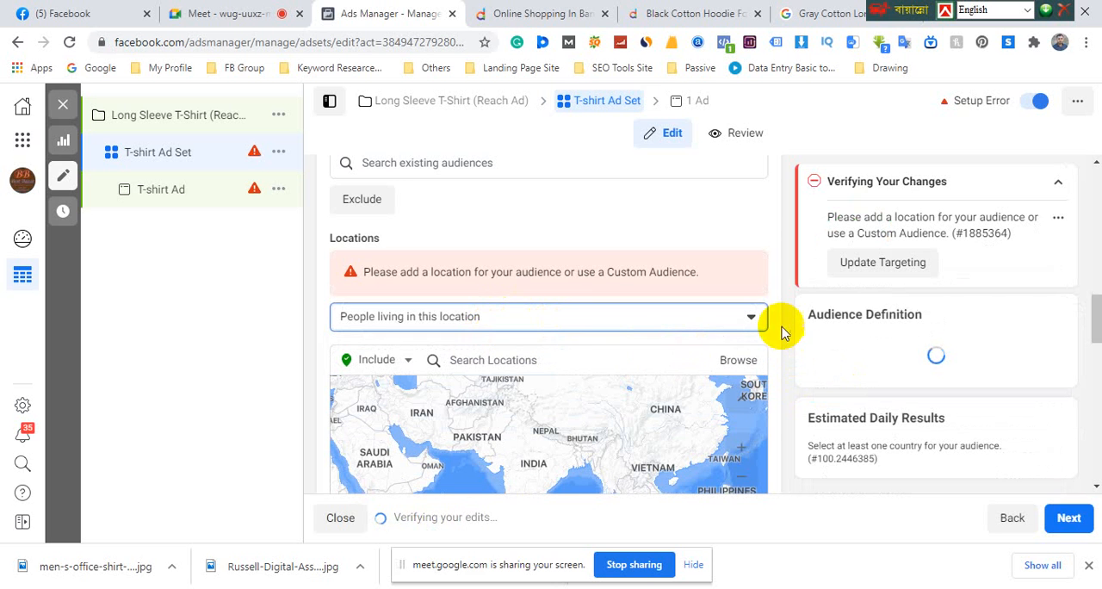
{"action": "left_click", "coordinate": [546, 362]}
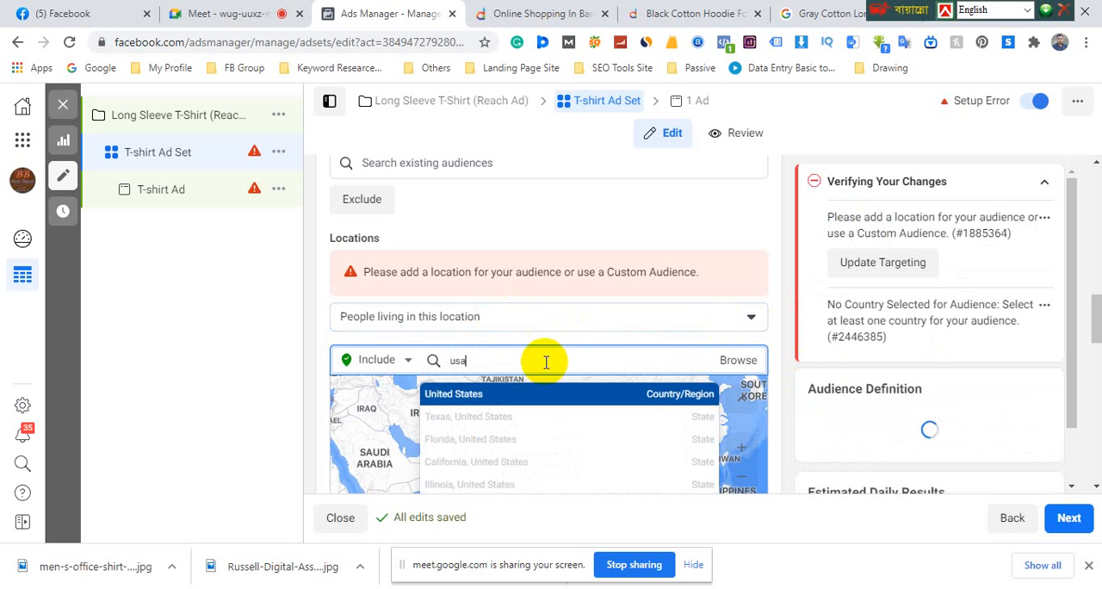
{"action": "left_click", "coordinate": [491, 396]}
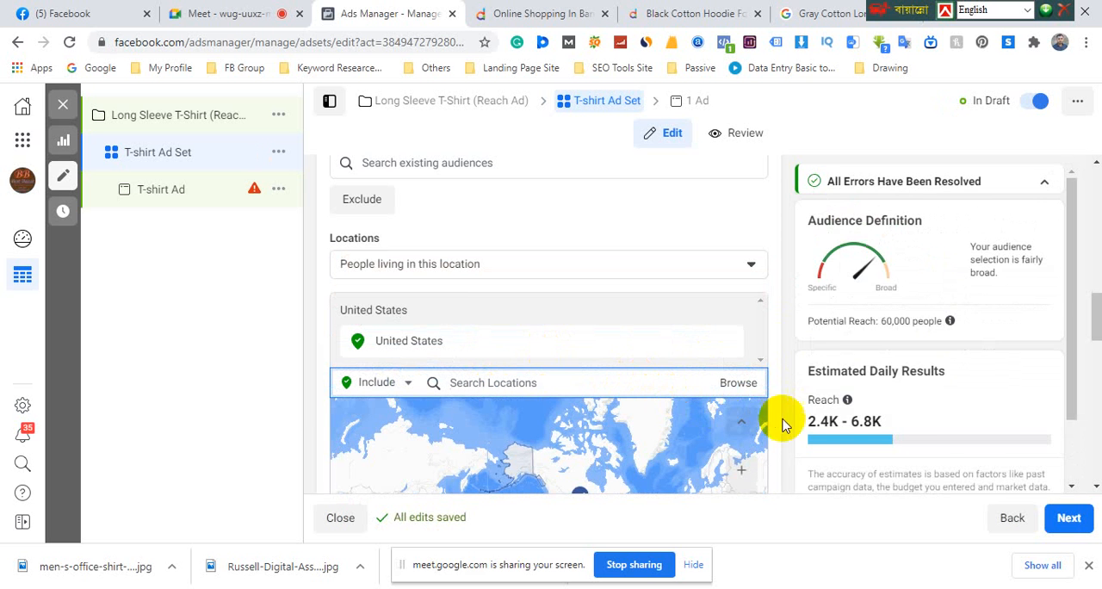
{"action": "left_click_drag", "start_coordinate": [810, 386], "coordinate": [857, 388]}
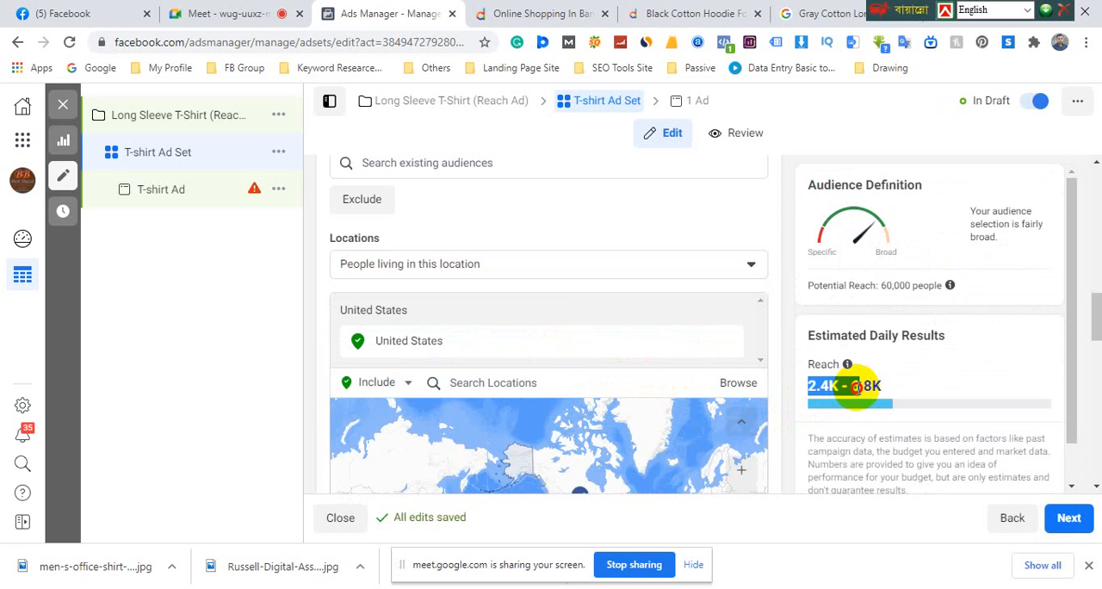
Set the ad set's daily budget to $50 and check the estimated daily reach
{"action": "scroll", "coordinate": [534, 320], "scroll_direction": "up", "scroll_amount": 10}
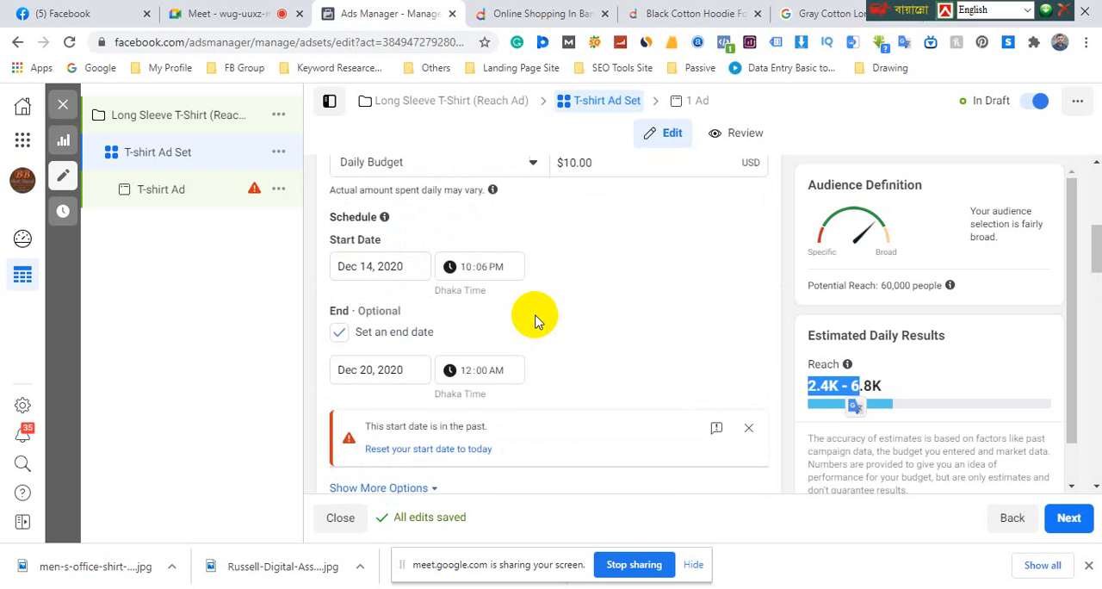
{"action": "left_click_drag", "start_coordinate": [597, 324], "coordinate": [528, 327]}
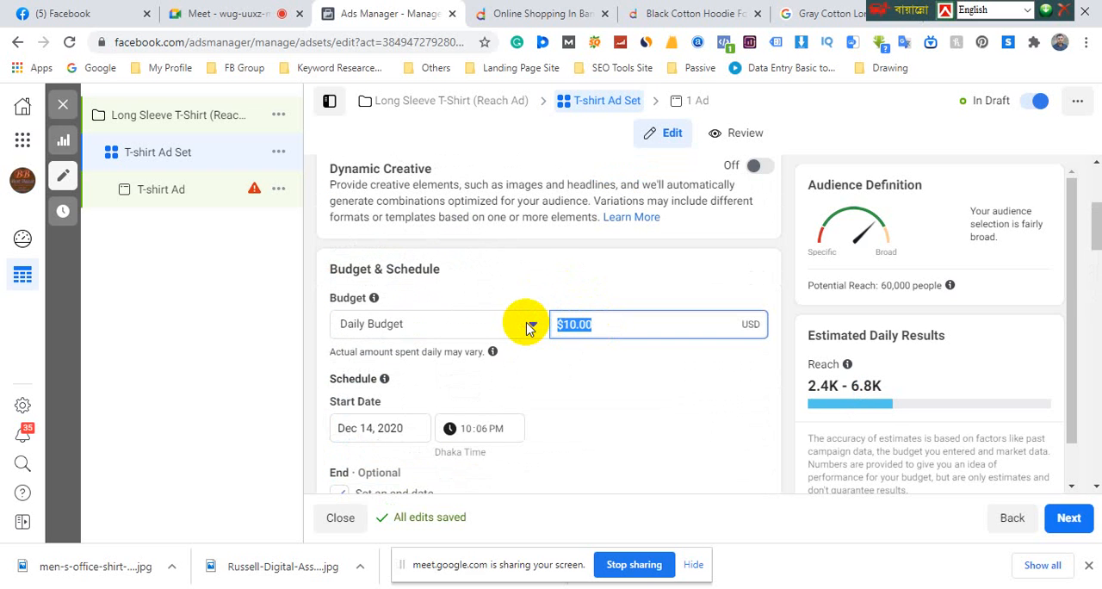
{"action": "type", "text": "50"}
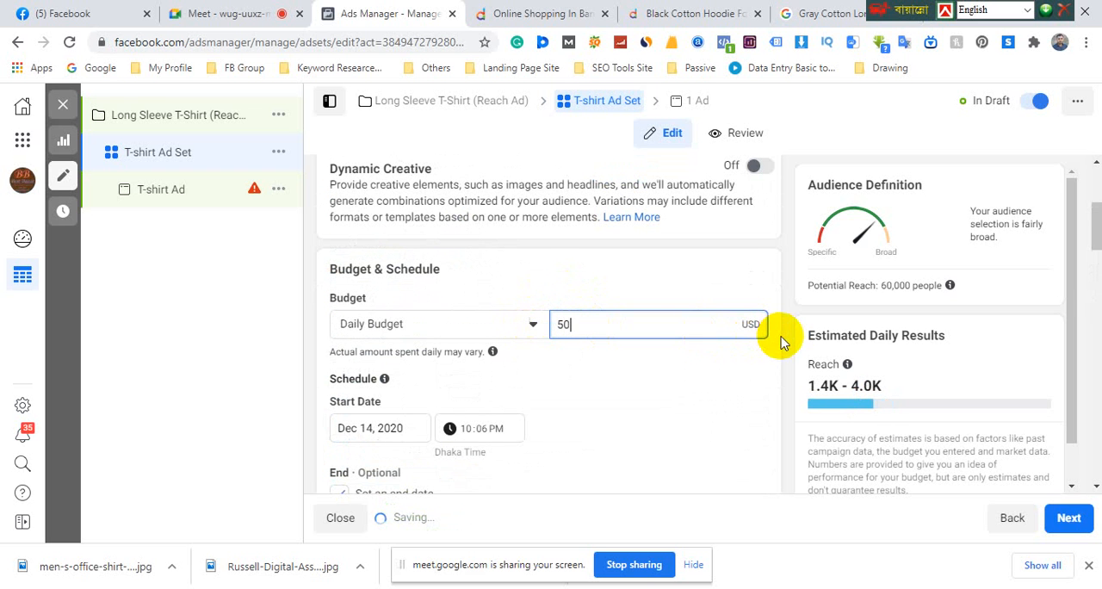
{"action": "left_click", "coordinate": [777, 339]}
{"action": "scroll", "coordinate": [791, 348], "scroll_direction": "down", "scroll_amount": 3}
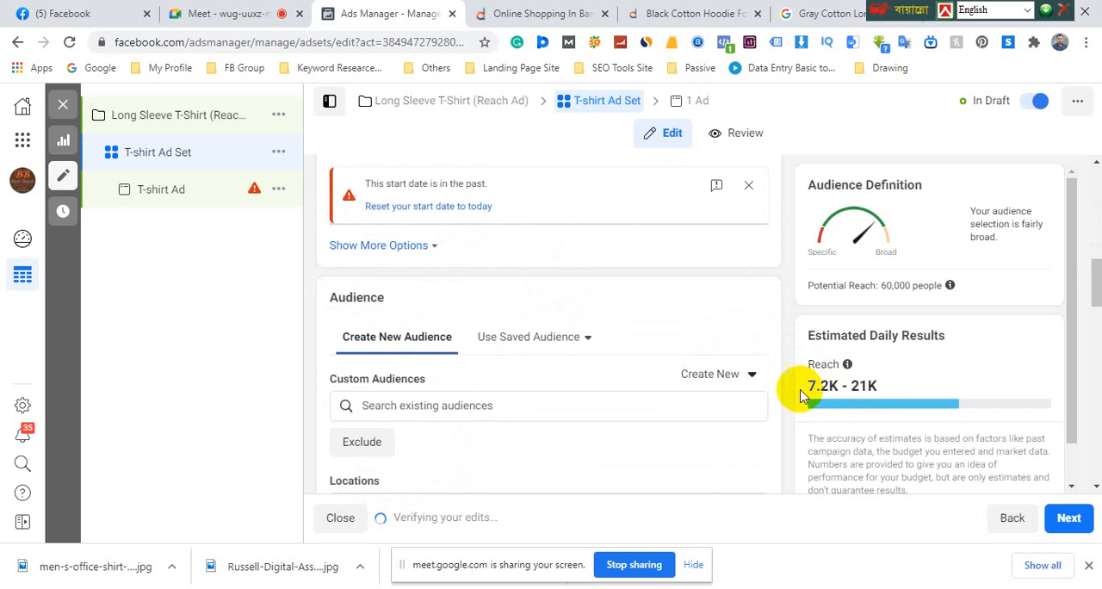
Reset the ad set's past start date to today
{"action": "scroll", "coordinate": [623, 374], "scroll_direction": "up", "scroll_amount": 3}
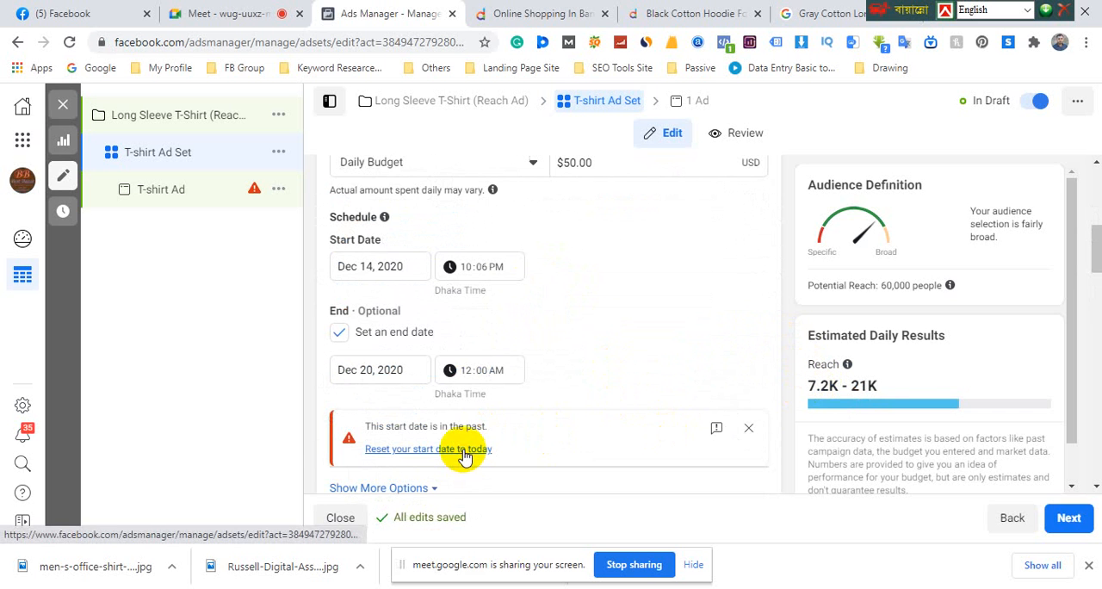
{"action": "left_click", "coordinate": [463, 451]}
{"action": "scroll", "coordinate": [534, 250], "scroll_direction": "up", "scroll_amount": 3}
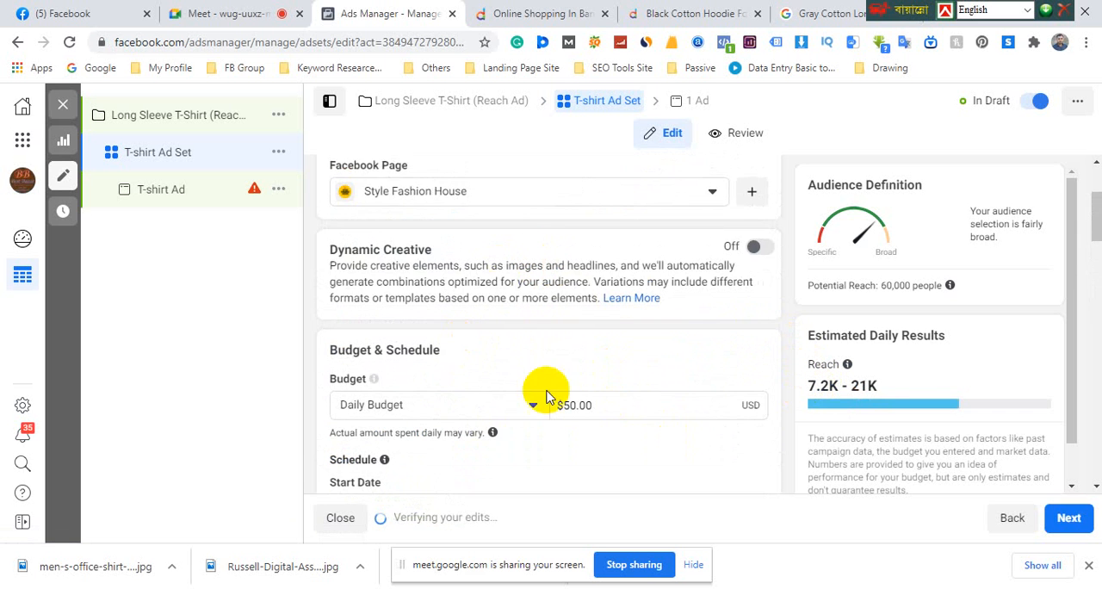
{"action": "scroll", "coordinate": [525, 371], "scroll_direction": "down", "scroll_amount": 2}
{"action": "scroll", "coordinate": [493, 389], "scroll_direction": "down", "scroll_amount": 1}
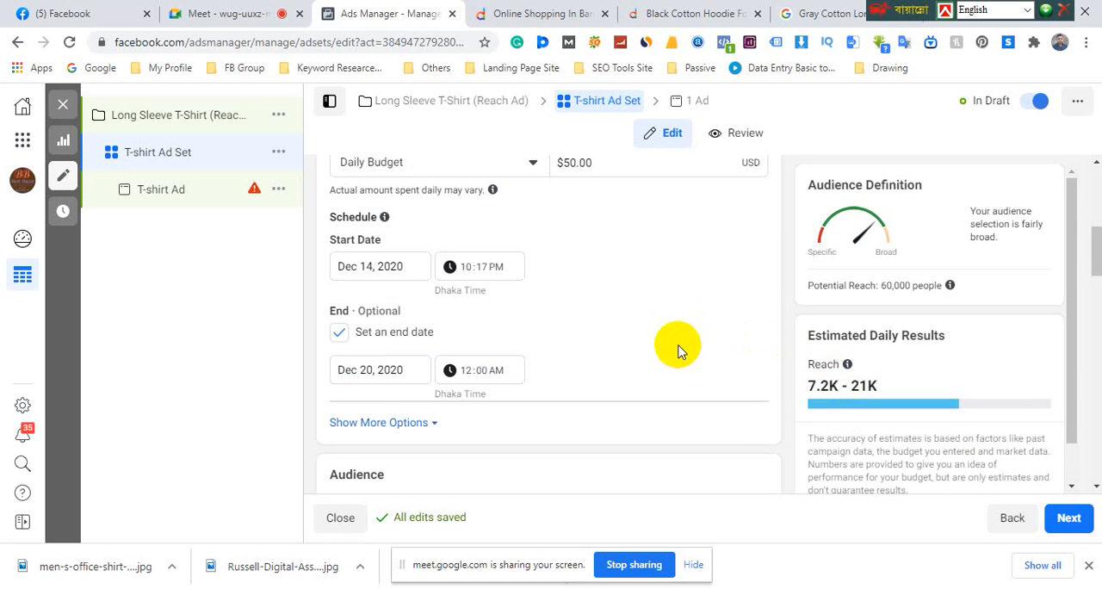
{"action": "scroll", "coordinate": [732, 340], "scroll_direction": "down", "scroll_amount": 3}
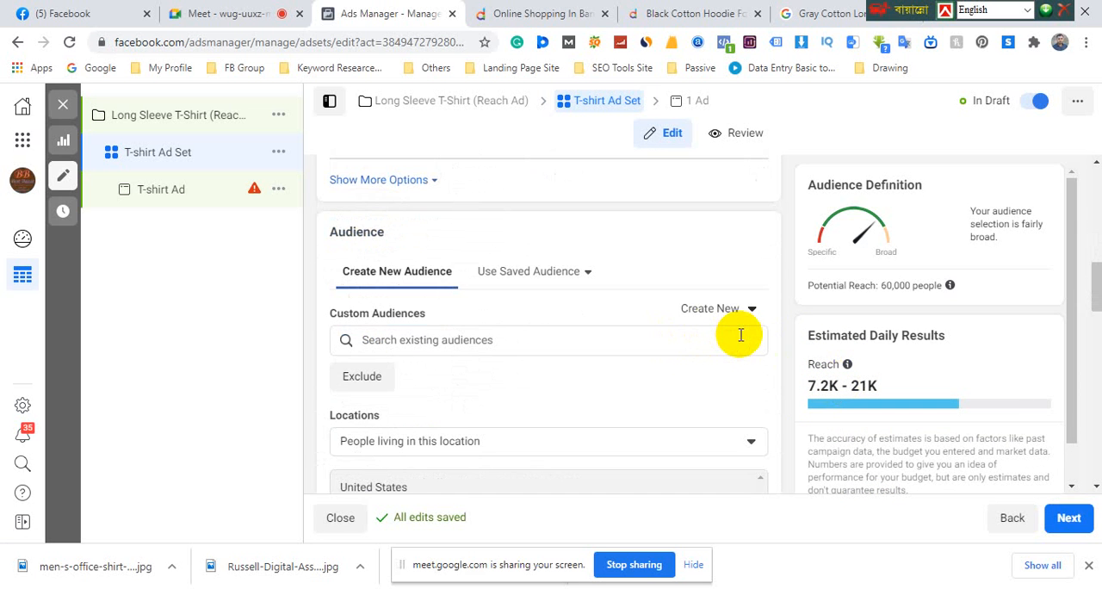
{"action": "scroll", "coordinate": [741, 338], "scroll_direction": "down", "scroll_amount": 2}
{"action": "scroll", "coordinate": [740, 340], "scroll_direction": "down", "scroll_amount": 1}
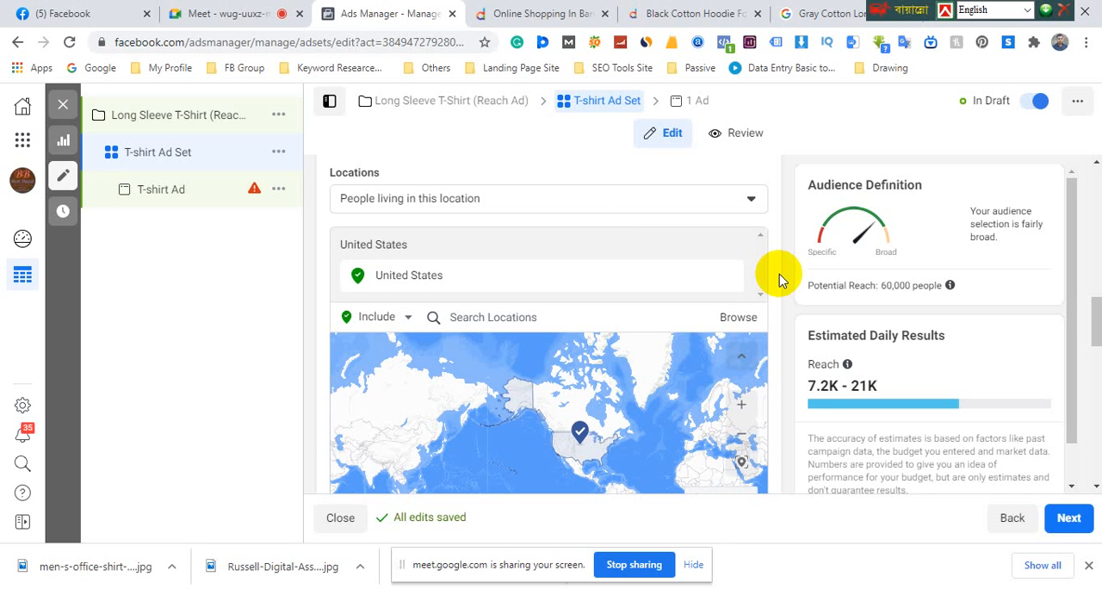
{"action": "left_click", "coordinate": [772, 311]}
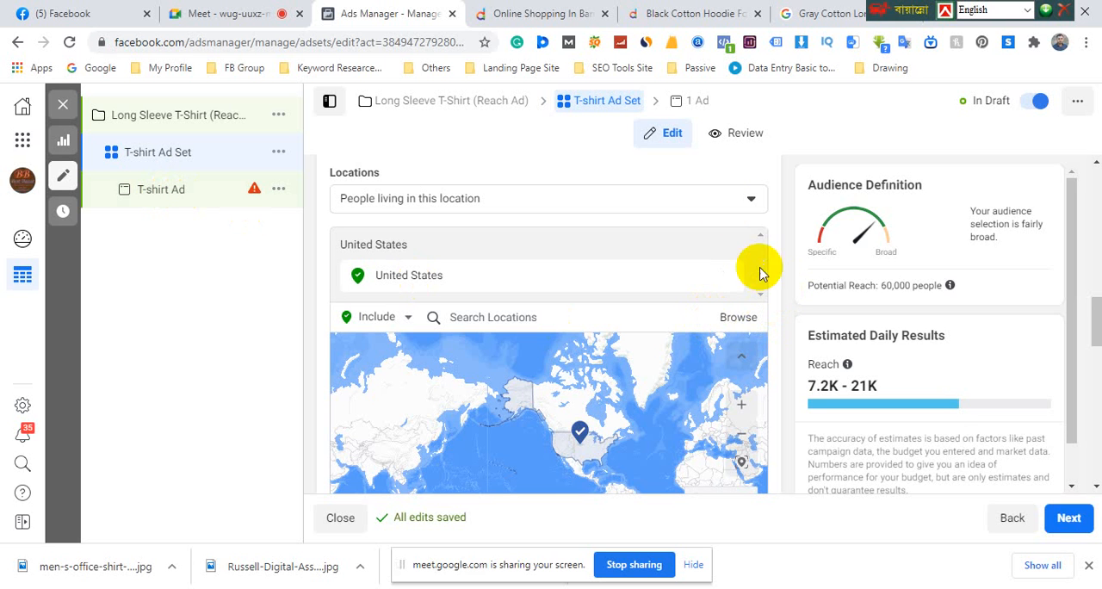
Look over the Gray Fila T-shirt and Black Cotton Hoodie in Daraz's flash sale, and check the Google Meet call
{"action": "left_click", "coordinate": [550, 15]}
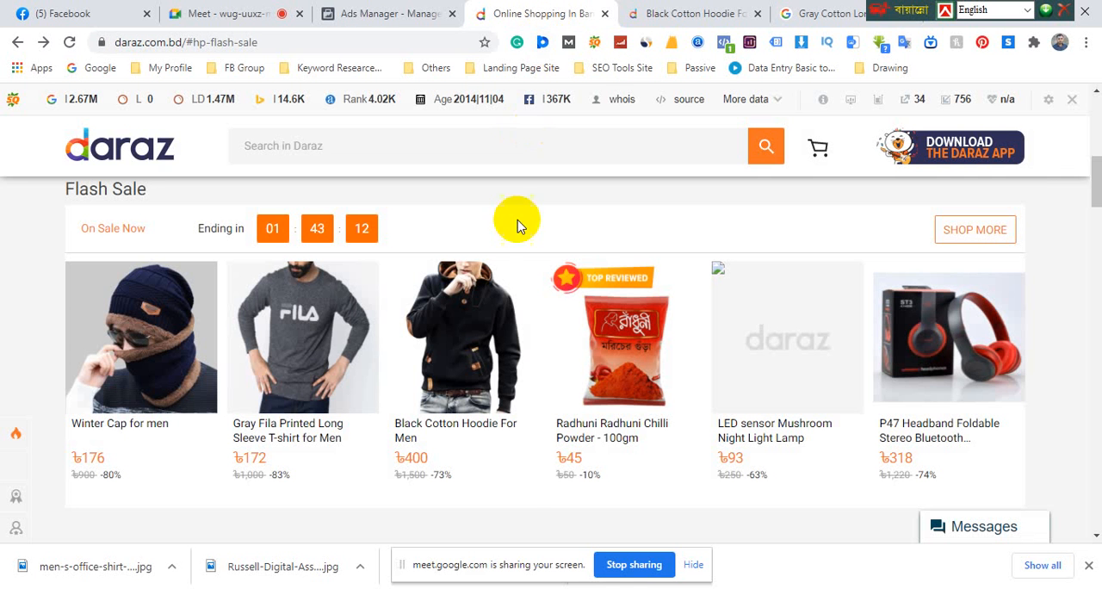
{"action": "left_click", "coordinate": [305, 382]}
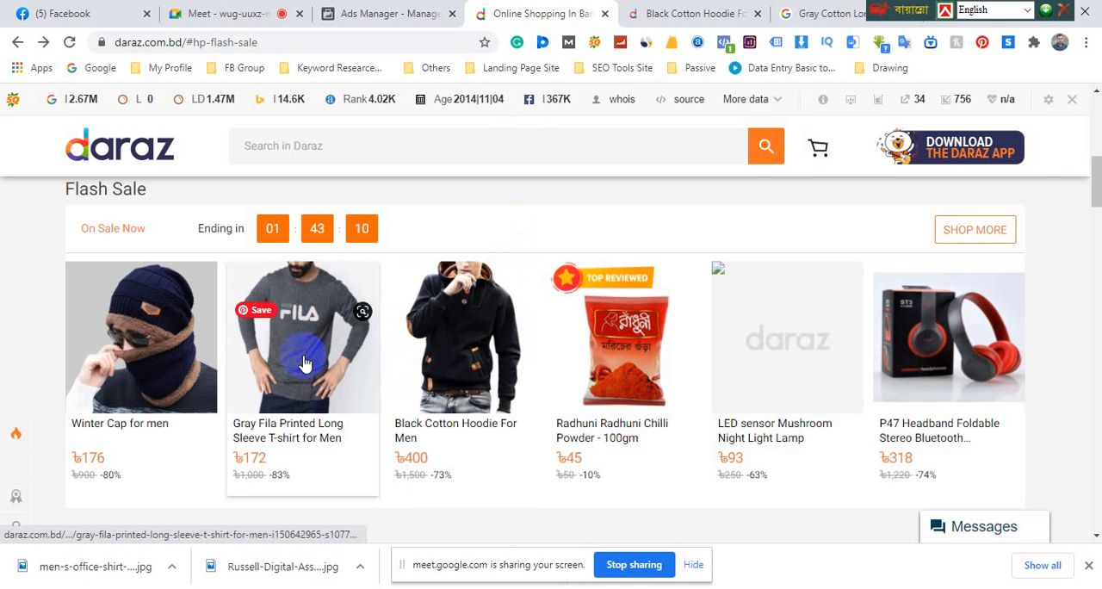
{"action": "left_click", "coordinate": [504, 332]}
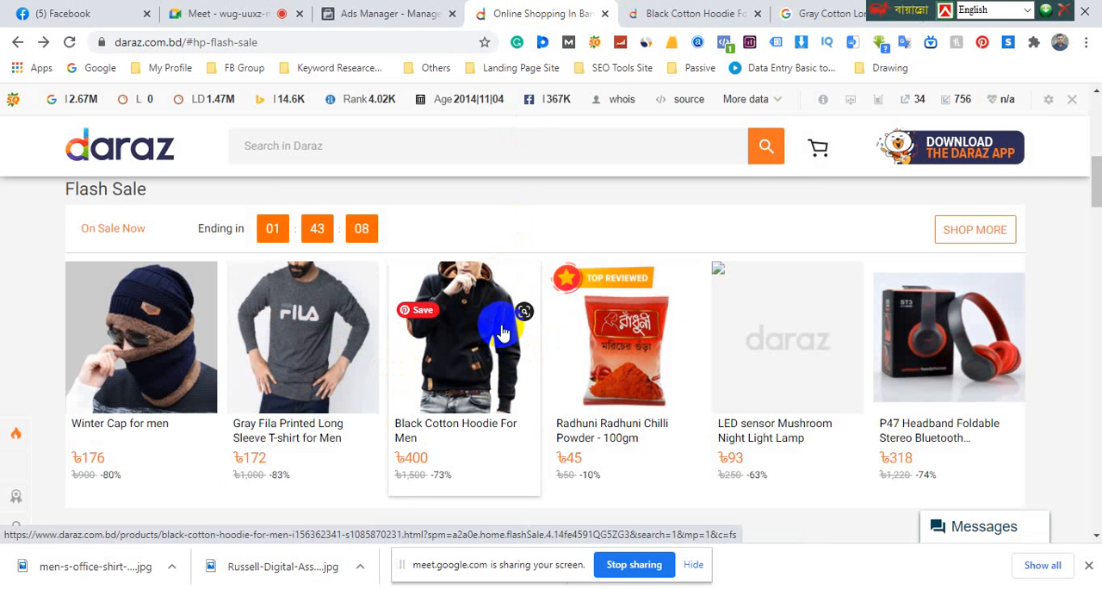
{"action": "left_click", "coordinate": [327, 376]}
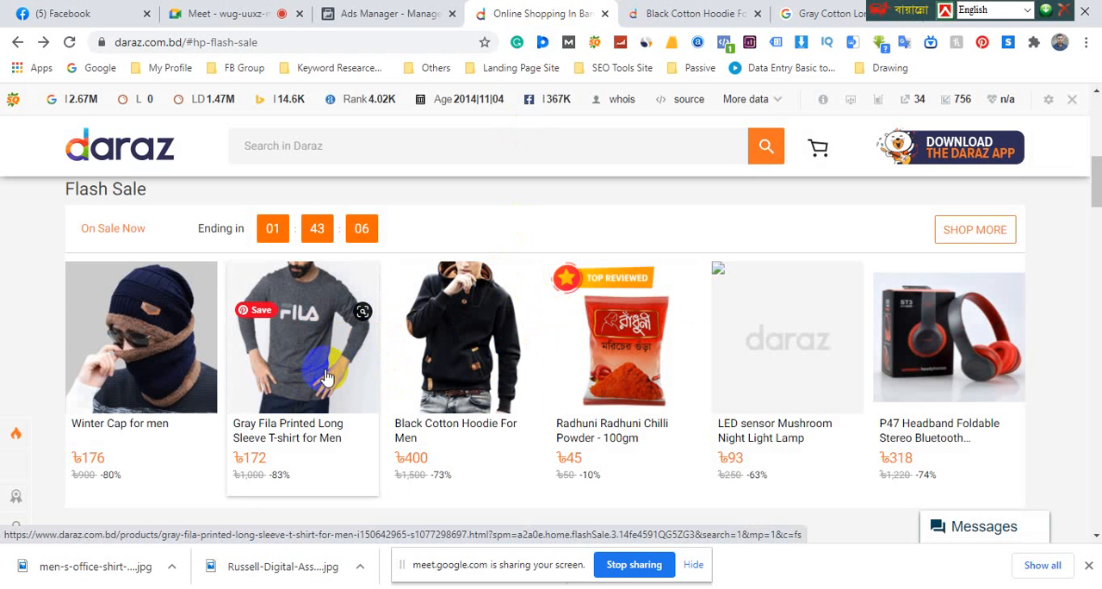
{"action": "left_click", "coordinate": [493, 369]}
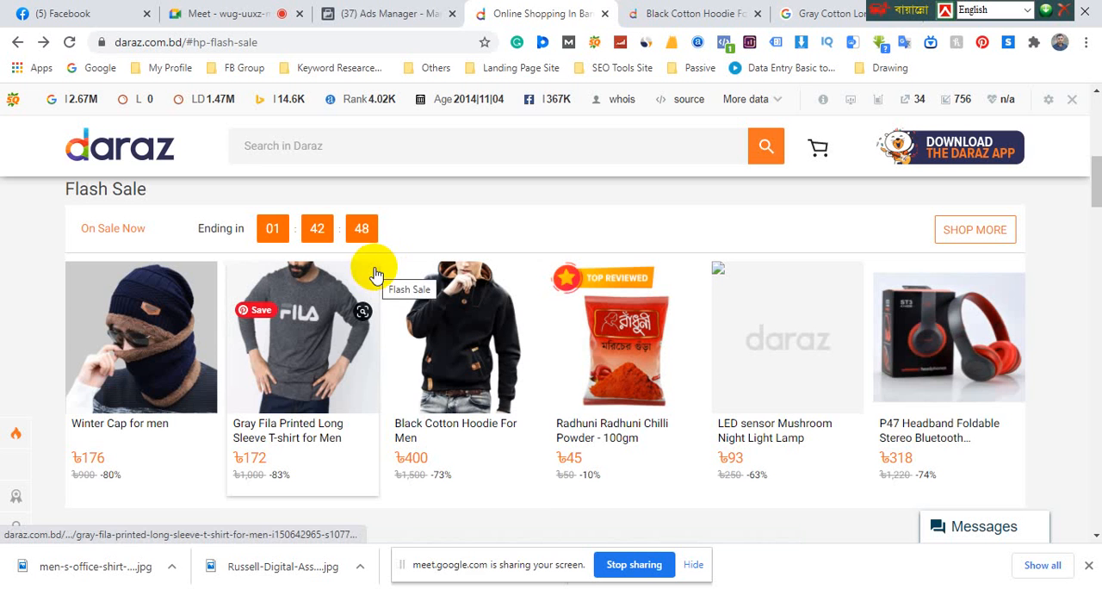
{"action": "scroll", "coordinate": [383, 392], "scroll_direction": "up", "scroll_amount": 1}
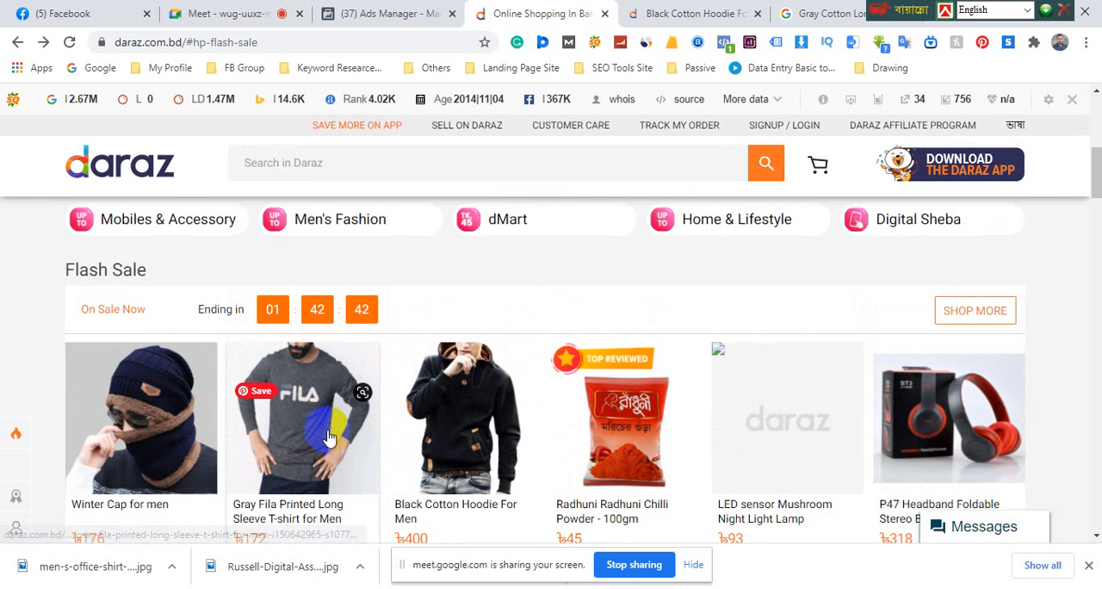
{"action": "left_click", "coordinate": [228, 22]}
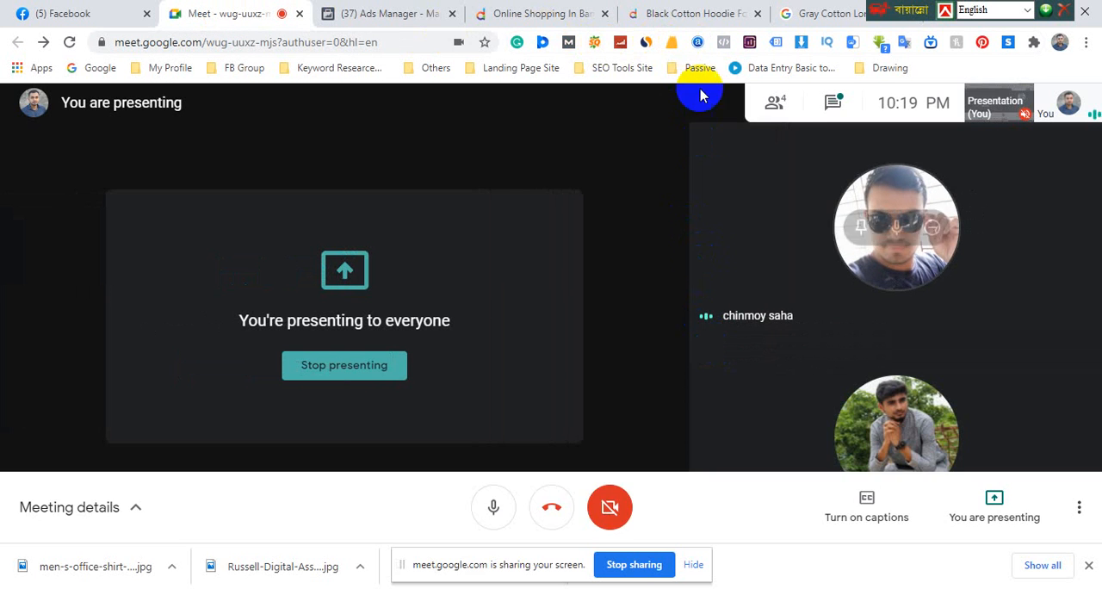
Return to Ads Manager, open the T-shirt Ad and collapse its Long Shirt carousel card
{"action": "left_click", "coordinate": [390, 18]}
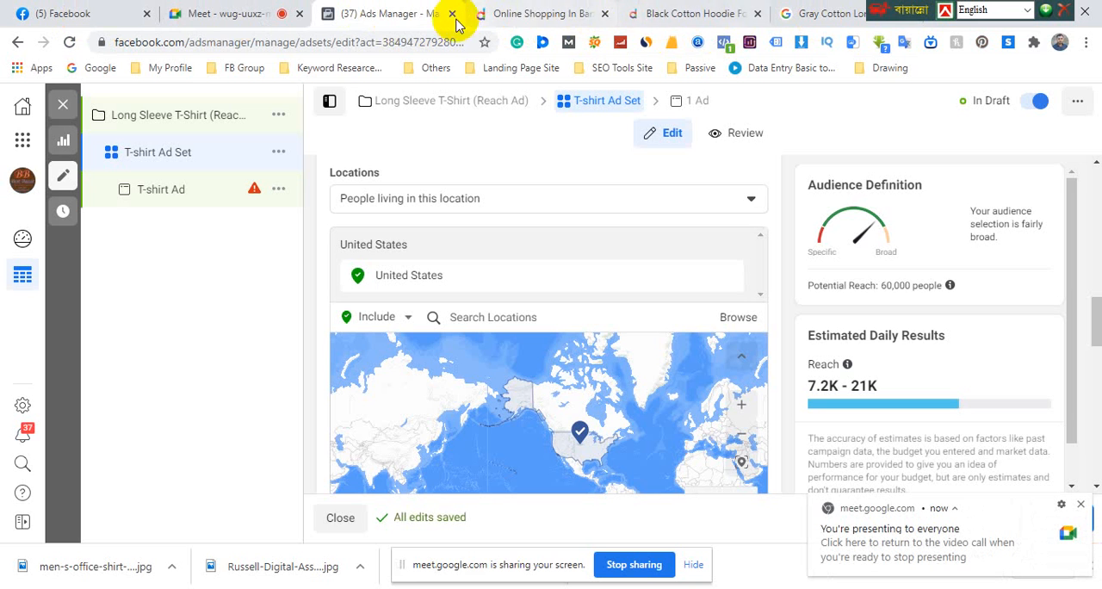
{"action": "left_click", "coordinate": [166, 190]}
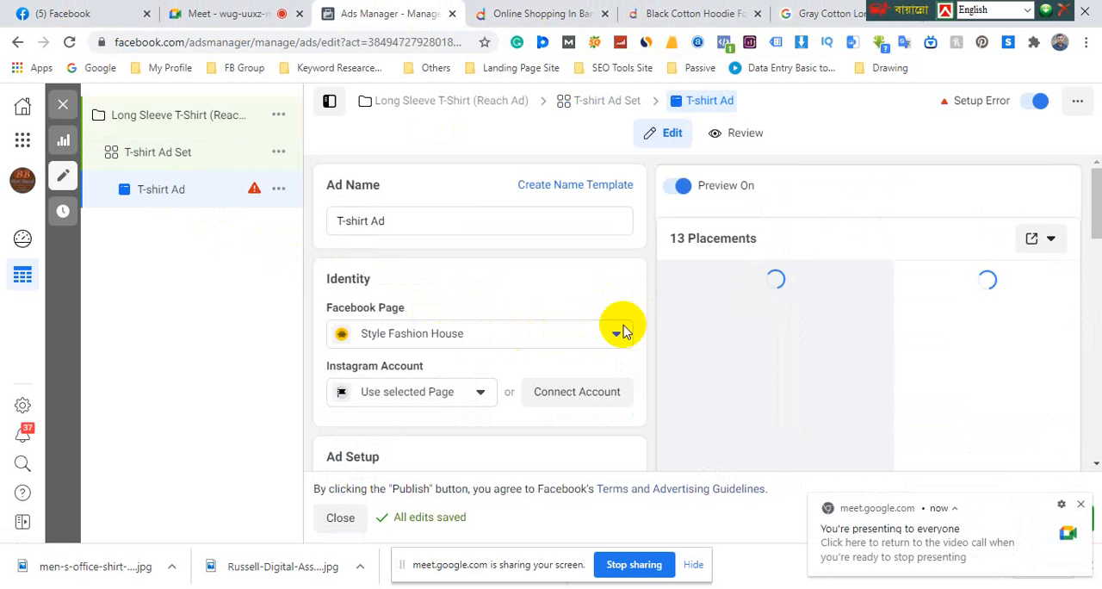
{"action": "scroll", "coordinate": [667, 325], "scroll_direction": "down", "scroll_amount": 2}
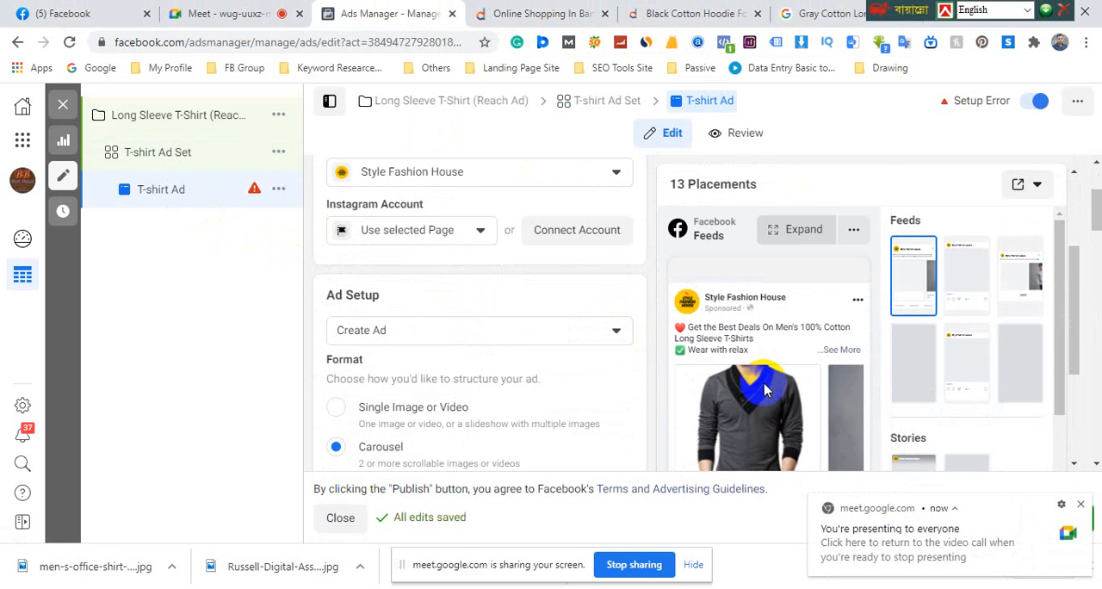
{"action": "scroll", "coordinate": [455, 431], "scroll_direction": "down", "scroll_amount": 2}
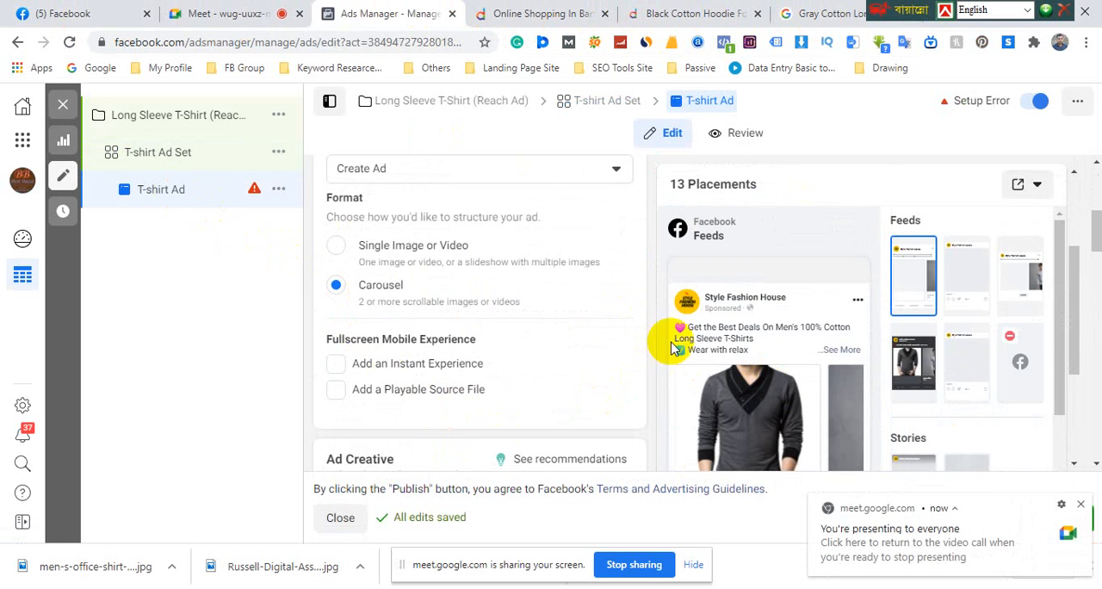
{"action": "scroll", "coordinate": [456, 337], "scroll_direction": "down", "scroll_amount": 3}
{"action": "scroll", "coordinate": [465, 338], "scroll_direction": "down", "scroll_amount": 3}
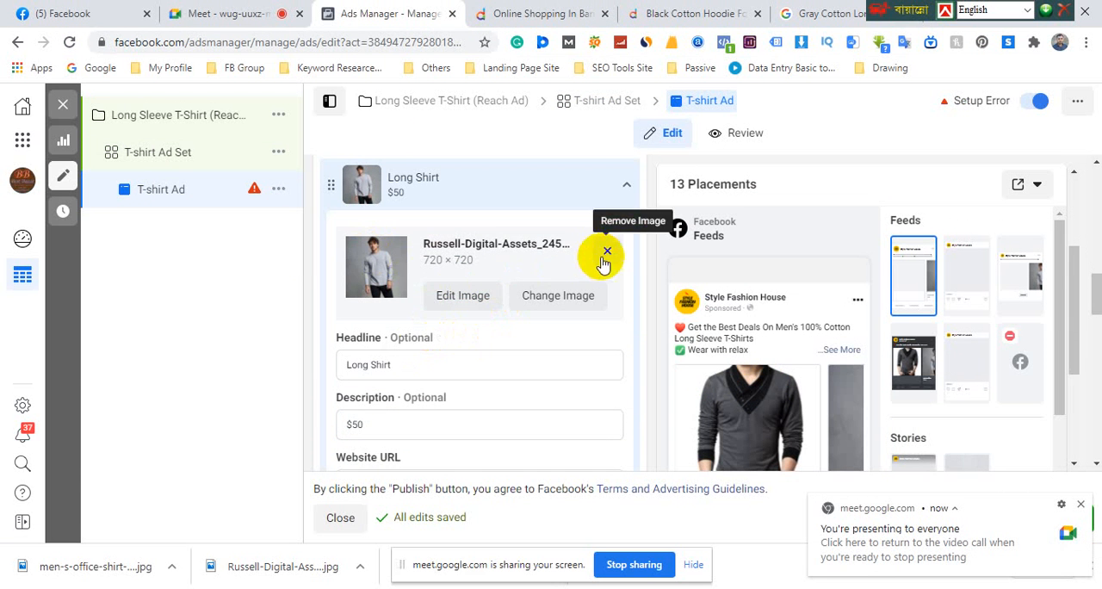
{"action": "left_click", "coordinate": [628, 184]}
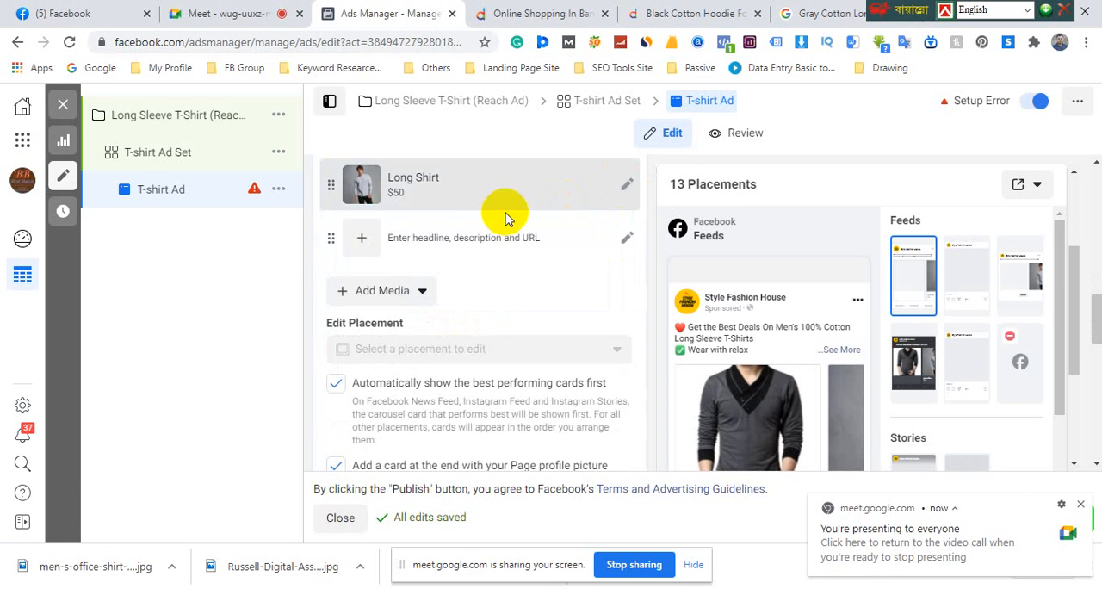
Add three more empty media cards to the T-shirt Ad's carousel
{"action": "left_click", "coordinate": [372, 289]}
{"action": "left_click", "coordinate": [385, 335]}
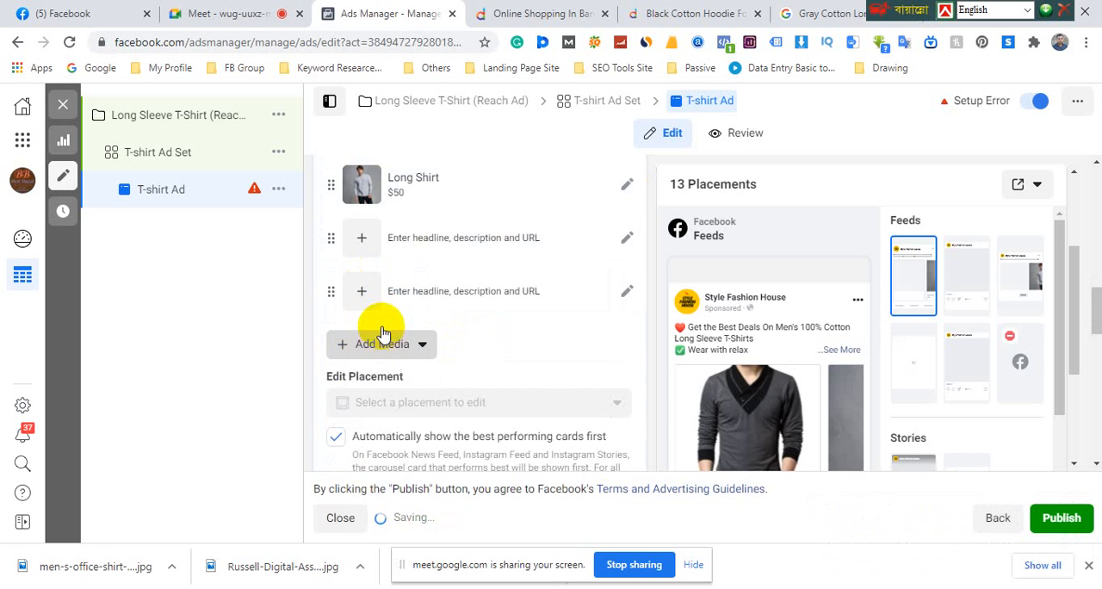
{"action": "left_click", "coordinate": [381, 345]}
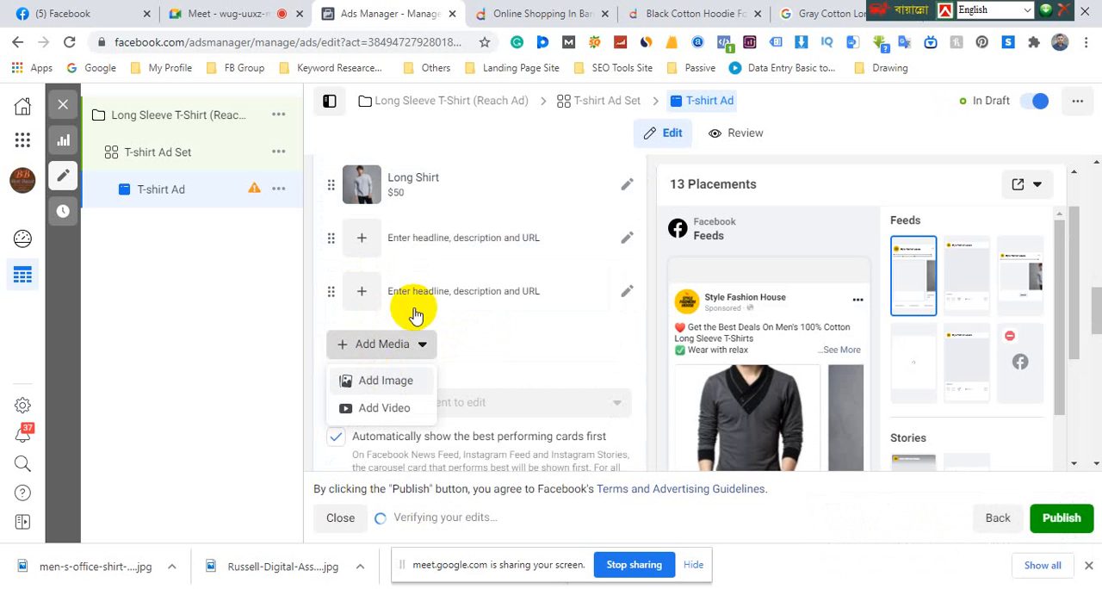
{"action": "left_click", "coordinate": [426, 383]}
{"action": "left_click", "coordinate": [379, 407]}
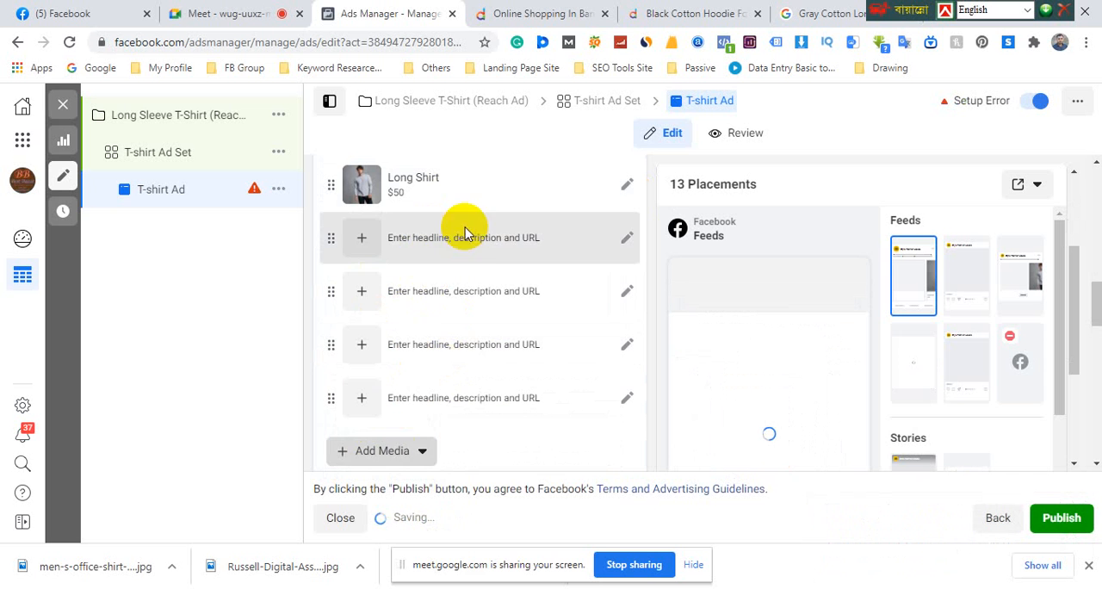
Expand the first empty carousel card, examine its image, headline, description and website URL fields, and collapse it
{"action": "left_click", "coordinate": [628, 239]}
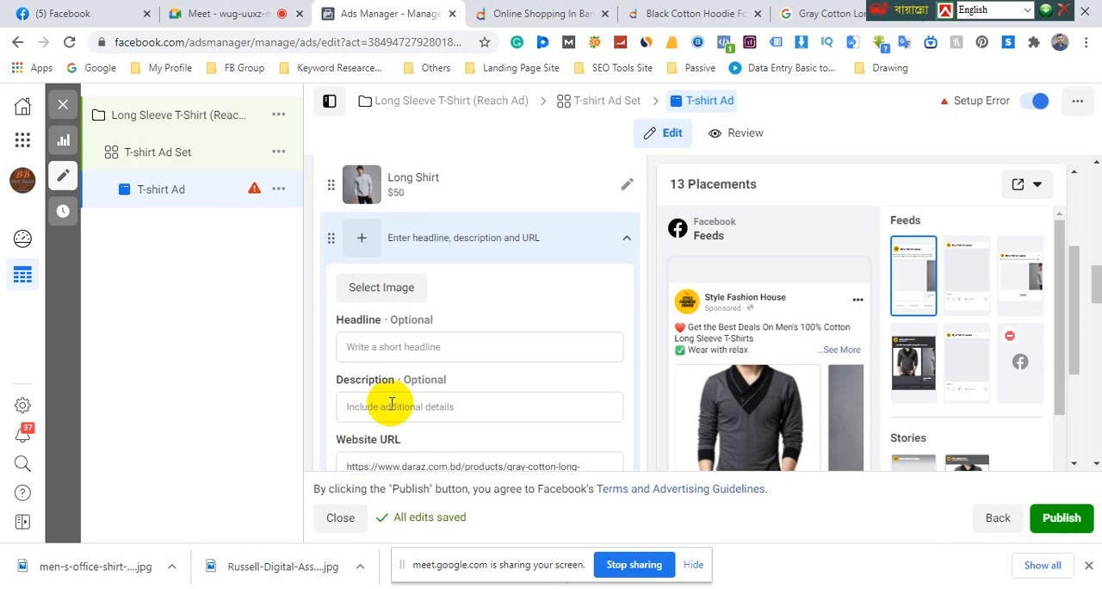
{"action": "scroll", "coordinate": [416, 465], "scroll_direction": "down", "scroll_amount": 1}
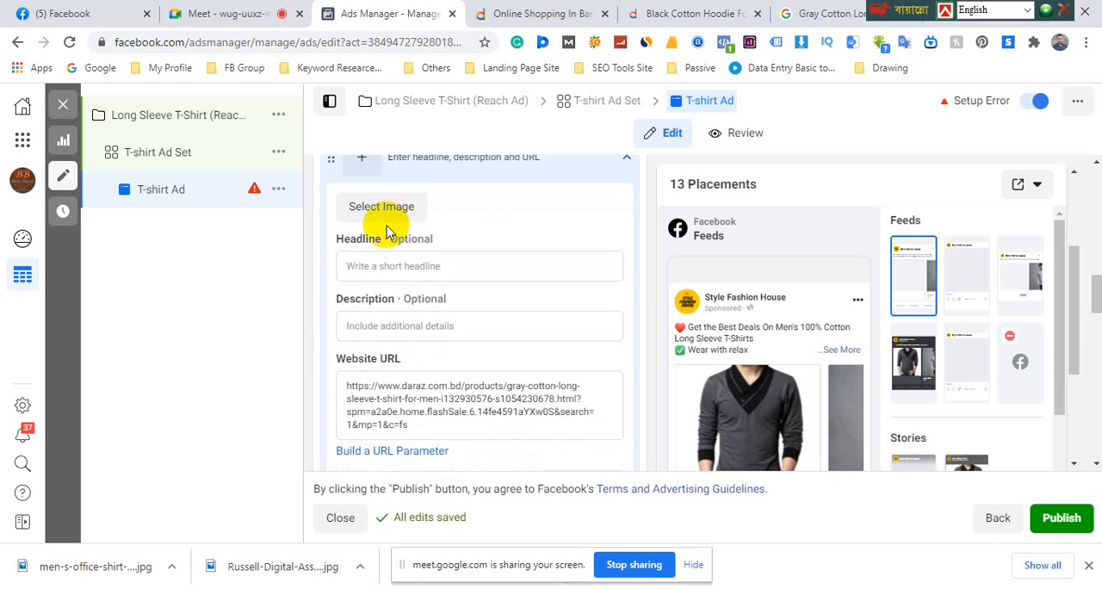
{"action": "scroll", "coordinate": [384, 344], "scroll_direction": "up", "scroll_amount": 1}
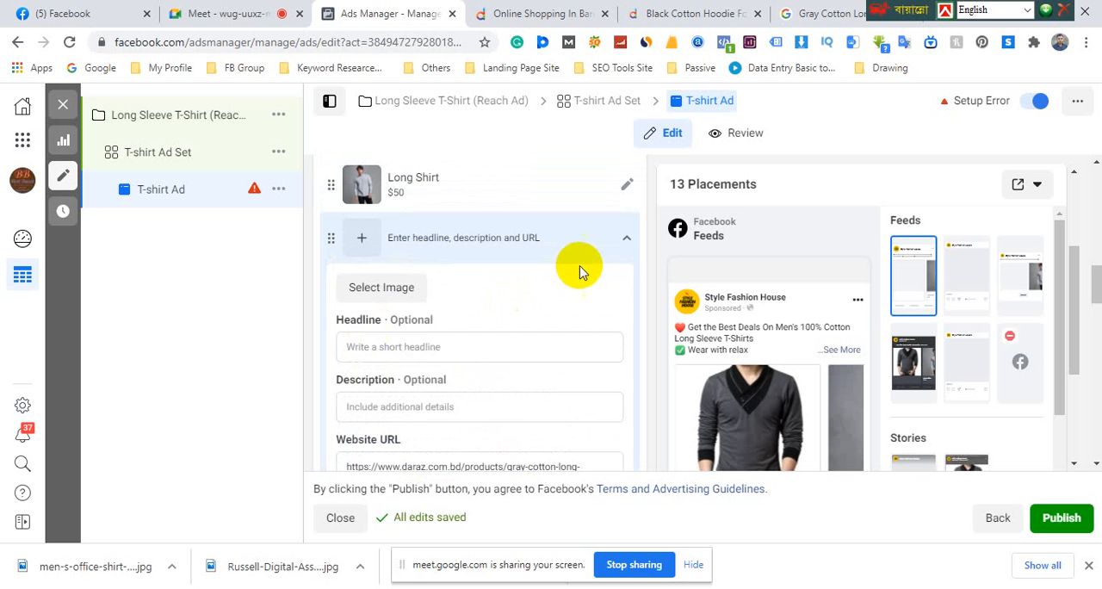
{"action": "left_click", "coordinate": [627, 245]}
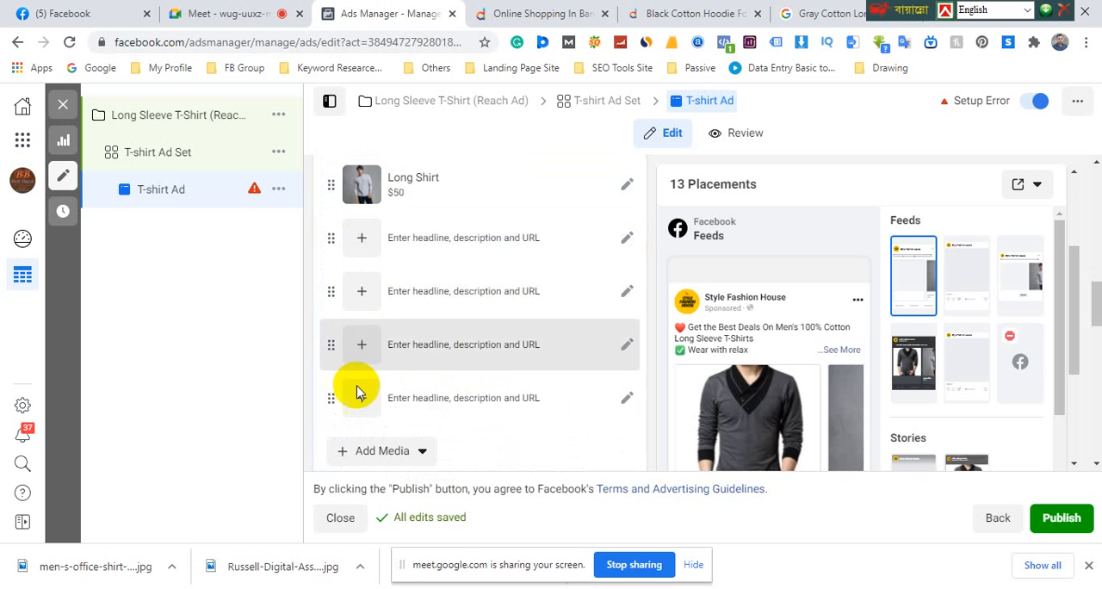
Look over the T-shirt Ad's Facebook Feeds preview, enlarge it as Mobile News Feed, and close the enlarged preview
{"action": "scroll", "coordinate": [803, 397], "scroll_direction": "down", "scroll_amount": 2}
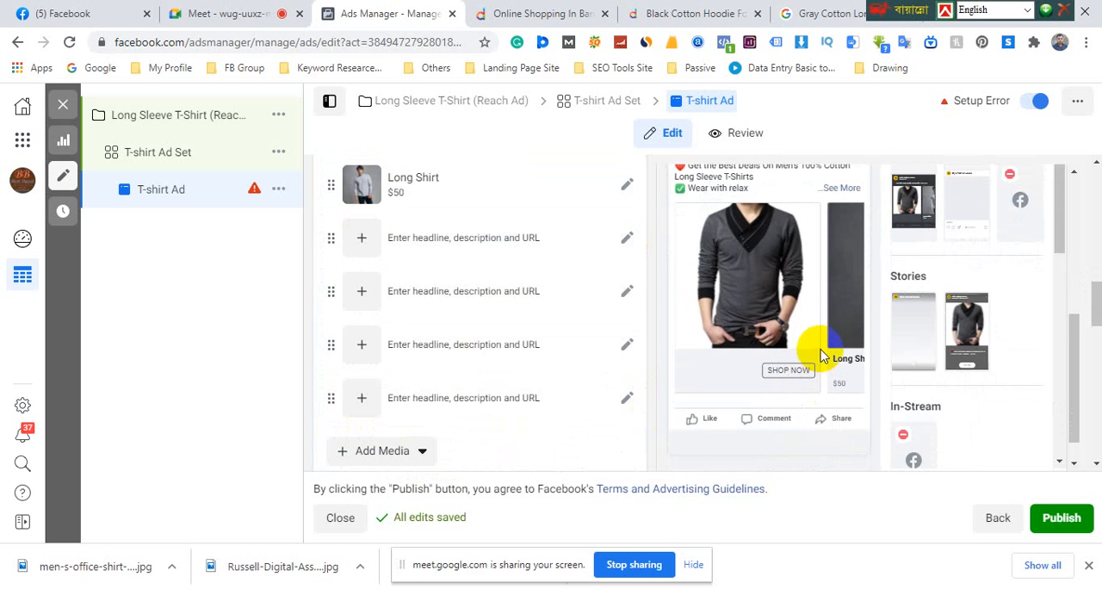
{"action": "scroll", "coordinate": [822, 354], "scroll_direction": "up", "scroll_amount": 2}
{"action": "scroll", "coordinate": [799, 412], "scroll_direction": "down", "scroll_amount": 2}
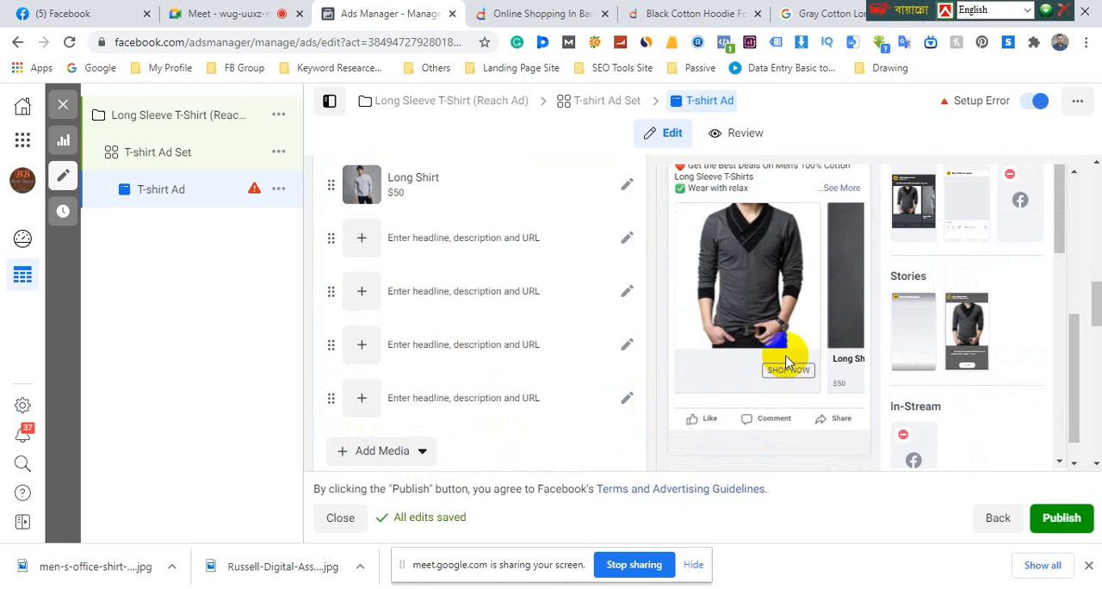
{"action": "scroll", "coordinate": [861, 297], "scroll_direction": "up", "scroll_amount": 2}
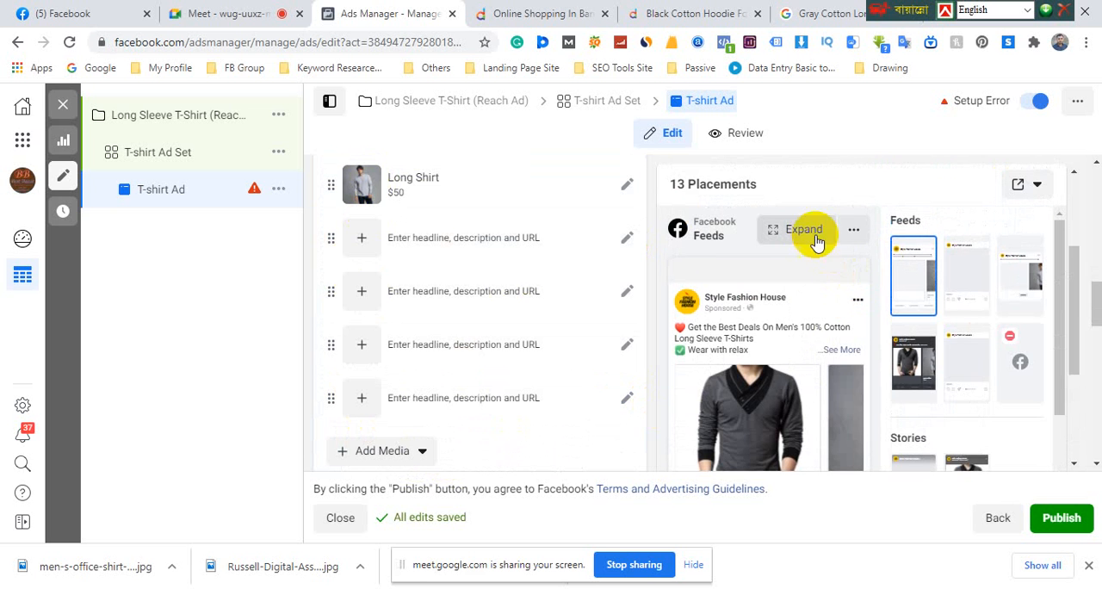
{"action": "left_click", "coordinate": [794, 231]}
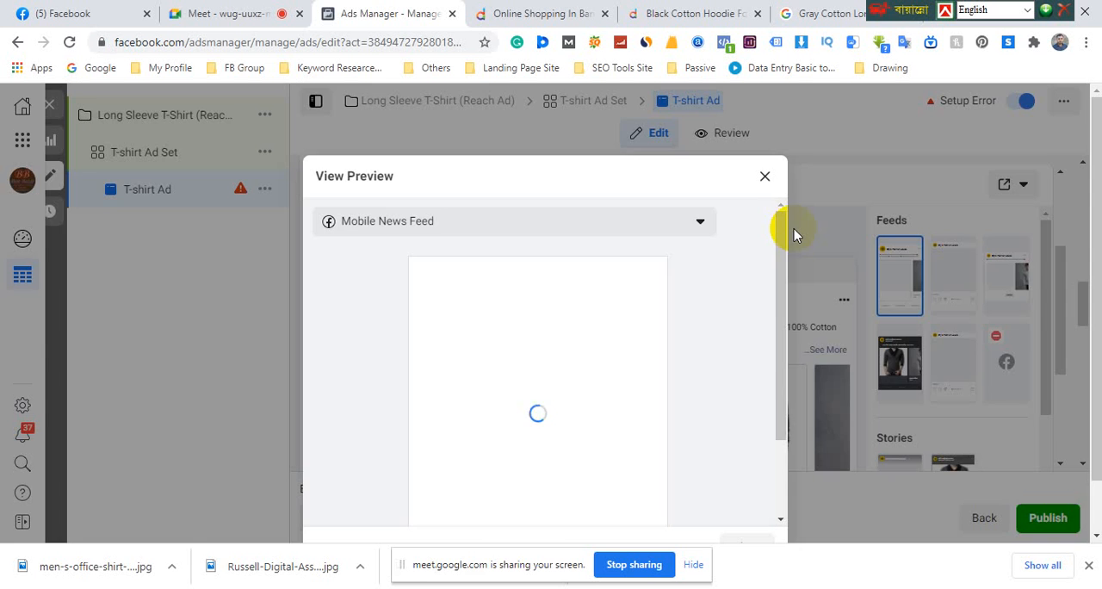
{"action": "scroll", "coordinate": [766, 387], "scroll_direction": "down", "scroll_amount": 3}
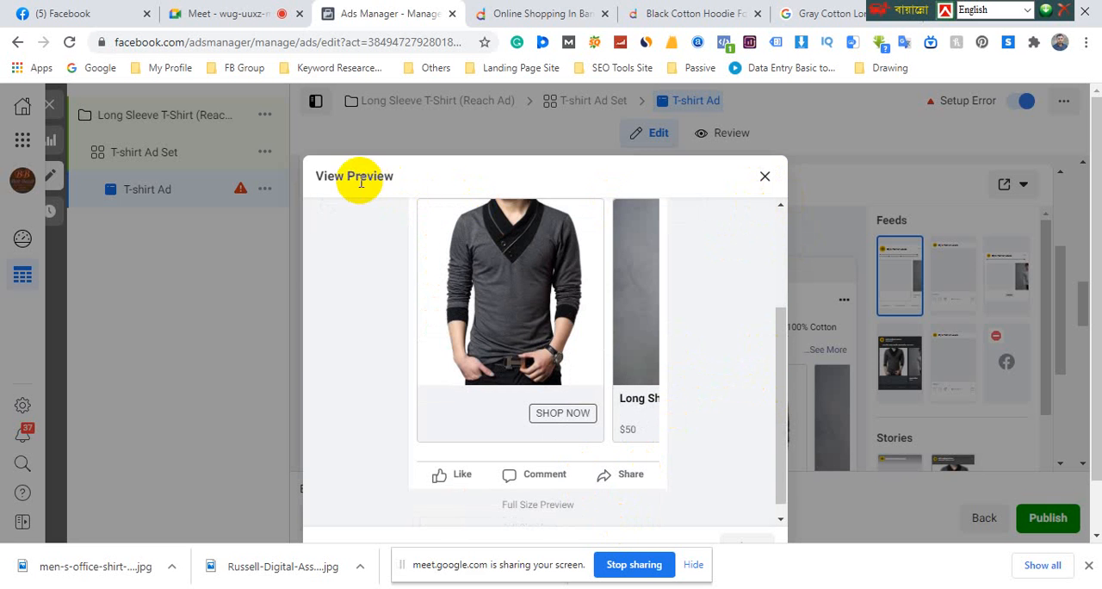
{"action": "left_click", "coordinate": [765, 179]}
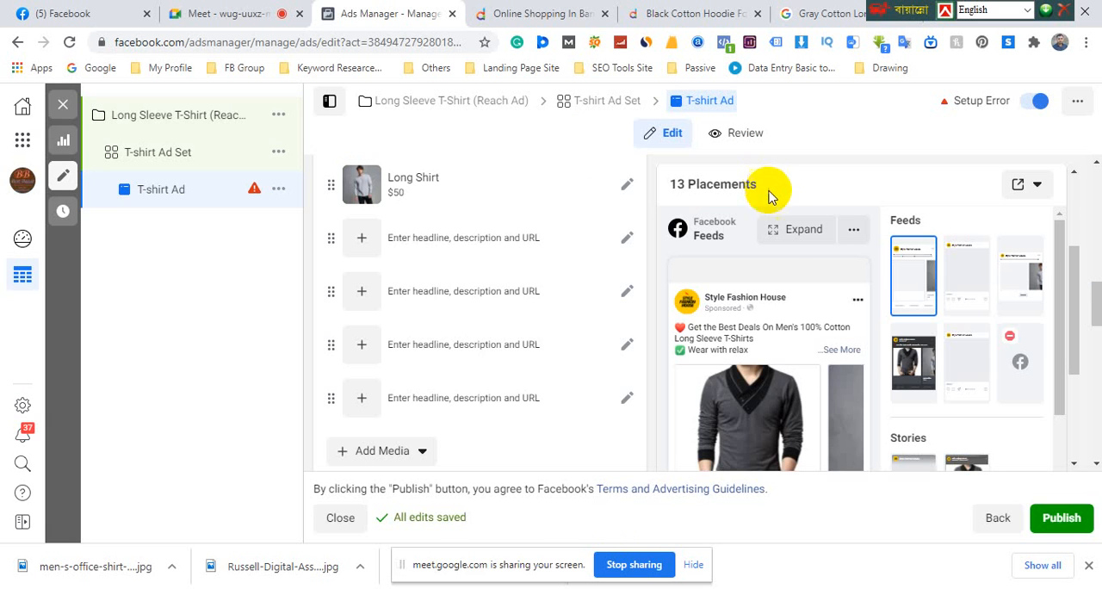
Enlarge the Facebook Feeds preview in Desktop News Feed view, page through its carousel cards, and close the preview
{"action": "left_click", "coordinate": [853, 233]}
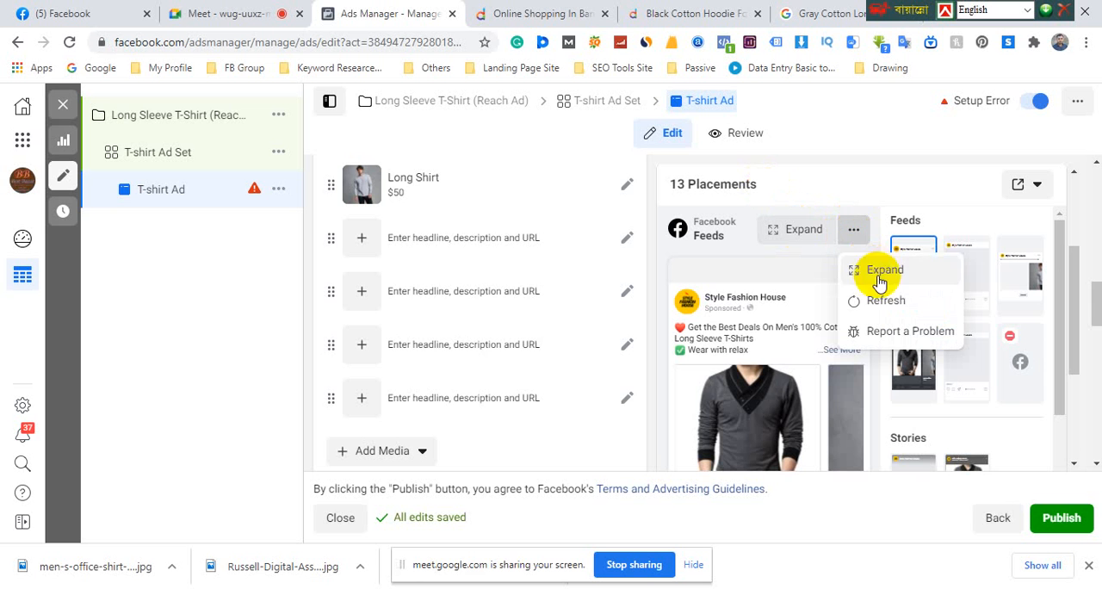
{"action": "left_click", "coordinate": [875, 274]}
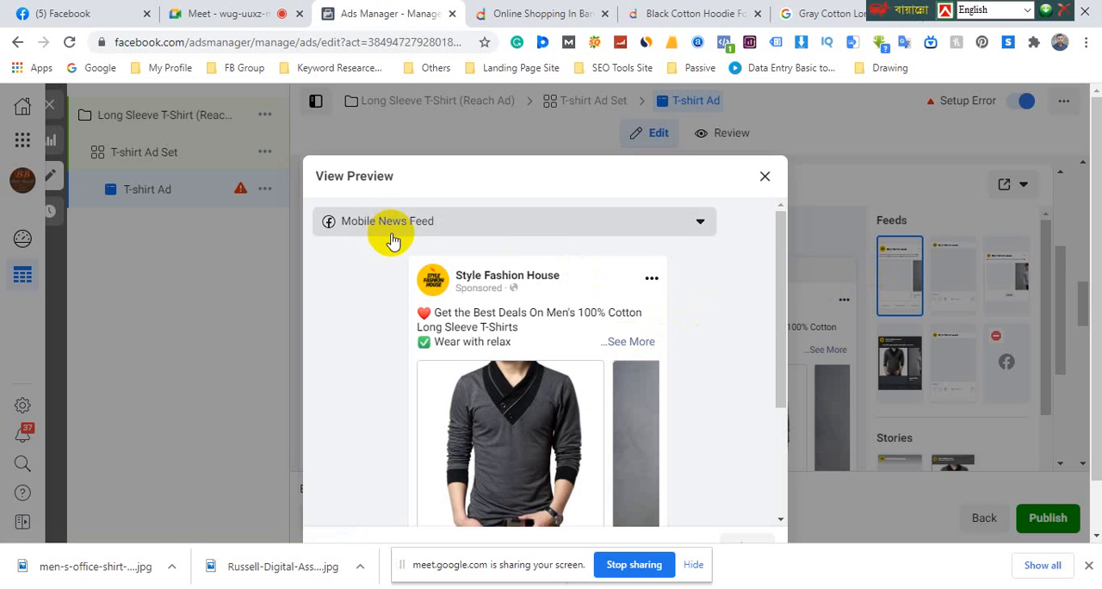
{"action": "left_click", "coordinate": [421, 225]}
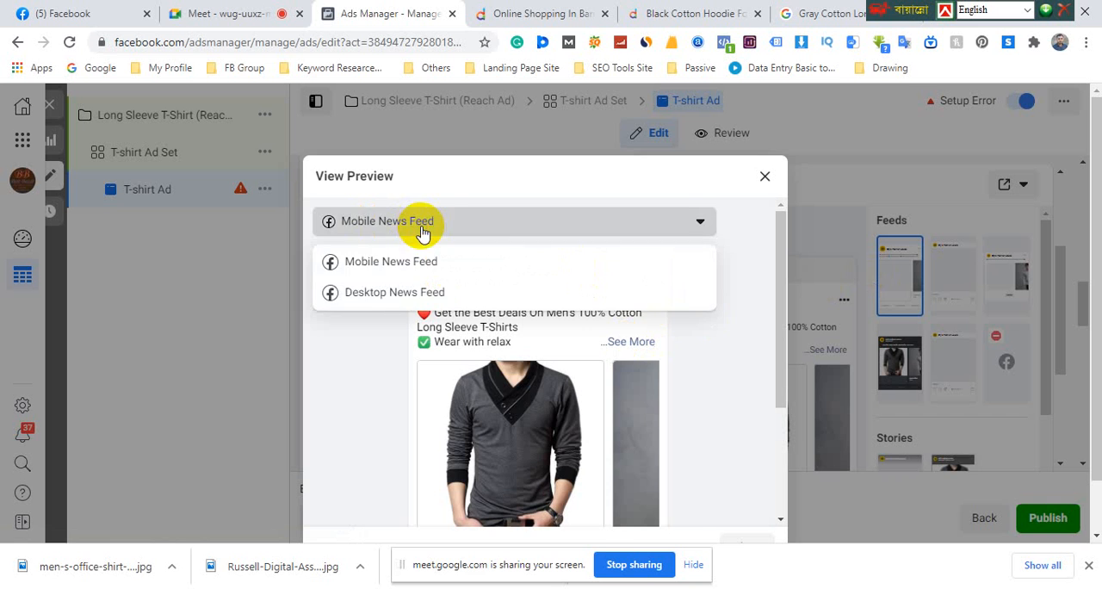
{"action": "left_click", "coordinate": [390, 292]}
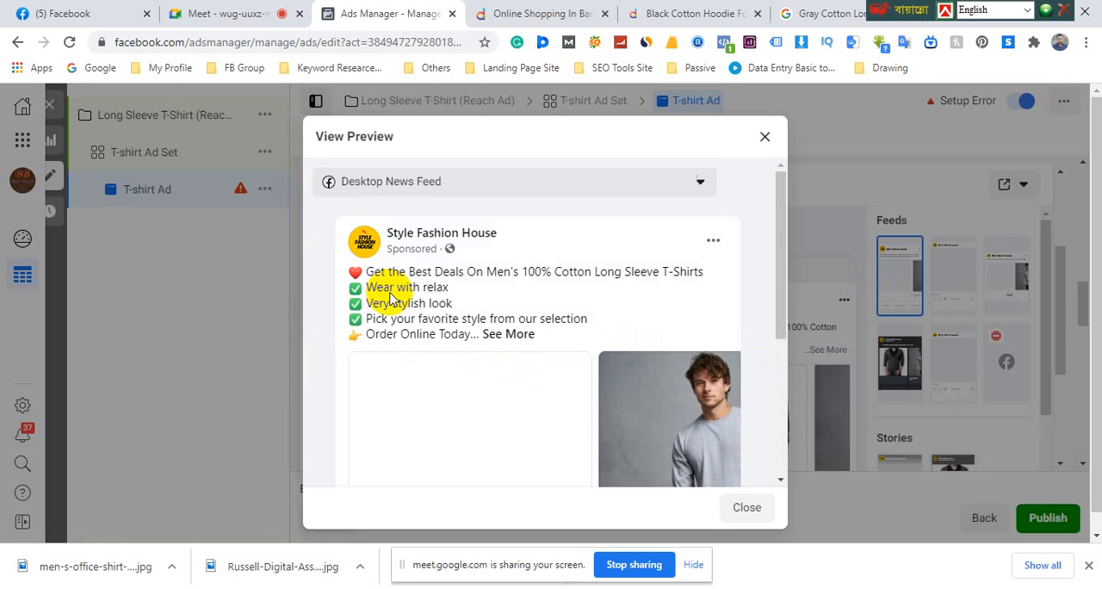
{"action": "scroll", "coordinate": [558, 314], "scroll_direction": "down", "scroll_amount": 3}
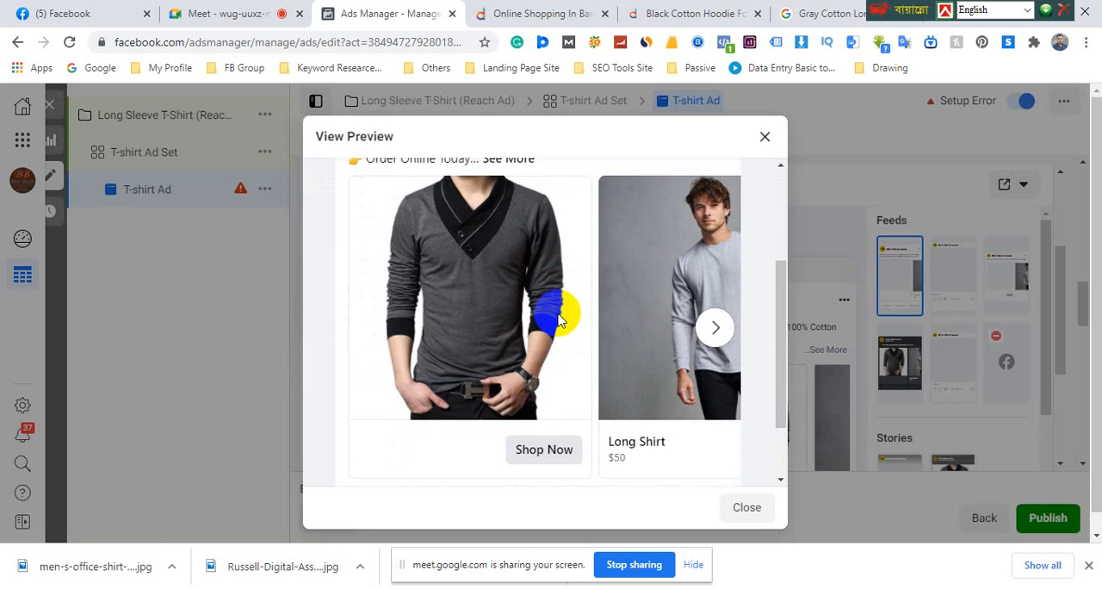
{"action": "scroll", "coordinate": [482, 250], "scroll_direction": "up", "scroll_amount": 1}
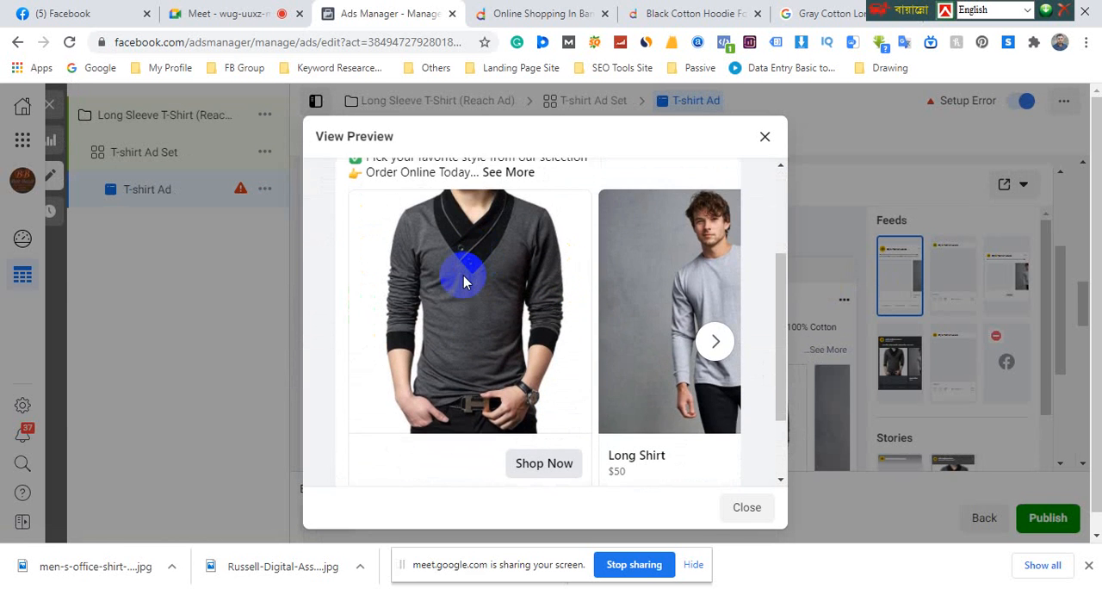
{"action": "left_click", "coordinate": [713, 341]}
{"action": "left_click", "coordinate": [708, 343]}
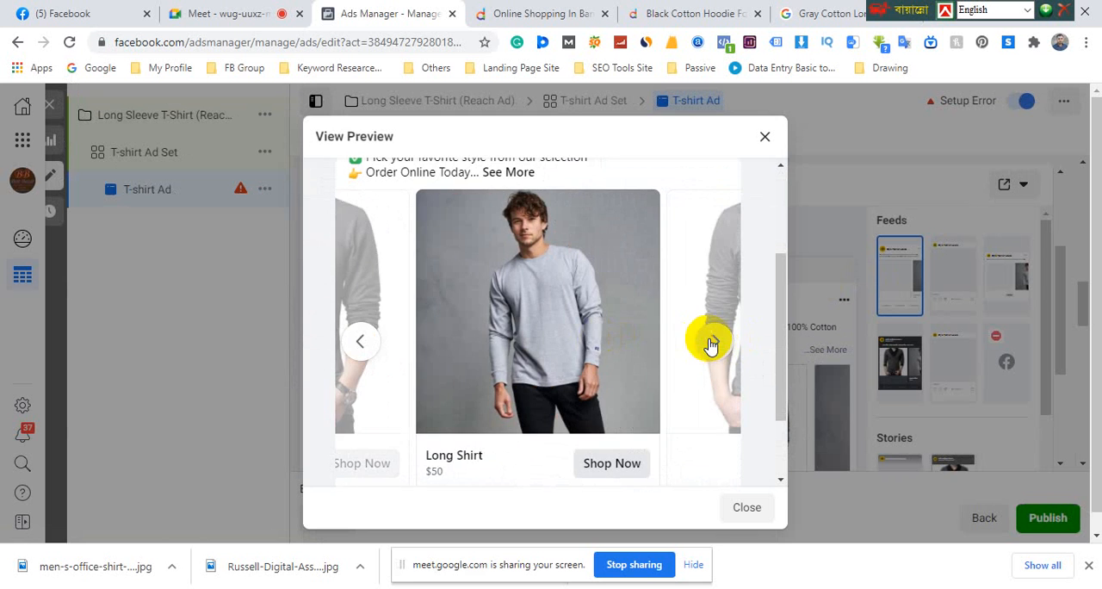
{"action": "left_click", "coordinate": [720, 346]}
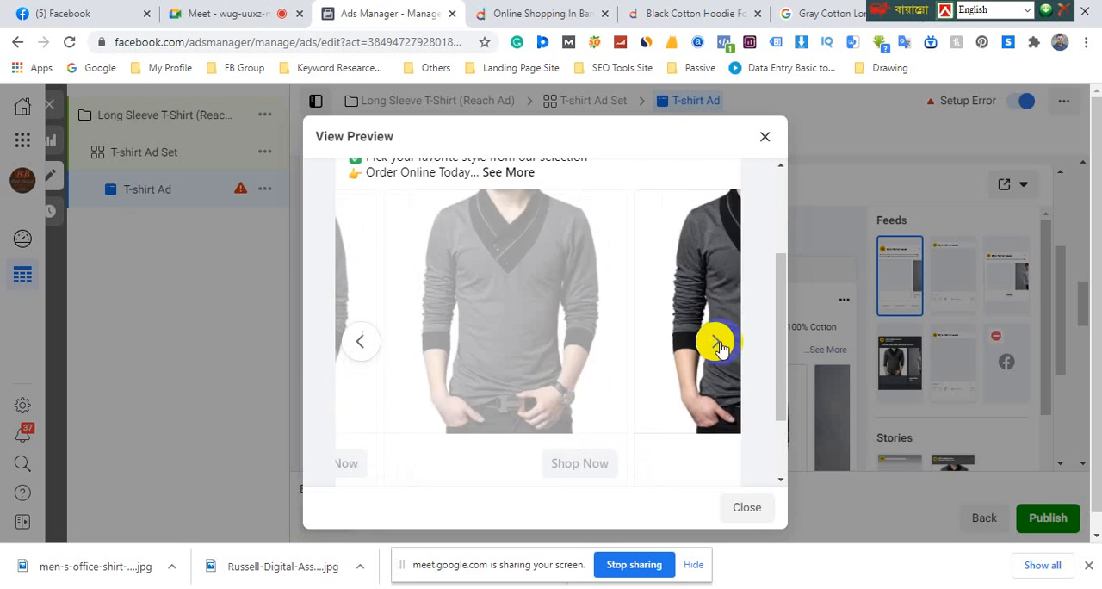
{"action": "left_click", "coordinate": [722, 343]}
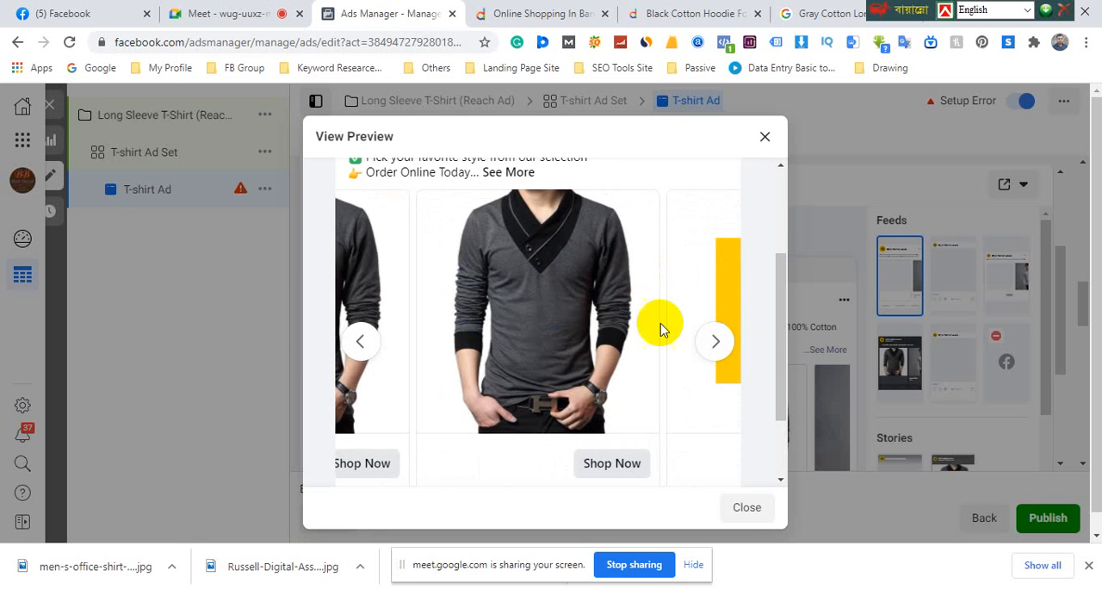
{"action": "left_click", "coordinate": [713, 344]}
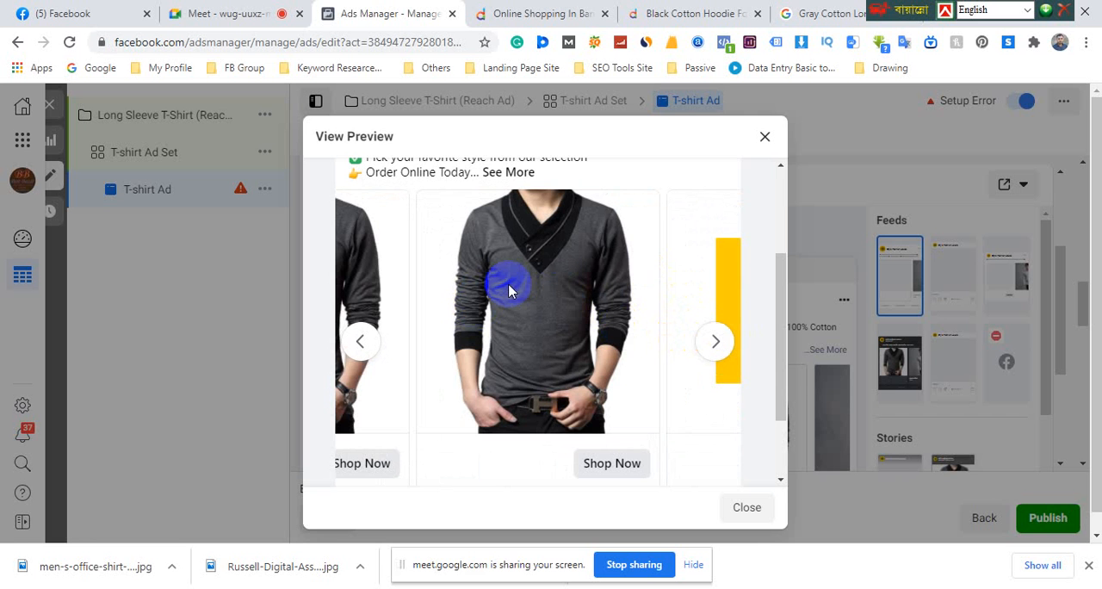
{"action": "left_click", "coordinate": [763, 141]}
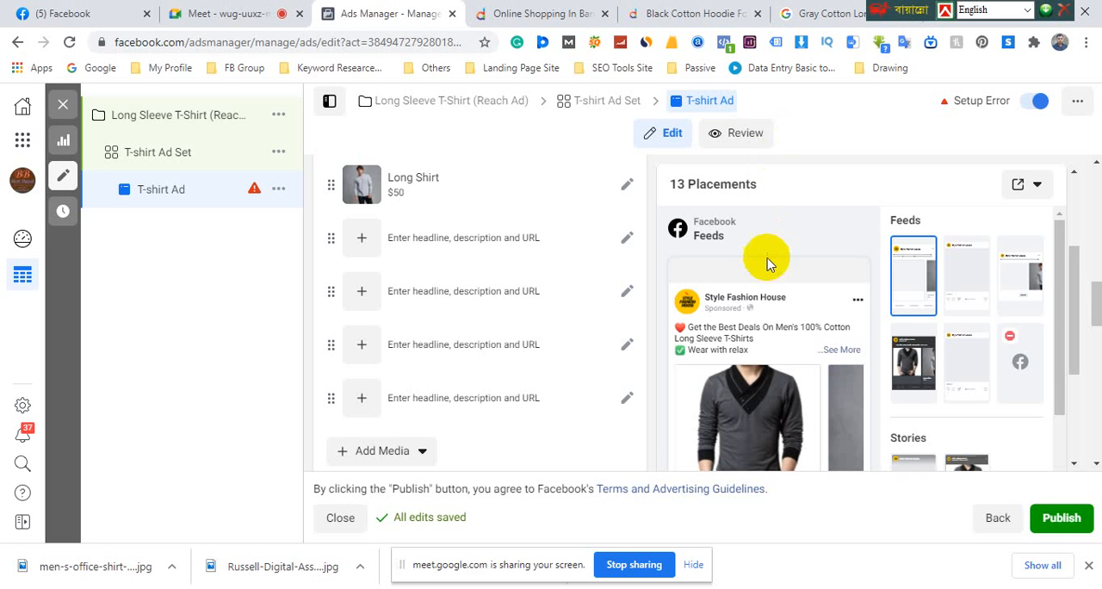
Reopen the enlarged Desktop News Feed preview, advance its carousel to the Long Shirt card, and close the preview
{"action": "left_click", "coordinate": [801, 232]}
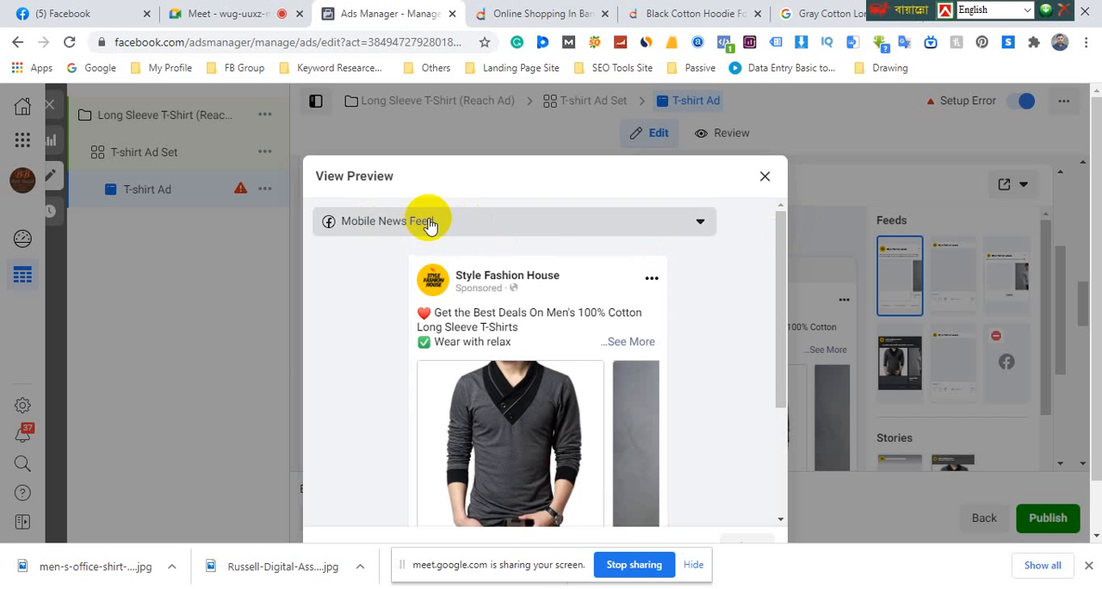
{"action": "left_click", "coordinate": [427, 222]}
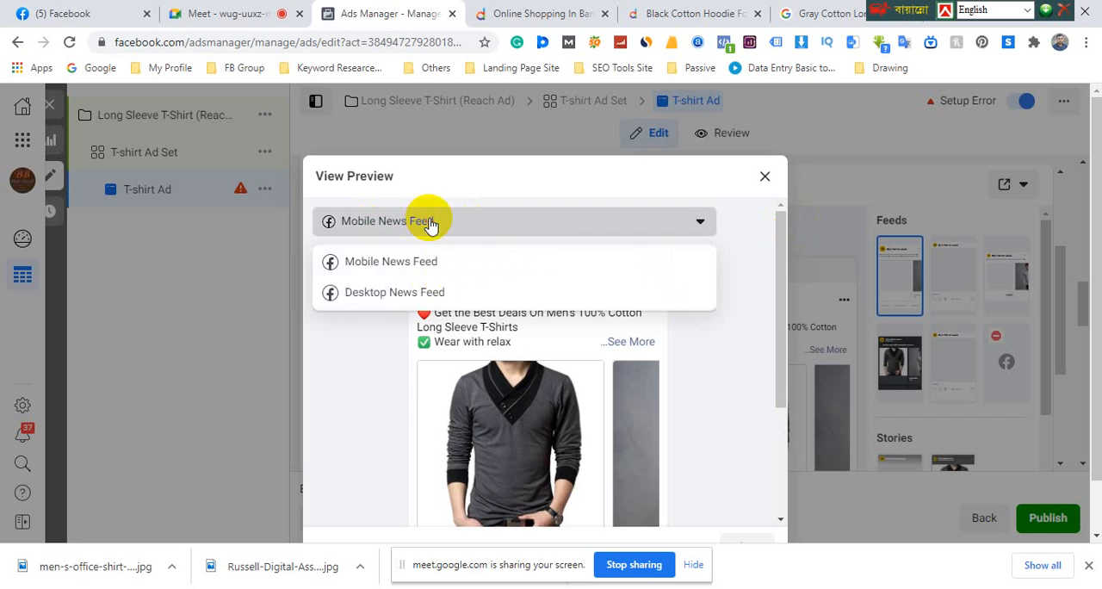
{"action": "left_click", "coordinate": [393, 293]}
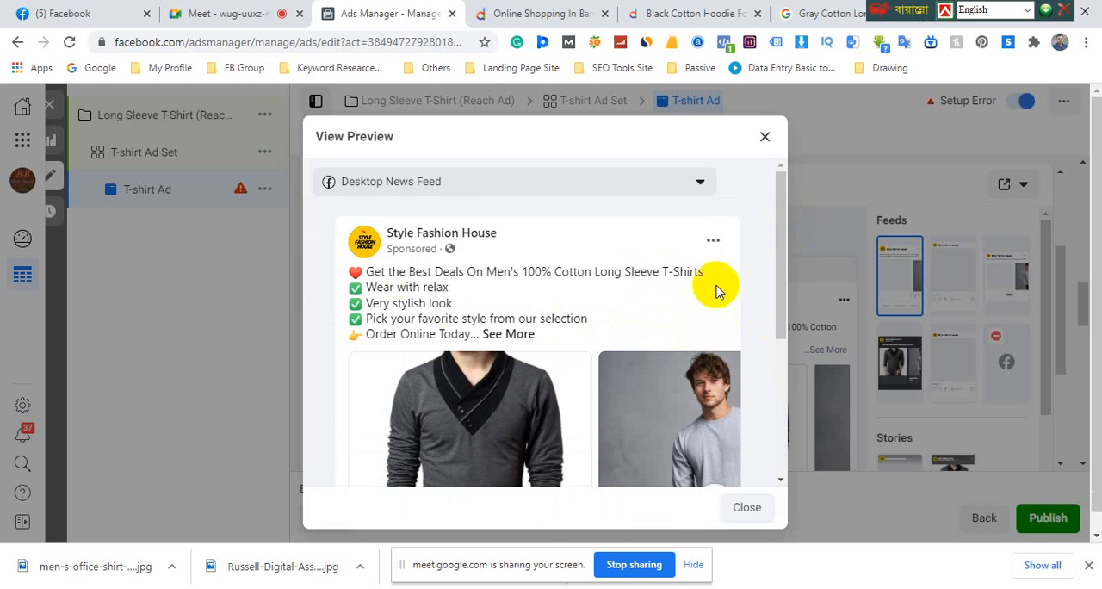
{"action": "scroll", "coordinate": [746, 414], "scroll_direction": "down", "scroll_amount": 3}
{"action": "left_click", "coordinate": [719, 337]}
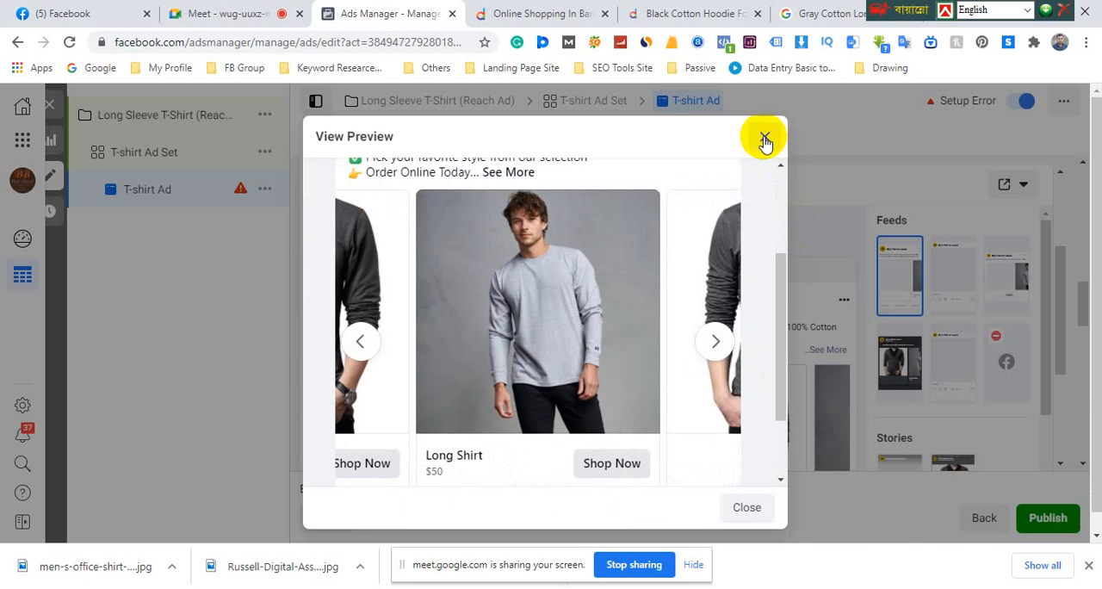
{"action": "left_click", "coordinate": [765, 136]}
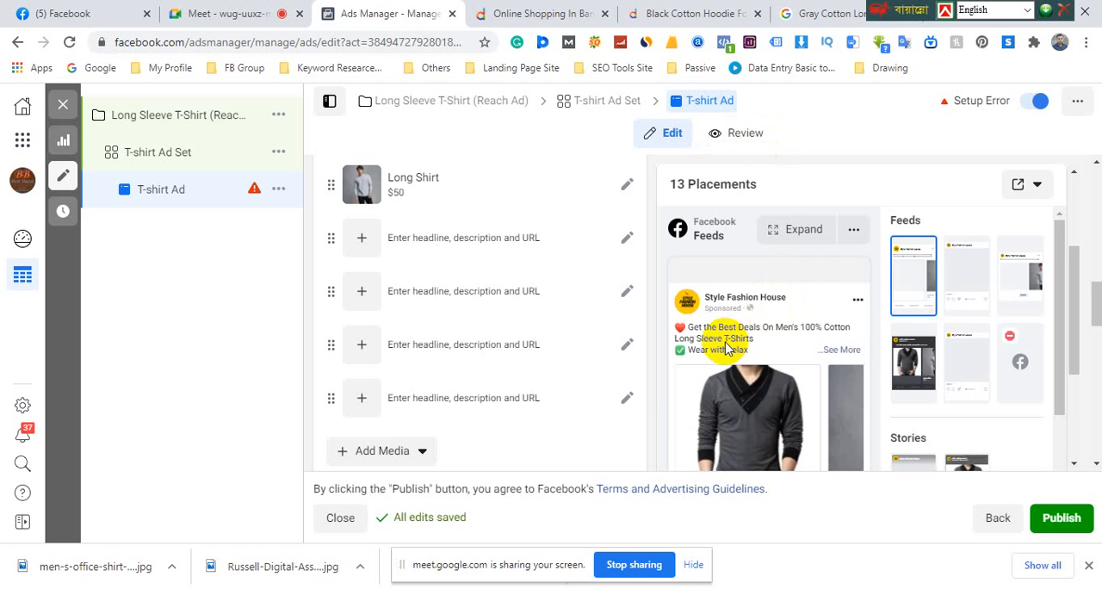
Check the help note on Carousel Cards, and look over the card list and the carousel options beneath it
{"action": "scroll", "coordinate": [465, 285], "scroll_direction": "up", "scroll_amount": 3}
{"action": "mouse_move", "coordinate": [413, 335]}
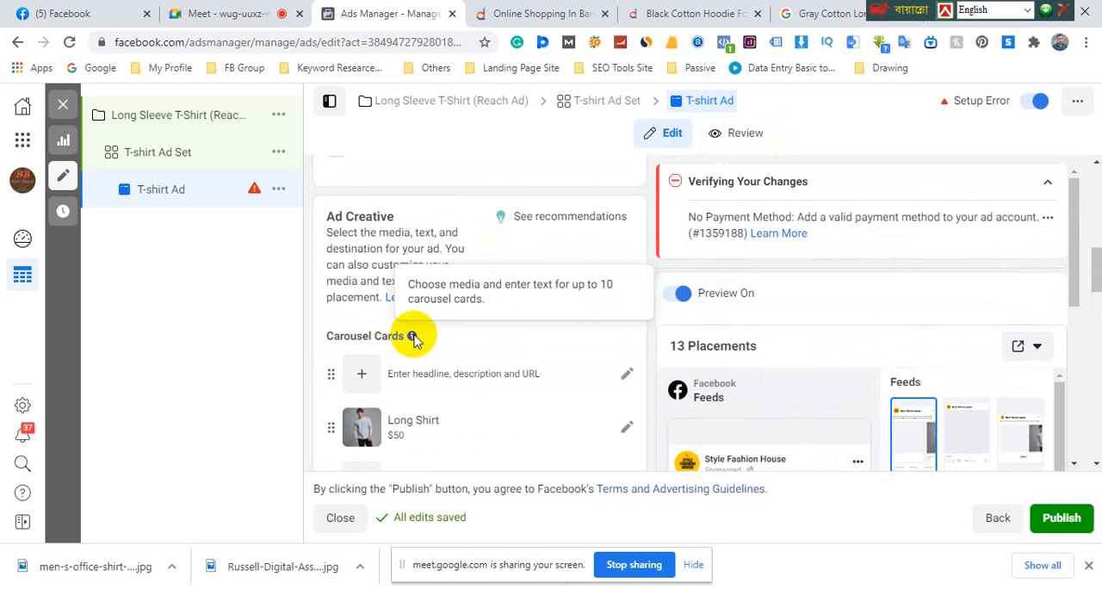
{"action": "scroll", "coordinate": [590, 258], "scroll_direction": "down", "scroll_amount": 10}
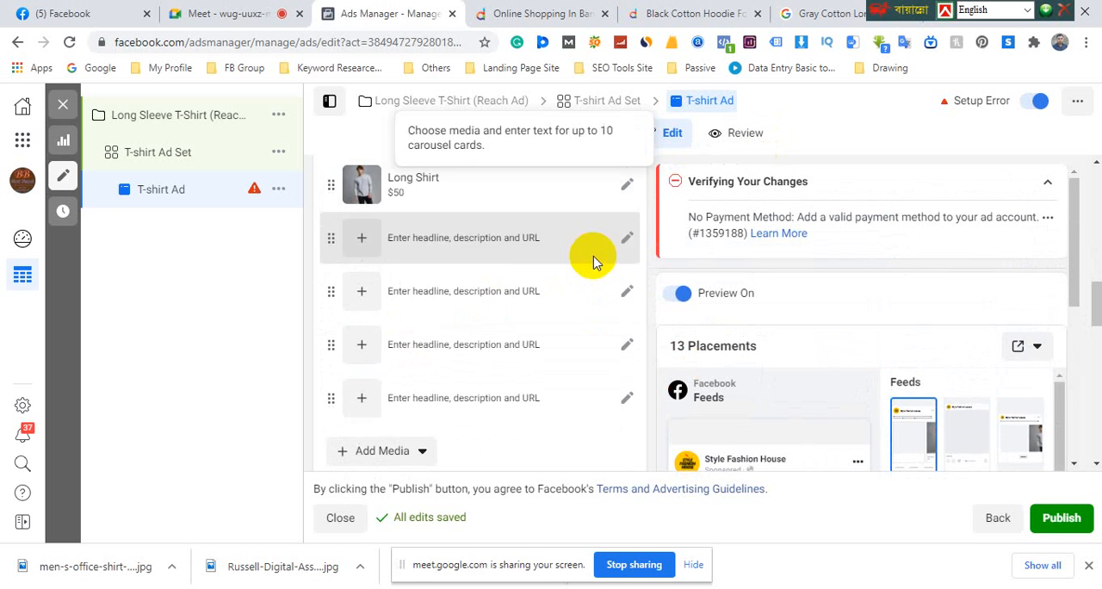
{"action": "scroll", "coordinate": [644, 300], "scroll_direction": "down", "scroll_amount": 2}
{"action": "scroll", "coordinate": [644, 300], "scroll_direction": "up", "scroll_amount": 8}
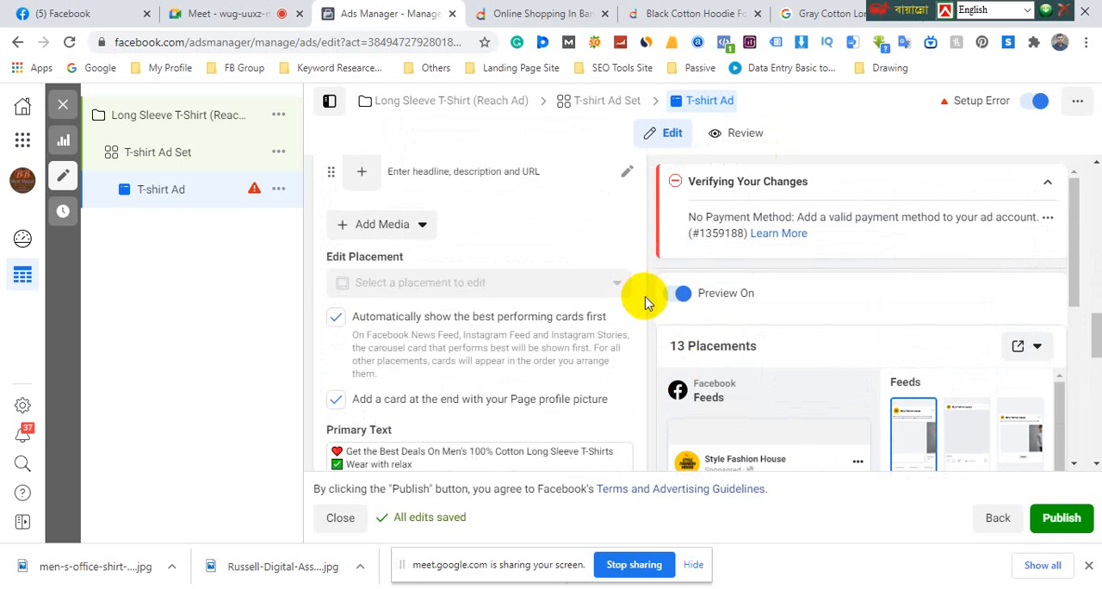
Change the T-shirt Ad's format to Single Image or Video, and review its media, headline, website URL and tracking sections
{"action": "scroll", "coordinate": [614, 301], "scroll_direction": "up", "scroll_amount": 3}
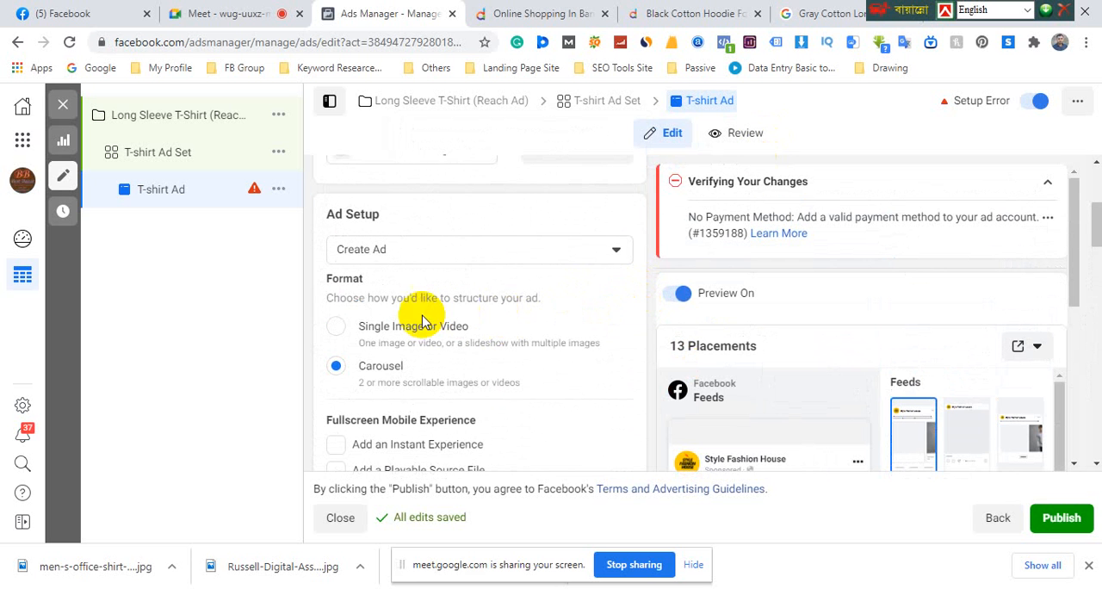
{"action": "left_click", "coordinate": [336, 328]}
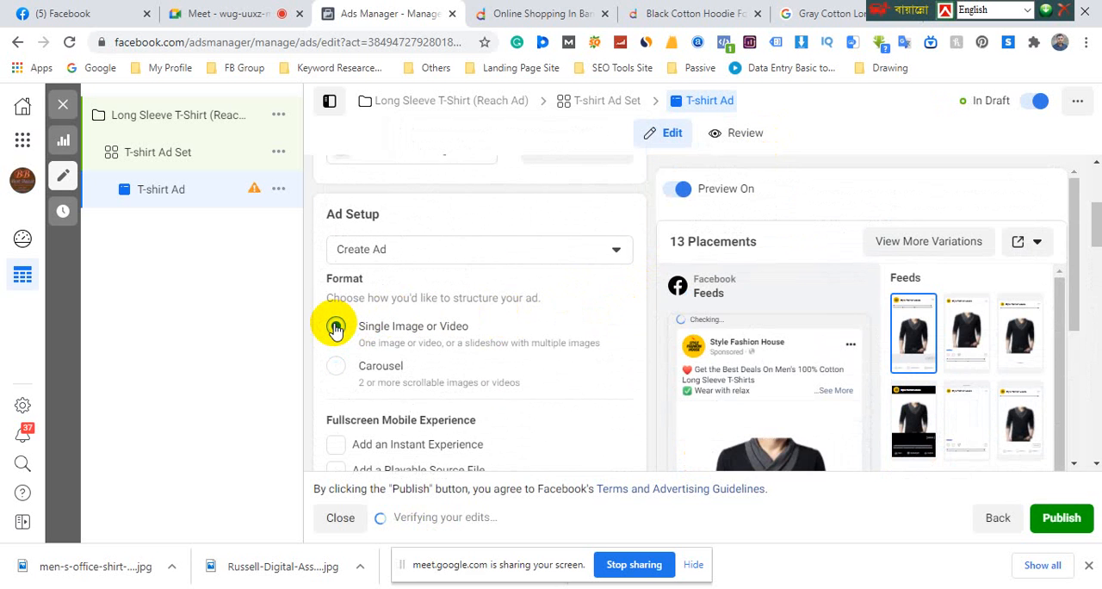
{"action": "scroll", "coordinate": [336, 329], "scroll_direction": "down", "scroll_amount": 1}
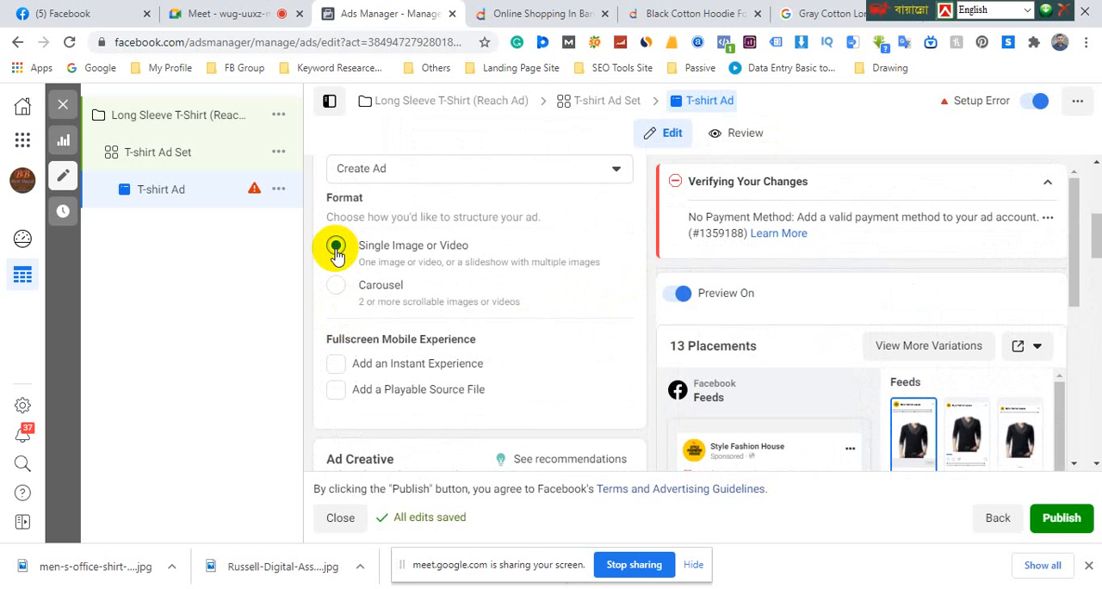
{"action": "scroll", "coordinate": [353, 254], "scroll_direction": "down", "scroll_amount": 5}
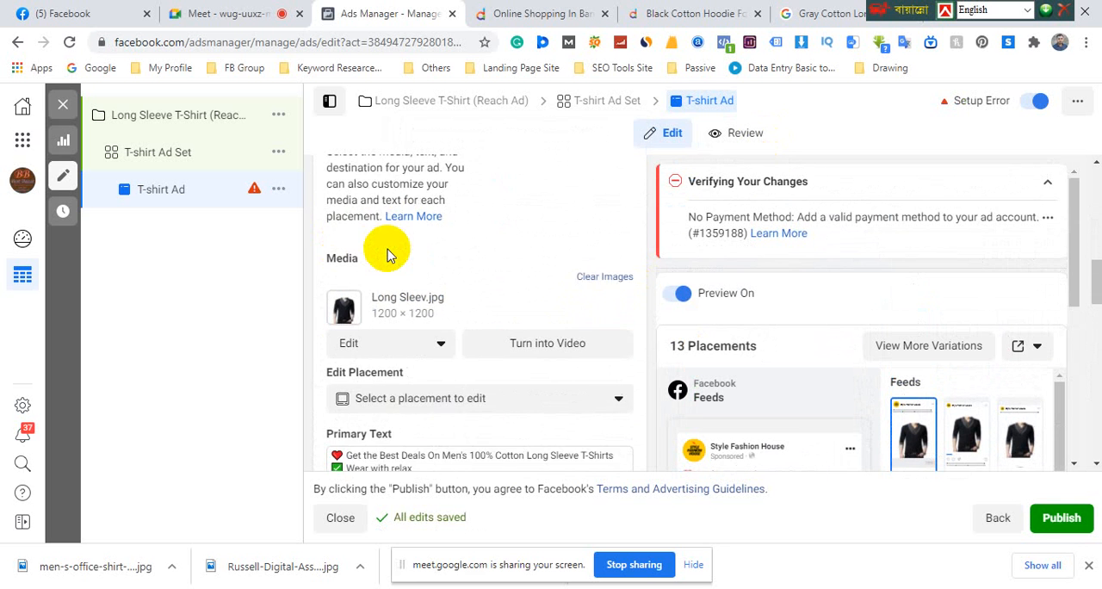
{"action": "scroll", "coordinate": [387, 255], "scroll_direction": "down", "scroll_amount": 6}
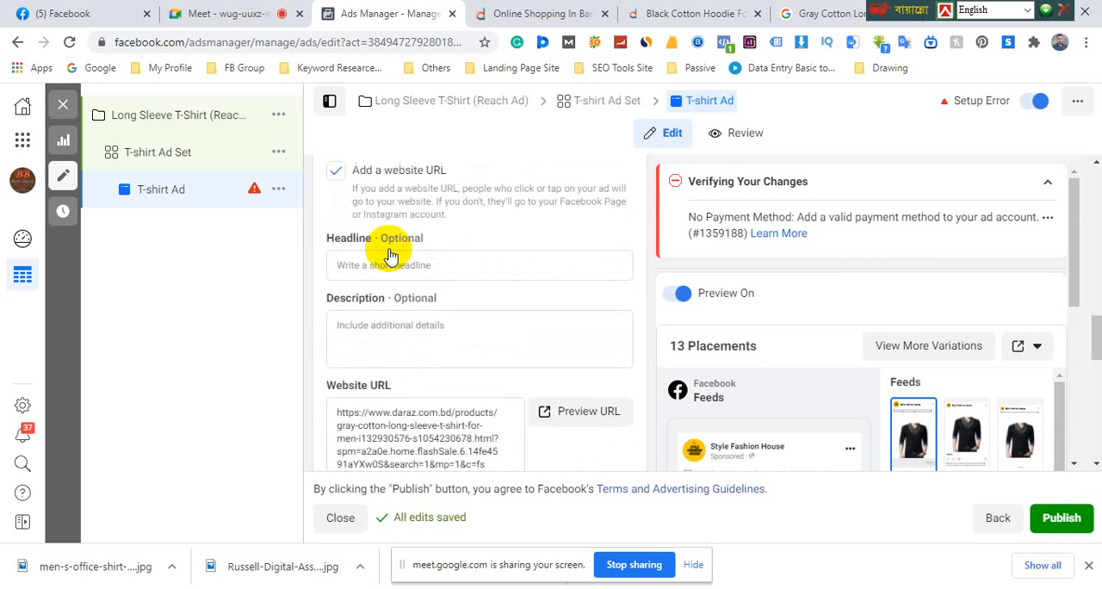
{"action": "scroll", "coordinate": [391, 246], "scroll_direction": "down", "scroll_amount": 5}
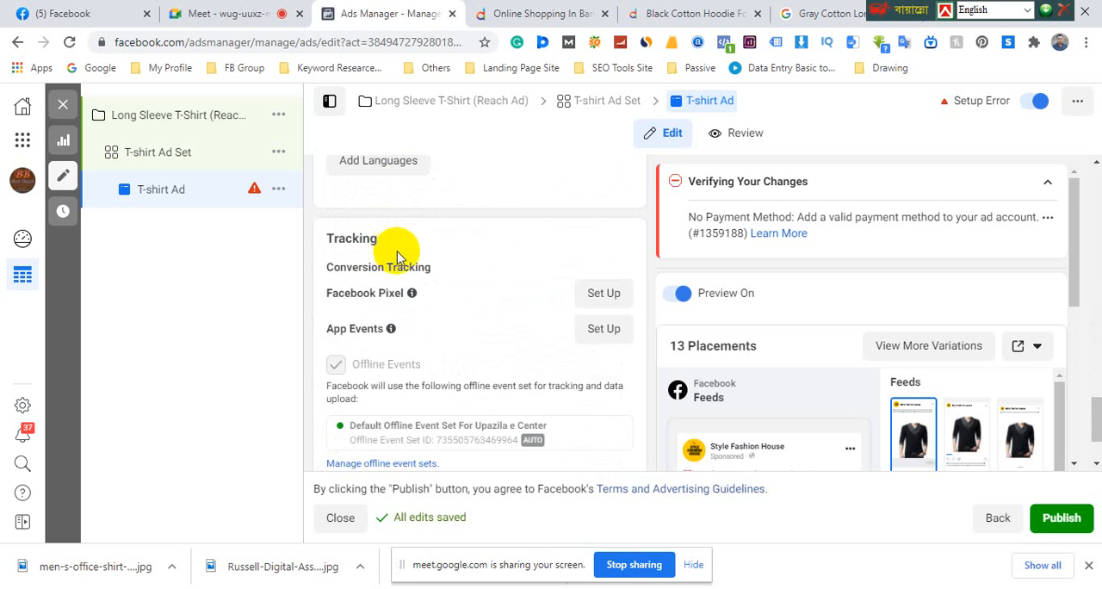
Check the choices available for the T-shirt Ad's setup method, leaving it on Create Ad
{"action": "scroll", "coordinate": [422, 263], "scroll_direction": "up", "scroll_amount": 5}
{"action": "scroll", "coordinate": [483, 306], "scroll_direction": "up", "scroll_amount": 8}
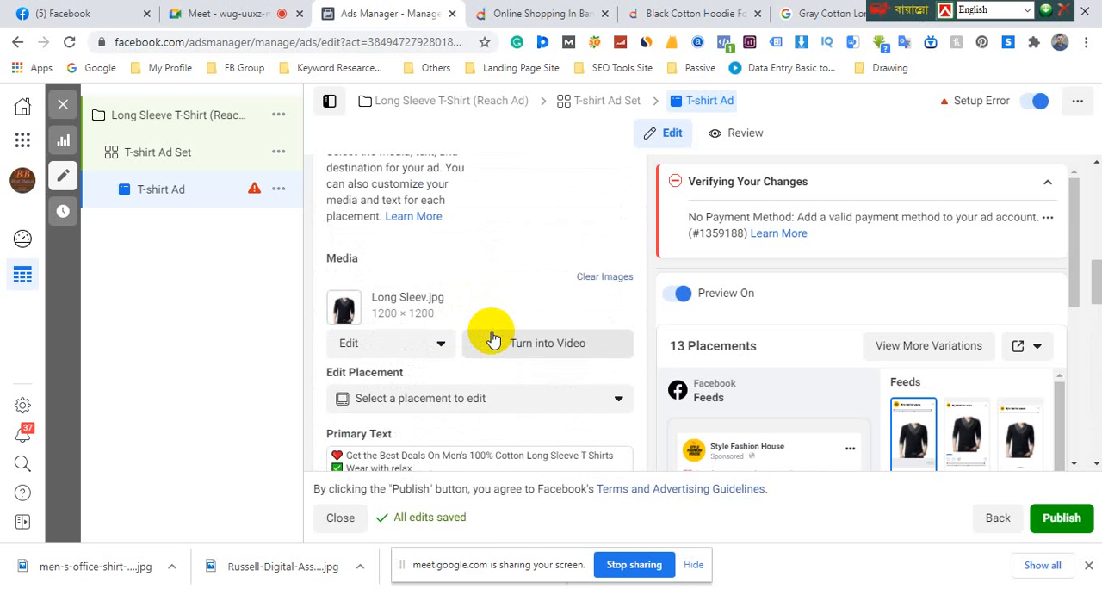
{"action": "scroll", "coordinate": [492, 338], "scroll_direction": "up", "scroll_amount": 3}
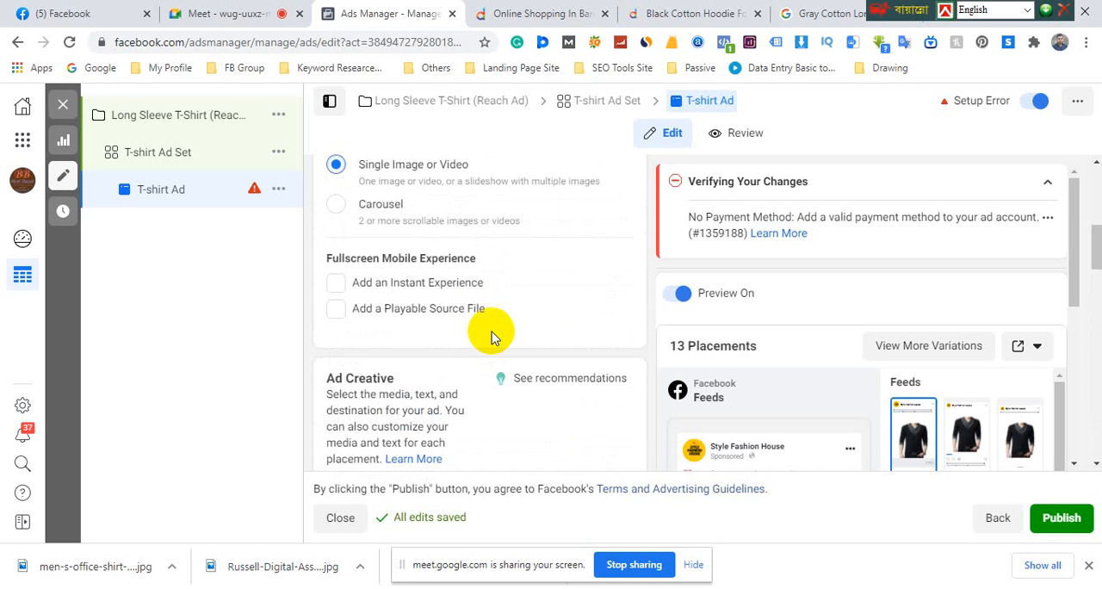
{"action": "scroll", "coordinate": [494, 334], "scroll_direction": "up", "scroll_amount": 2}
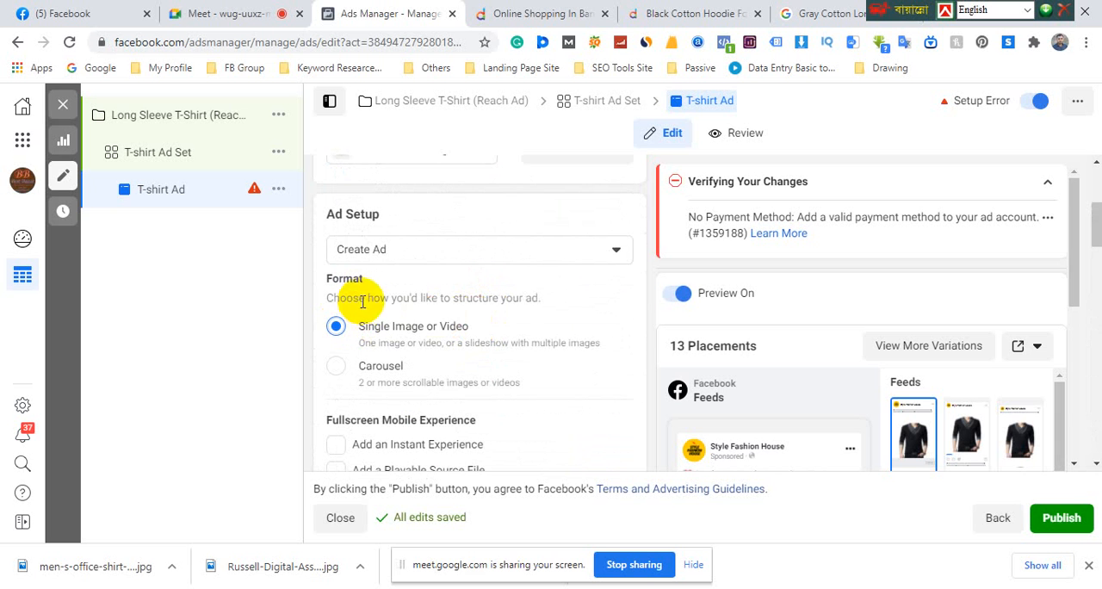
{"action": "left_click", "coordinate": [420, 257]}
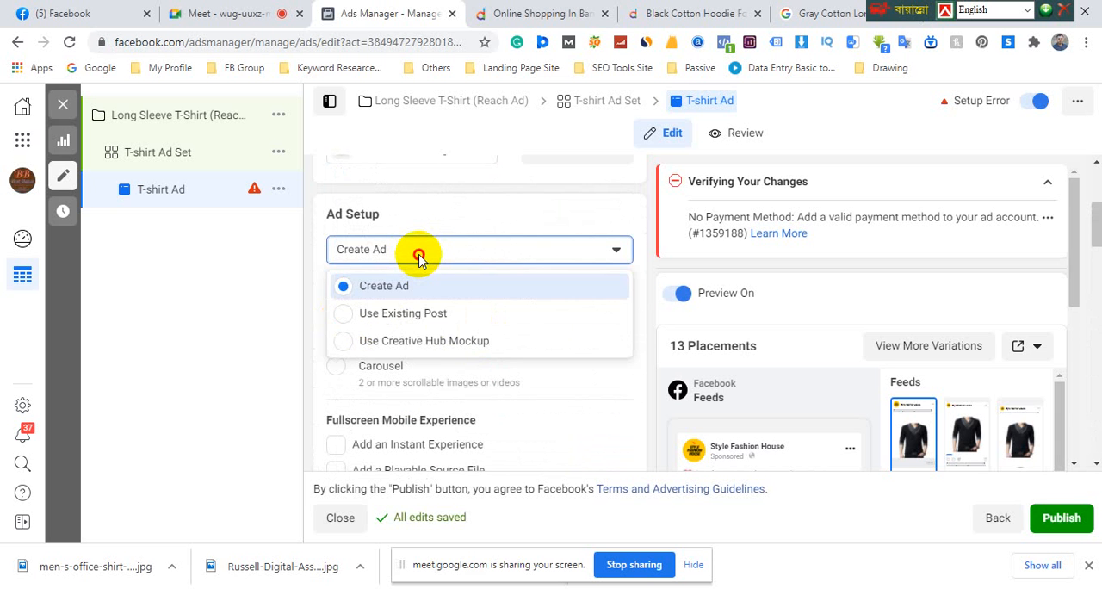
{"action": "left_click", "coordinate": [419, 257]}
Clear the Long Sleev.jpg image from the T-shirt Ad's media
{"action": "scroll", "coordinate": [373, 299], "scroll_direction": "down", "scroll_amount": 1}
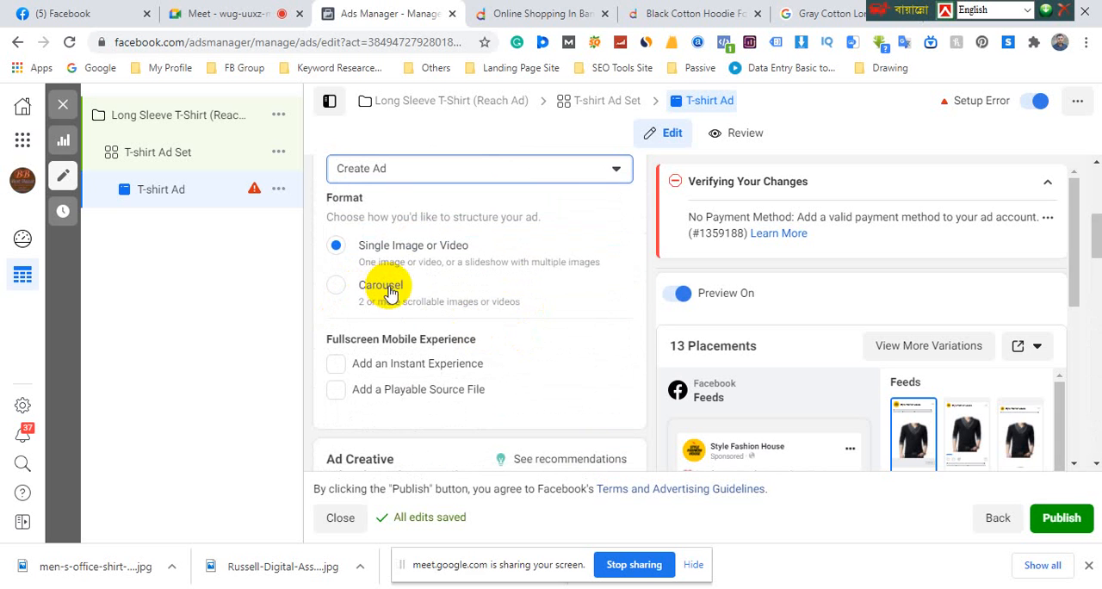
{"action": "scroll", "coordinate": [389, 292], "scroll_direction": "down", "scroll_amount": 2}
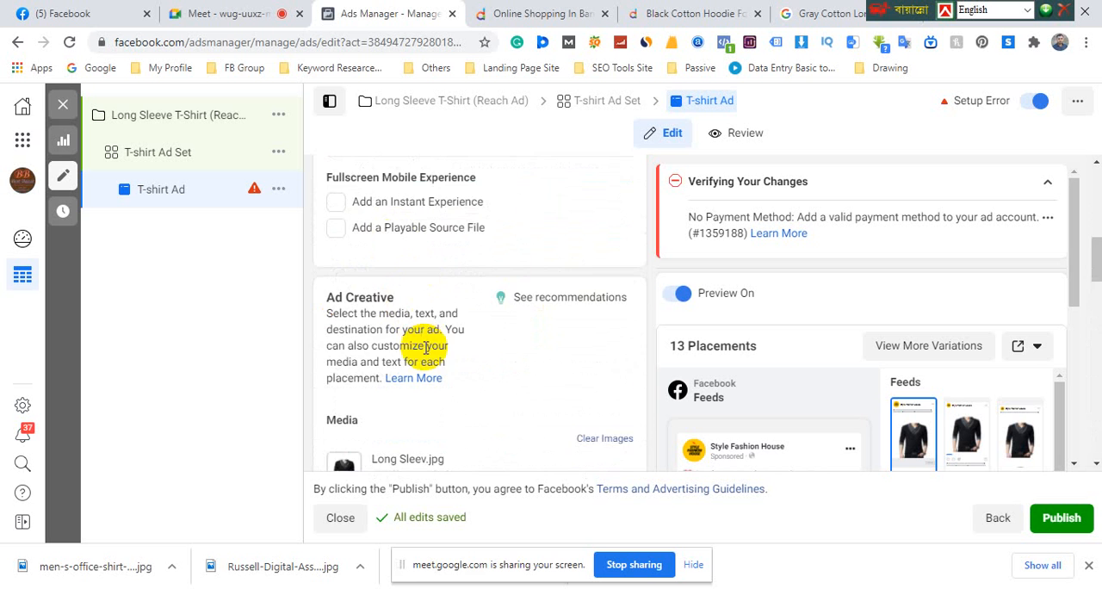
{"action": "scroll", "coordinate": [430, 347], "scroll_direction": "down", "scroll_amount": 1}
{"action": "scroll", "coordinate": [481, 353], "scroll_direction": "down", "scroll_amount": 1}
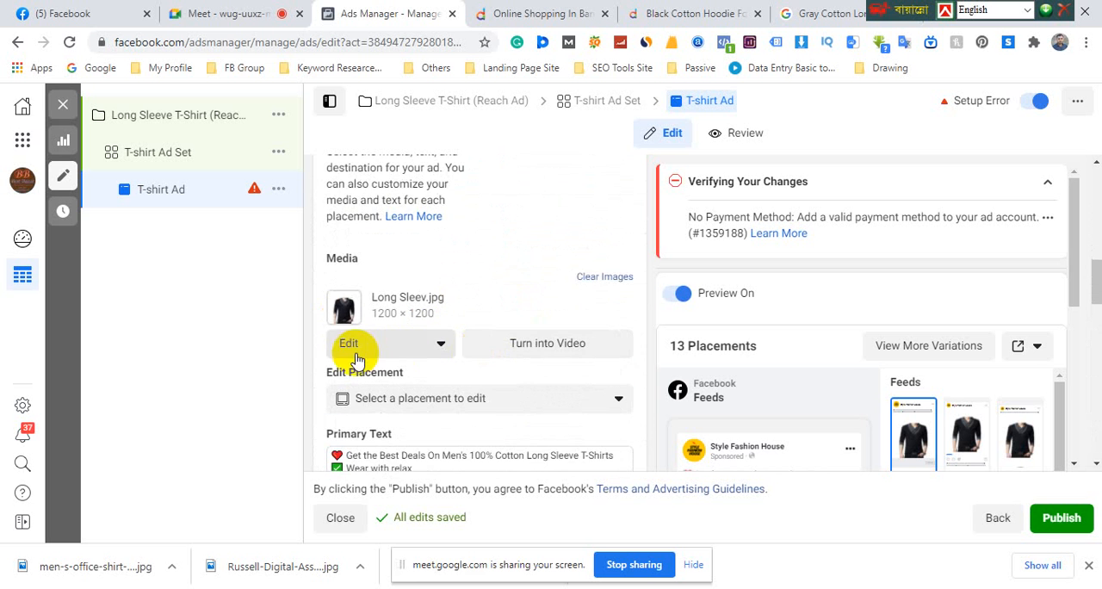
{"action": "scroll", "coordinate": [370, 349], "scroll_direction": "down", "scroll_amount": 3}
{"action": "scroll", "coordinate": [392, 360], "scroll_direction": "down", "scroll_amount": 2}
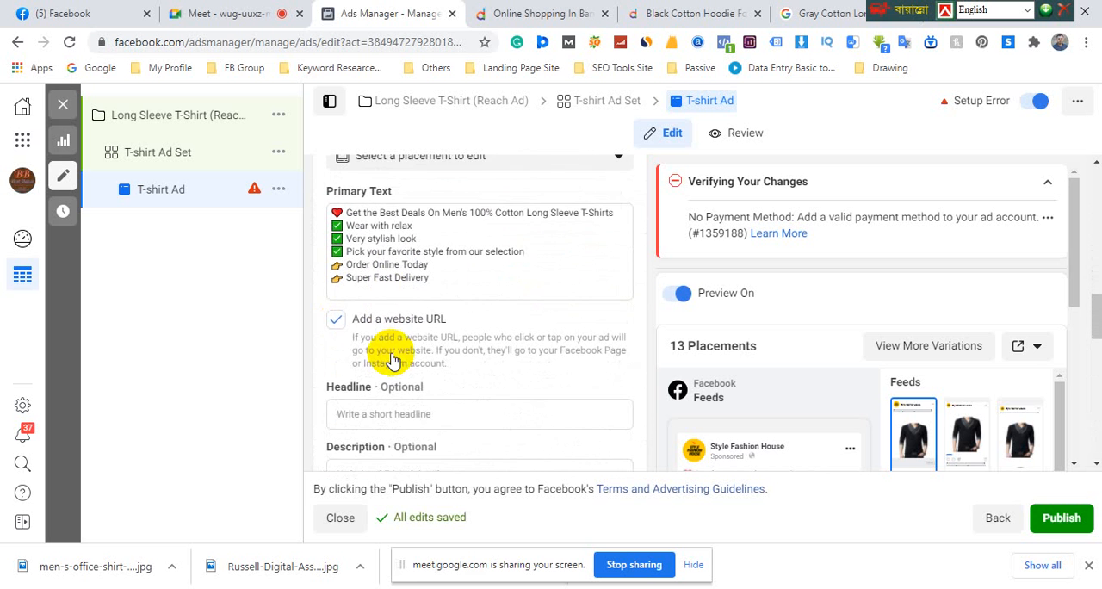
{"action": "scroll", "coordinate": [391, 360], "scroll_direction": "up", "scroll_amount": 5}
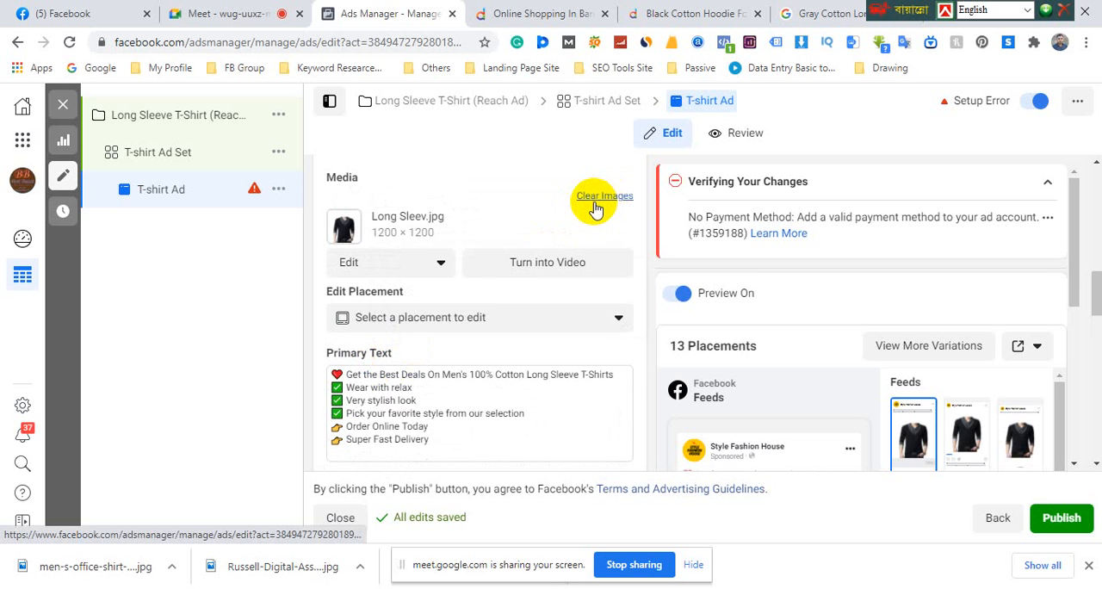
{"action": "left_click", "coordinate": [595, 203]}
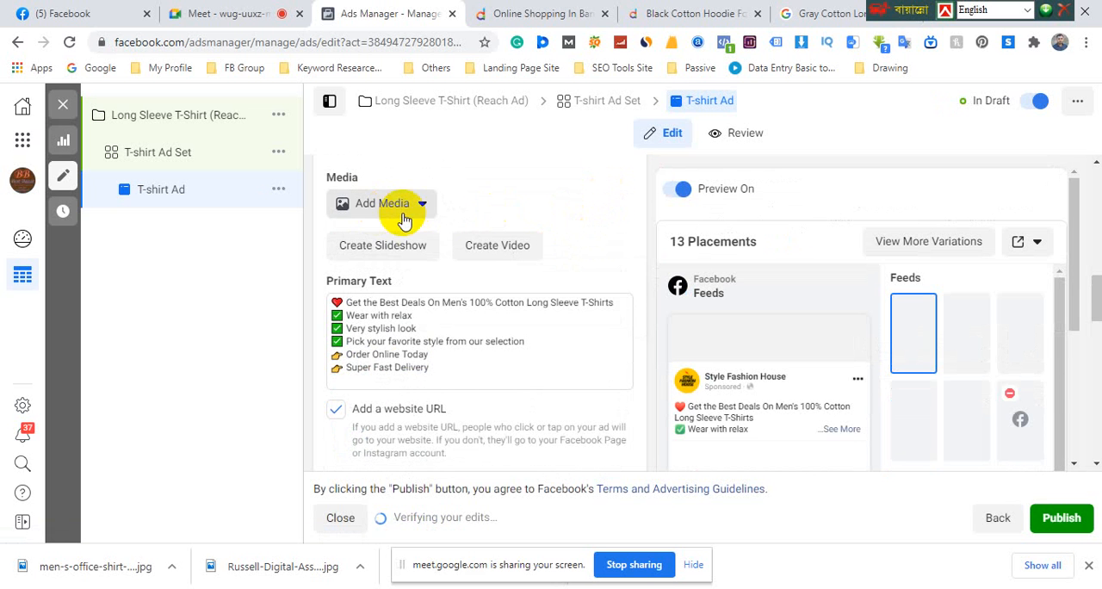
Start creating a slideshow as the T-shirt Ad's media
{"action": "scroll", "coordinate": [447, 221], "scroll_direction": "up", "scroll_amount": 1}
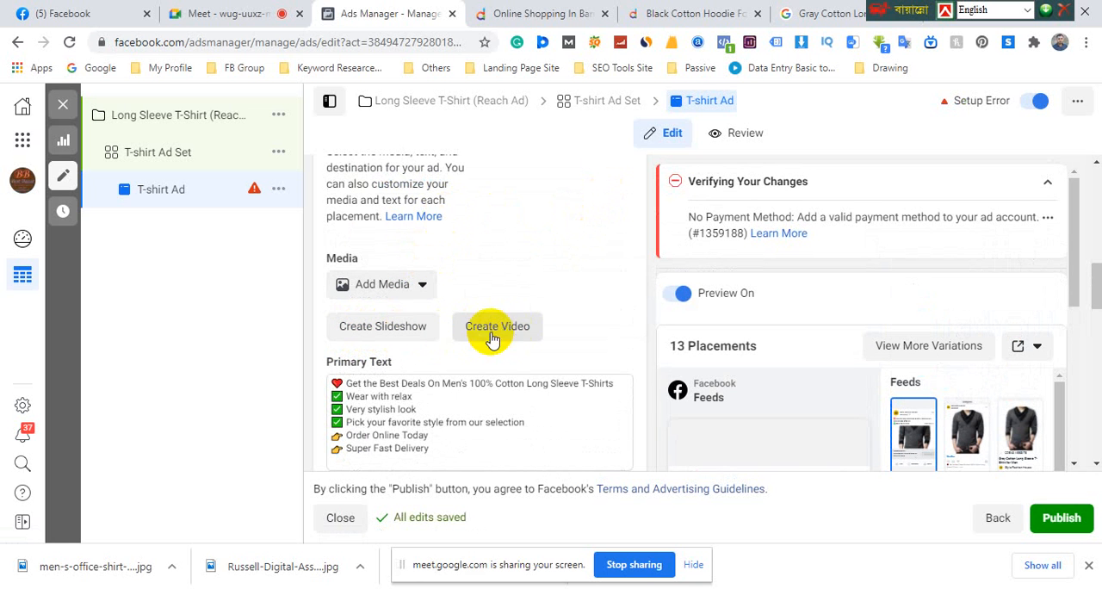
{"action": "scroll", "coordinate": [431, 333], "scroll_direction": "up", "scroll_amount": 2}
{"action": "scroll", "coordinate": [387, 241], "scroll_direction": "down", "scroll_amount": 2}
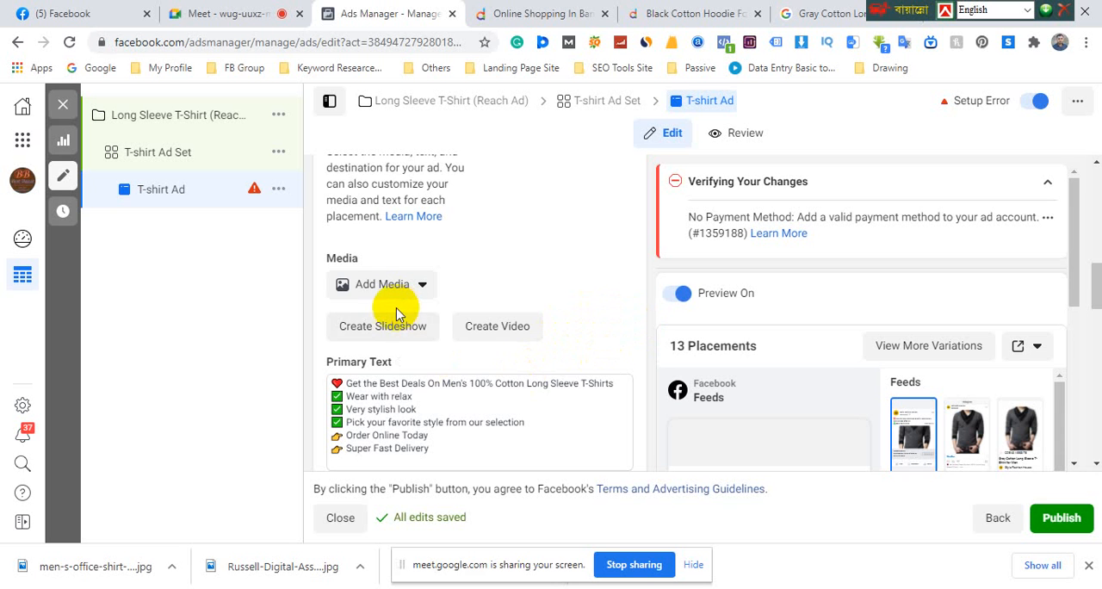
{"action": "scroll", "coordinate": [405, 308], "scroll_direction": "up", "scroll_amount": 2}
{"action": "scroll", "coordinate": [406, 275], "scroll_direction": "down", "scroll_amount": 1}
{"action": "scroll", "coordinate": [408, 285], "scroll_direction": "down", "scroll_amount": 1}
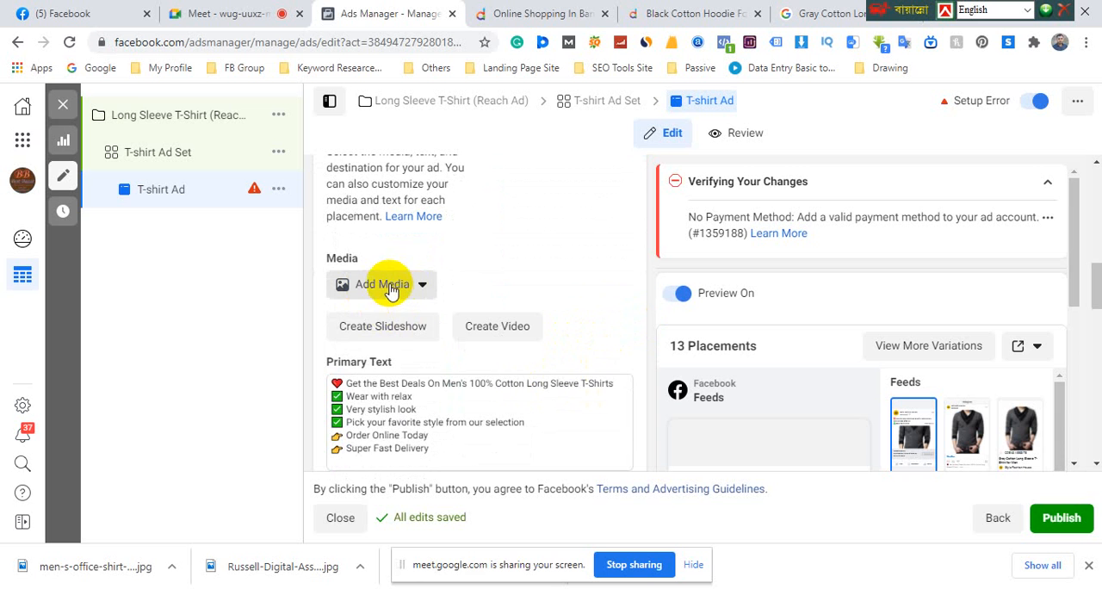
{"action": "left_click", "coordinate": [384, 327]}
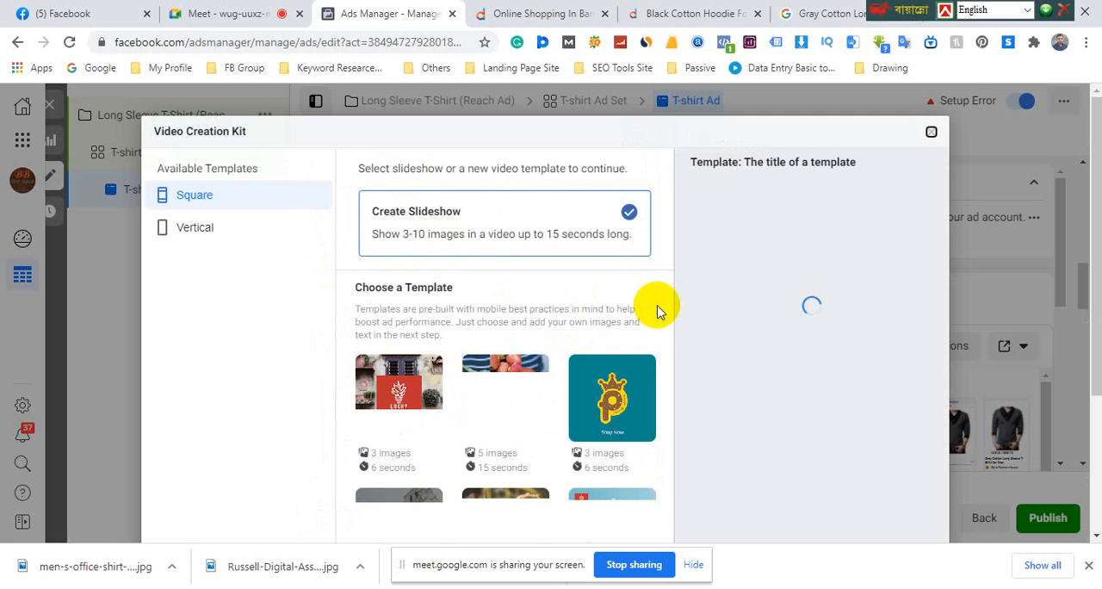
Compare the Square and Vertical video templates, returning to the Square set
{"action": "scroll", "coordinate": [663, 302], "scroll_direction": "down", "scroll_amount": 1}
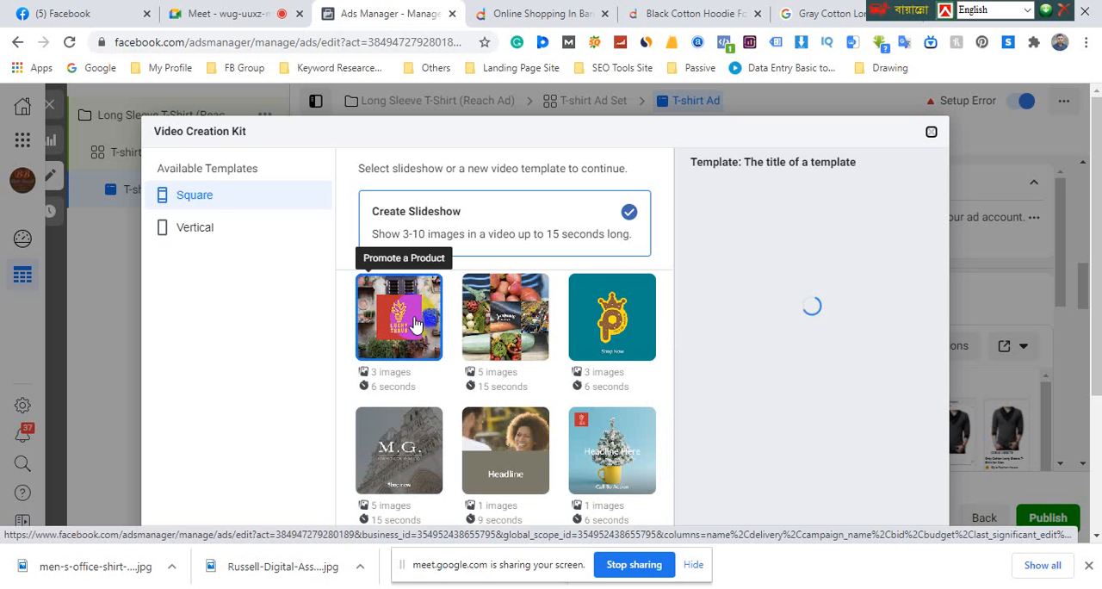
{"action": "left_click", "coordinate": [194, 198]}
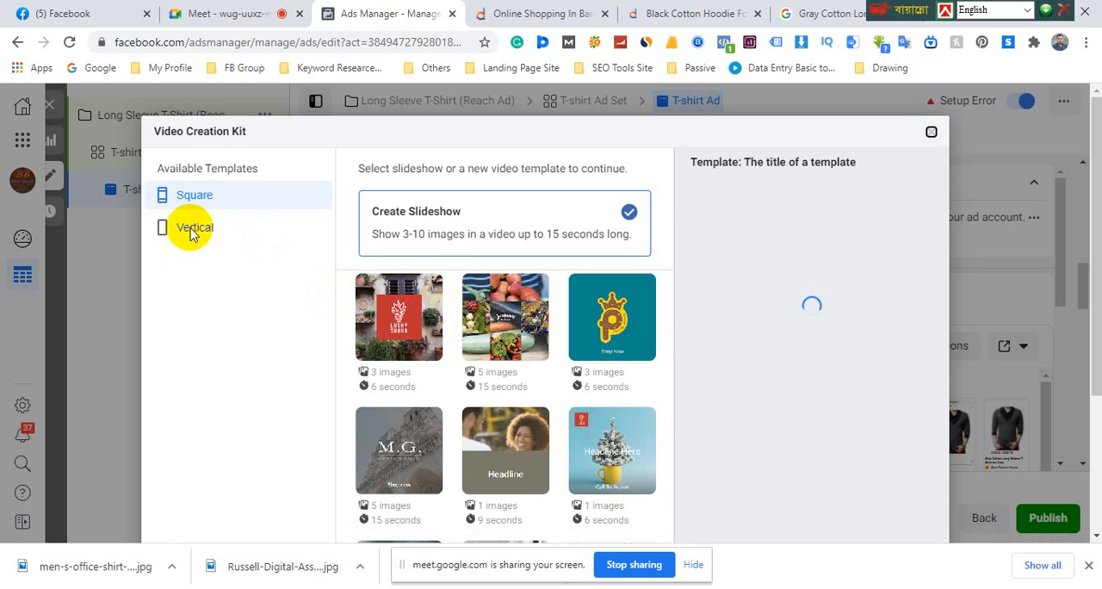
{"action": "left_click", "coordinate": [191, 231]}
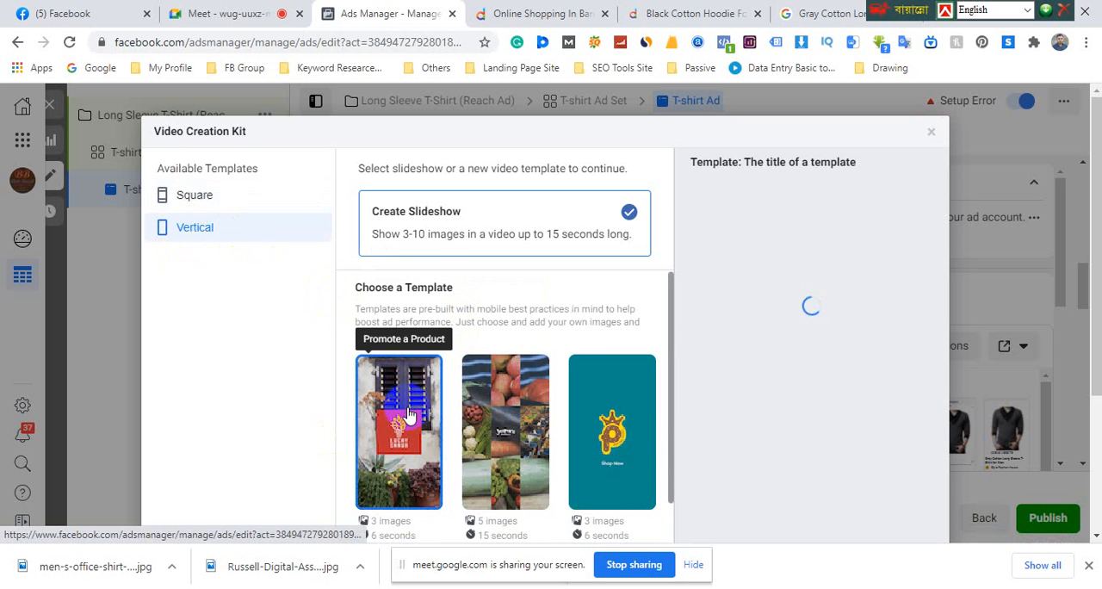
{"action": "left_click", "coordinate": [197, 197]}
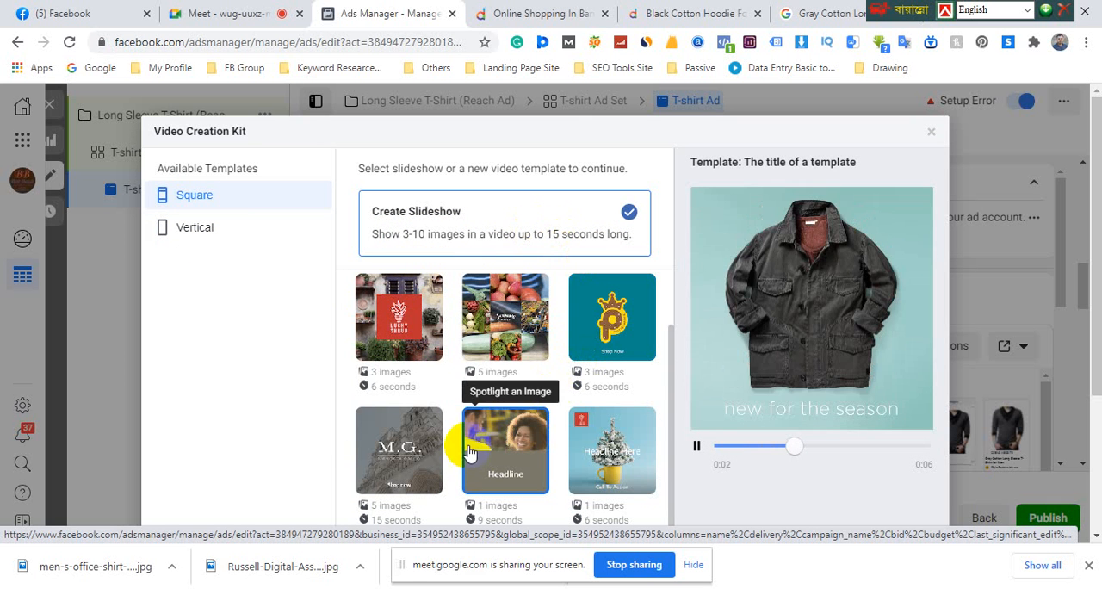
Preview the square templates Promote a Product, Drive Product Discovery, Show Product Benefits and Showcase a Horizontal Image
{"action": "left_click", "coordinate": [409, 321]}
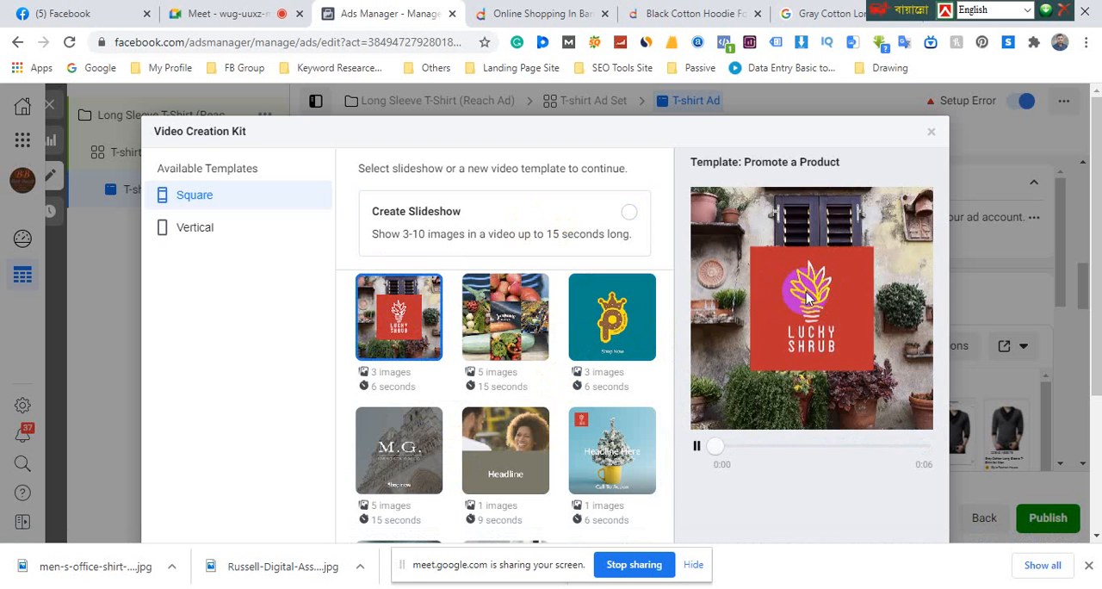
{"action": "left_click", "coordinate": [502, 330]}
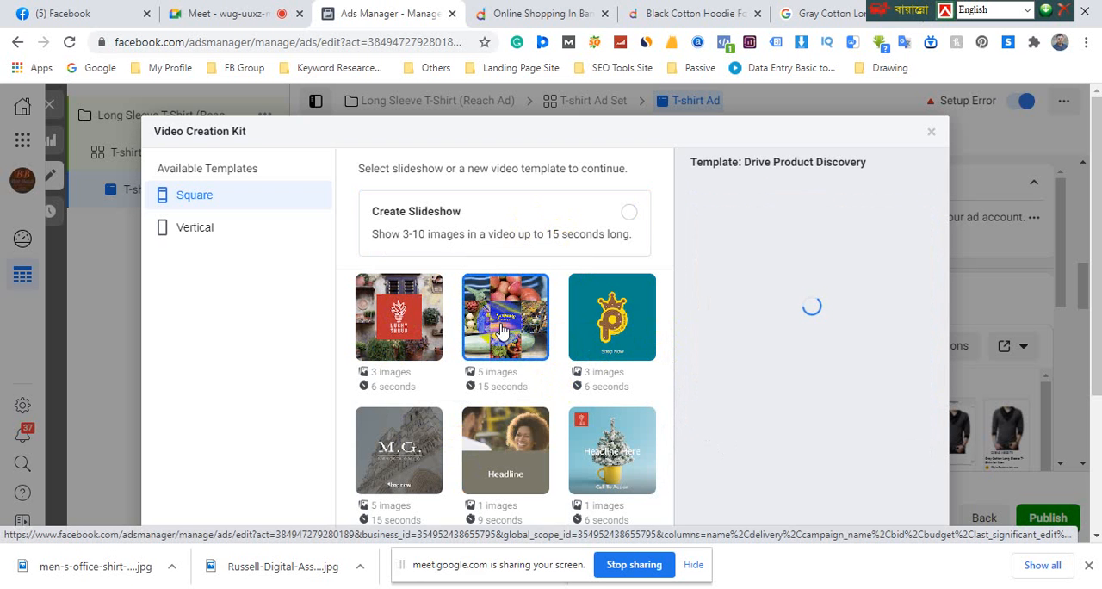
{"action": "scroll", "coordinate": [502, 330], "scroll_direction": "down", "scroll_amount": 1}
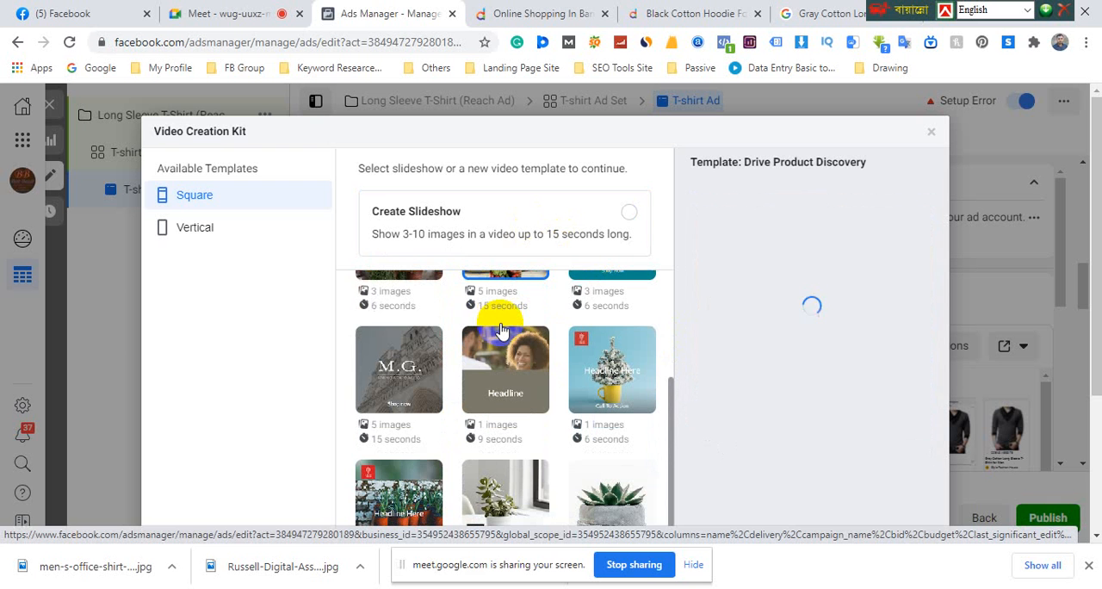
{"action": "left_click", "coordinate": [417, 379]}
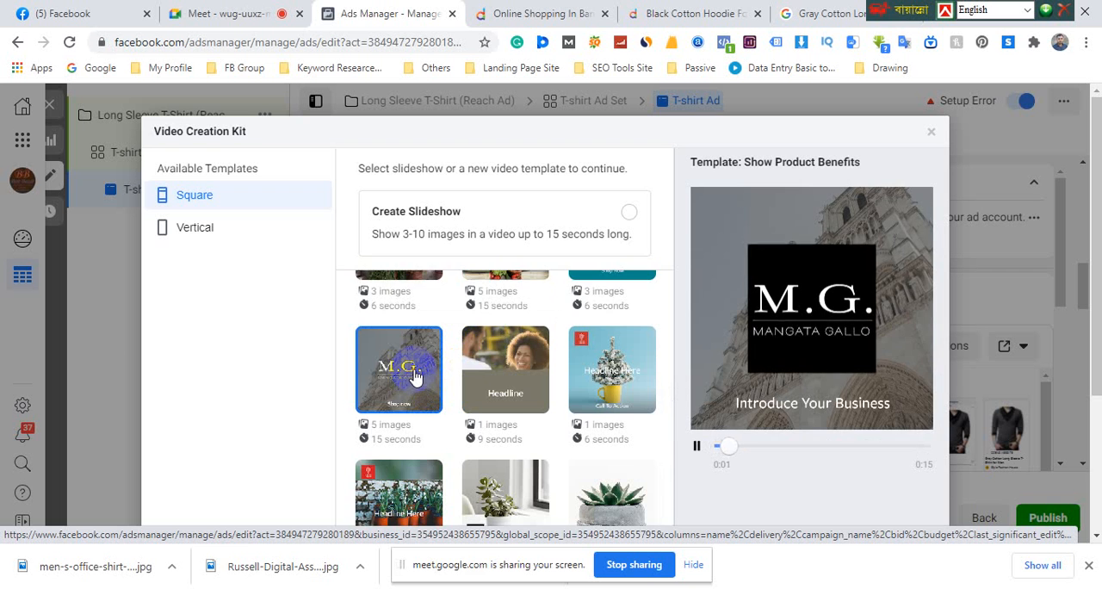
{"action": "scroll", "coordinate": [411, 378], "scroll_direction": "down", "scroll_amount": 1}
{"action": "left_click", "coordinate": [372, 461]}
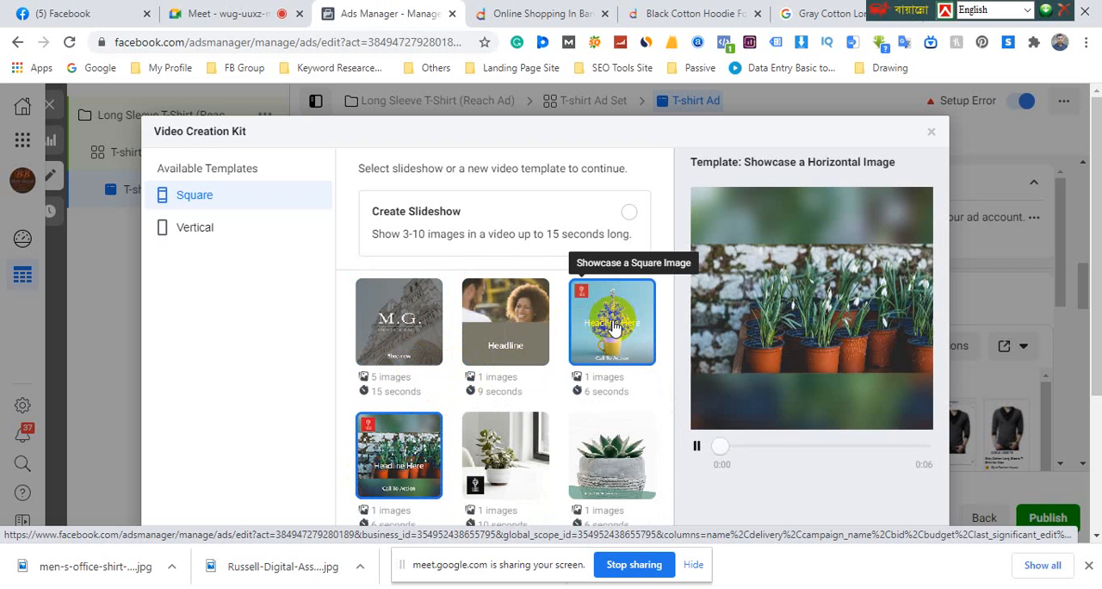
Preview the square templates Showcase a Square Image, Feature an Image and Highlight an Image
{"action": "left_click", "coordinate": [613, 326]}
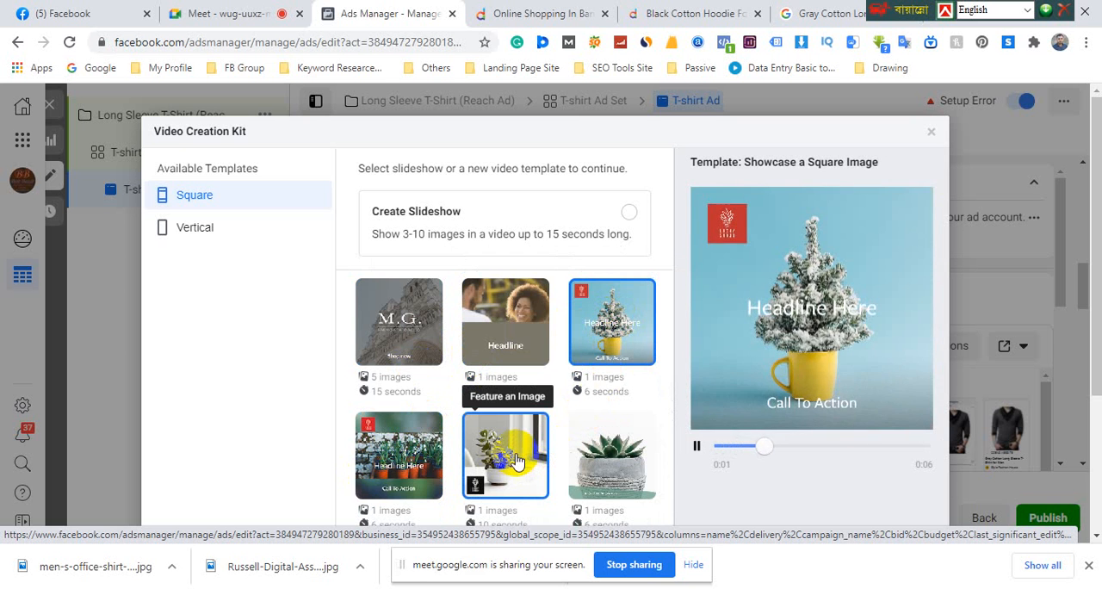
{"action": "left_click", "coordinate": [517, 461]}
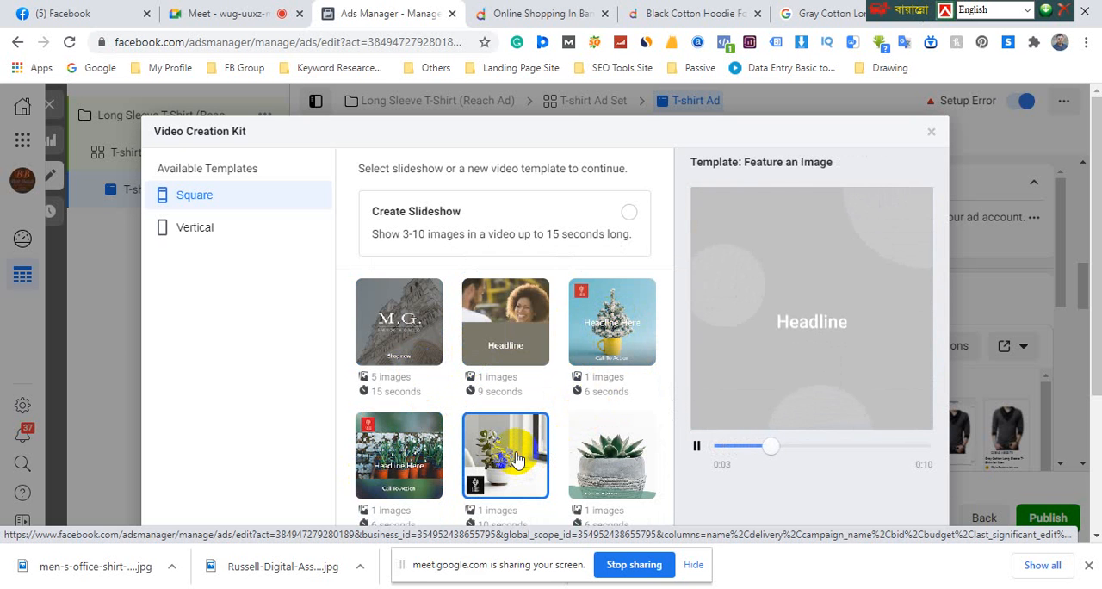
{"action": "left_click", "coordinate": [594, 452]}
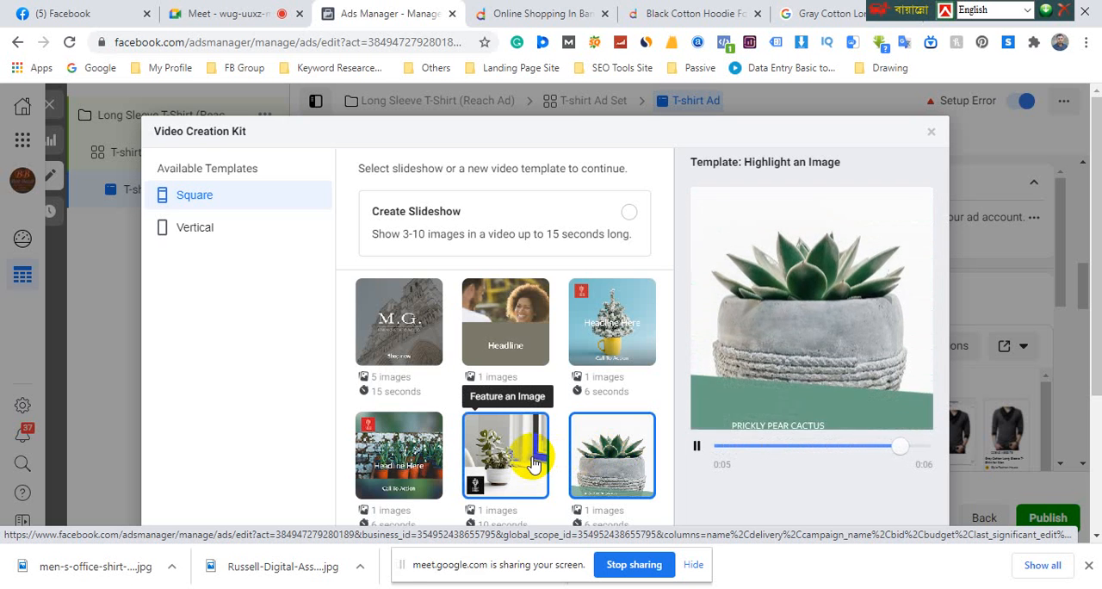
Choose the square Feature an Image template and continue to customizing its scenes
{"action": "left_click", "coordinate": [521, 458]}
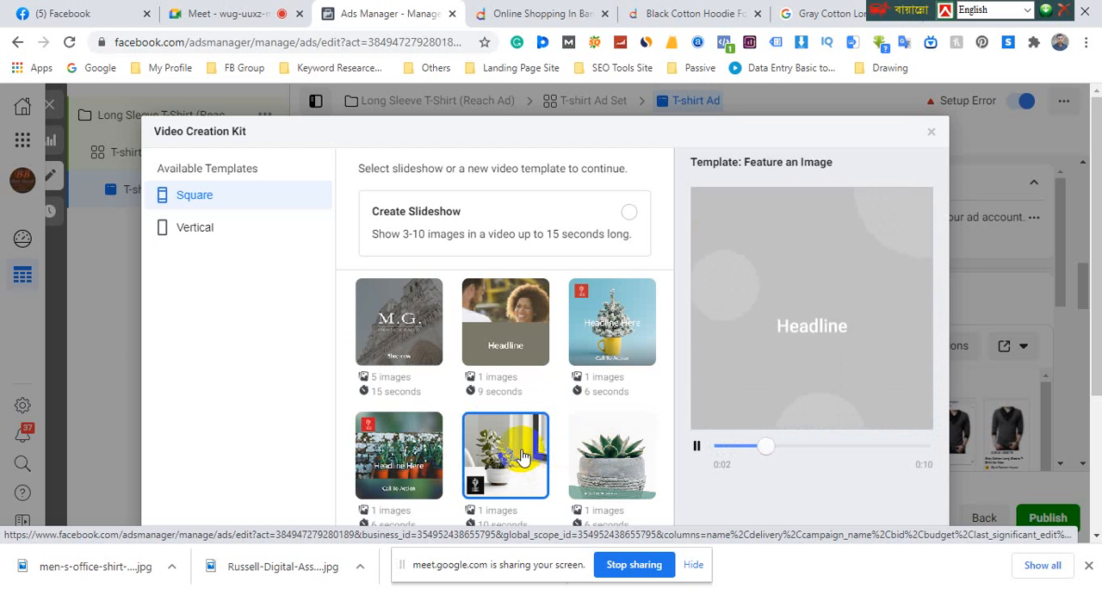
{"action": "scroll", "coordinate": [687, 383], "scroll_direction": "down", "scroll_amount": 3}
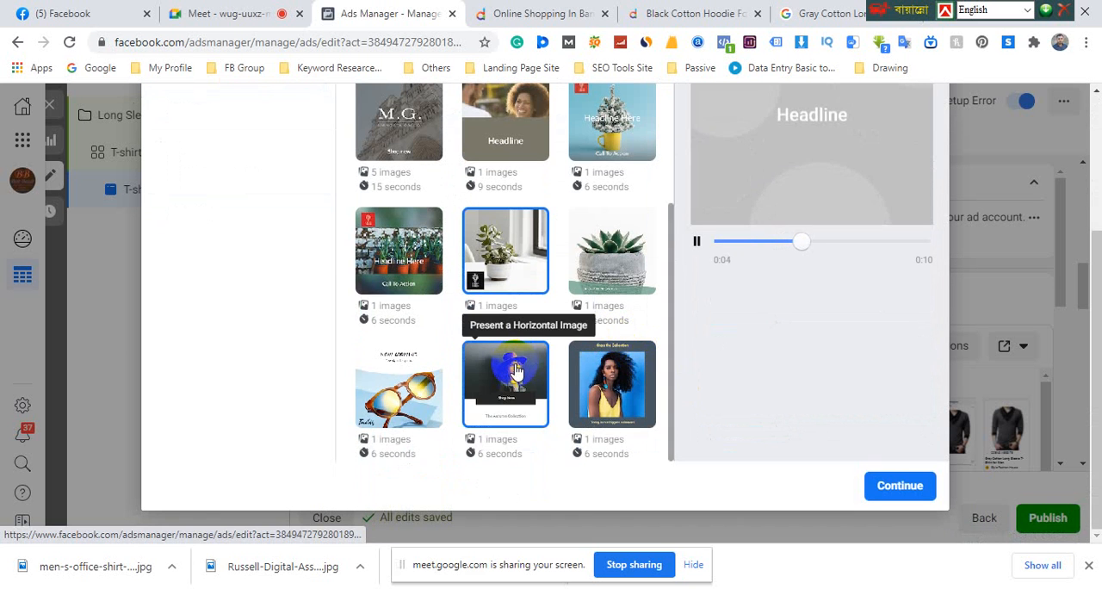
{"action": "left_click", "coordinate": [900, 488]}
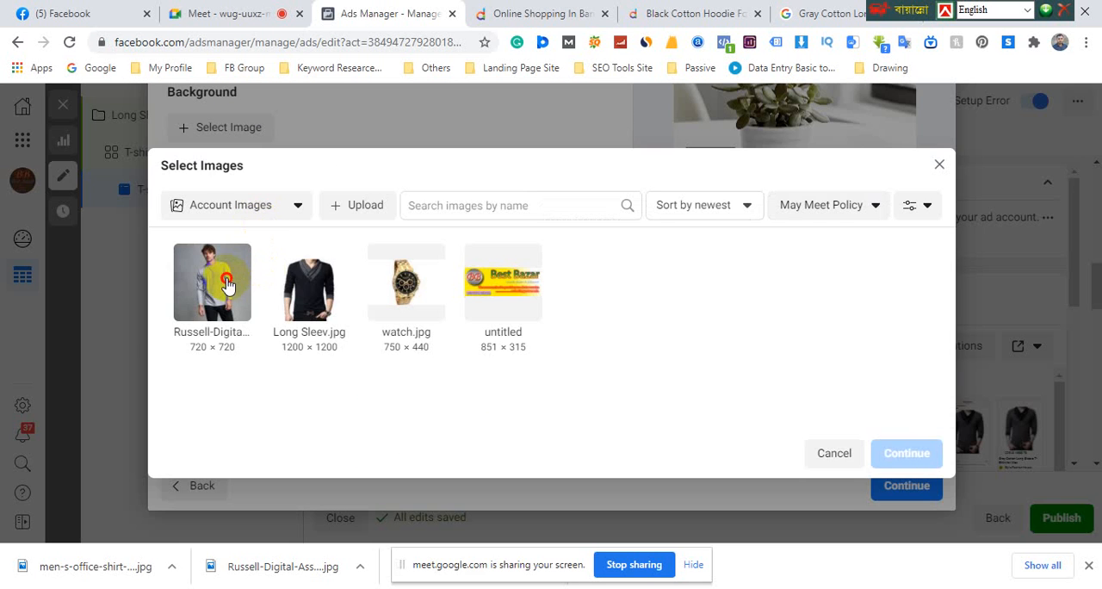
Replace the Scene 1 logo with the 720 × 720 Russell-Digital gray shirt image from the account images
{"action": "left_click", "coordinate": [226, 282]}
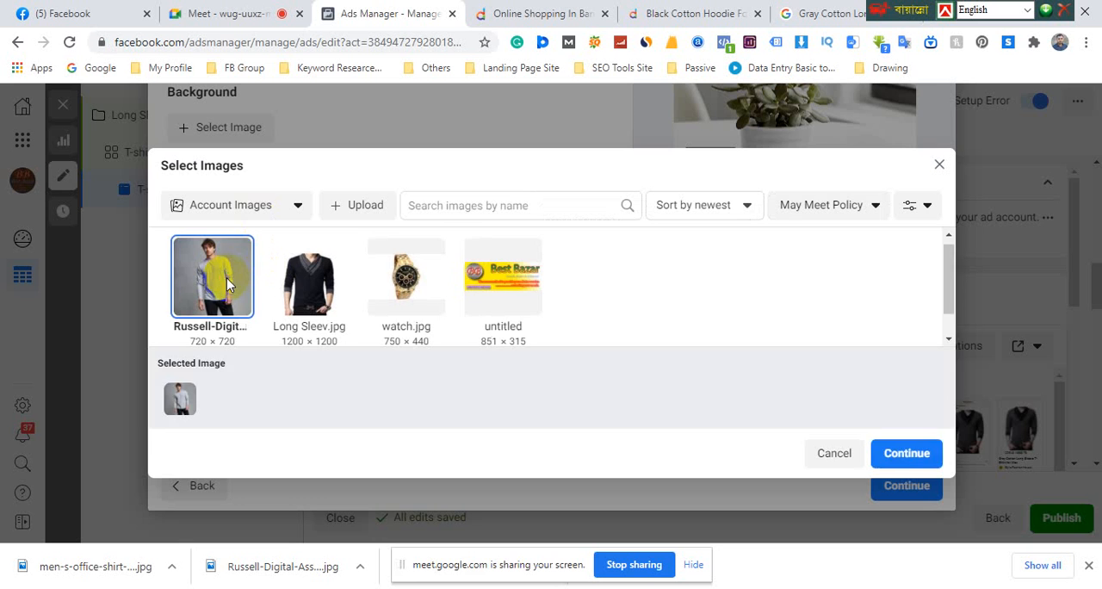
{"action": "left_click", "coordinate": [228, 284]}
{"action": "left_click", "coordinate": [218, 288]}
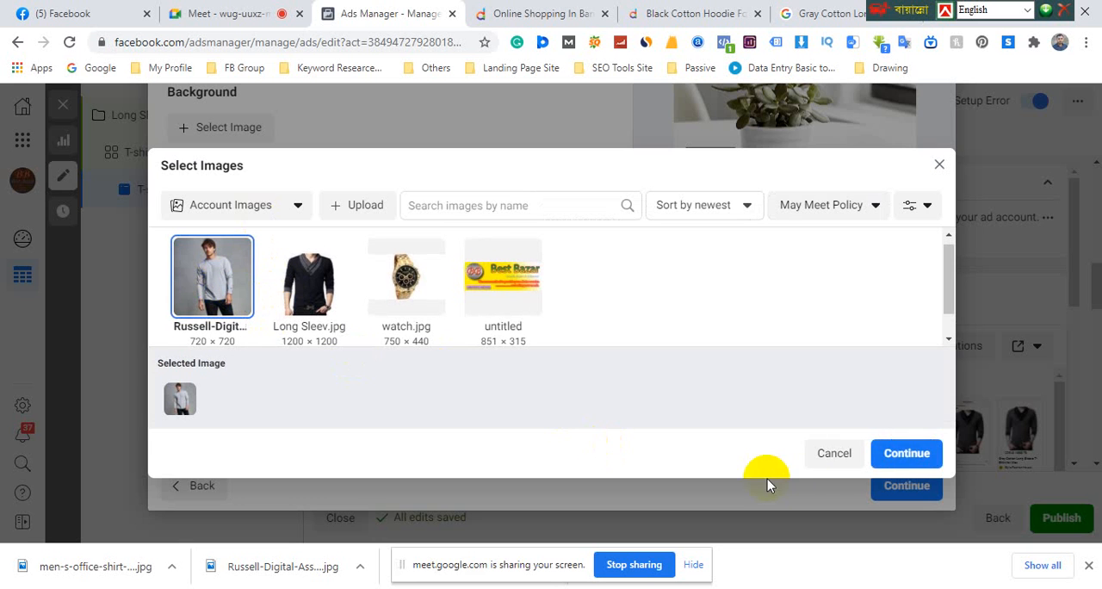
{"action": "left_click", "coordinate": [889, 467]}
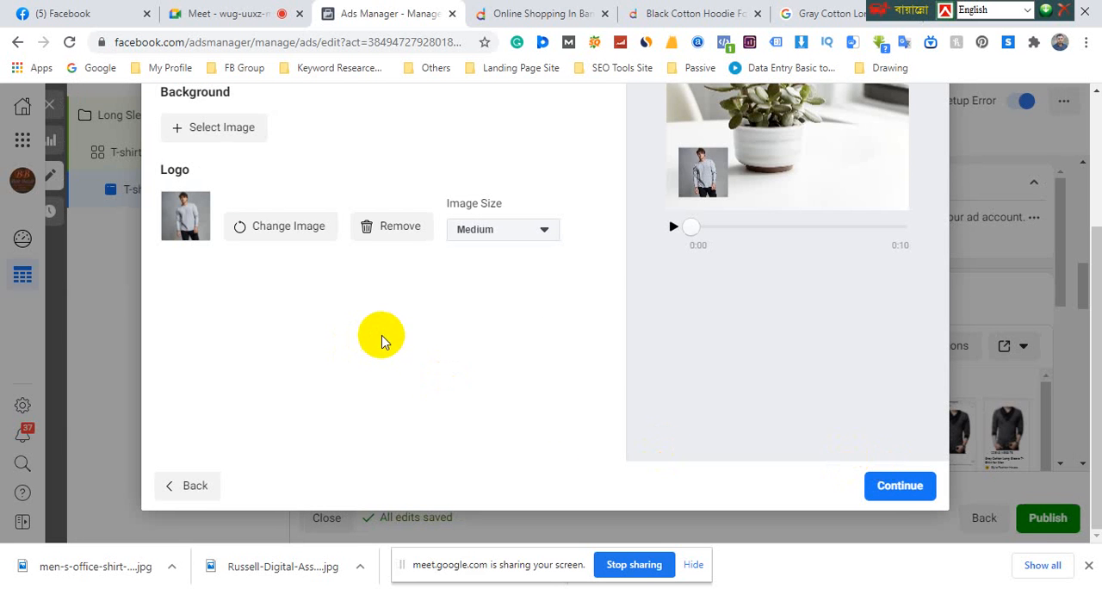
Set the Scene 1 background to Long Sleev.jpg from the account images
{"action": "left_click", "coordinate": [204, 135]}
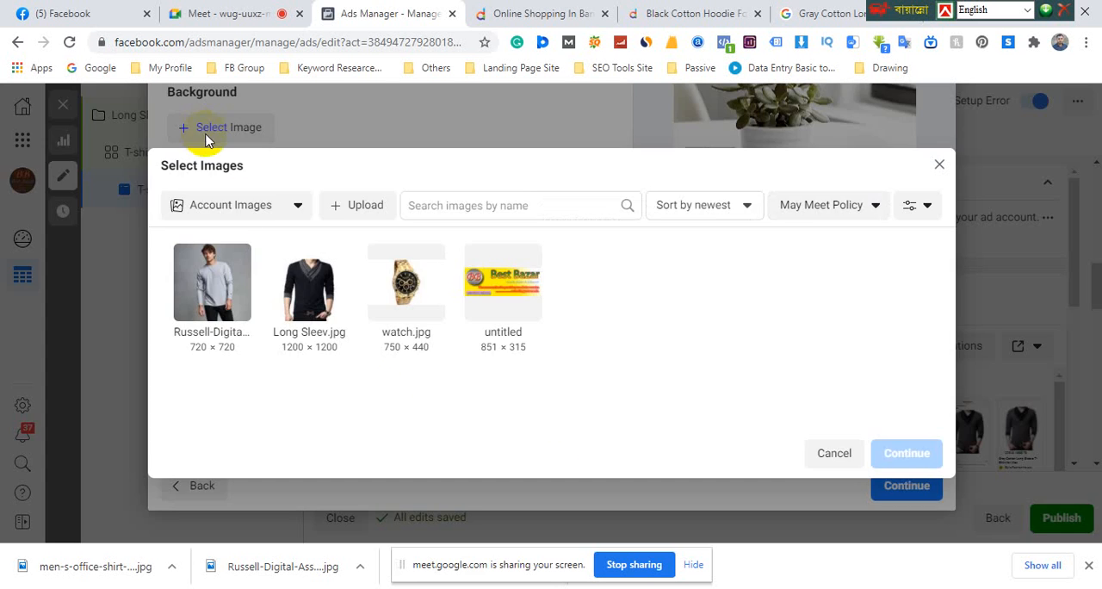
{"action": "left_click", "coordinate": [310, 275]}
{"action": "left_click", "coordinate": [891, 456]}
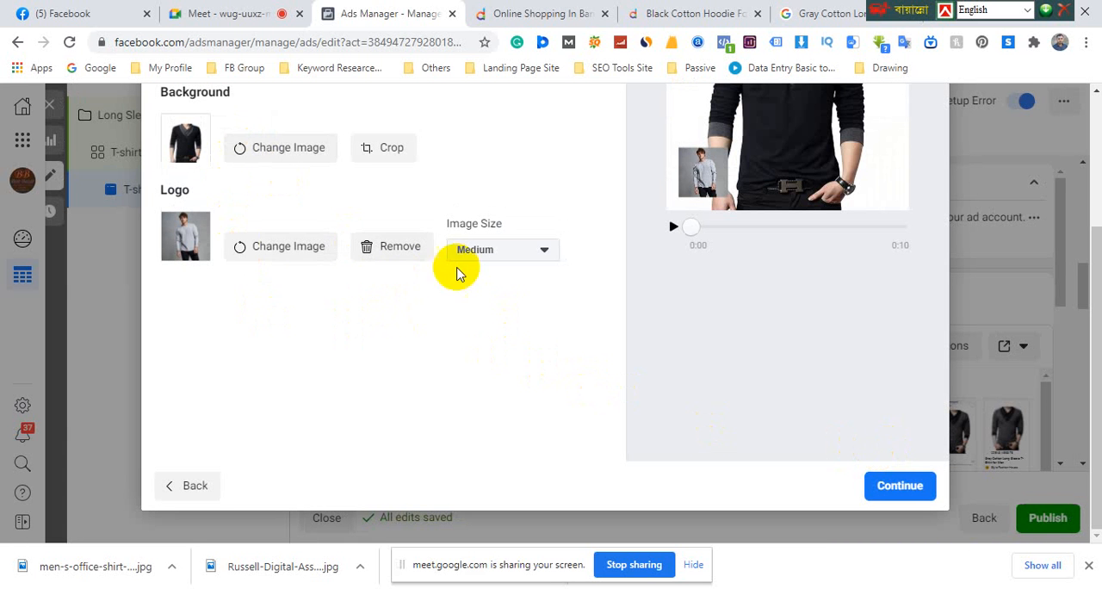
{"action": "scroll", "coordinate": [196, 153], "scroll_direction": "up", "scroll_amount": 3}
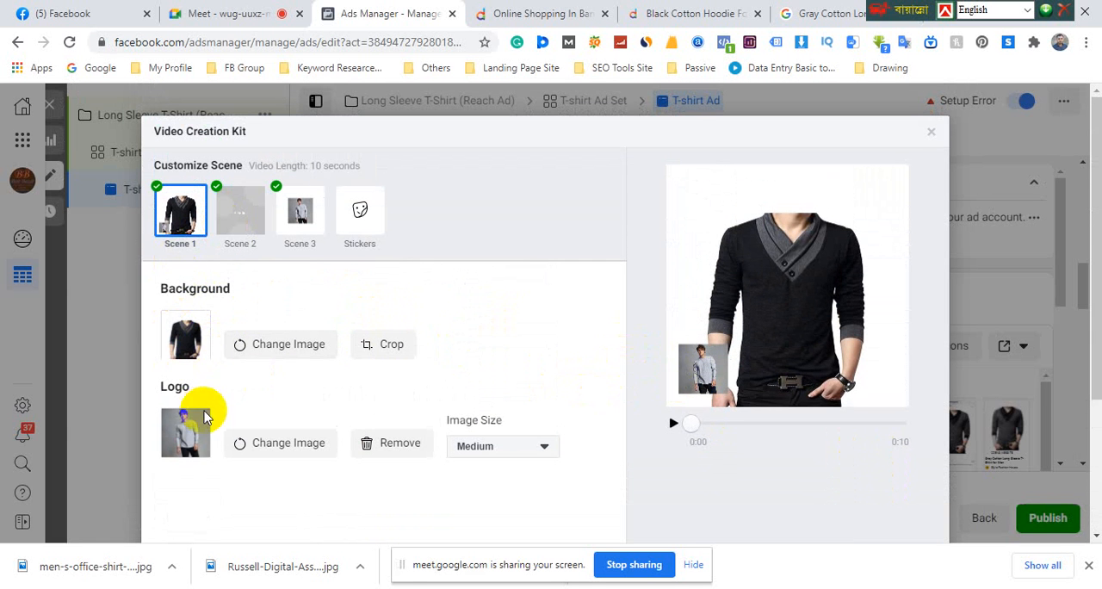
Continue to the review of the video versions and play the Square (1:1) version's preview
{"action": "scroll", "coordinate": [211, 401], "scroll_direction": "down", "scroll_amount": 1}
{"action": "scroll", "coordinate": [746, 446], "scroll_direction": "down", "scroll_amount": 2}
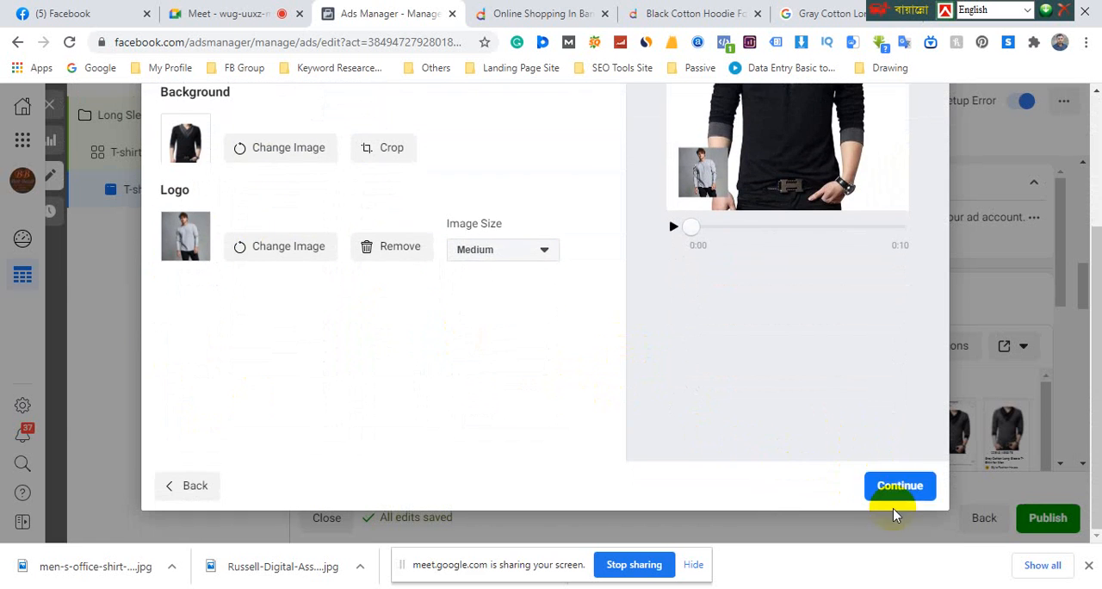
{"action": "left_click", "coordinate": [900, 486]}
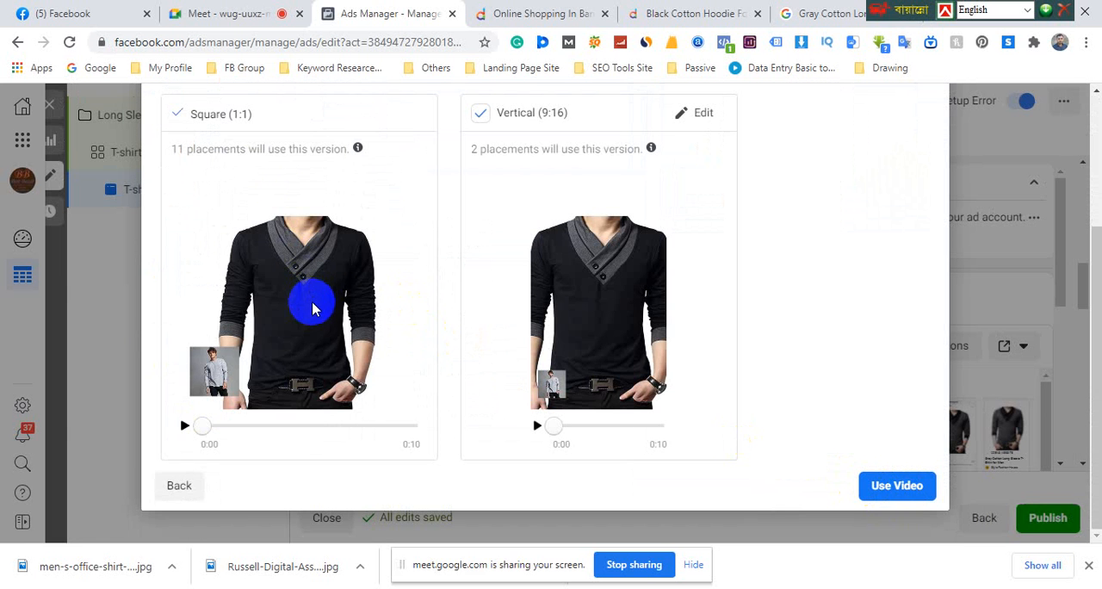
{"action": "left_click", "coordinate": [184, 427]}
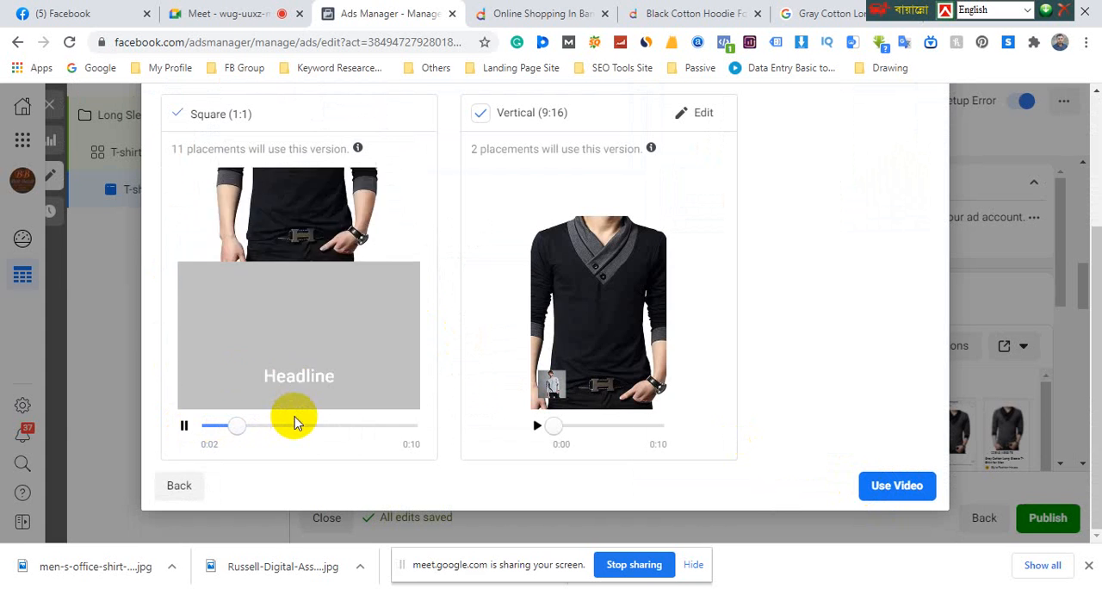
{"action": "scroll", "coordinate": [495, 428], "scroll_direction": "up", "scroll_amount": 2}
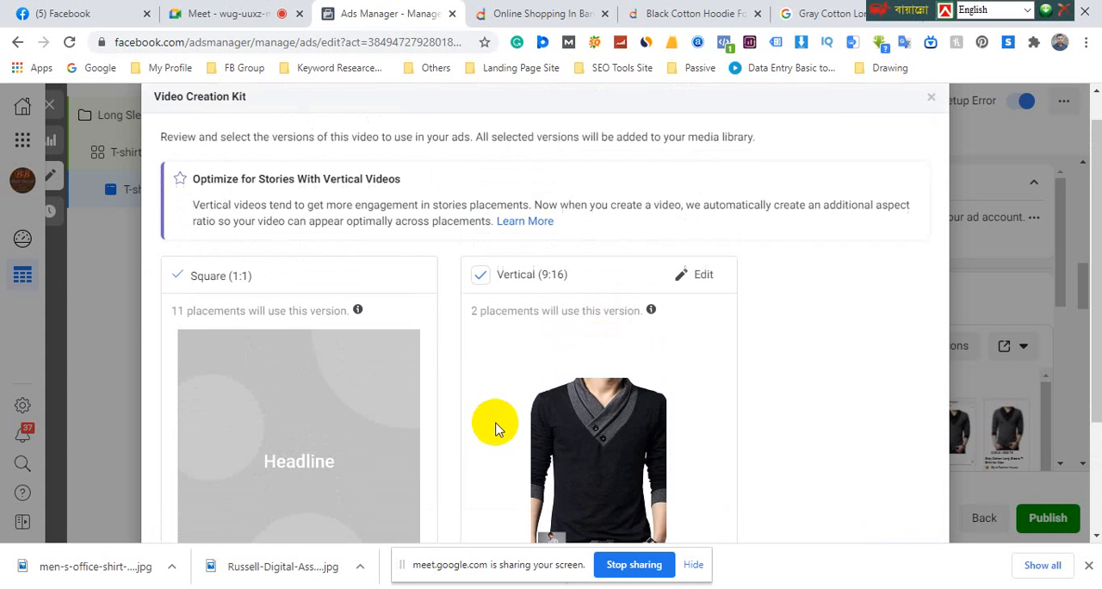
{"action": "scroll", "coordinate": [531, 430], "scroll_direction": "down", "scroll_amount": 2}
{"action": "left_click", "coordinate": [895, 489]}
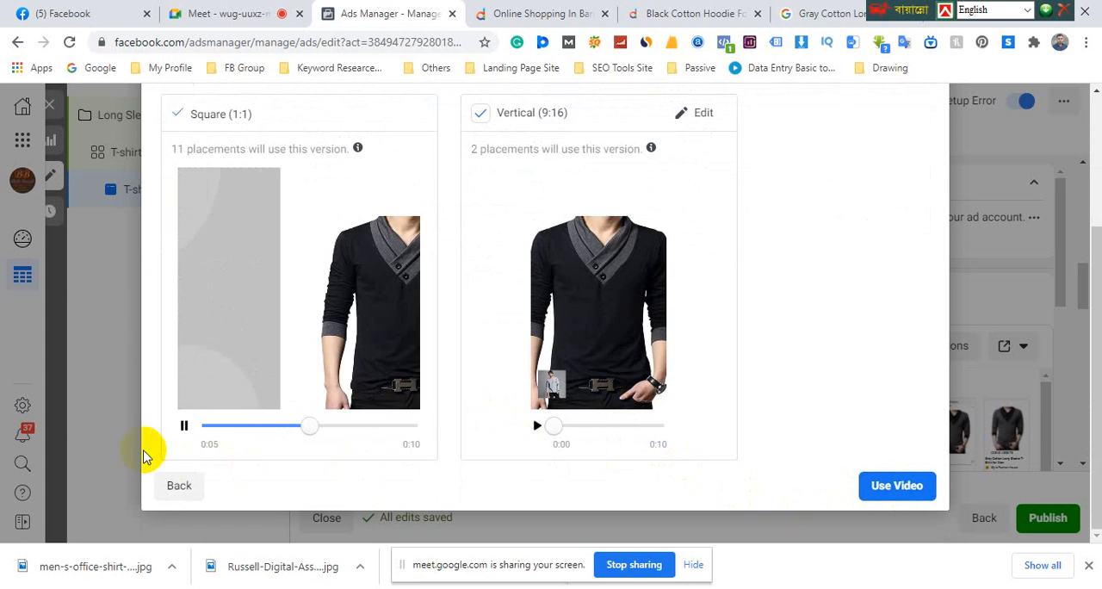
Close the Video Creation Kit and discard the template-based video without saving
{"action": "scroll", "coordinate": [283, 266], "scroll_direction": "up", "scroll_amount": 2}
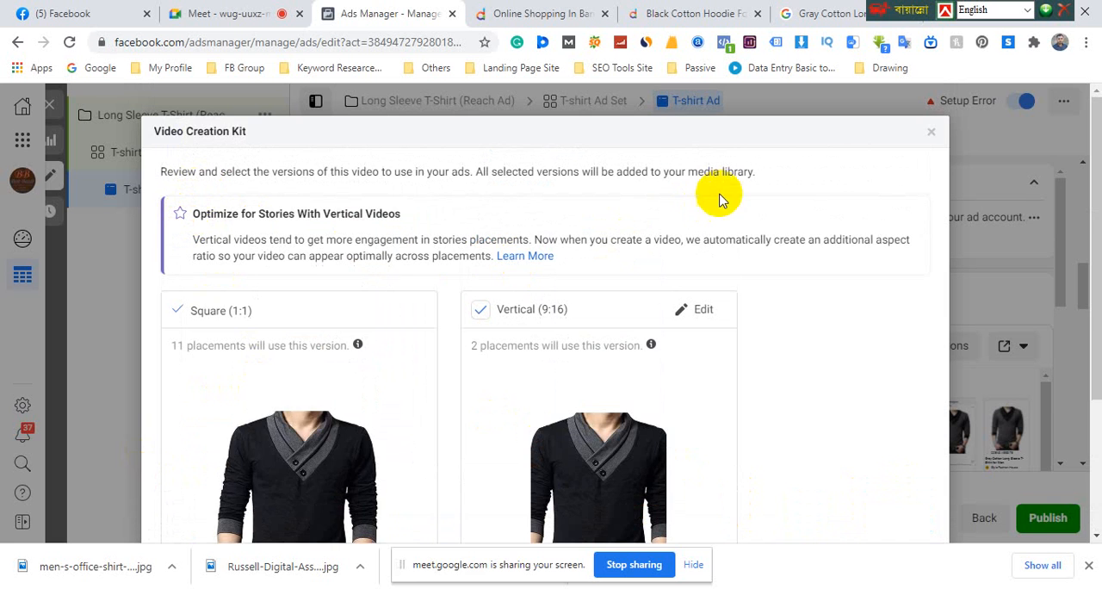
{"action": "left_click", "coordinate": [930, 135]}
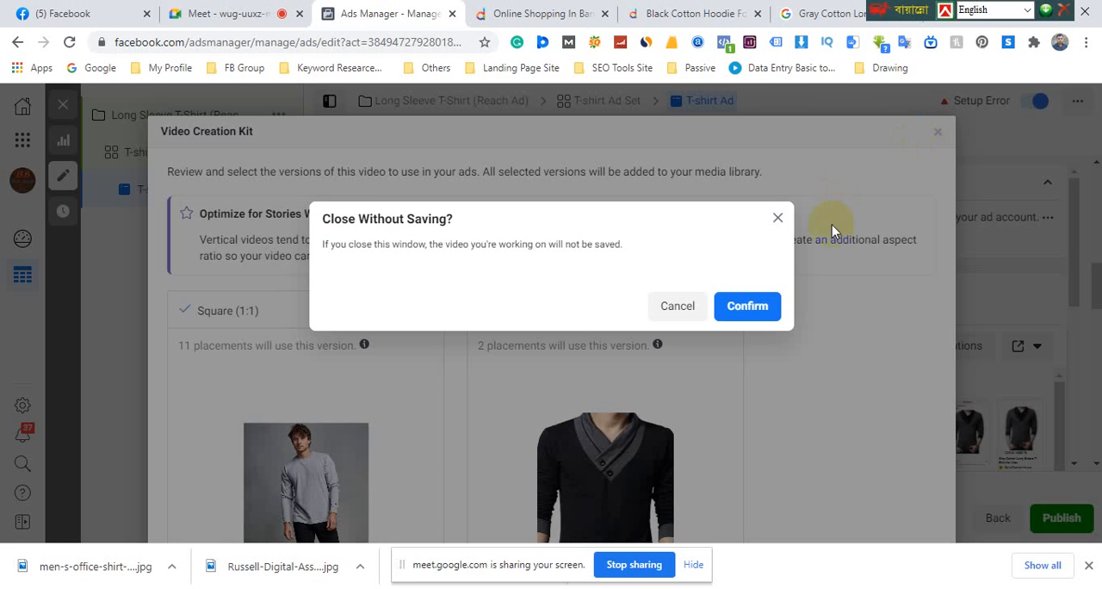
{"action": "left_click", "coordinate": [746, 305]}
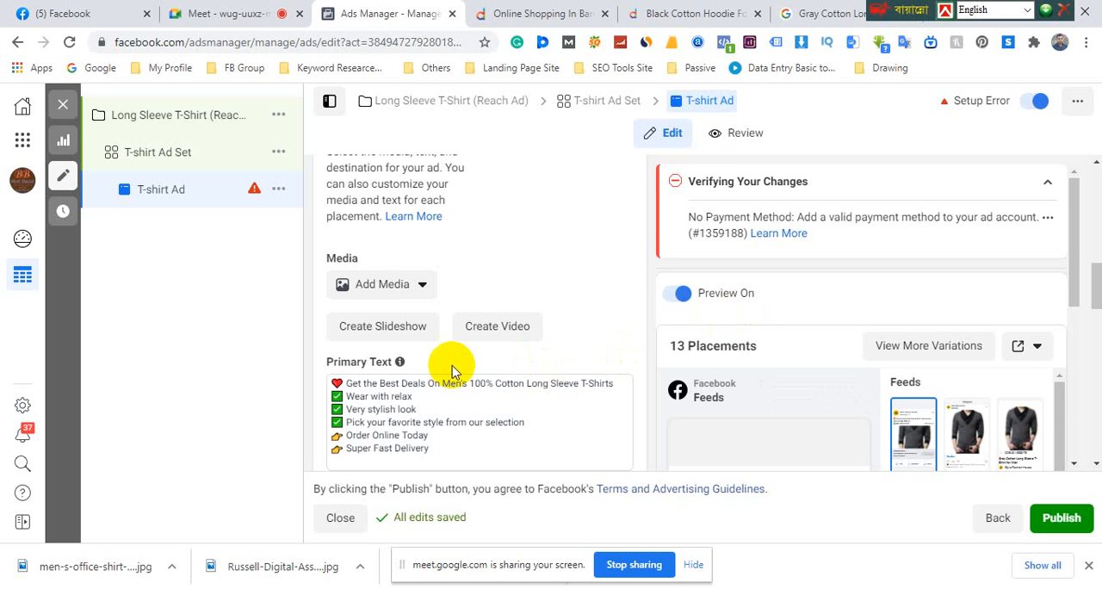
Start a slideshow for the T-shirt ad using the square Create Slideshow option
{"action": "left_click", "coordinate": [372, 327]}
{"action": "scroll", "coordinate": [400, 371], "scroll_direction": "down", "scroll_amount": 2}
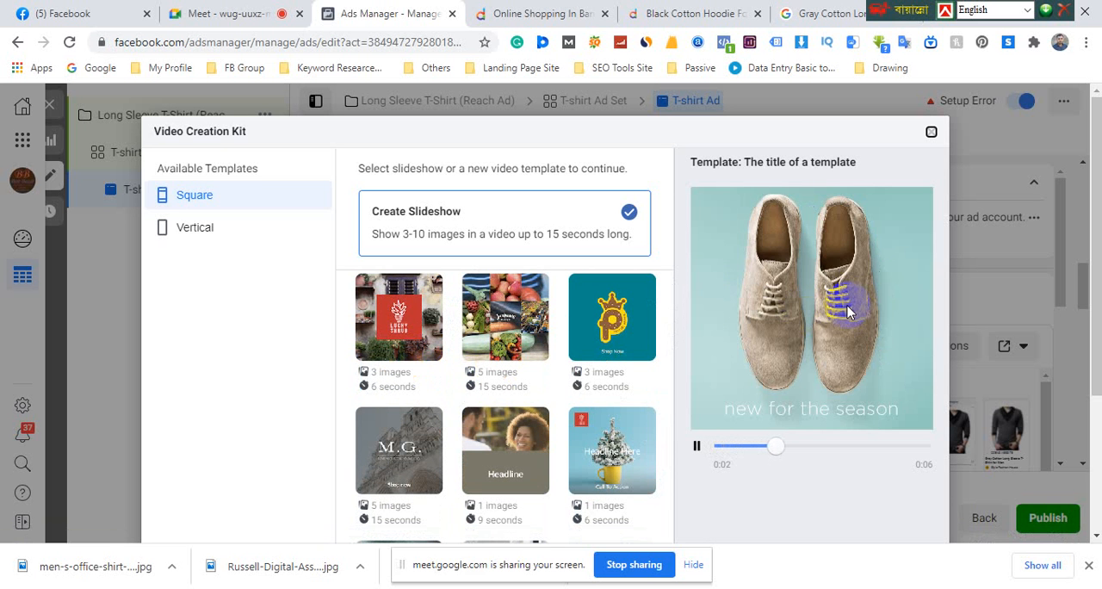
{"action": "scroll", "coordinate": [818, 293], "scroll_direction": "down", "scroll_amount": 4}
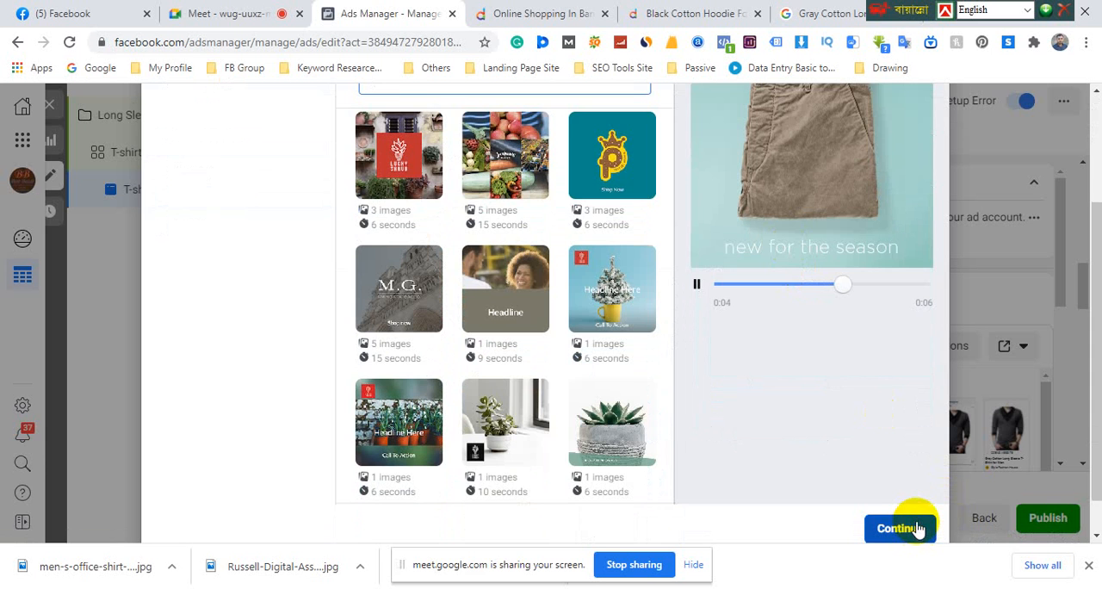
{"action": "left_click", "coordinate": [918, 529]}
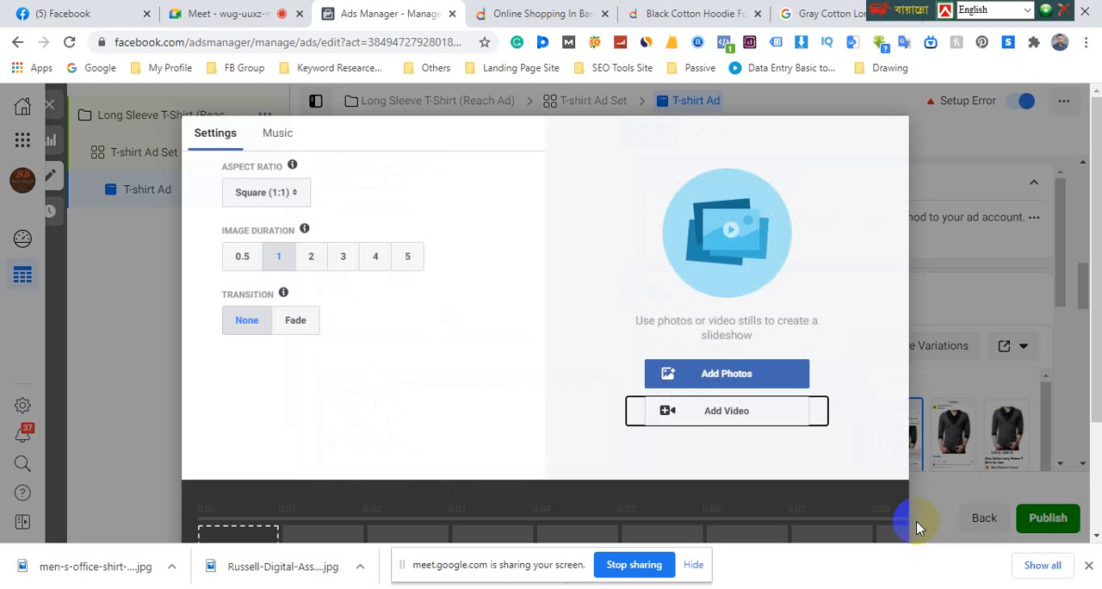
Keep the image duration at 1 and add the 720 × 720 Russell-Digital gray shirt image from the account images to the slideshow
{"action": "left_click", "coordinate": [275, 258]}
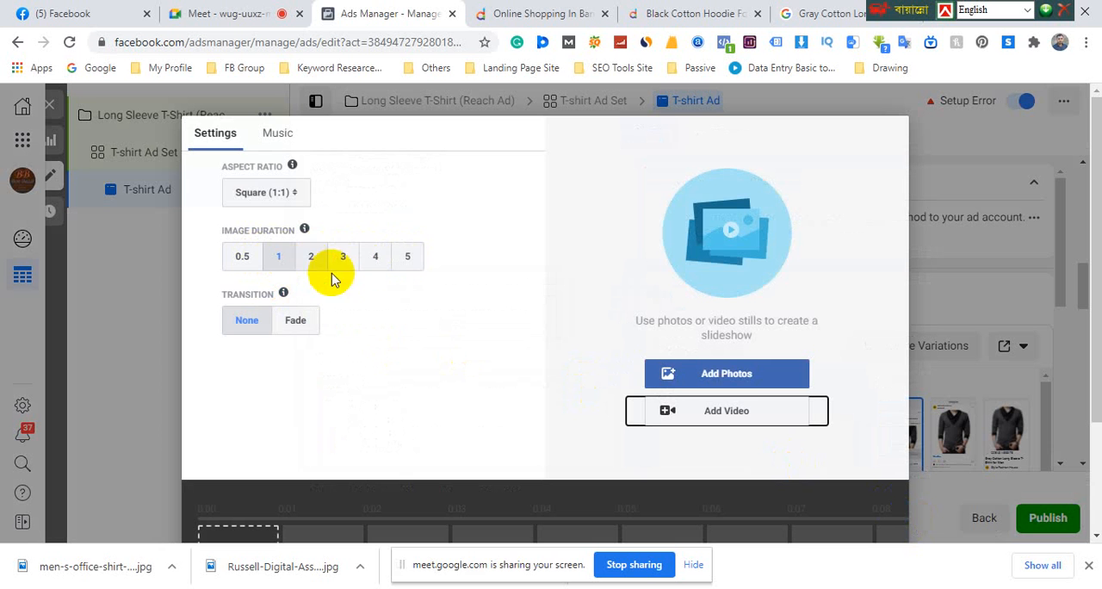
{"action": "left_click", "coordinate": [717, 374]}
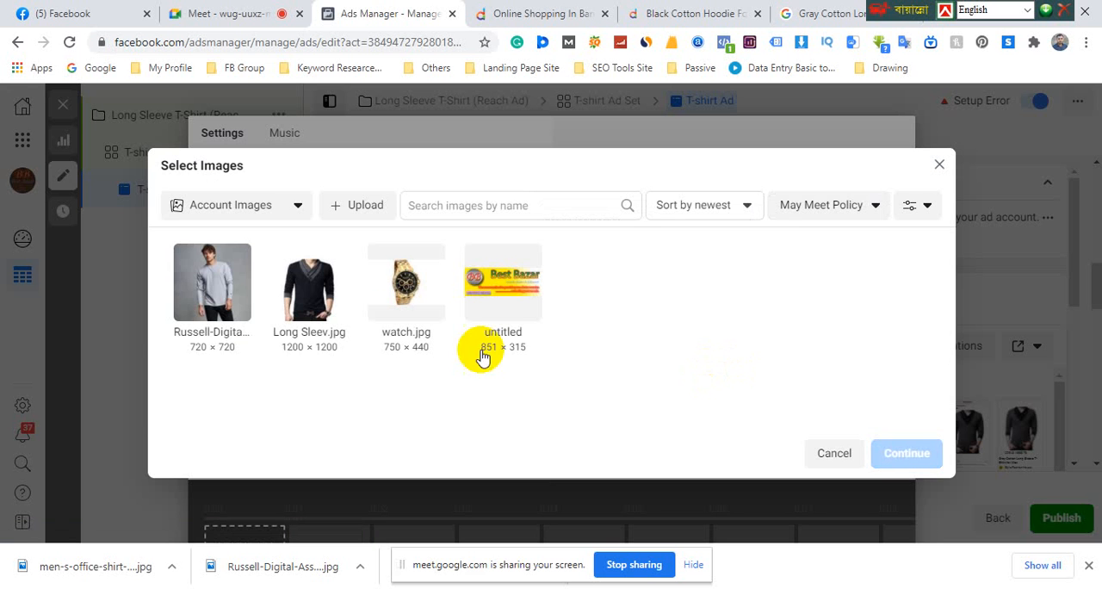
{"action": "left_click", "coordinate": [213, 289]}
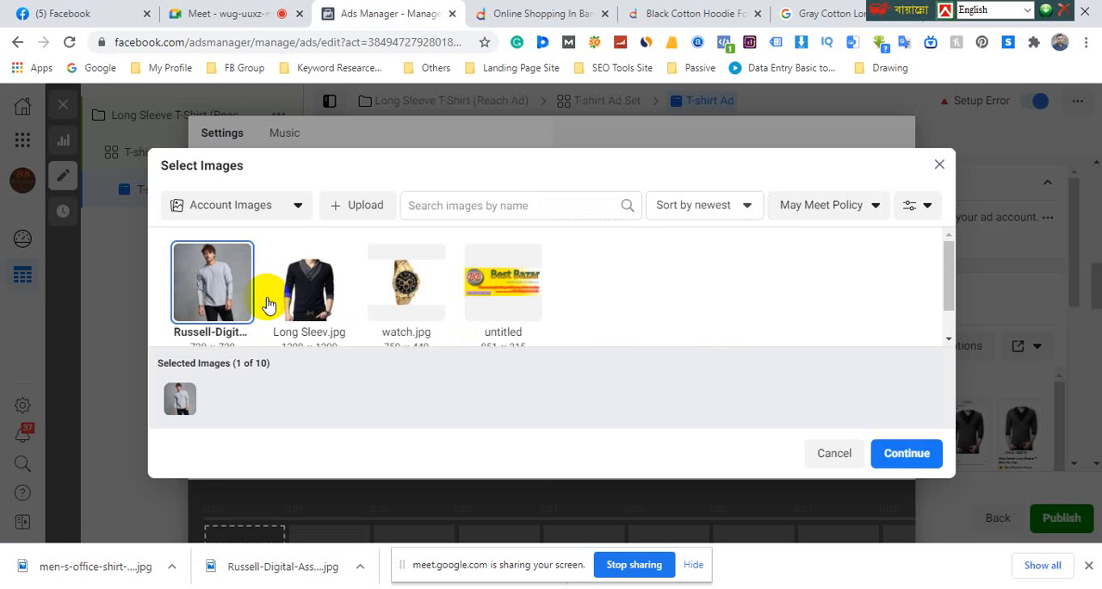
{"action": "left_click", "coordinate": [908, 454]}
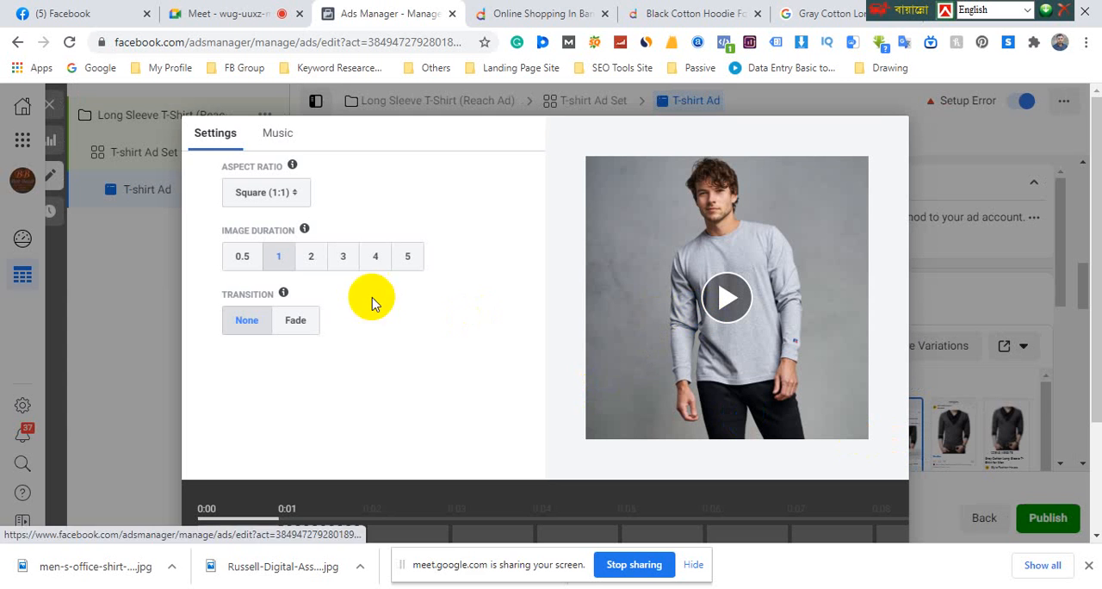
Set the slideshow's image duration to 2 and add Long Sleev.jpg as the second image
{"action": "left_click", "coordinate": [311, 258]}
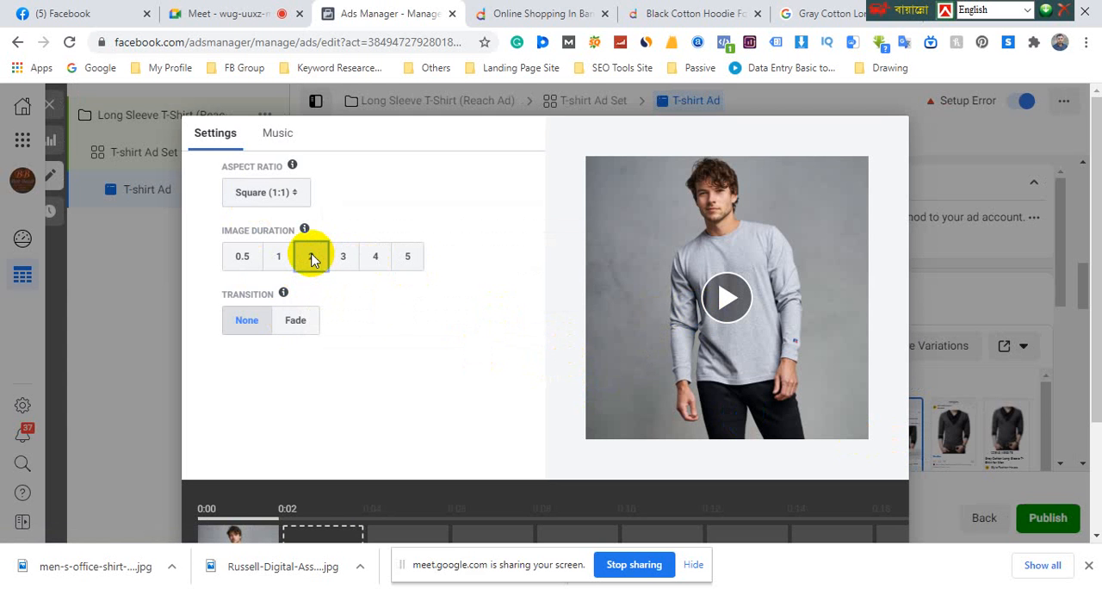
{"action": "scroll", "coordinate": [313, 258], "scroll_direction": "down", "scroll_amount": 3}
{"action": "left_click", "coordinate": [325, 415]}
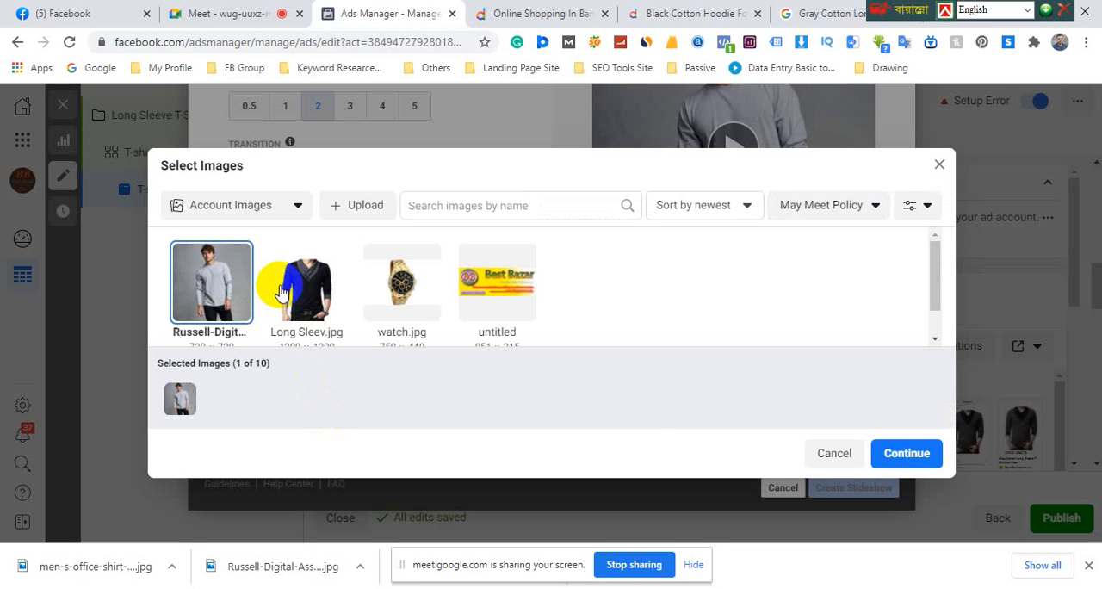
{"action": "left_click", "coordinate": [282, 293]}
{"action": "left_click", "coordinate": [904, 454]}
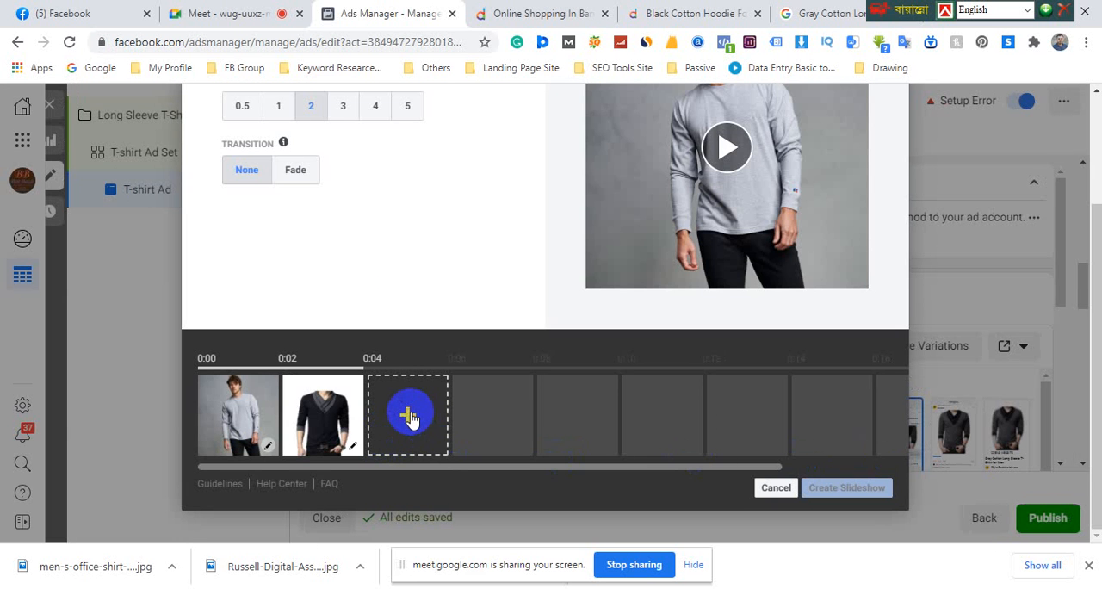
Add watch.jpg from the account images as the third slideshow image
{"action": "left_click", "coordinate": [410, 415]}
{"action": "left_click", "coordinate": [418, 292]}
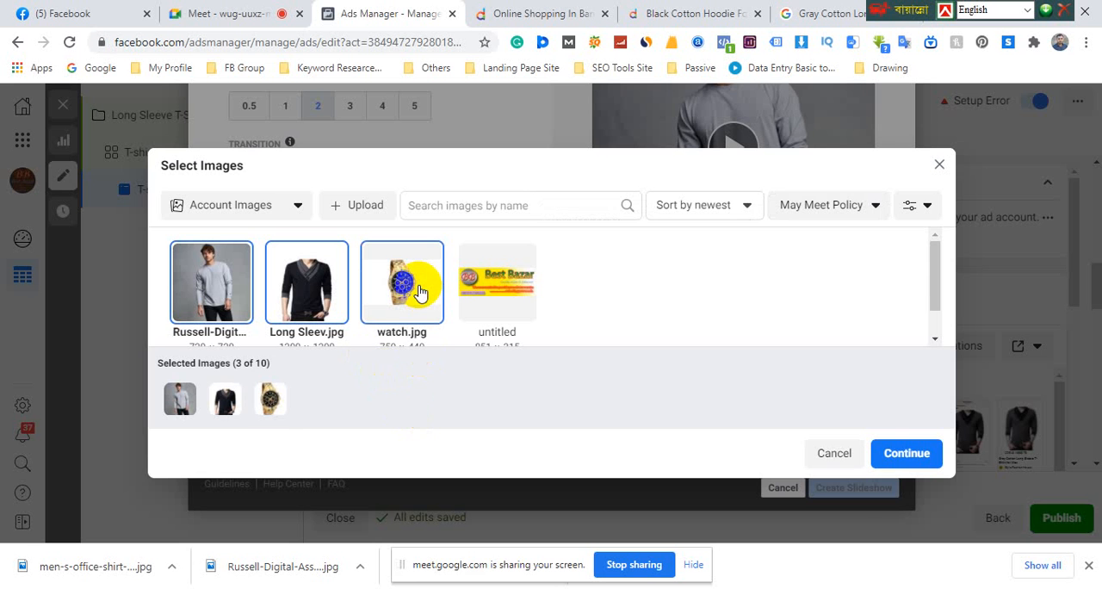
{"action": "left_click", "coordinate": [924, 456]}
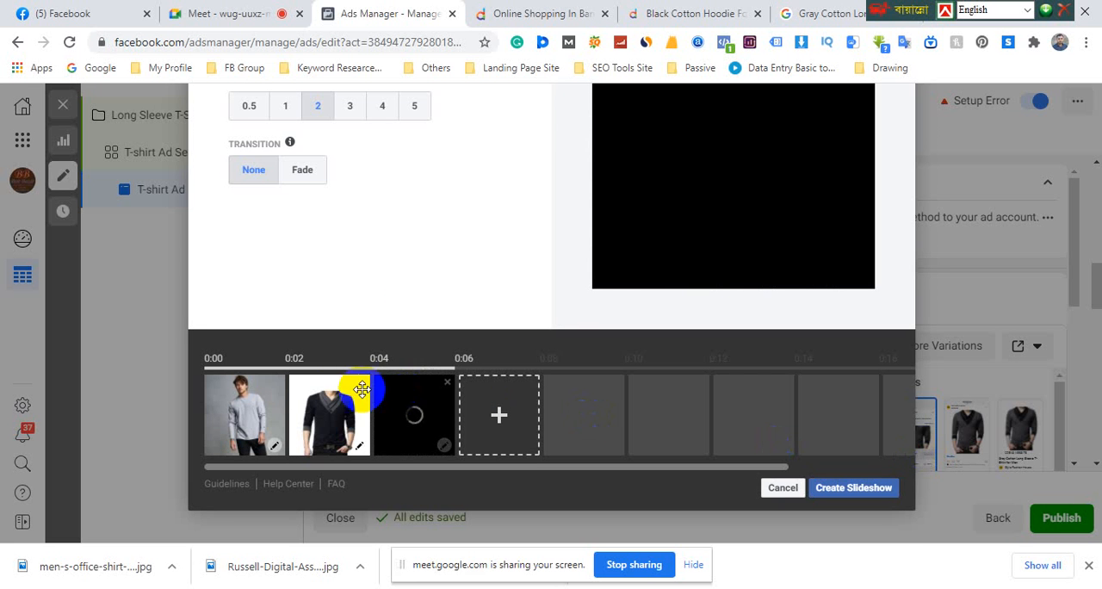
Set the slideshow transition to Fade and play the preview
{"action": "scroll", "coordinate": [492, 415], "scroll_direction": "up", "scroll_amount": 3}
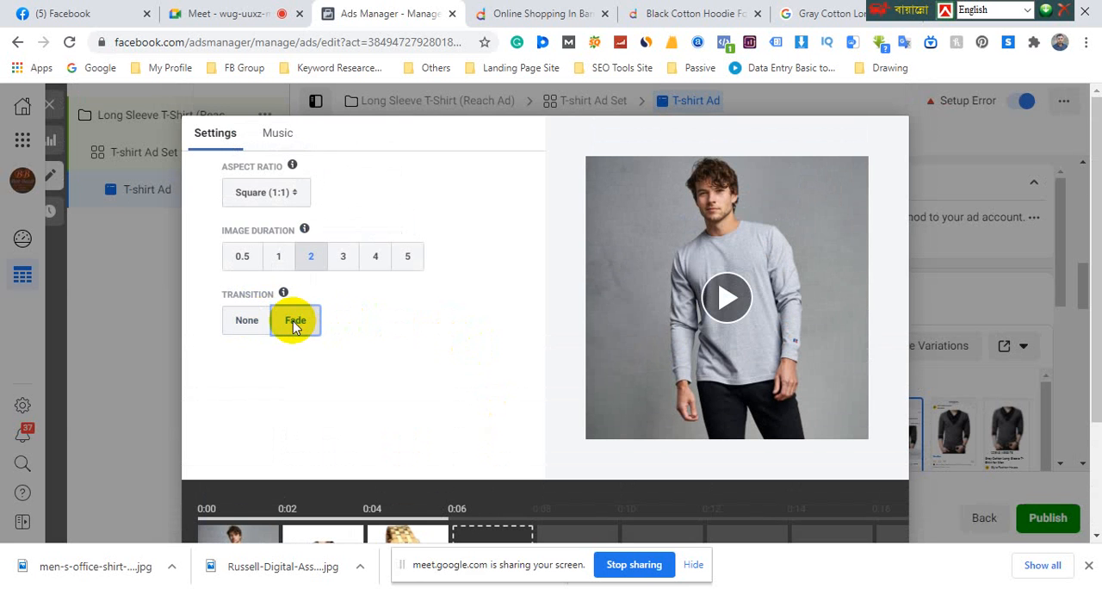
{"action": "left_click", "coordinate": [293, 321]}
{"action": "scroll", "coordinate": [484, 330], "scroll_direction": "down", "scroll_amount": 1}
{"action": "left_click", "coordinate": [728, 217]}
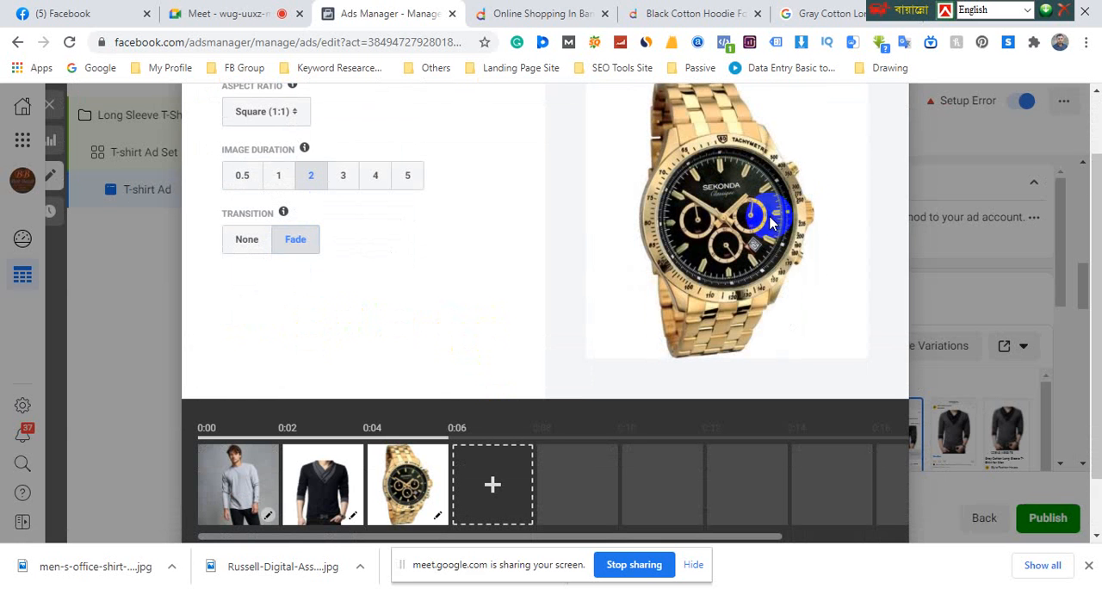
Preview the slideshow with the transition set to None for comparison, and switch it back to Fade
{"action": "left_click", "coordinate": [246, 239]}
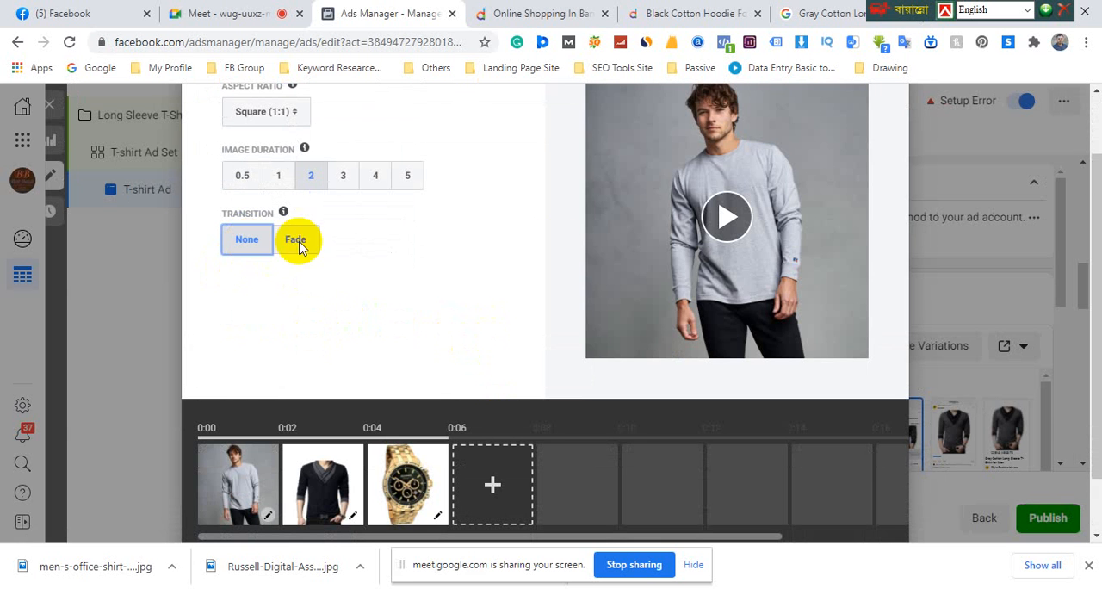
{"action": "left_click", "coordinate": [713, 226]}
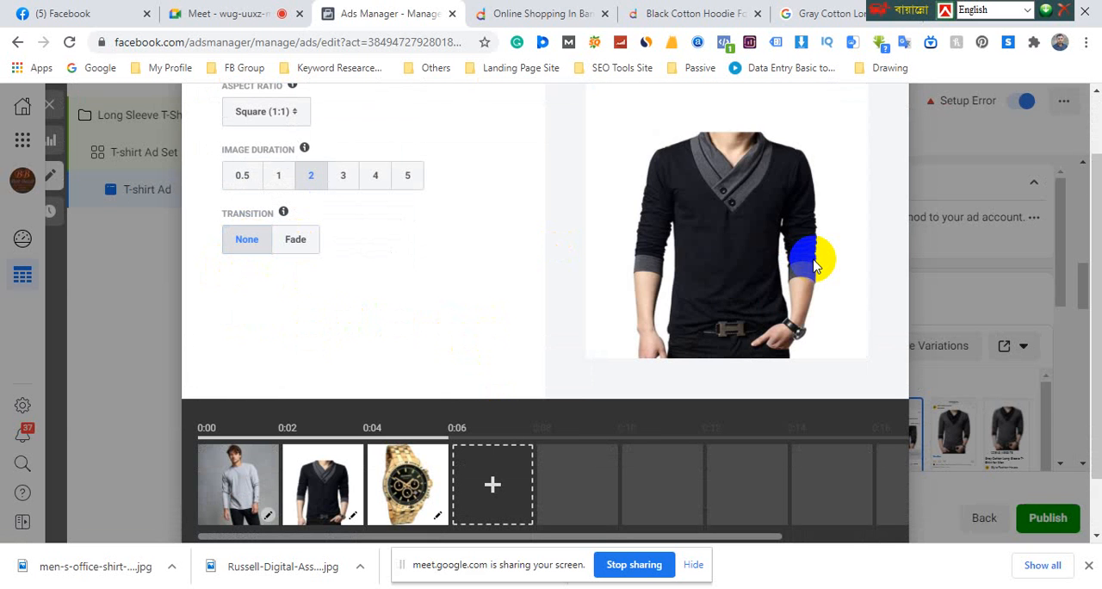
{"action": "left_click", "coordinate": [293, 240]}
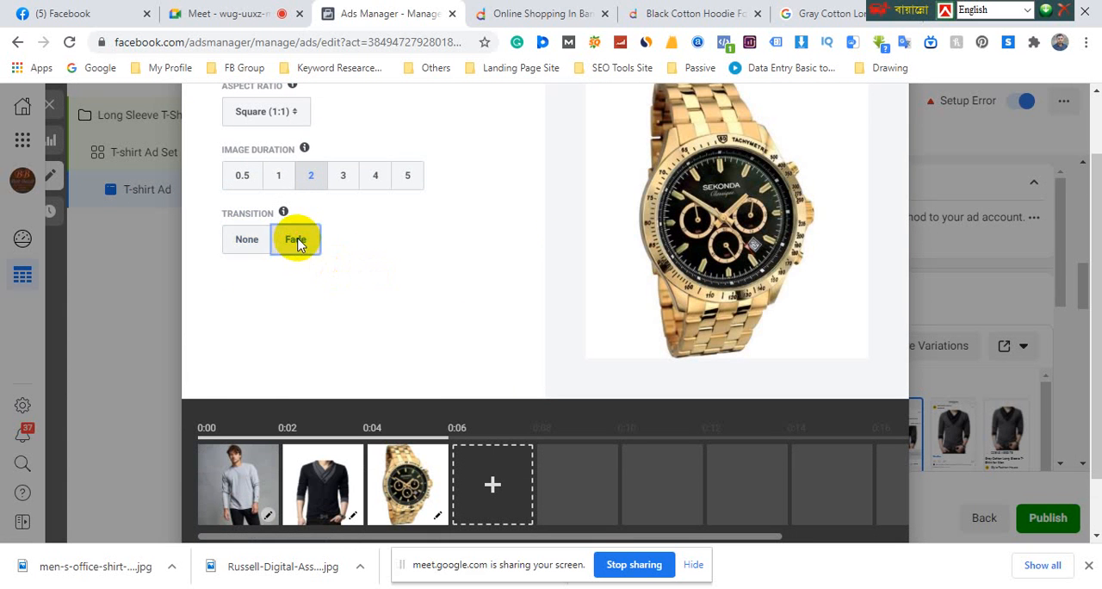
{"action": "scroll", "coordinate": [314, 258], "scroll_direction": "up", "scroll_amount": 1}
{"action": "scroll", "coordinate": [349, 359], "scroll_direction": "down", "scroll_amount": 2}
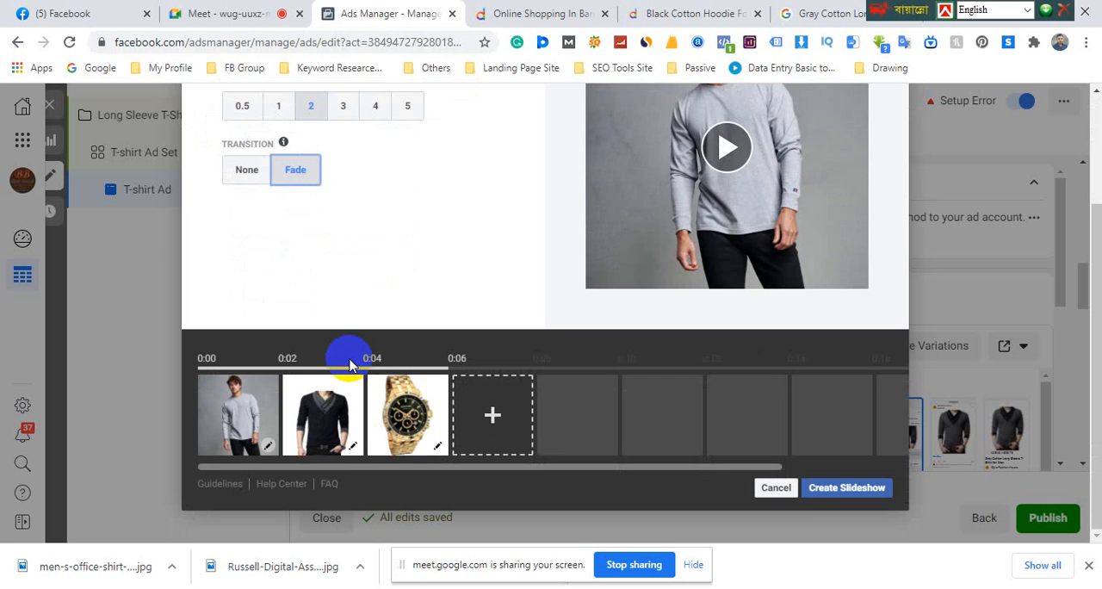
{"action": "scroll", "coordinate": [349, 365], "scroll_direction": "up", "scroll_amount": 2}
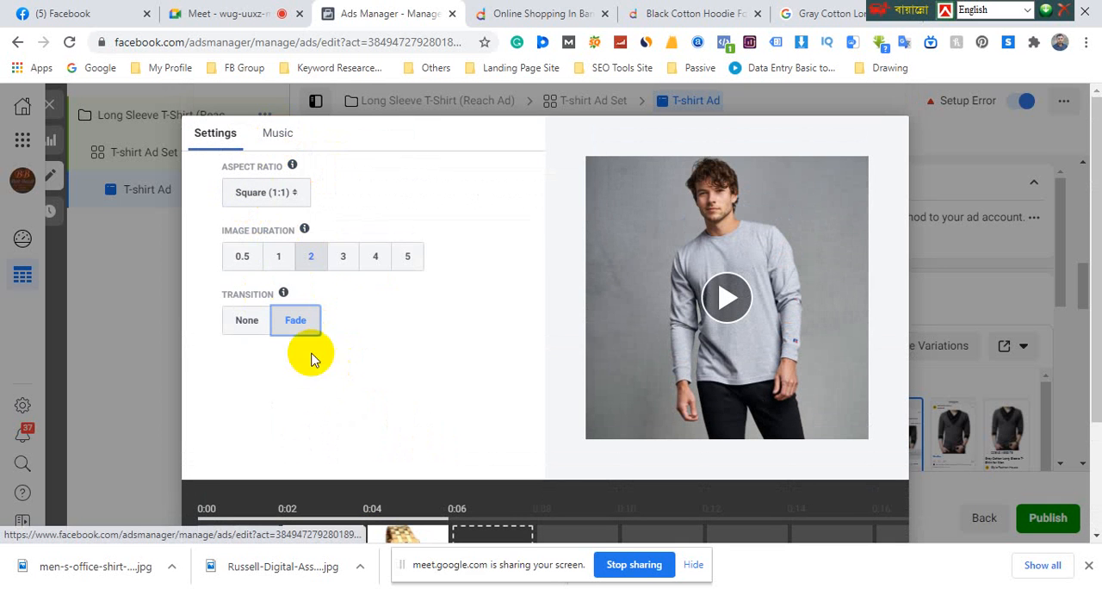
Try the Blues Country, Chillwave and Action music tracks on the slideshow
{"action": "left_click", "coordinate": [277, 134]}
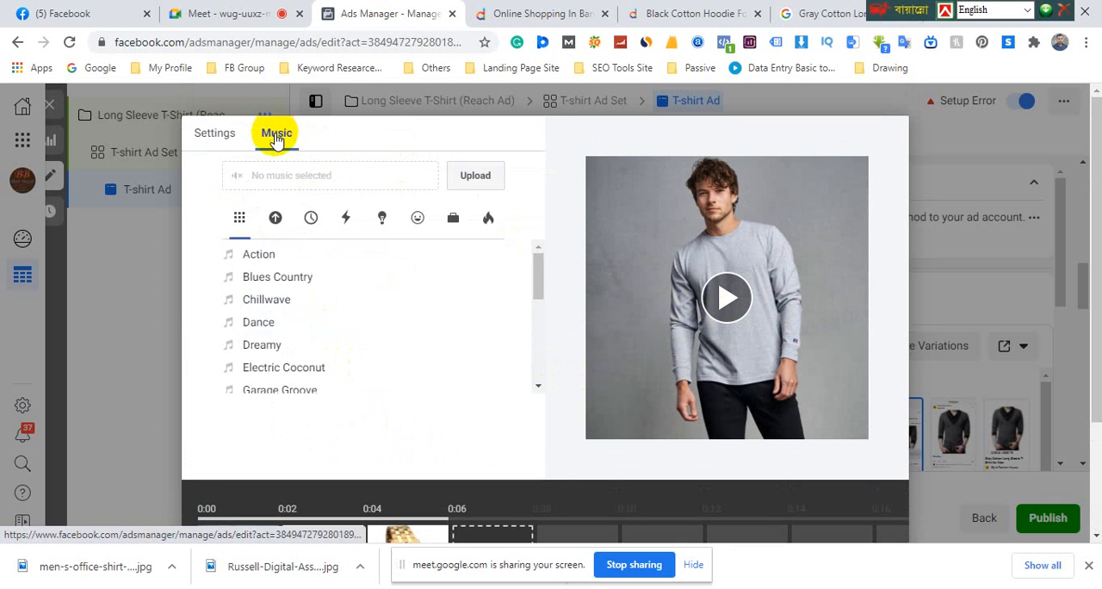
{"action": "left_click", "coordinate": [265, 289]}
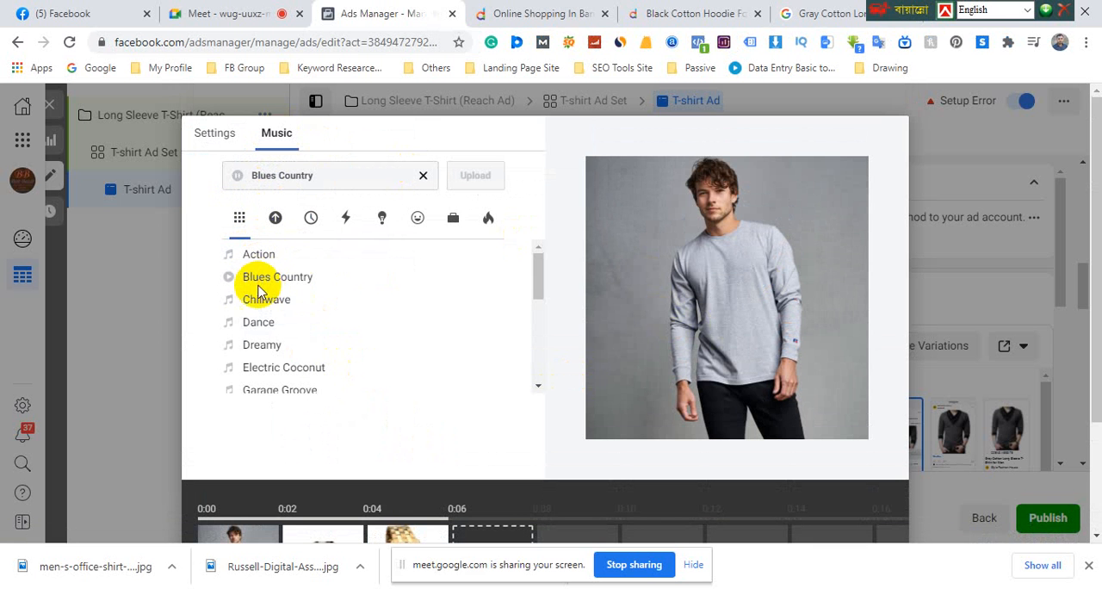
{"action": "left_click", "coordinate": [231, 305]}
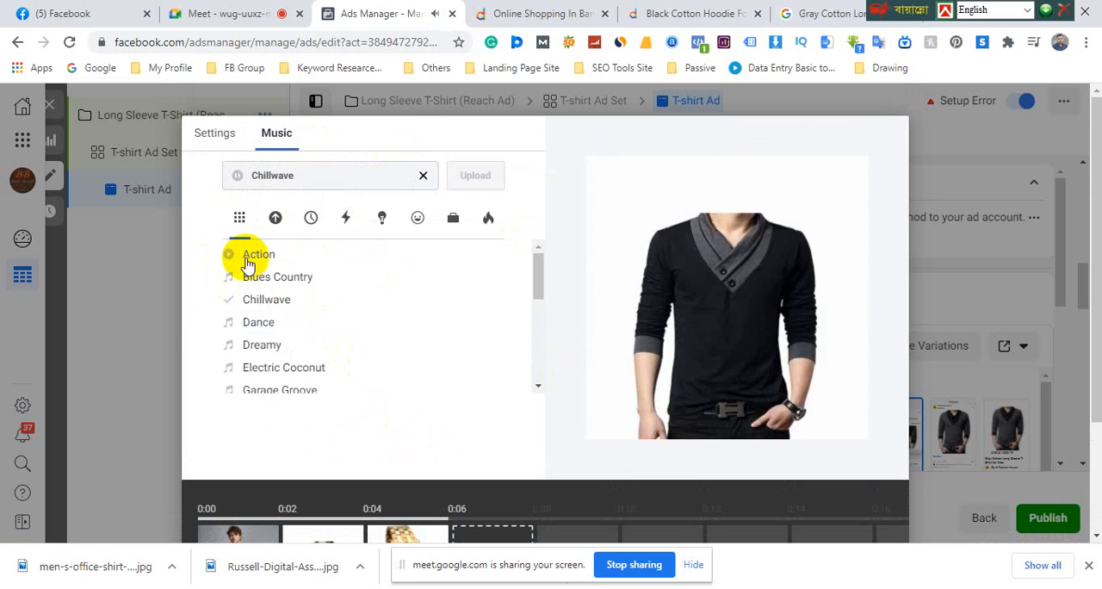
{"action": "left_click", "coordinate": [254, 254]}
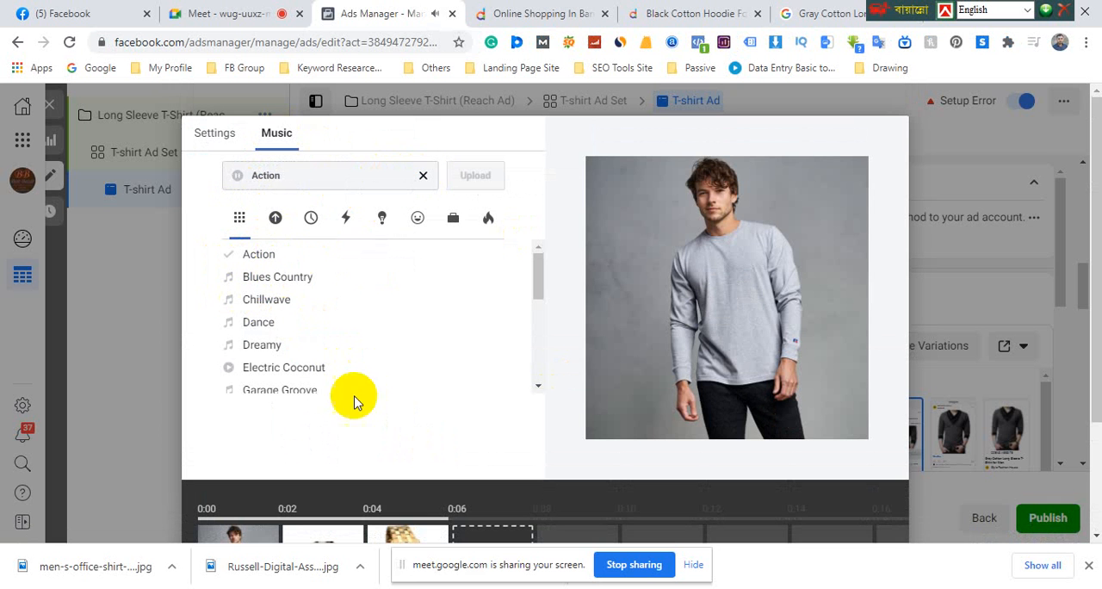
Set the slideshow's music to Electric Coconut and create the slideshow for the ad
{"action": "scroll", "coordinate": [750, 461], "scroll_direction": "down", "scroll_amount": 2}
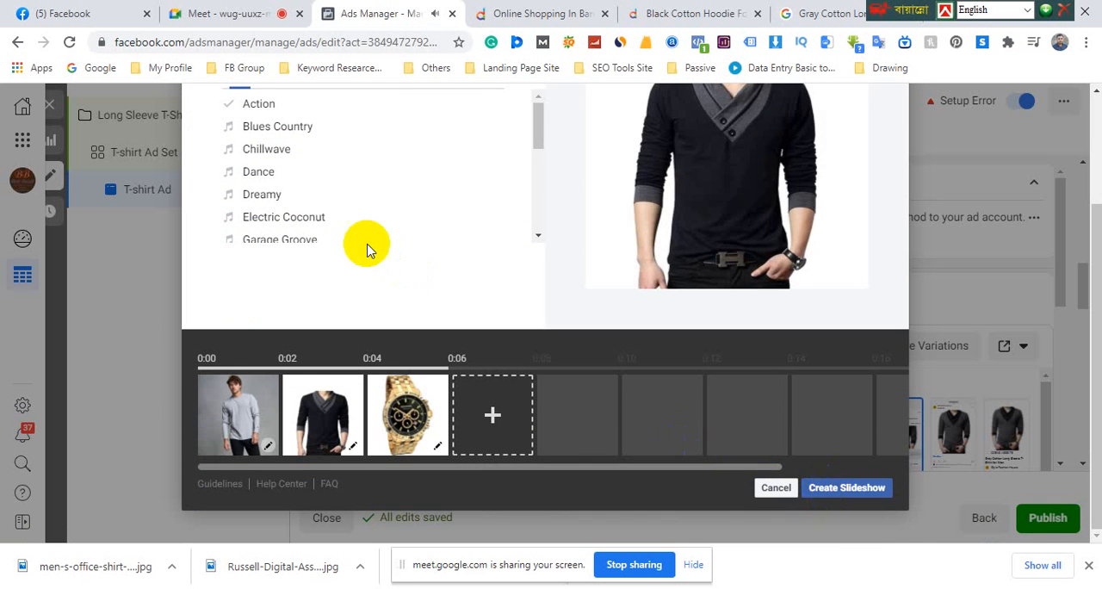
{"action": "scroll", "coordinate": [345, 228], "scroll_direction": "up", "scroll_amount": 1}
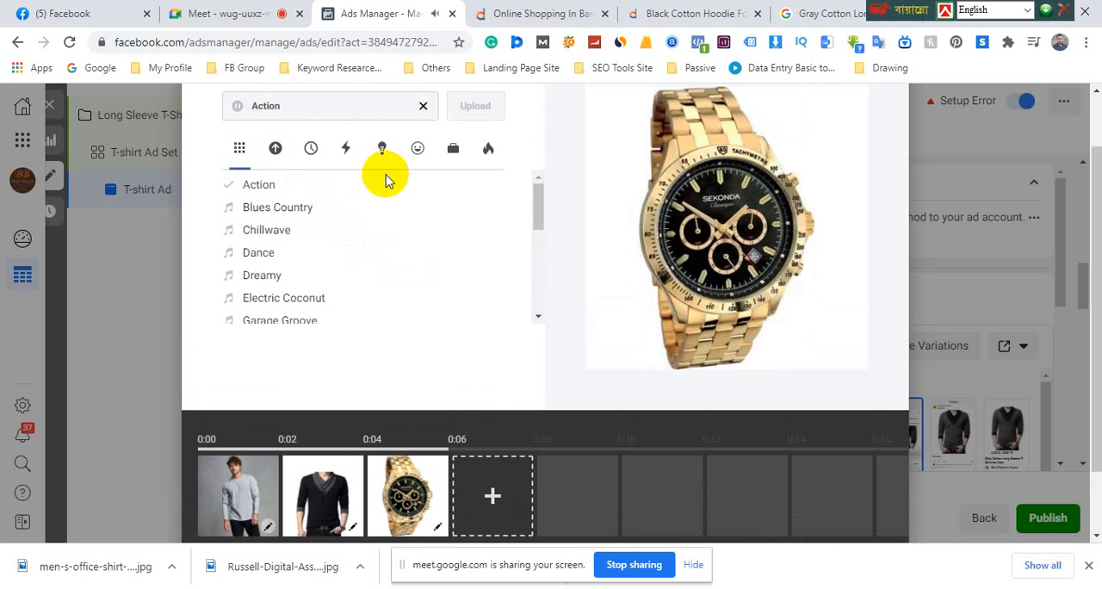
{"action": "scroll", "coordinate": [371, 198], "scroll_direction": "up", "scroll_amount": 1}
{"action": "scroll", "coordinate": [702, 450], "scroll_direction": "down", "scroll_amount": 1}
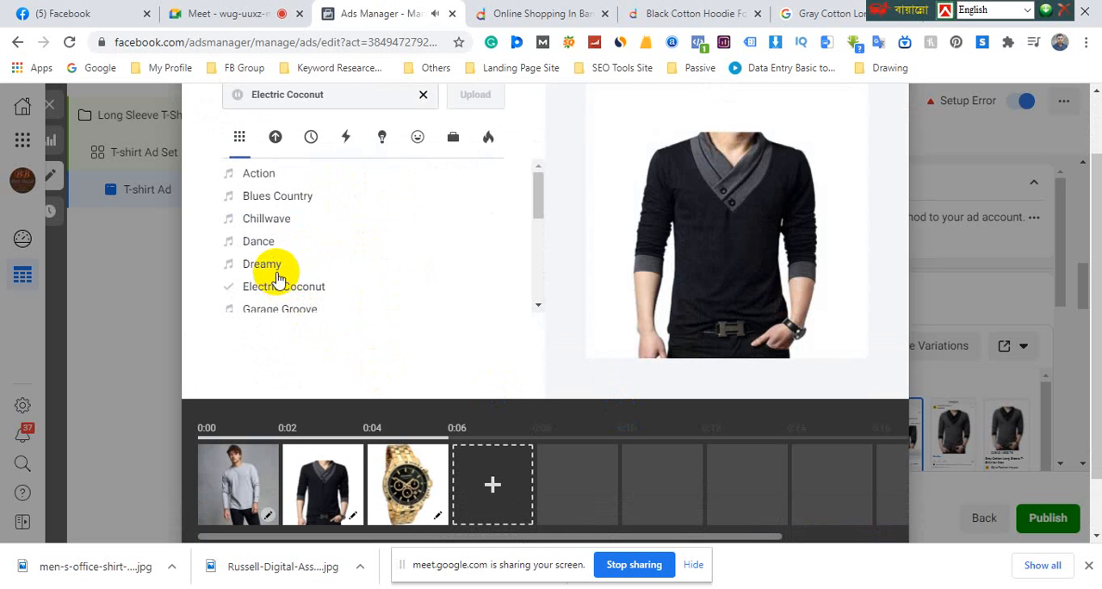
{"action": "scroll", "coordinate": [650, 399], "scroll_direction": "down", "scroll_amount": 1}
{"action": "left_click", "coordinate": [848, 488]}
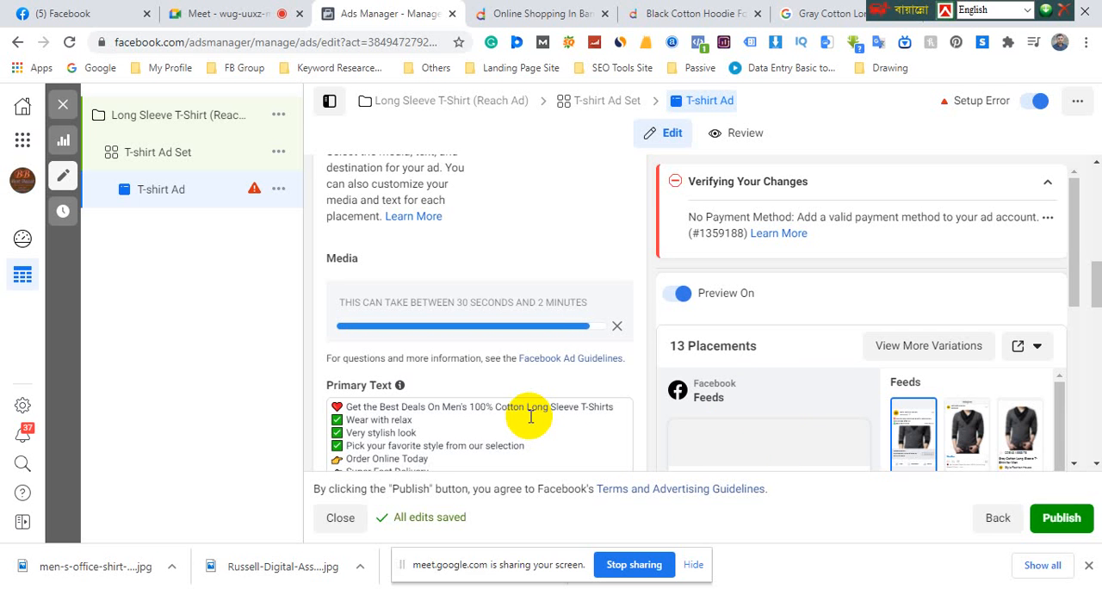
Play the finished slideshow in the T-shirt ad's Facebook Feeds preview and toggle its sound
{"action": "scroll", "coordinate": [544, 293], "scroll_direction": "down", "scroll_amount": 3}
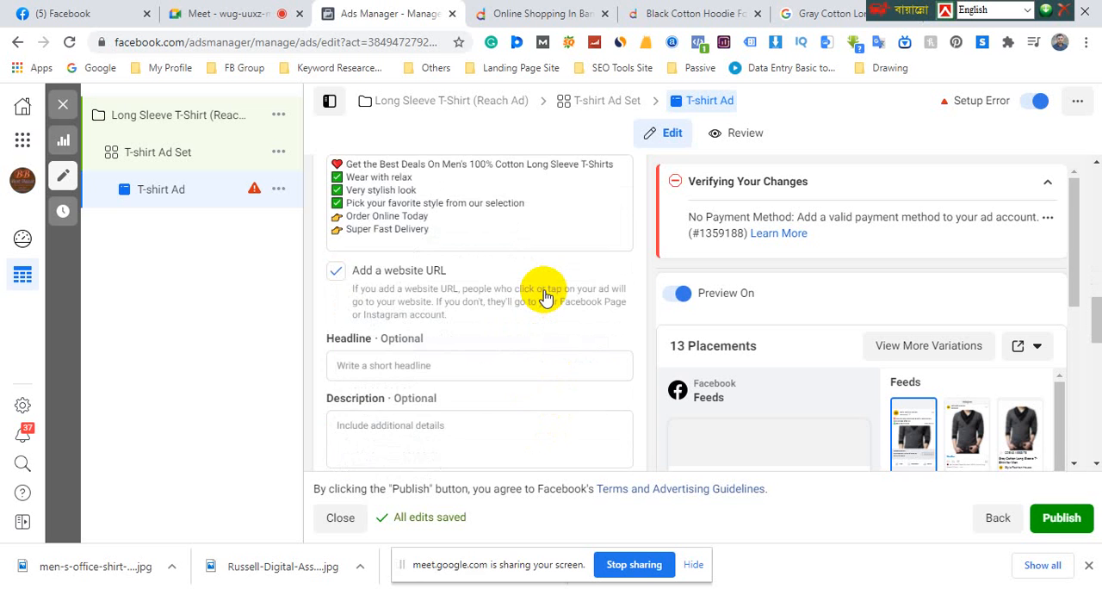
{"action": "scroll", "coordinate": [544, 295], "scroll_direction": "up", "scroll_amount": 2}
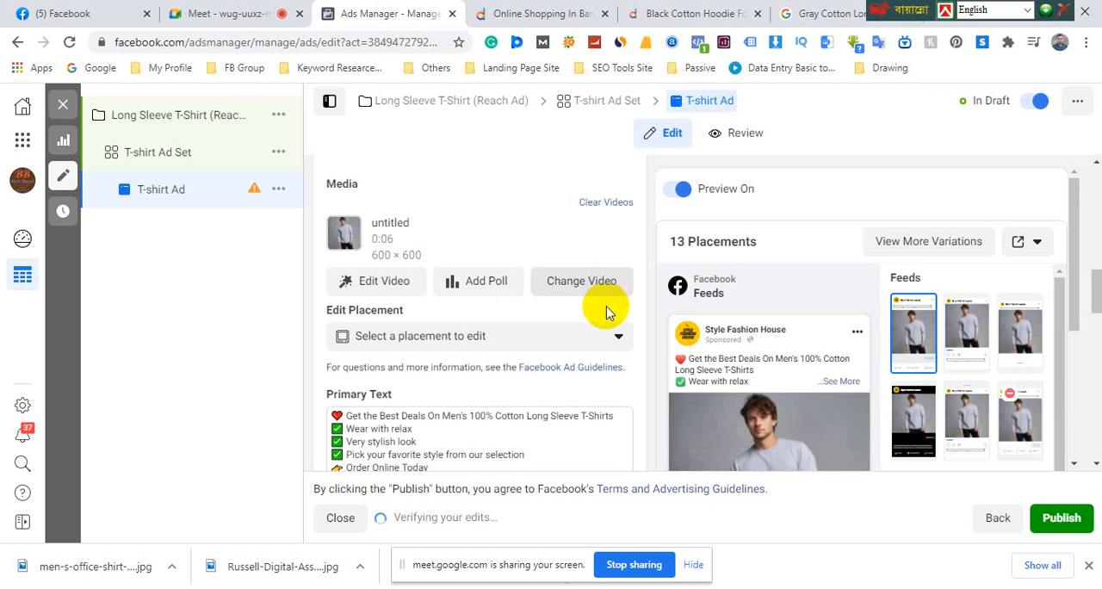
{"action": "scroll", "coordinate": [620, 310], "scroll_direction": "down", "scroll_amount": 2}
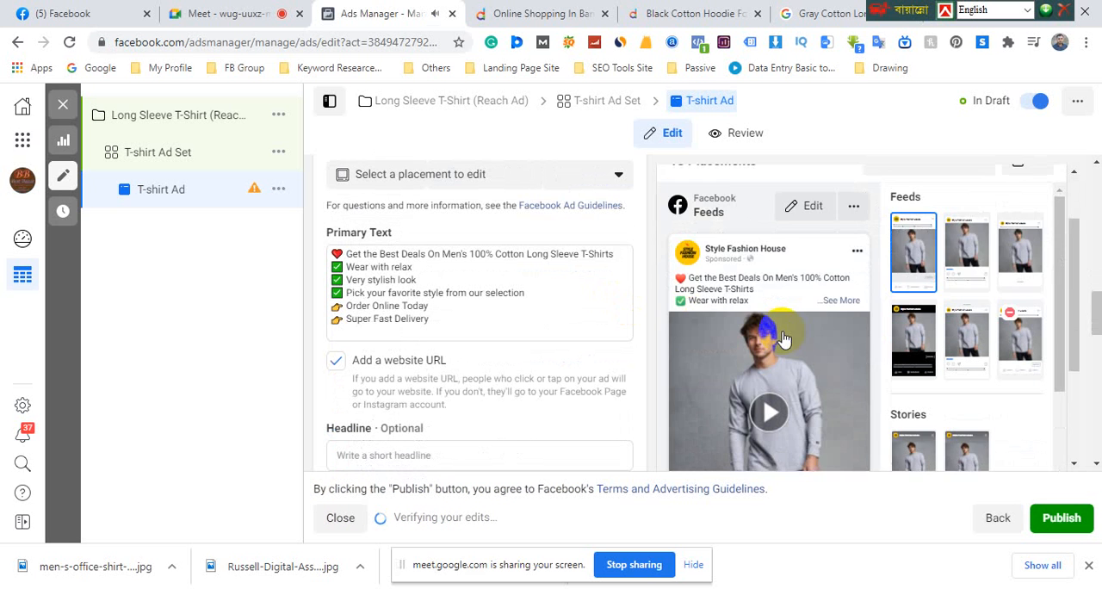
{"action": "scroll", "coordinate": [776, 336], "scroll_direction": "down", "scroll_amount": 3}
{"action": "left_click", "coordinate": [779, 256]}
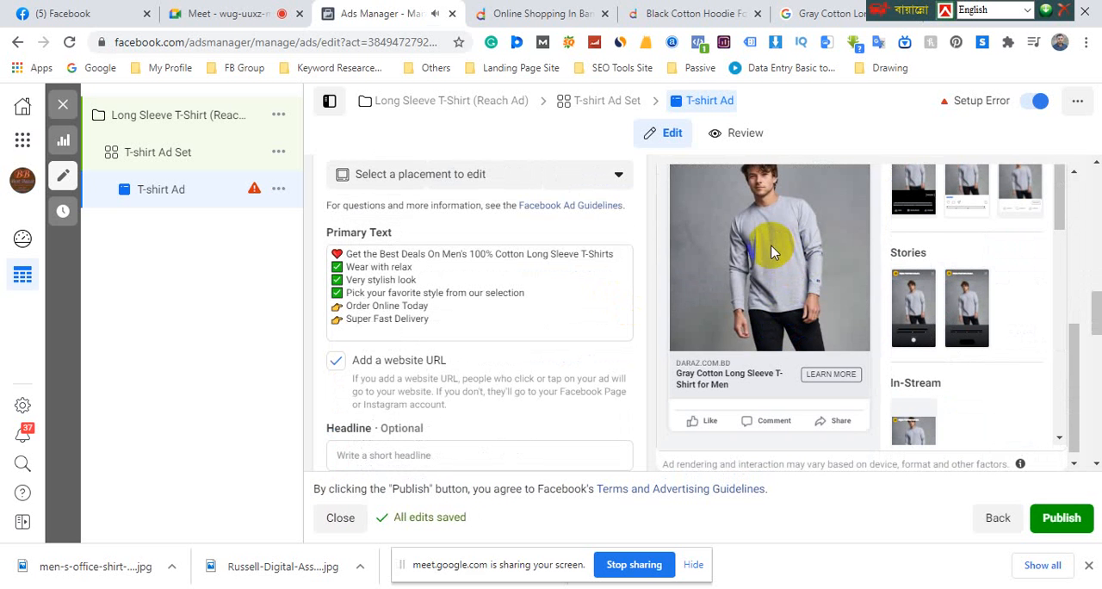
{"action": "left_click", "coordinate": [856, 342]}
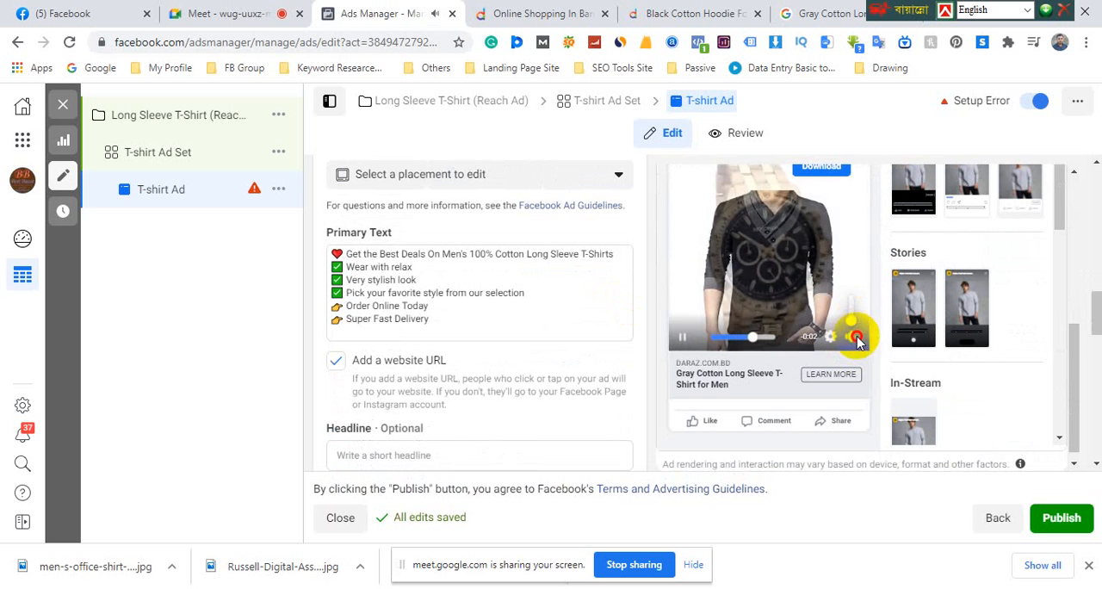
Replay the slideshow in the Feeds preview and pause it partway through
{"action": "scroll", "coordinate": [890, 366], "scroll_direction": "up", "scroll_amount": 1}
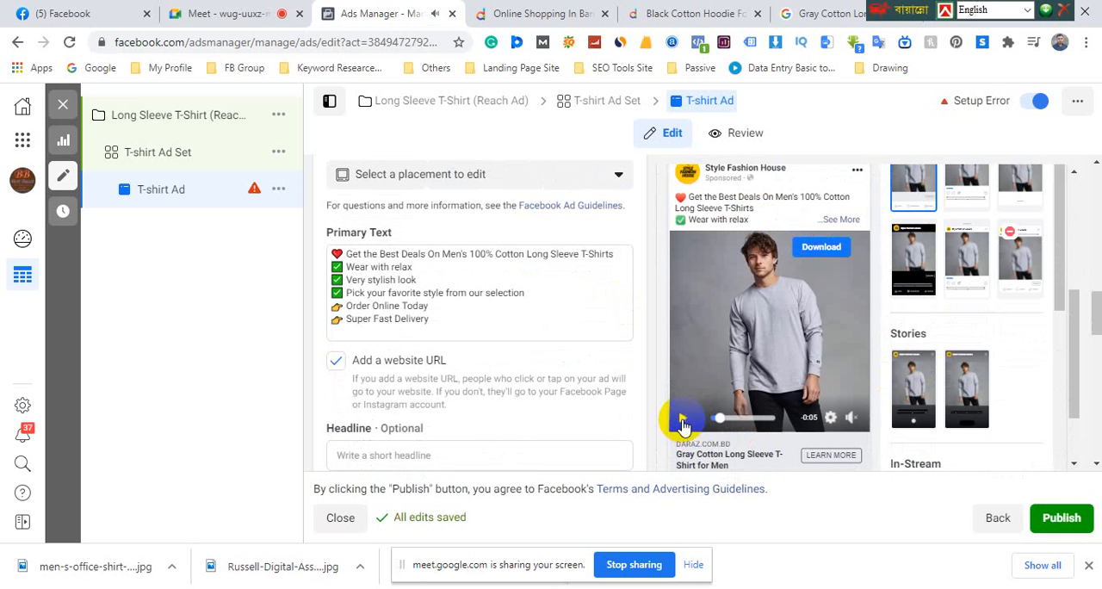
{"action": "left_click", "coordinate": [683, 421]}
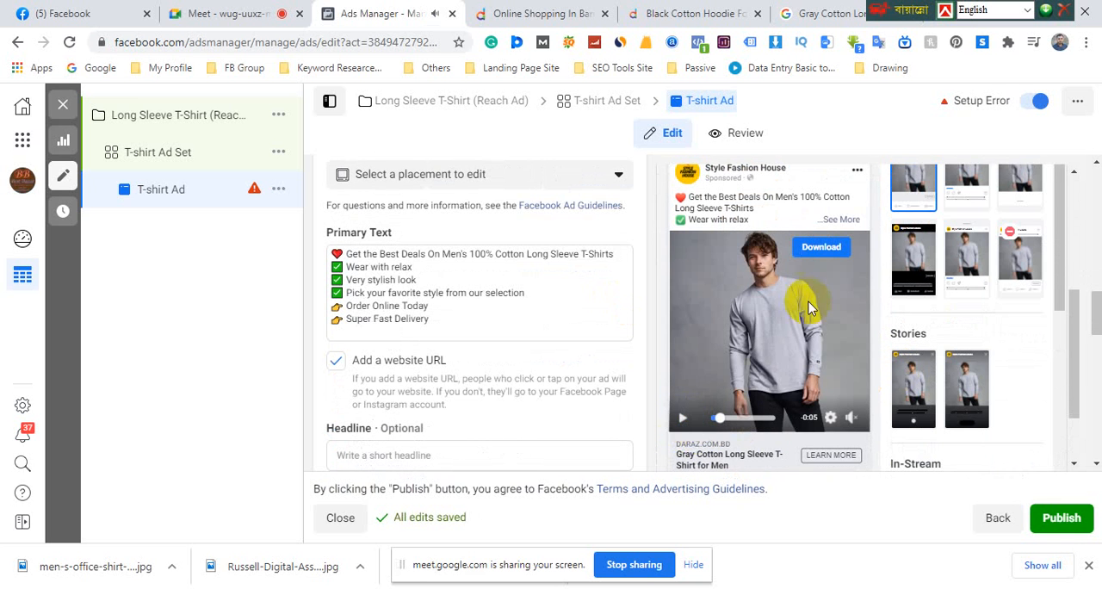
{"action": "left_click", "coordinate": [683, 421]}
{"action": "left_click", "coordinate": [683, 421]}
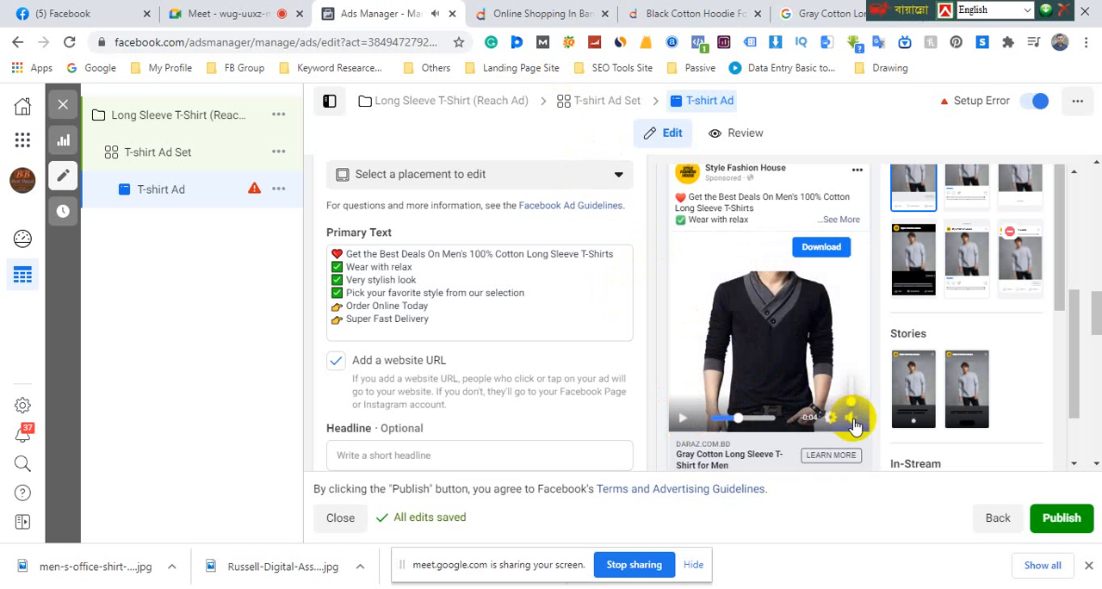
Look over the ad's setup section, view the T-shirt Ad Set and return to the T-shirt Ad
{"action": "scroll", "coordinate": [670, 384], "scroll_direction": "up", "scroll_amount": 5}
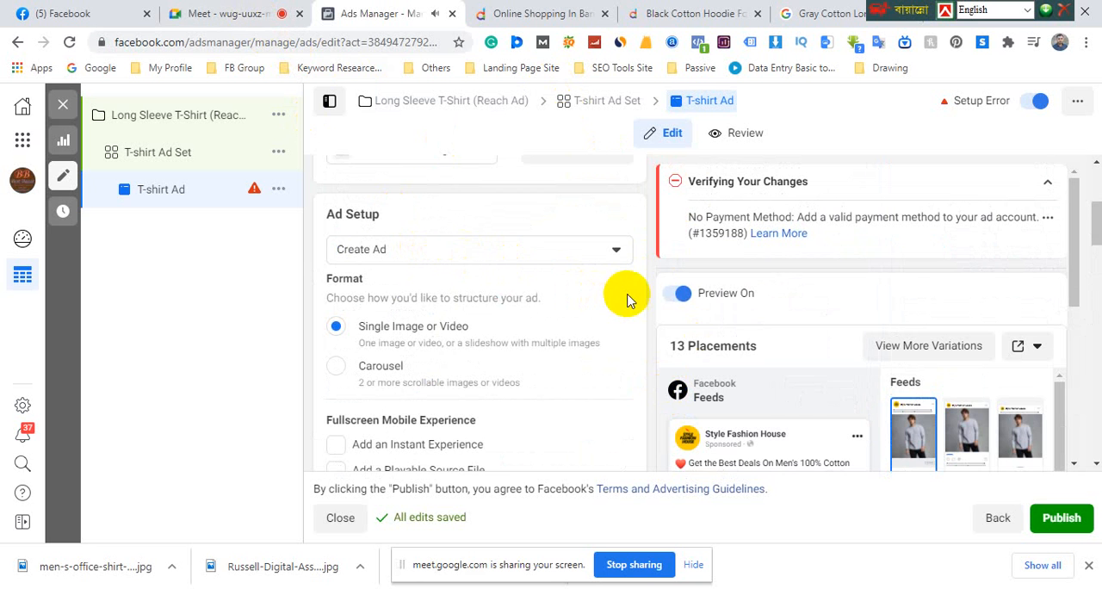
{"action": "scroll", "coordinate": [645, 328], "scroll_direction": "down", "scroll_amount": 3}
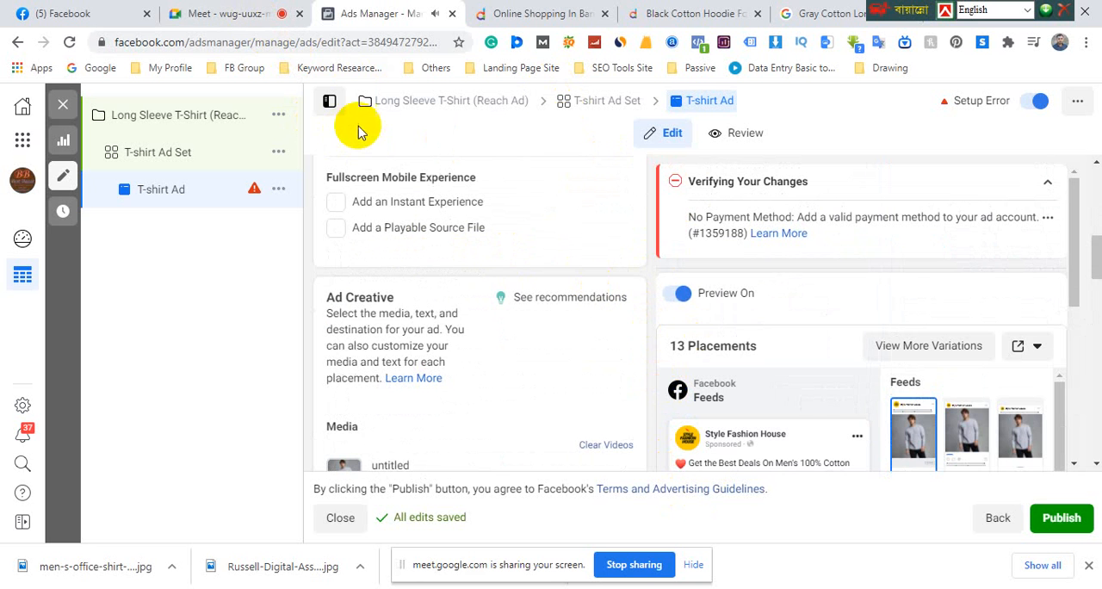
{"action": "left_click", "coordinate": [160, 153]}
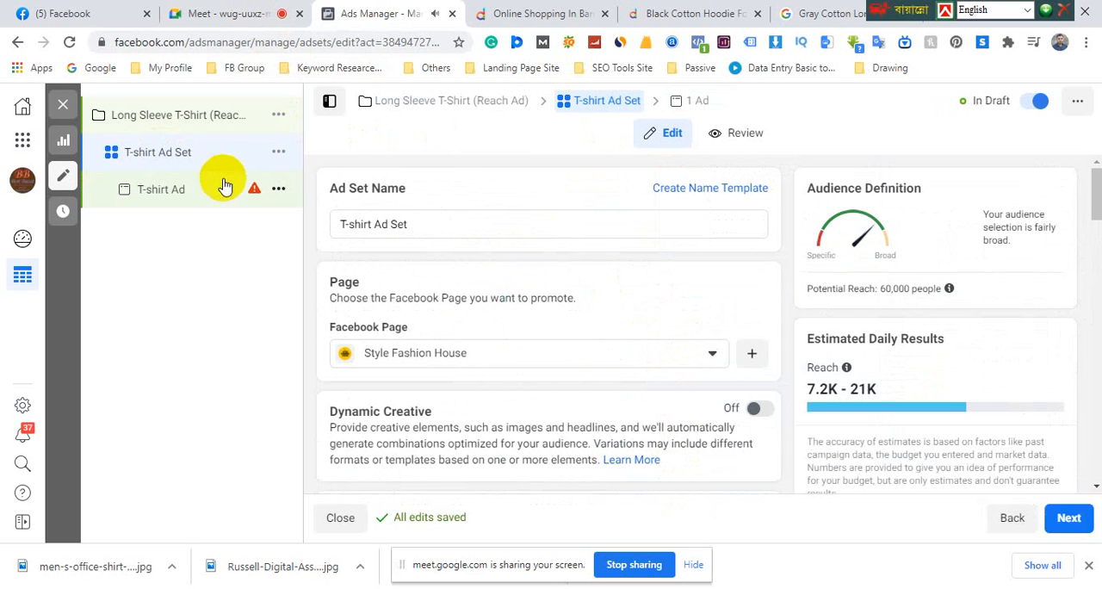
{"action": "left_click", "coordinate": [175, 196]}
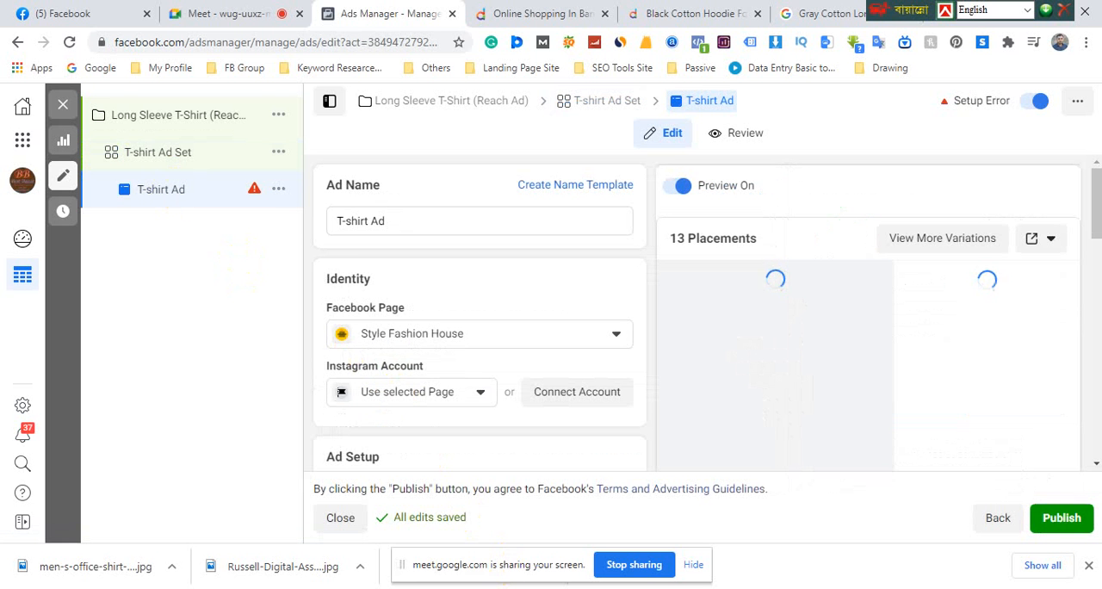
Switch to the Facebook Ads Course presentation in PowerPoint and highlight the Reach, Carousel and Animation campaign topics on the Class-3 slide
{"action": "key", "text": "alt+Tab"}
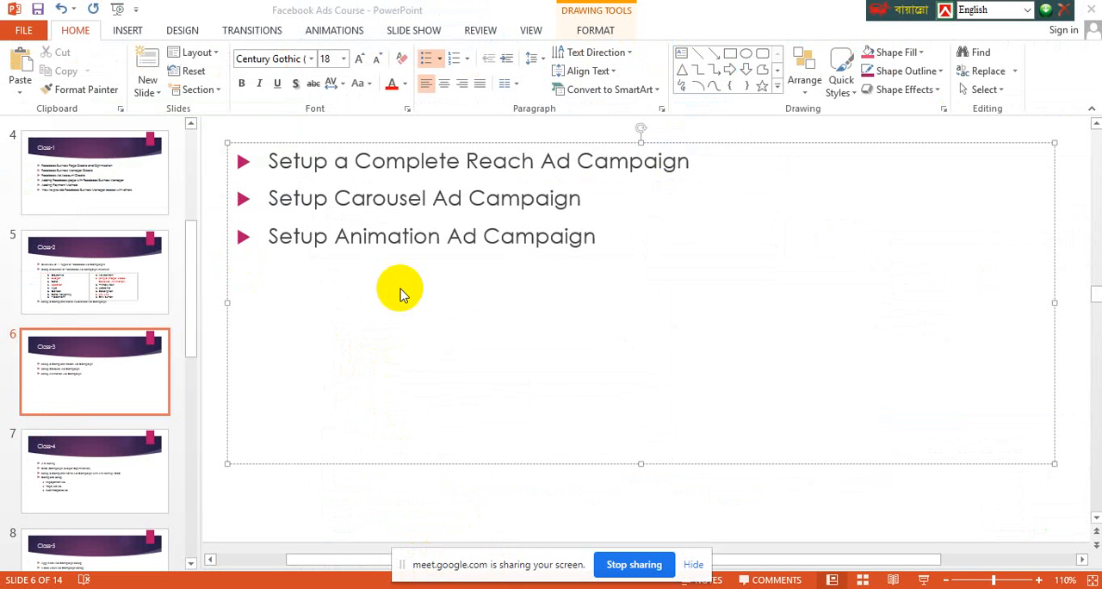
{"action": "left_click_drag", "start_coordinate": [714, 160], "coordinate": [289, 169]}
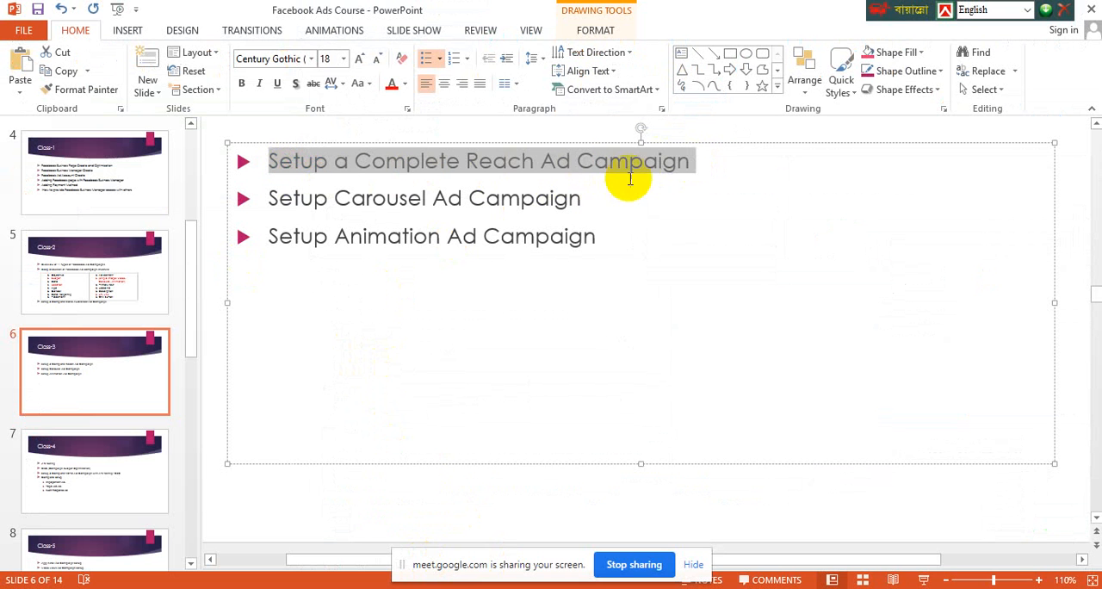
{"action": "left_click", "coordinate": [660, 165]}
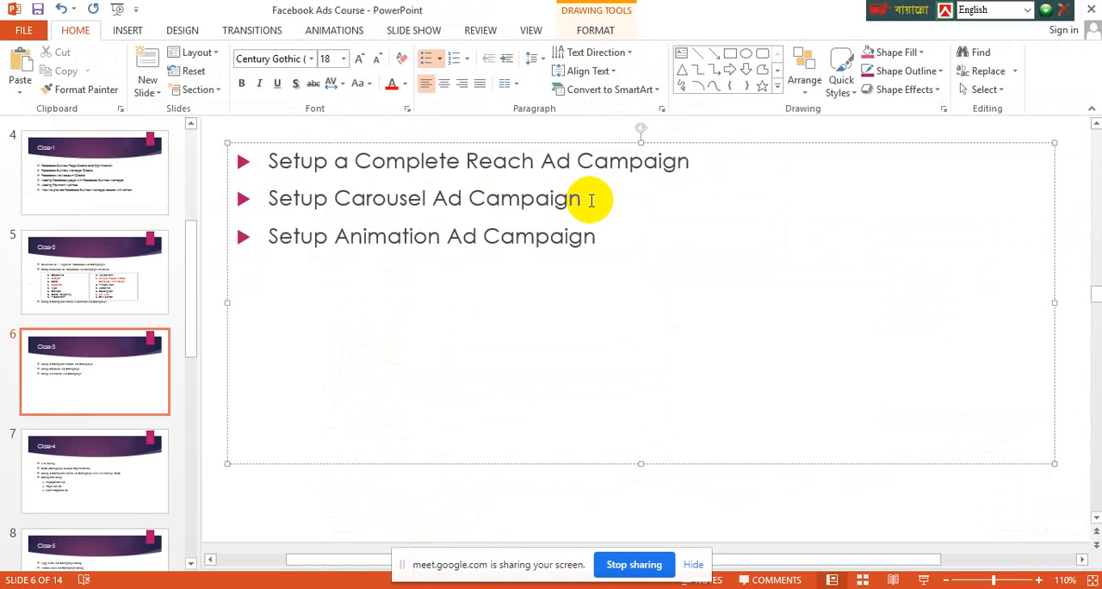
{"action": "left_click_drag", "start_coordinate": [592, 200], "coordinate": [337, 207]}
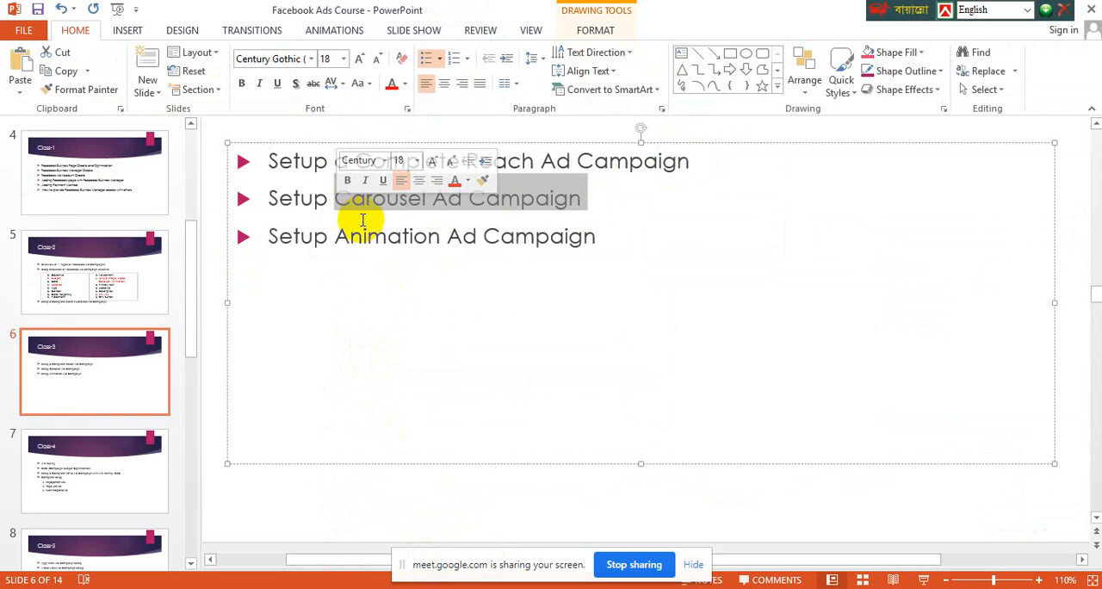
{"action": "left_click", "coordinate": [419, 200]}
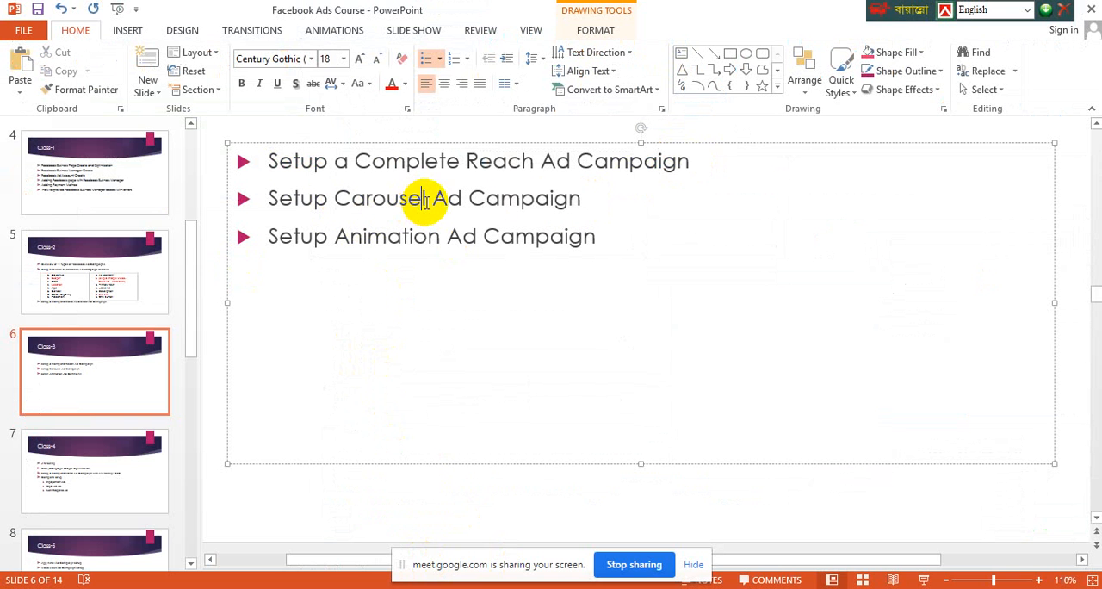
{"action": "left_click_drag", "start_coordinate": [614, 240], "coordinate": [278, 234]}
{"action": "left_click", "coordinate": [398, 245]}
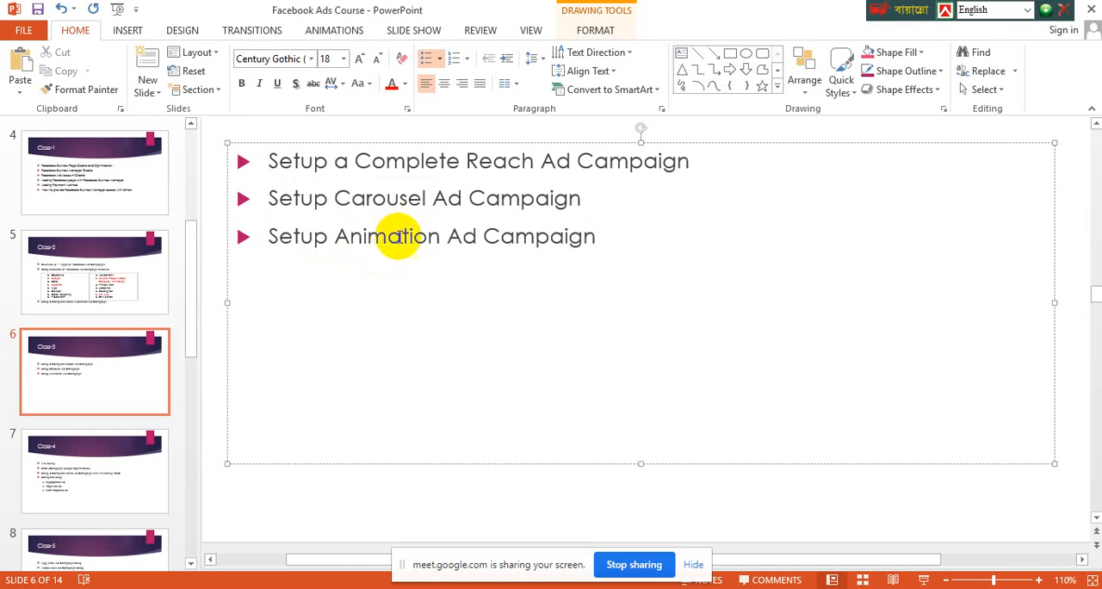
{"action": "left_click_drag", "start_coordinate": [597, 231], "coordinate": [266, 171]}
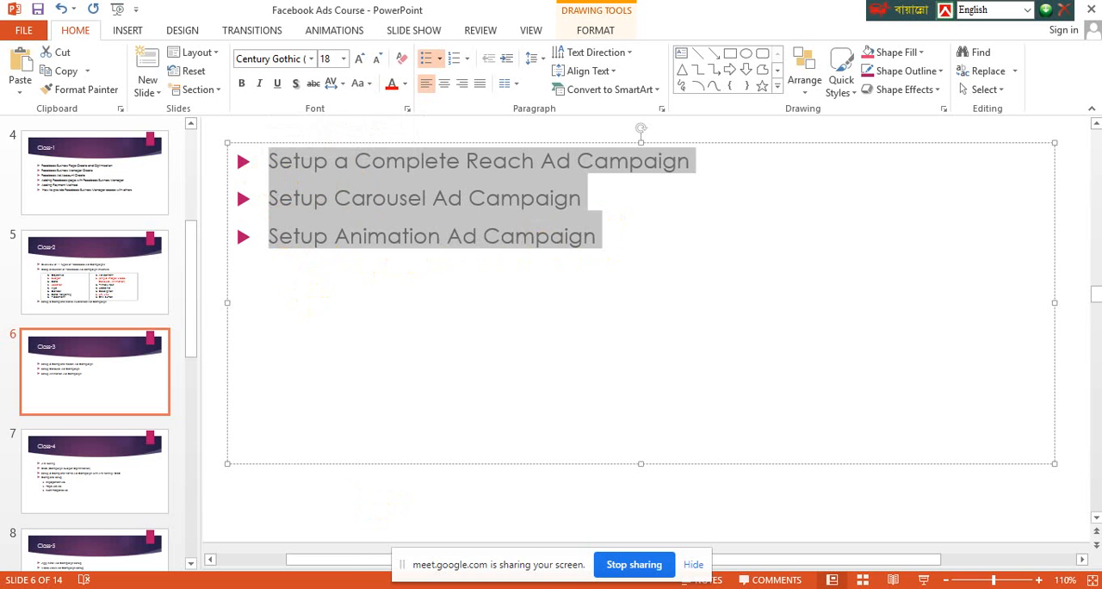
Switch back to Chrome and browse the Daraz homepage from the flash sale through categories and collections to the recommended products
{"action": "mouse_move", "coordinate": [307, 537]}
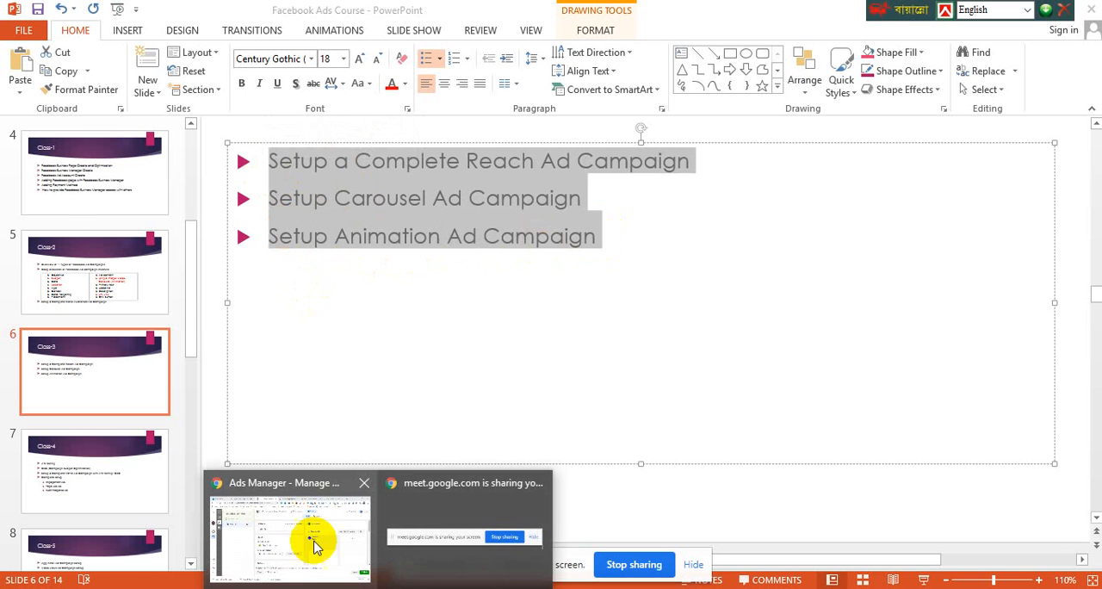
{"action": "left_click", "coordinate": [315, 485]}
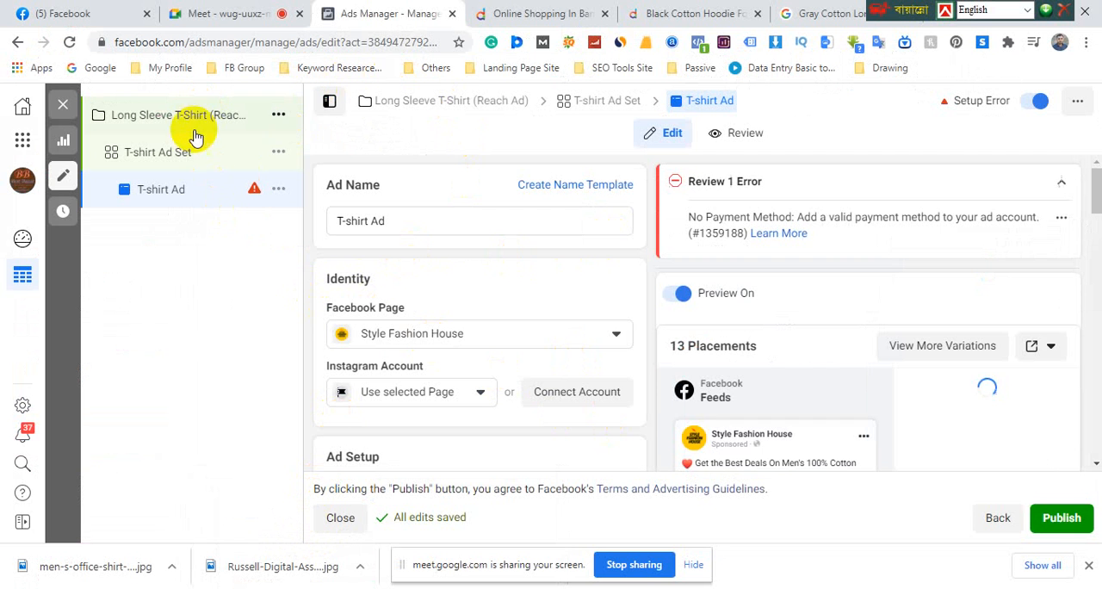
{"action": "left_click", "coordinate": [527, 16]}
{"action": "scroll", "coordinate": [794, 377], "scroll_direction": "down", "scroll_amount": 2}
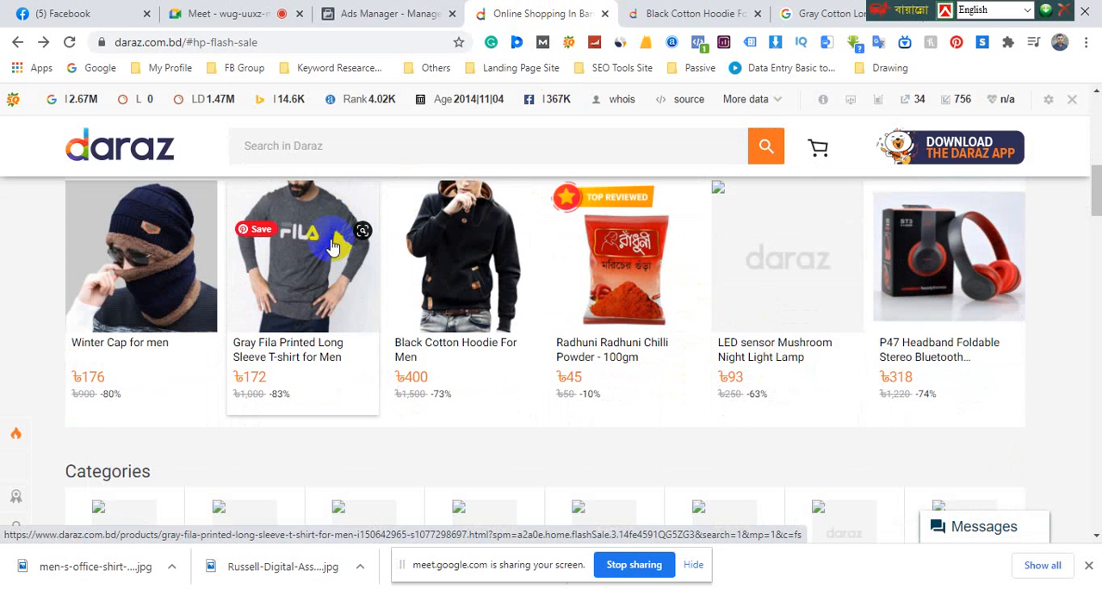
{"action": "scroll", "coordinate": [371, 280], "scroll_direction": "down", "scroll_amount": 7}
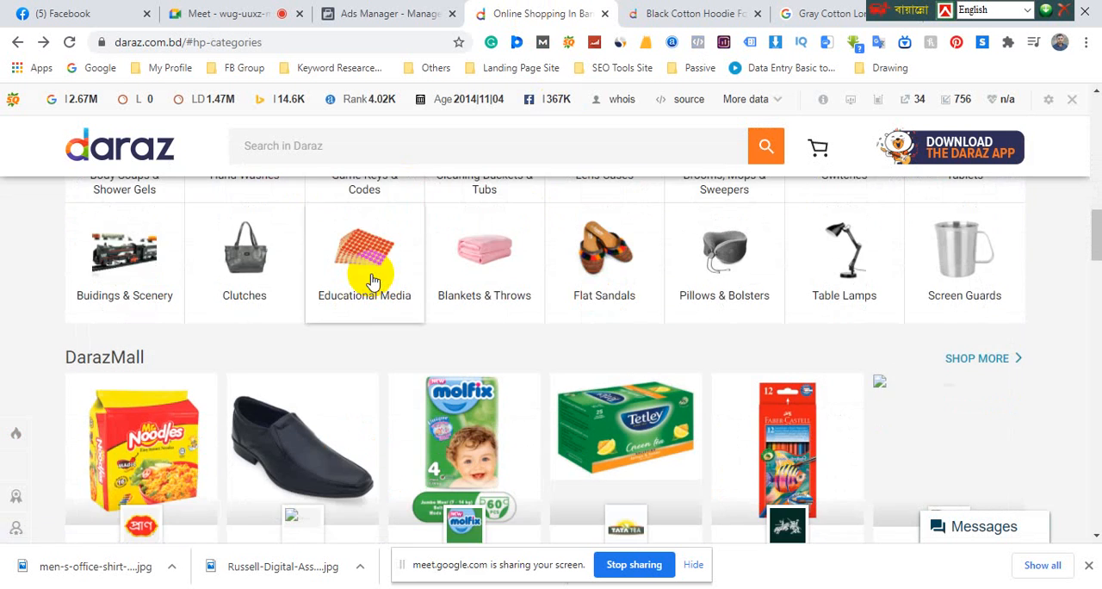
{"action": "scroll", "coordinate": [371, 280], "scroll_direction": "down", "scroll_amount": 6}
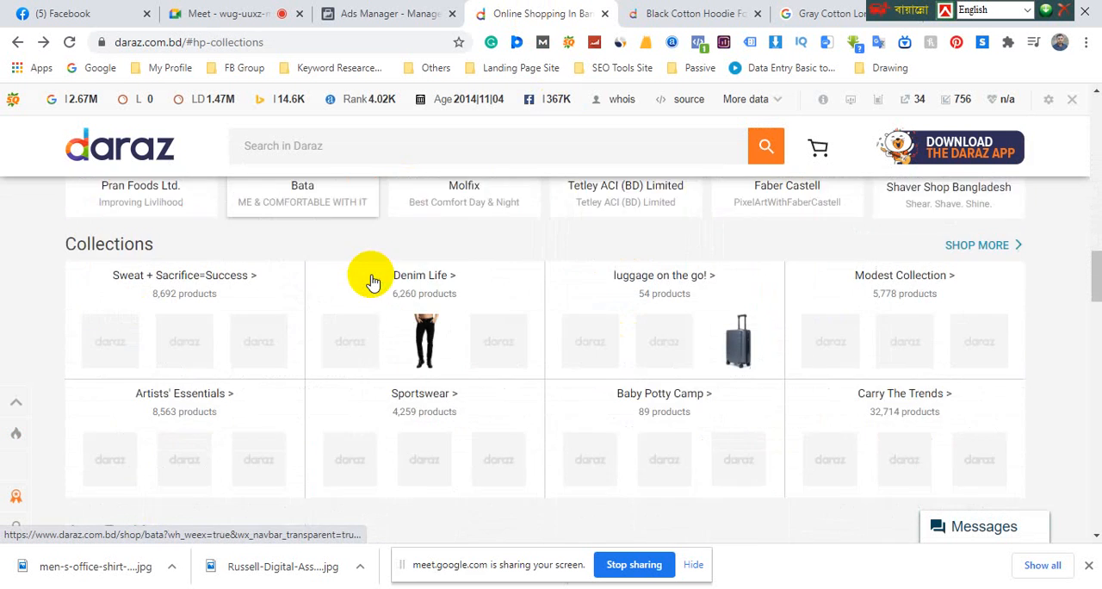
{"action": "scroll", "coordinate": [372, 287], "scroll_direction": "down", "scroll_amount": 3}
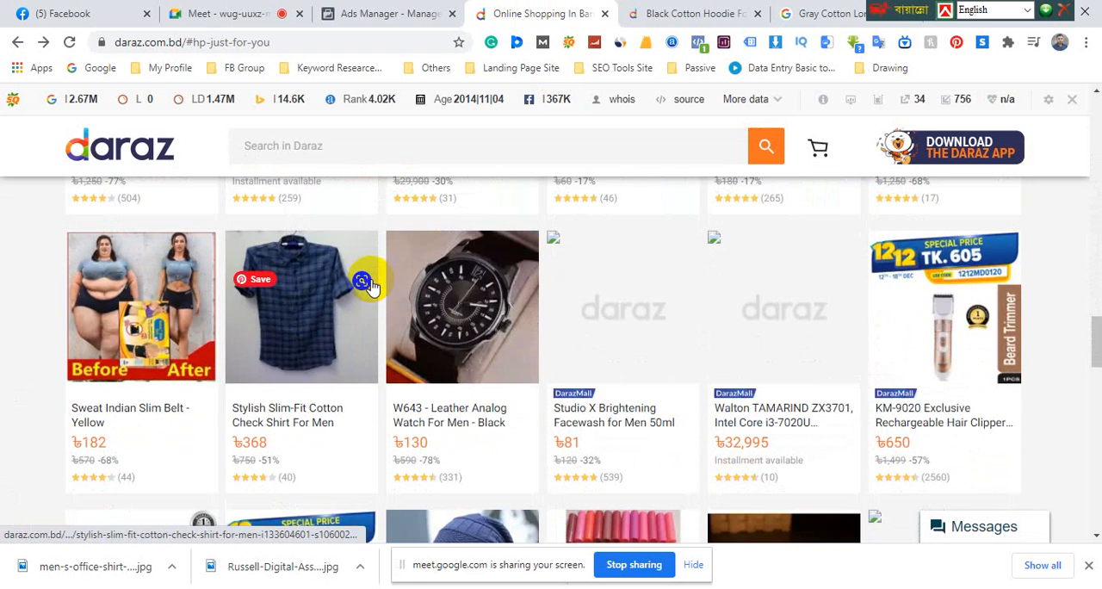
{"action": "scroll", "coordinate": [372, 287], "scroll_direction": "down", "scroll_amount": 3}
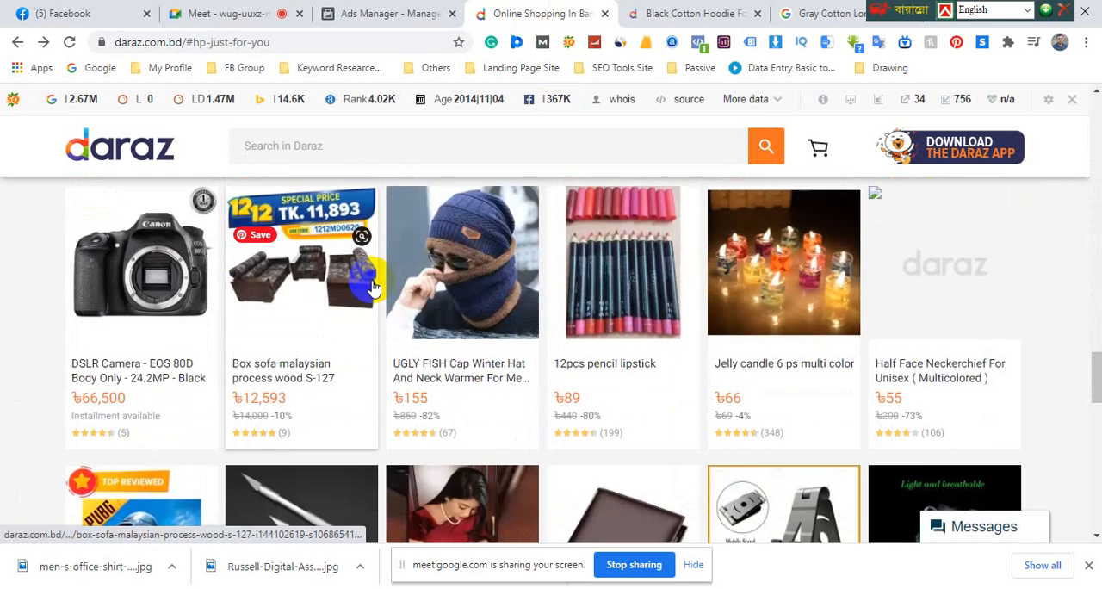
{"action": "scroll", "coordinate": [372, 287], "scroll_direction": "up", "scroll_amount": 3}
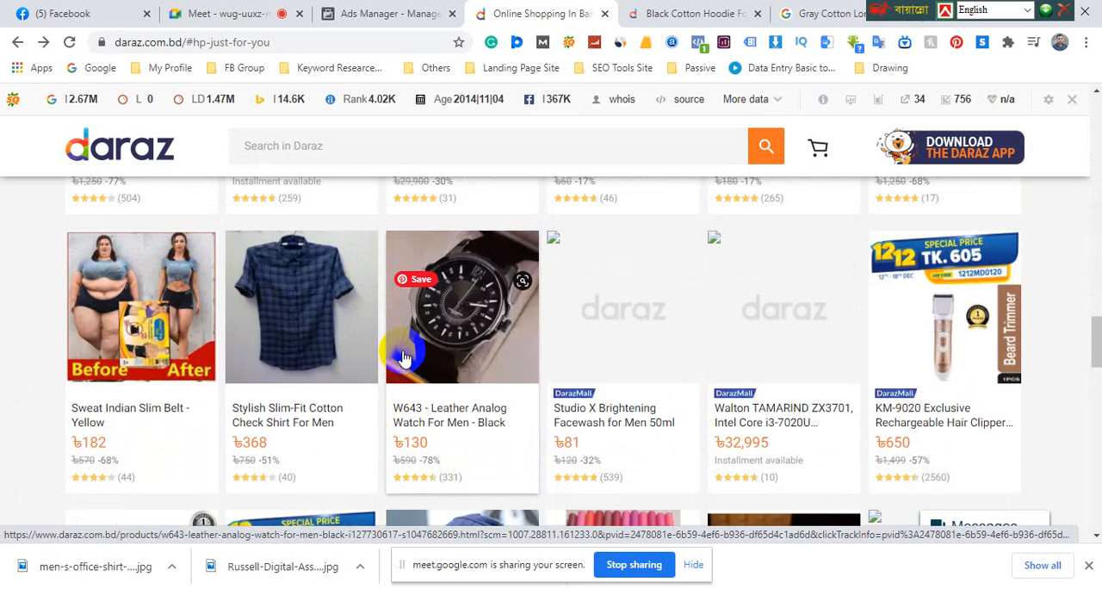
{"action": "scroll", "coordinate": [404, 356], "scroll_direction": "down", "scroll_amount": 2}
{"action": "scroll", "coordinate": [422, 360], "scroll_direction": "down", "scroll_amount": 4}
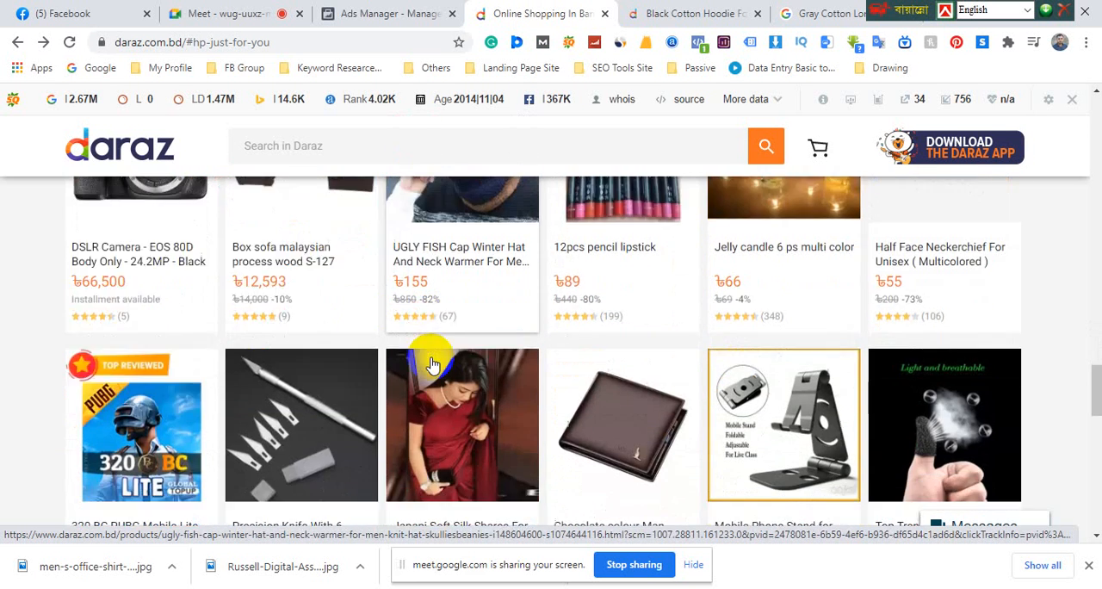
{"action": "scroll", "coordinate": [433, 364], "scroll_direction": "down", "scroll_amount": 4}
{"action": "scroll", "coordinate": [431, 365], "scroll_direction": "down", "scroll_amount": 5}
Go back up the Daraz homepage and look at its Flash Sale and Categories sections
{"action": "scroll", "coordinate": [435, 366], "scroll_direction": "up", "scroll_amount": 7}
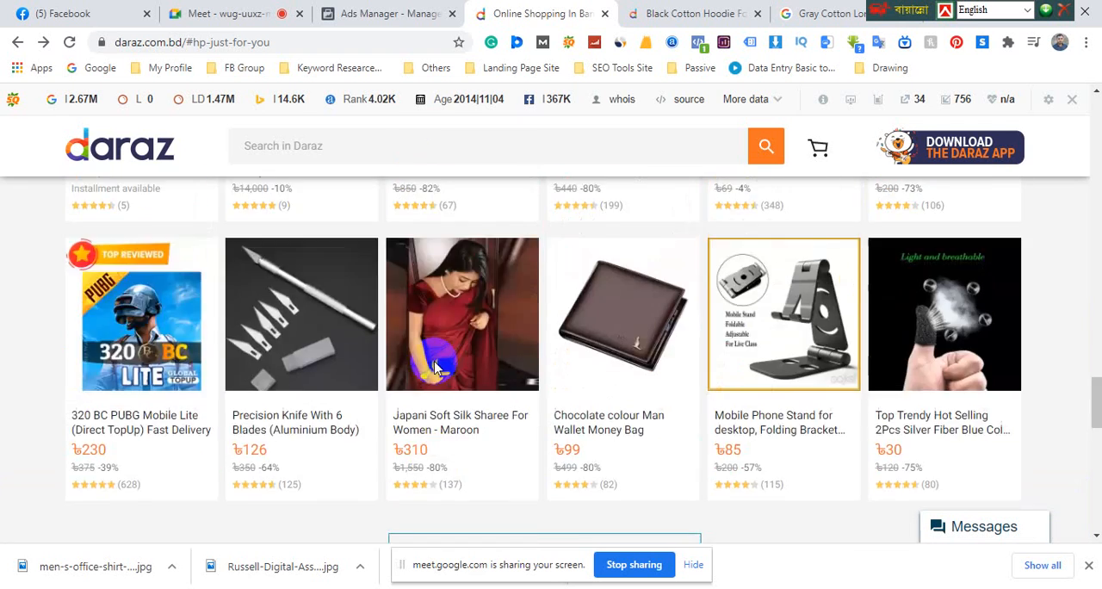
{"action": "scroll", "coordinate": [435, 365], "scroll_direction": "up", "scroll_amount": 20}
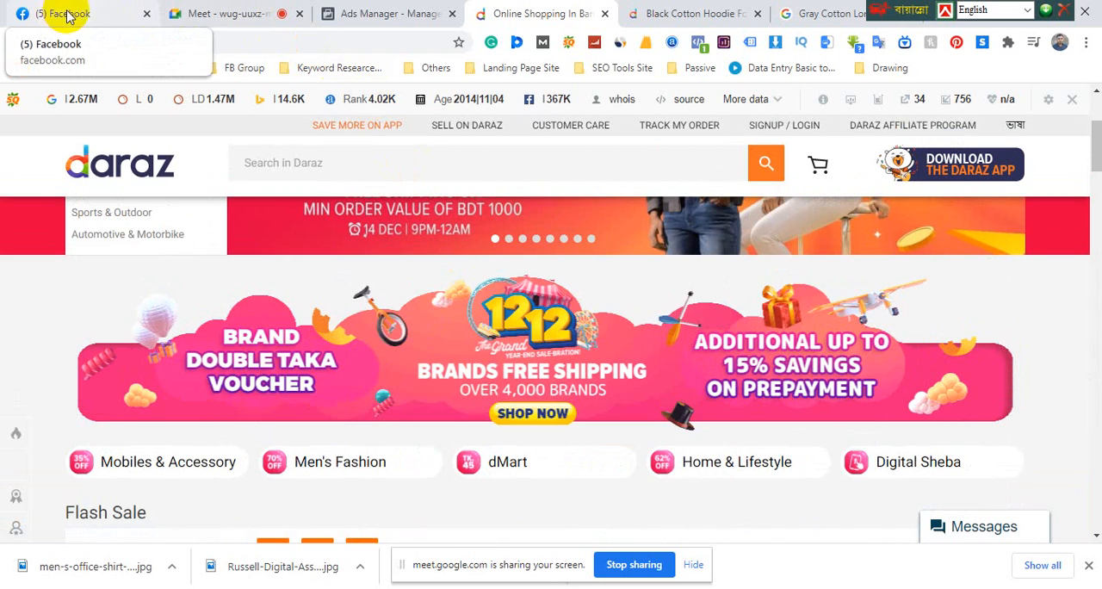
{"action": "scroll", "coordinate": [554, 405], "scroll_direction": "down", "scroll_amount": 2}
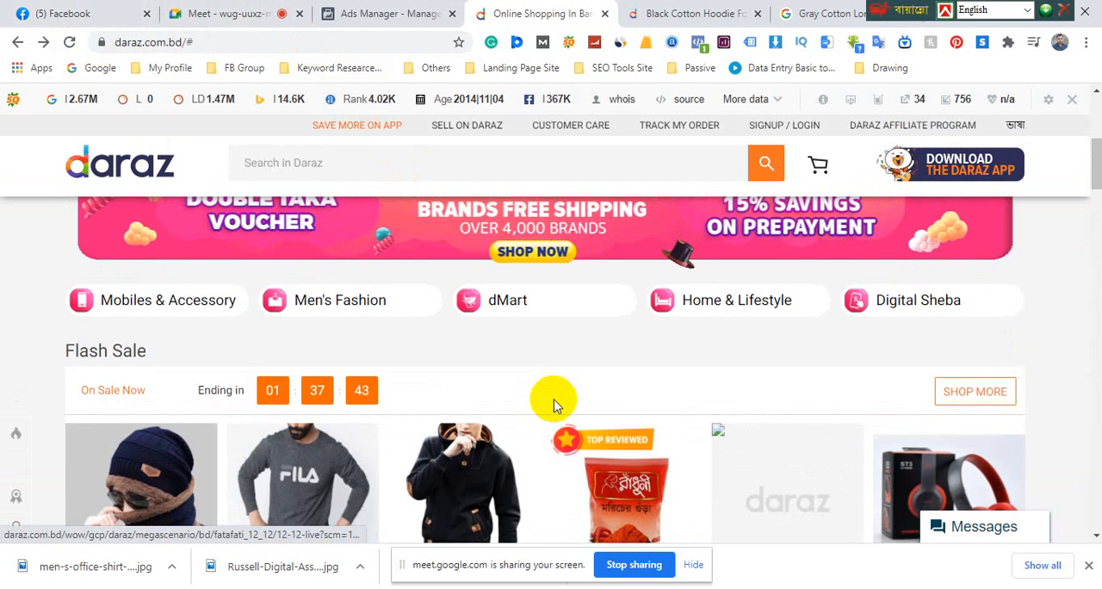
{"action": "scroll", "coordinate": [554, 405], "scroll_direction": "down", "scroll_amount": 5}
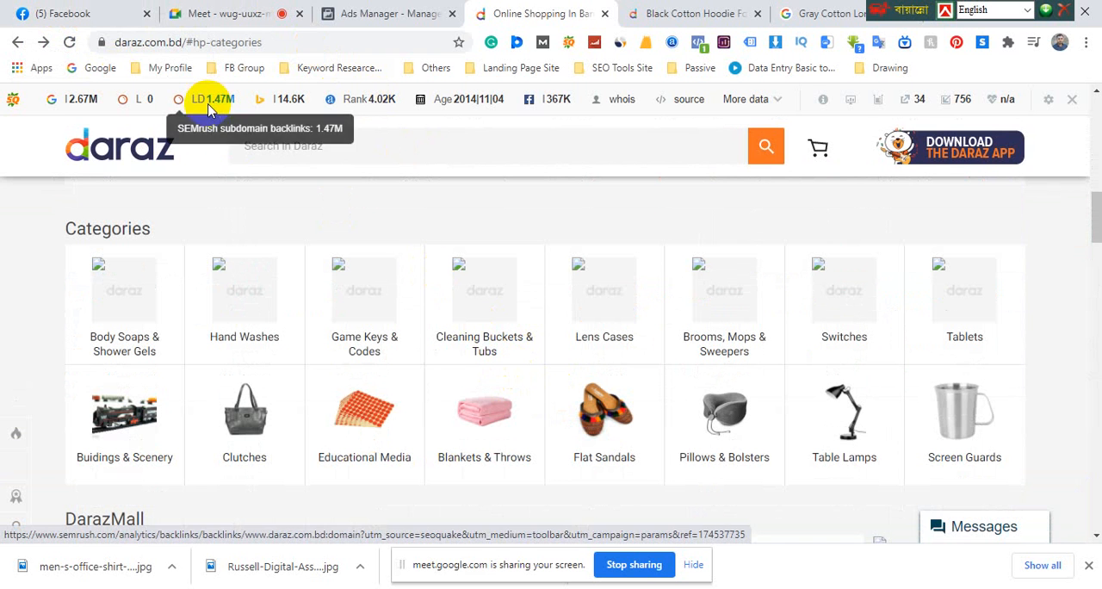
Visit the Facebook home feed, return to Ads Manager and open the T-shirt Ad Set
{"action": "left_click", "coordinate": [69, 16]}
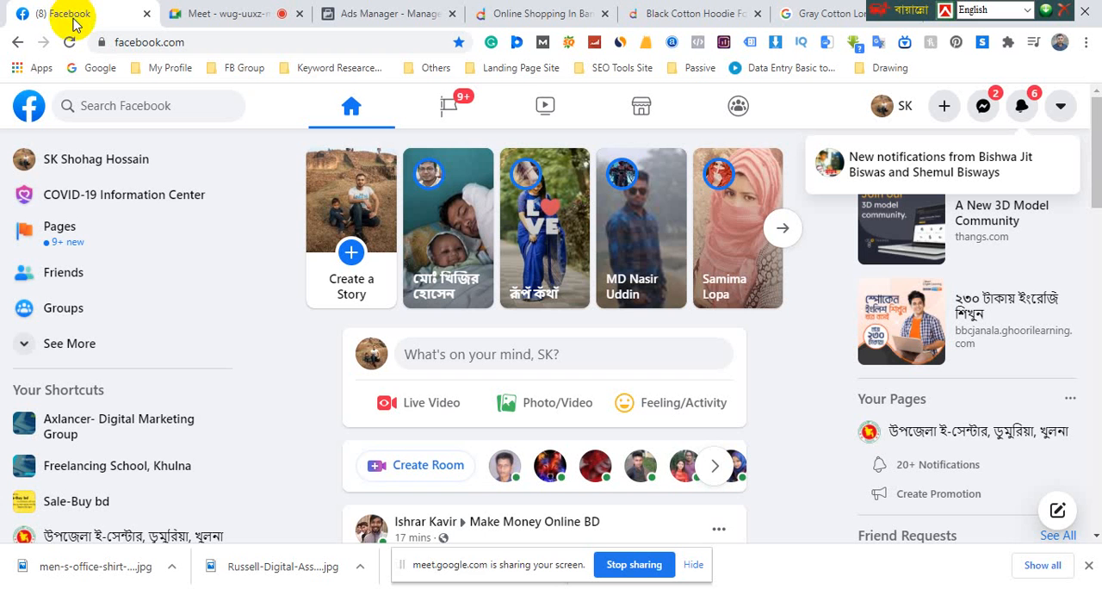
{"action": "left_click", "coordinate": [387, 13]}
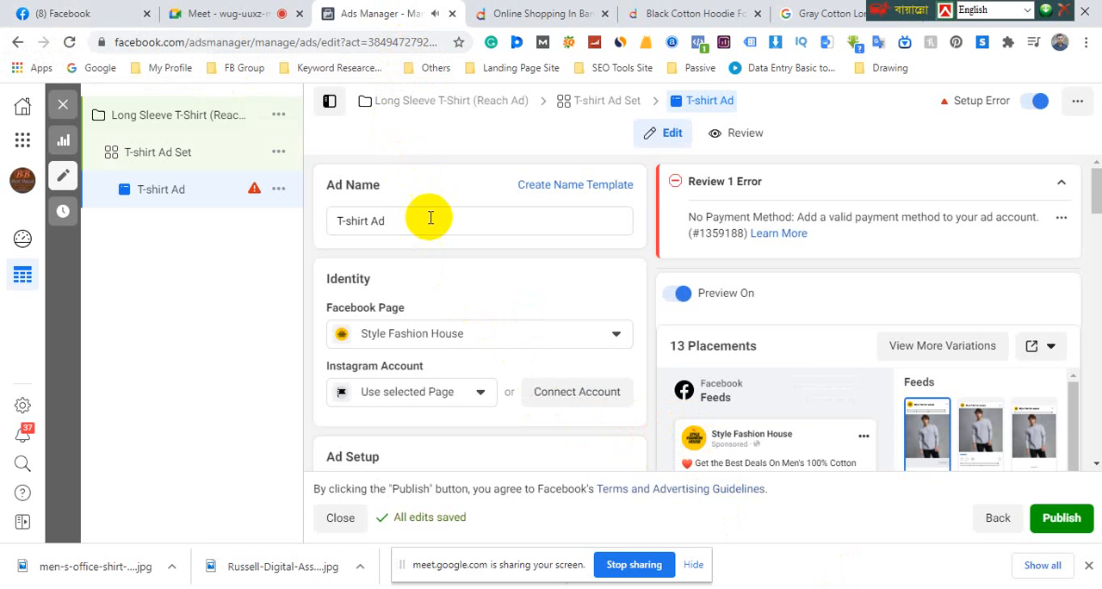
{"action": "scroll", "coordinate": [450, 251], "scroll_direction": "down", "scroll_amount": 4}
{"action": "scroll", "coordinate": [450, 251], "scroll_direction": "up", "scroll_amount": 3}
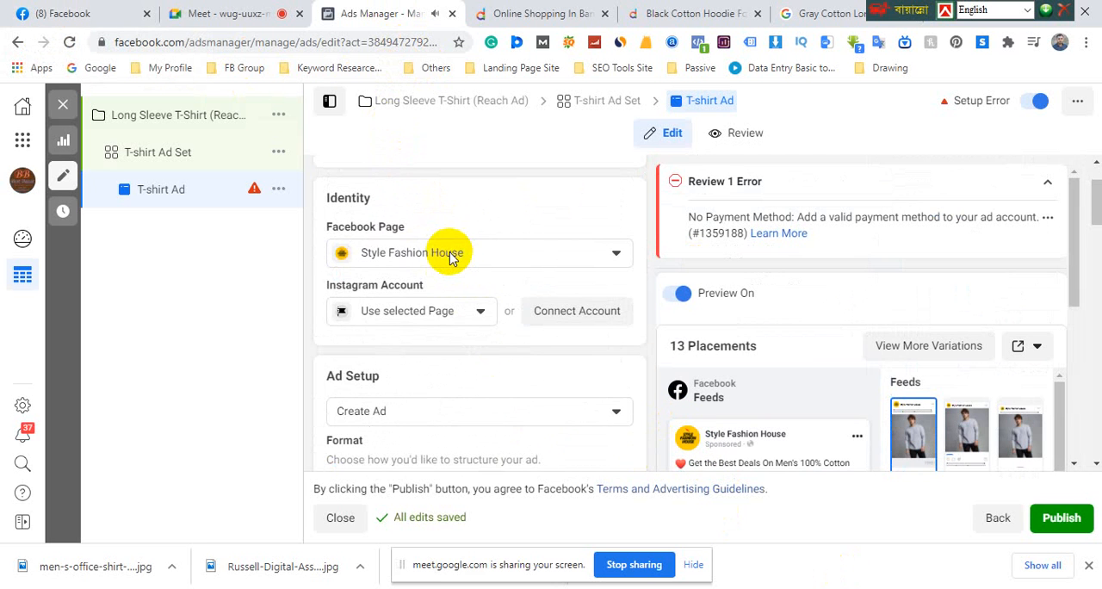
{"action": "left_click", "coordinate": [176, 164]}
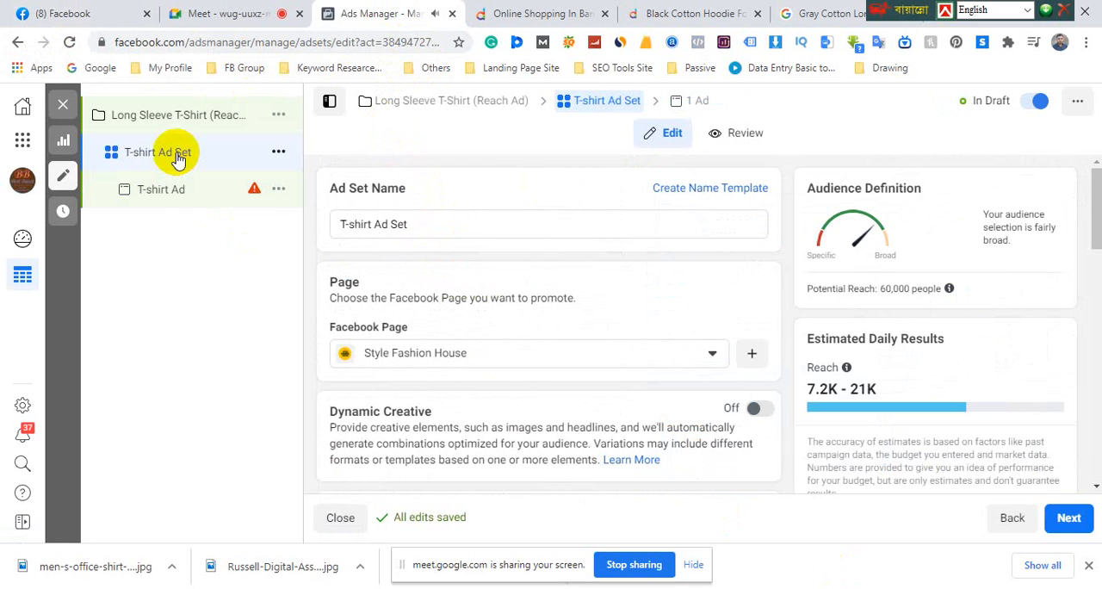